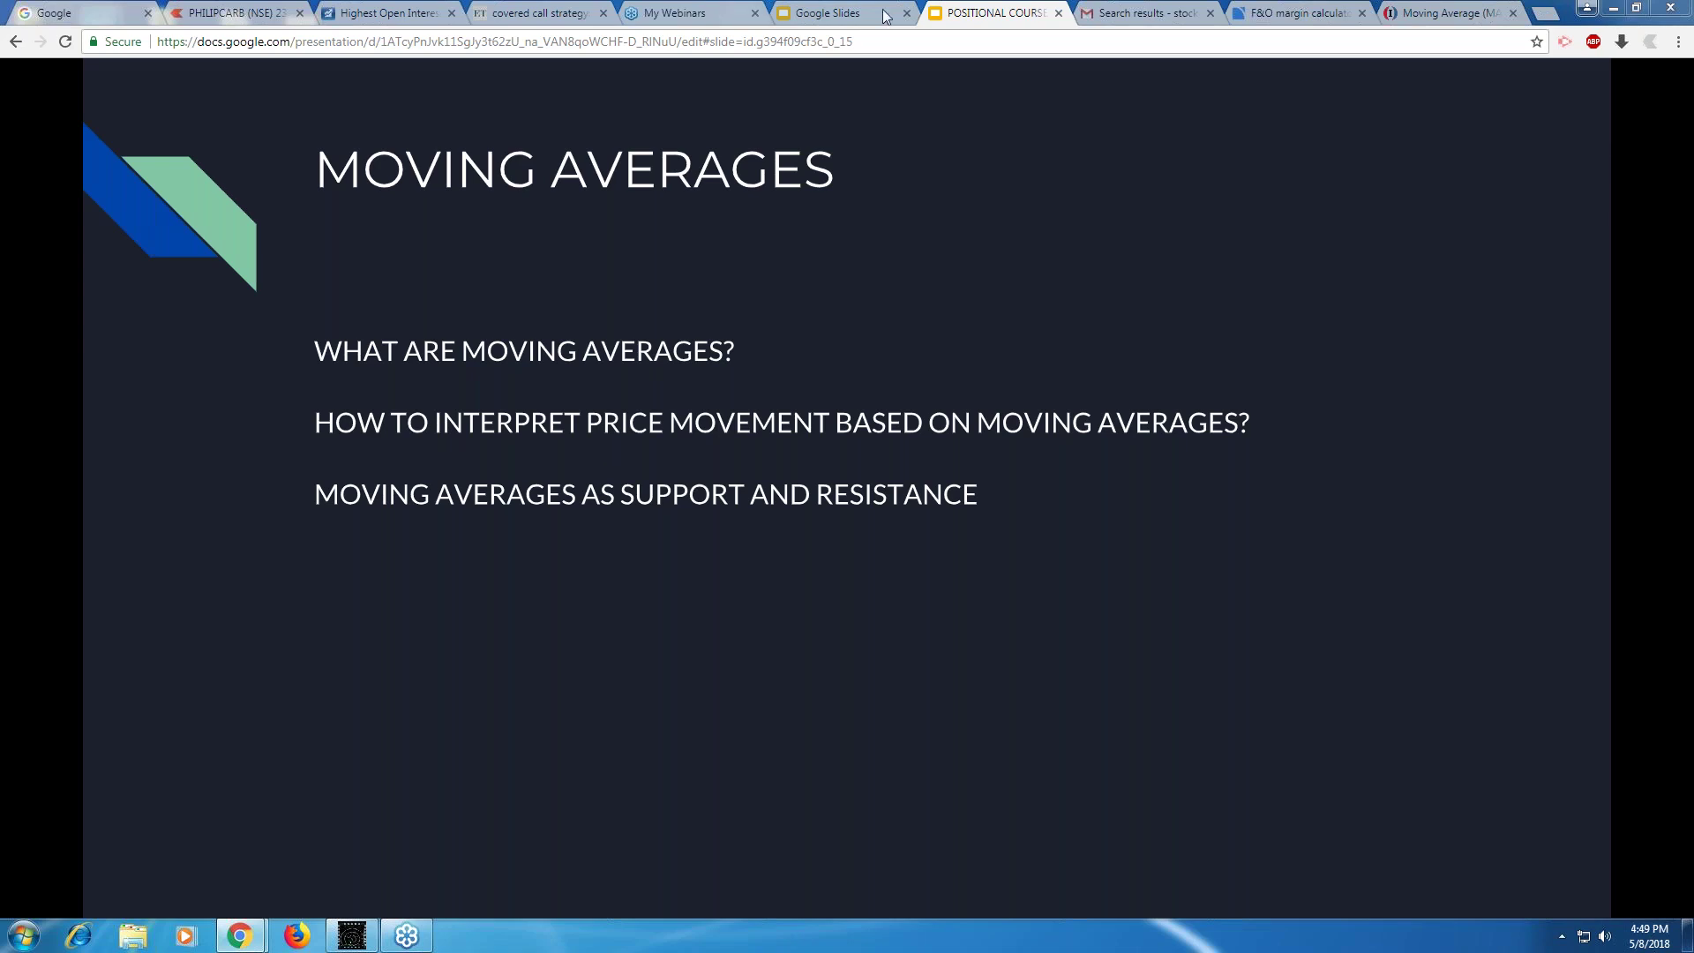
Open the Investopedia Moving Average article and read its definition, the 10-day SMA table and the section on using moving averages.
left_click(1412, 12)
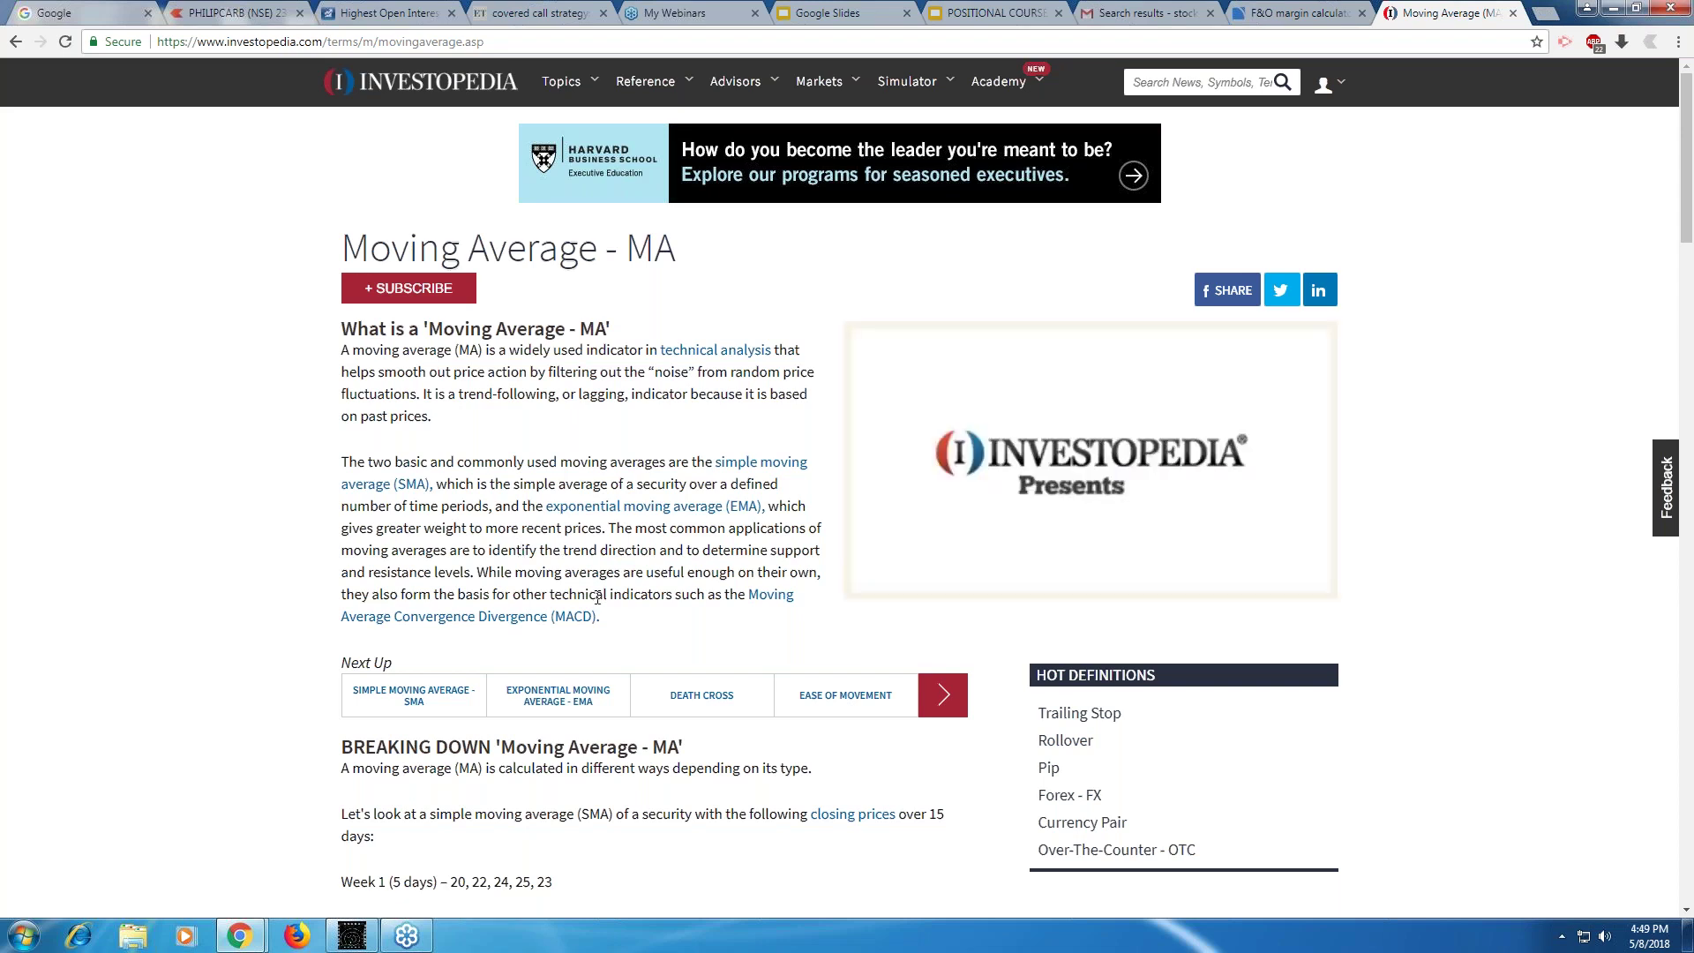
scroll(597, 598, "down", 1)
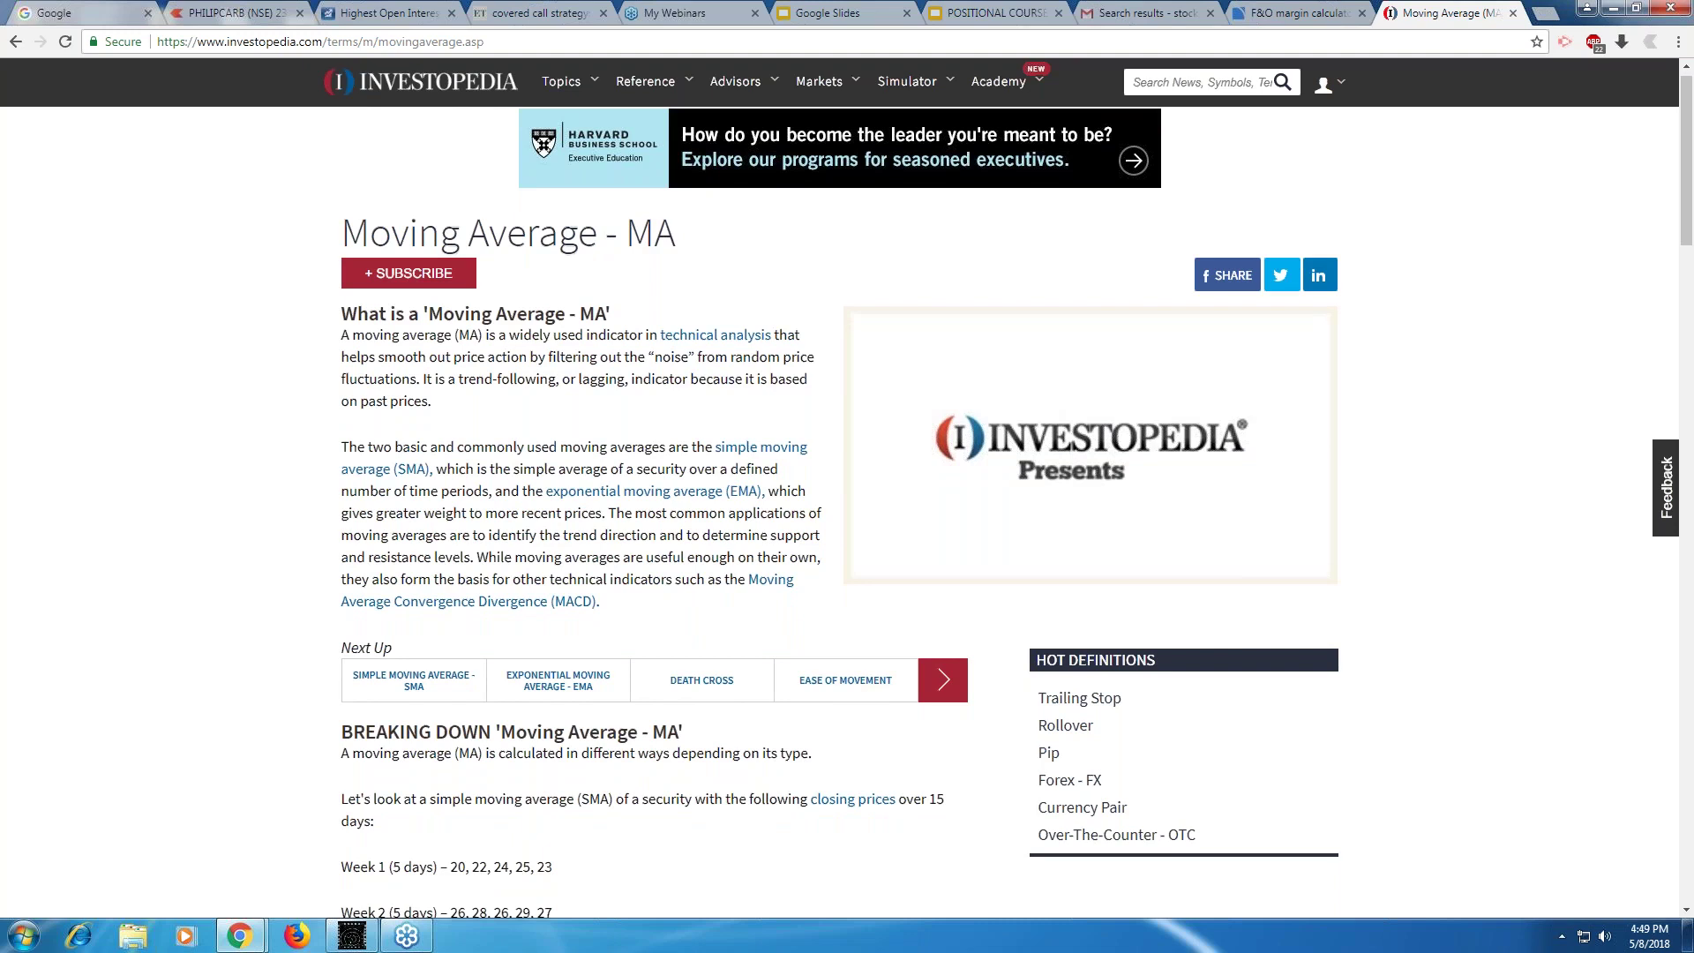
scroll(583, 595, "down", 4)
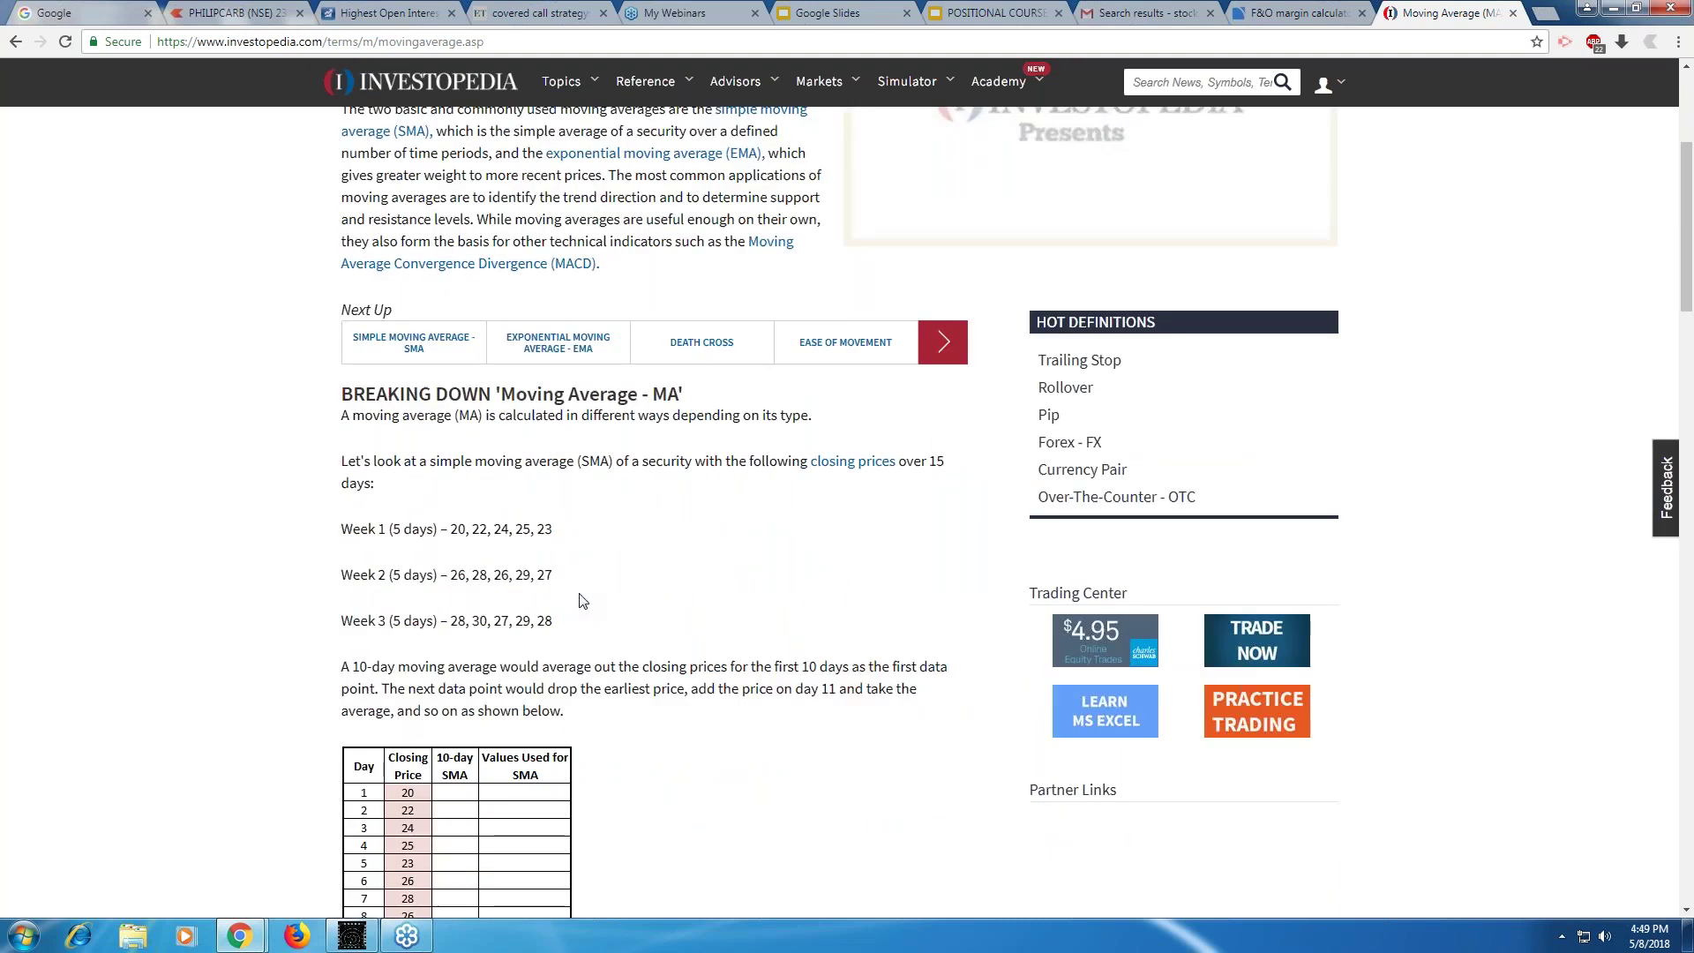
scroll(582, 601, "up", 1)
scroll(528, 449, "down", 2)
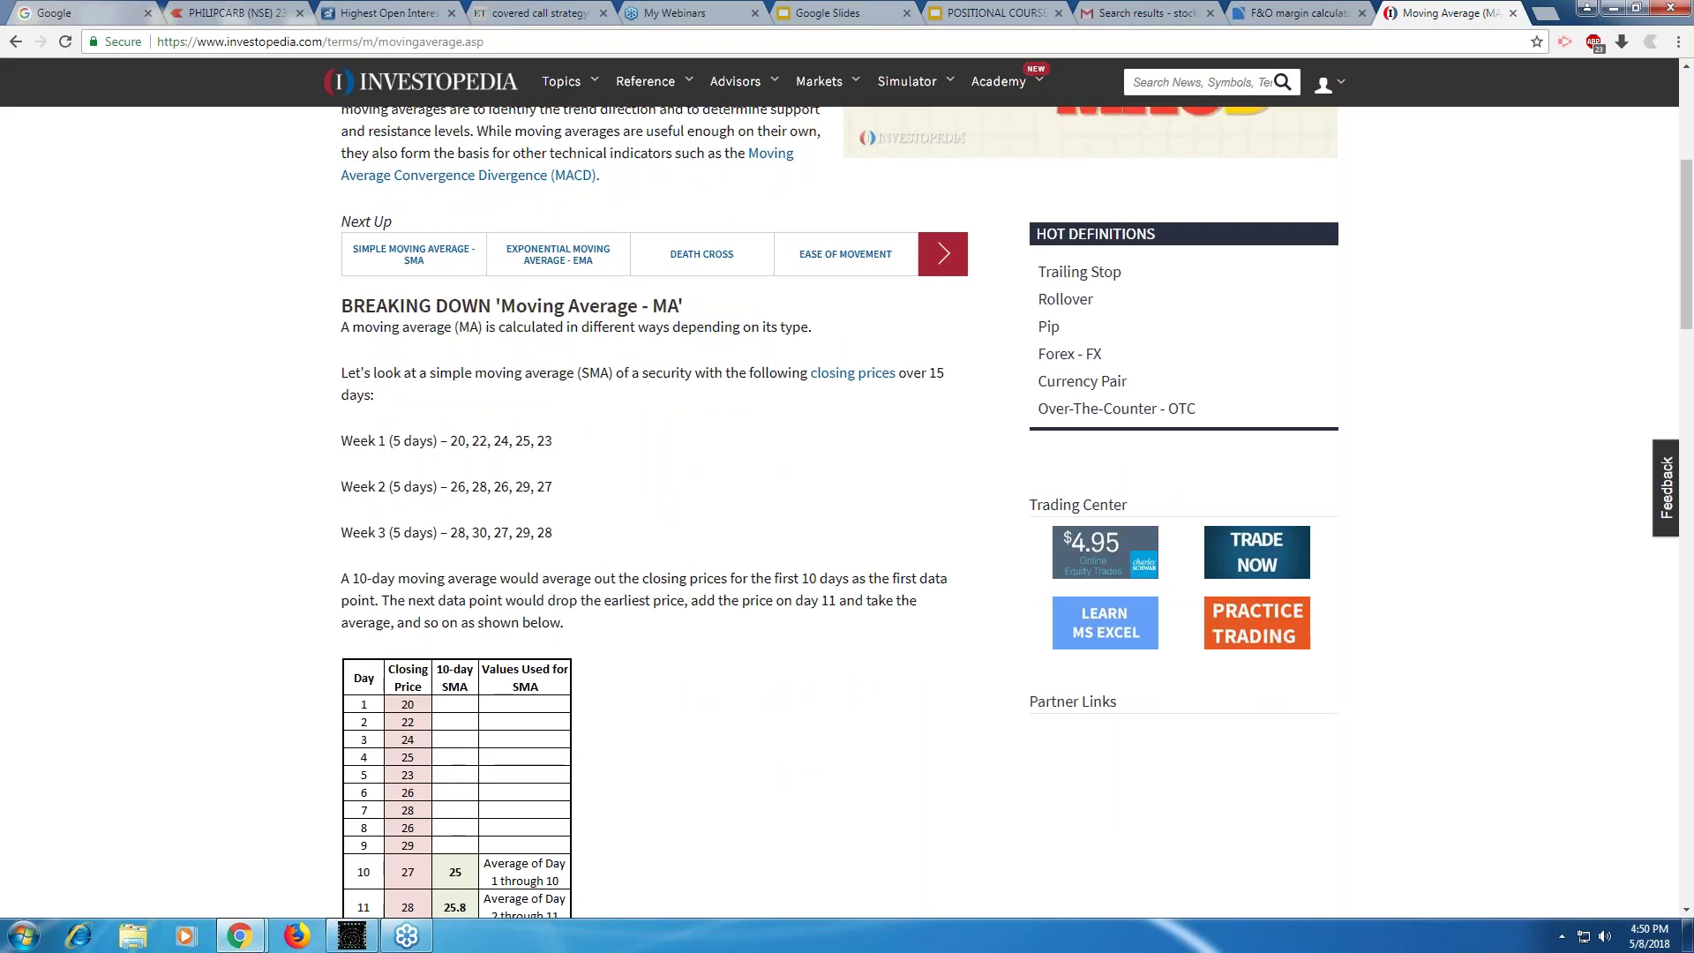
scroll(1016, 513, "down", 1)
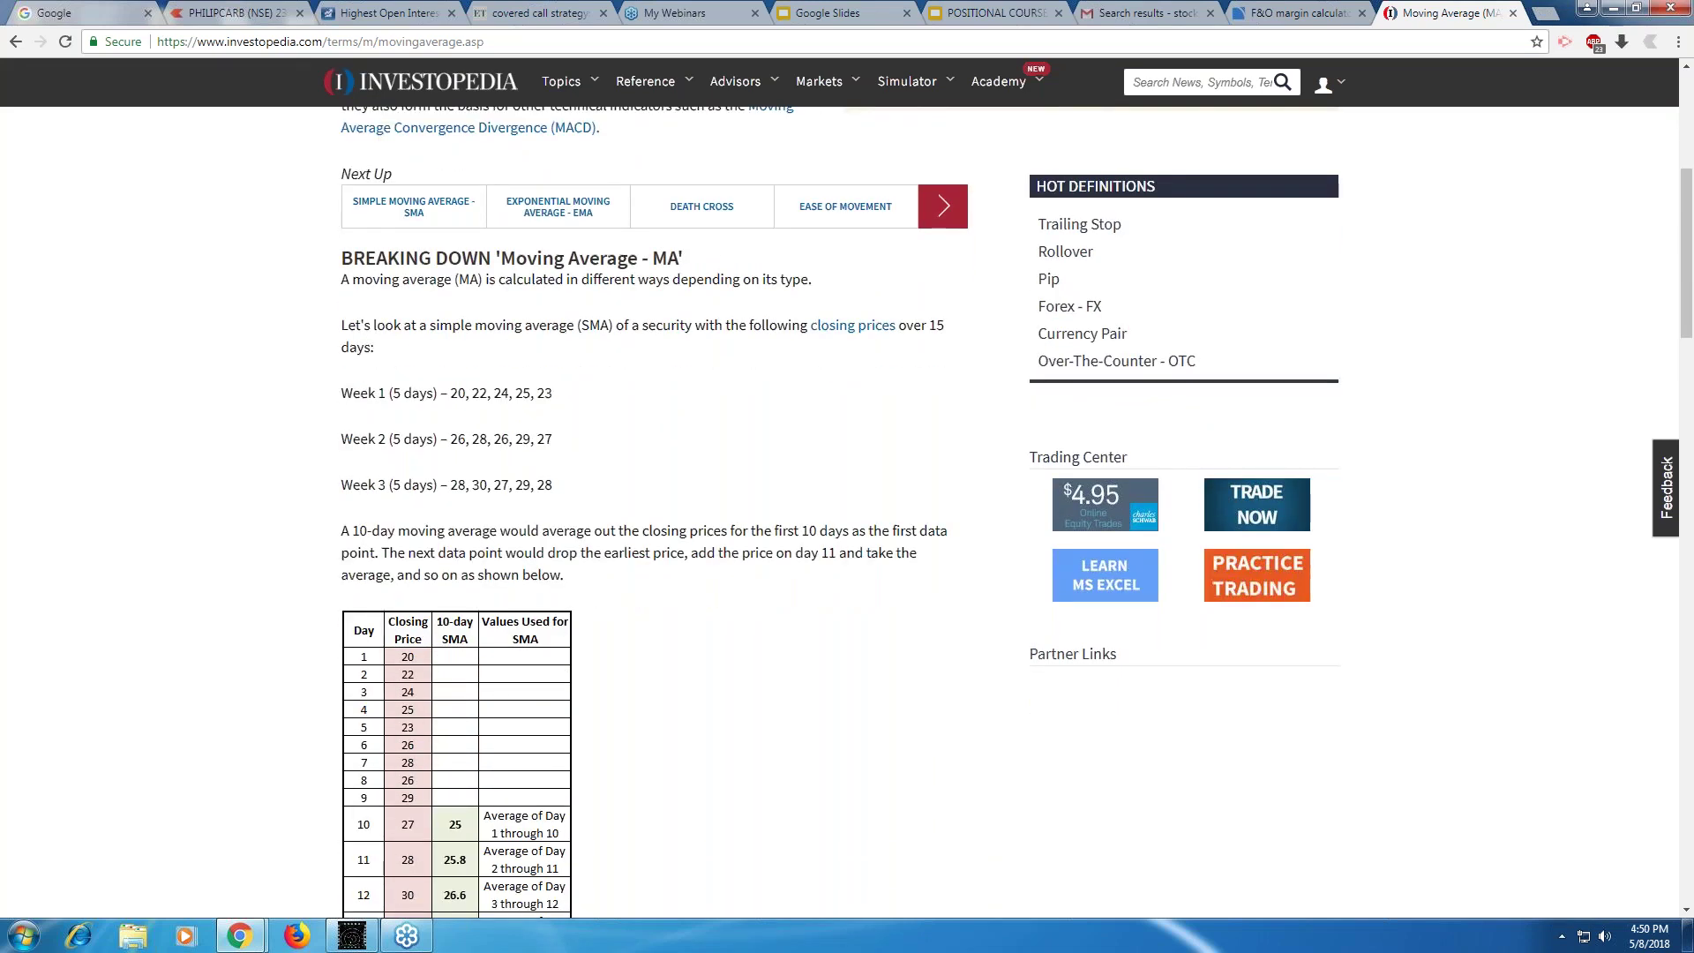
scroll(617, 388, "down", 2)
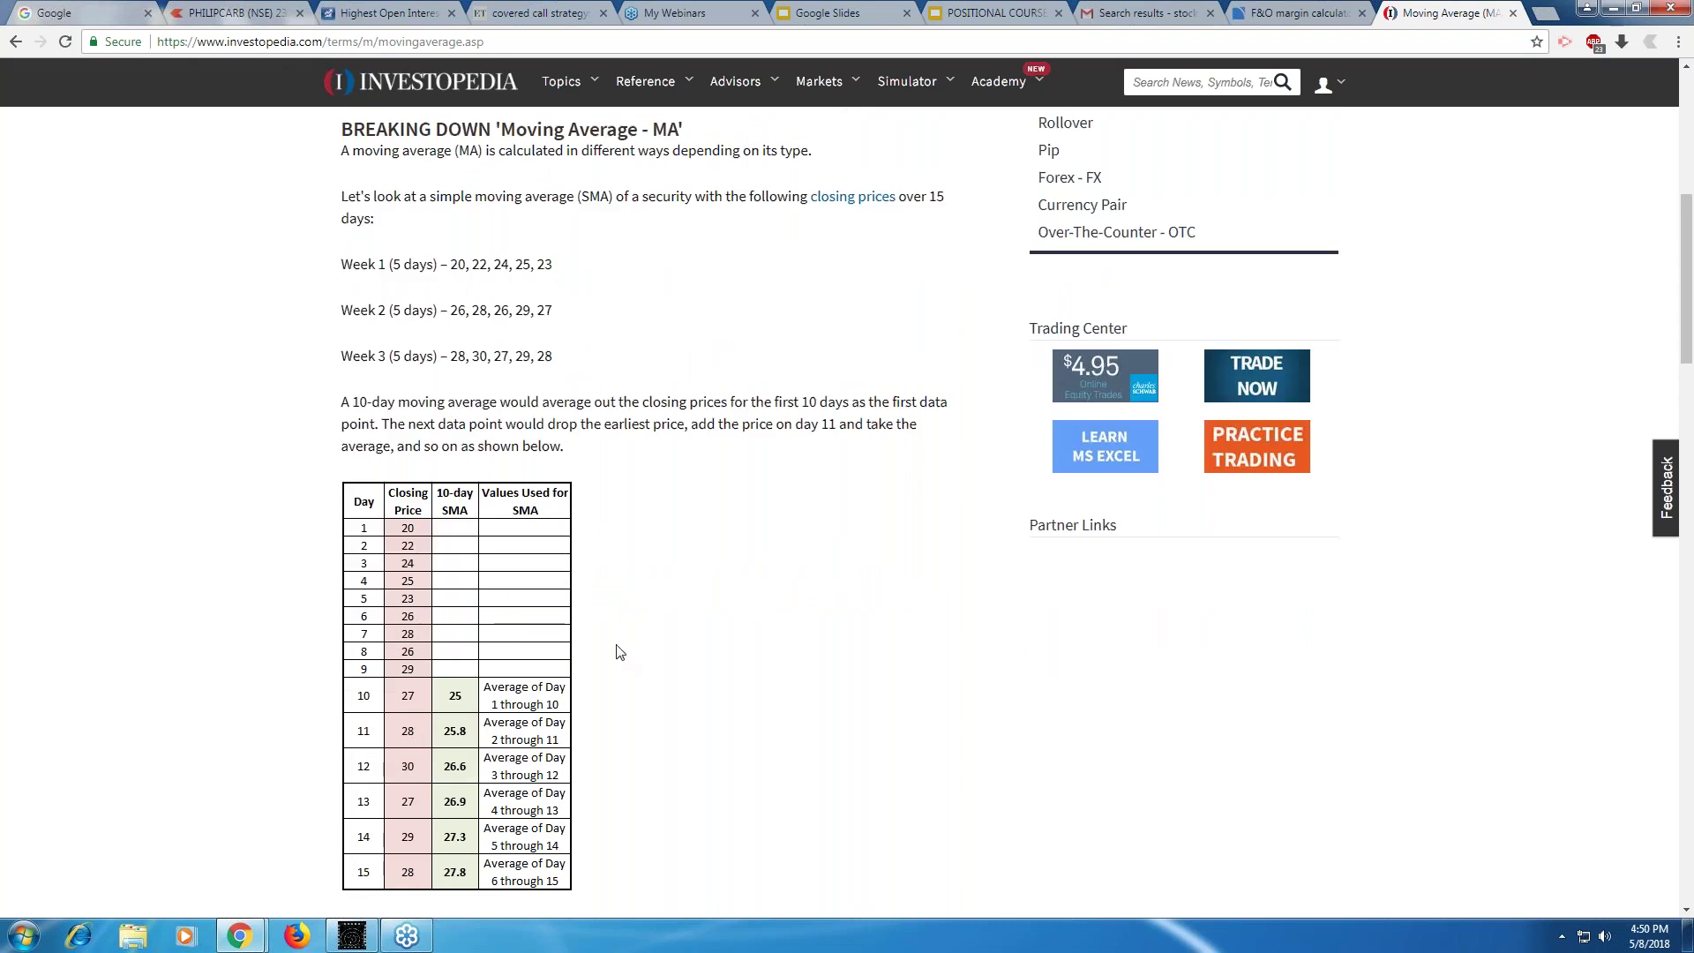
scroll(621, 652, "down", 2)
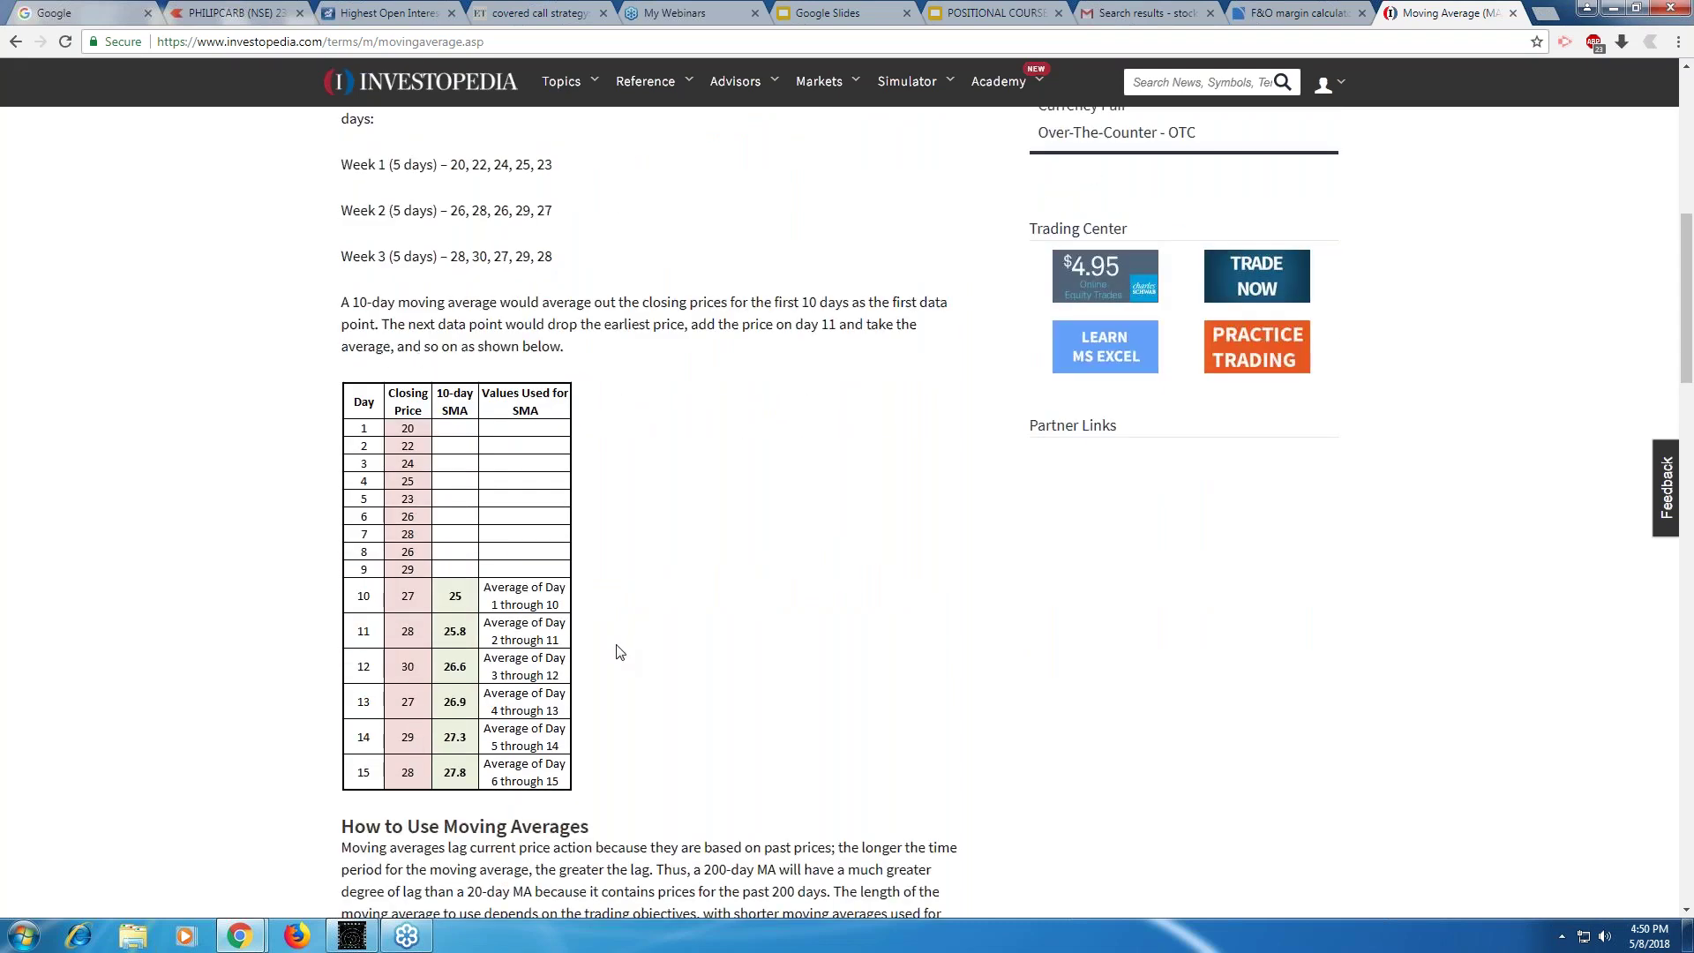
scroll(620, 651, "down", 4)
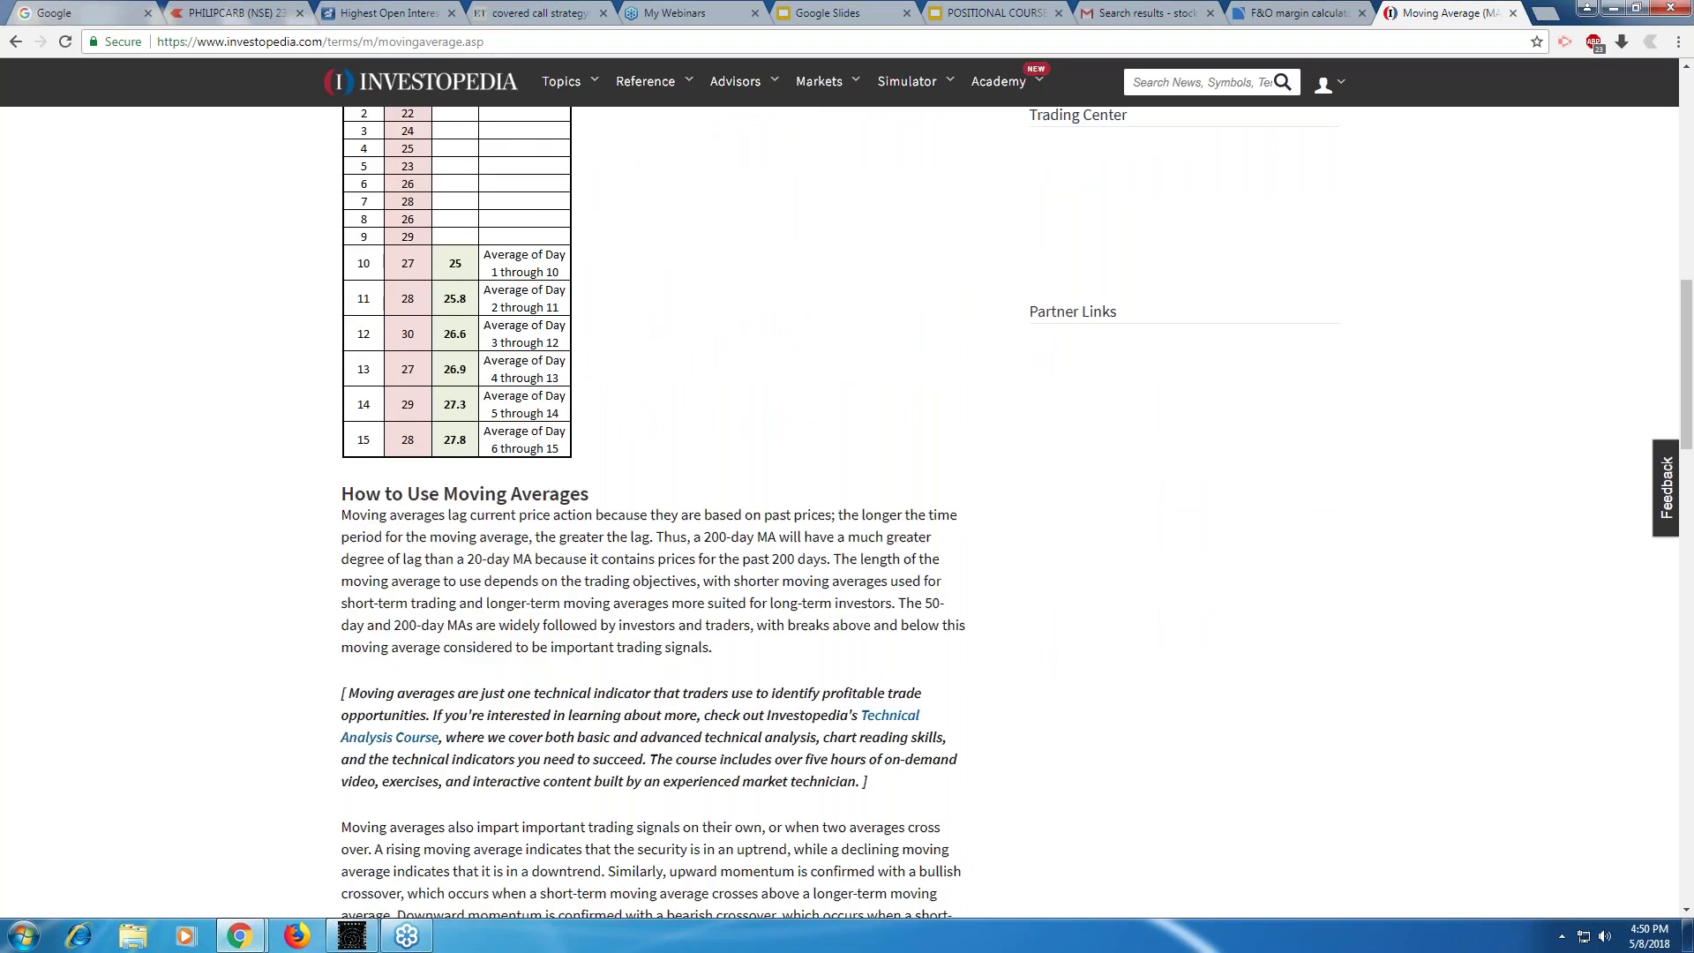
scroll(620, 652, "up", 12)
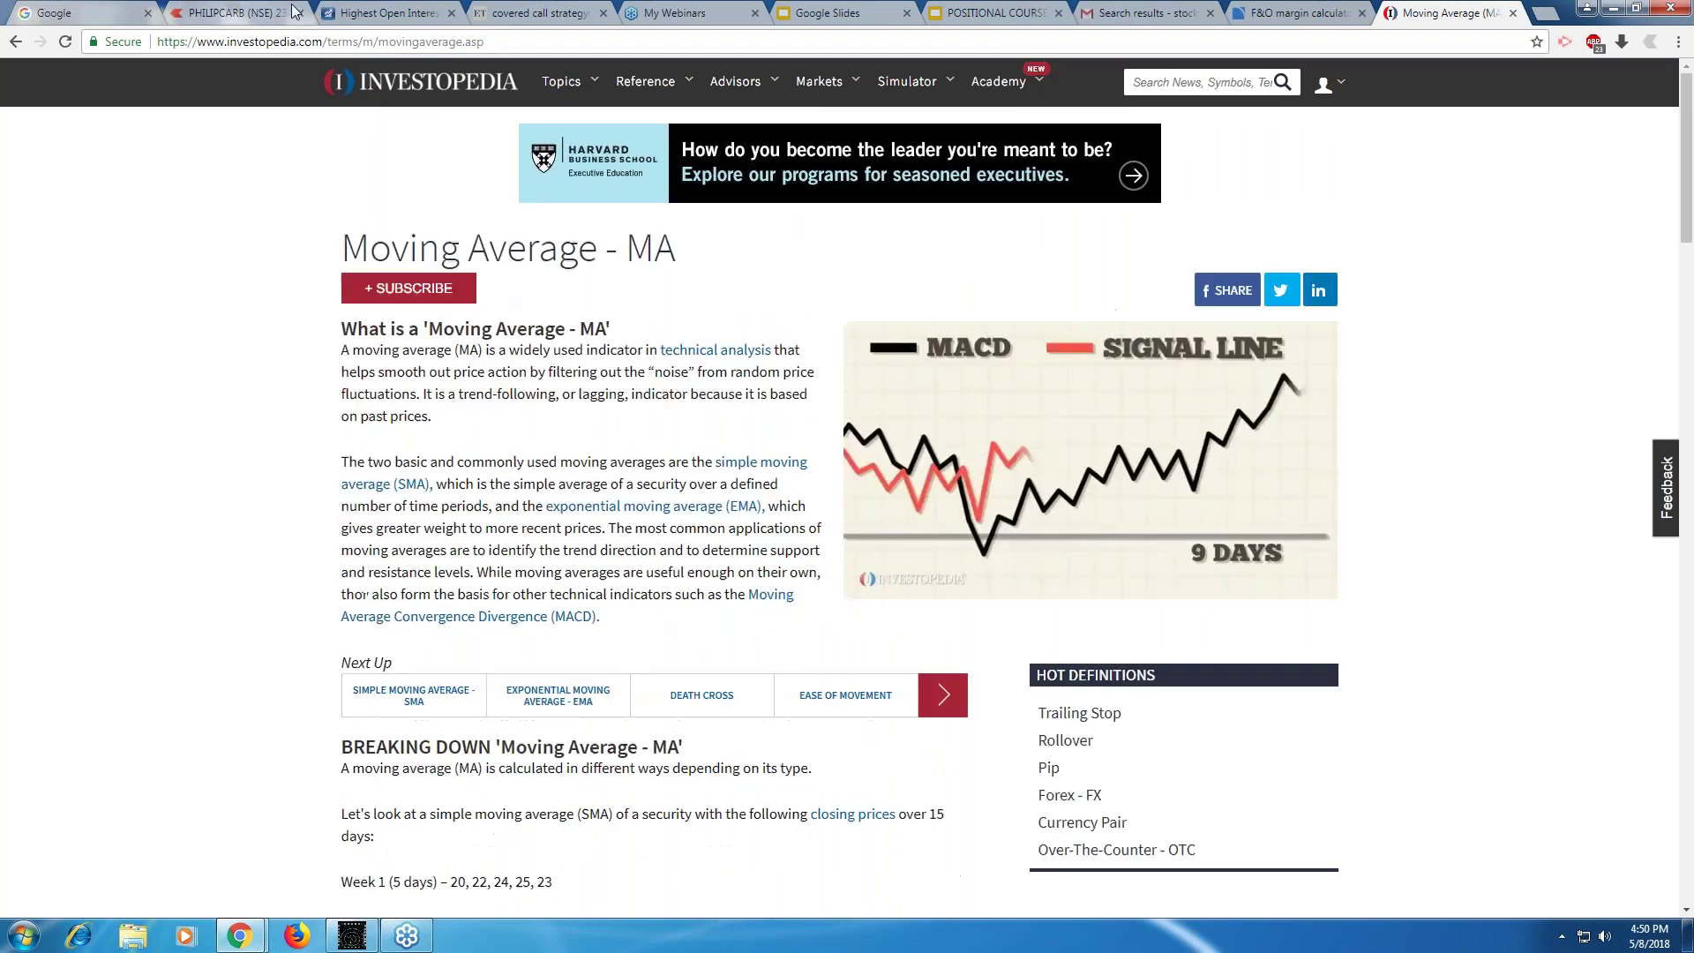
Switch to the PHILIPCARB chart in Kite and examine price against the moving average lines from November 2017 to March 2018.
left_click(231, 16)
scroll(990, 546, "down", 2)
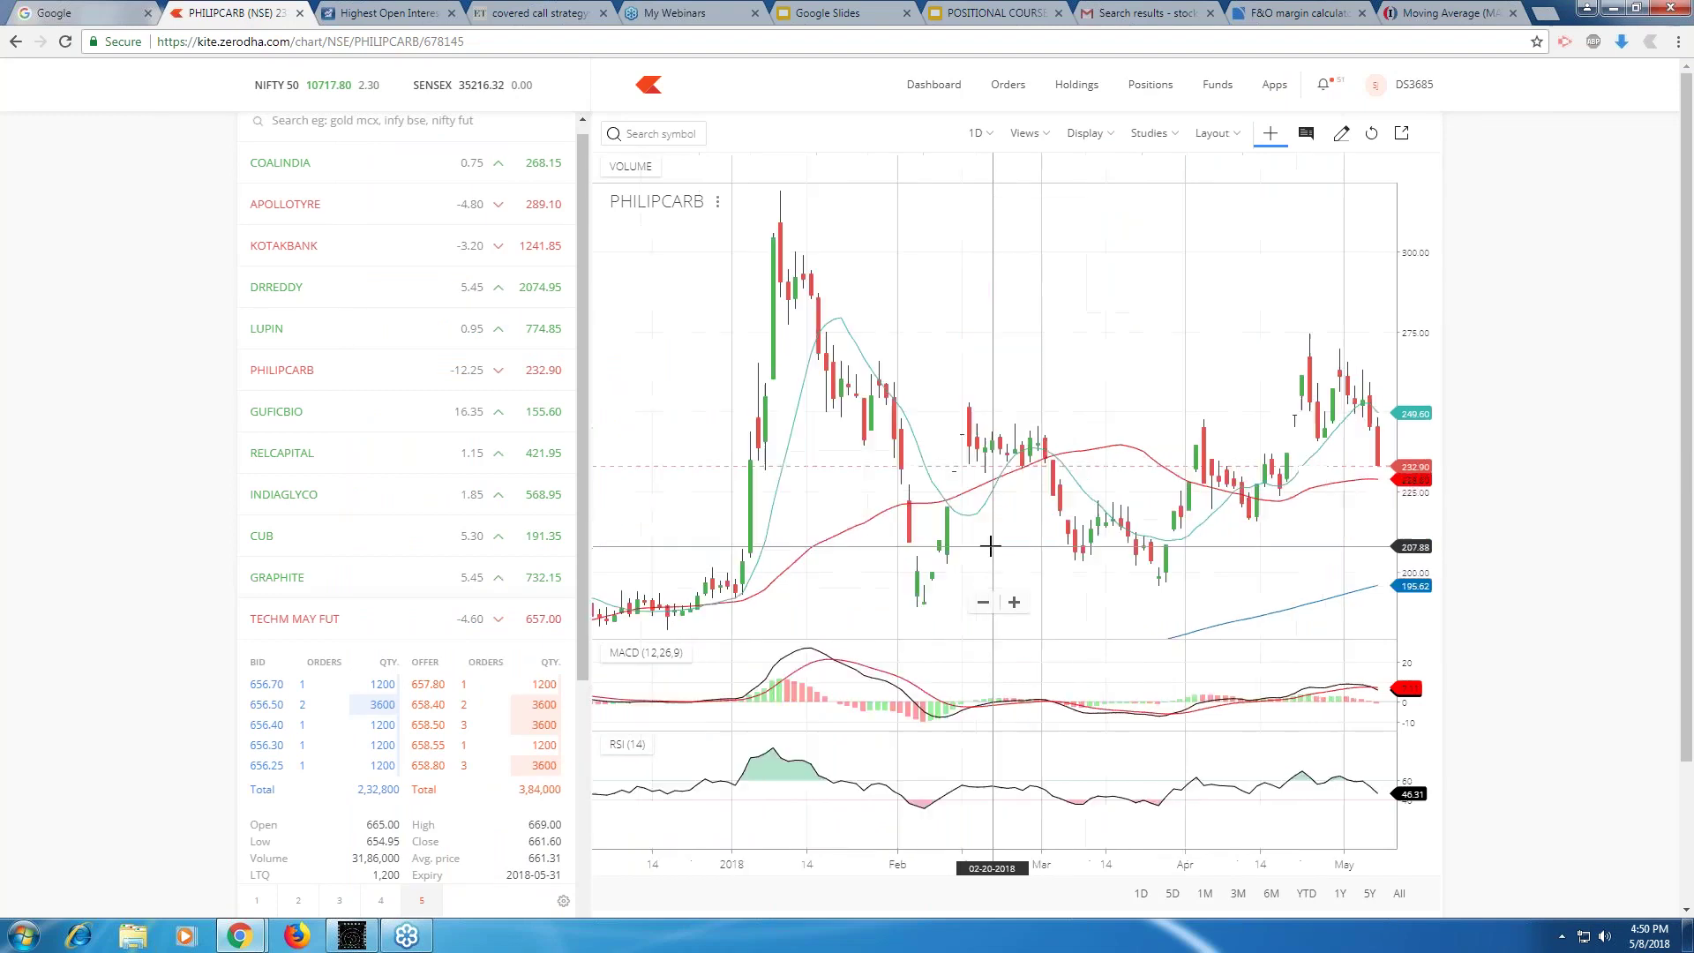
scroll(990, 546, "down", 1)
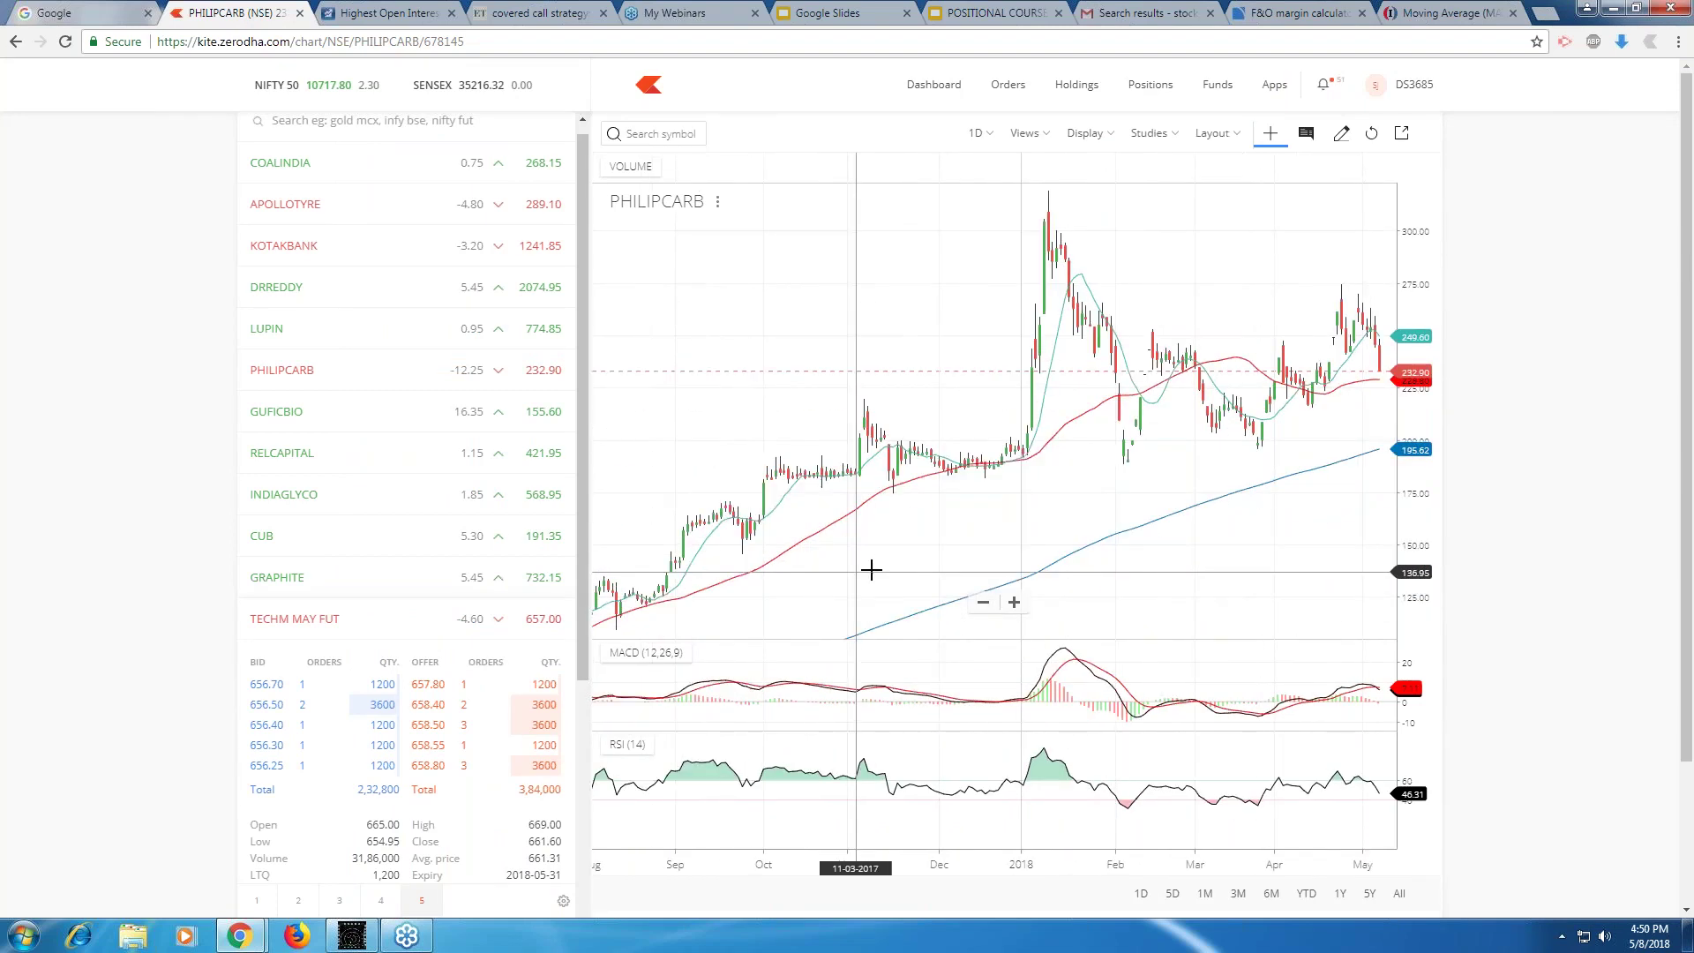
left_click_drag(866, 571, 977, 569)
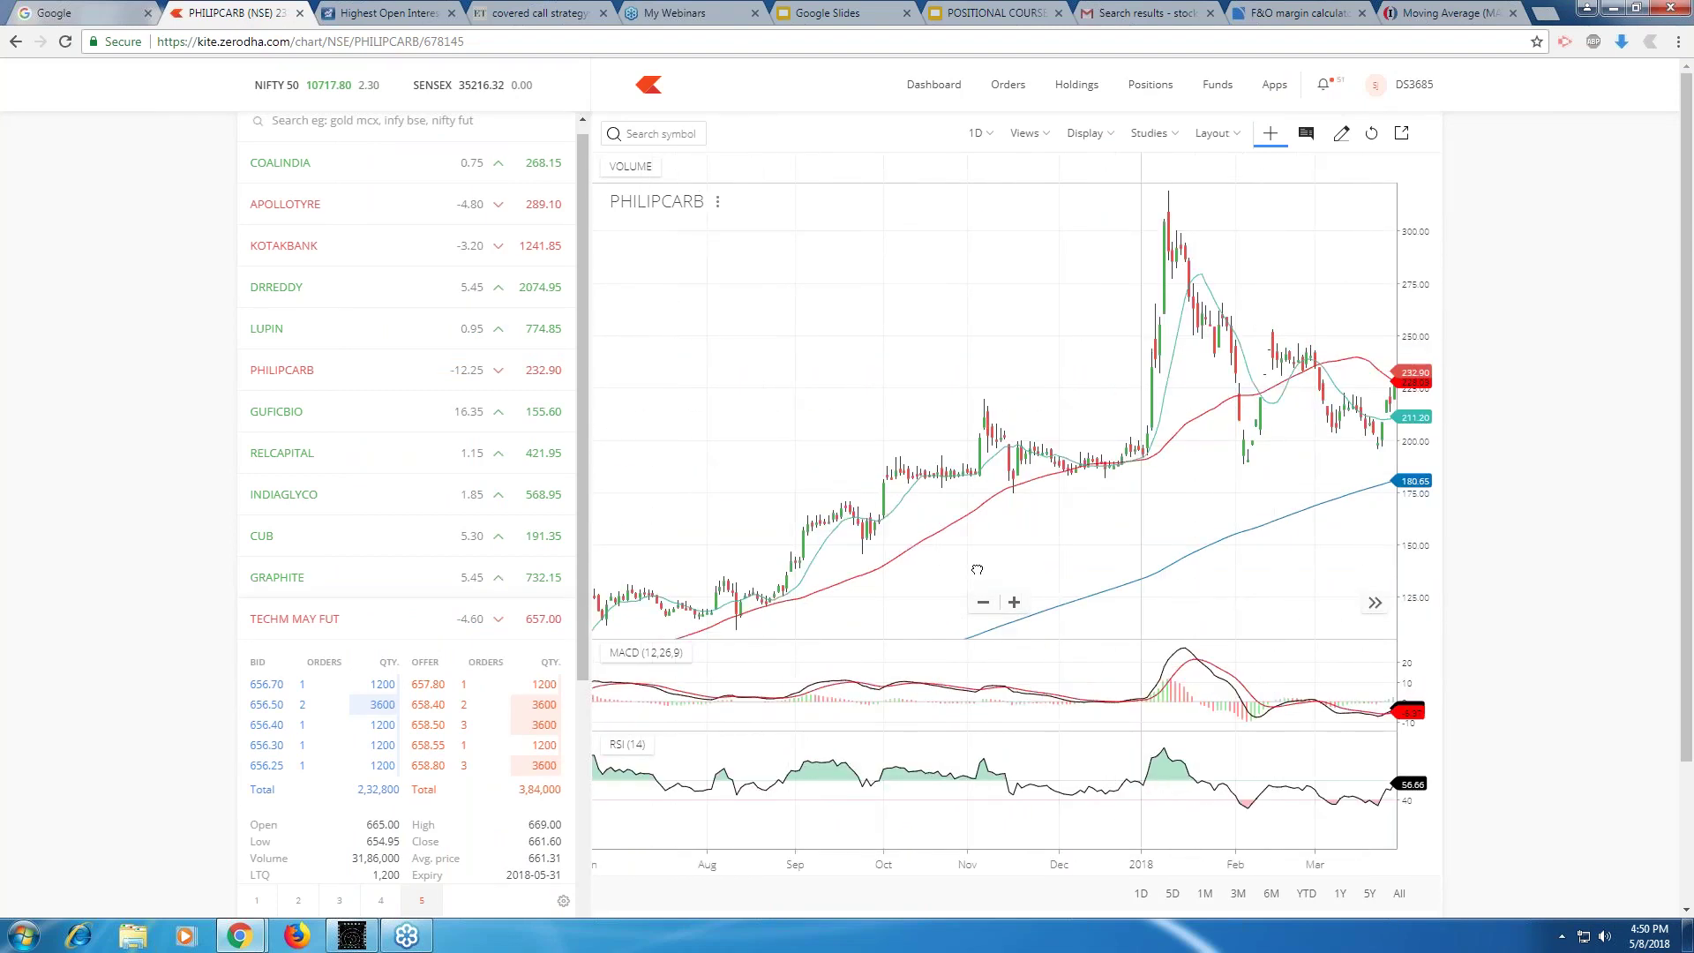
scroll(1046, 580, "up", 3)
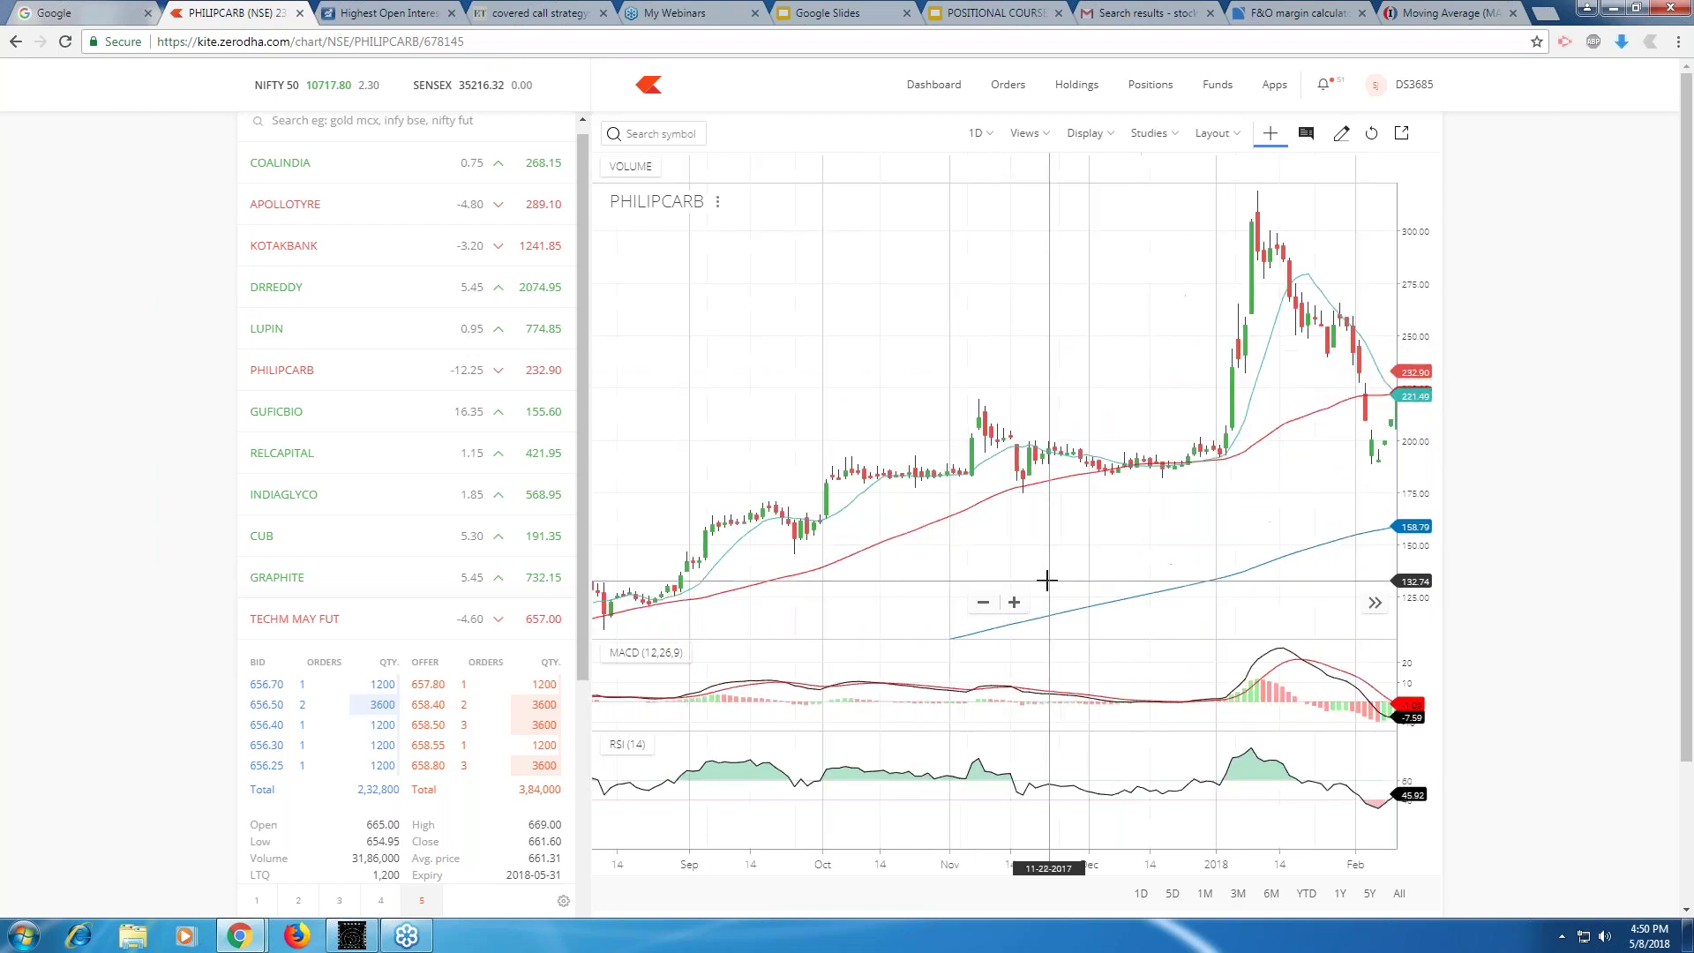
left_click_drag(1046, 579, 848, 574)
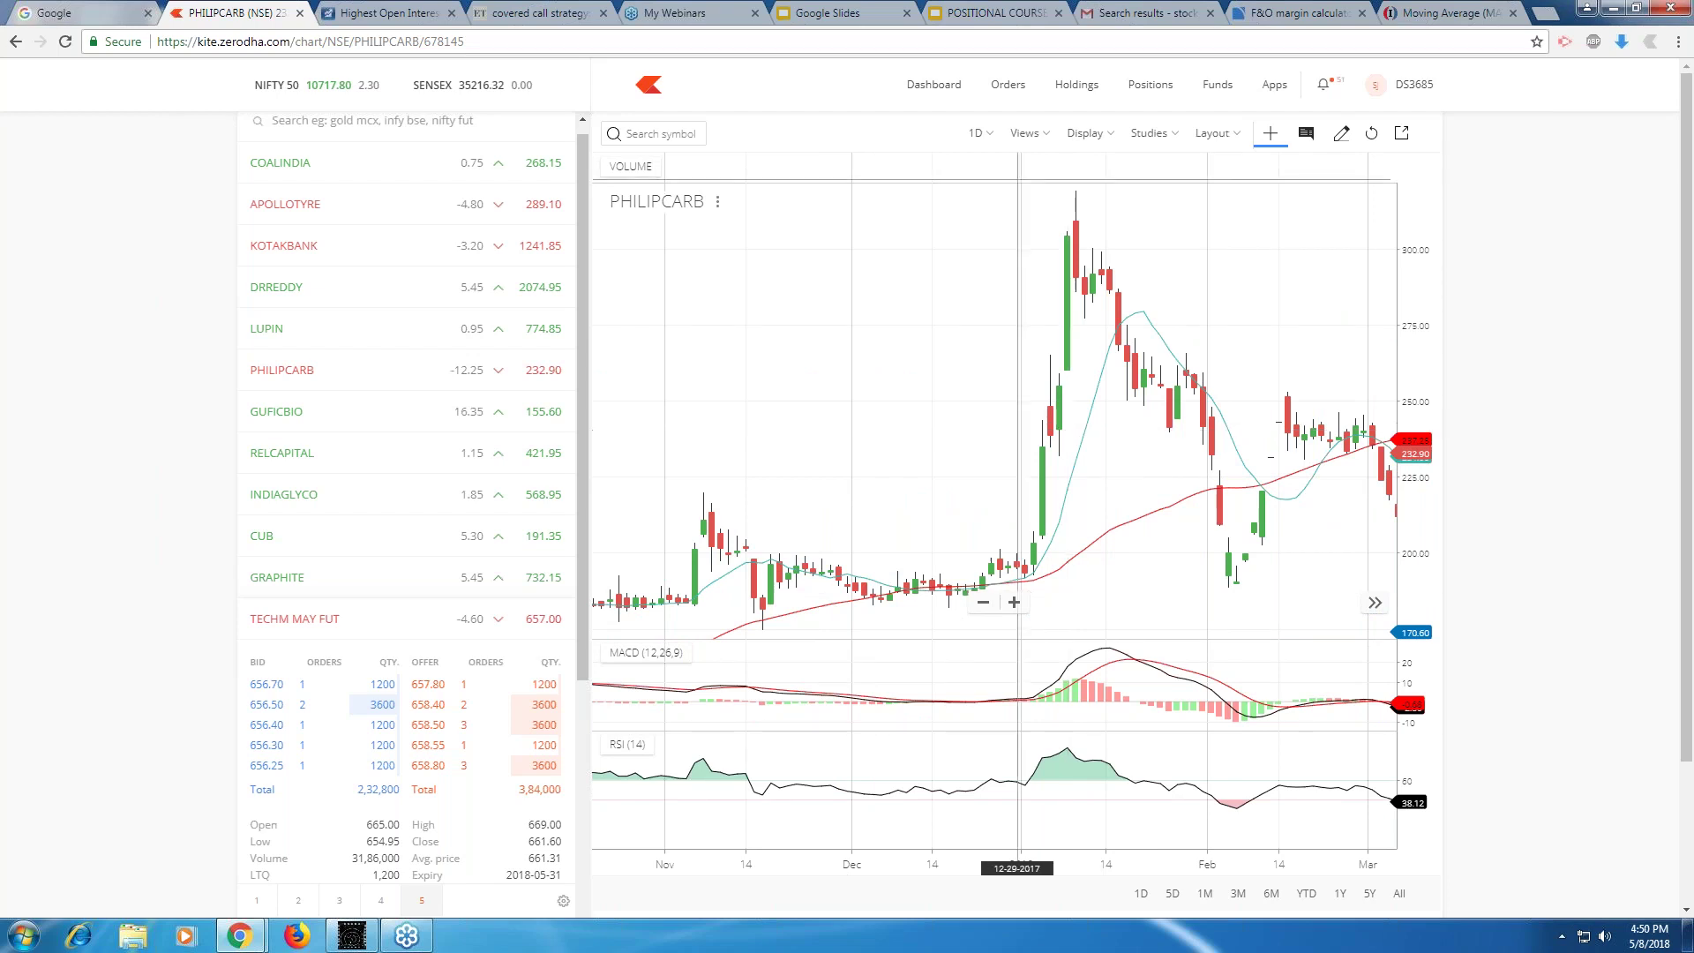
Open the settings for a new Moving Average study on the PHILIPCARB chart.
left_click(1179, 133)
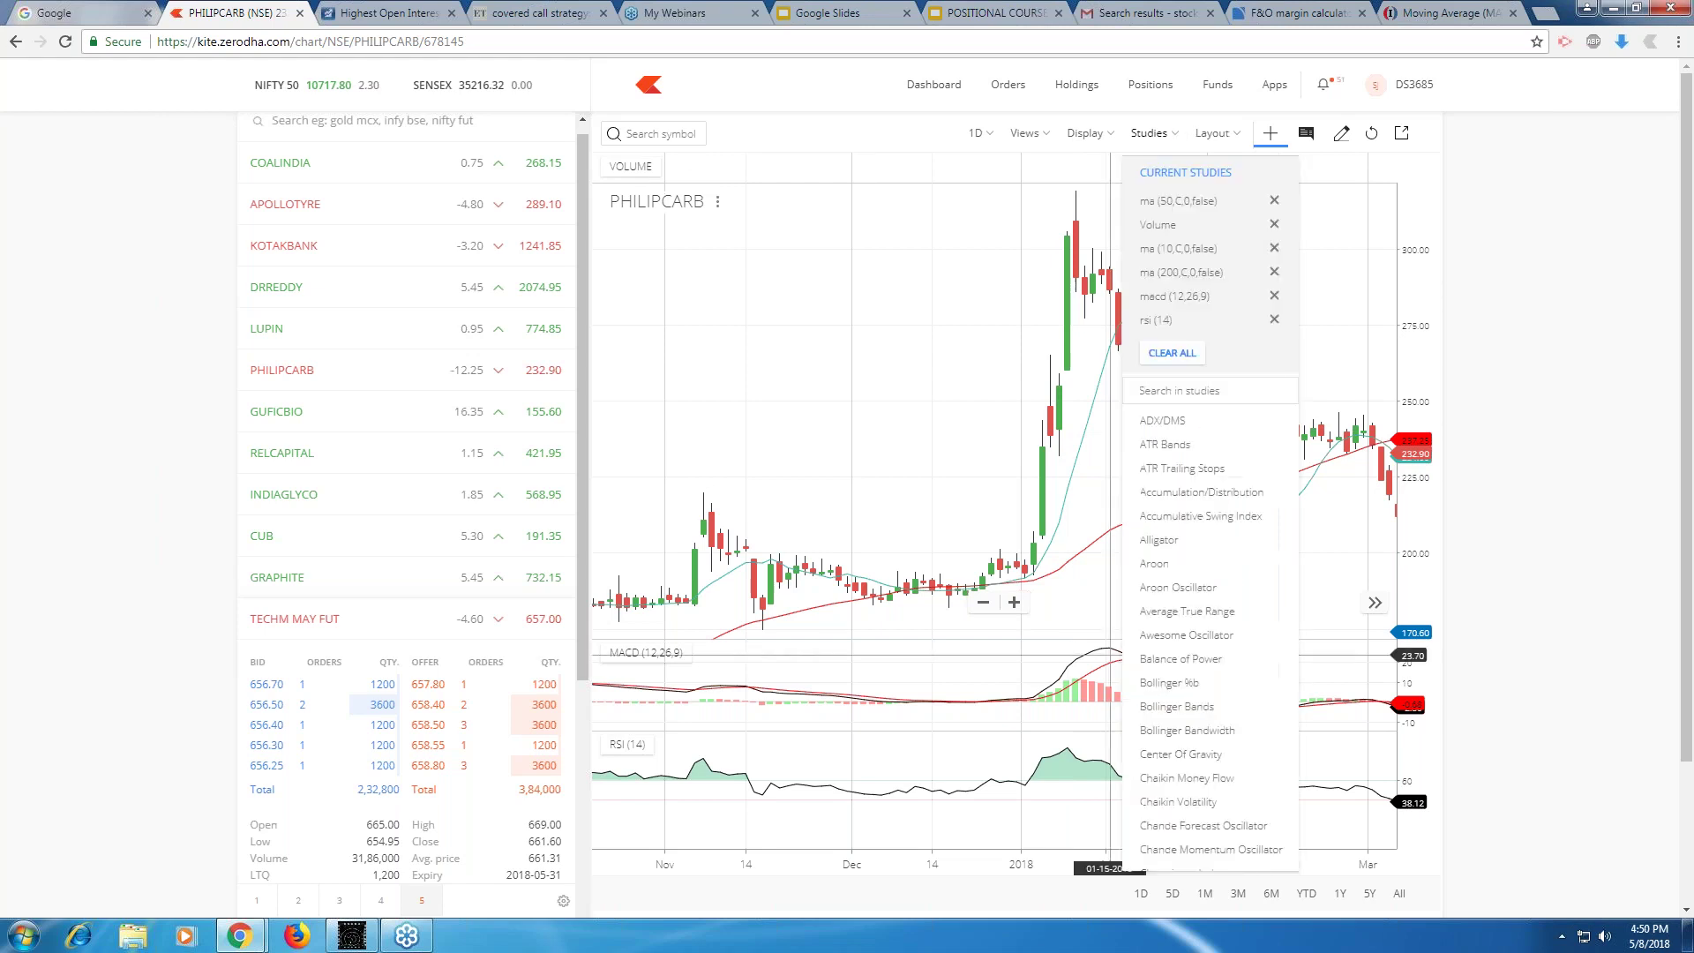
scroll(1195, 806, "down", 10)
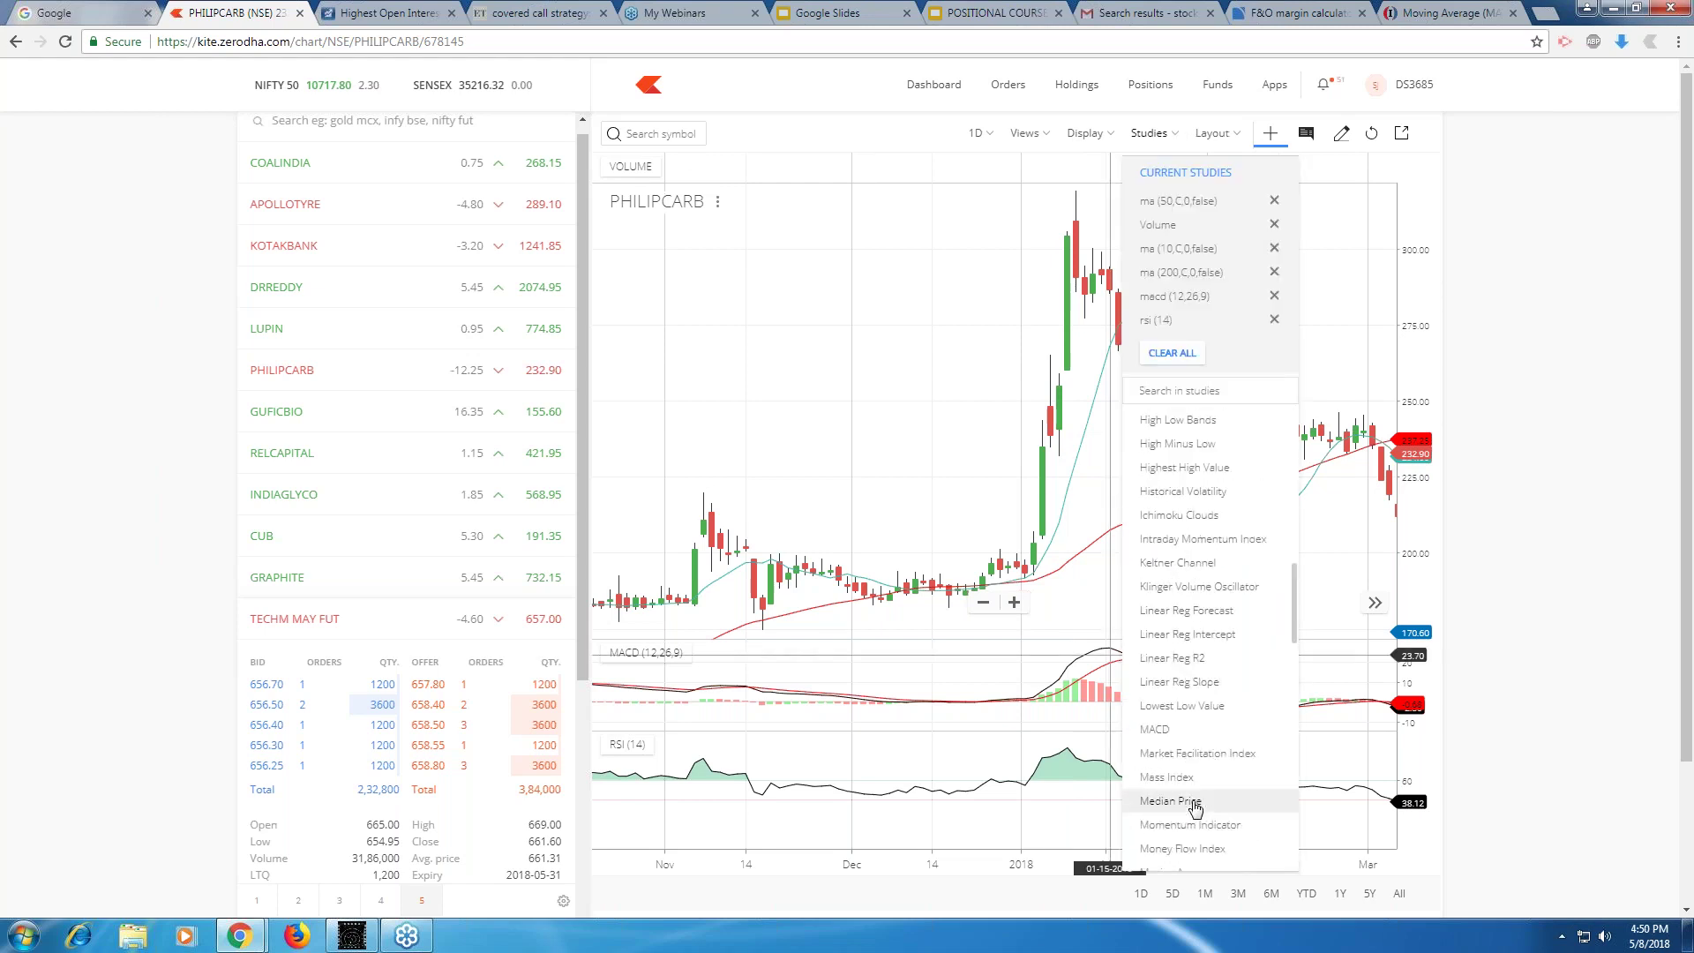
scroll(1195, 805, "down", 3)
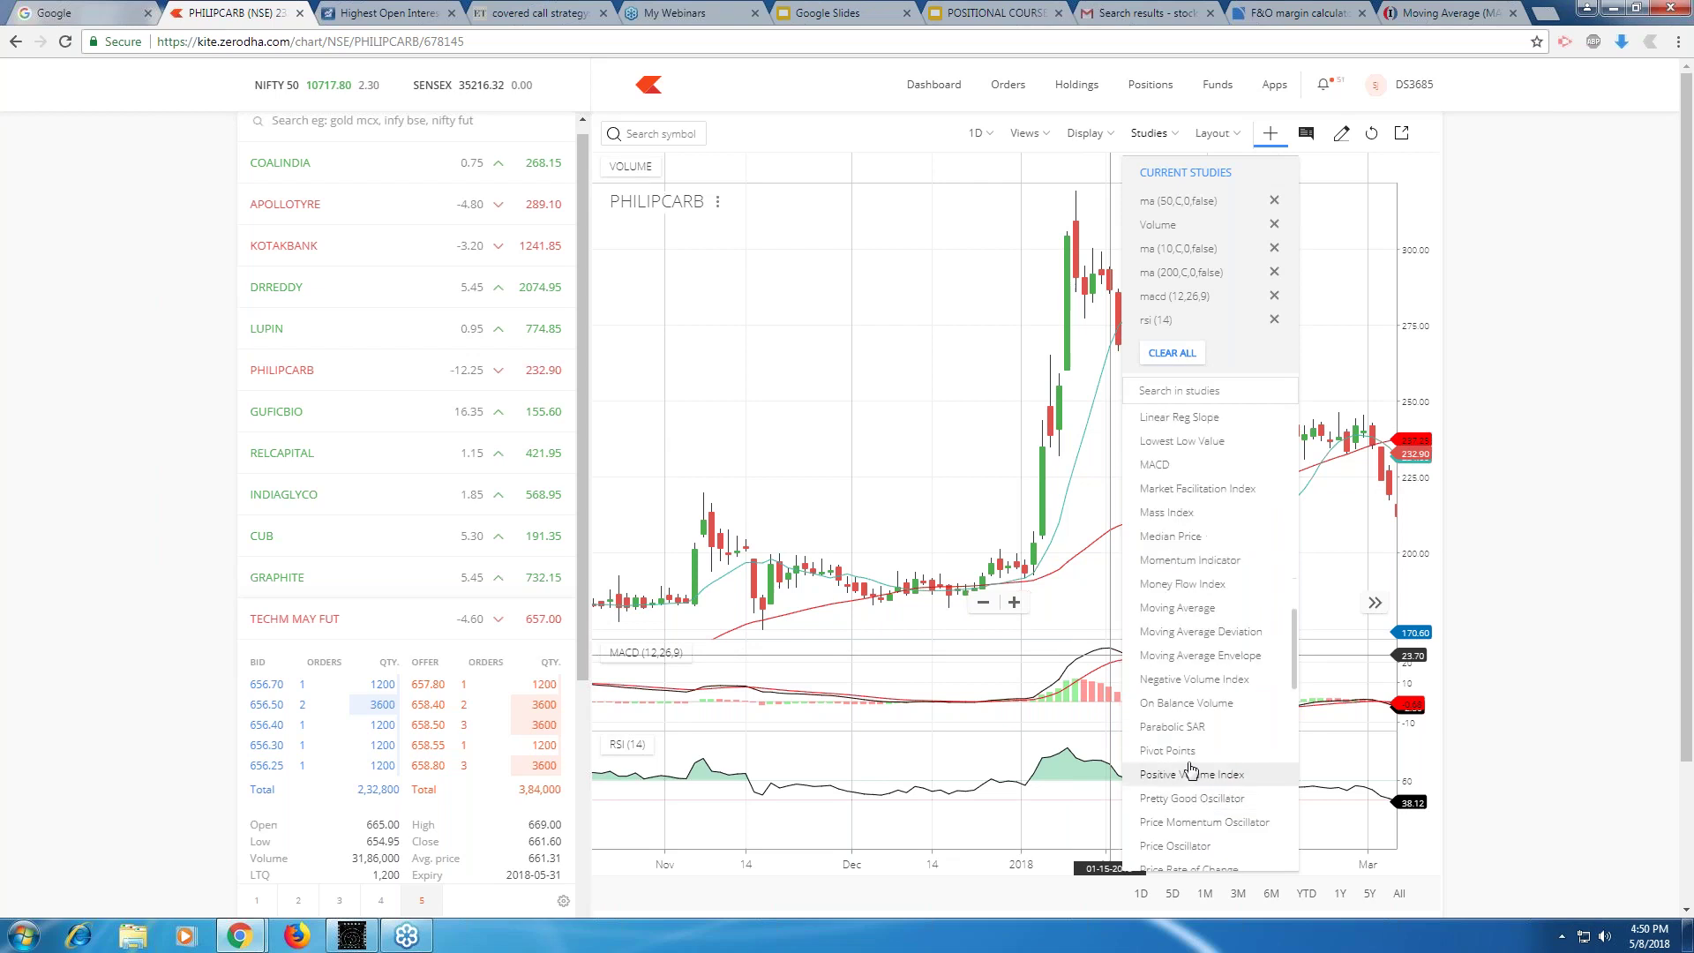
left_click(1190, 608)
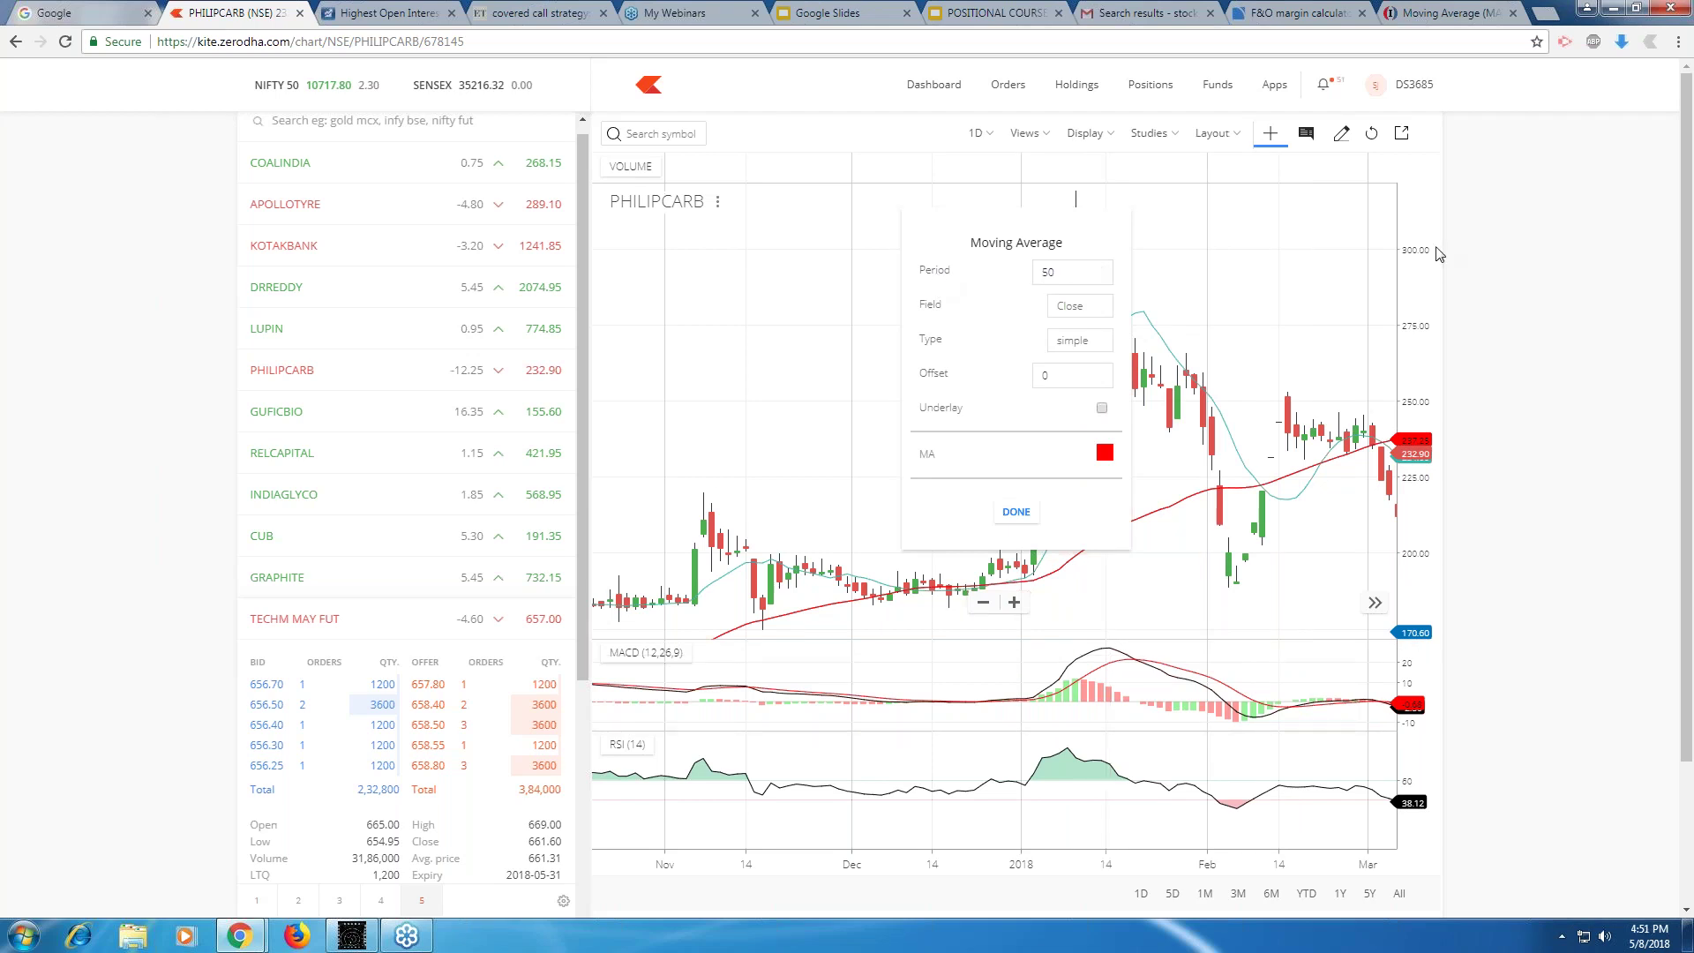
Handwrite the moving average periods 10, 50 and 200 with the pen on the chart, beneath the PHILIPCARB name.
left_click(1464, 279)
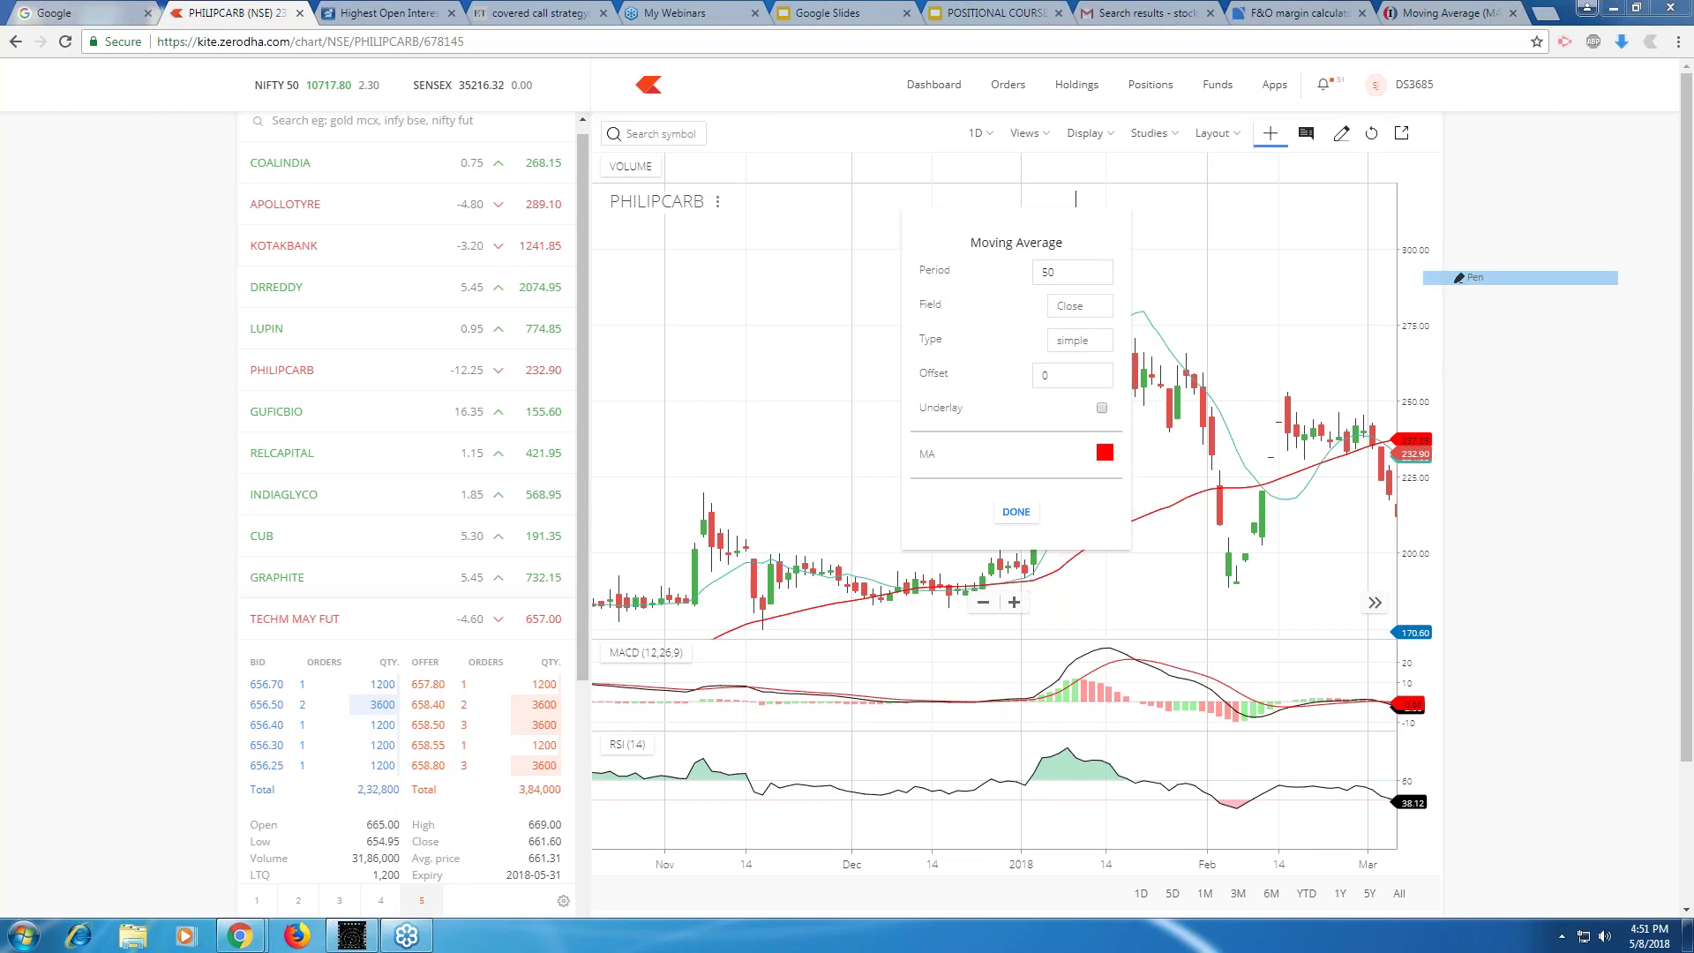
mouse_move(628, 236)
left_mouse_down()
mouse_move(633, 269)
mouse_move(648, 260)
left_mouse_up()
mouse_move(648, 318)
left_mouse_down()
mouse_move(661, 311)
mouse_move(650, 336)
mouse_move(710, 274)
mouse_move(677, 281)
left_mouse_up()
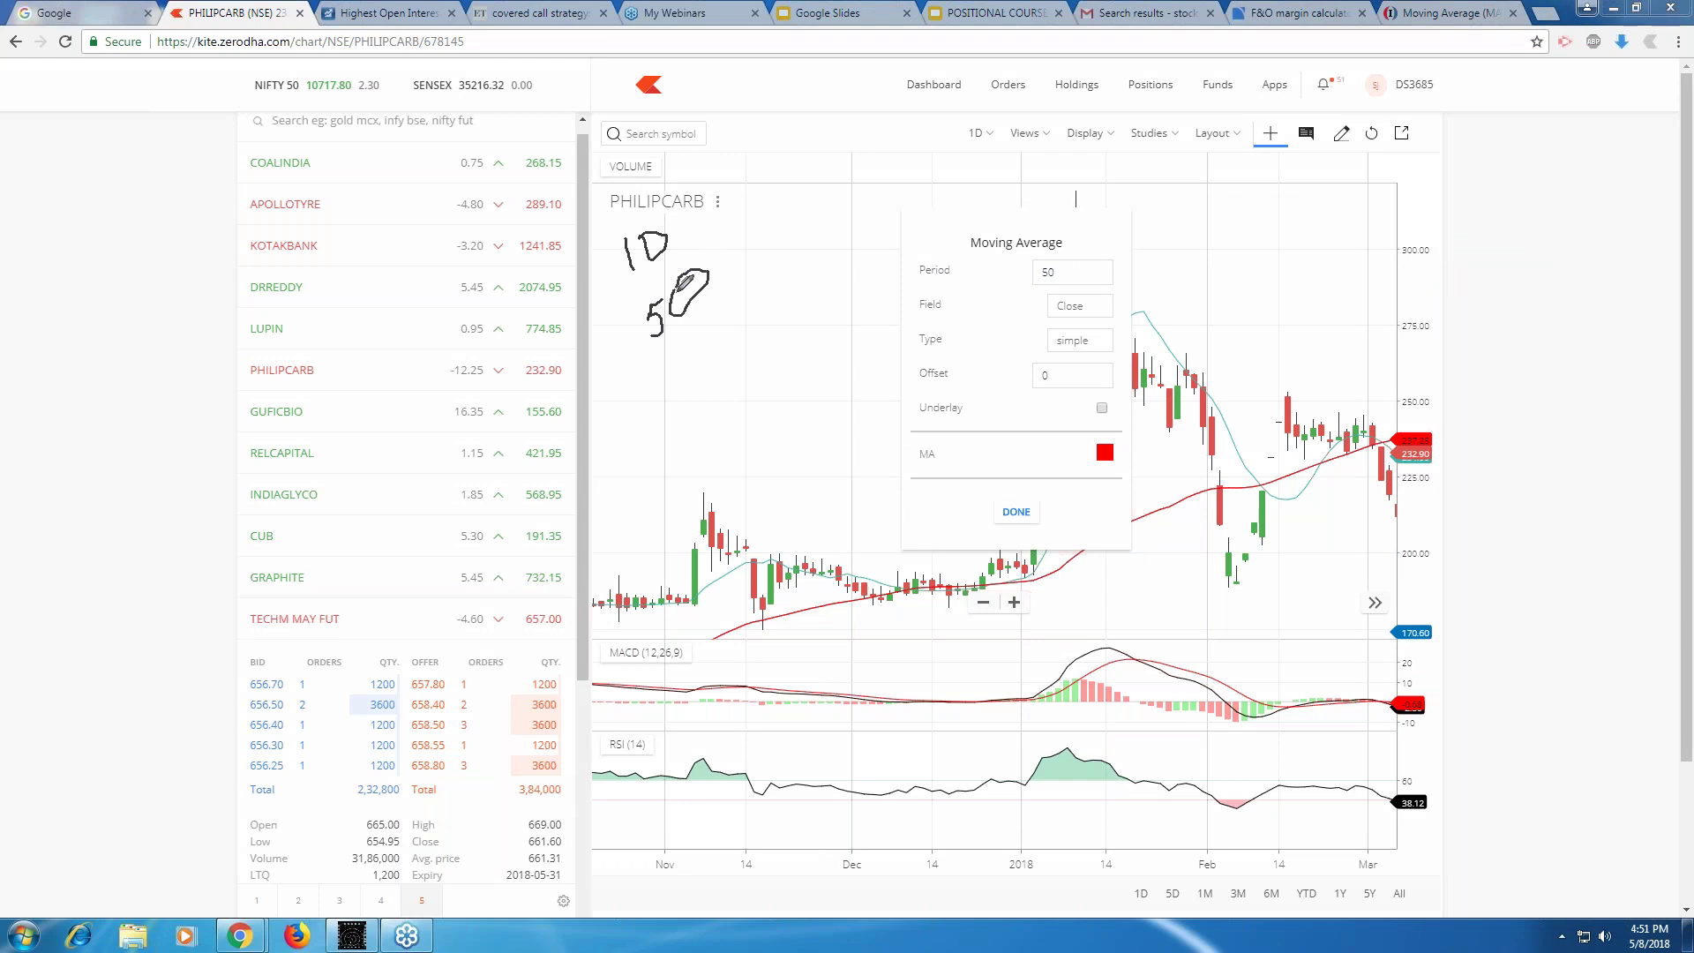
mouse_move(673, 371)
left_mouse_down()
mouse_move(696, 394)
mouse_move(716, 344)
left_mouse_up()
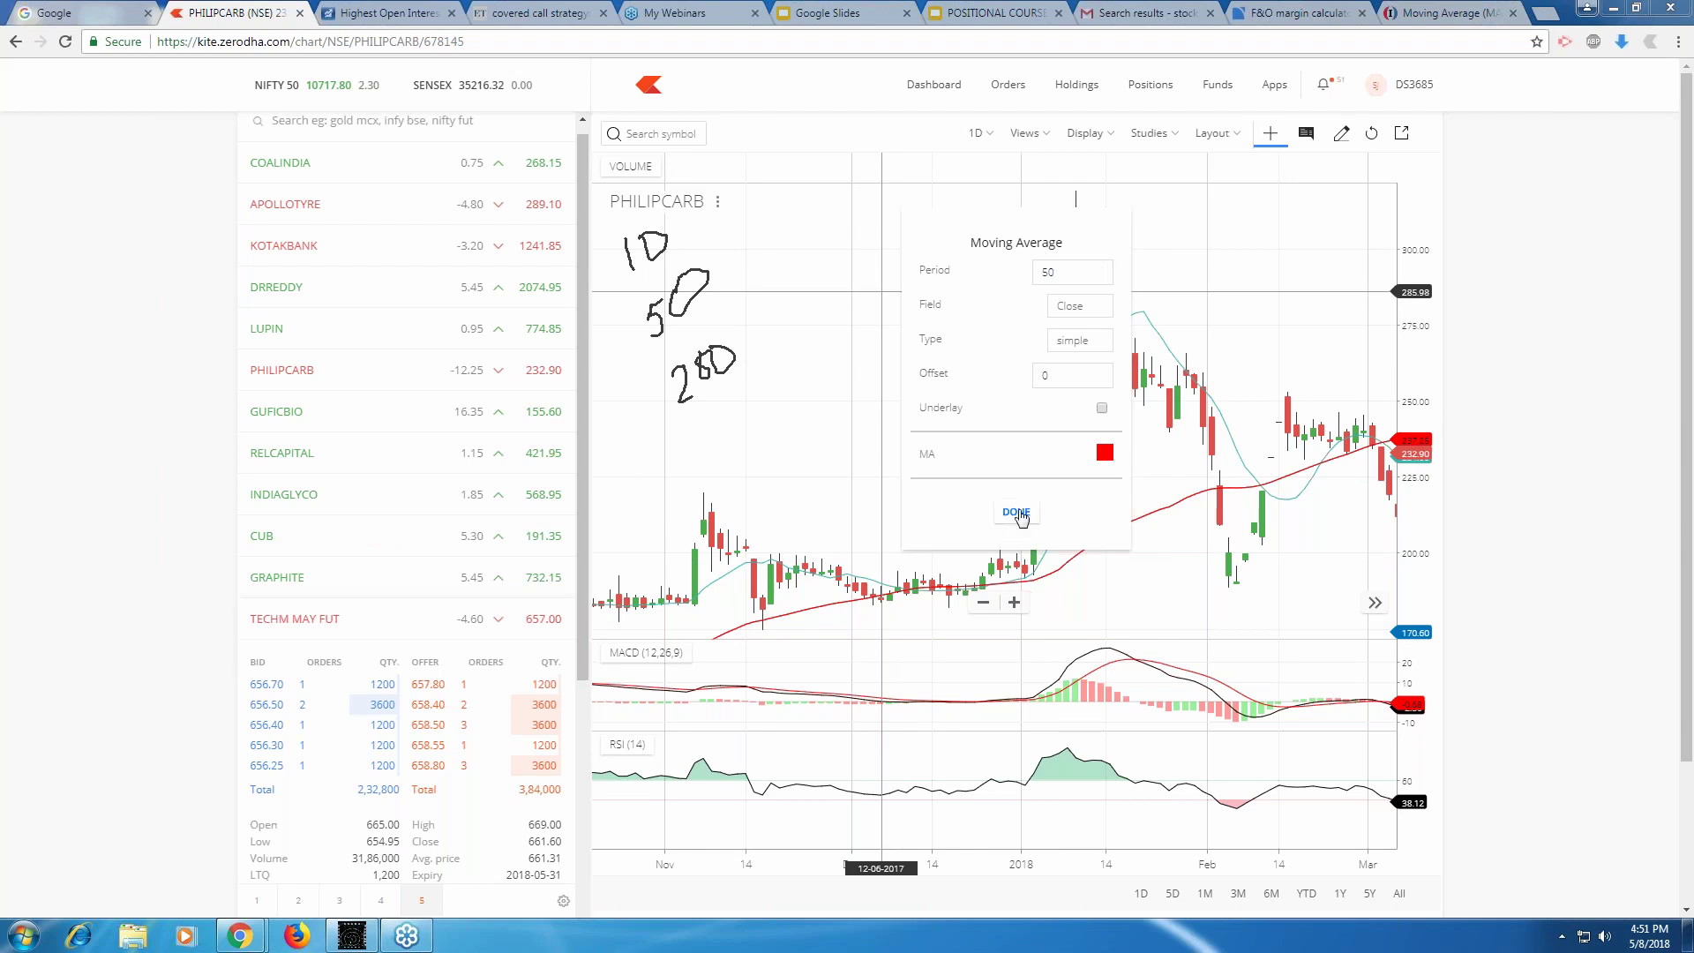
Add the Moving Average study with period 50, field Close, type Simple and offset 0.
left_click(1073, 347)
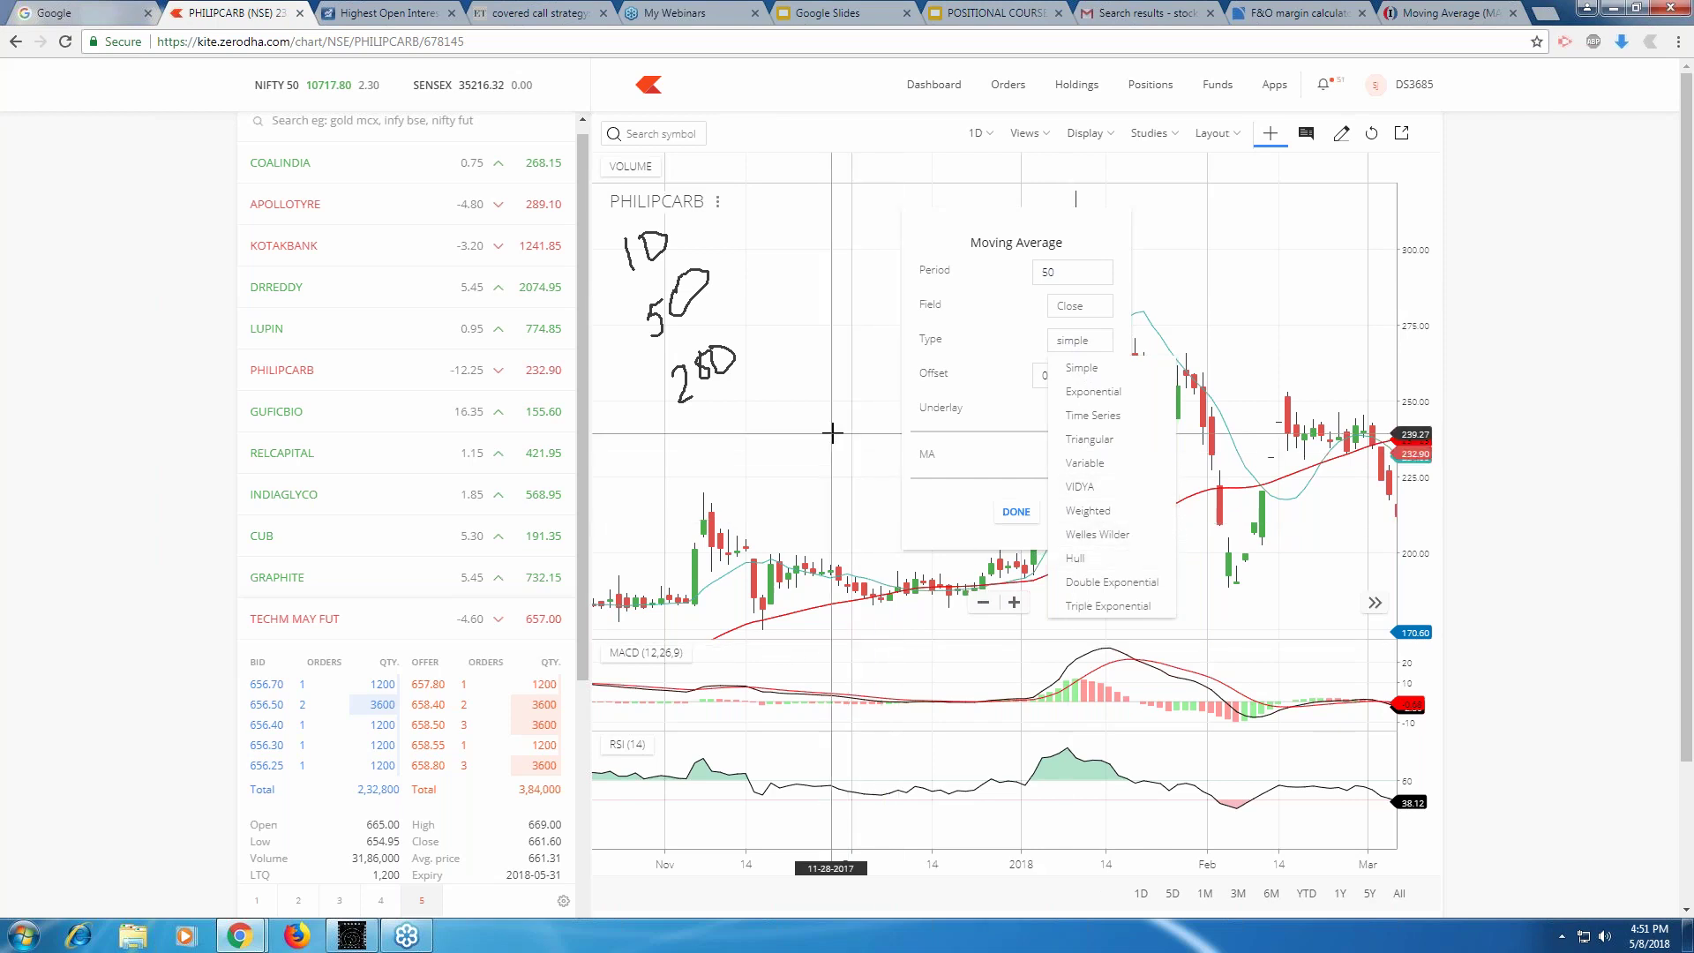
left_click(1125, 363)
left_click(1050, 375)
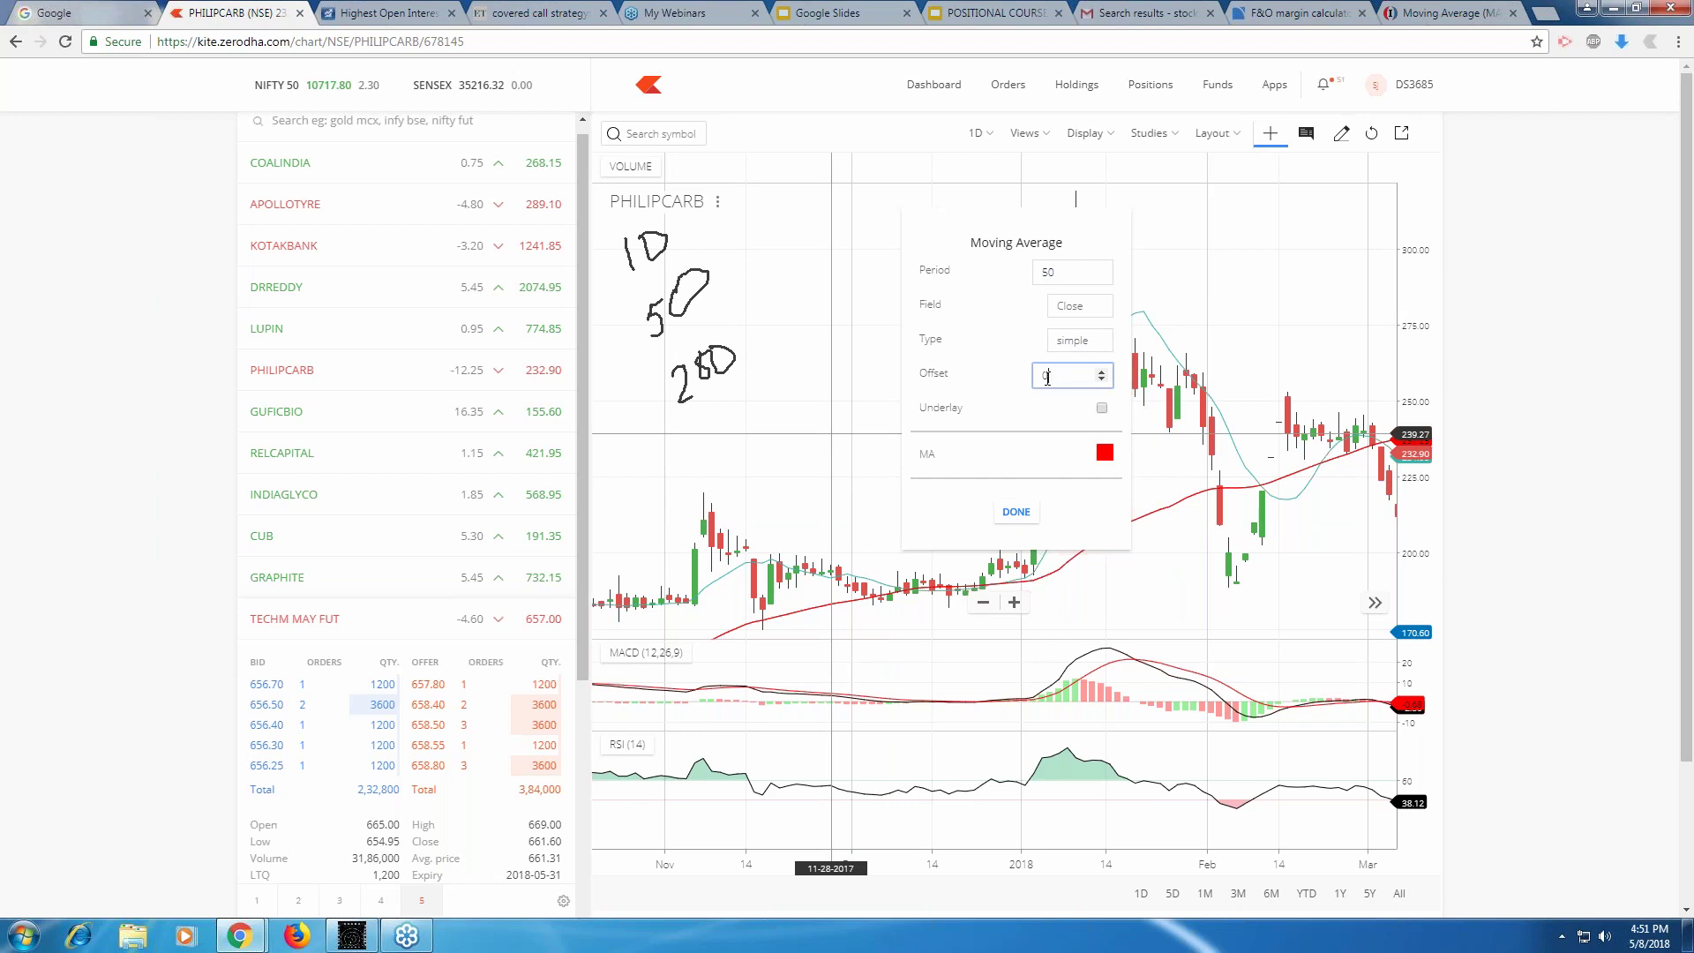
left_click(1016, 512)
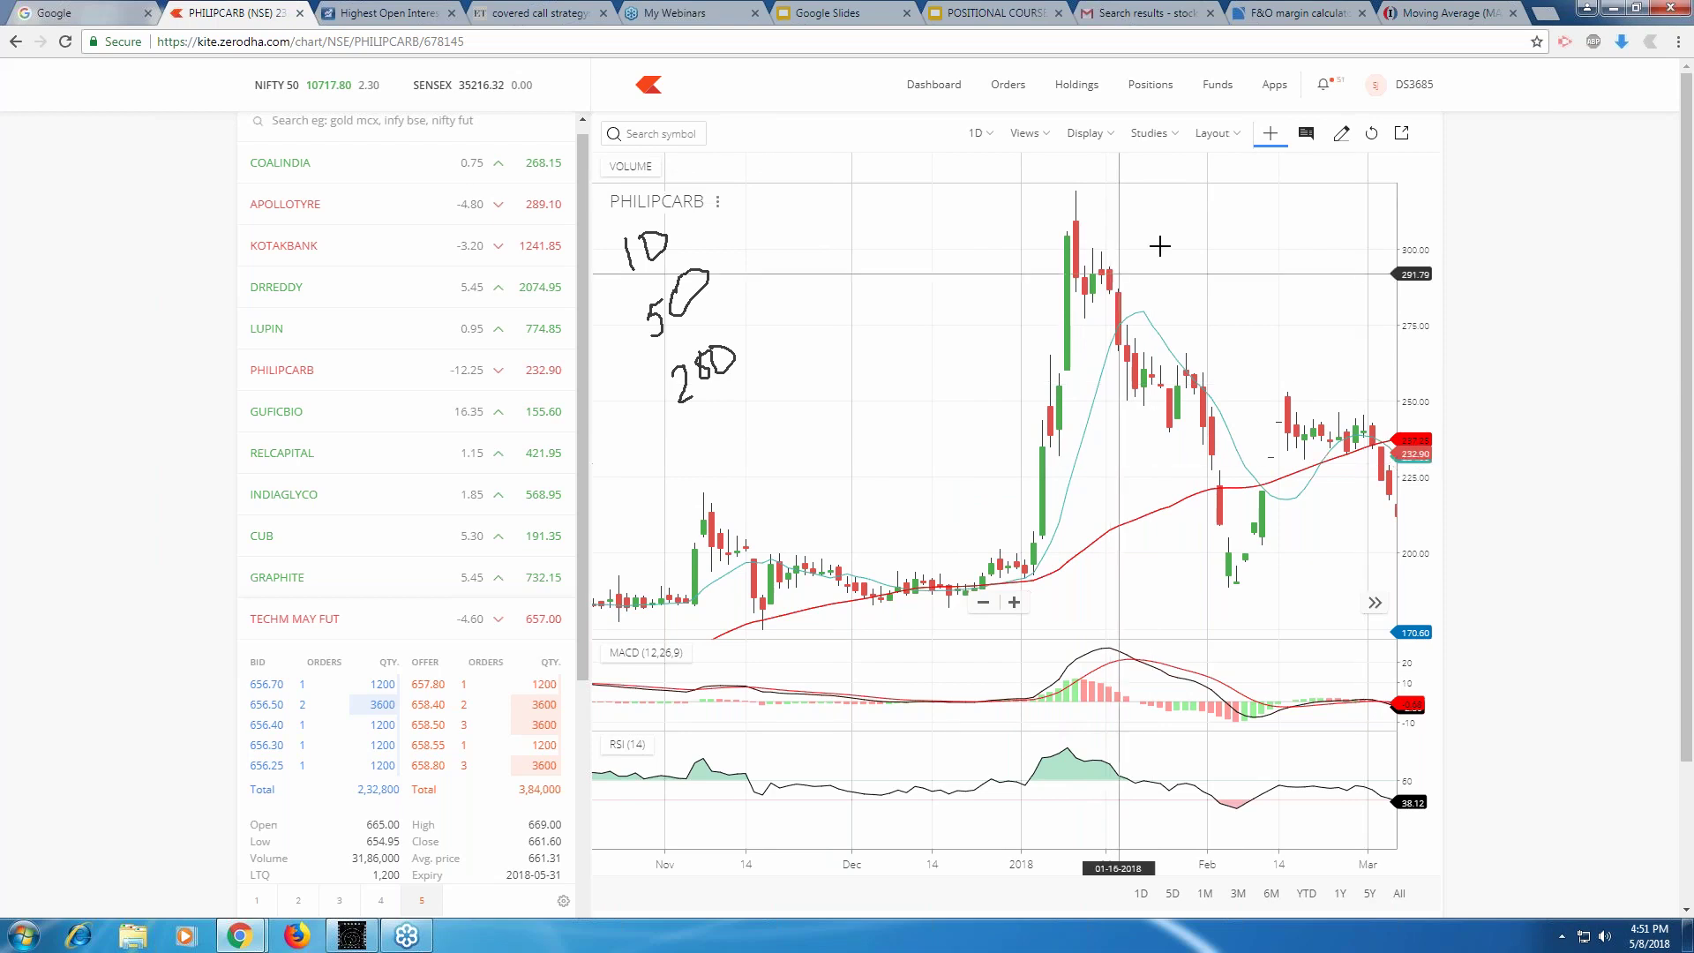
Add another Moving Average study to the chart, keeping period 50, field Close and type Simple.
left_click(1176, 137)
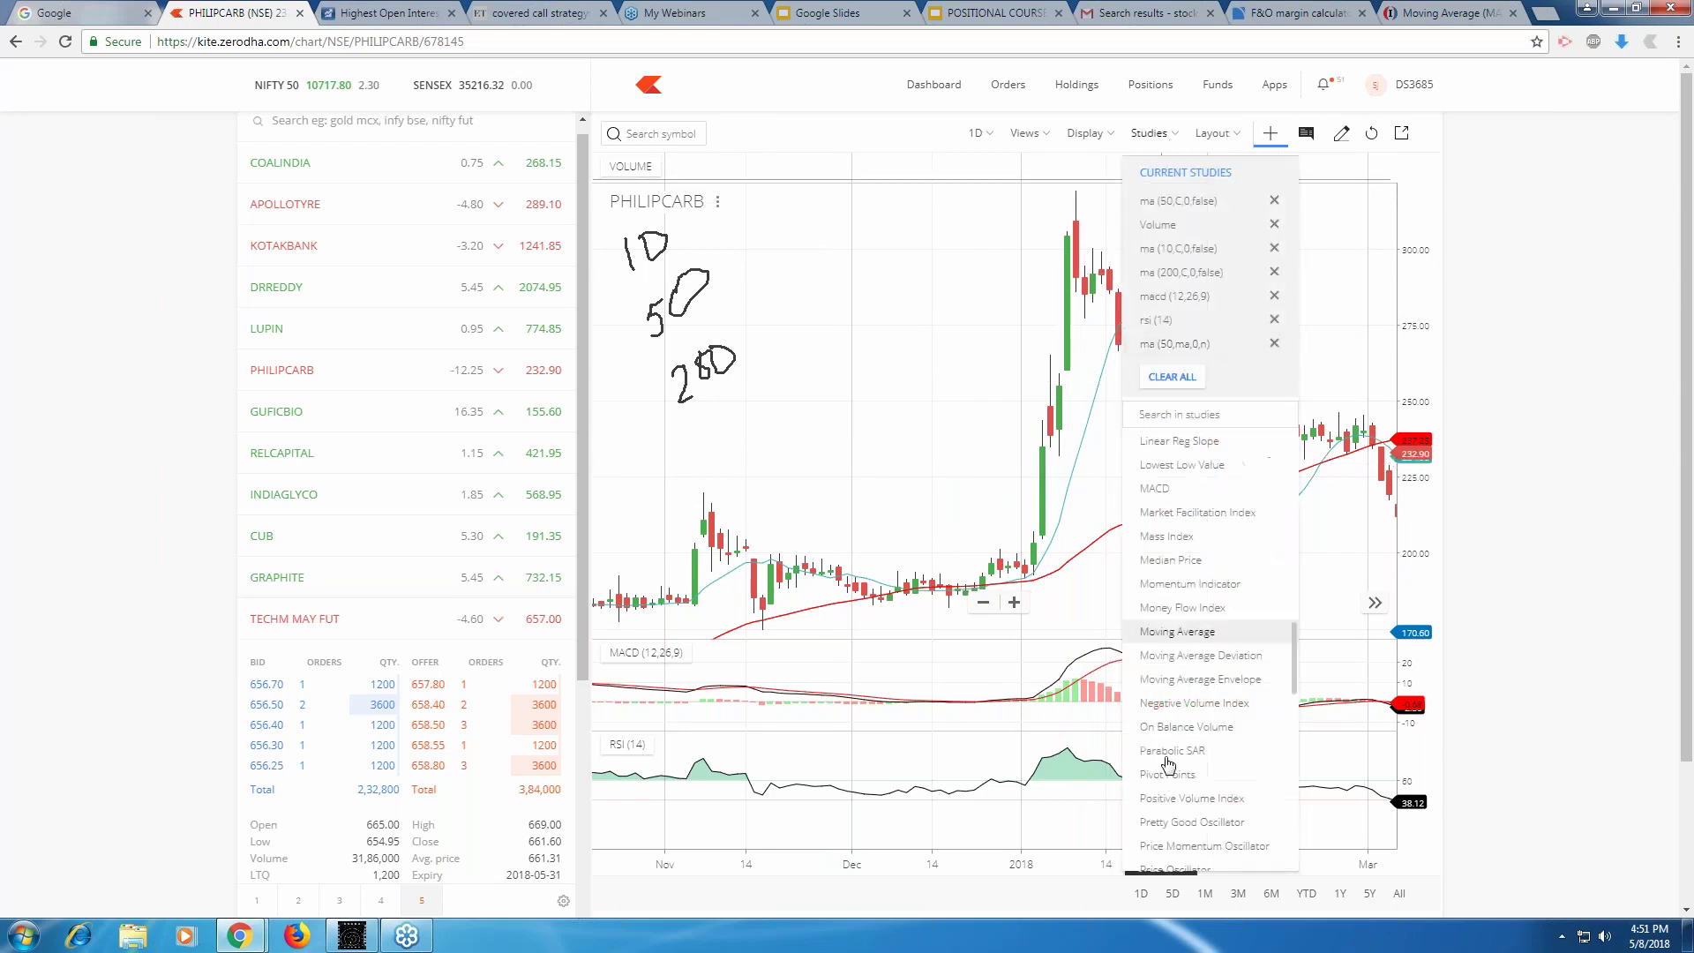
left_click(1177, 632)
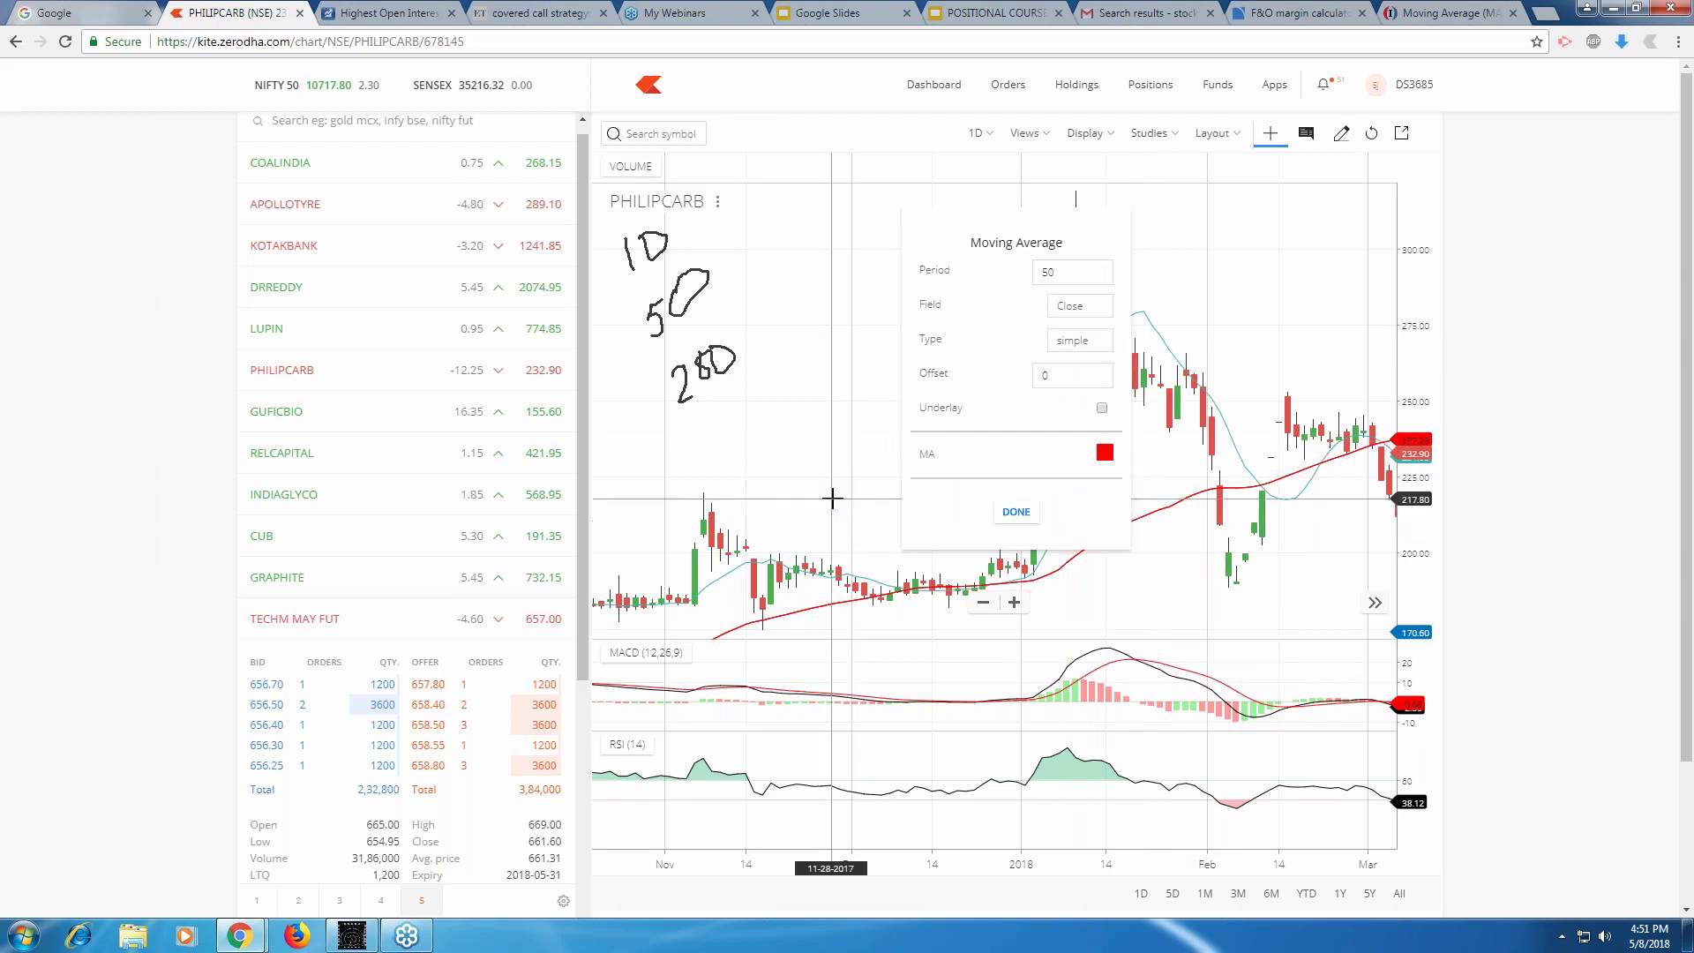
left_click(1017, 513)
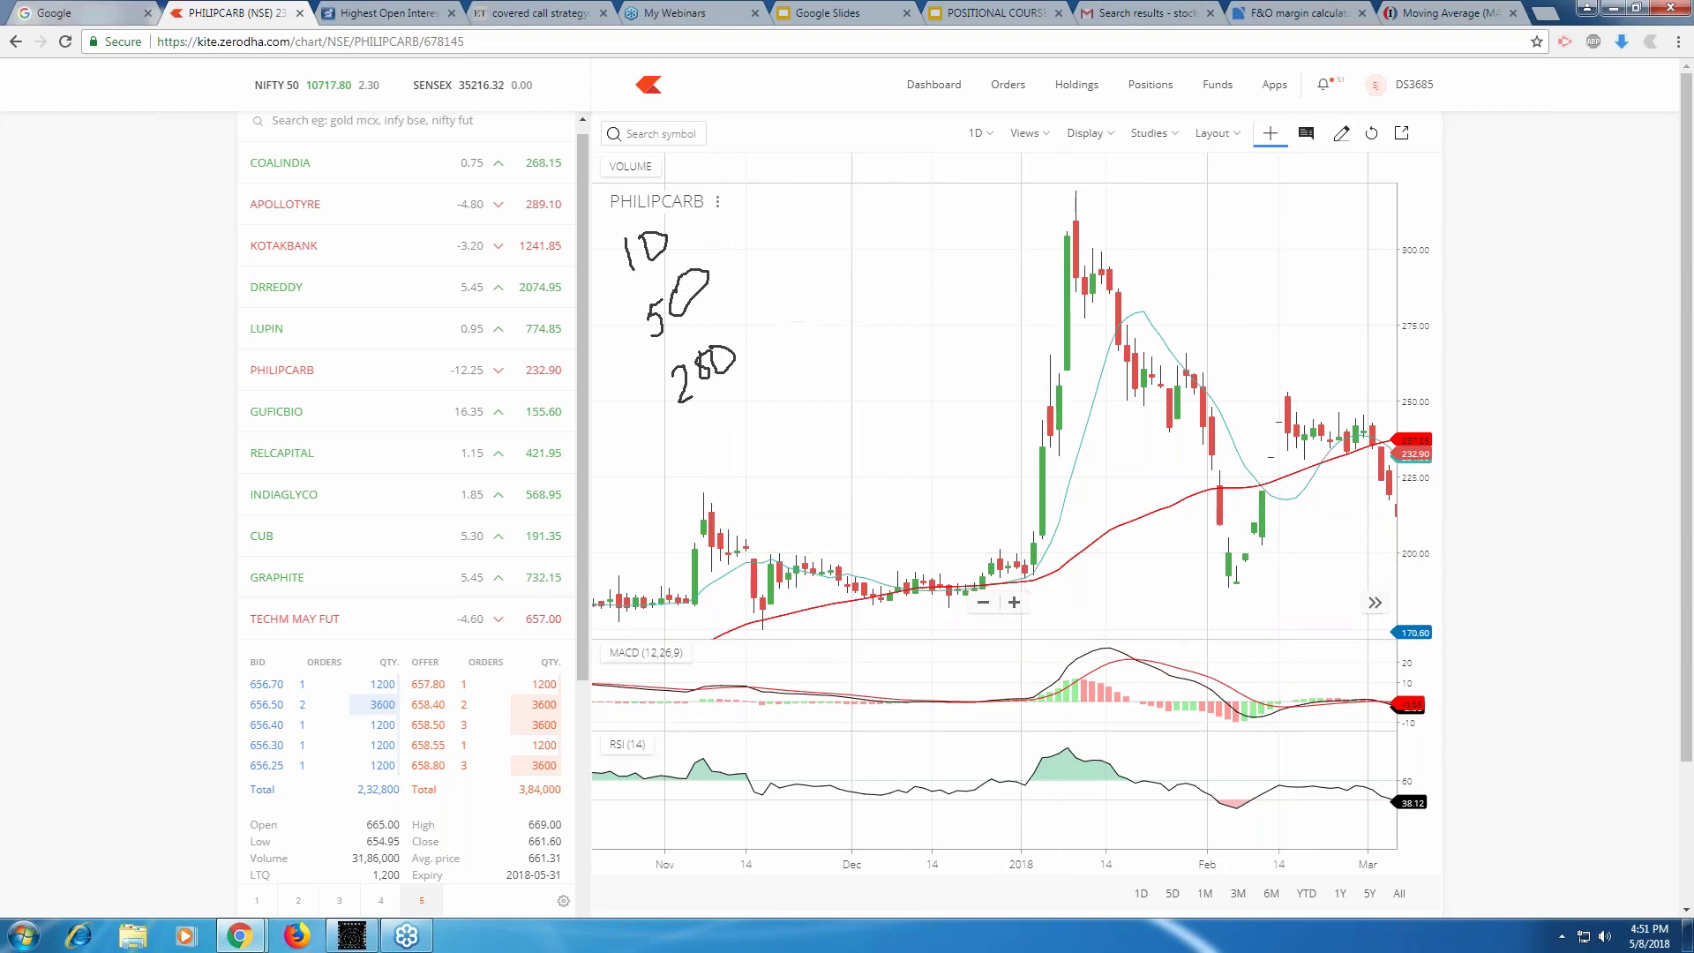
Clear the handwritten notes and examine the earlier PHILIPCARB price trend against its moving averages from April to July 2017.
left_click(1479, 348)
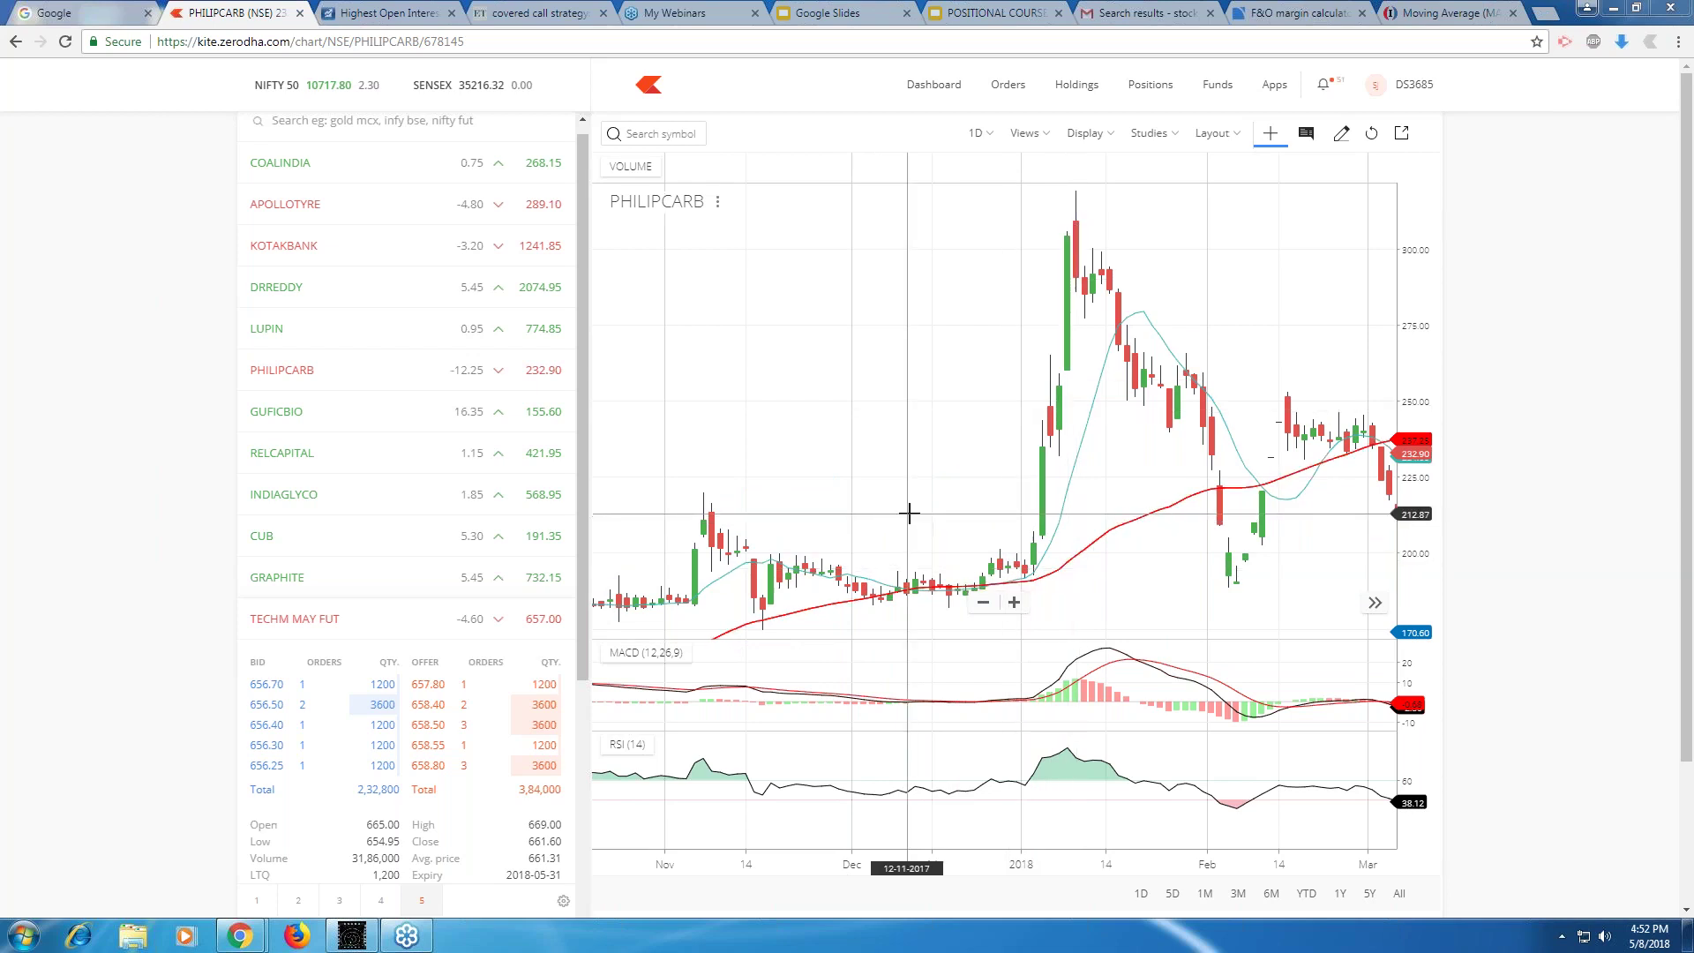
scroll(906, 476, "down", 1)
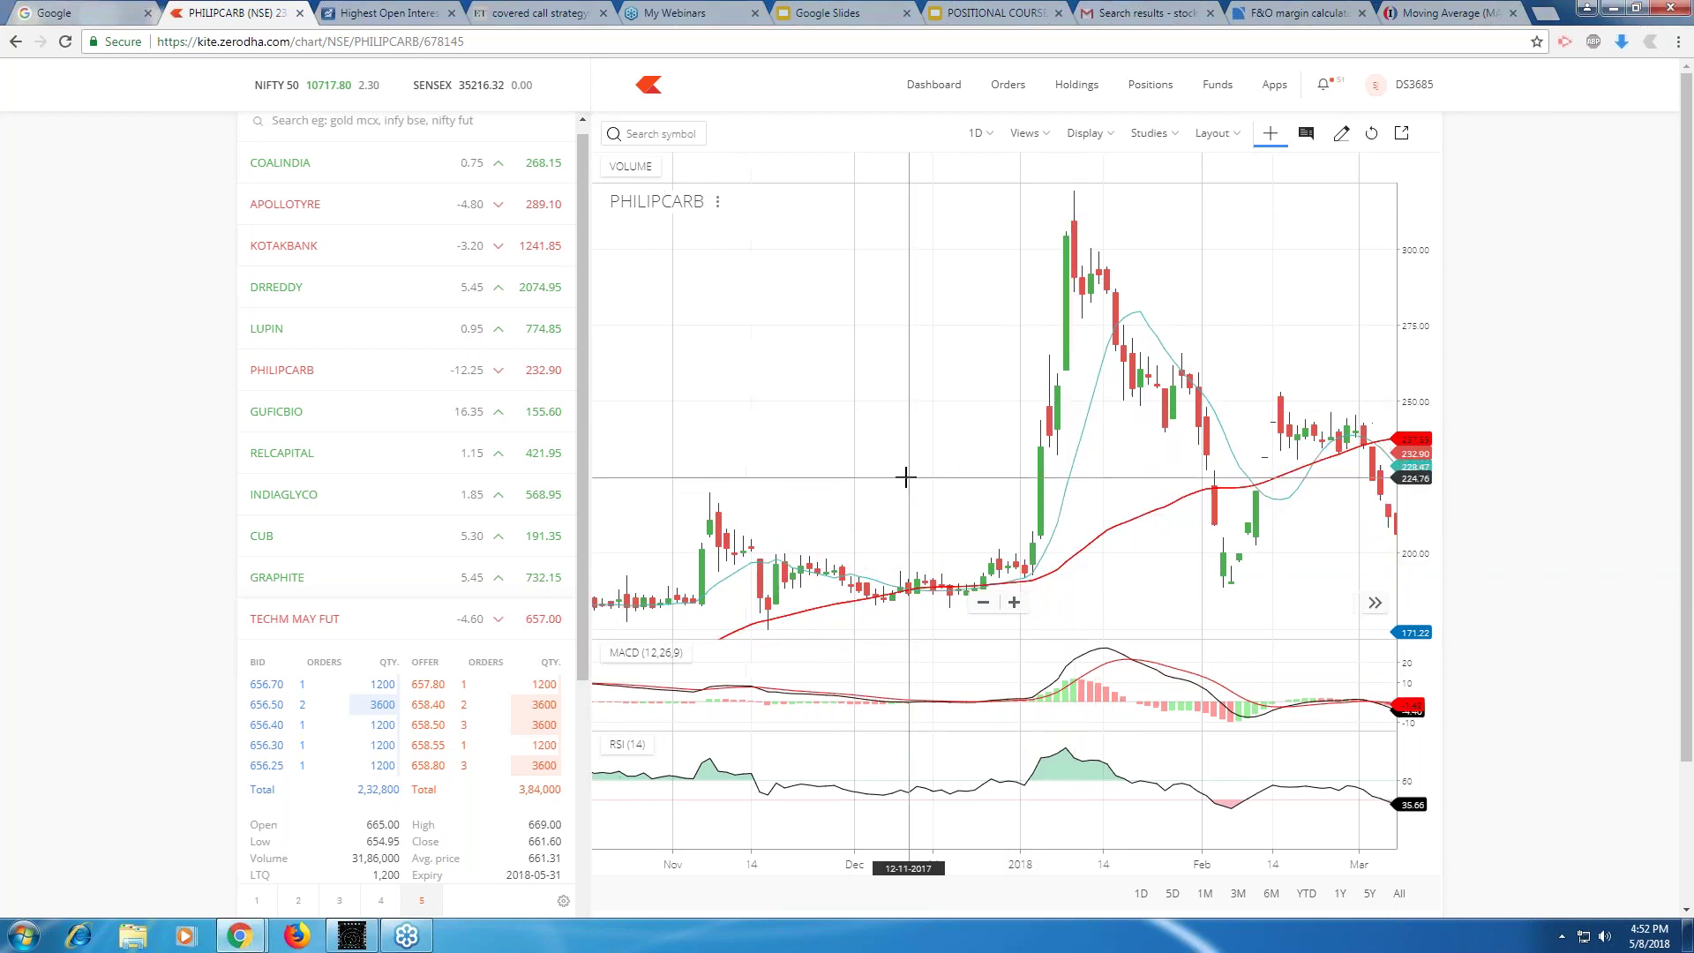
scroll(909, 477, "down", 2)
scroll(915, 477, "down", 2)
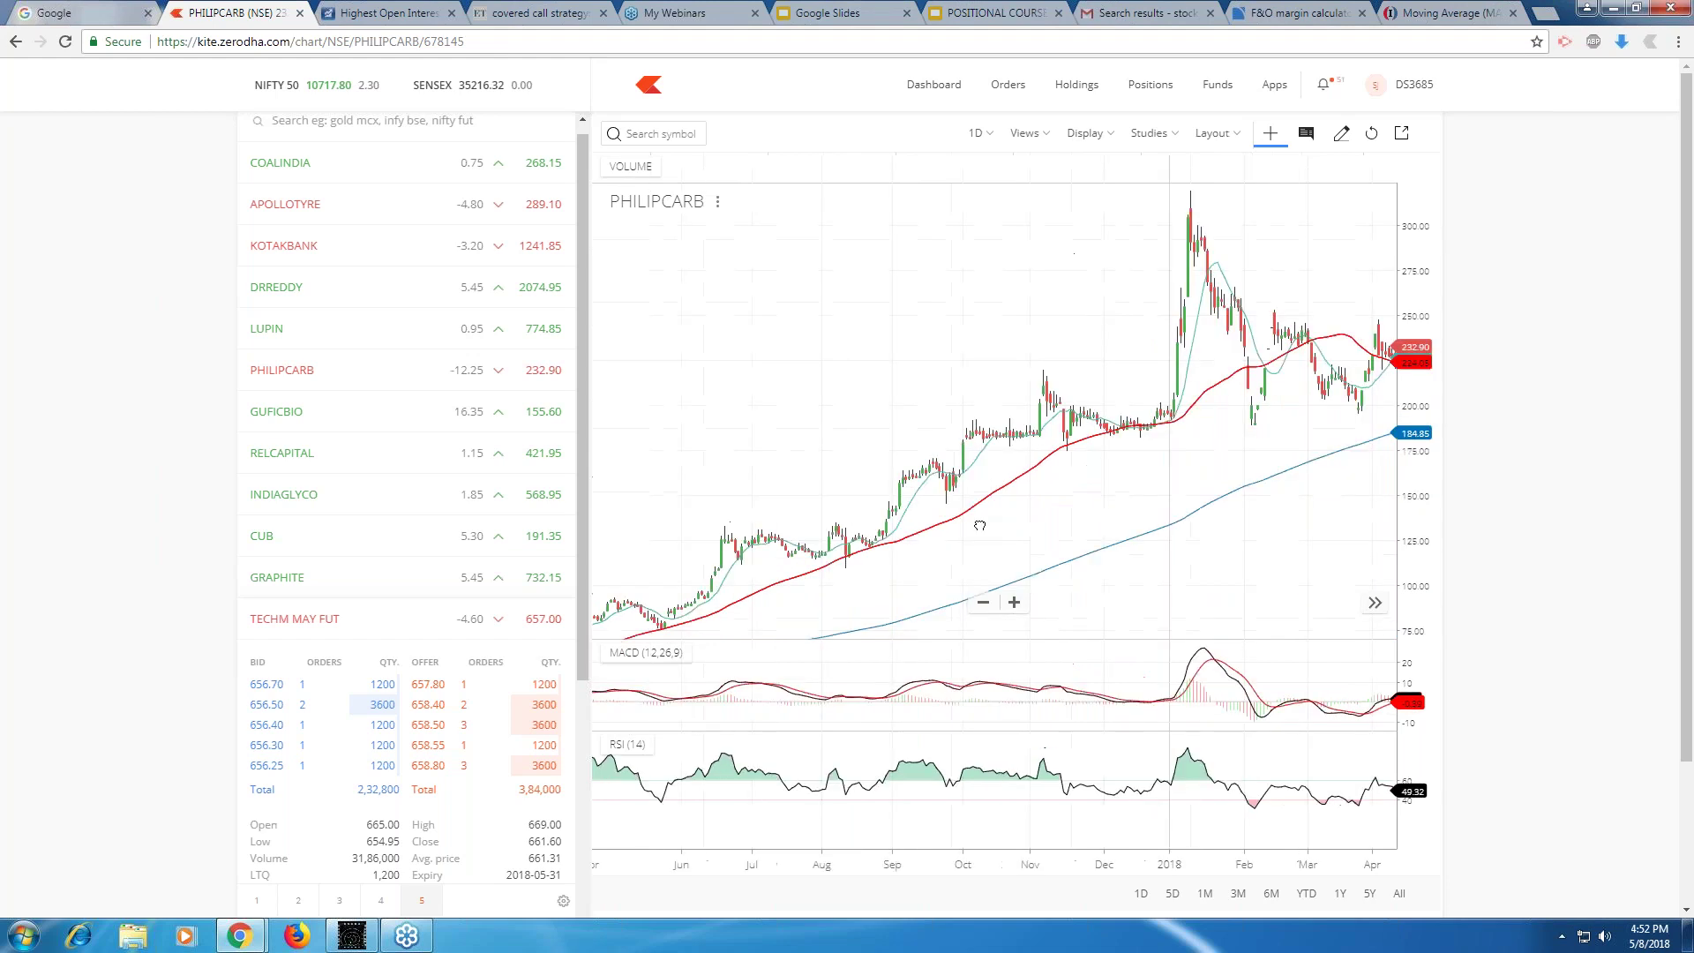
left_click_drag(979, 524, 1182, 529)
left_click_drag(948, 599, 1077, 544)
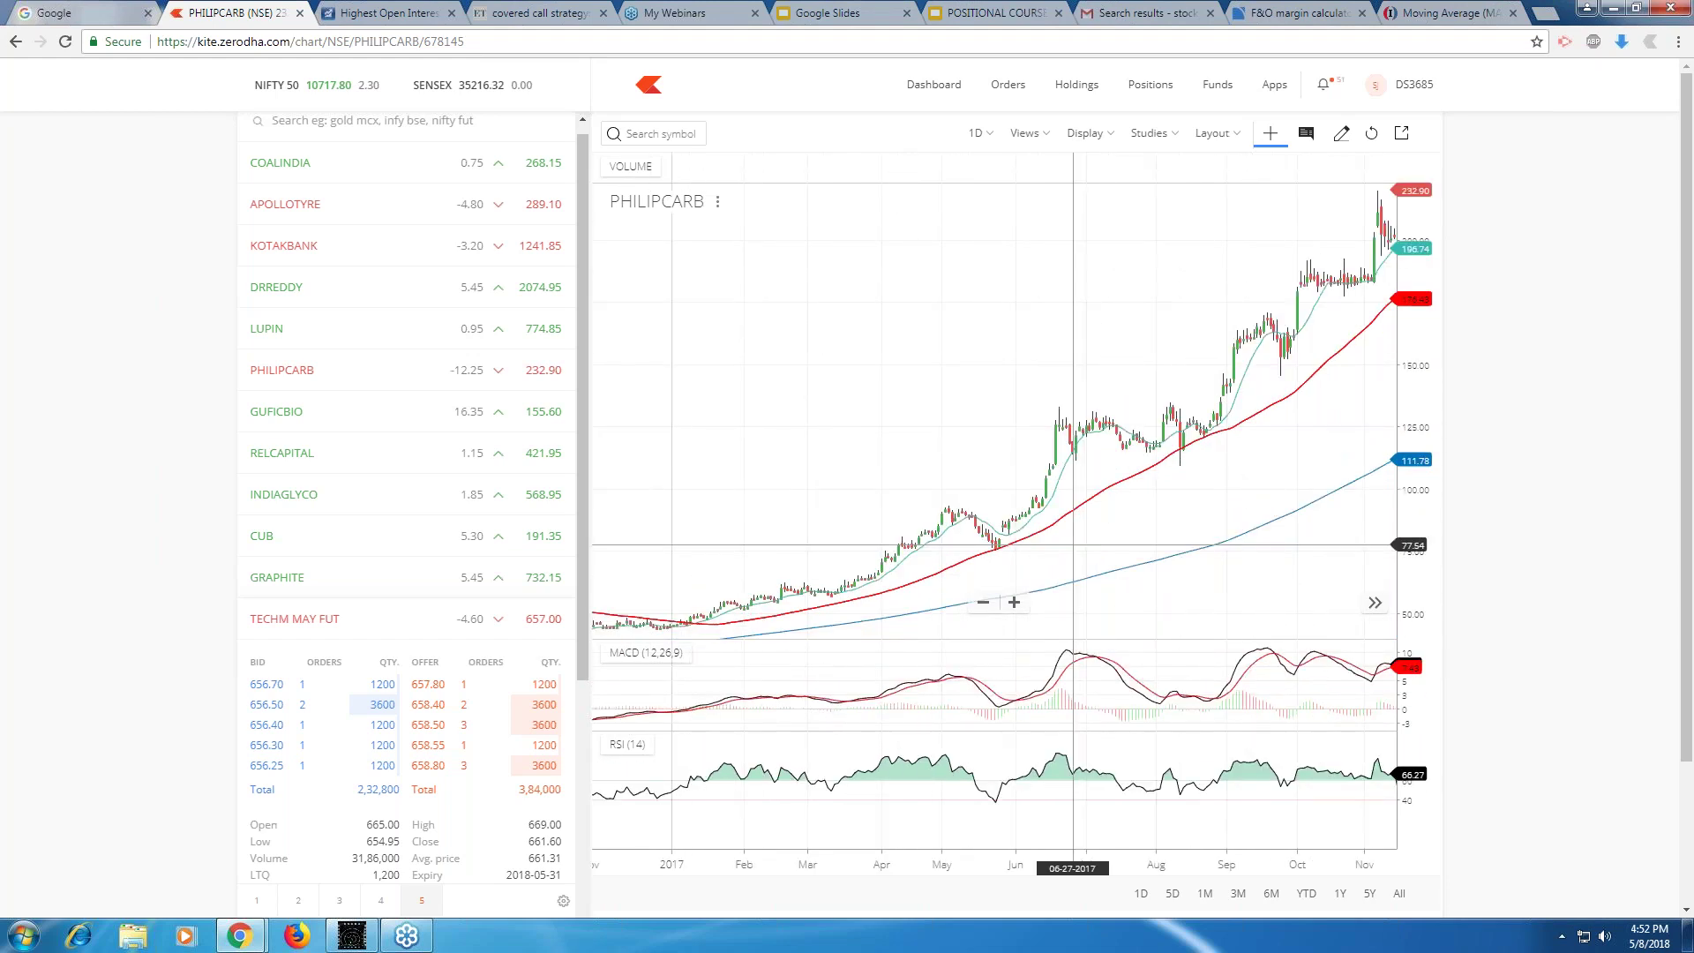
scroll(1072, 545, "up", 3)
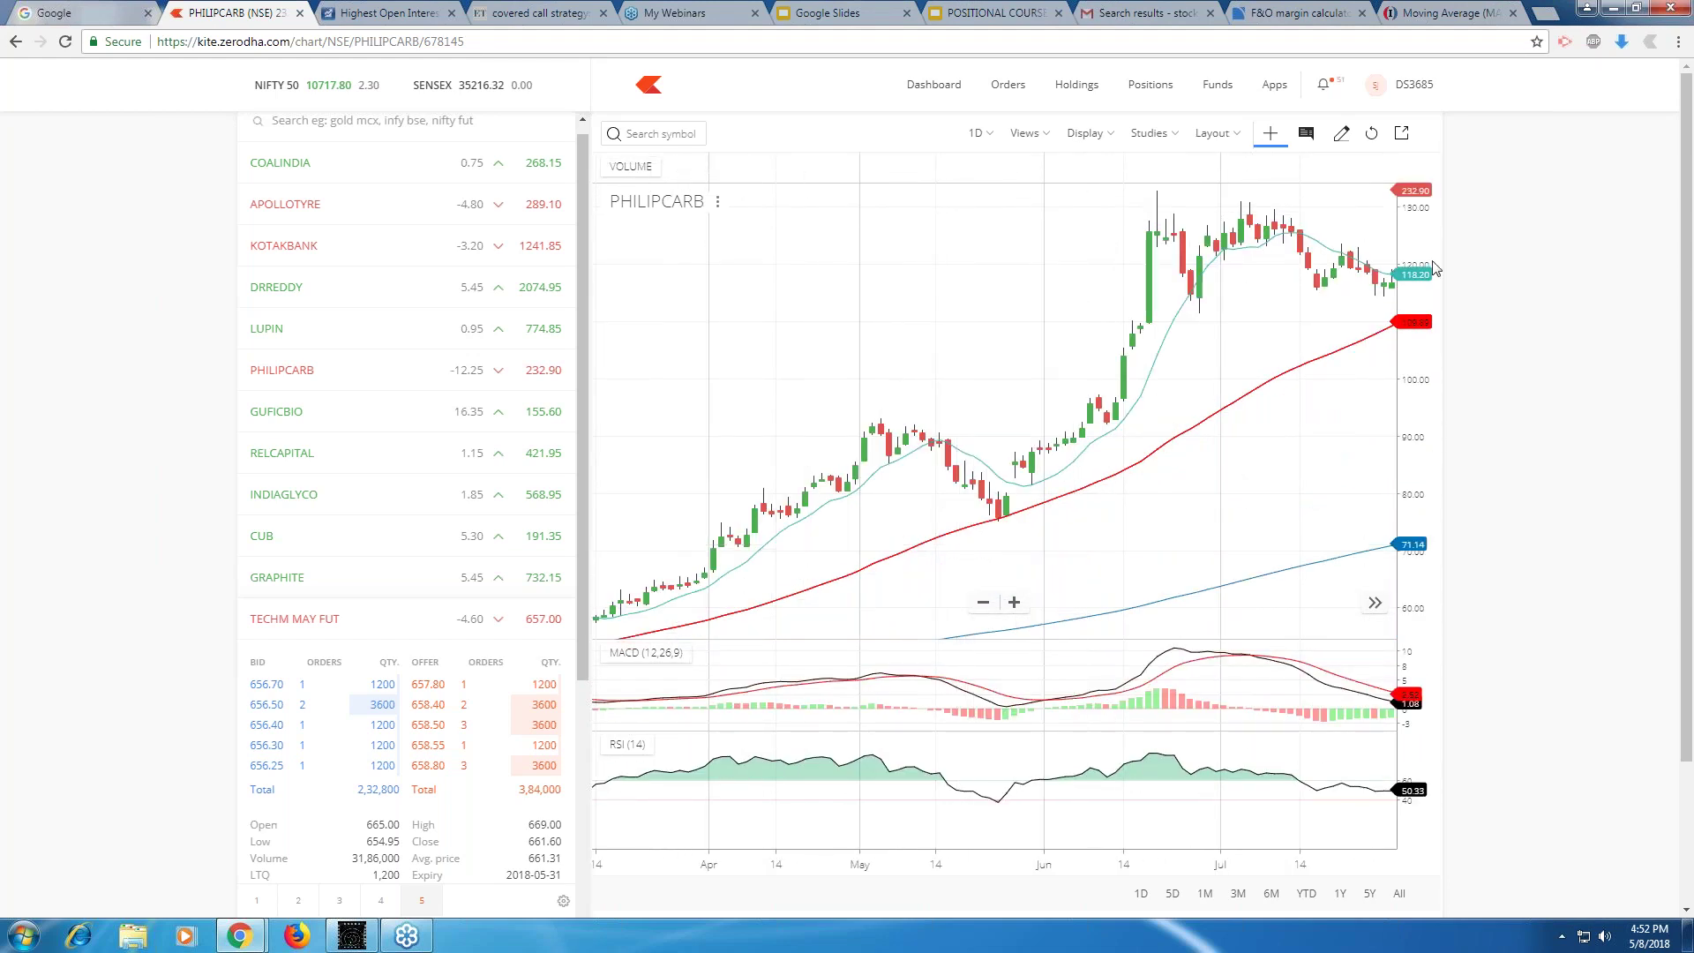
Circle the chart's 1D interval setting with the pen, and return to the normal pointer.
left_click(1466, 276)
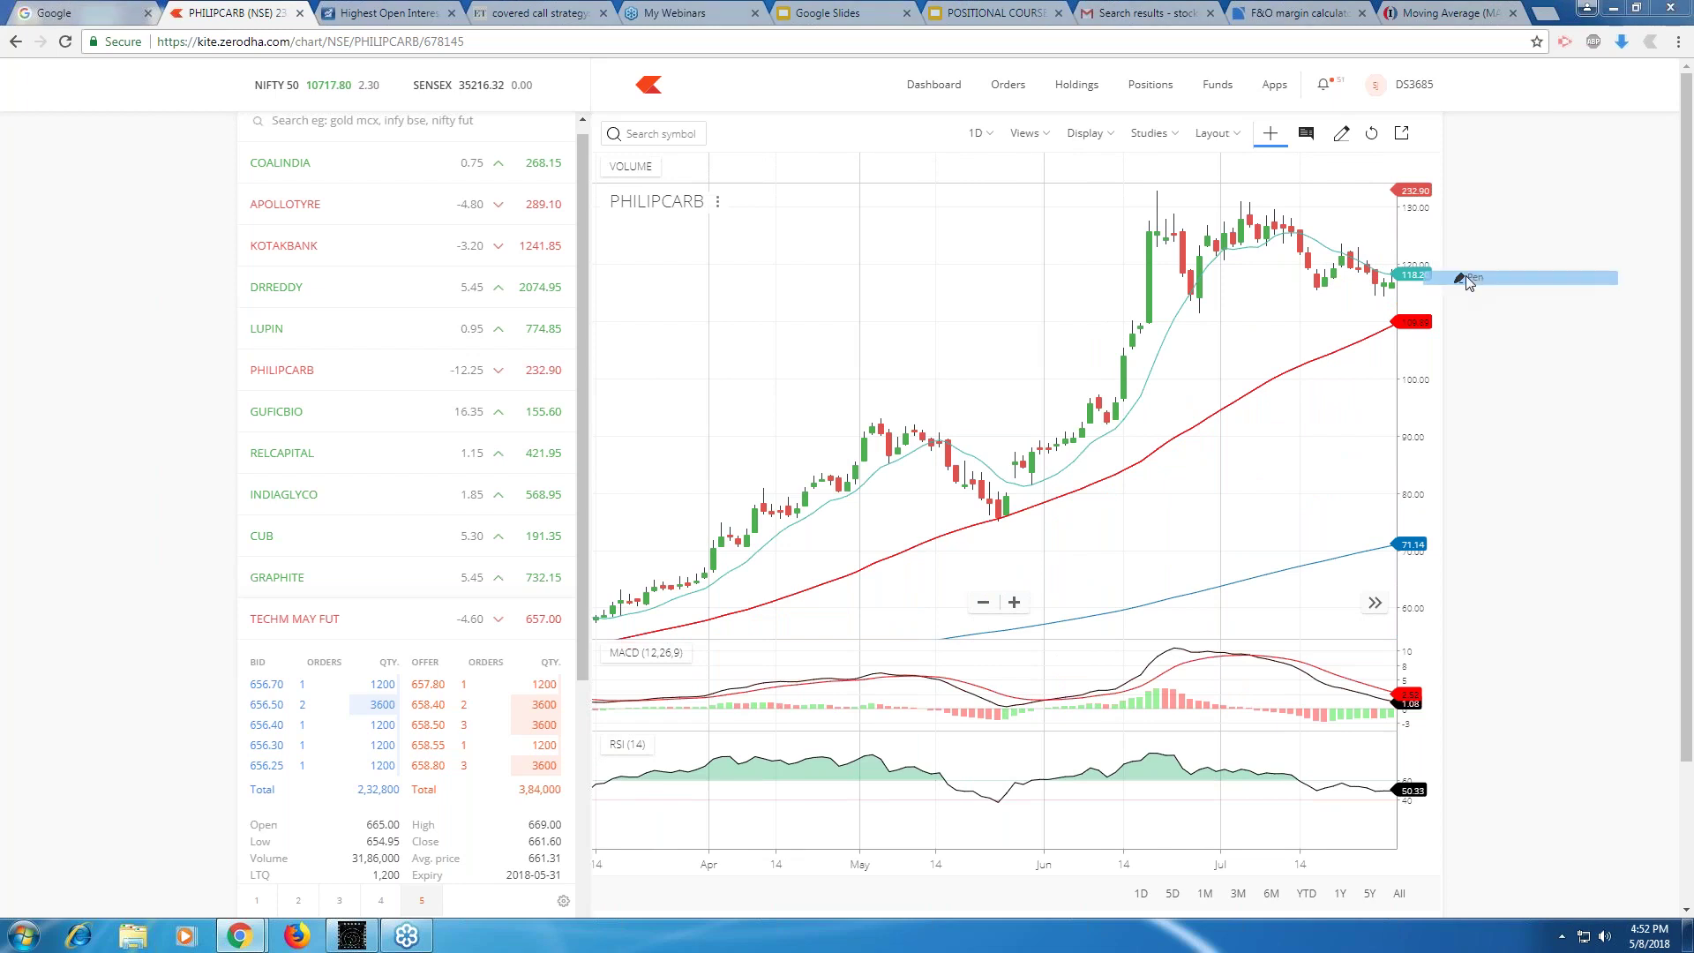
left_click(1465, 275)
left_click_drag(988, 114, 995, 132)
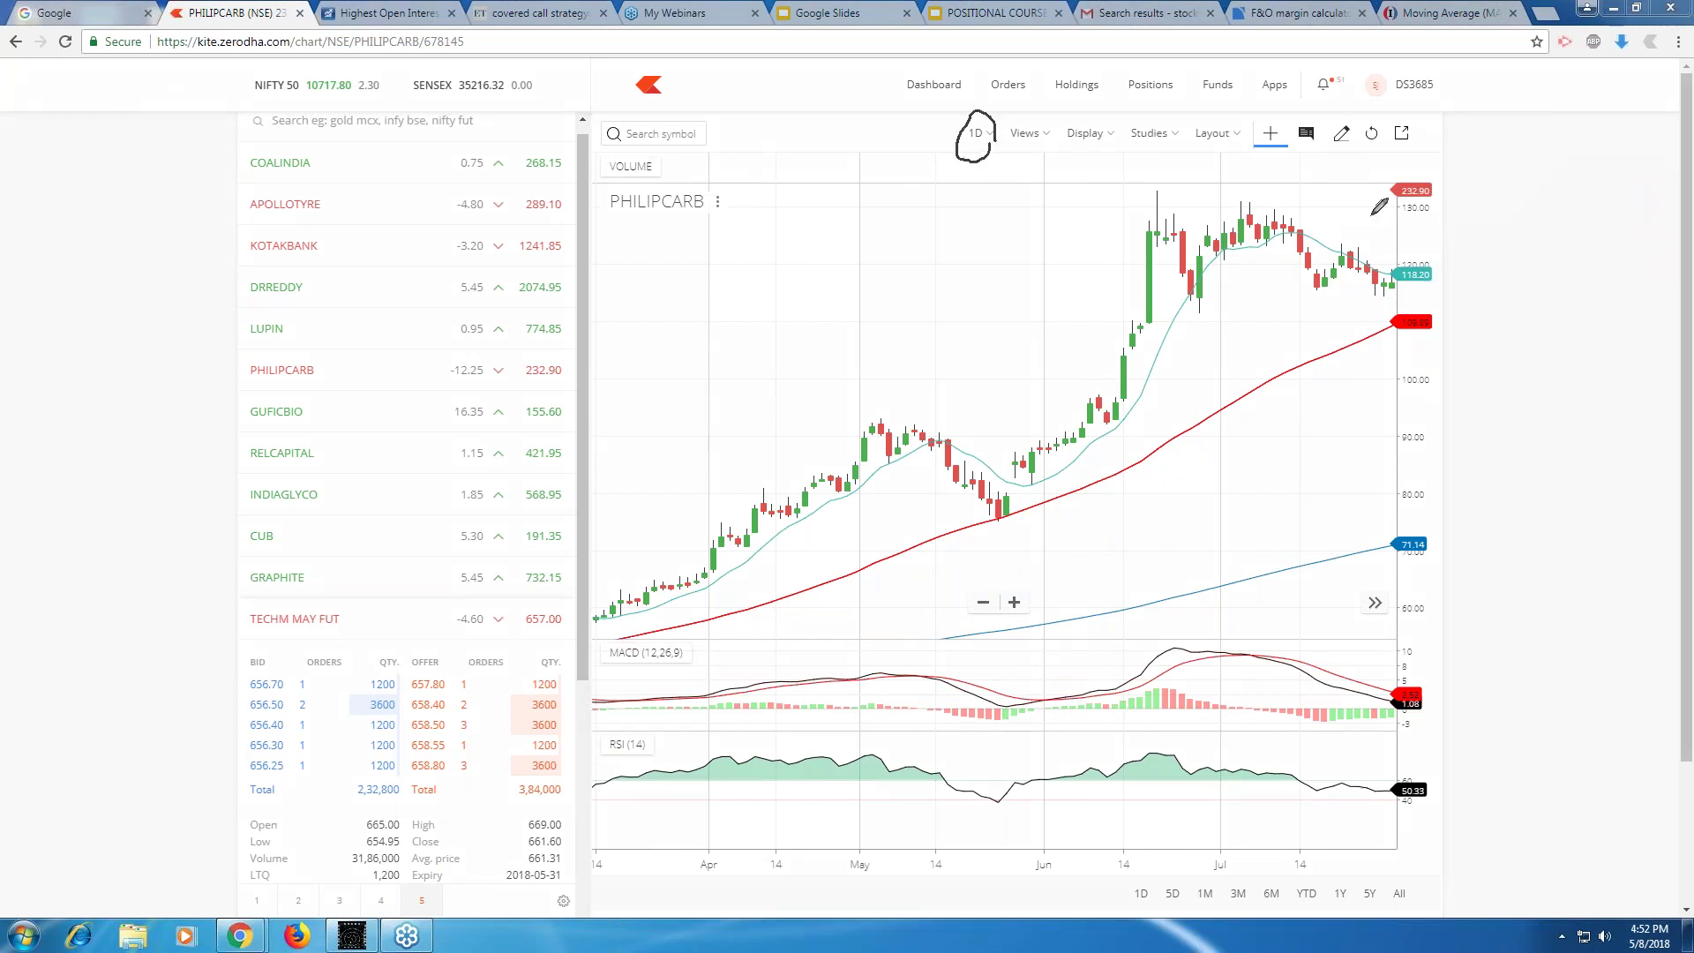
left_click(1499, 269)
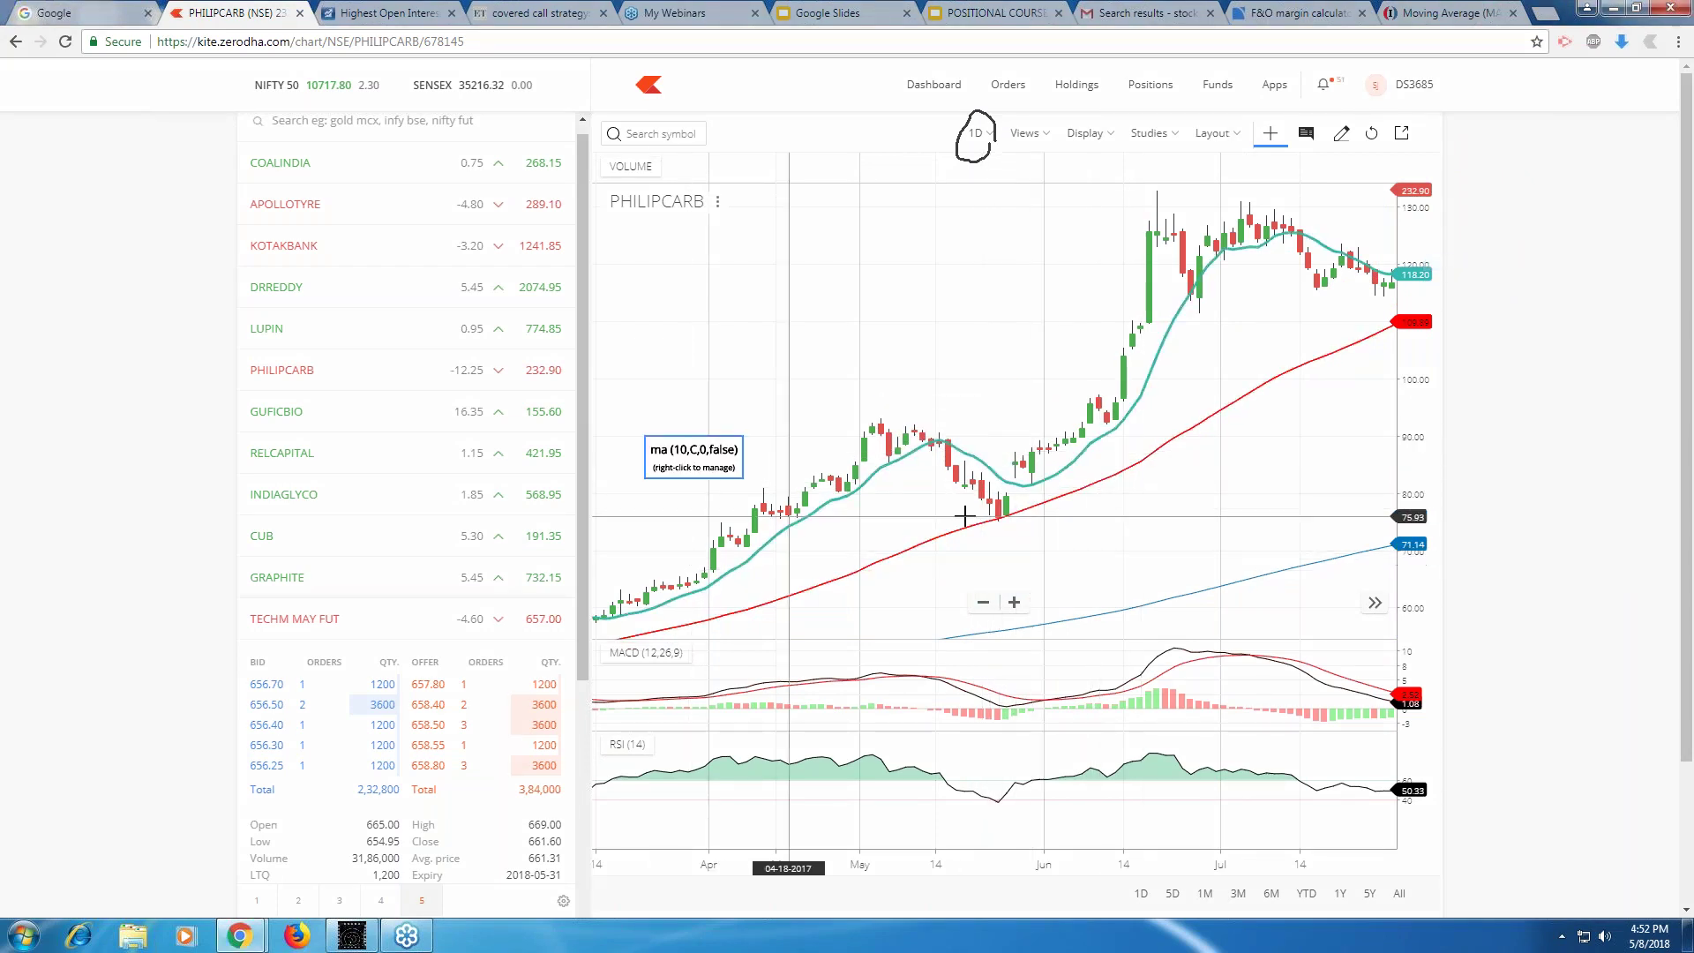
Examine the PHILIPCARB price trend against its 10, 50 and 200-period moving averages from late 2016 through May 2018.
scroll(964, 516, "down", 3)
scroll(964, 516, "down", 3)
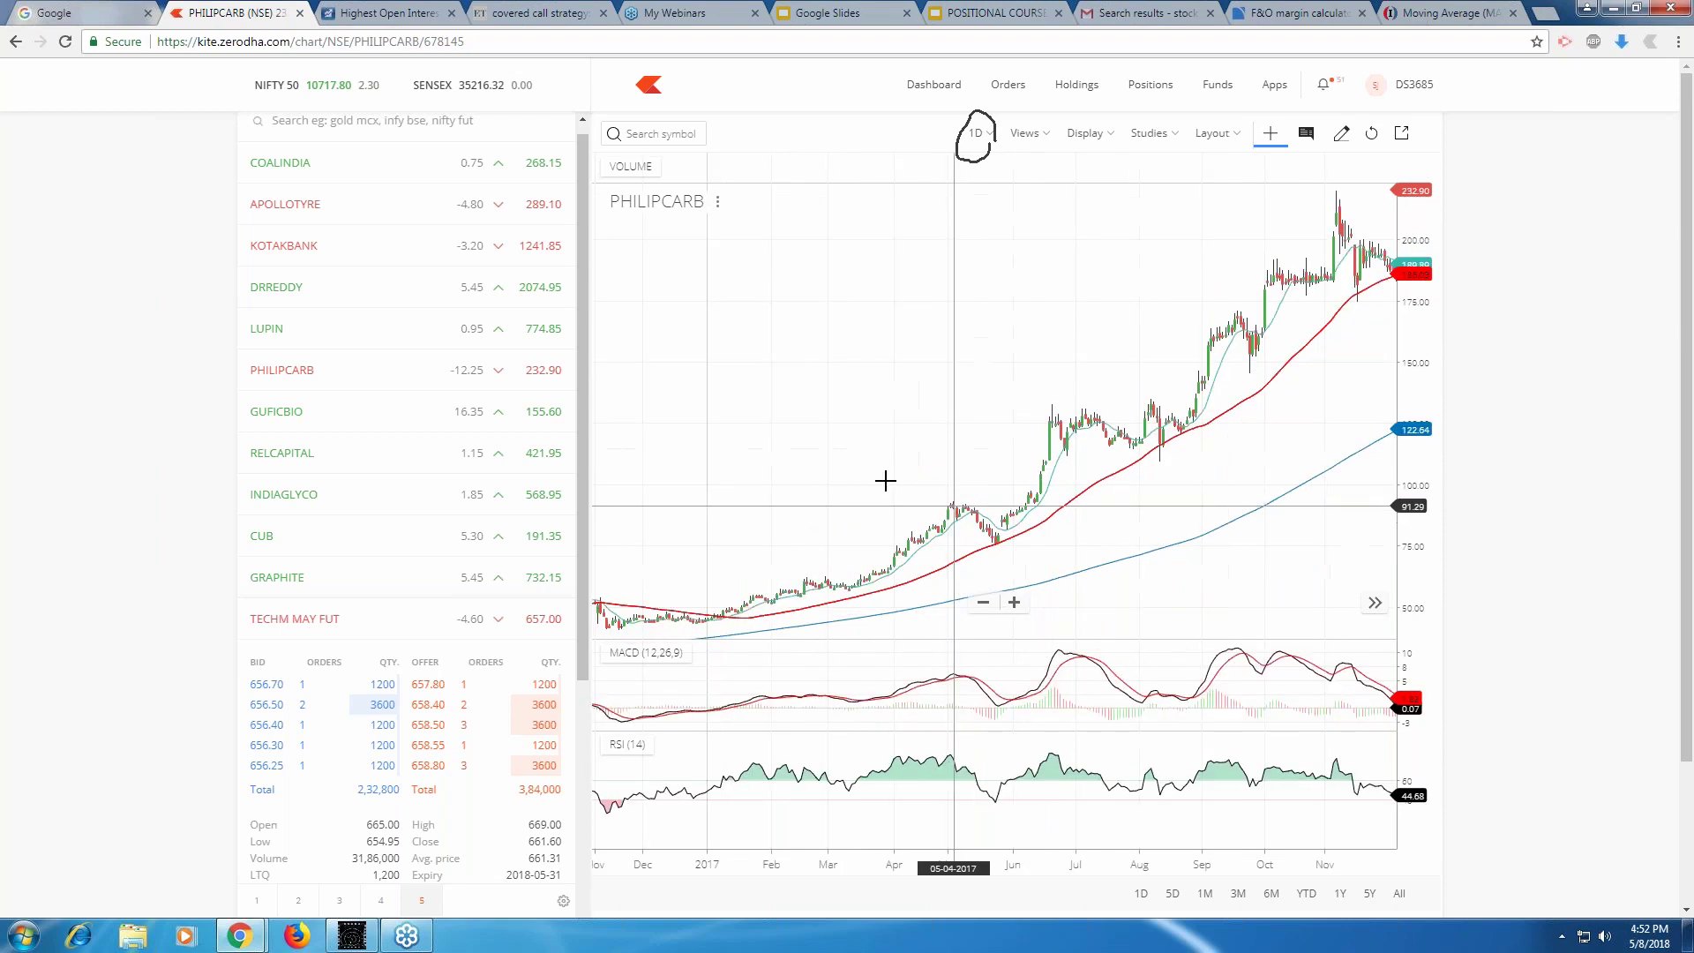
scroll(1081, 410, "up", 3)
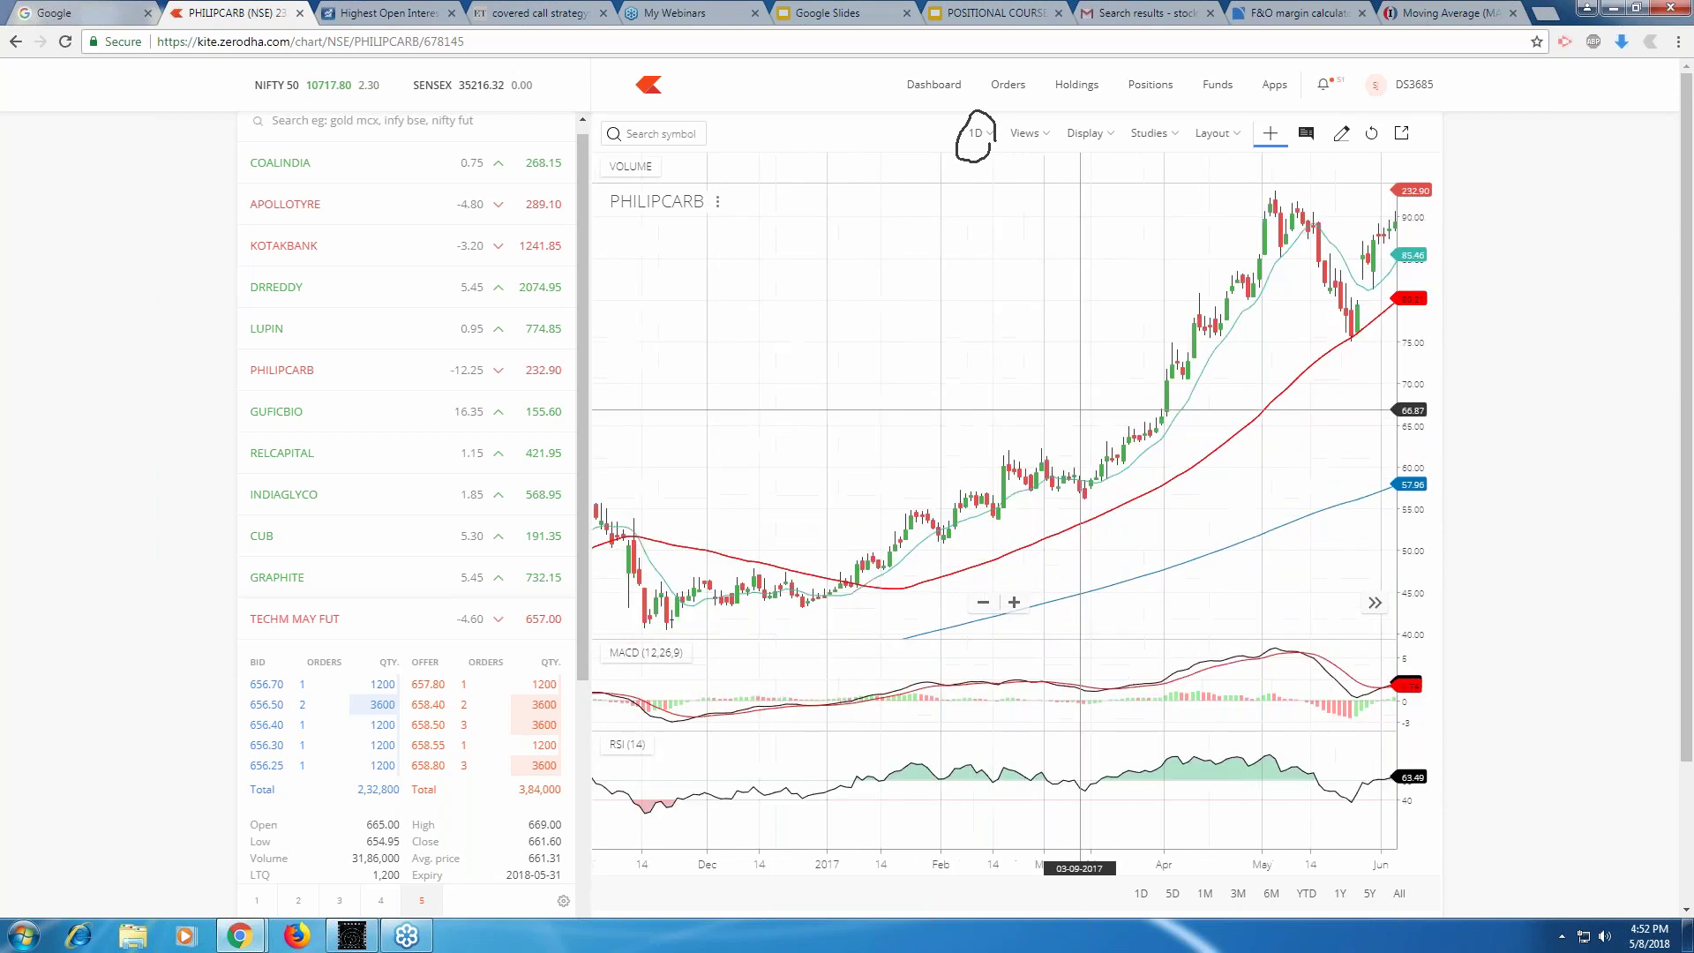
left_click_drag(1081, 410, 753, 410)
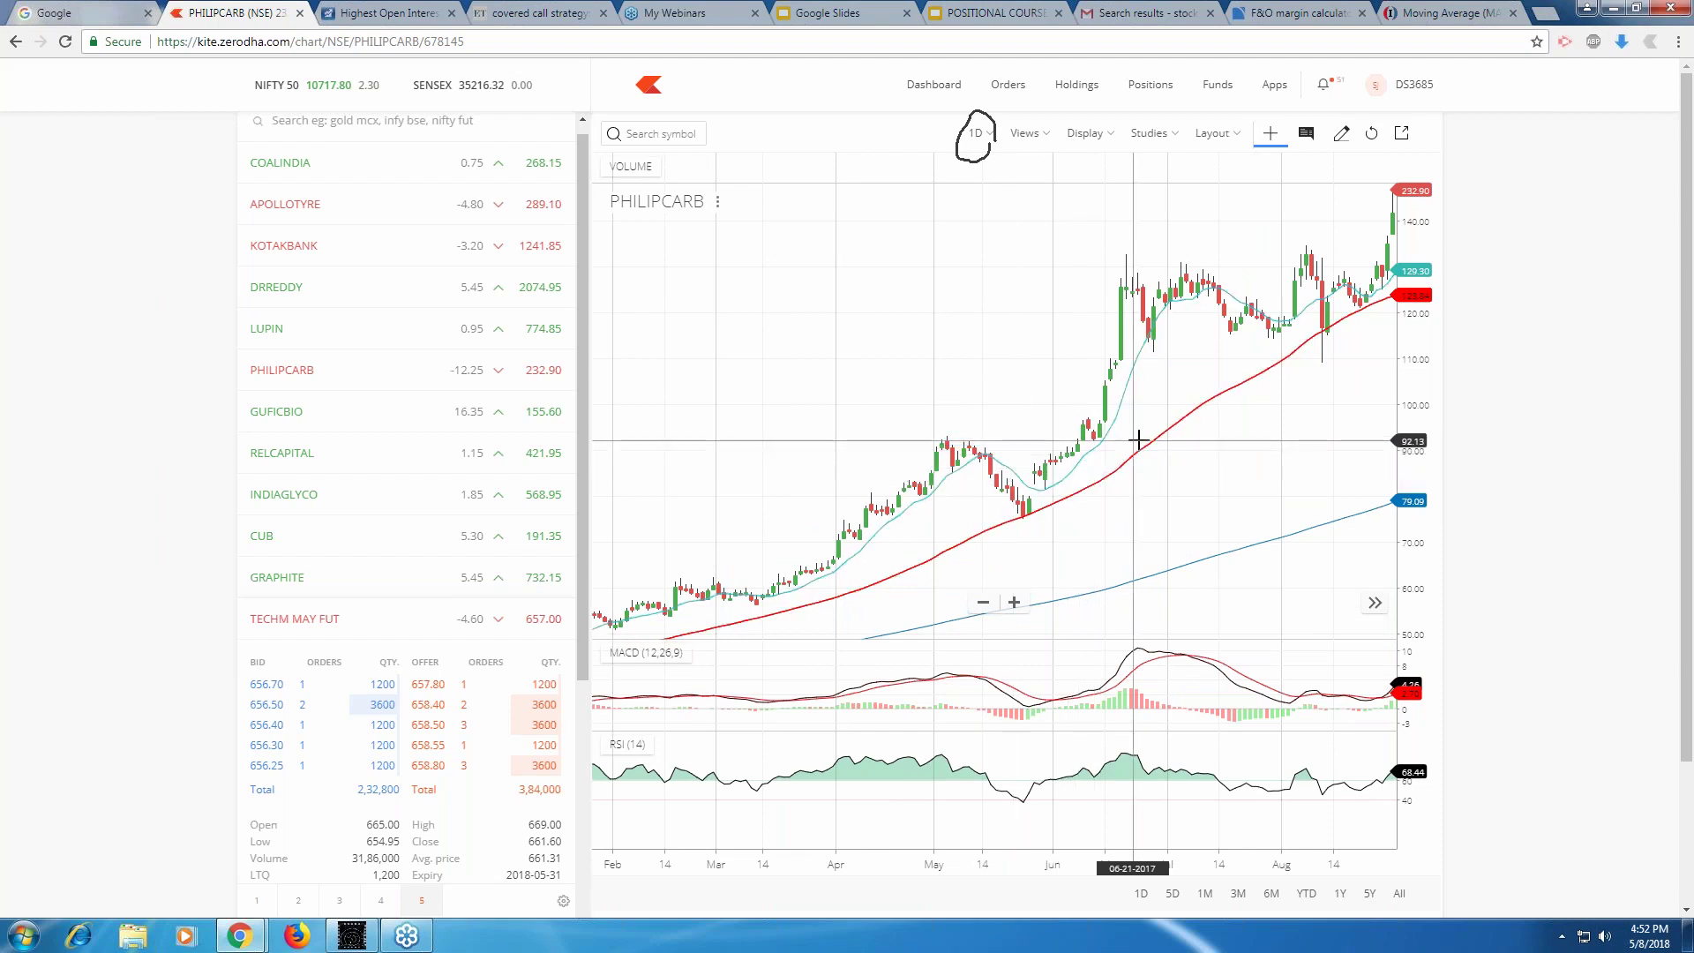
scroll(1138, 439, "right", 5)
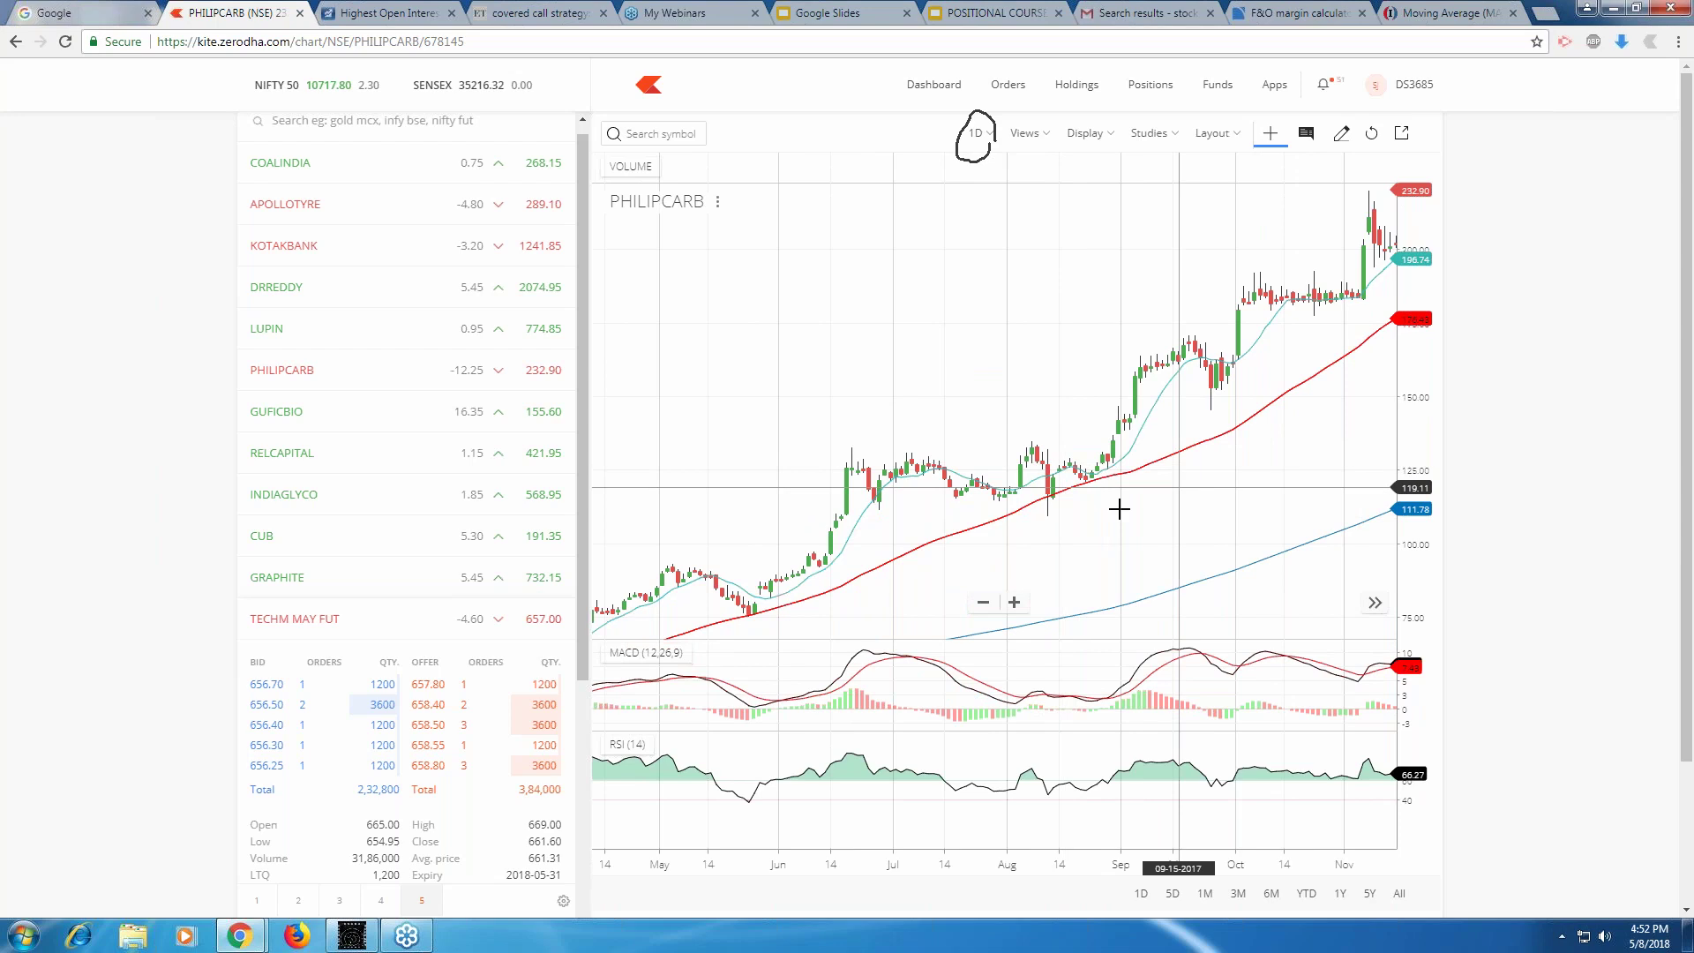
scroll(1118, 509, "right", 3)
scroll(1023, 406, "right", 3)
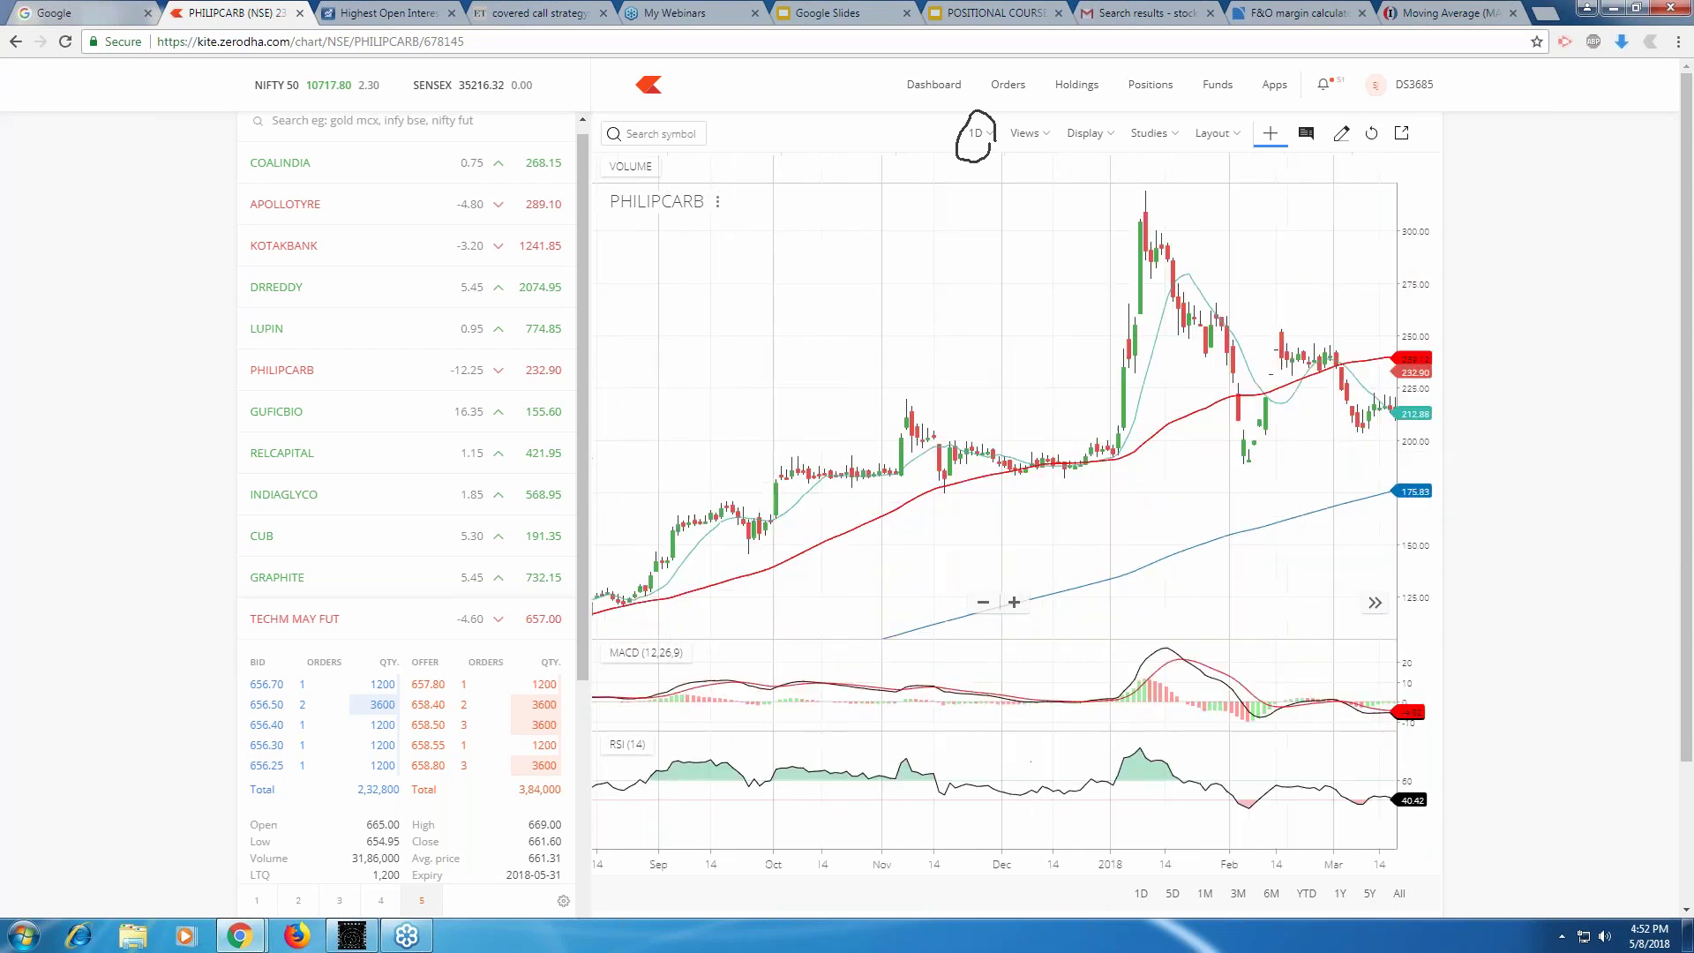
scroll(1099, 512, "right", 3)
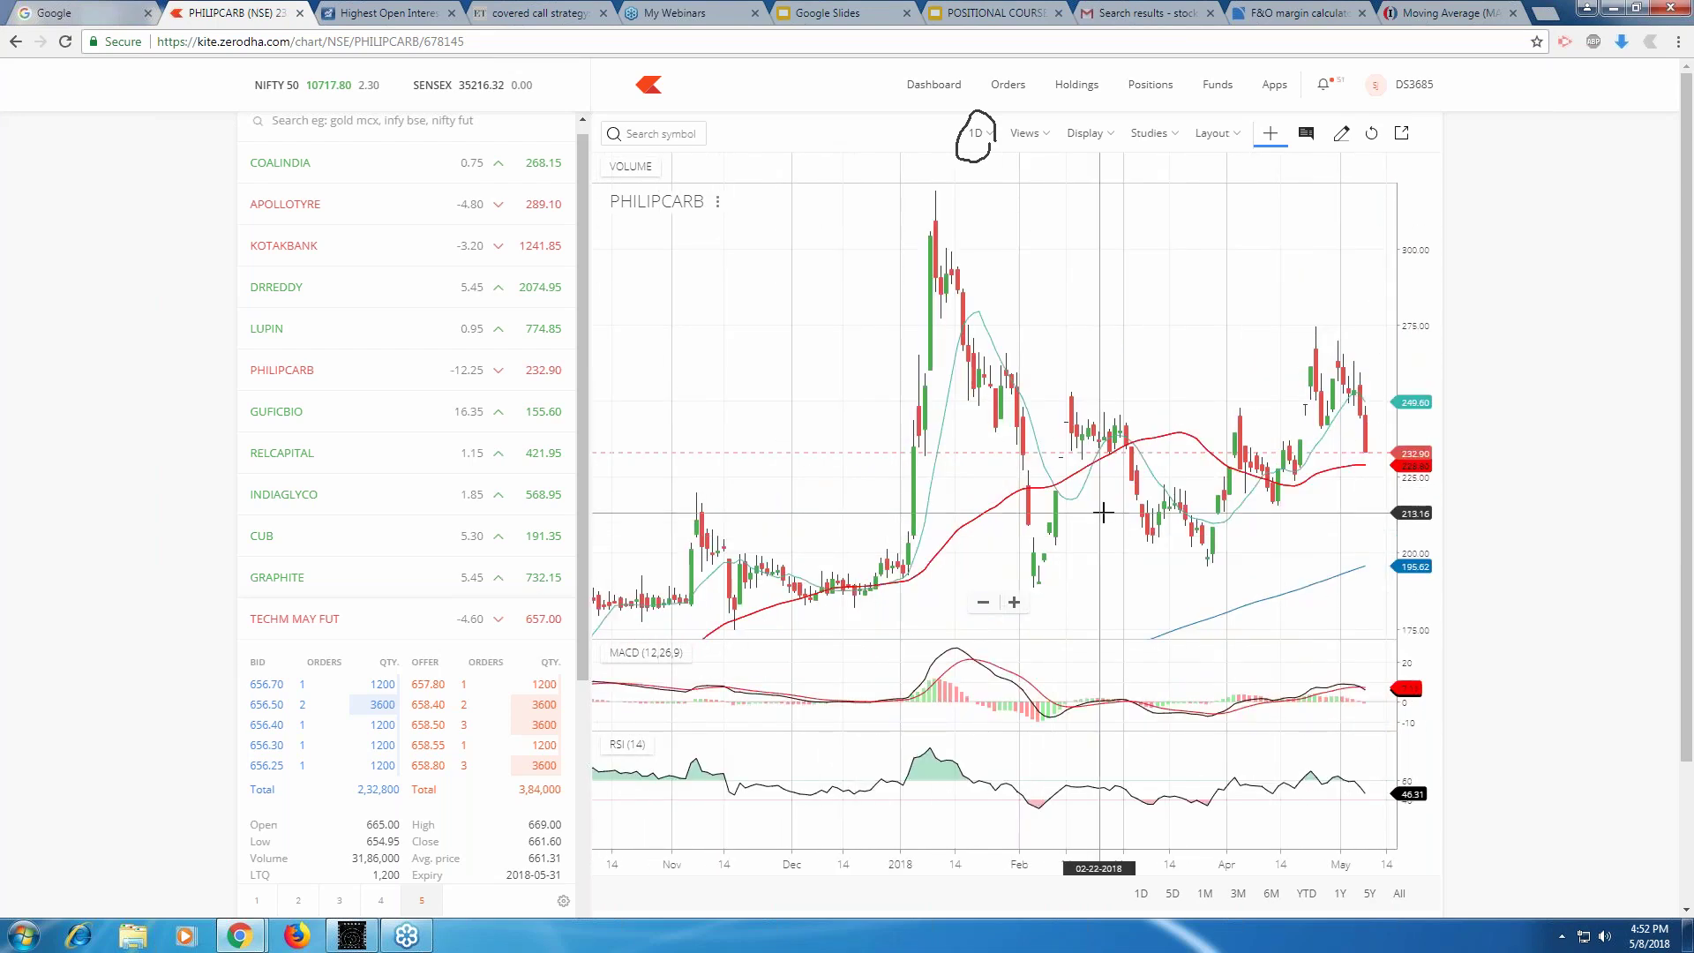
scroll(1099, 512, "right", 1)
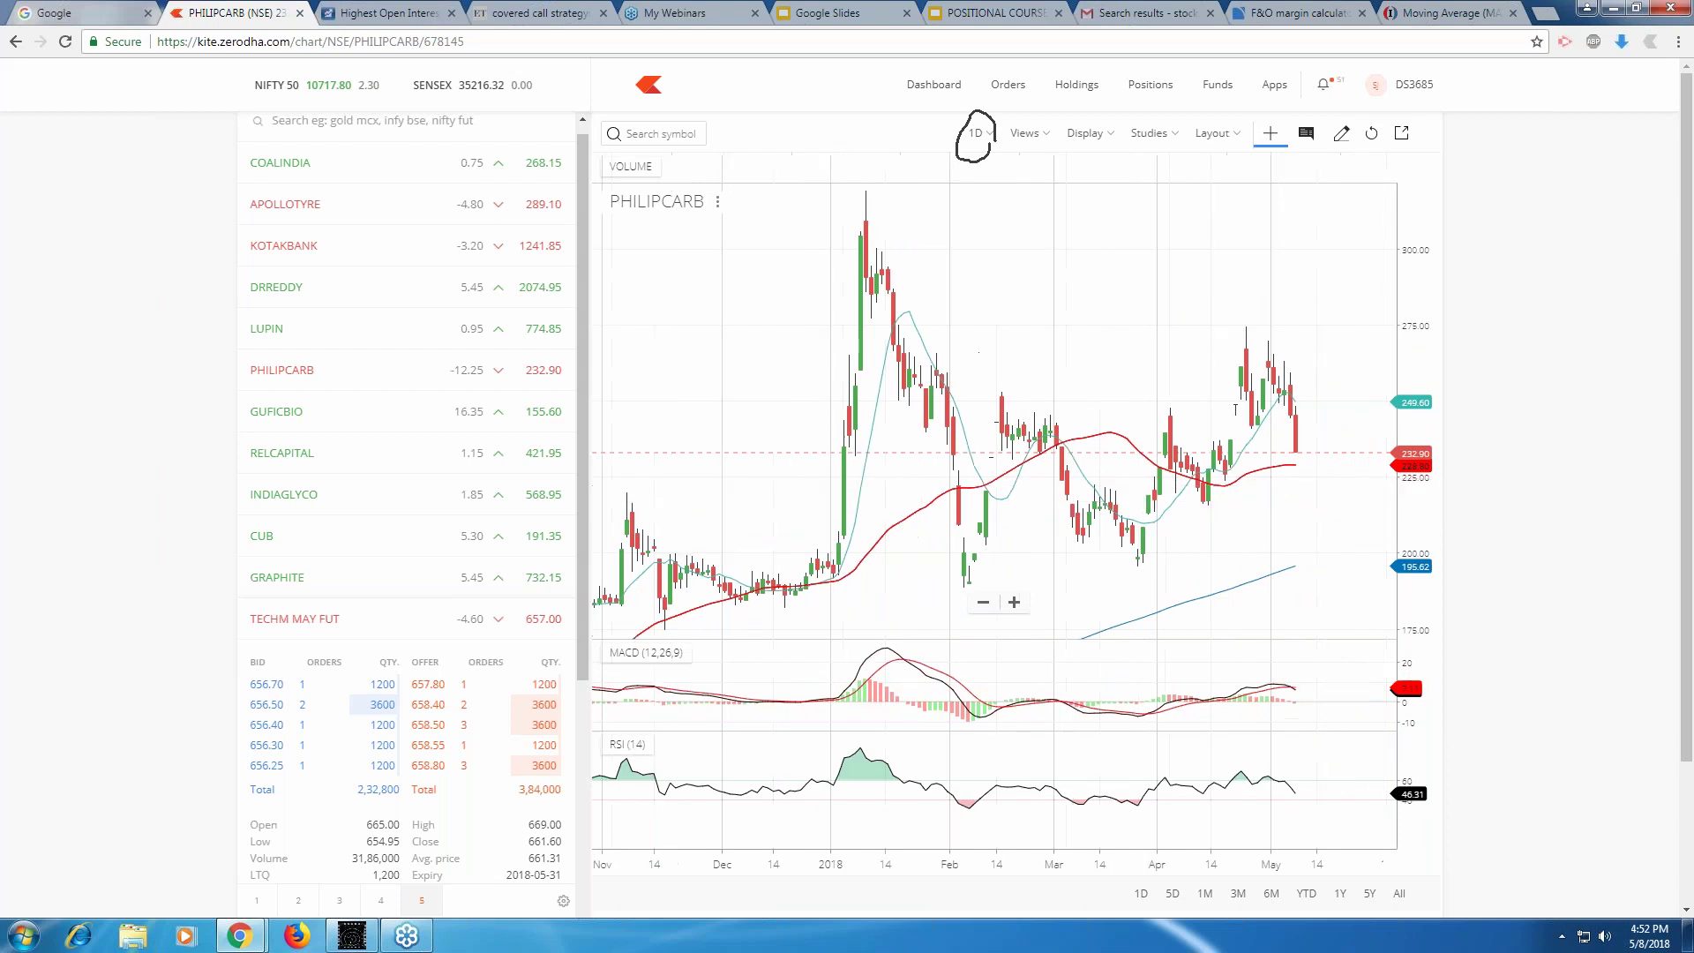
scroll(1023, 476, "right", 2)
Open the GRAPHITE chart from the watchlist and examine its 2017 price trend against the moving averages, especially around June 2017.
left_click(457, 583)
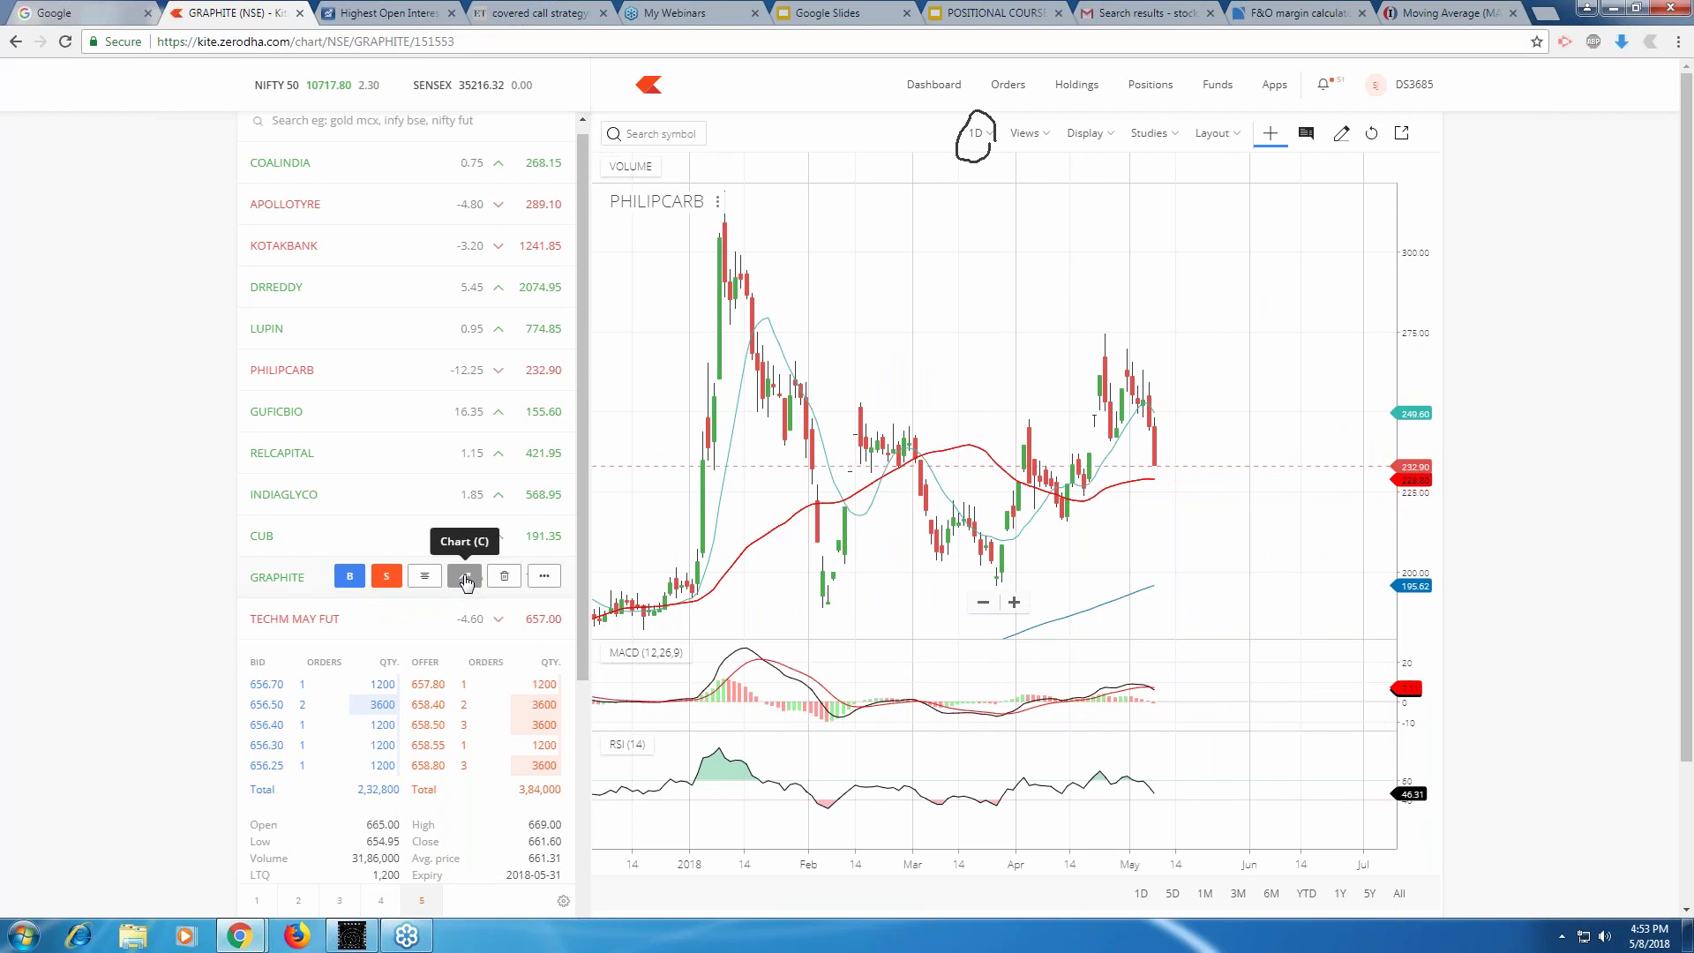
scroll(1091, 485, "down", 2)
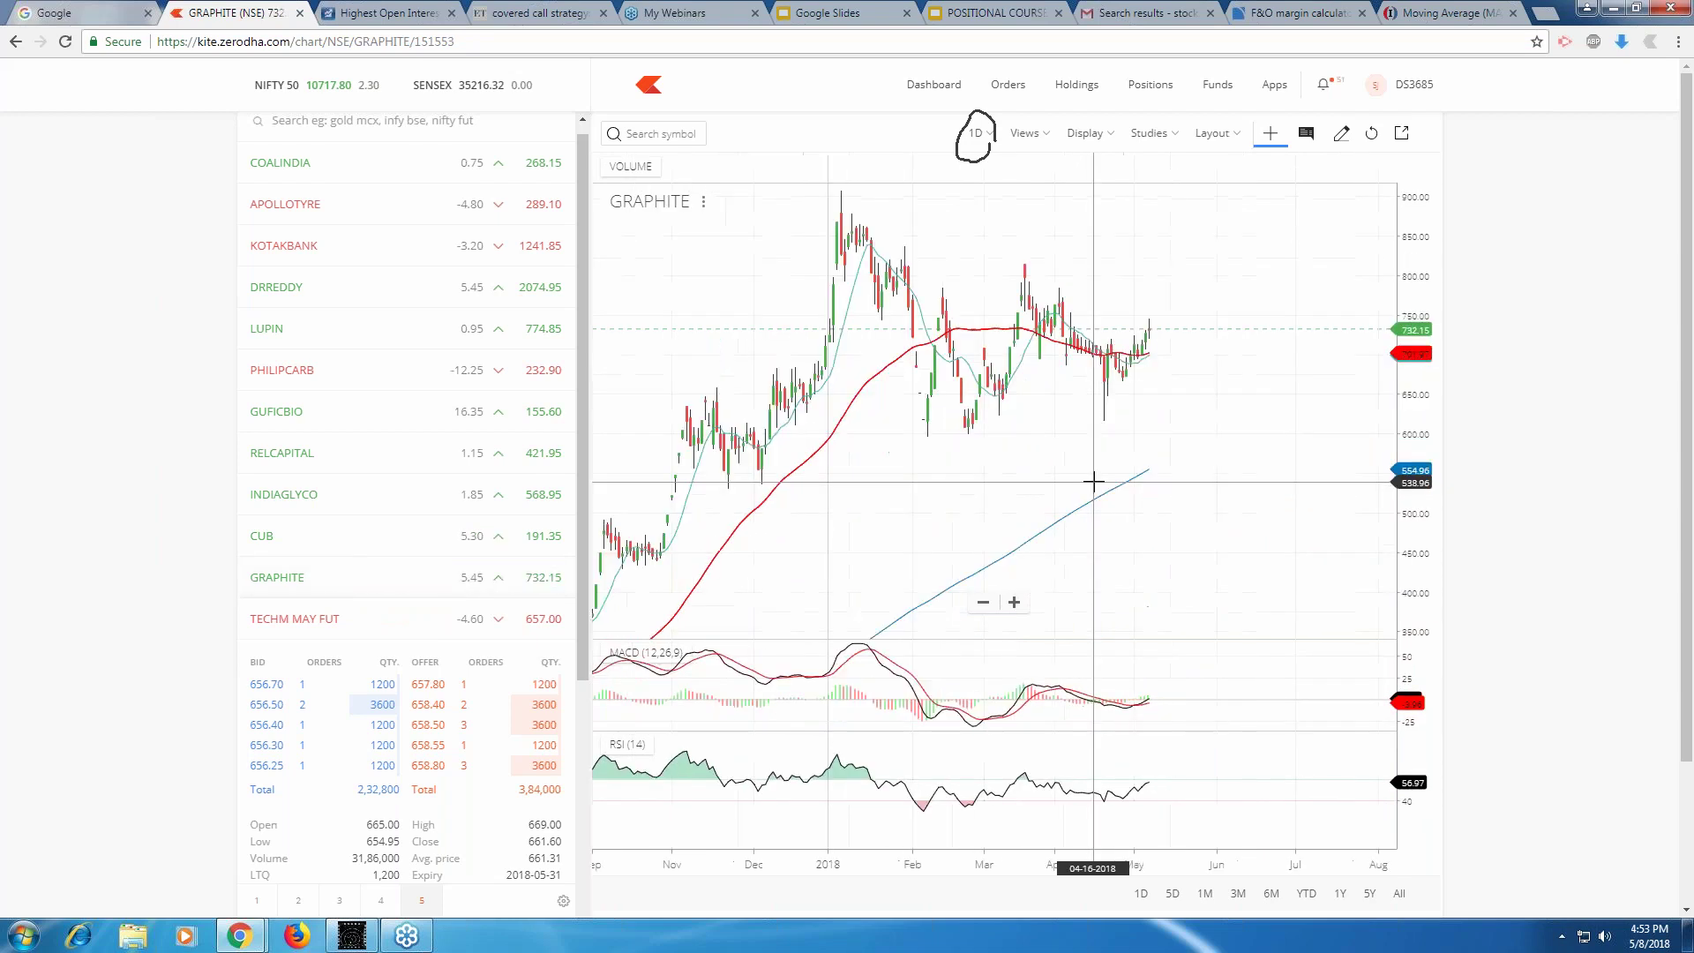
scroll(1093, 482, "down", 3)
left_click_drag(797, 626, 1022, 420)
scroll(1023, 420, "up", 3)
scroll(1117, 447, "up", 2)
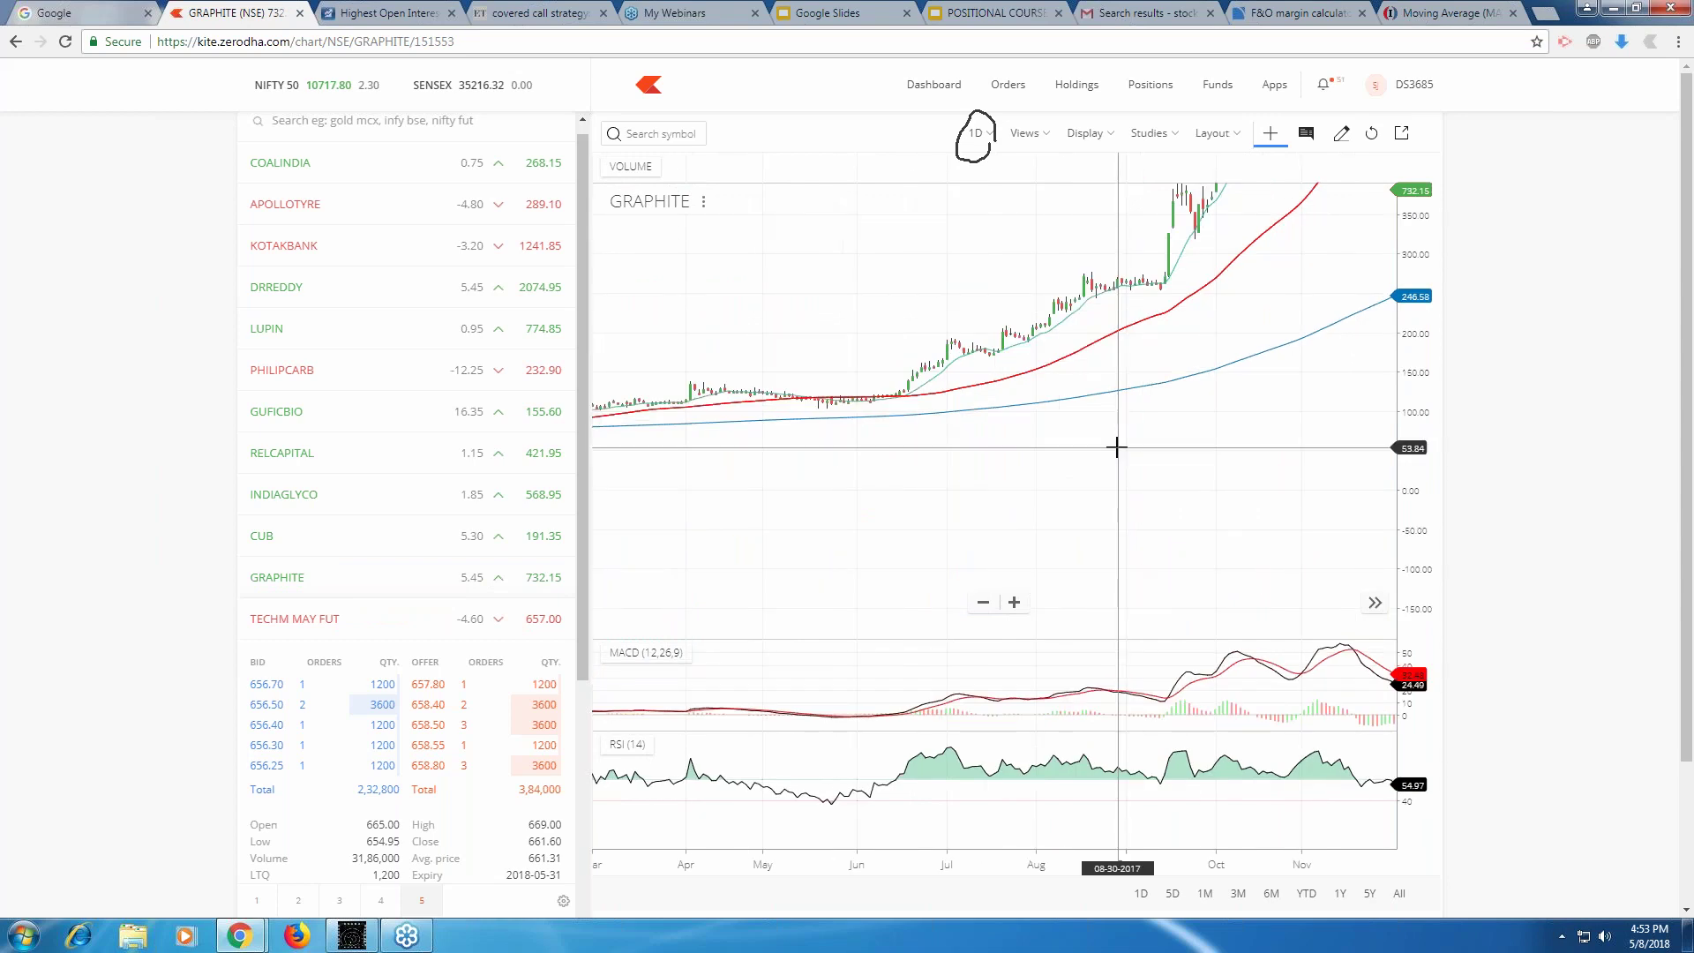
scroll(1116, 447, "up", 2)
scroll(903, 494, "up", 3)
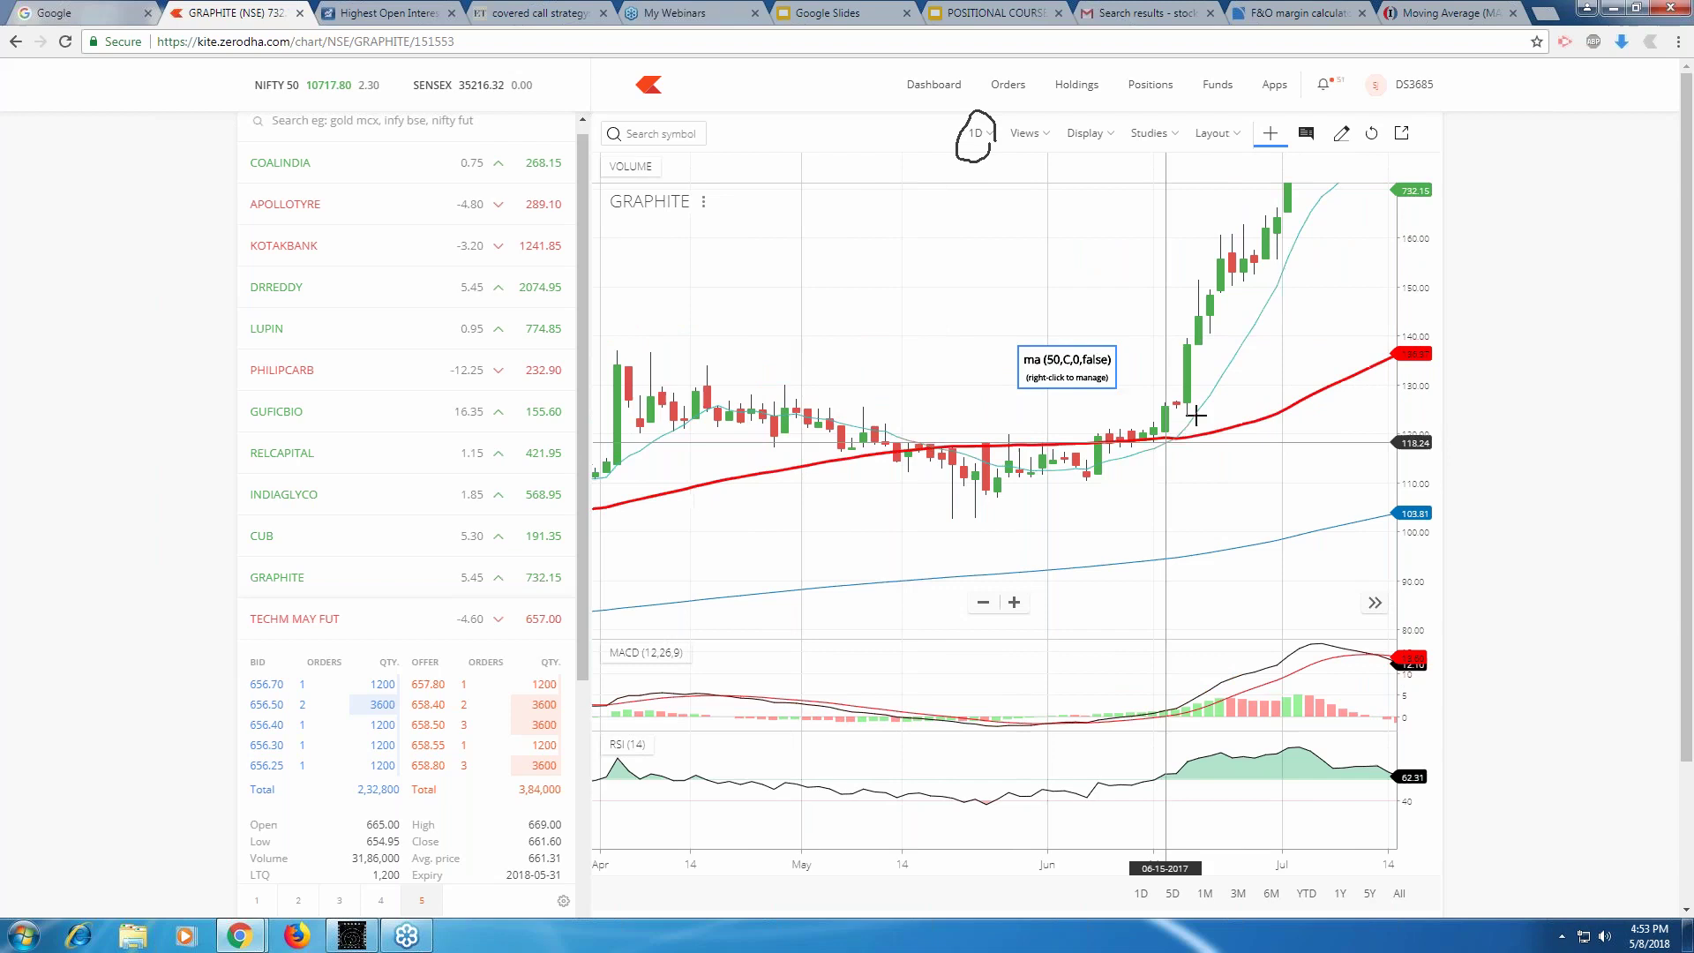
scroll(1192, 429, "down", 1)
scroll(1192, 428, "down", 2)
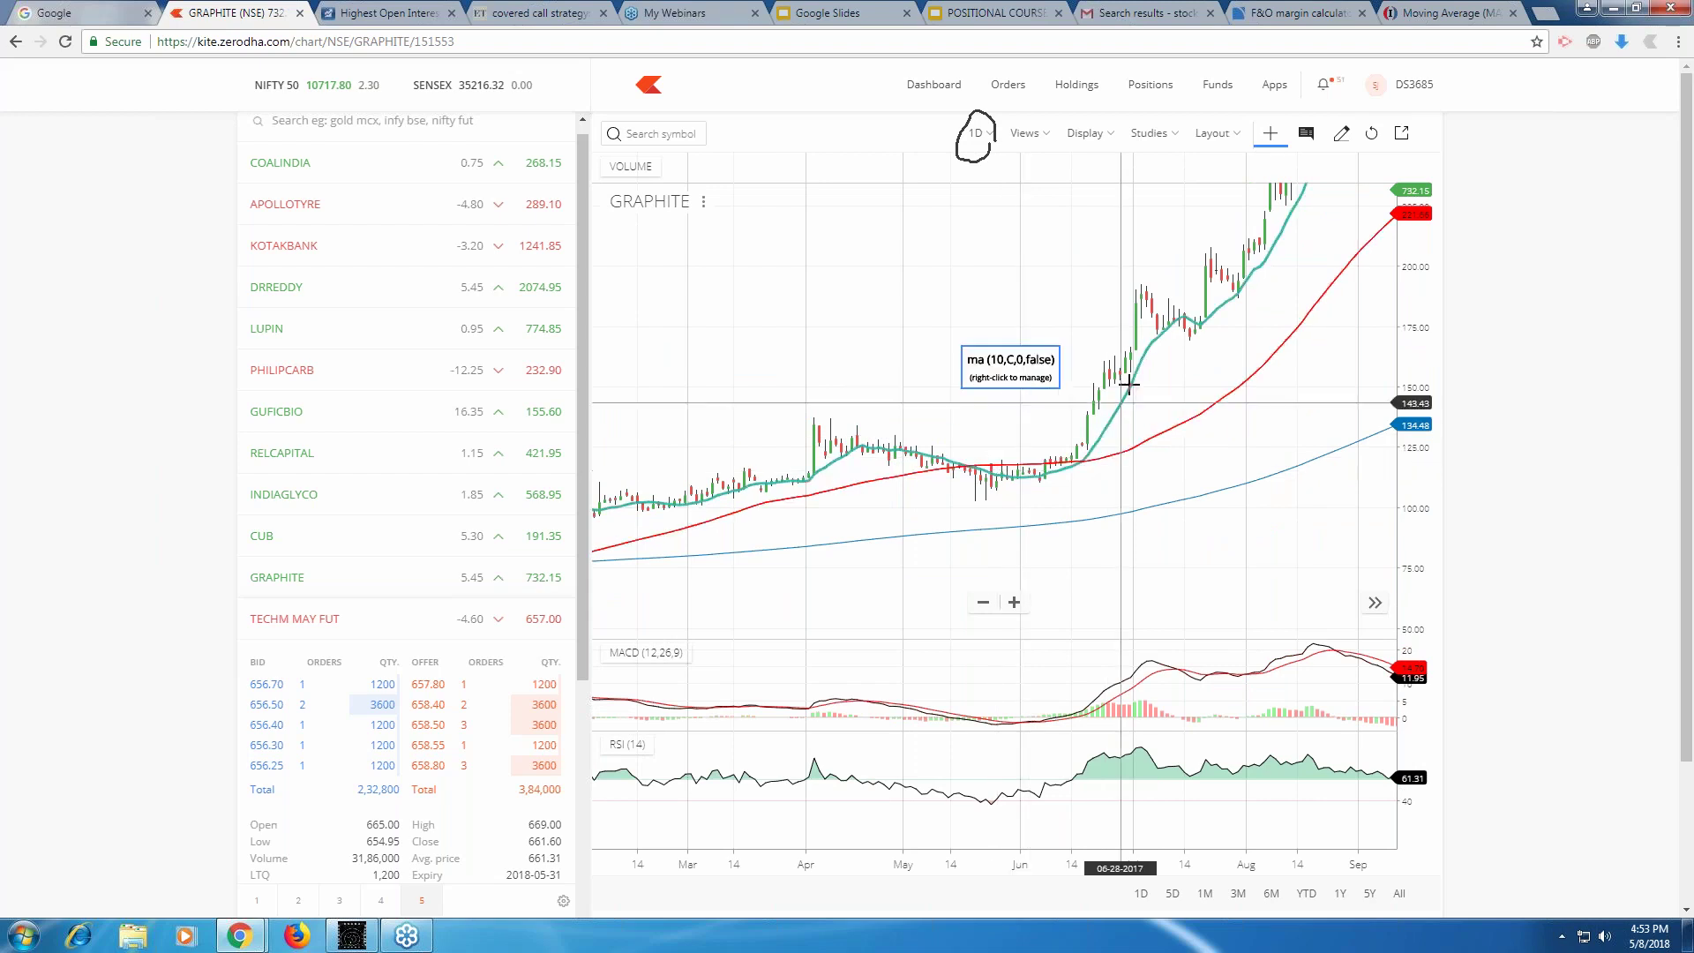
scroll(1115, 488, "down", 1)
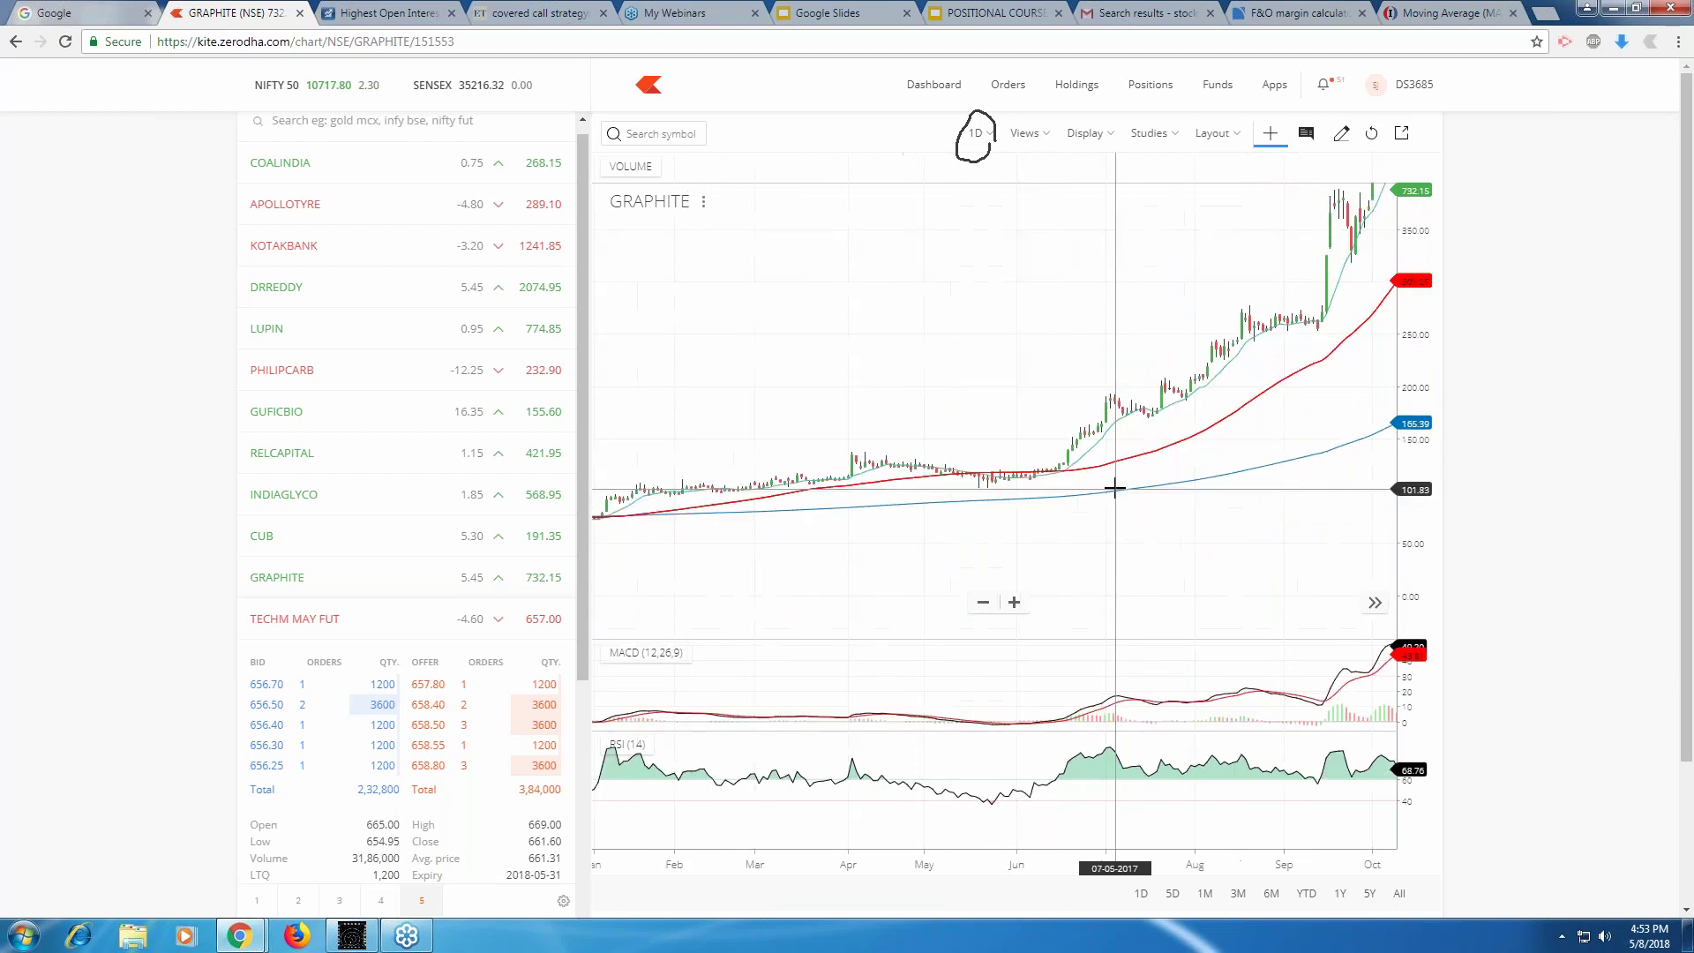
scroll(1115, 489, "down", 1)
Open the CUB chart from the watchlist and examine how its price follows the moving averages back to September–December 2016.
mouse_move(503, 617)
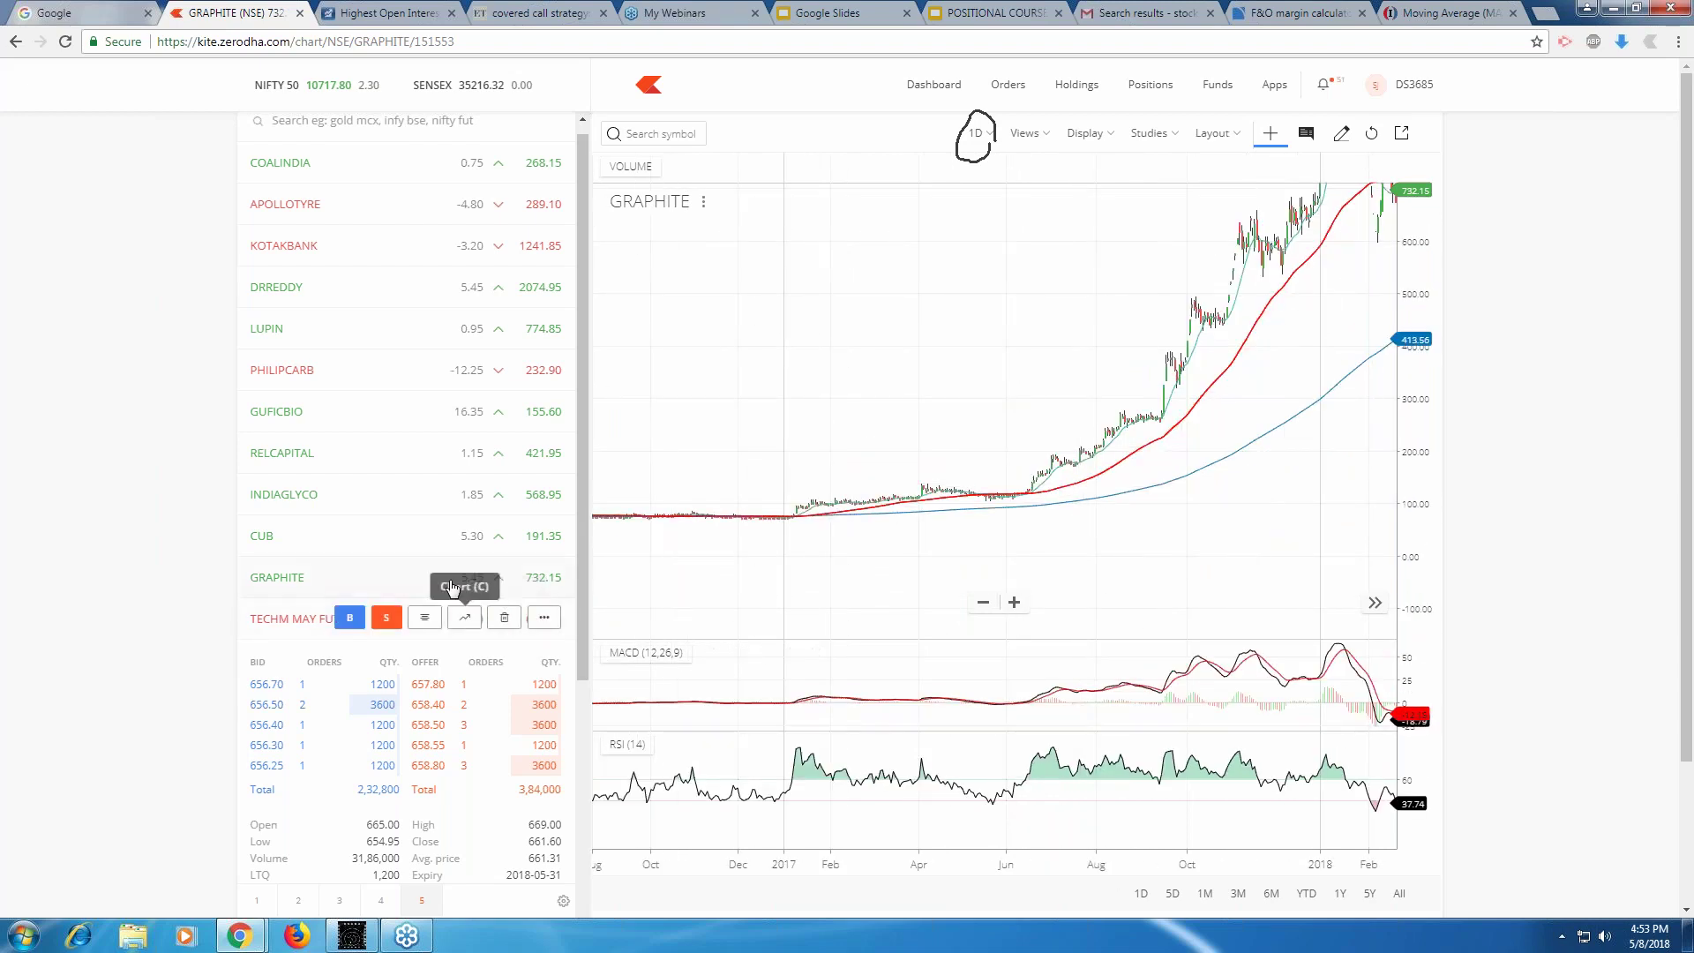
left_click(464, 536)
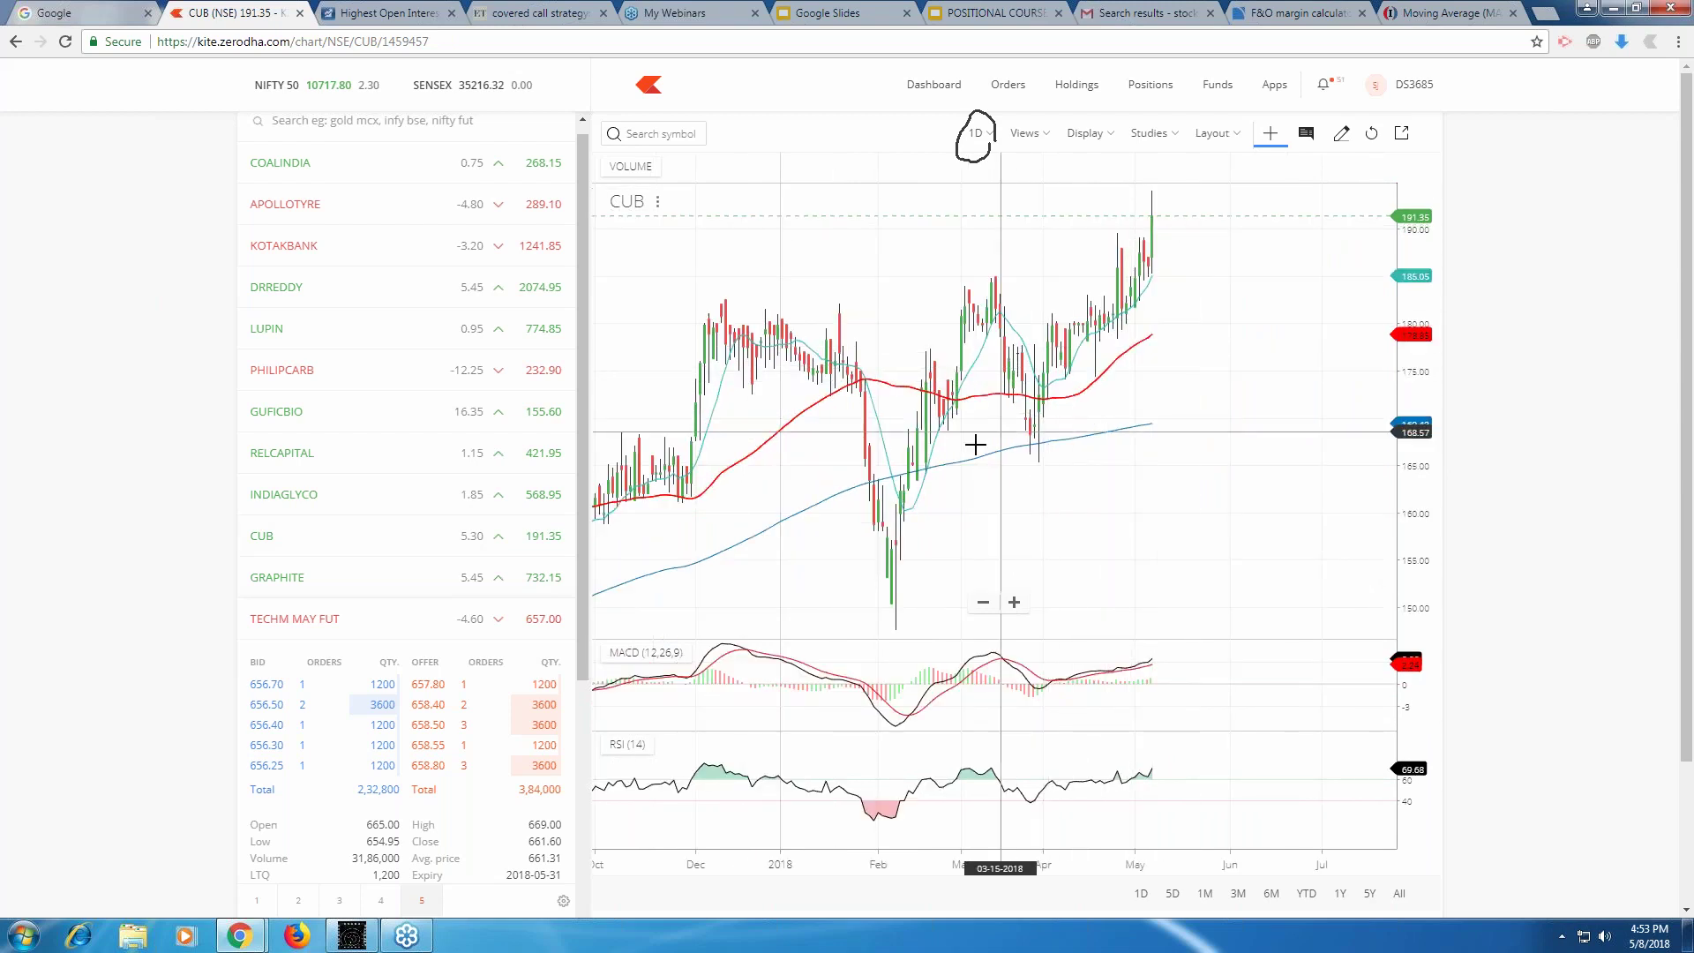
left_click_drag(975, 442, 979, 442)
left_click_drag(810, 456, 1013, 456)
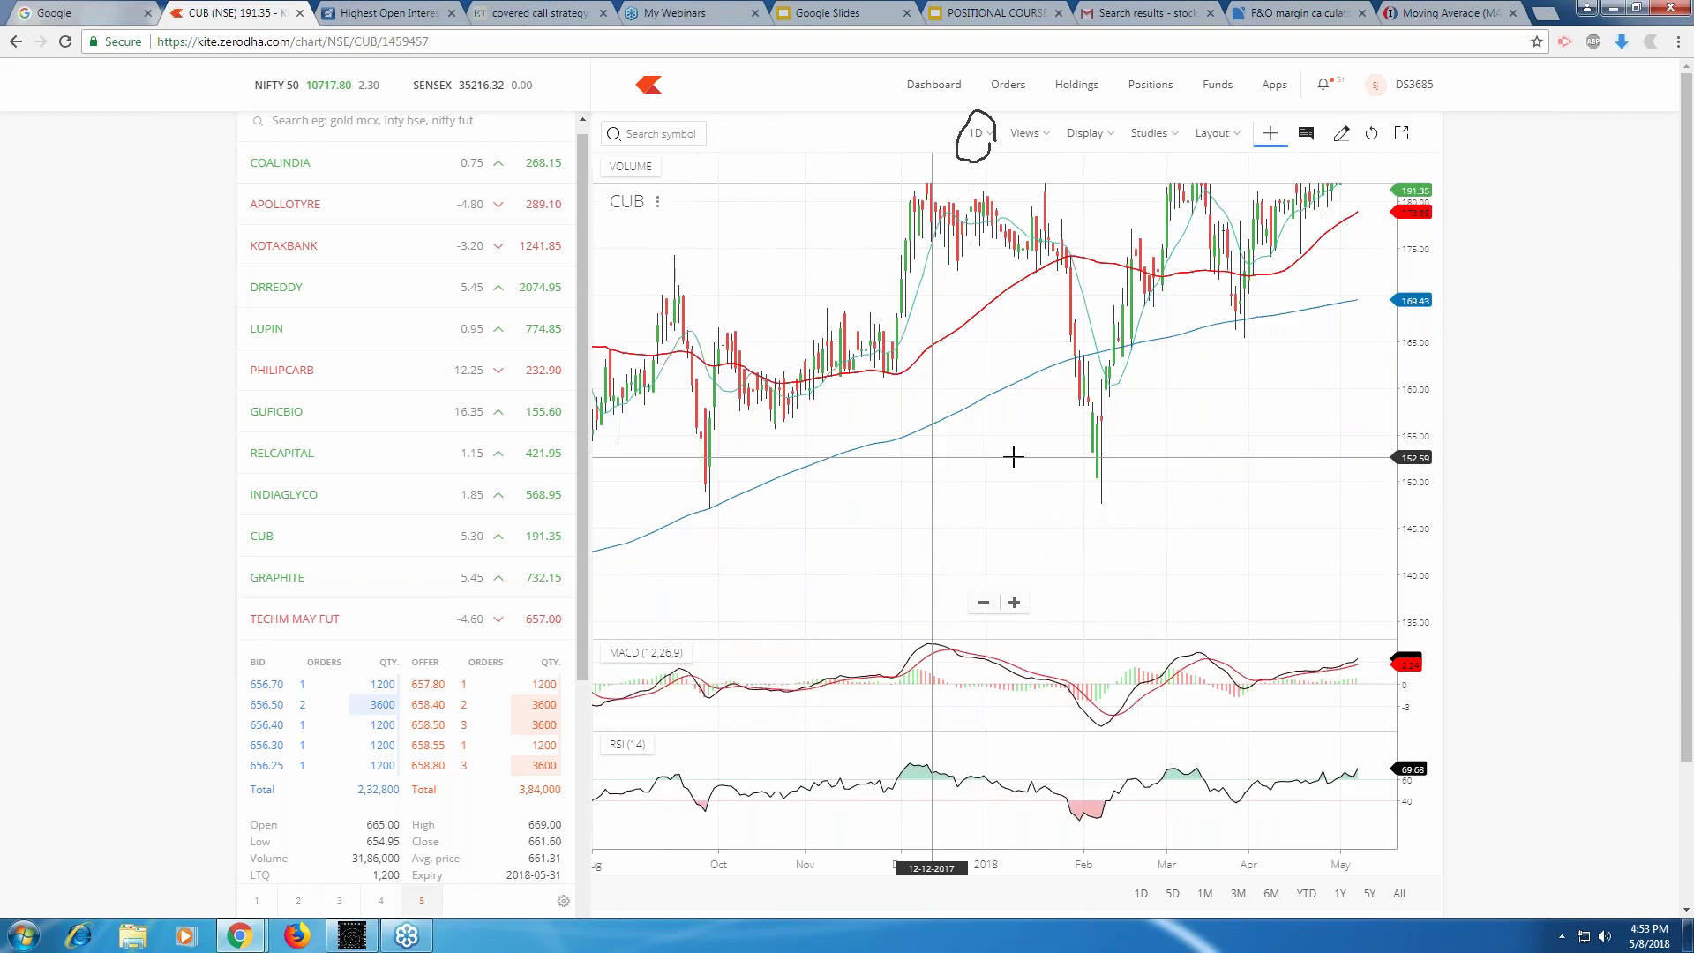
left_click_drag(903, 476, 1367, 477)
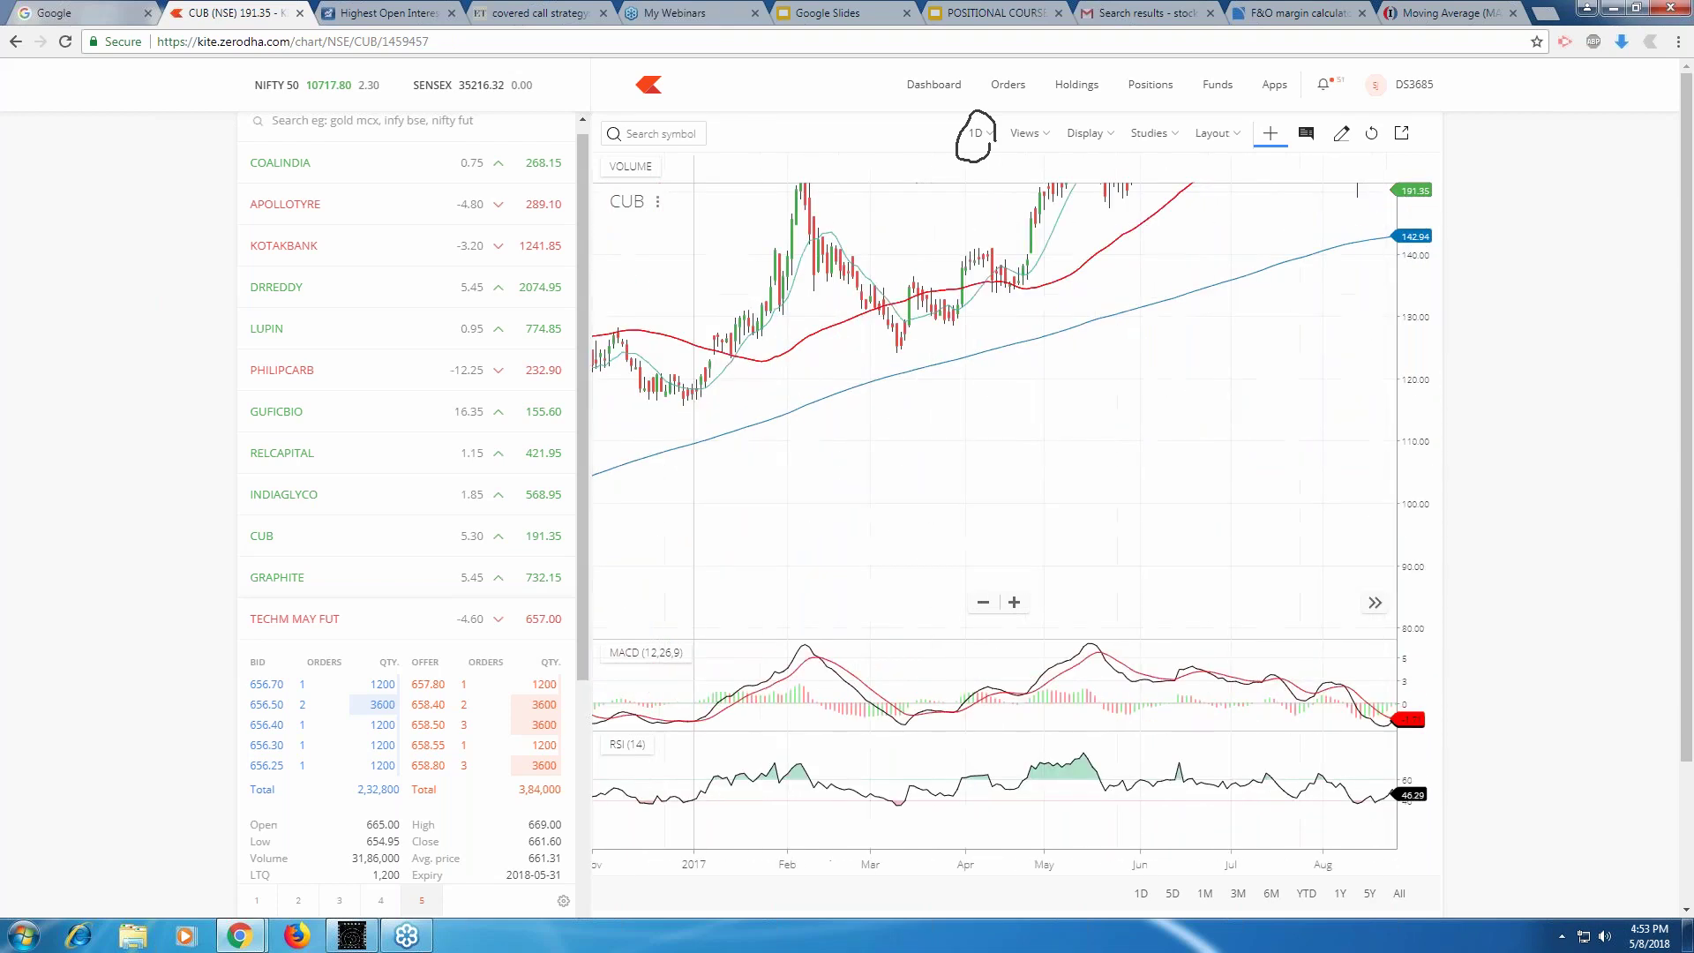
left_click_drag(807, 459, 992, 458)
left_click_drag(878, 456, 1182, 456)
left_click_drag(967, 428, 970, 546)
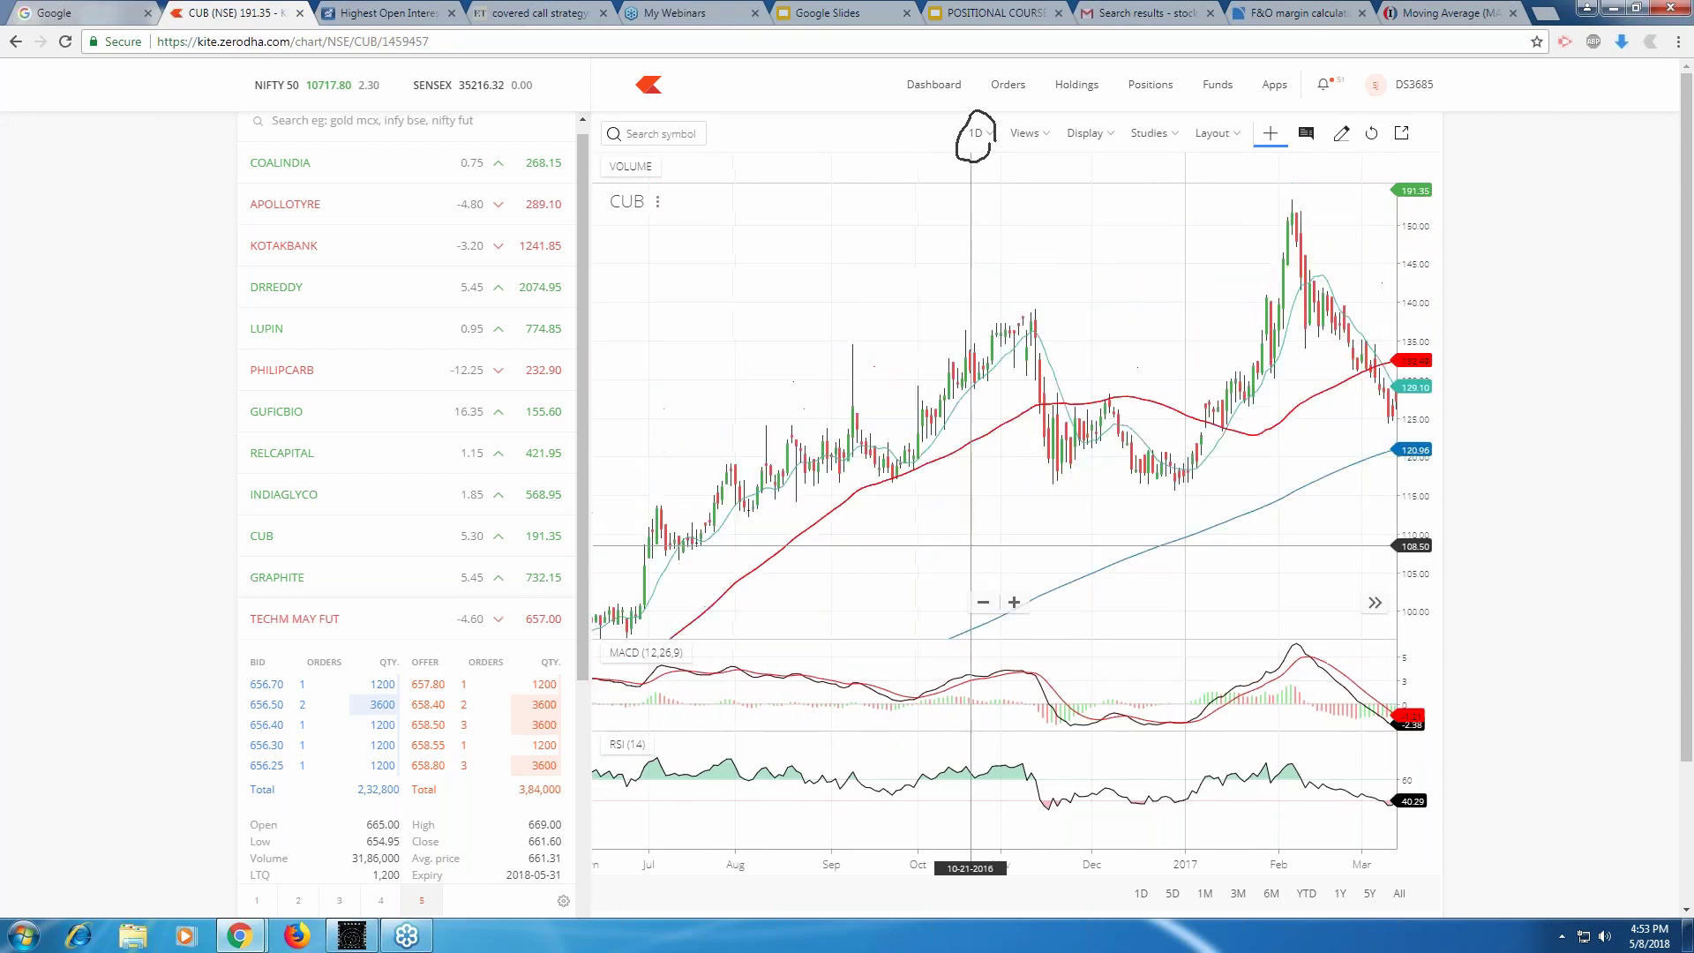
scroll(970, 545, "up", 3)
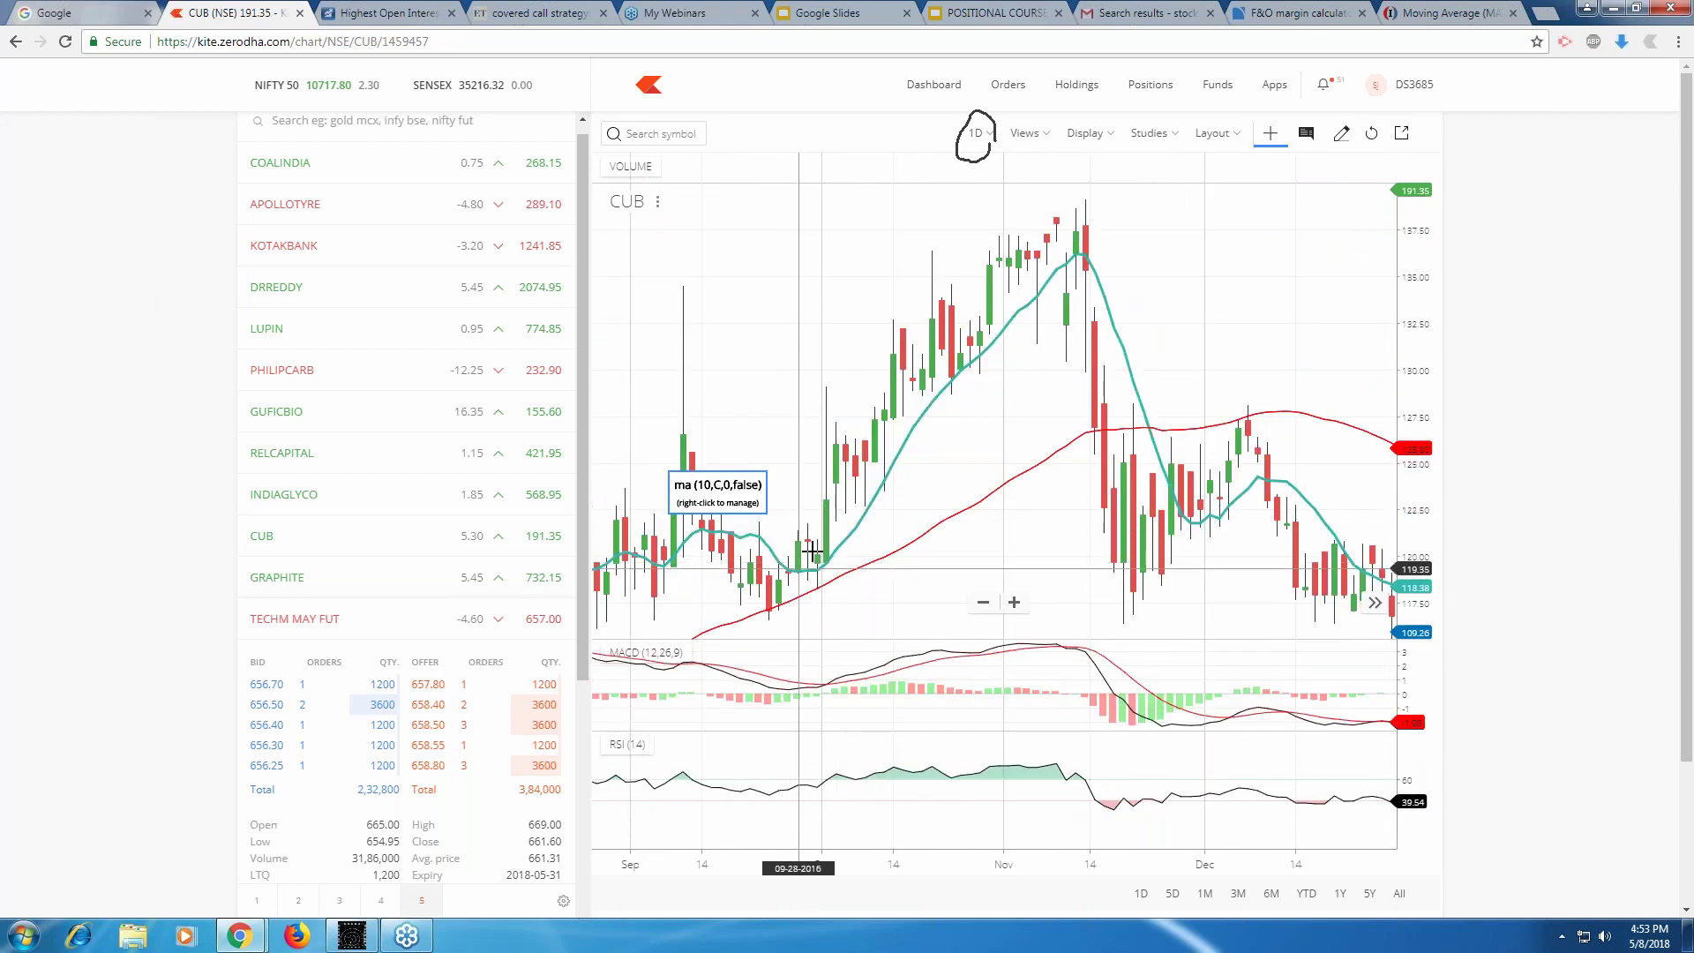
Open the GUFICBIO chart from the watchlist and examine its price against the moving averages from August 2017 to May 2018.
mouse_move(464, 411)
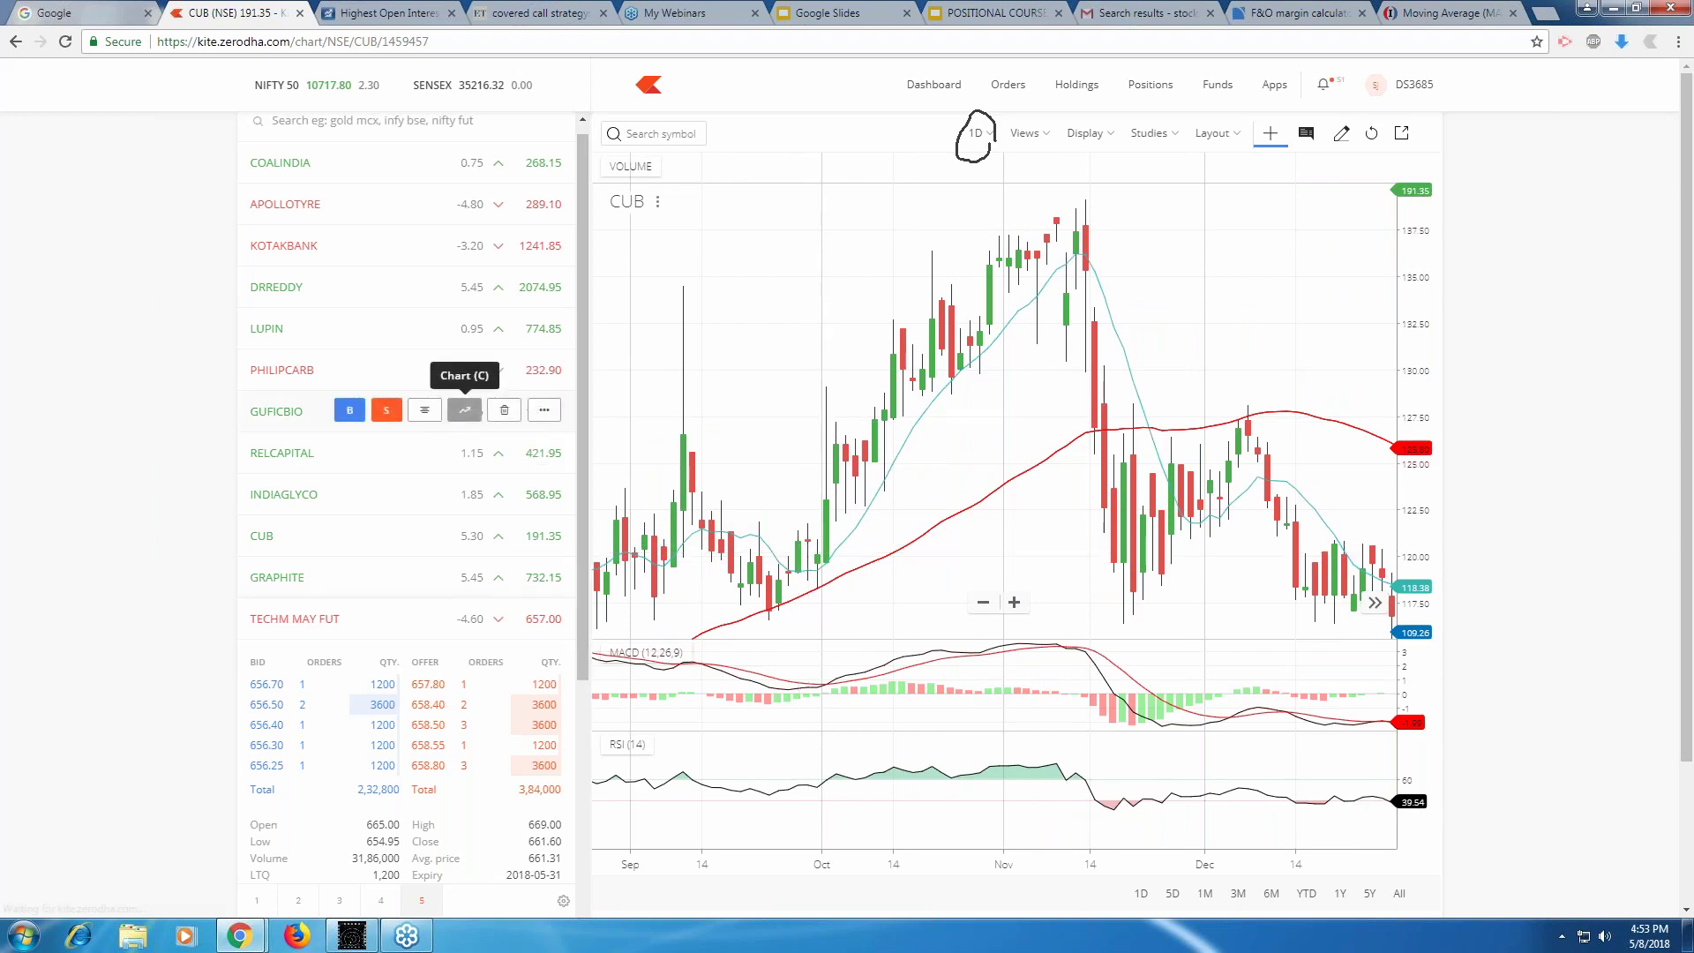
left_click(464, 409)
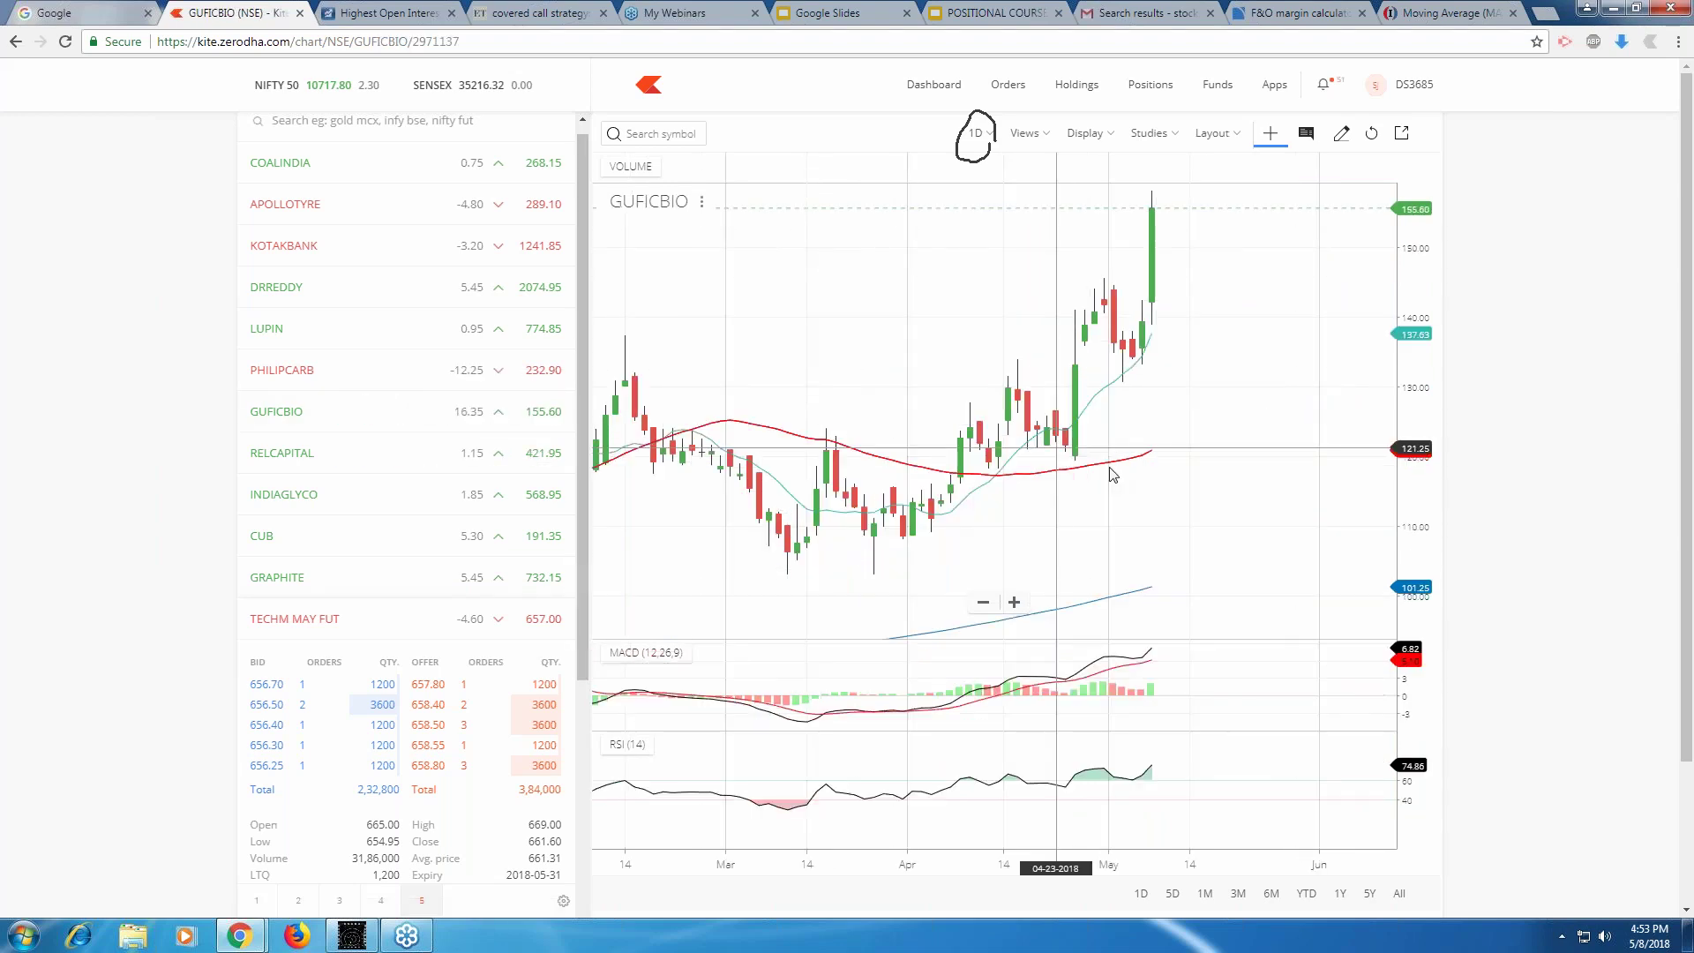
scroll(1006, 503, "down", 2)
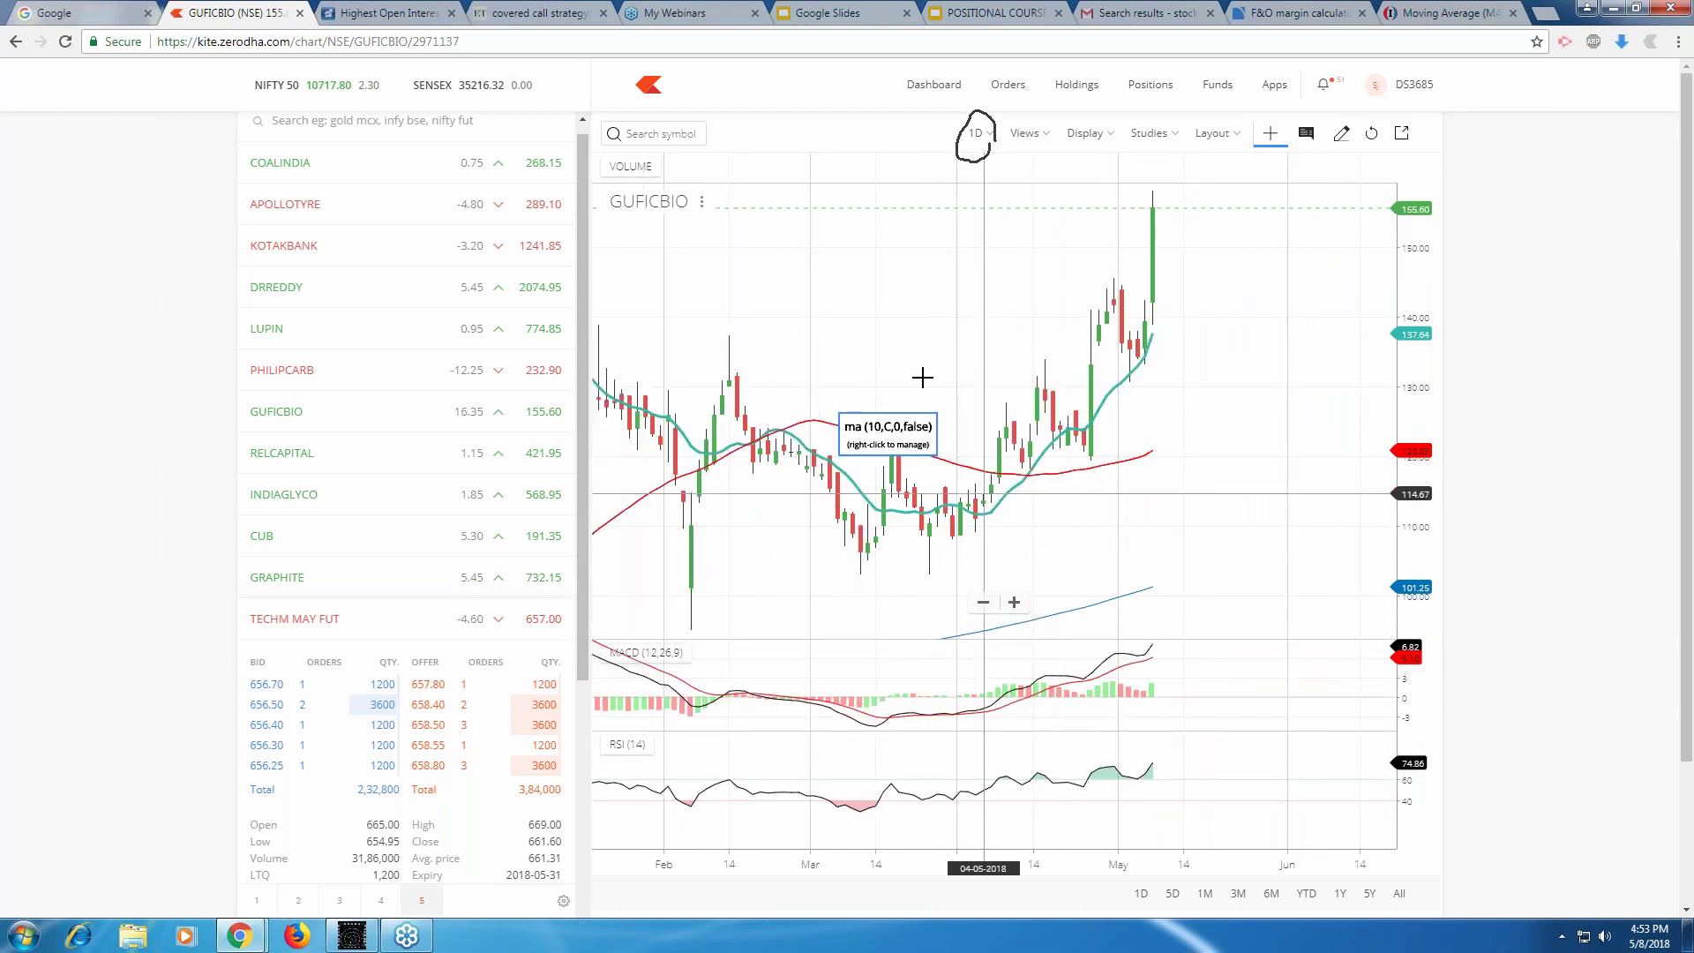
scroll(922, 378, "down", 2)
left_click_drag(1015, 500, 1160, 500)
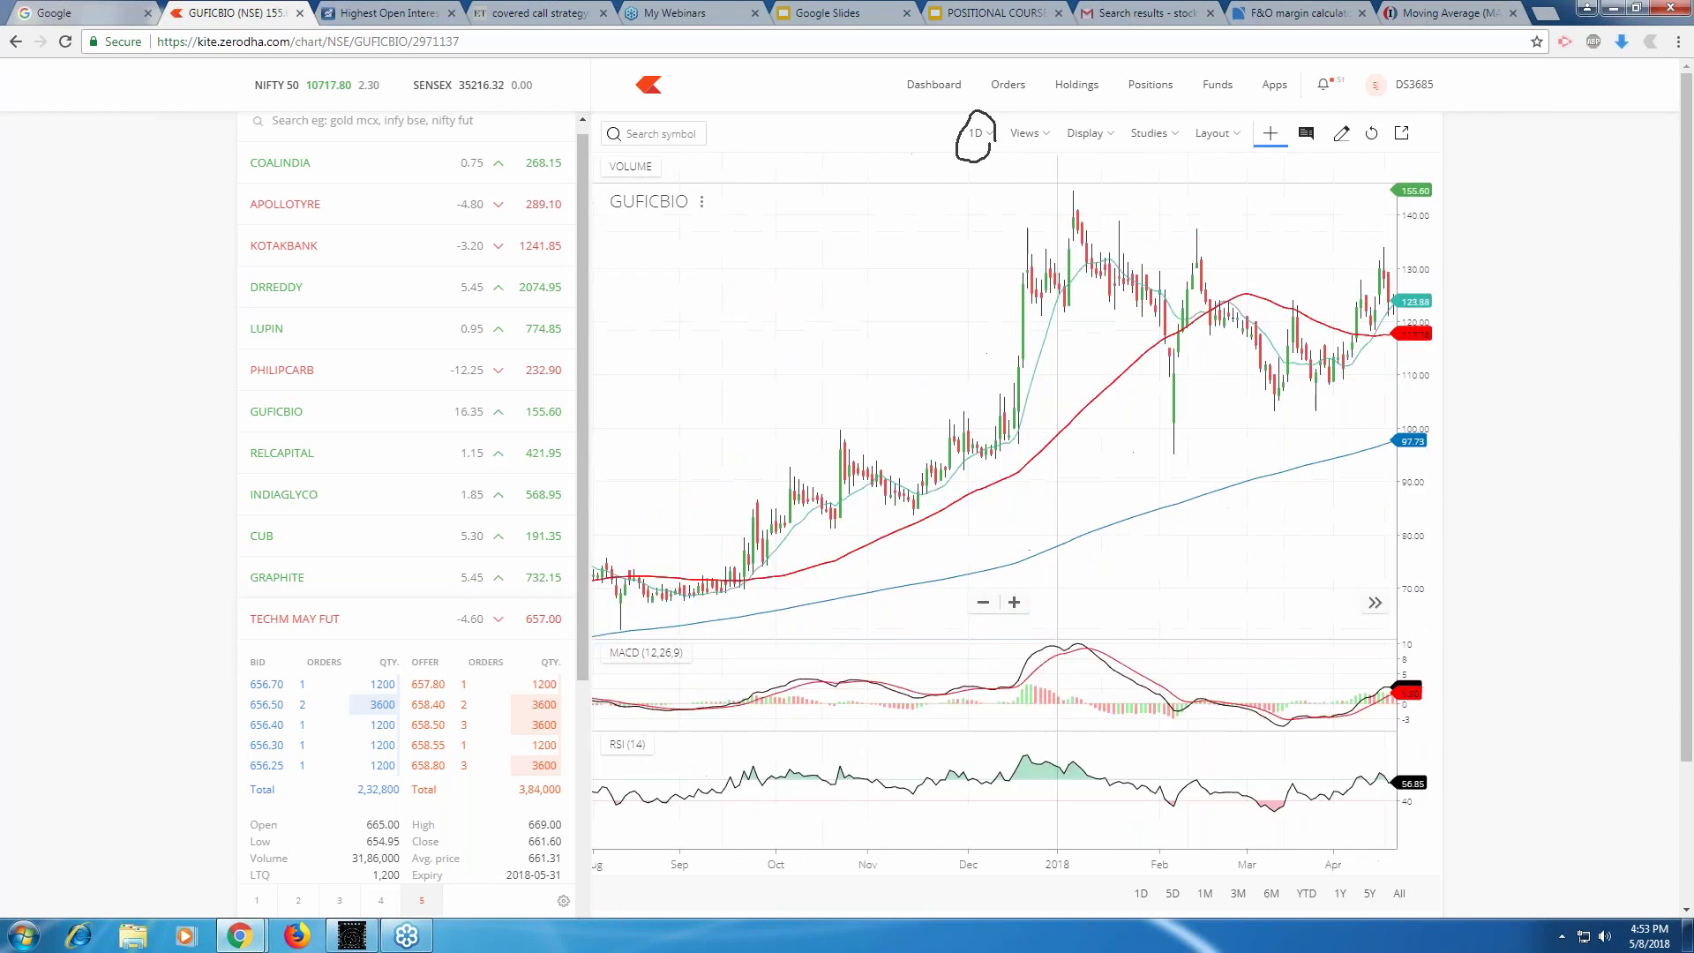
left_click_drag(942, 527, 1069, 526)
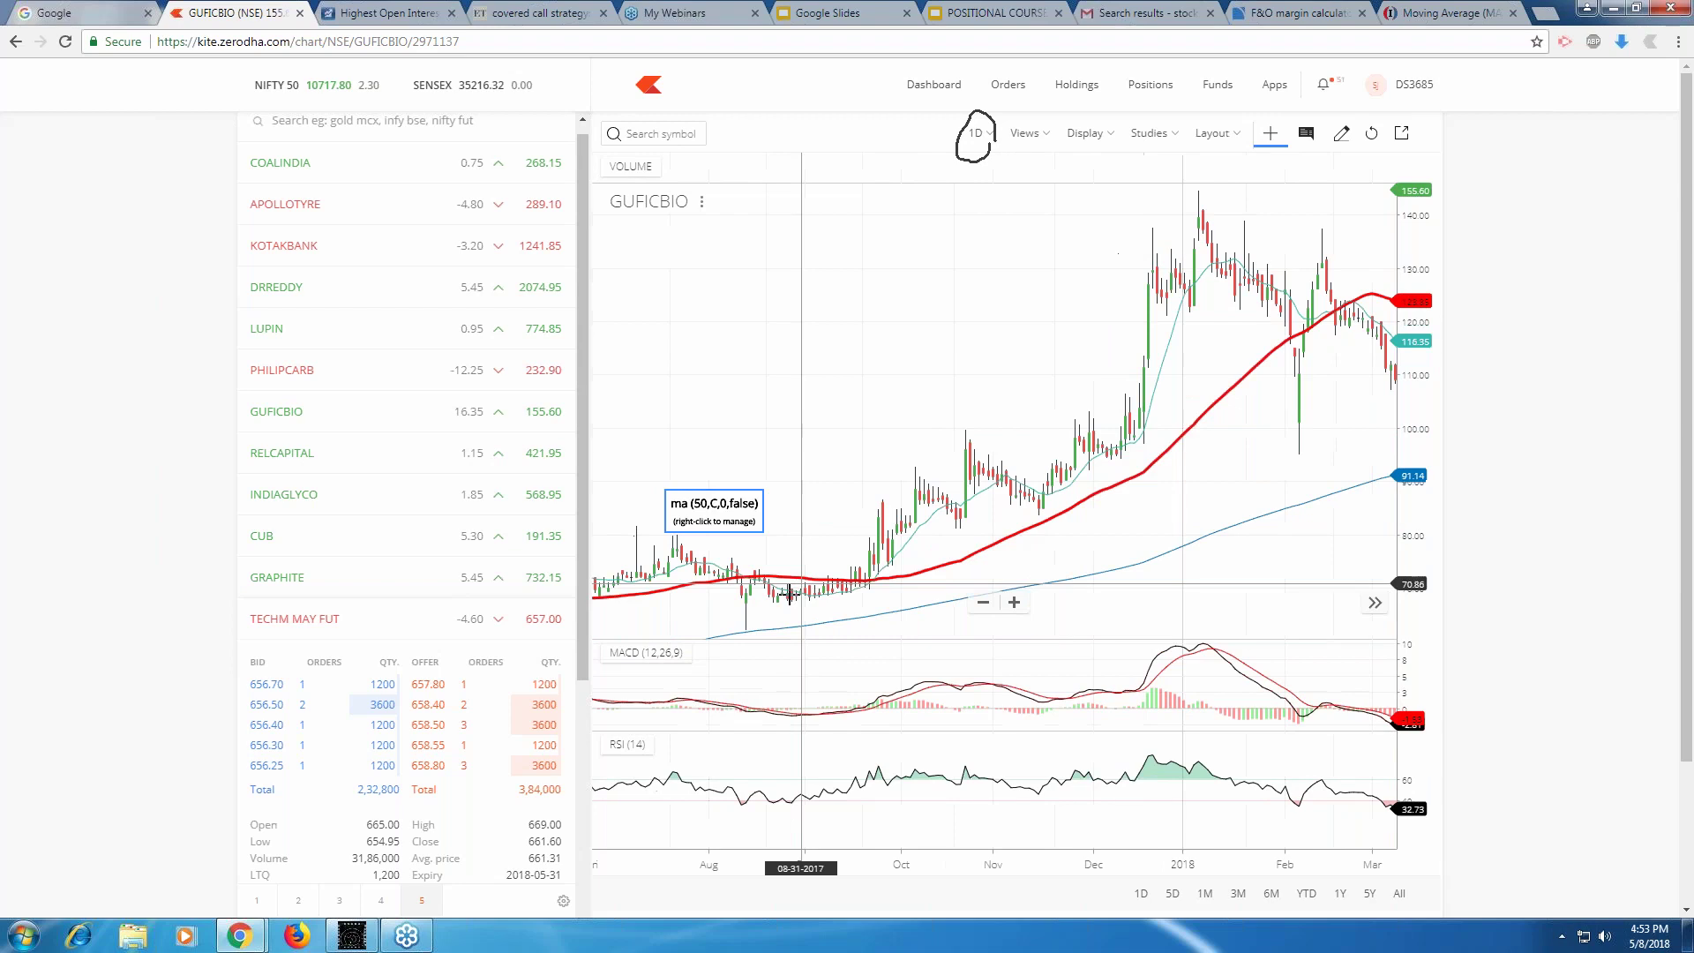
Examine the earlier GUFICBIO price history back to 2016, looking at how the 10, 50 and 200-period averages are ordered.
scroll(936, 582, "down", 2)
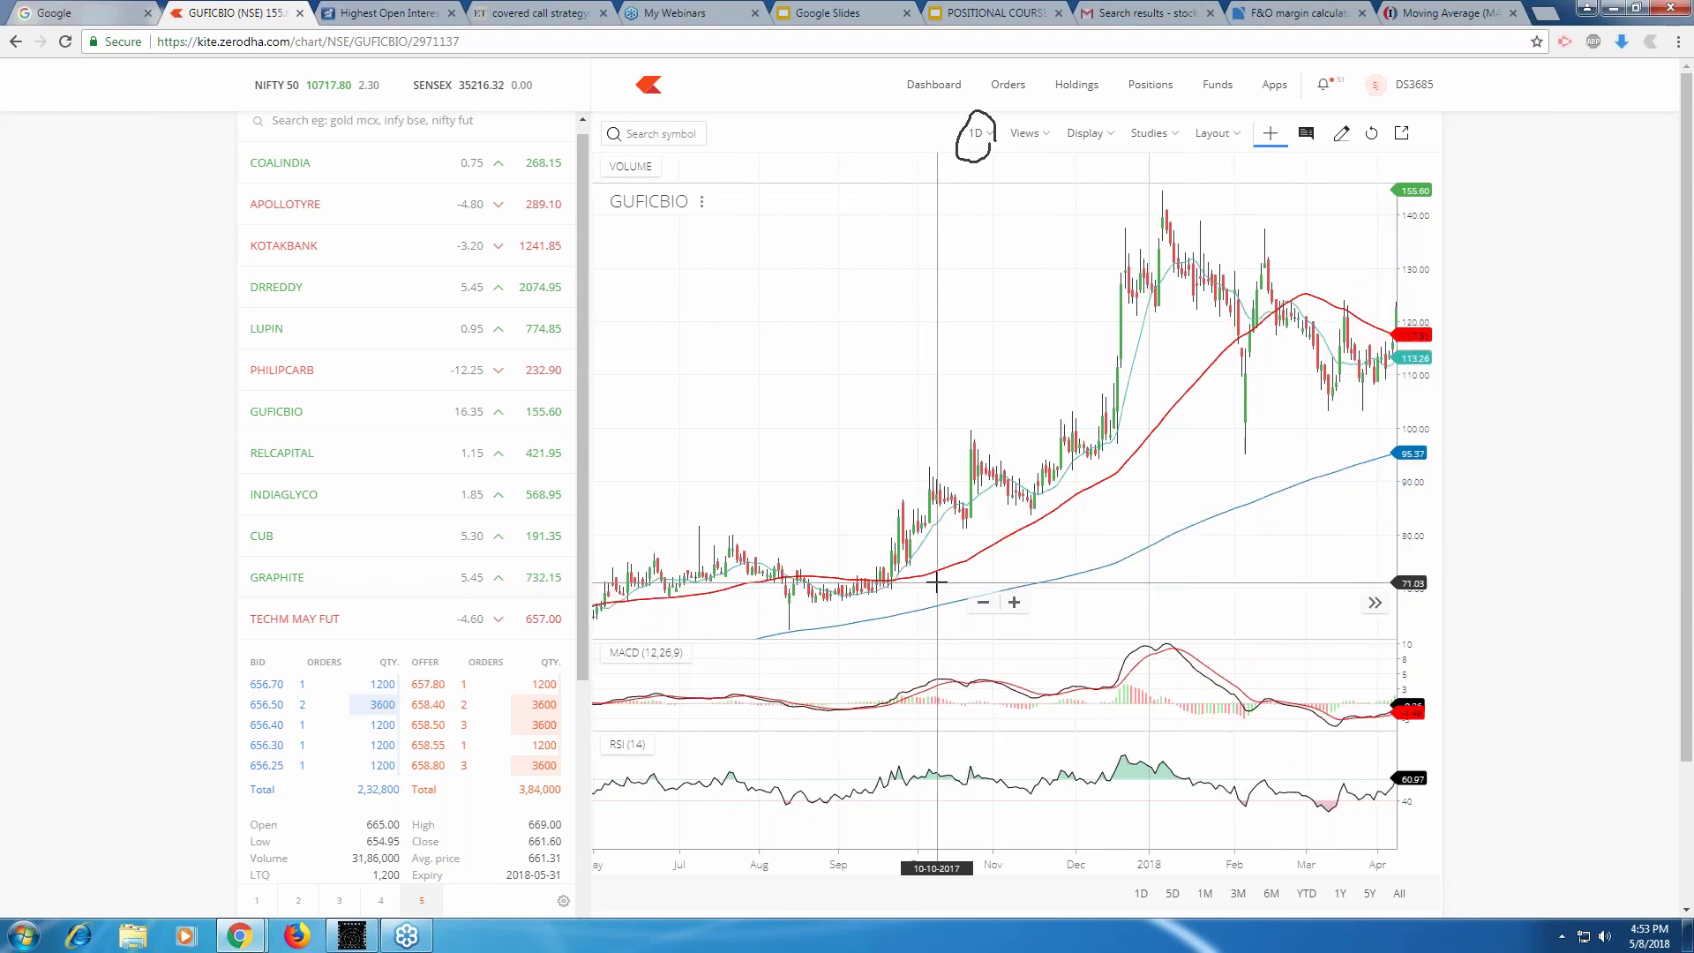
scroll(889, 587, "down", 2)
left_click_drag(812, 578, 939, 554)
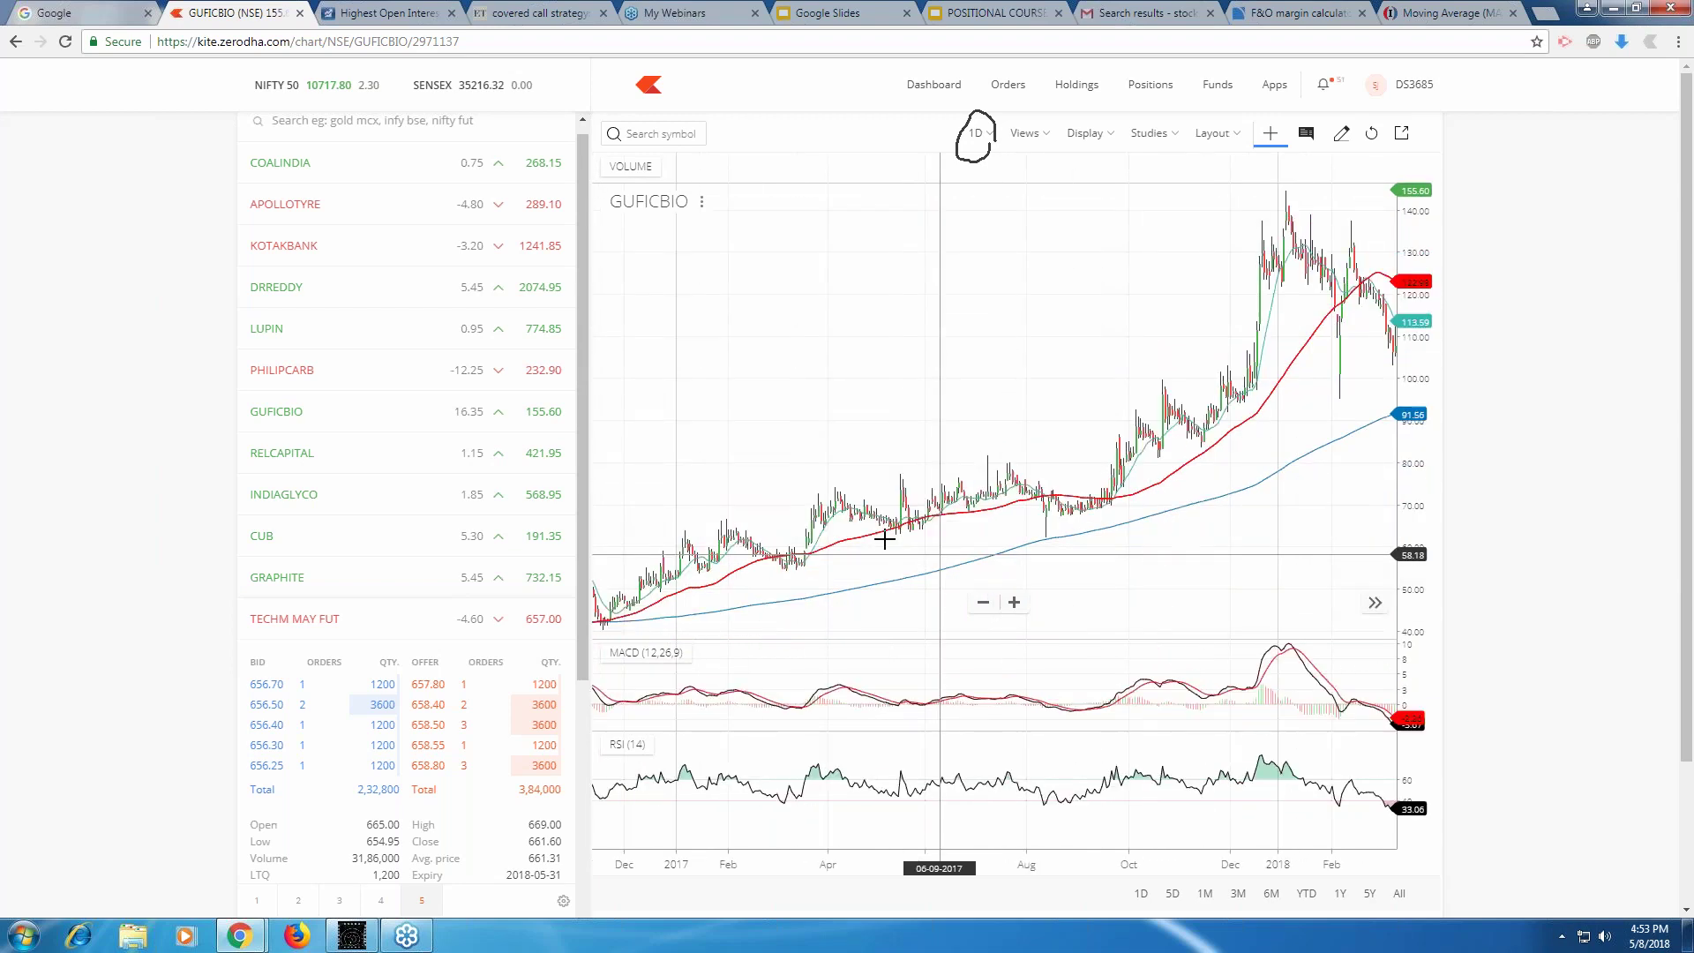
scroll(884, 539, "up", 2)
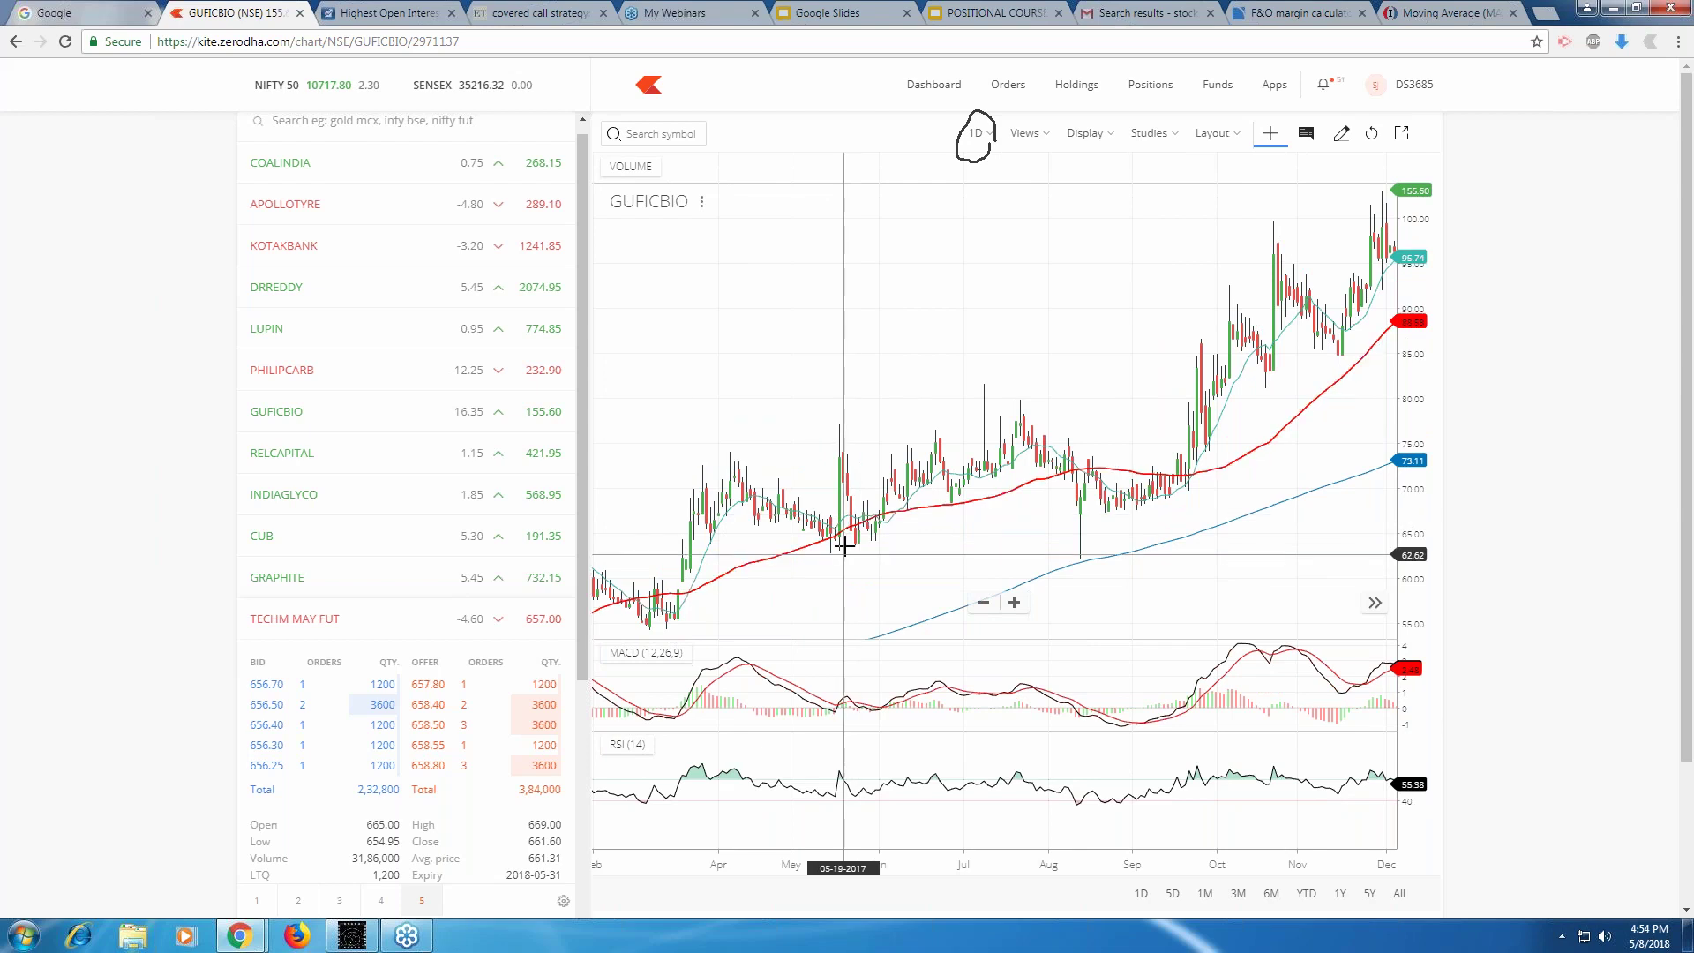
scroll(845, 546, "down", 1)
scroll(839, 552, "left", 3)
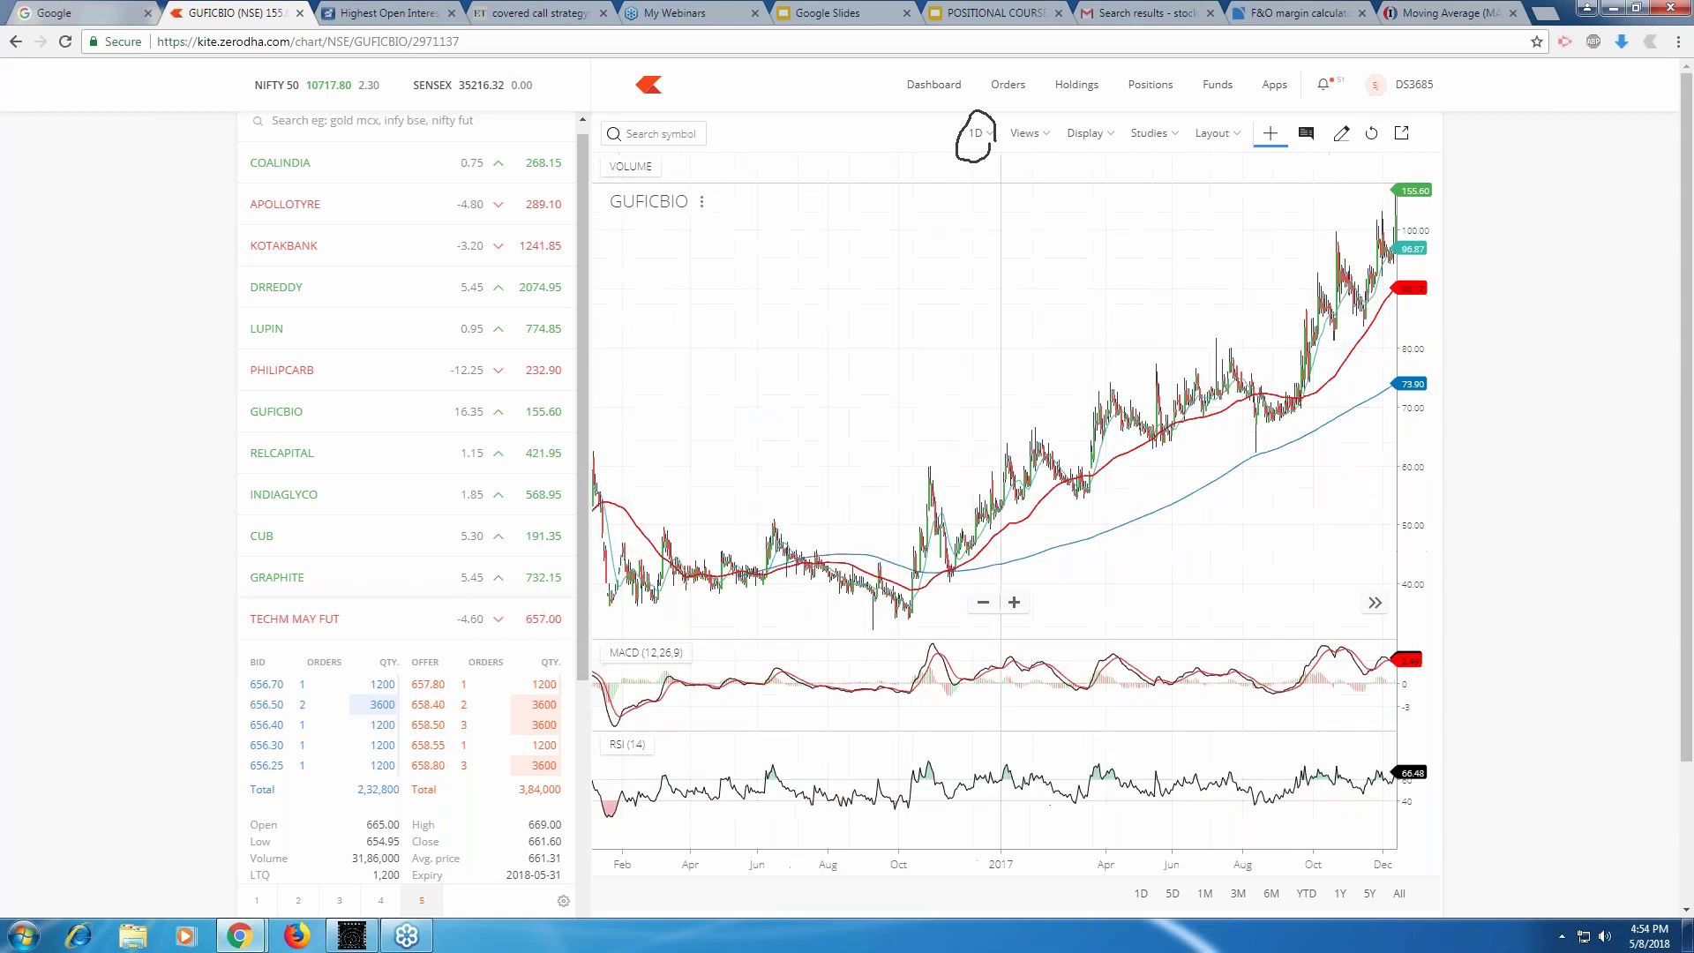
left_click_drag(956, 583, 1049, 565)
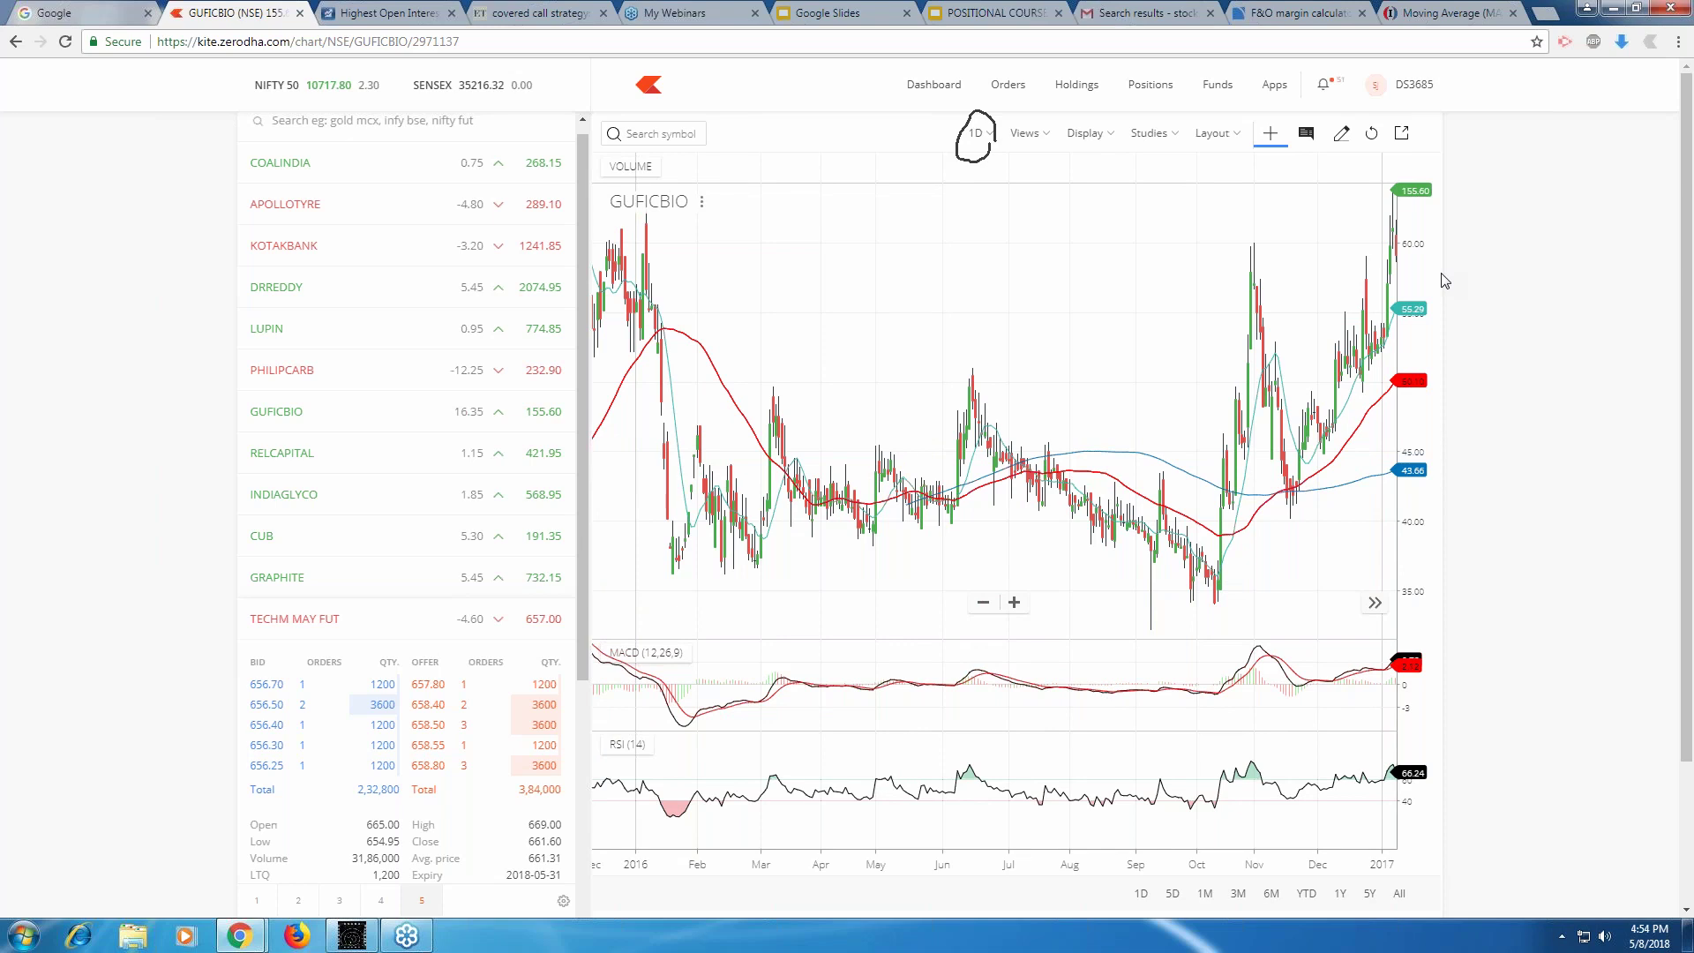
Circle the July–August 2016 area of the GUFICBIO chart with the pen and trace the falling averages and price toward October.
left_click(1475, 278)
mouse_move(1105, 459)
left_mouse_down()
mouse_move(1041, 443)
mouse_move(1016, 481)
mouse_move(1104, 452)
left_mouse_up()
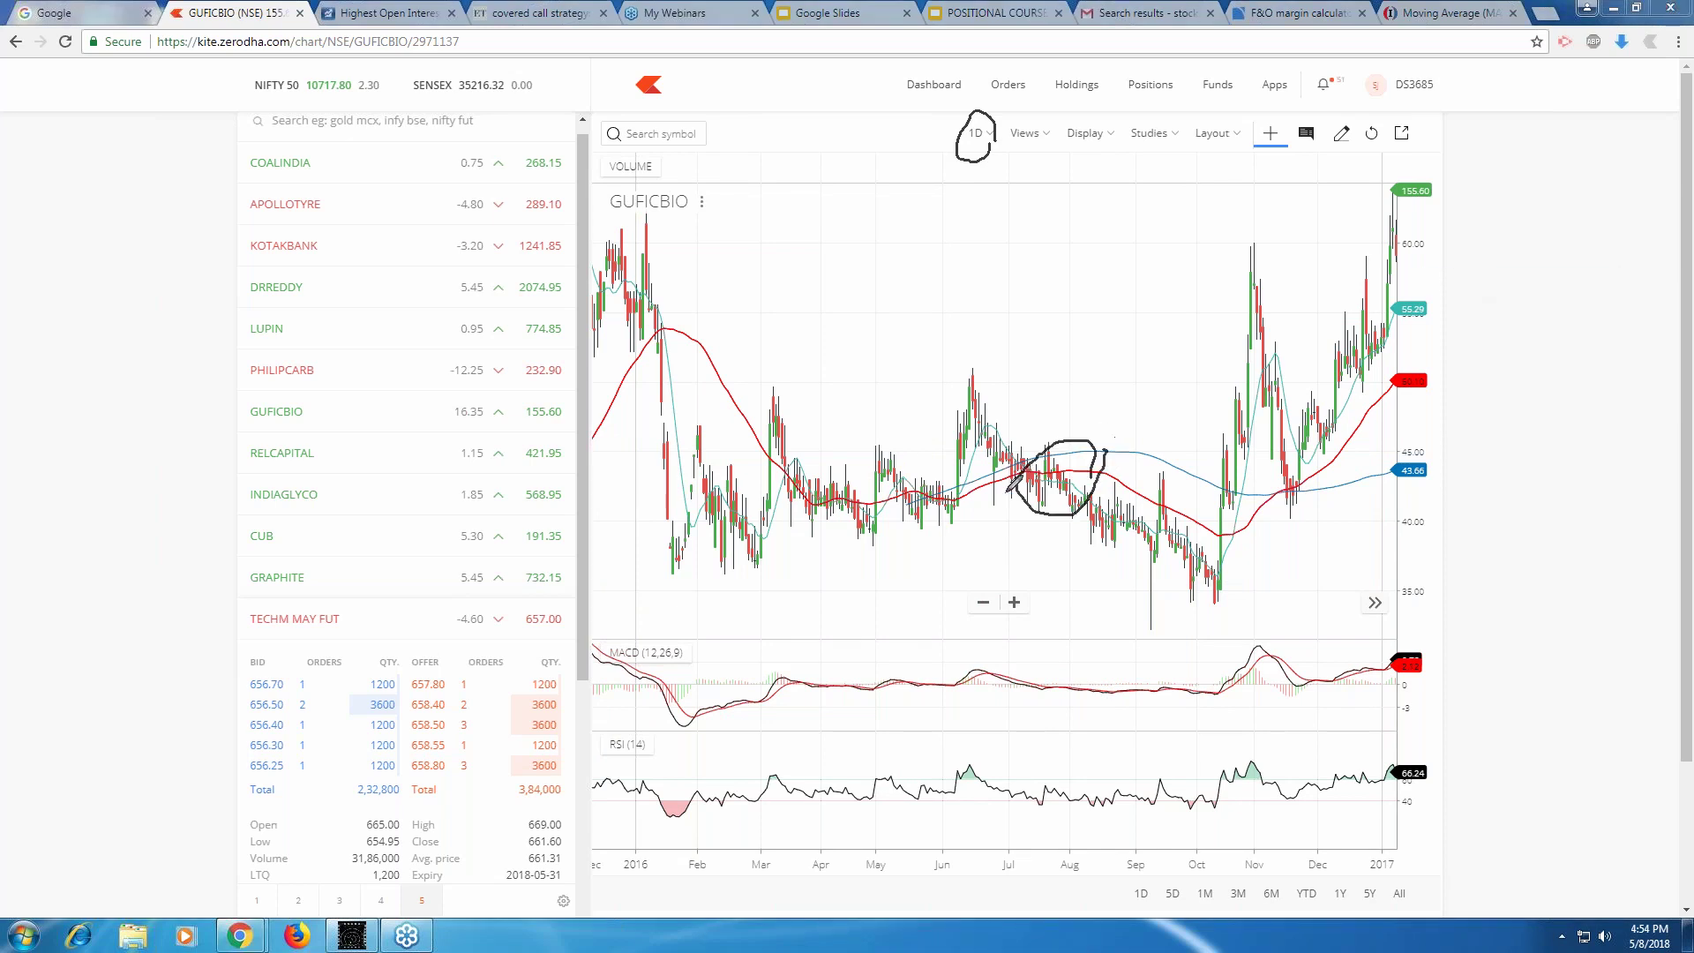
mouse_move(974, 491)
left_mouse_down()
mouse_move(1116, 476)
mouse_move(1235, 524)
mouse_move(1281, 571)
left_mouse_up()
left_click_drag(1116, 481, 1281, 579)
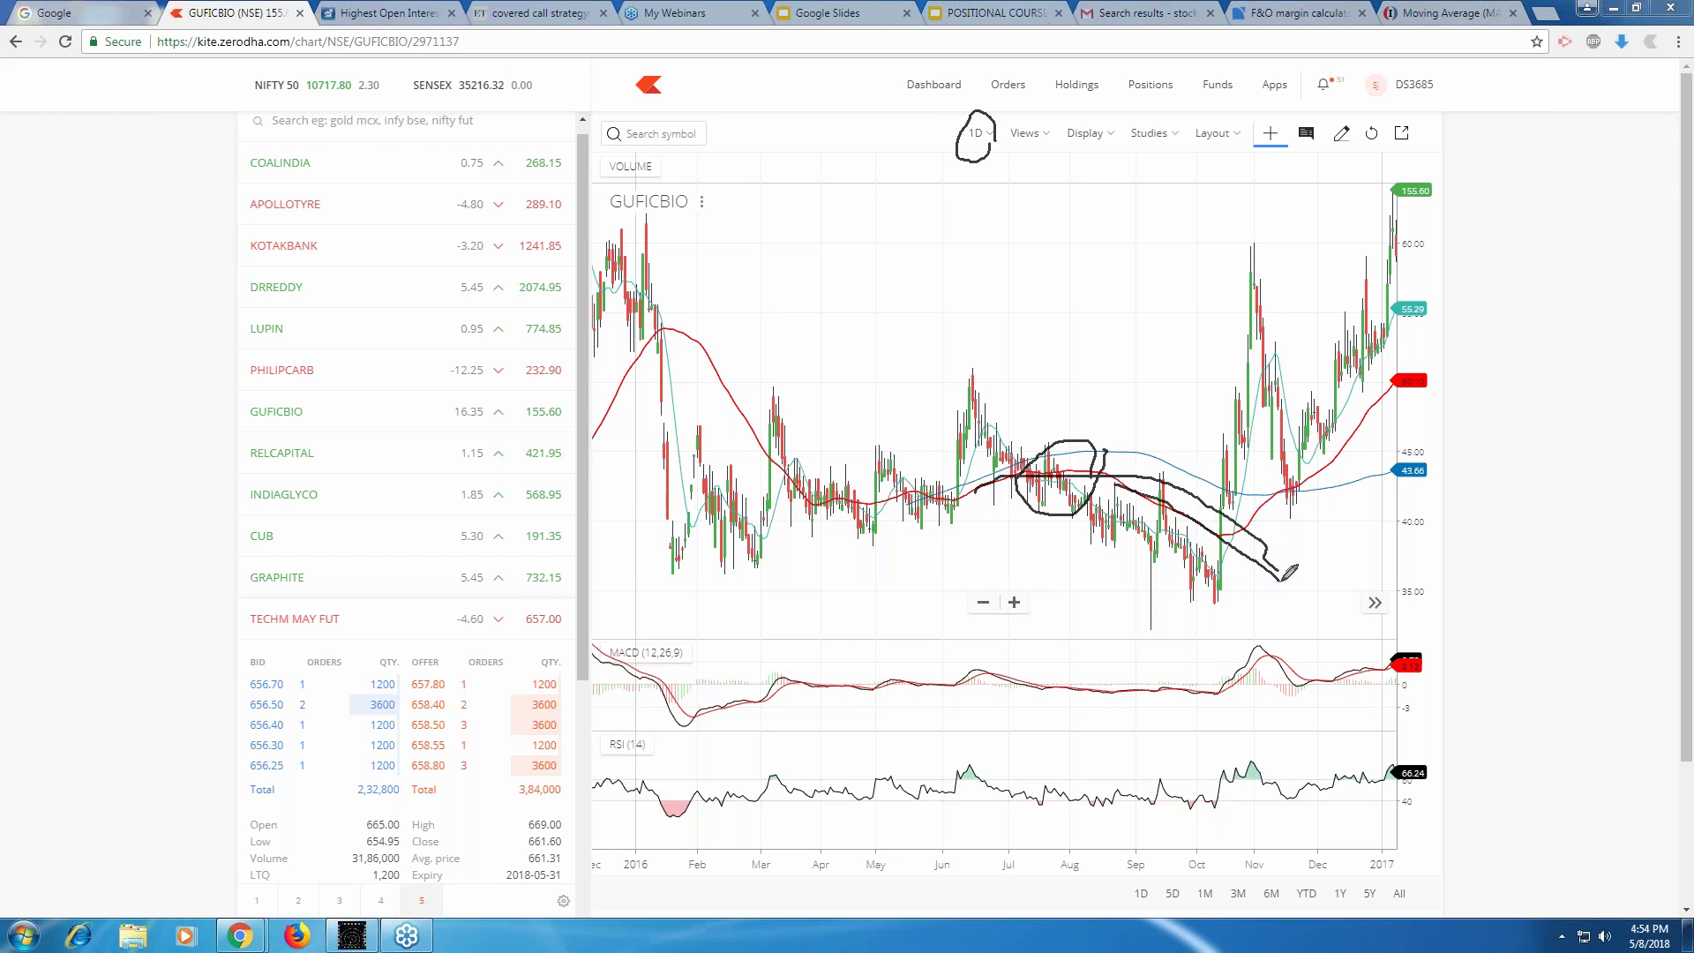
left_click_drag(1046, 490, 1263, 609)
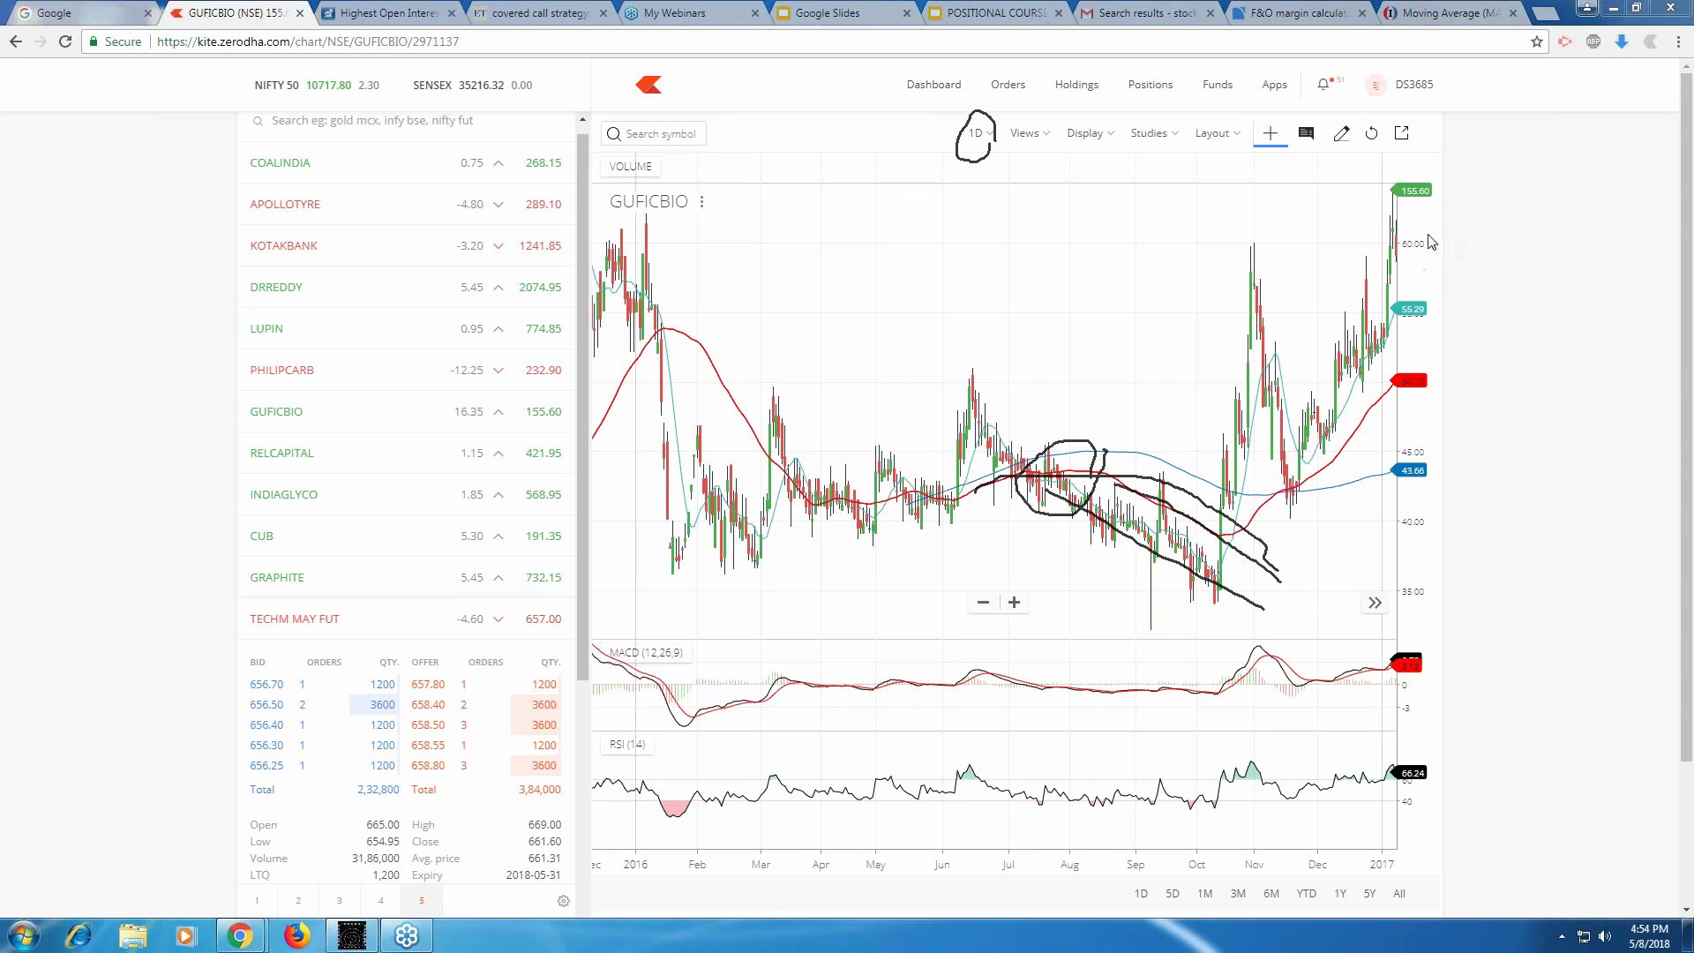
Clear the handwritten notes, view the wider GUFICBIO history, and open the DRREDDY chart from the watchlist.
right_click(1471, 352)
left_click(1456, 358)
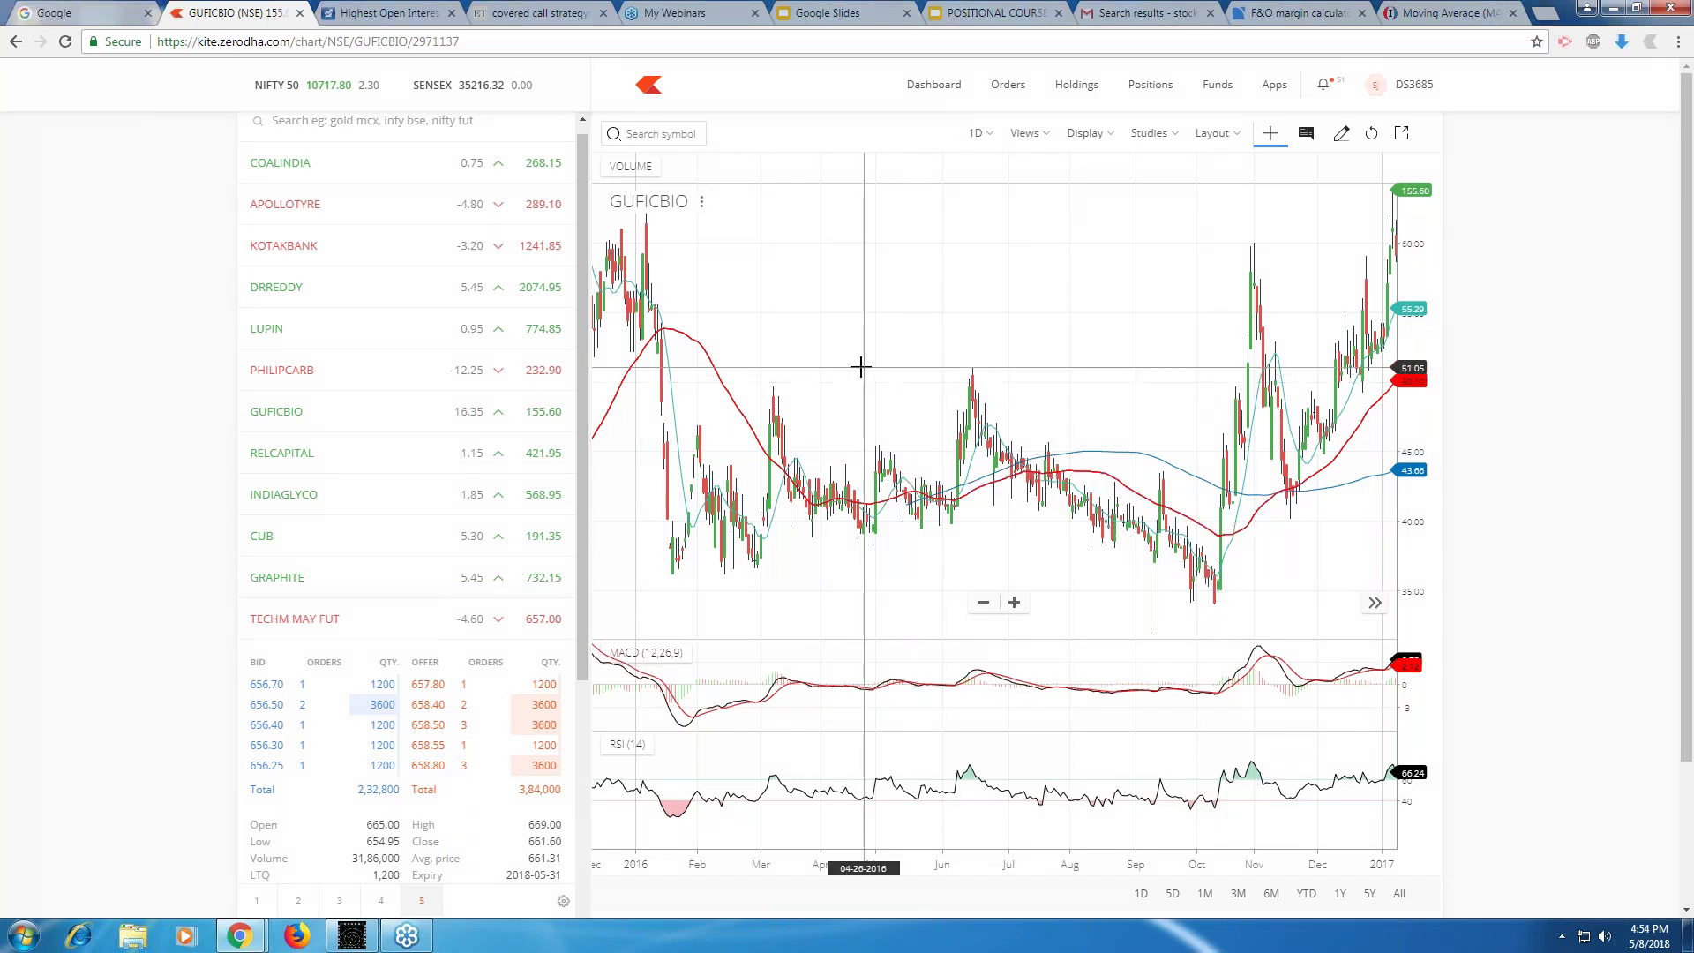
scroll(1014, 350, "down", 2)
scroll(1014, 350, "down", 2)
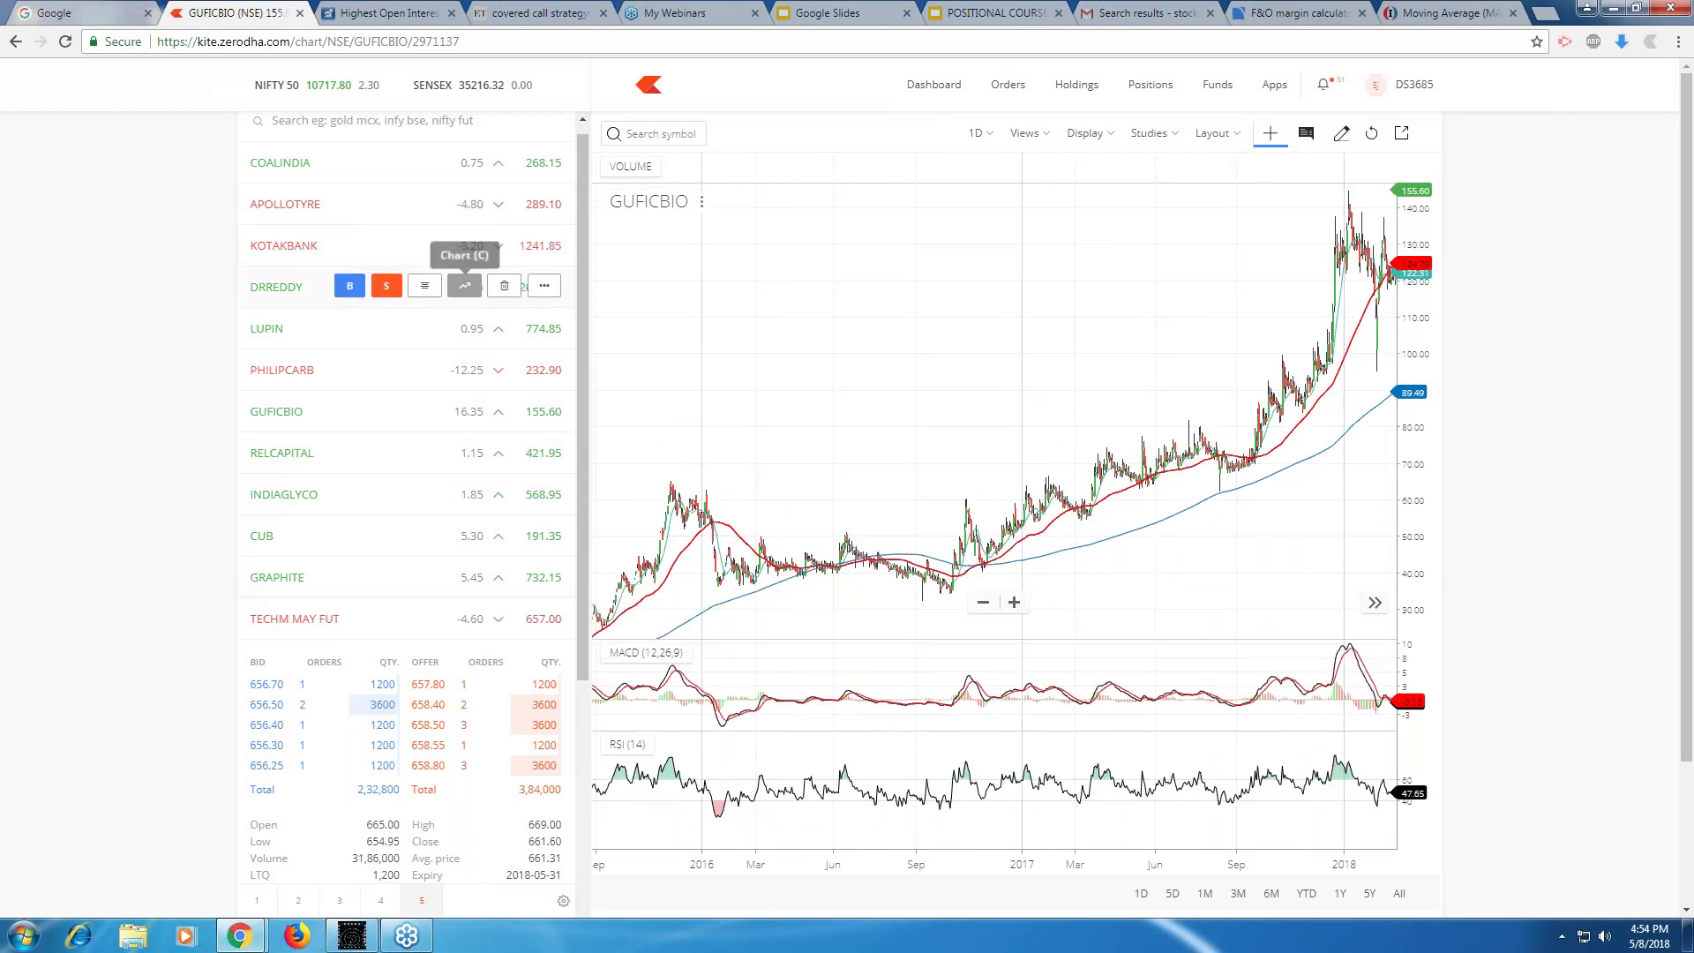
left_click(466, 287)
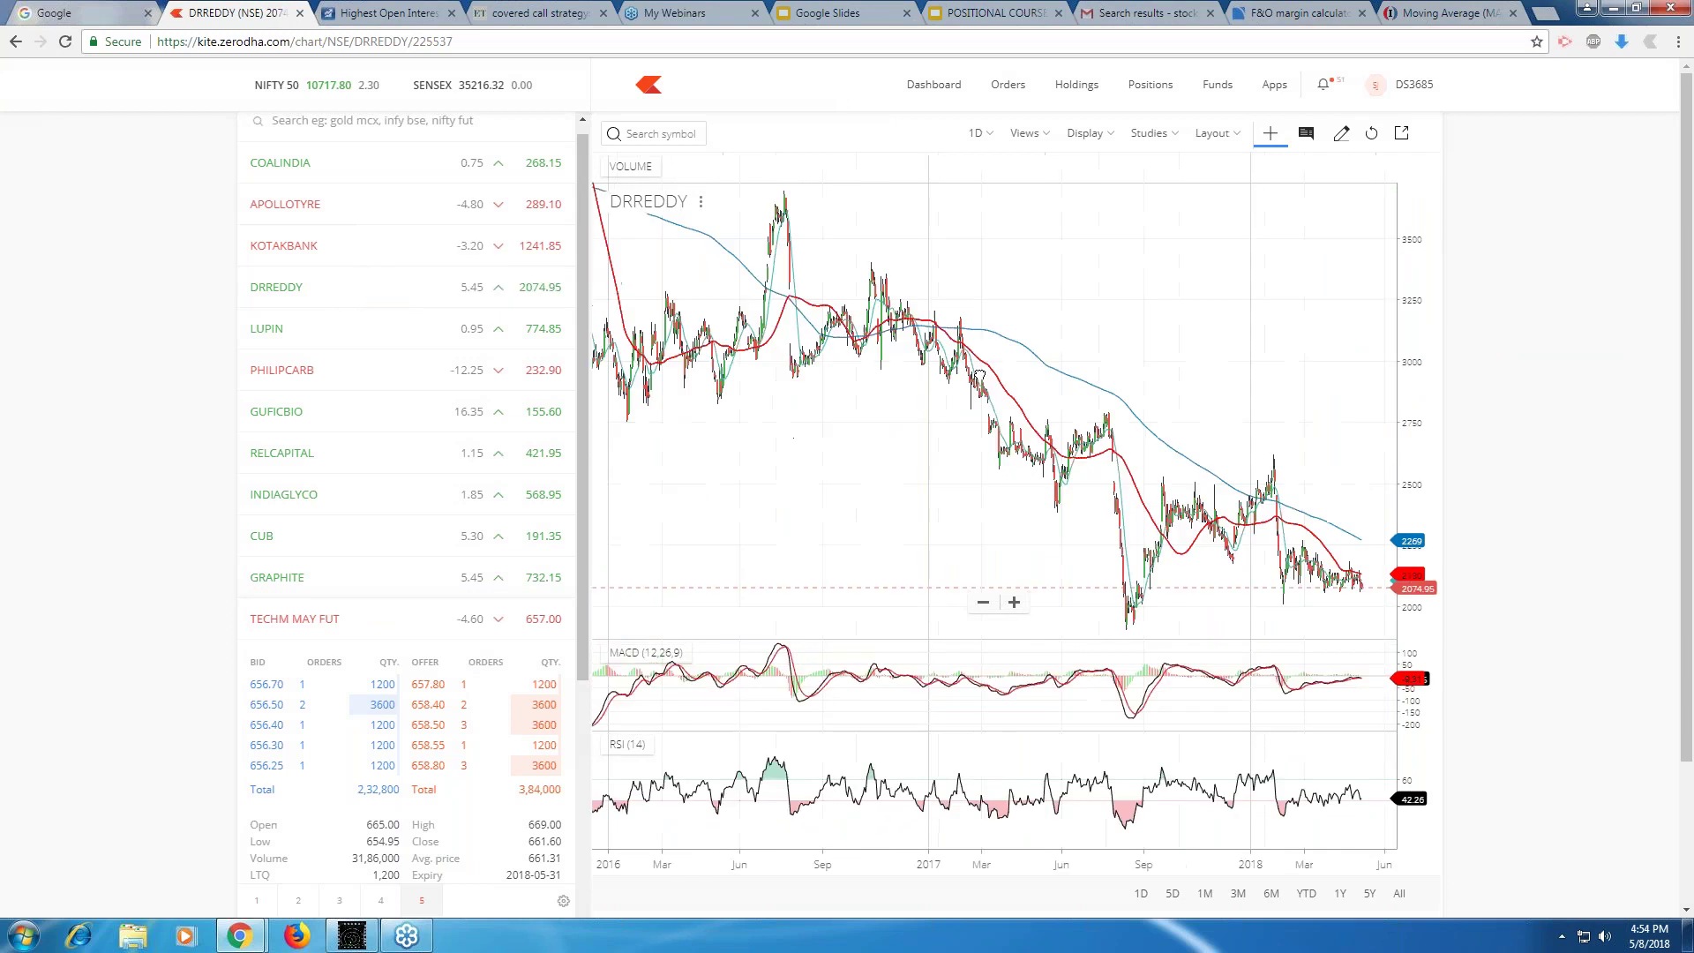
Examine the DRREDDY daily chart against its 10, 50 and 200-period averages, going back from 2018 to 2013.
scroll(891, 389, "up", 3)
left_click_drag(813, 405, 1204, 408)
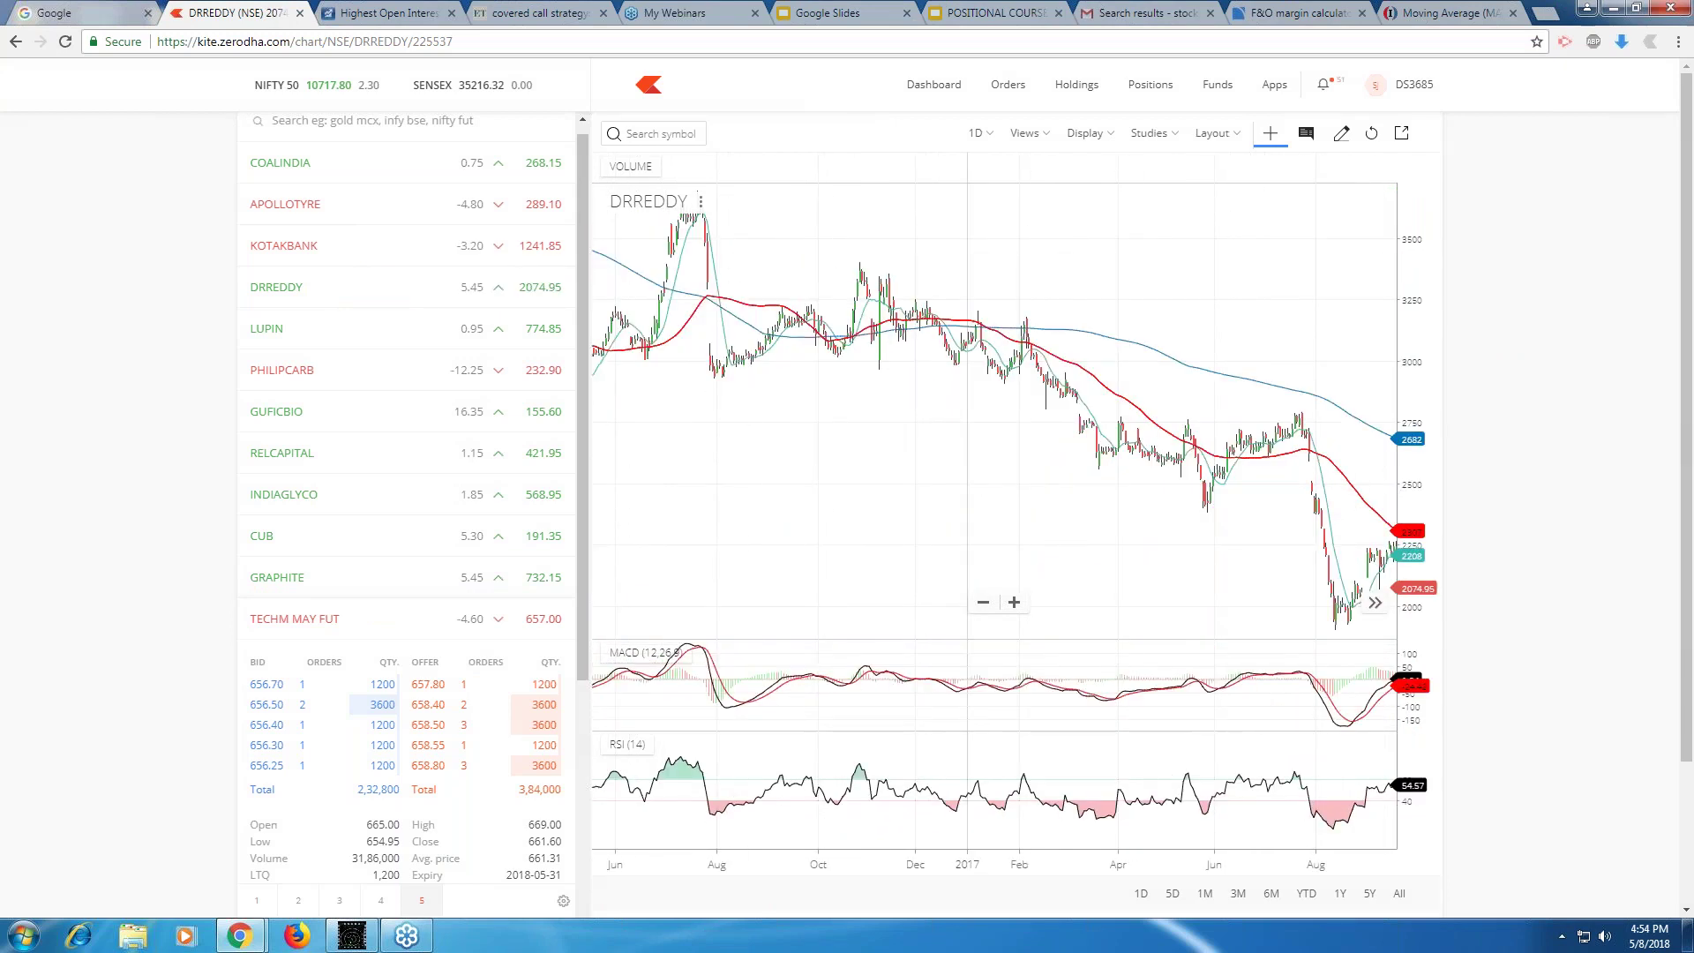
left_click_drag(778, 453, 1105, 441)
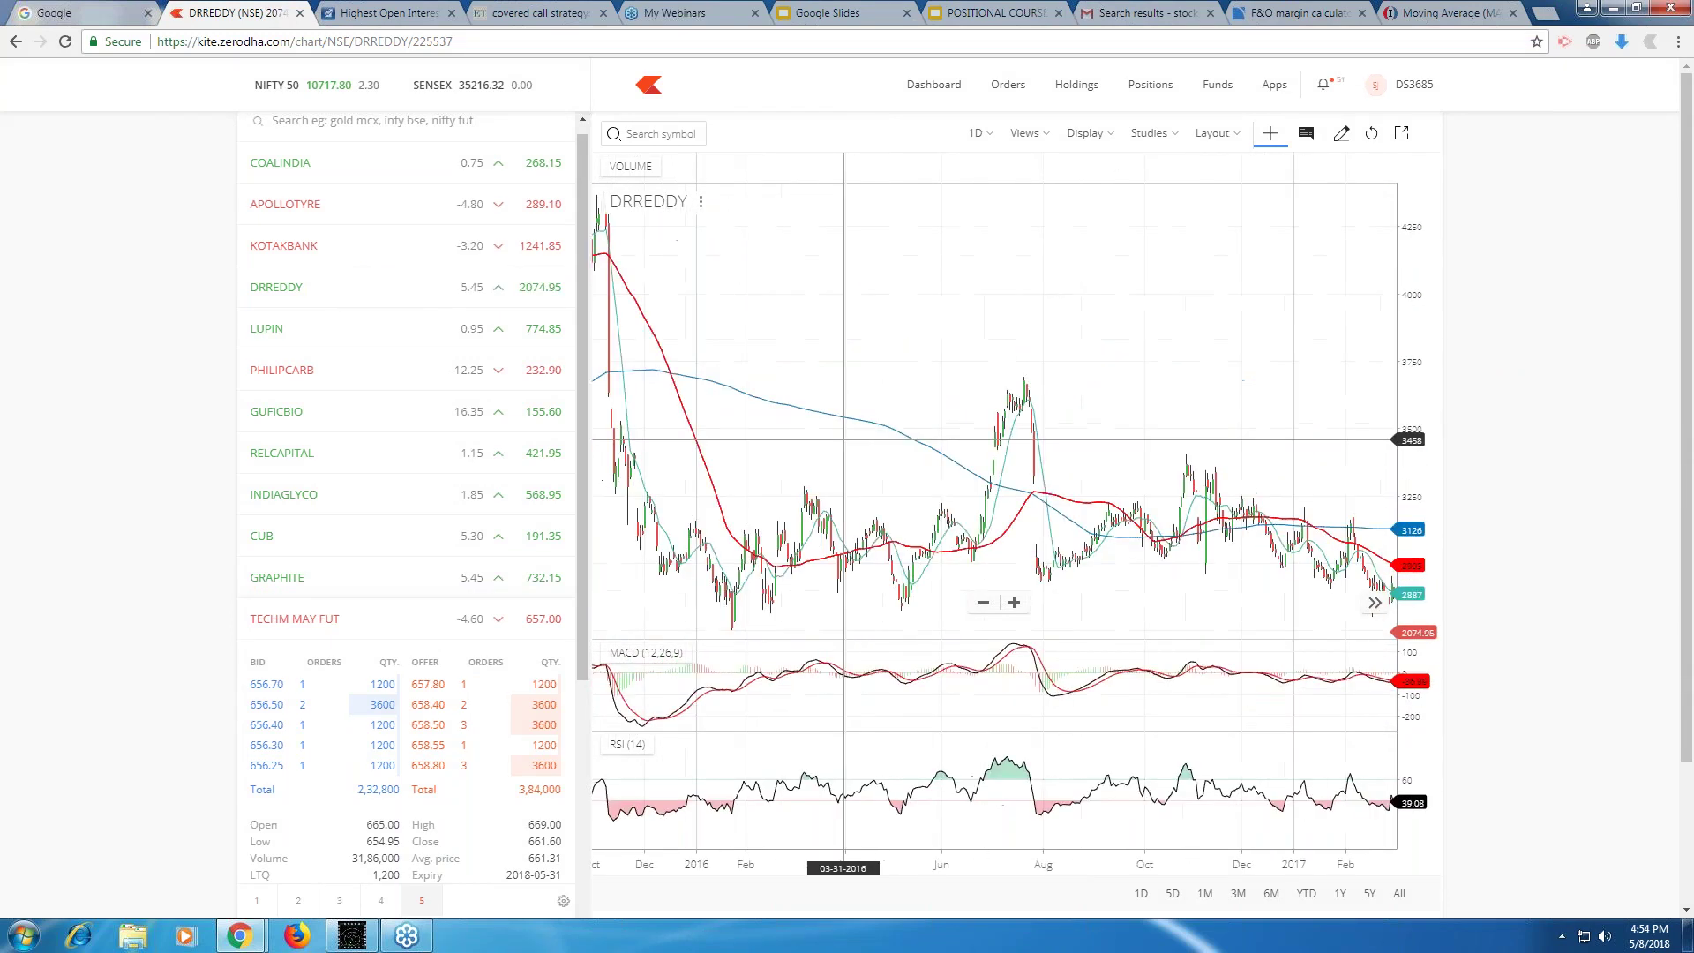
left_click_drag(843, 440, 1108, 439)
left_click_drag(776, 477, 976, 476)
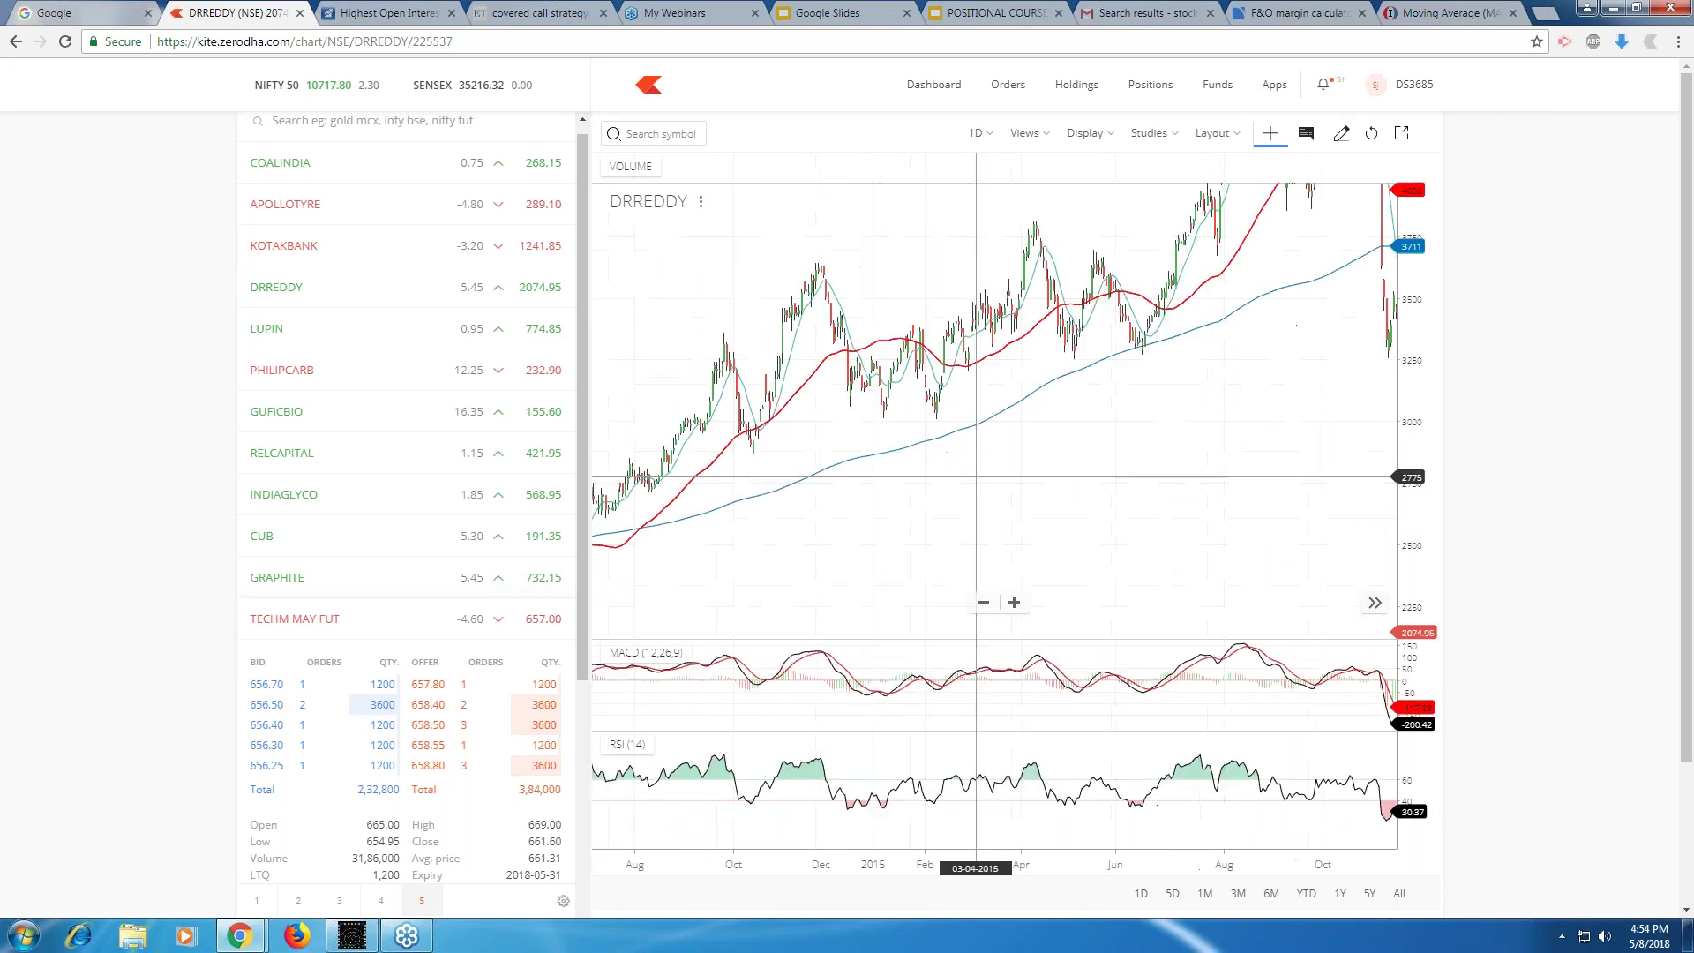
left_click_drag(700, 481, 905, 481)
scroll(905, 481, "down", 3)
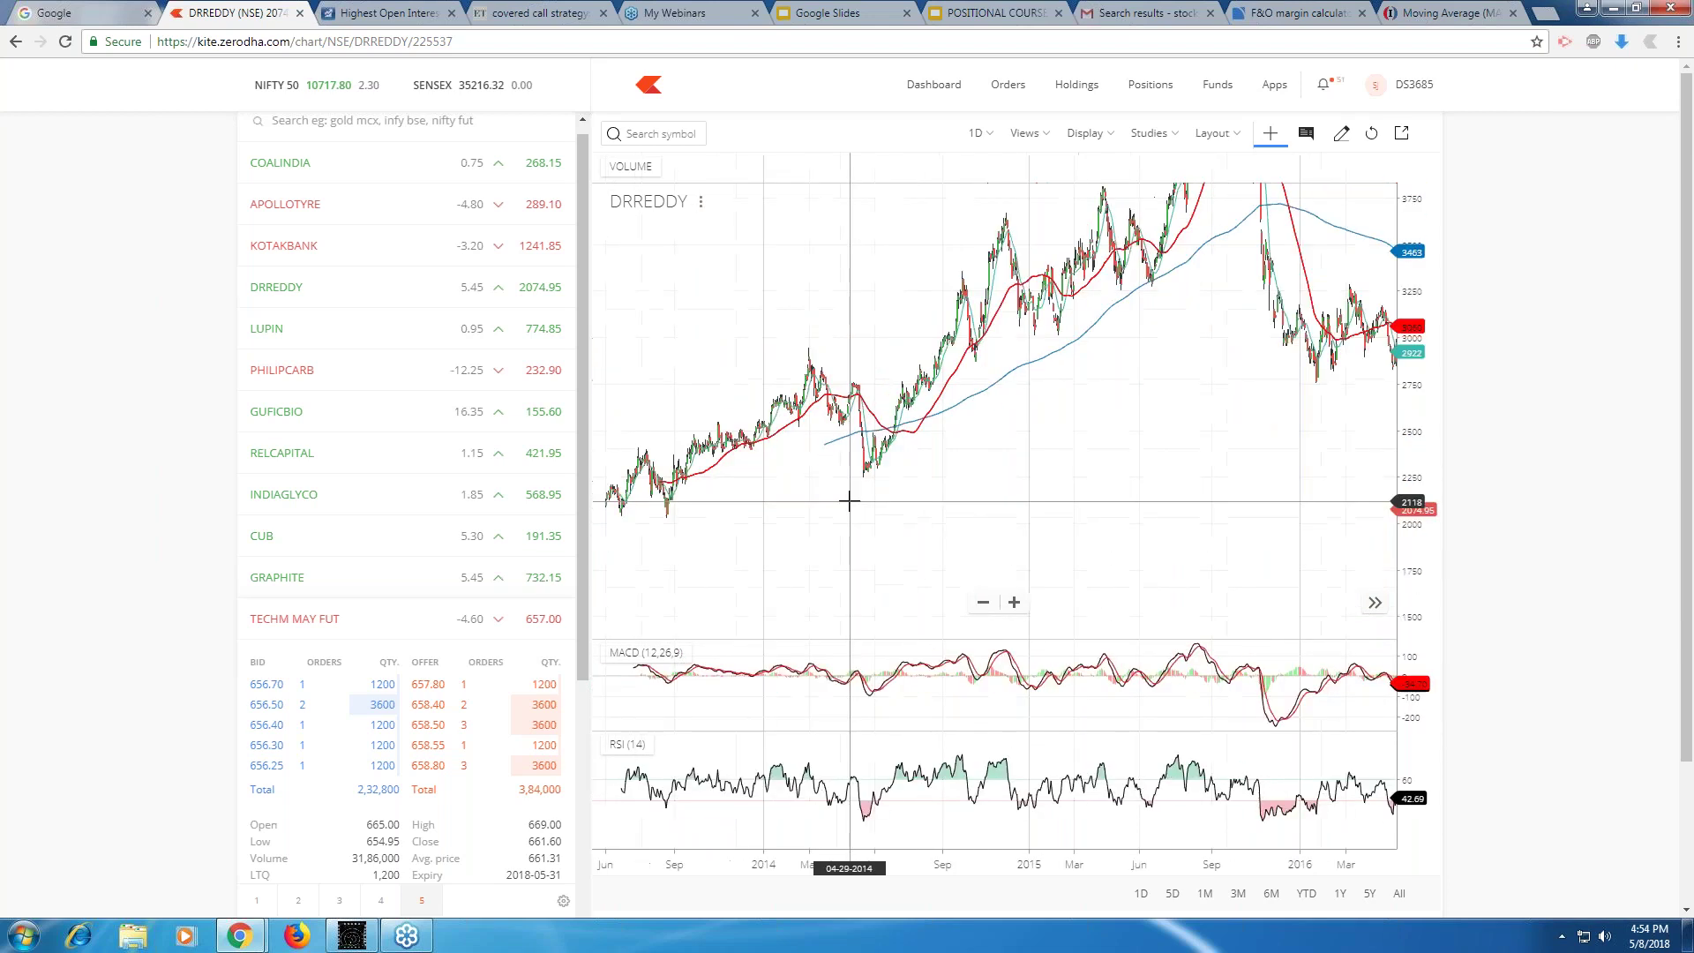
Examine the older DRREDDY price history from 2014 back to 2009 against the moving averages.
left_click_drag(1098, 370, 1201, 332)
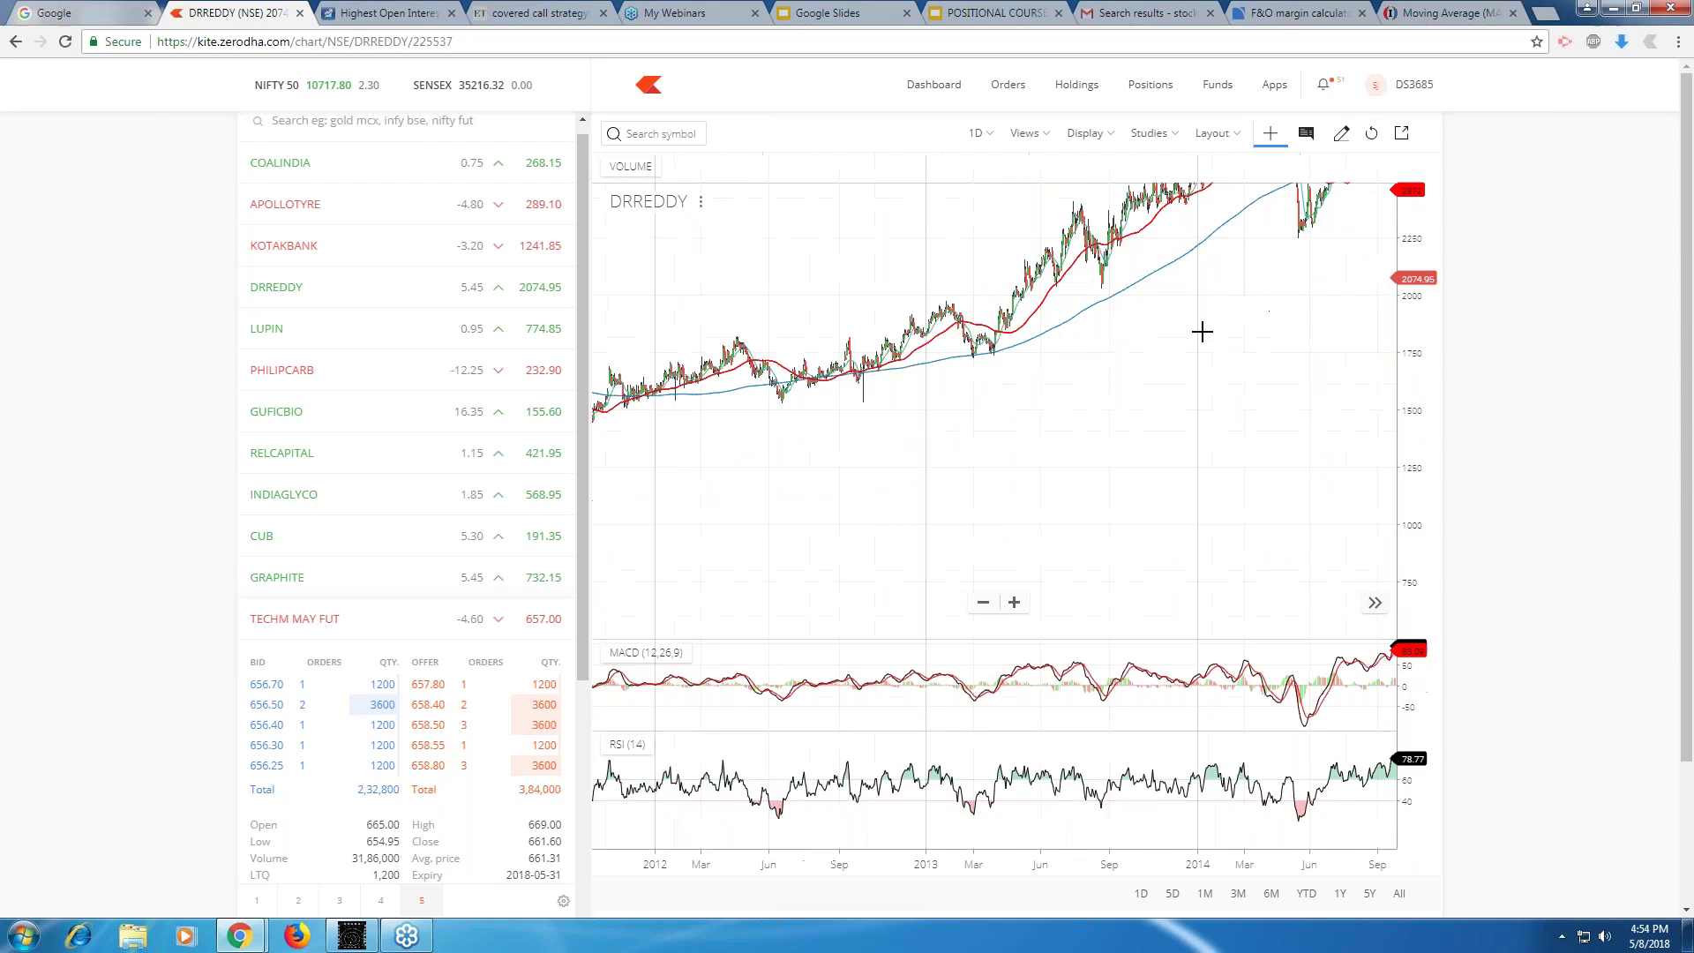
left_click_drag(768, 402, 1170, 442)
scroll(1043, 400, "up", 2)
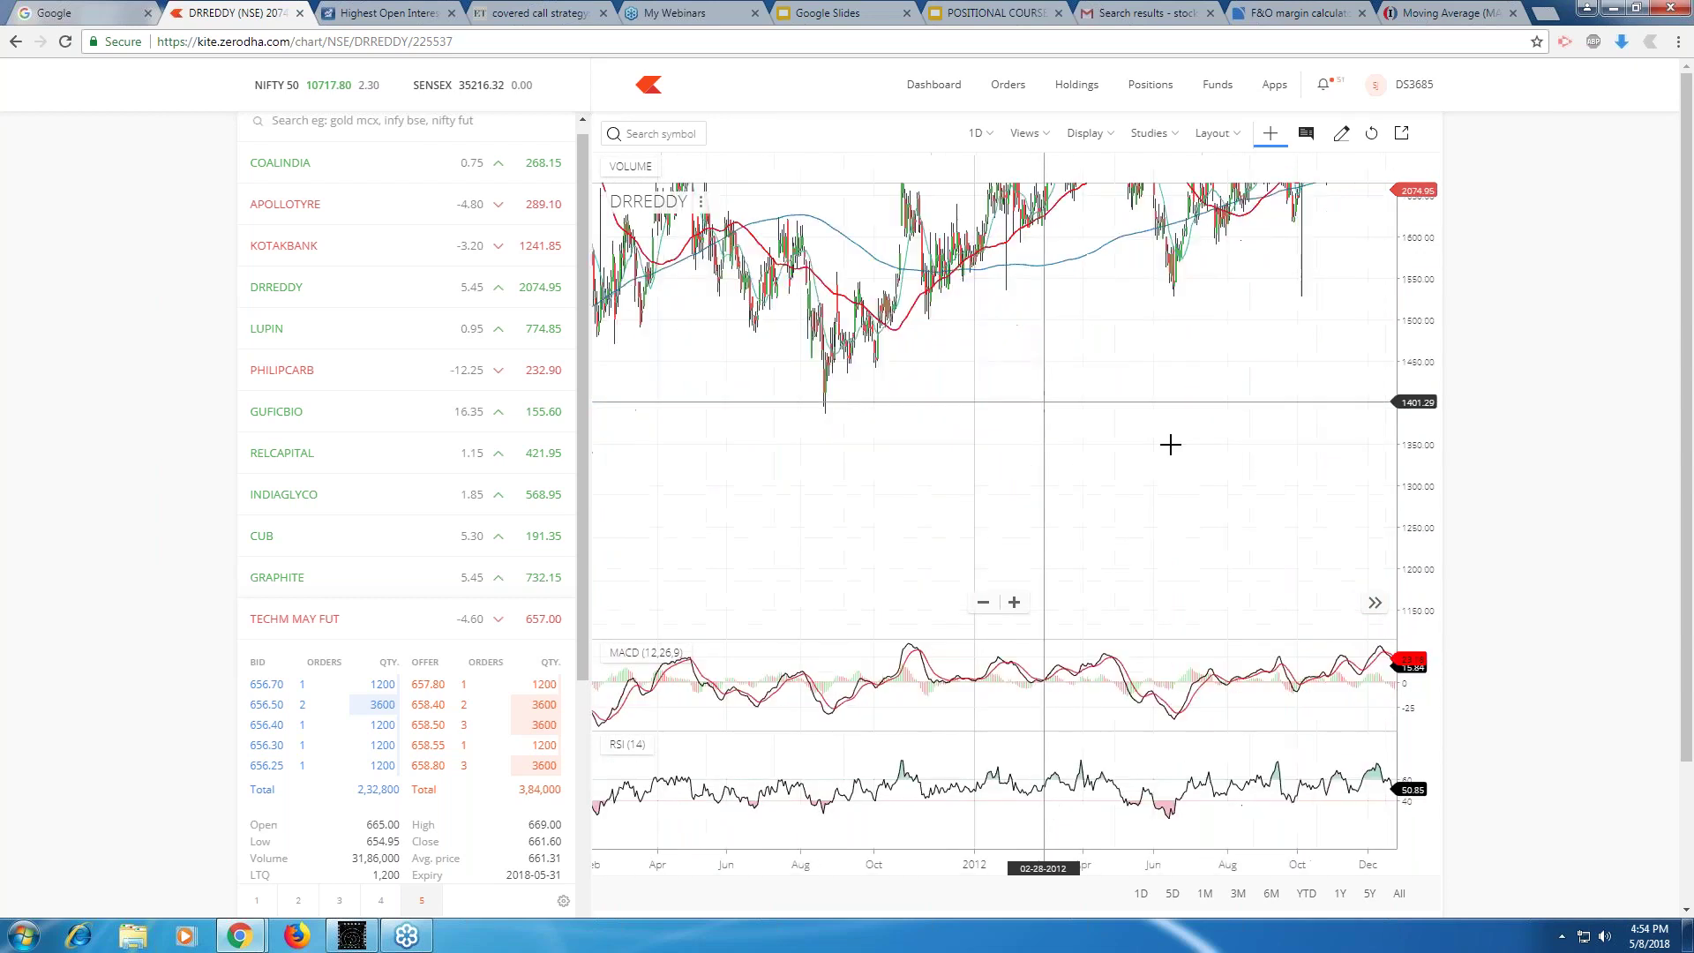
scroll(892, 364, "down", 3)
left_click_drag(892, 363, 1145, 448)
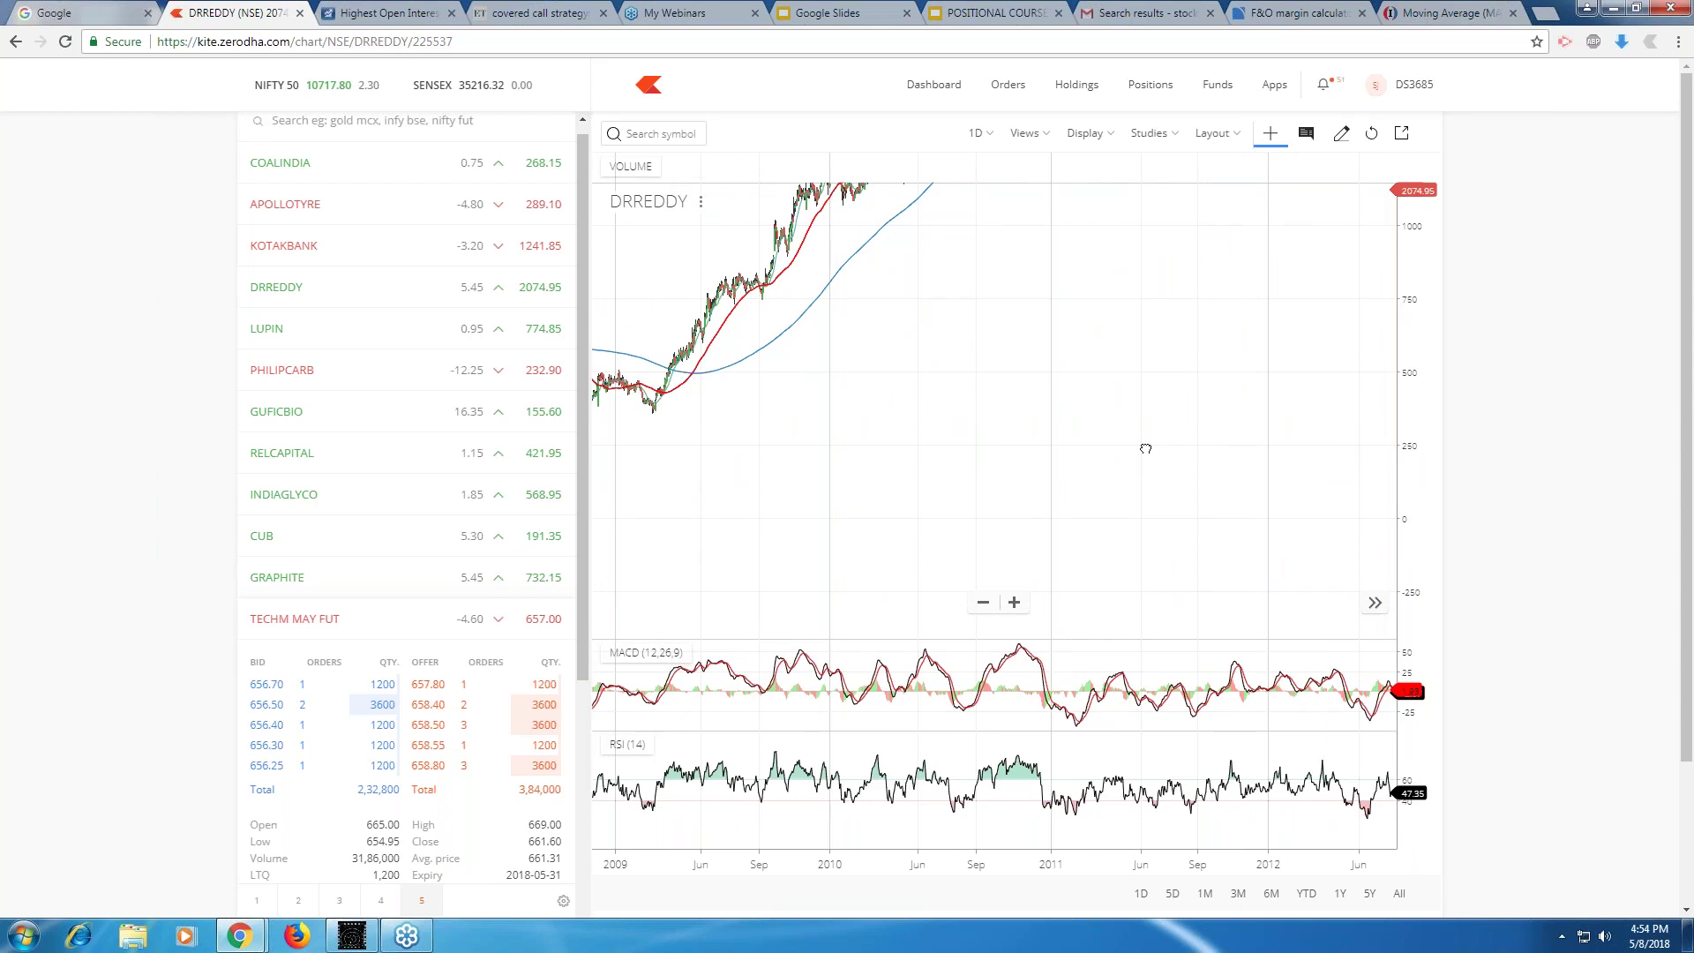
left_click_drag(1145, 449, 1133, 487)
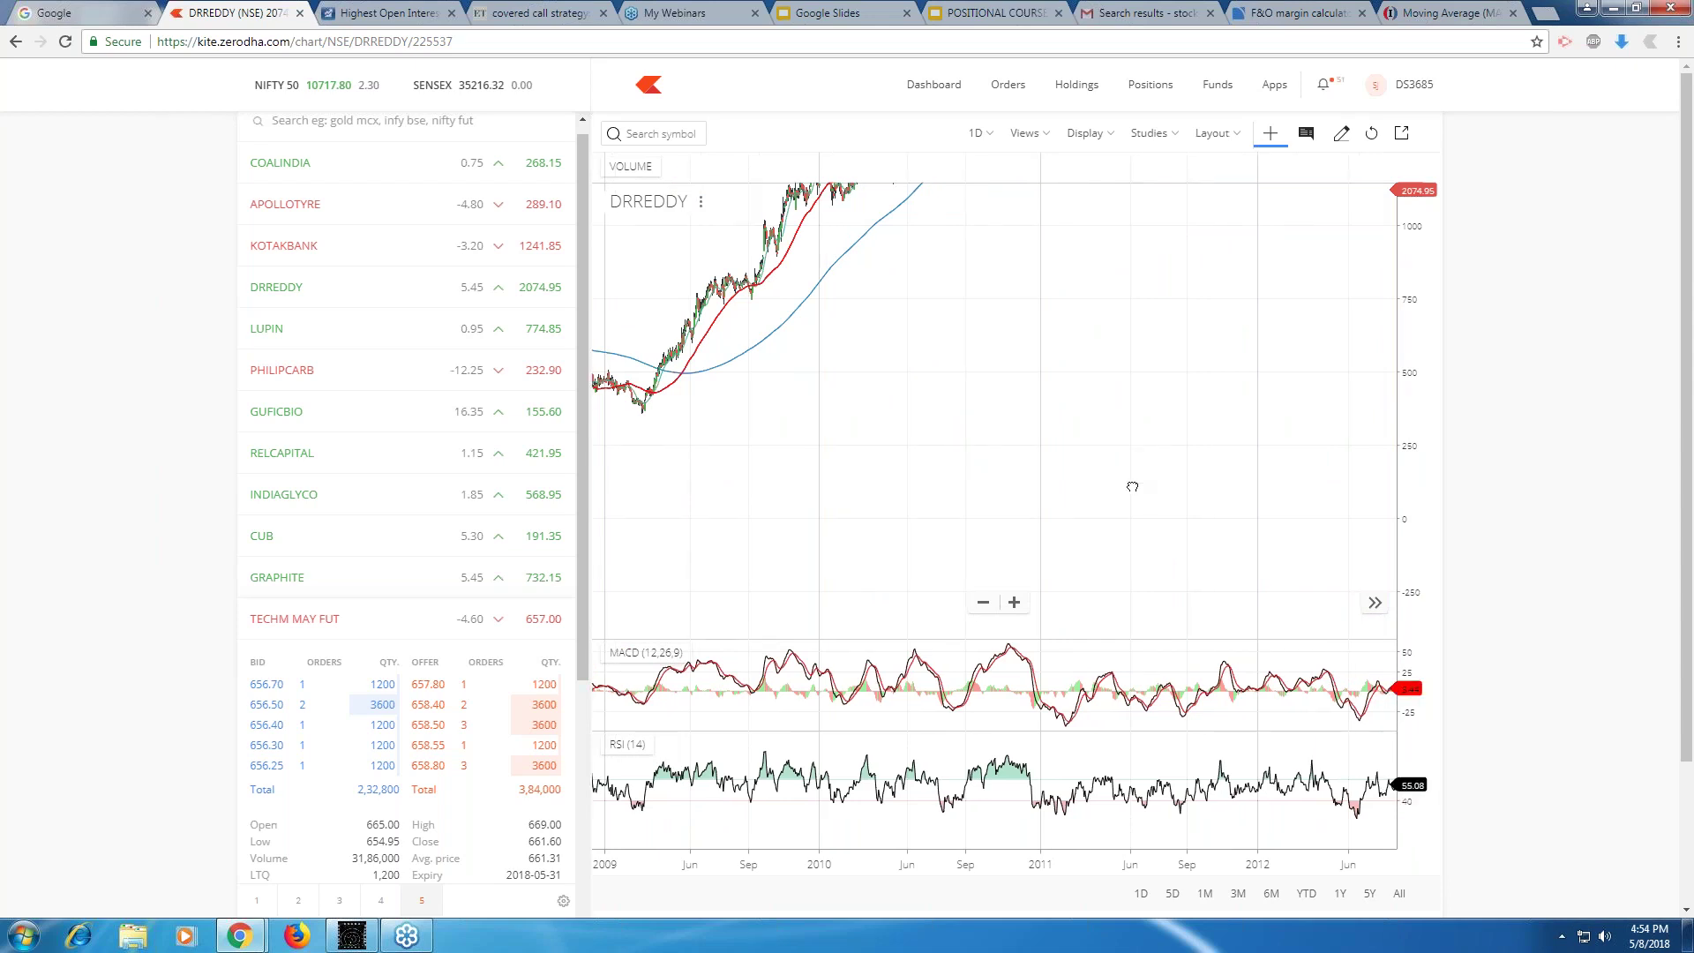
Inspect the individual DRREDDY candles from November 2011 to May 2013, comparing price with the 10, 50 and 200-period averages.
scroll(811, 474, "up", 5)
scroll(812, 474, "up", 4)
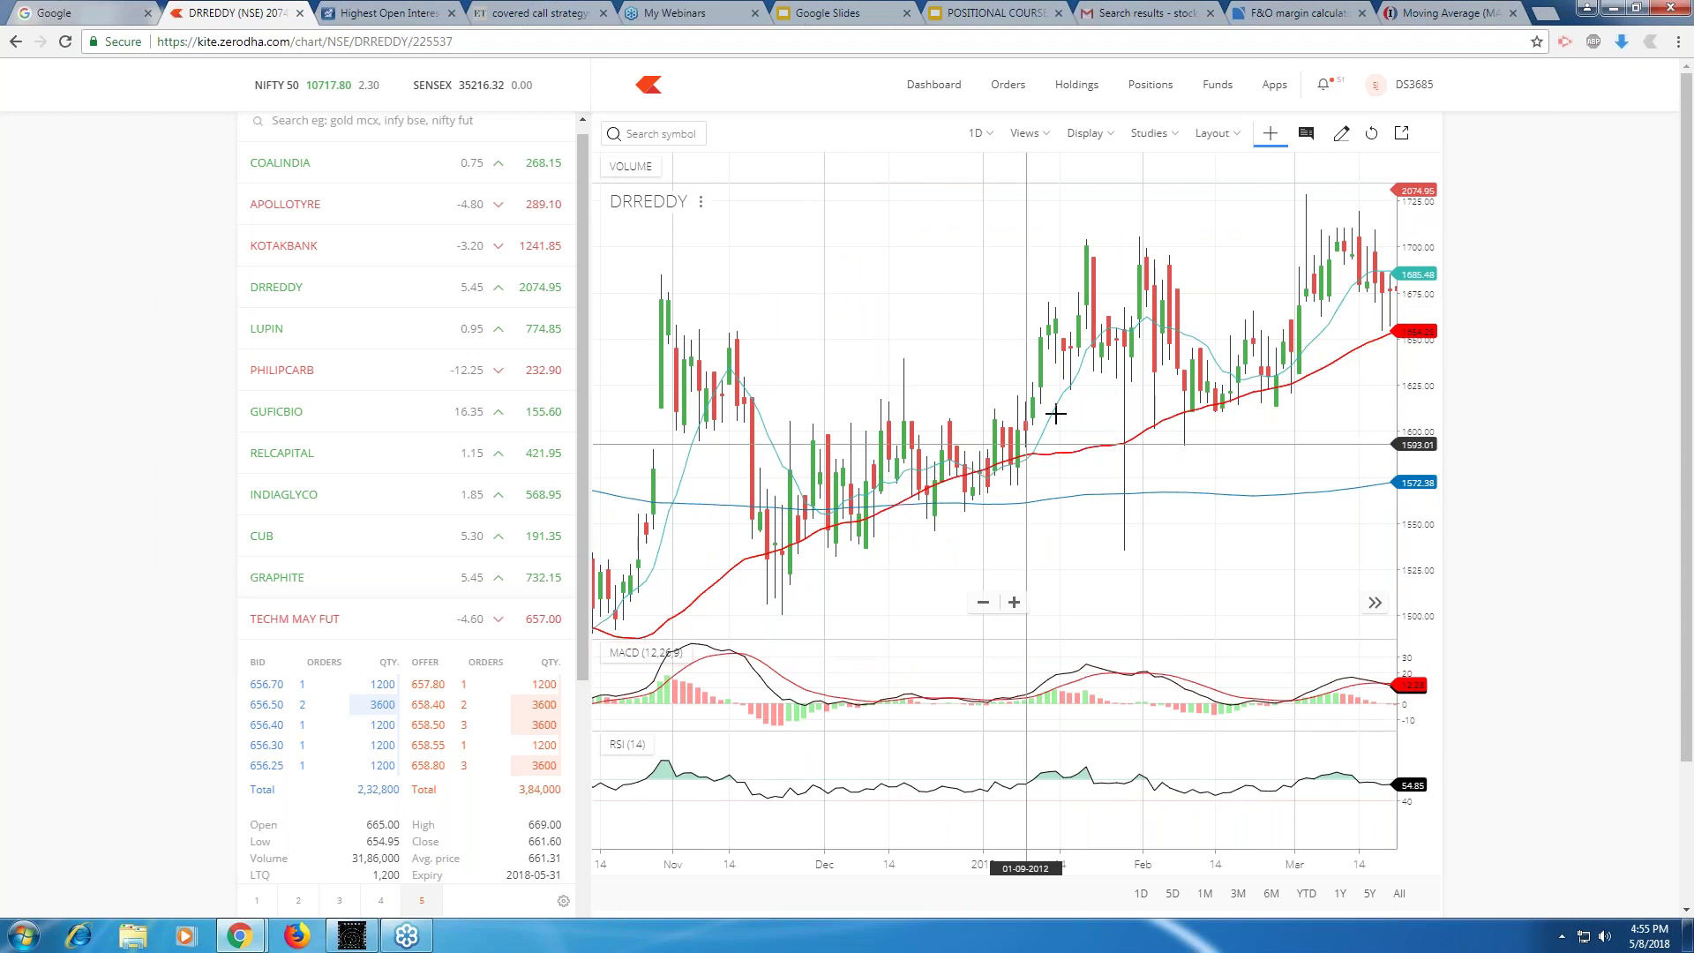
left_click_drag(1184, 486, 743, 520)
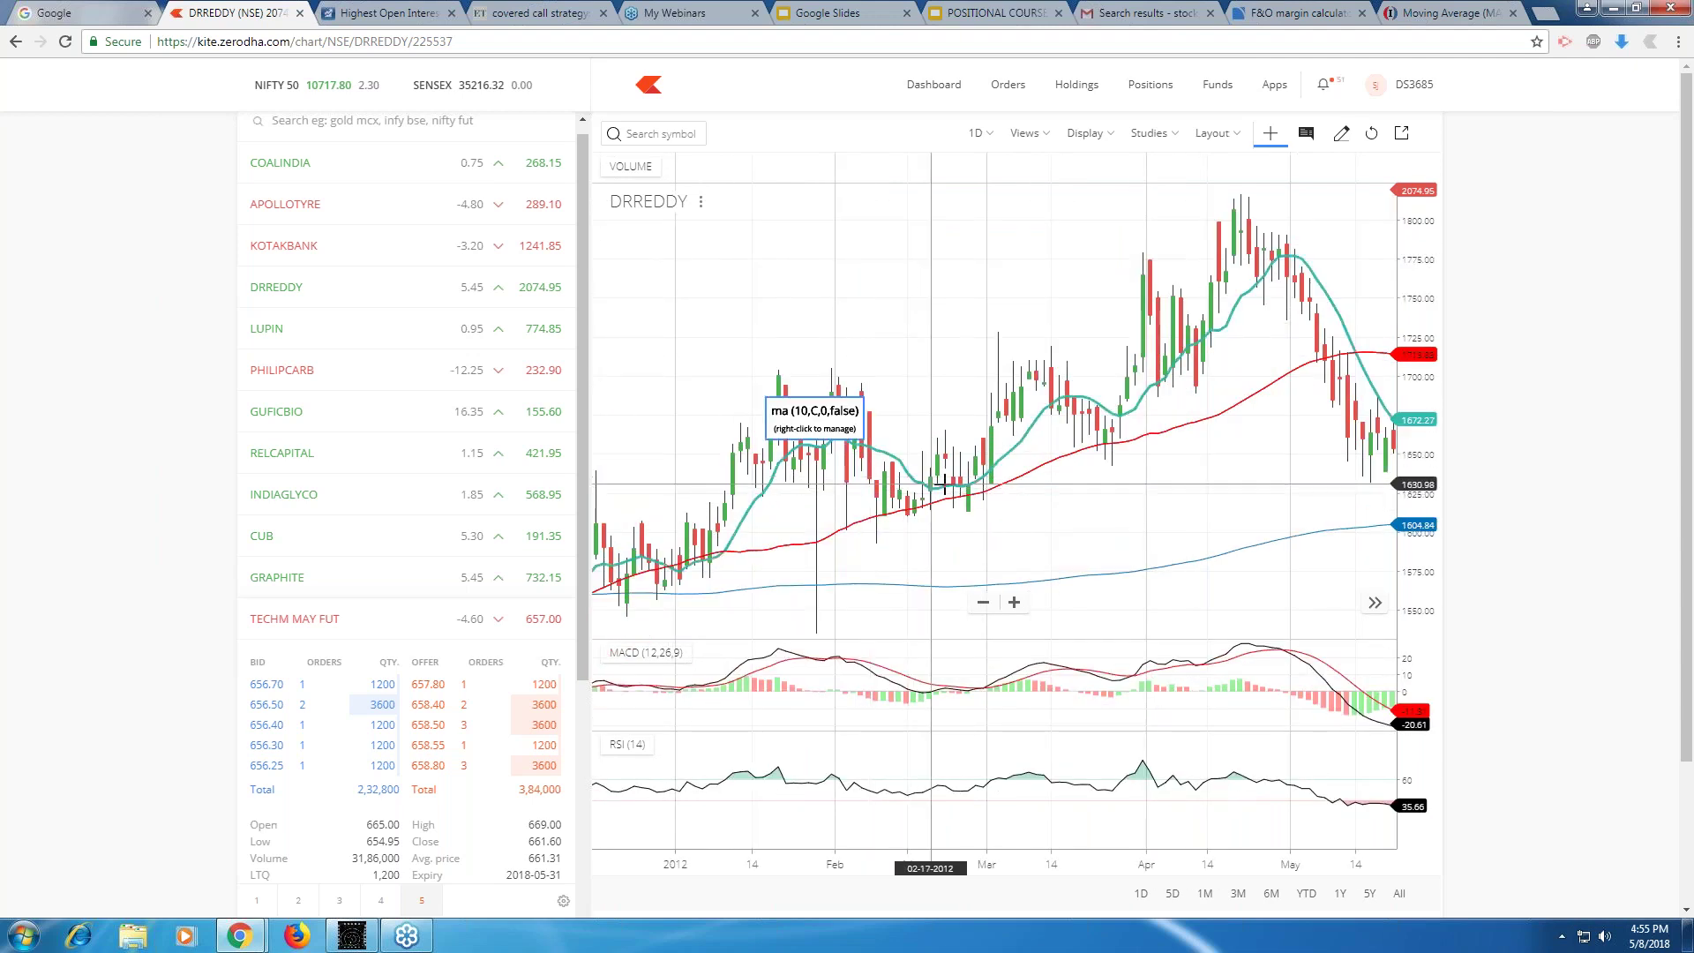
left_click_drag(1294, 401, 1157, 401)
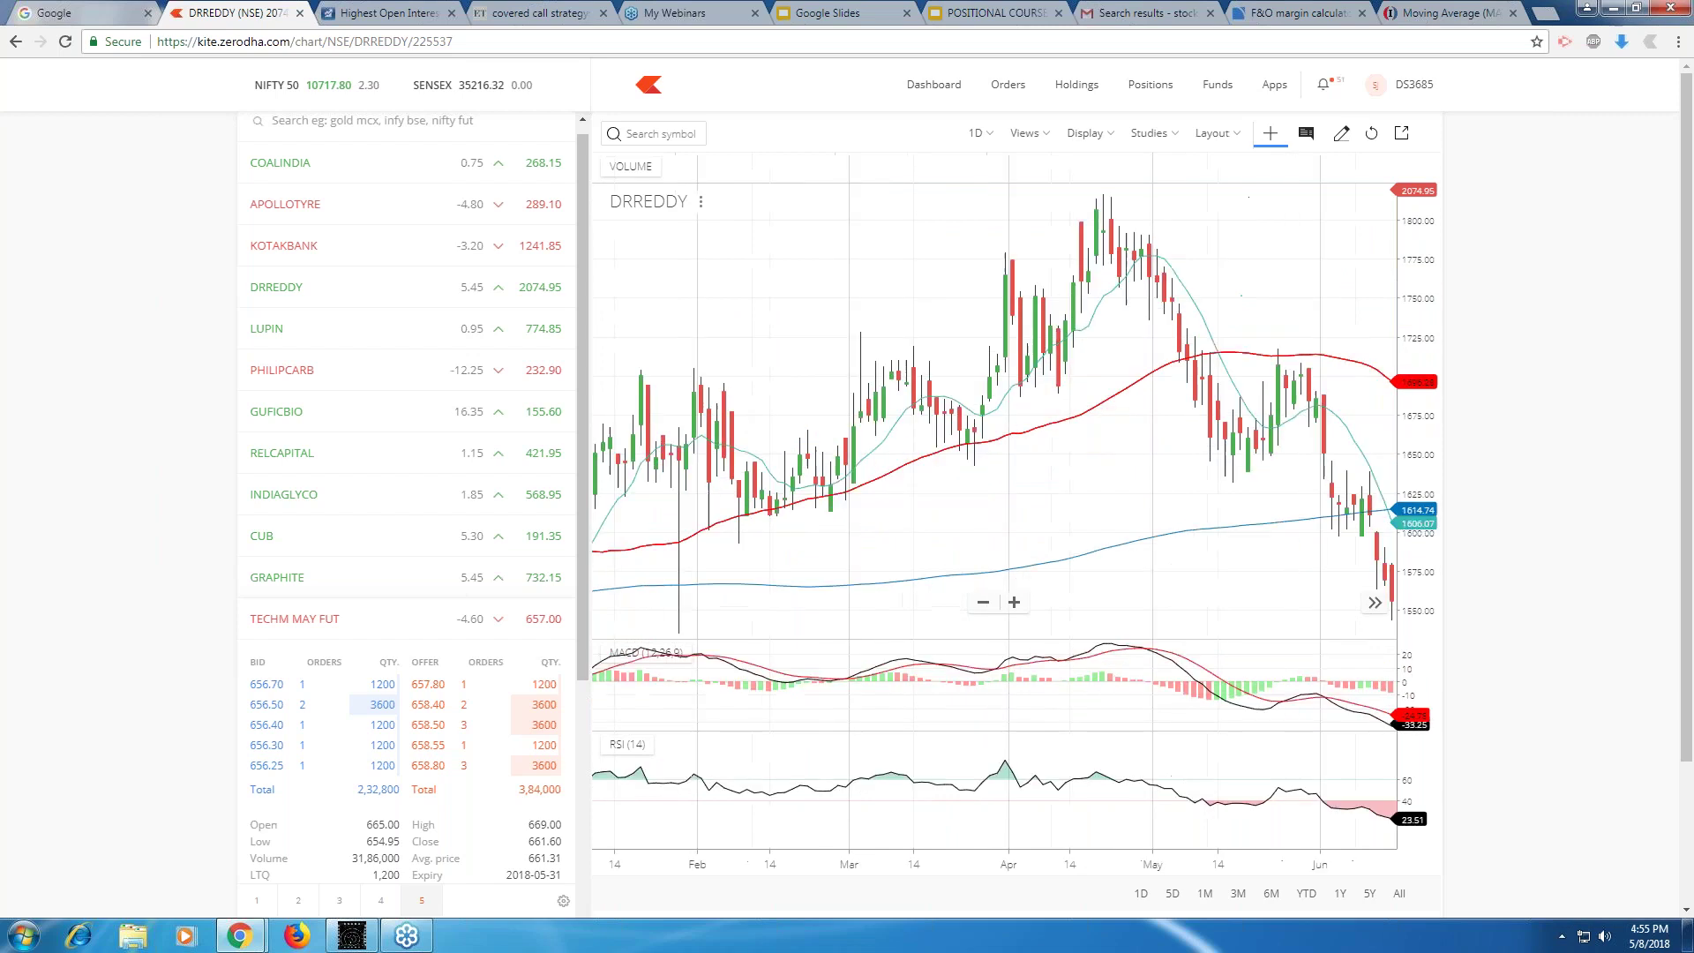
left_click_drag(1323, 401, 985, 412)
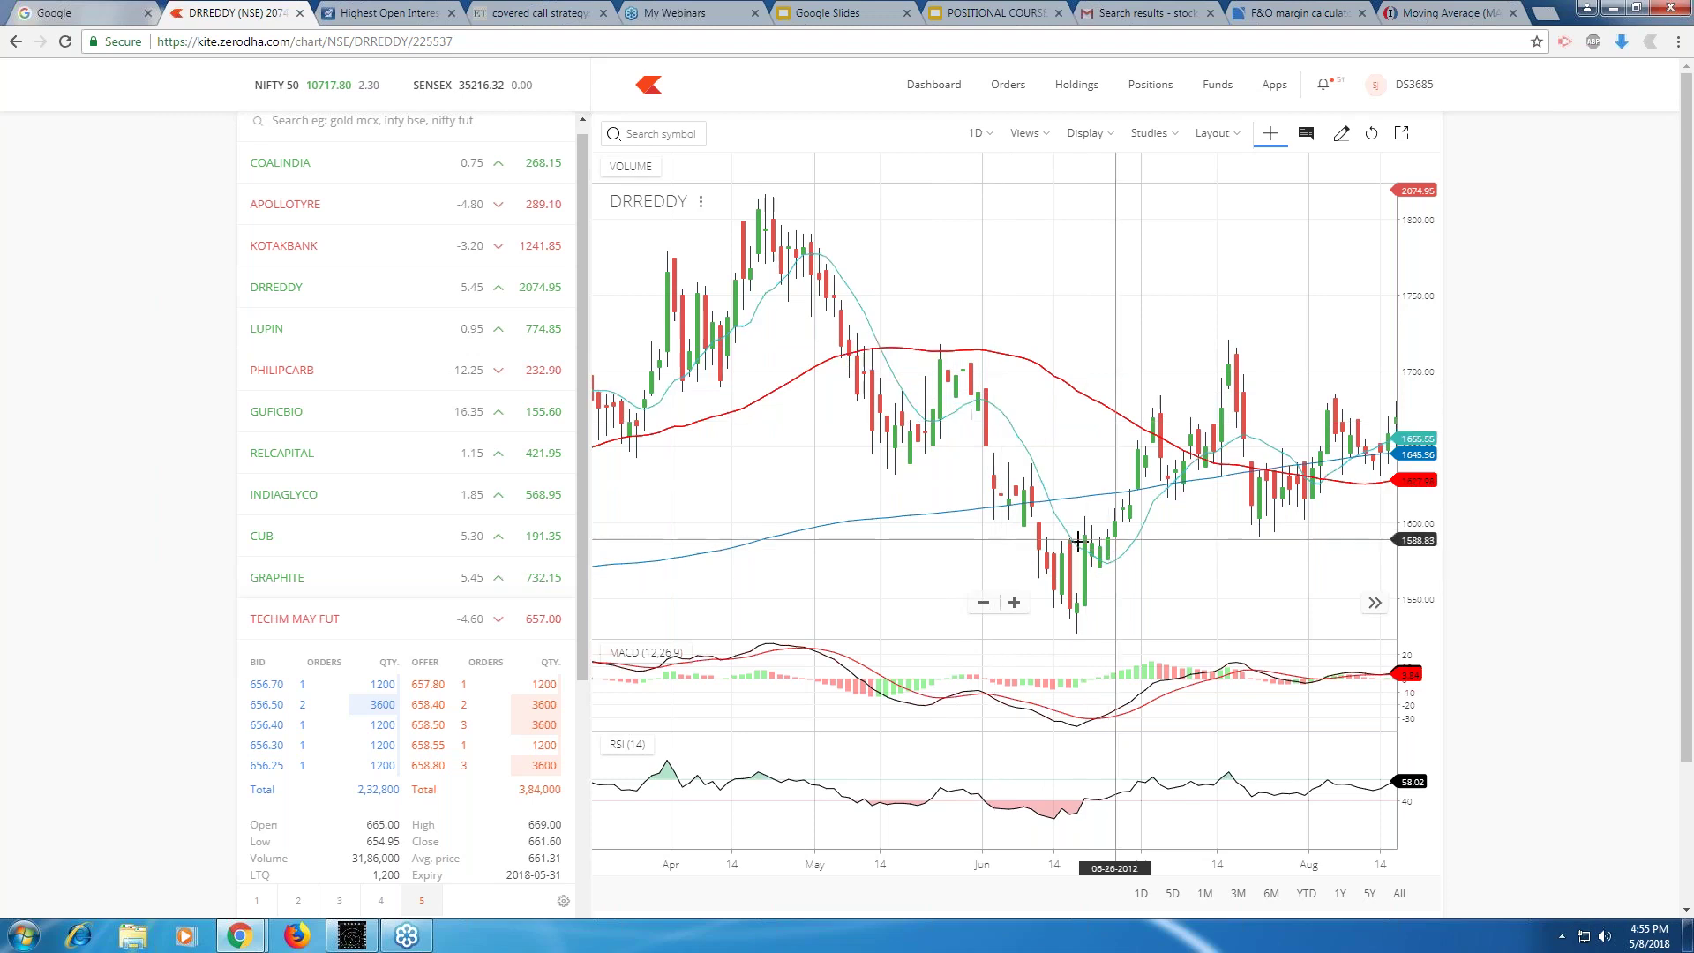
left_click_drag(1014, 456, 835, 456)
left_click_drag(1044, 557, 718, 557)
left_click_drag(1094, 558, 1137, 513)
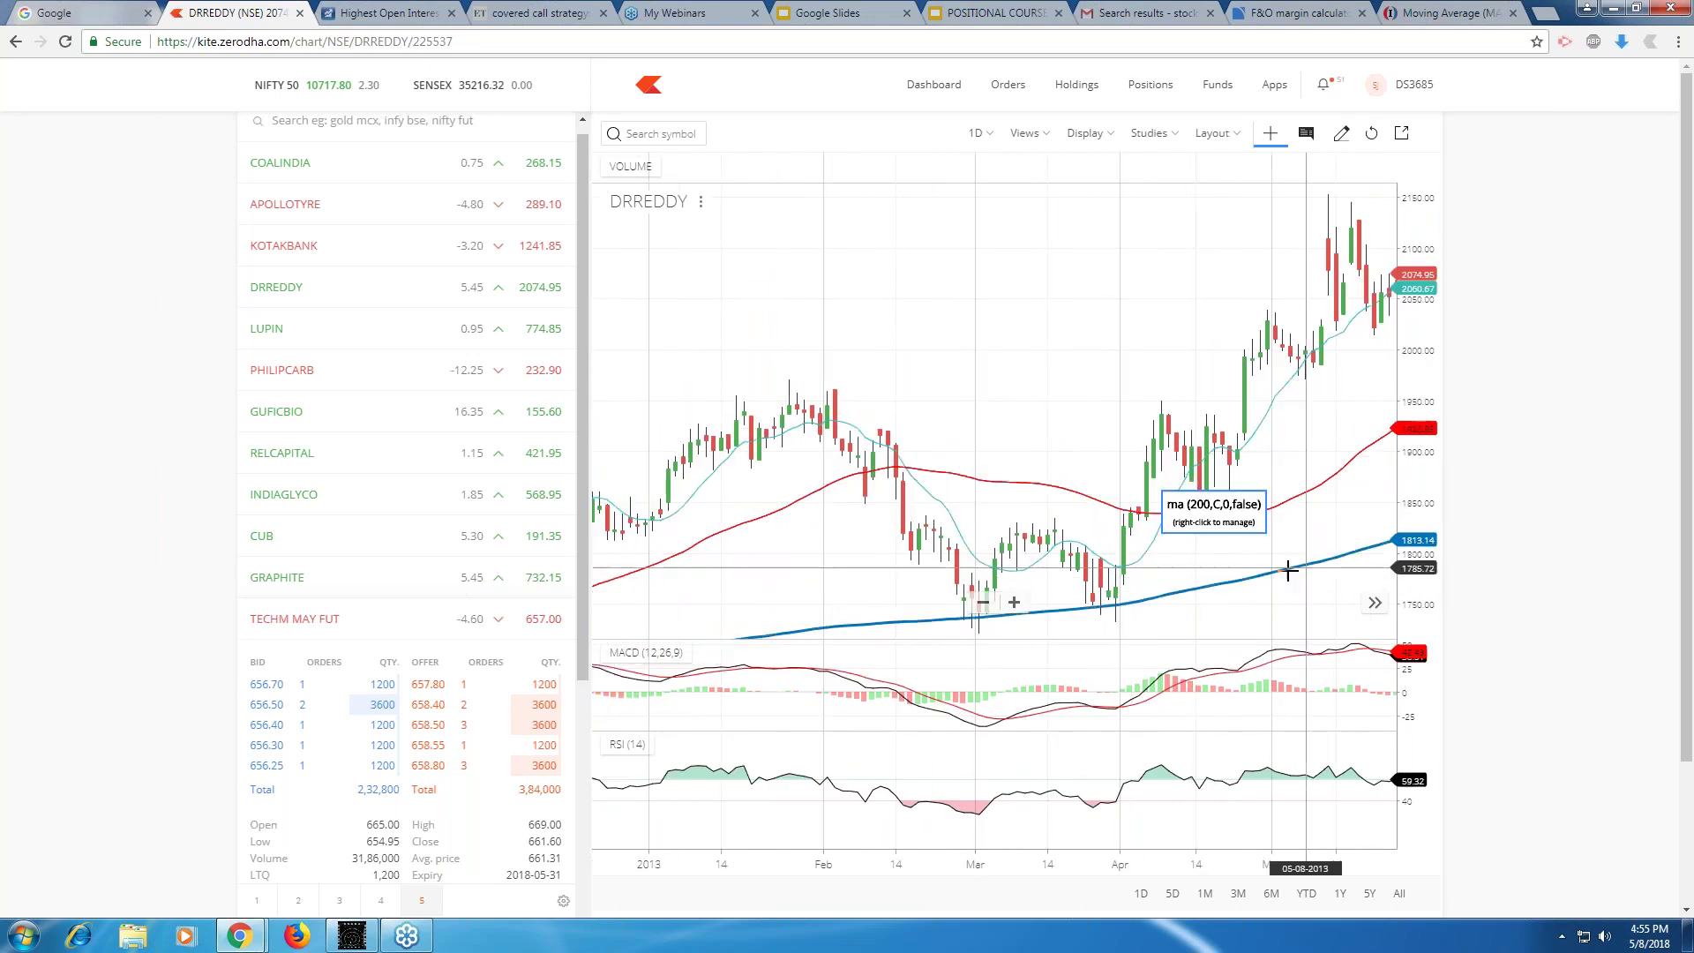
Follow the DRREDDY candles from May 2013 to July 2014, checking how price behaves around the 50 and 200-period averages.
left_click_drag(1250, 562, 719, 562)
left_click_drag(1348, 498, 696, 498)
left_click_drag(1123, 407, 828, 375)
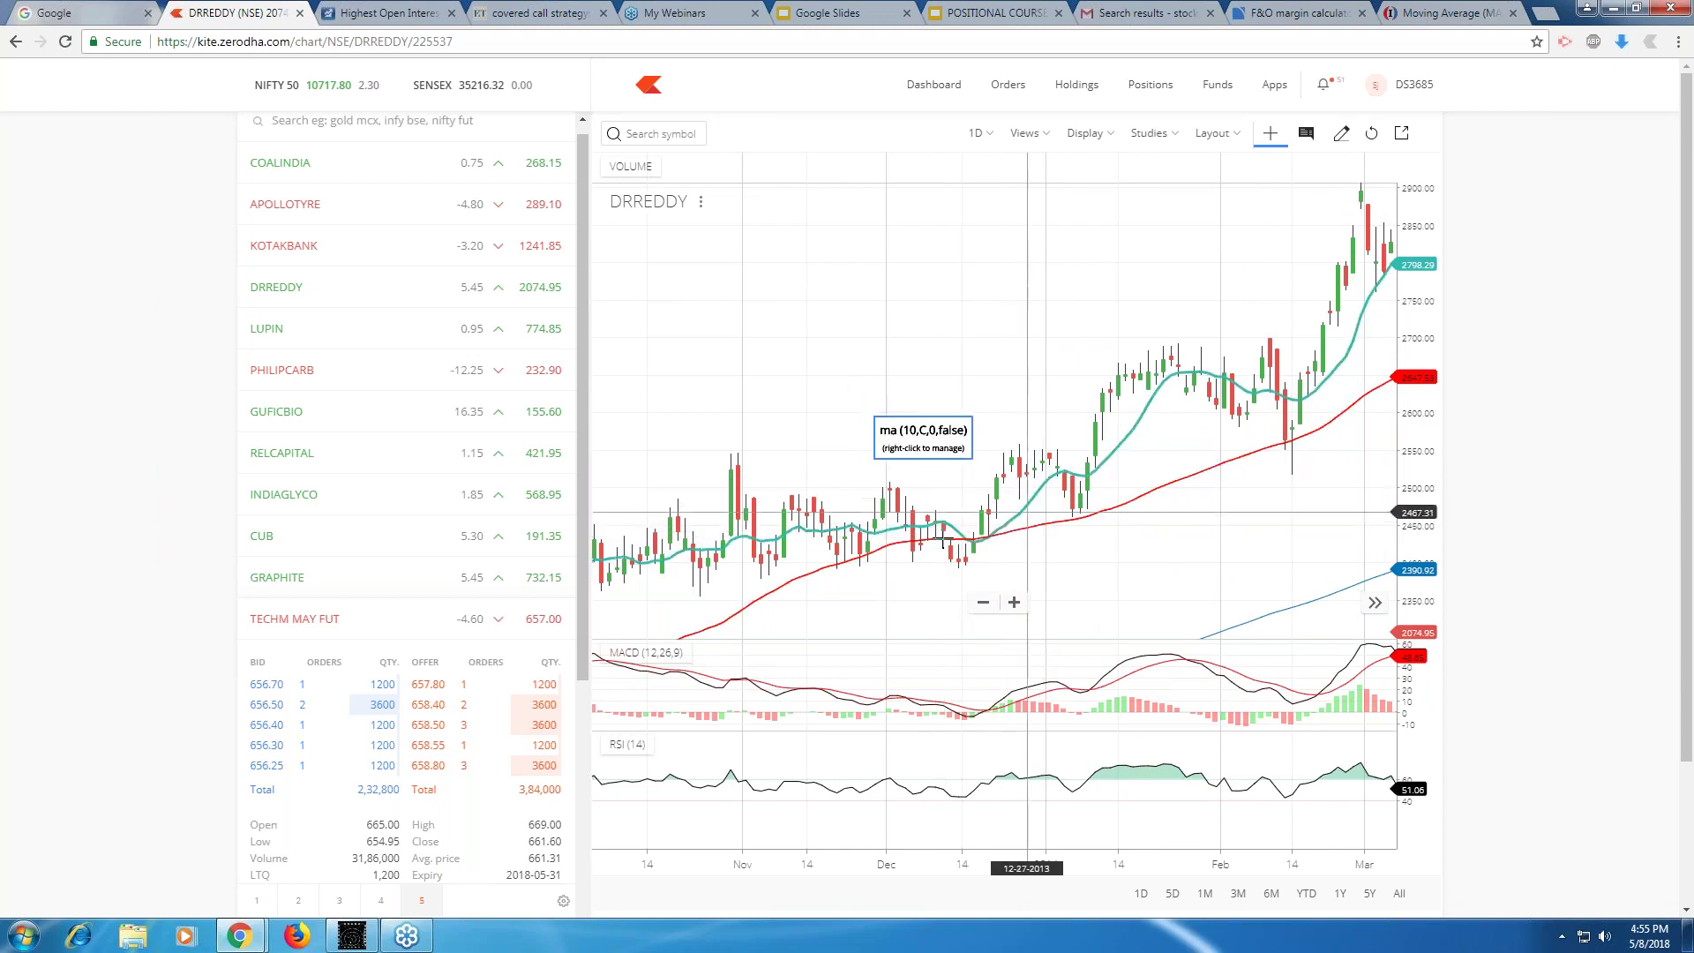
left_click_drag(1049, 511, 934, 509)
left_click_drag(1339, 493, 853, 492)
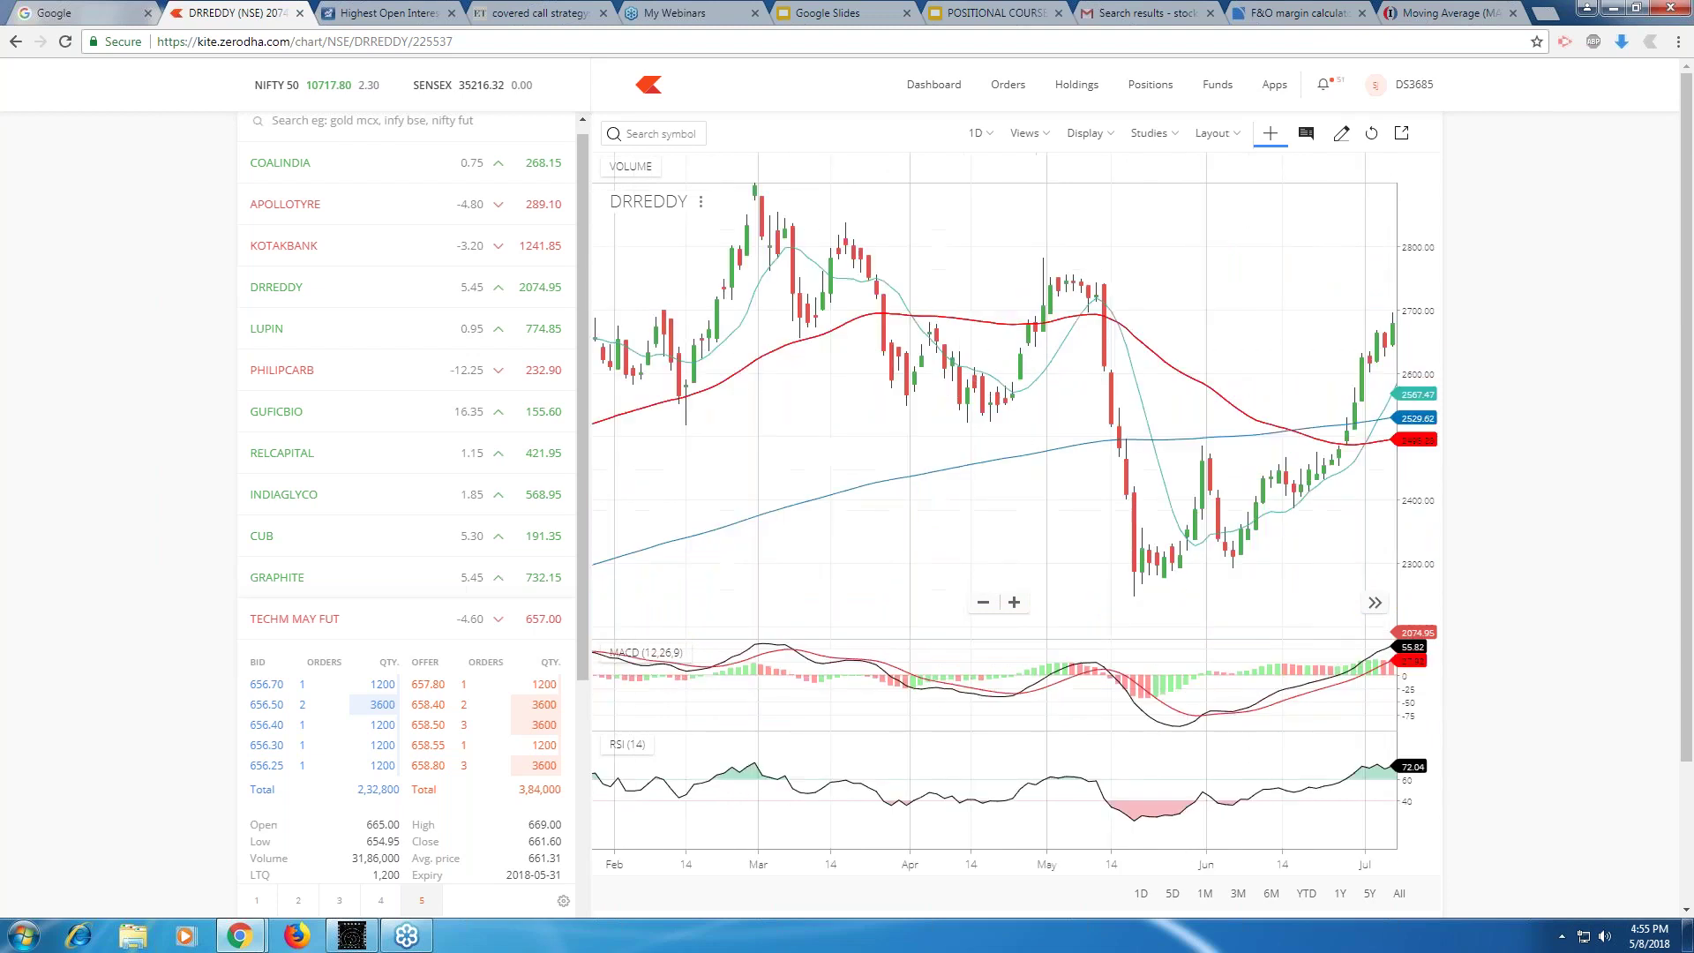
left_click_drag(617, 529, 953, 529)
Open the HDFCBANK chart from watchlist 3 and examine price around the 50-period average between September 2017 and March 2018.
left_click(332, 905)
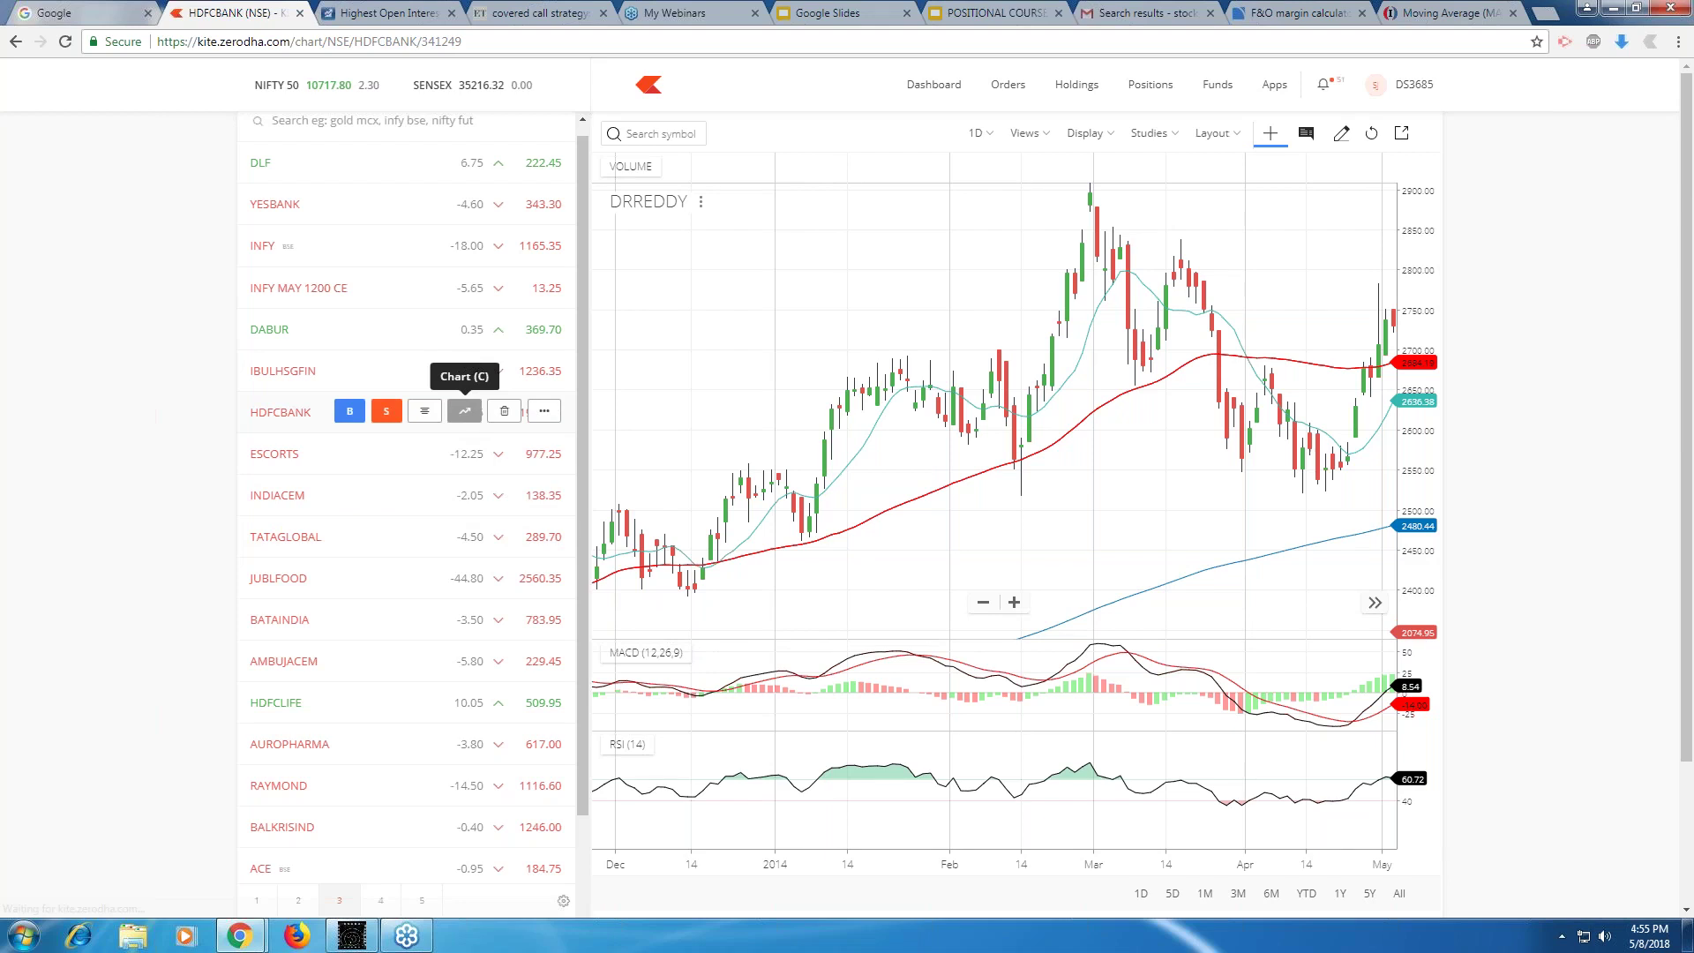
left_click(465, 412)
left_click_drag(953, 554, 1232, 404)
left_click_drag(721, 570, 937, 570)
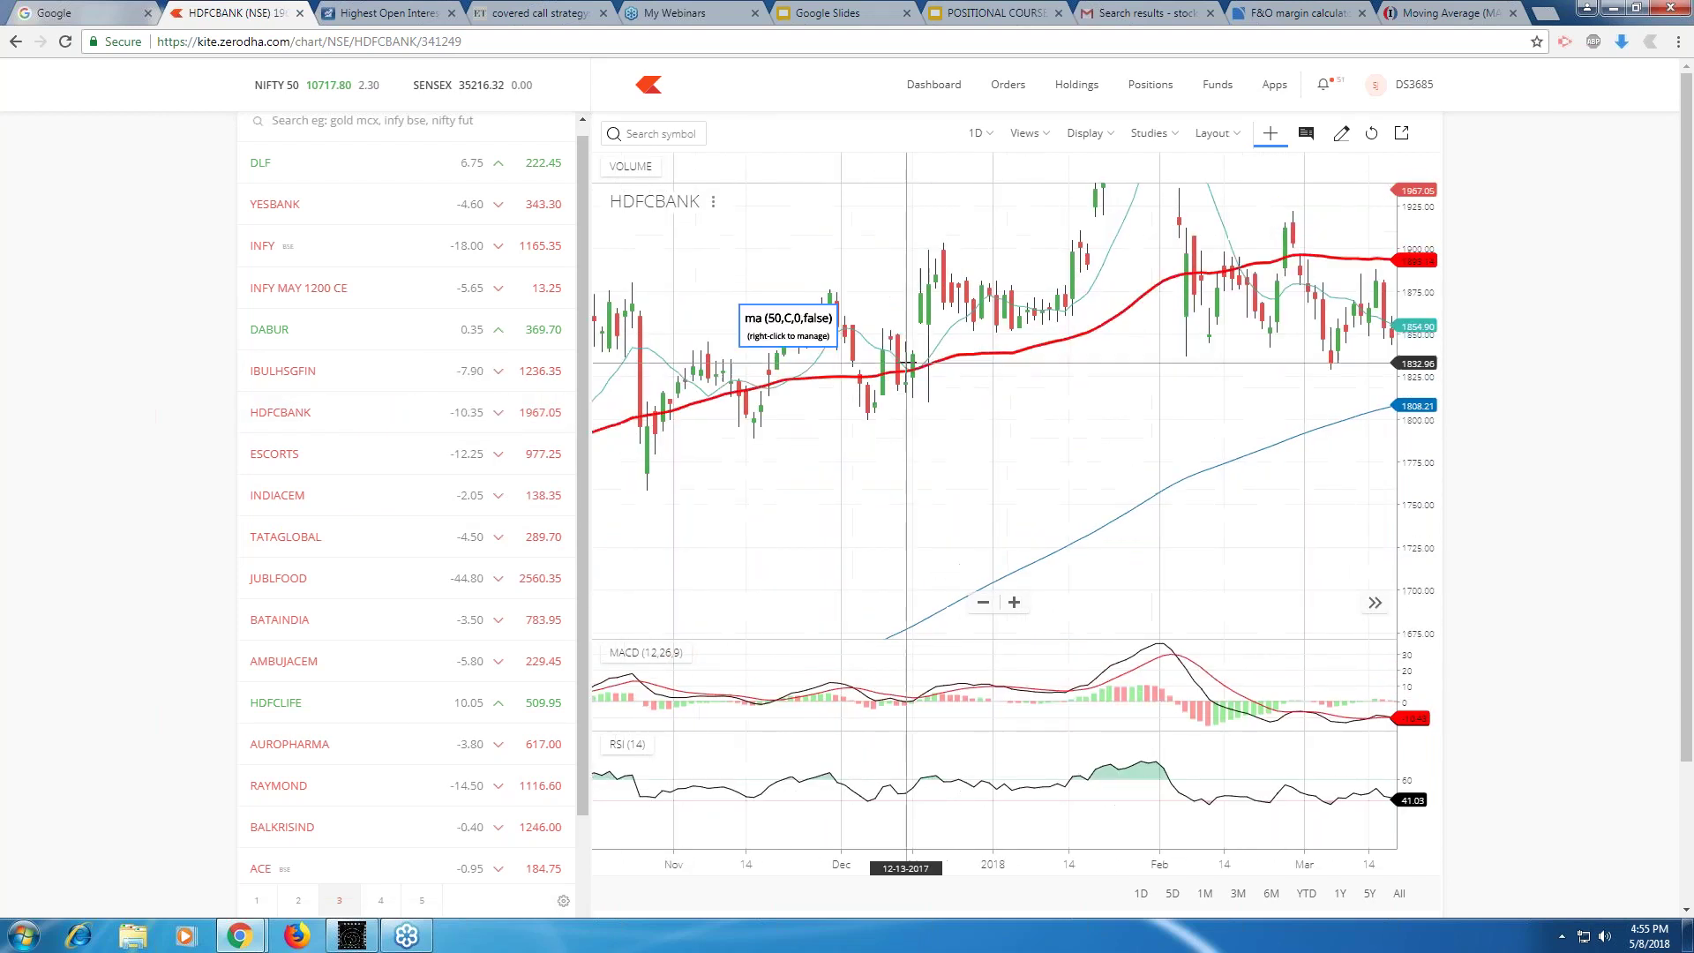
scroll(906, 363, "up", 3)
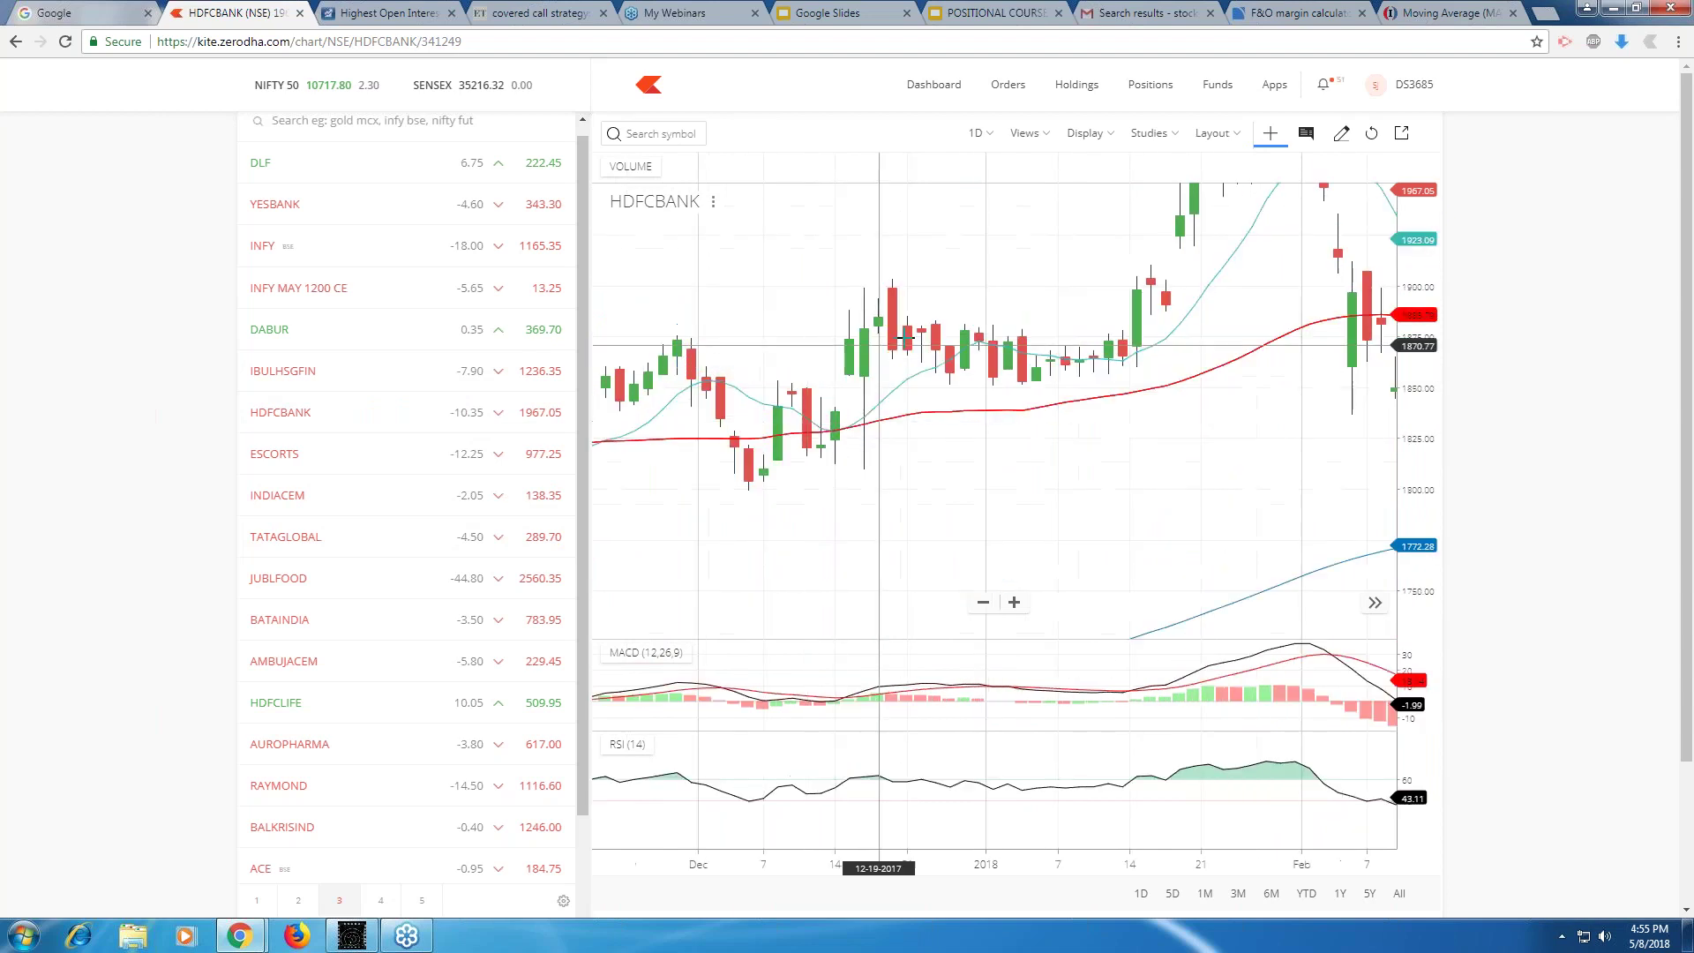
left_click_drag(857, 481, 1100, 481)
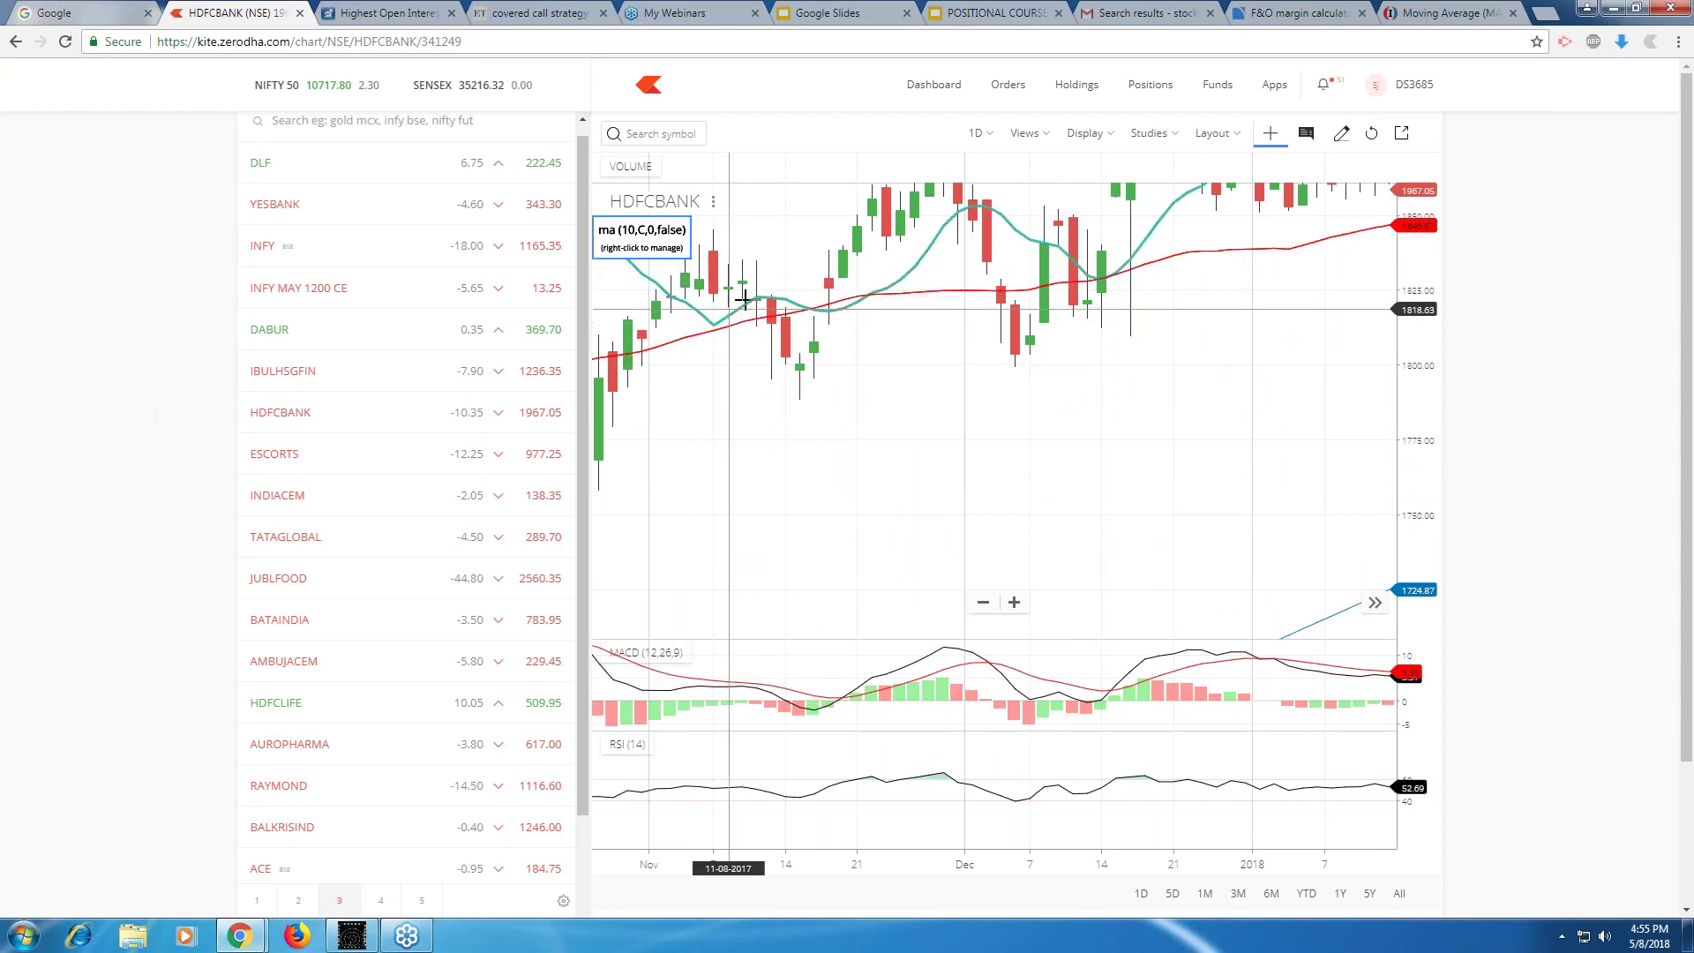
scroll(848, 386, "down", 2)
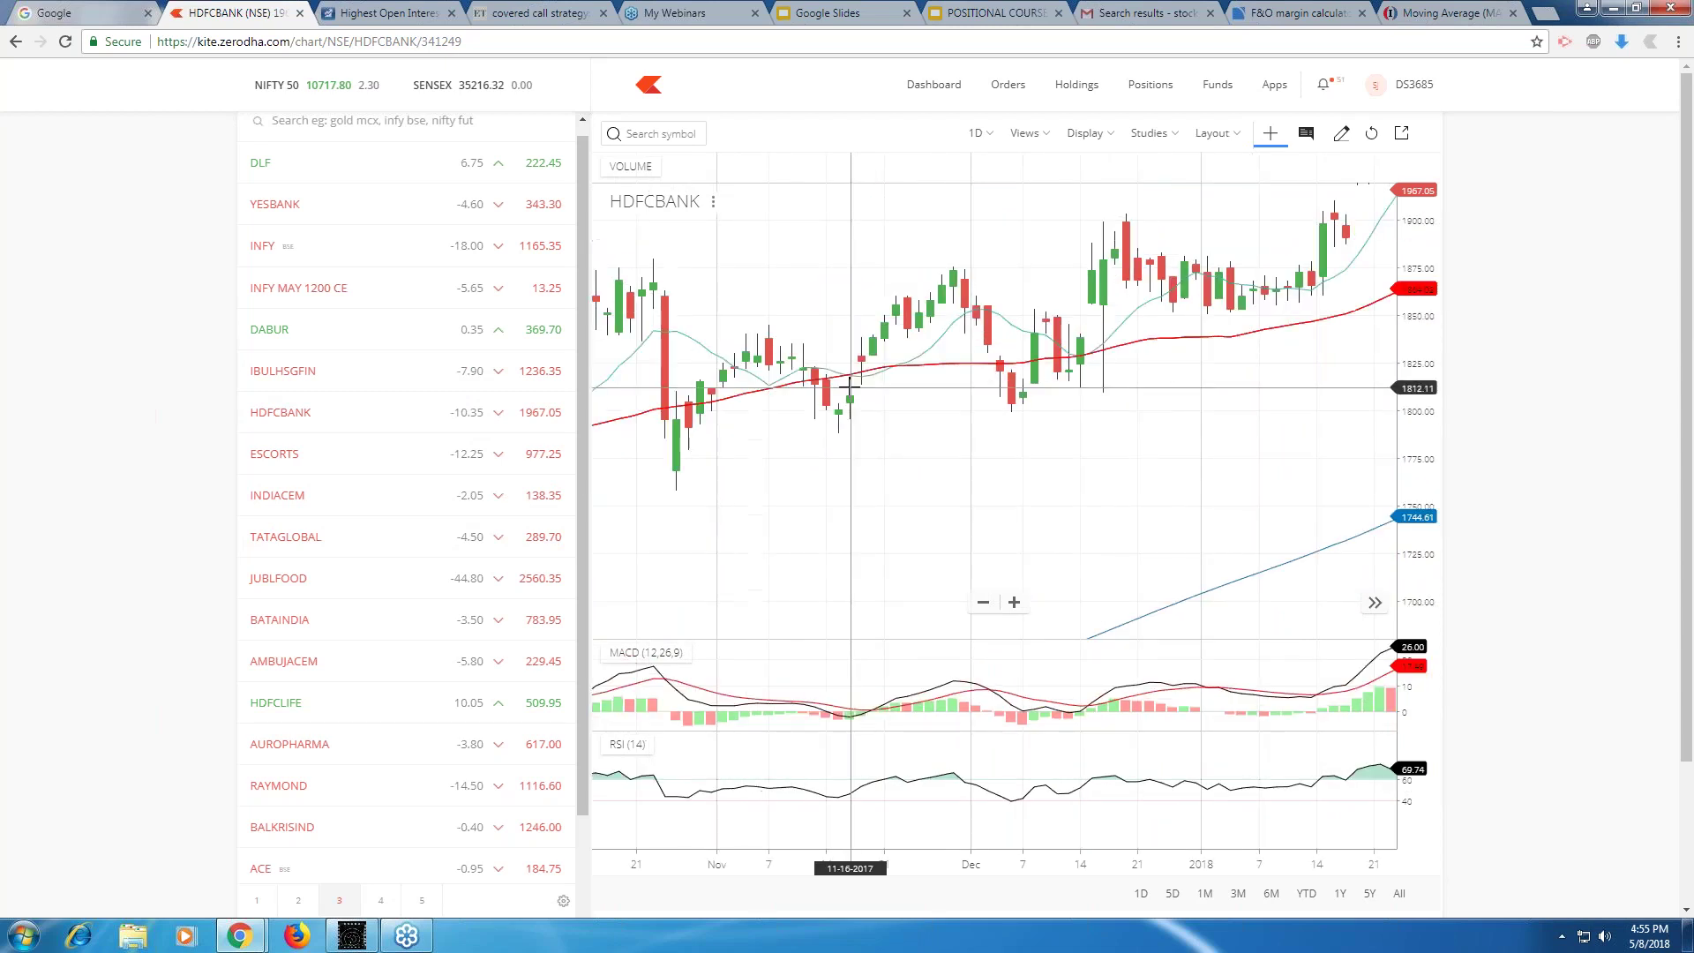
scroll(849, 386, "down", 3)
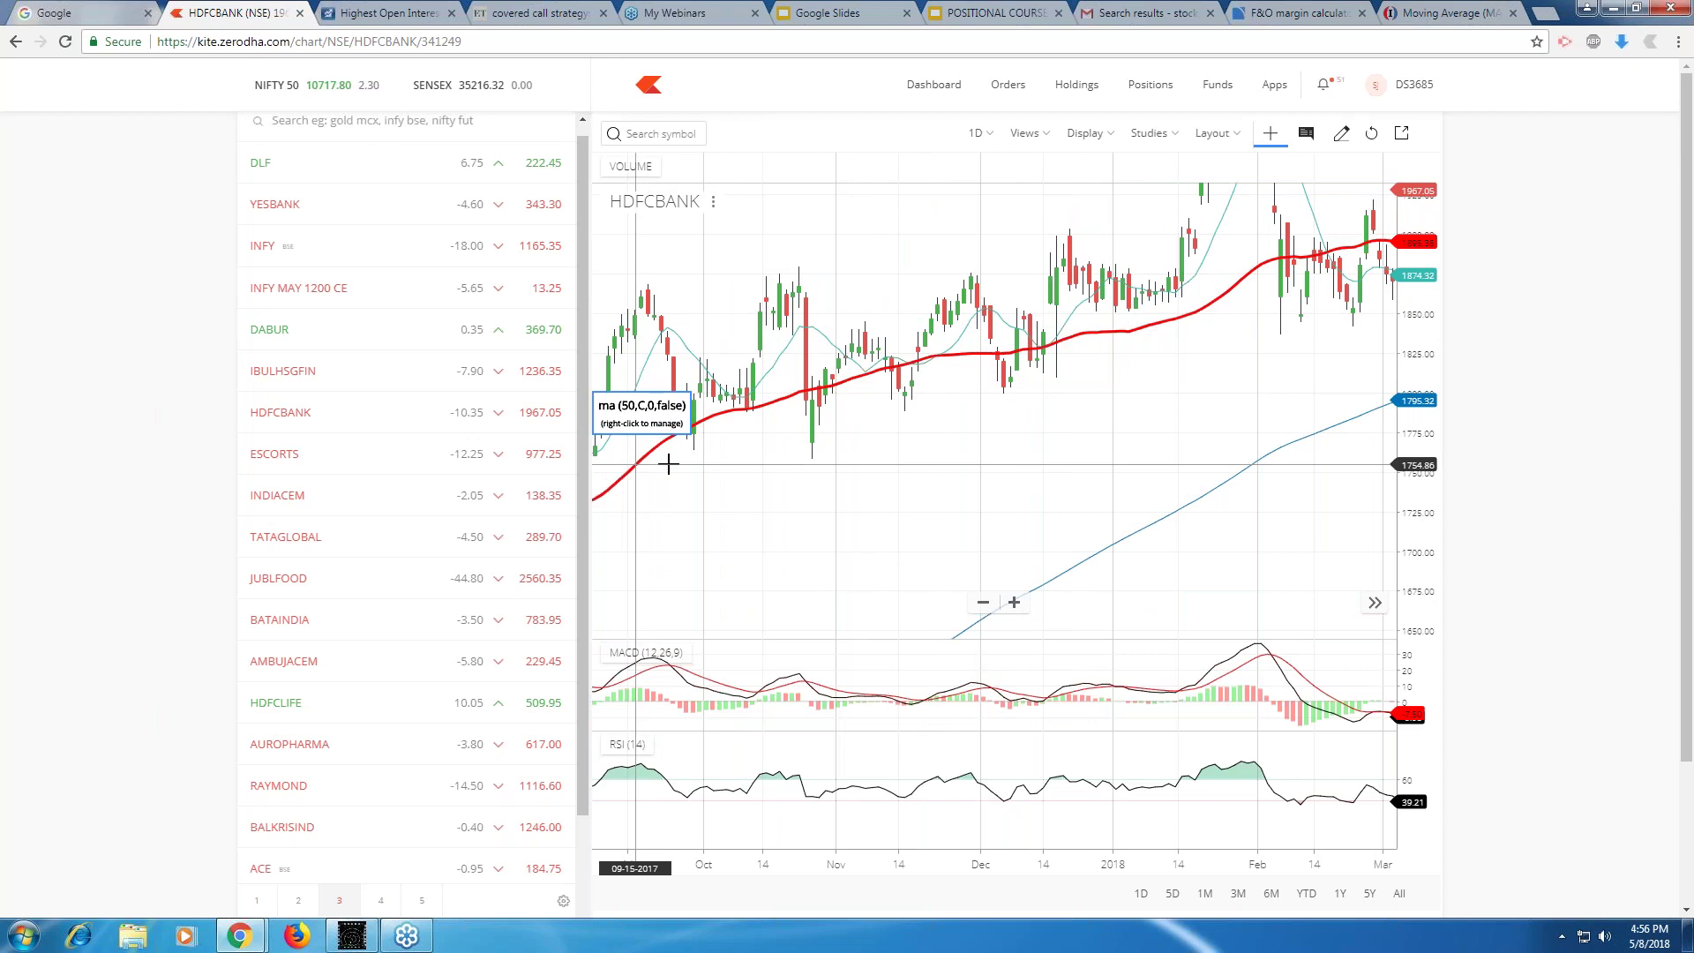
Trace HDFCBANK back to late 2016 and follow its price and moving averages through December 2017.
left_click_drag(668, 464, 856, 468)
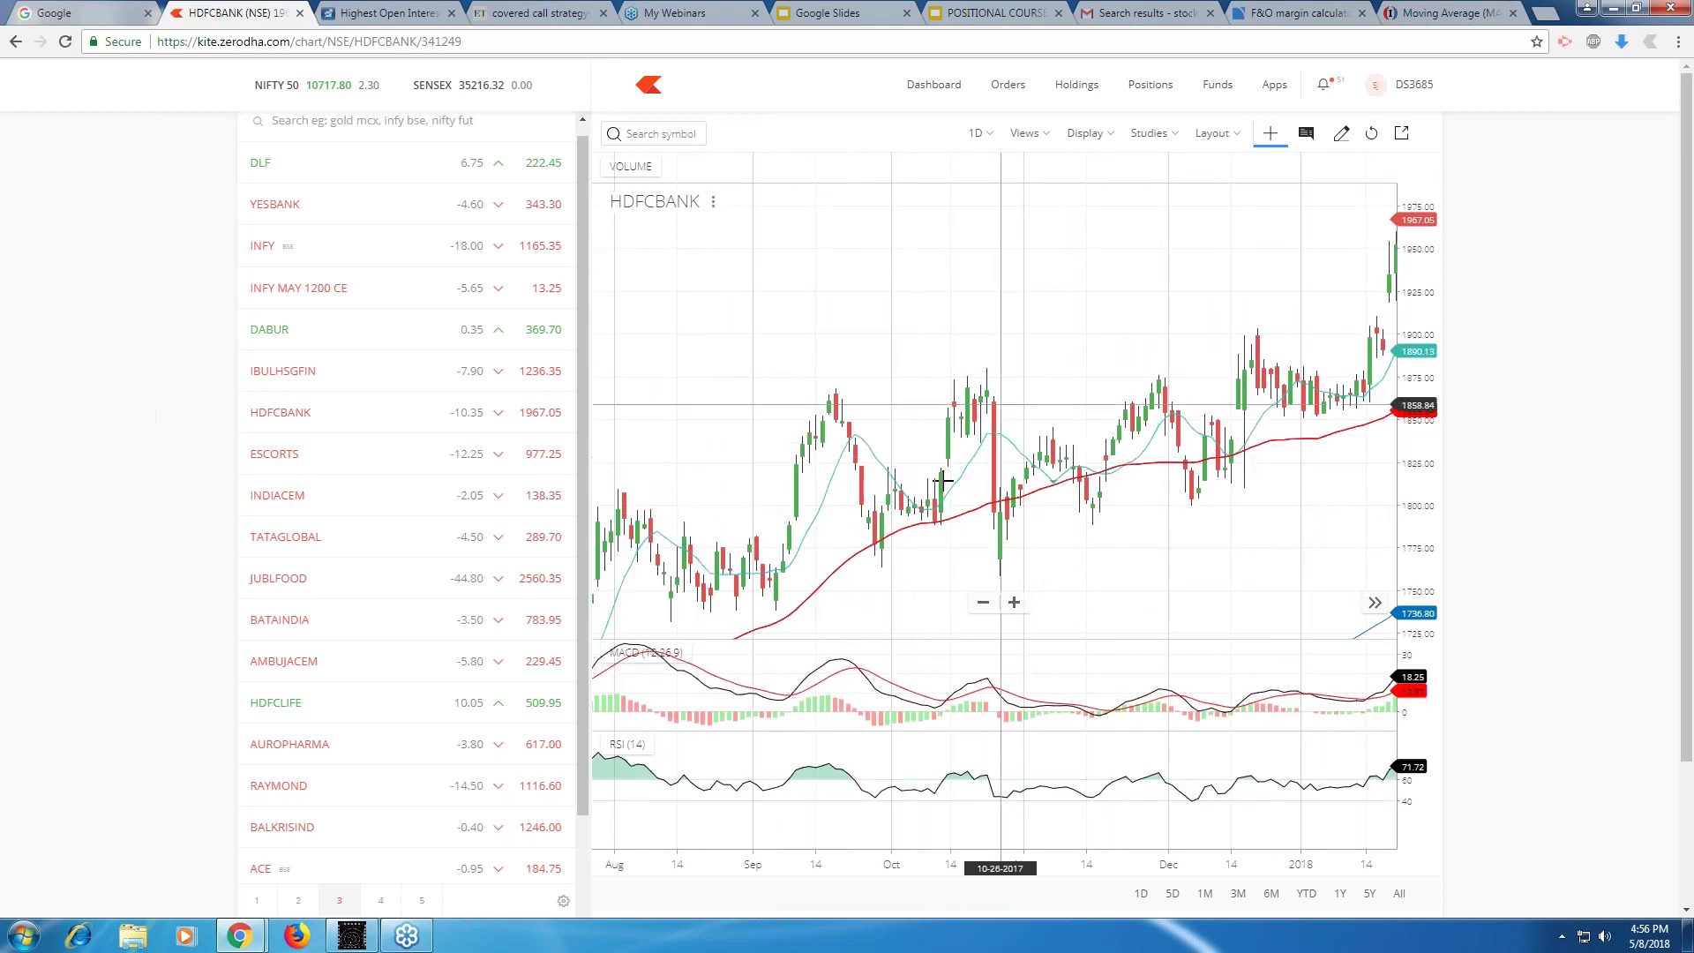
left_click_drag(833, 583, 1153, 584)
left_click_drag(832, 580, 1101, 580)
left_click_drag(833, 582, 1257, 583)
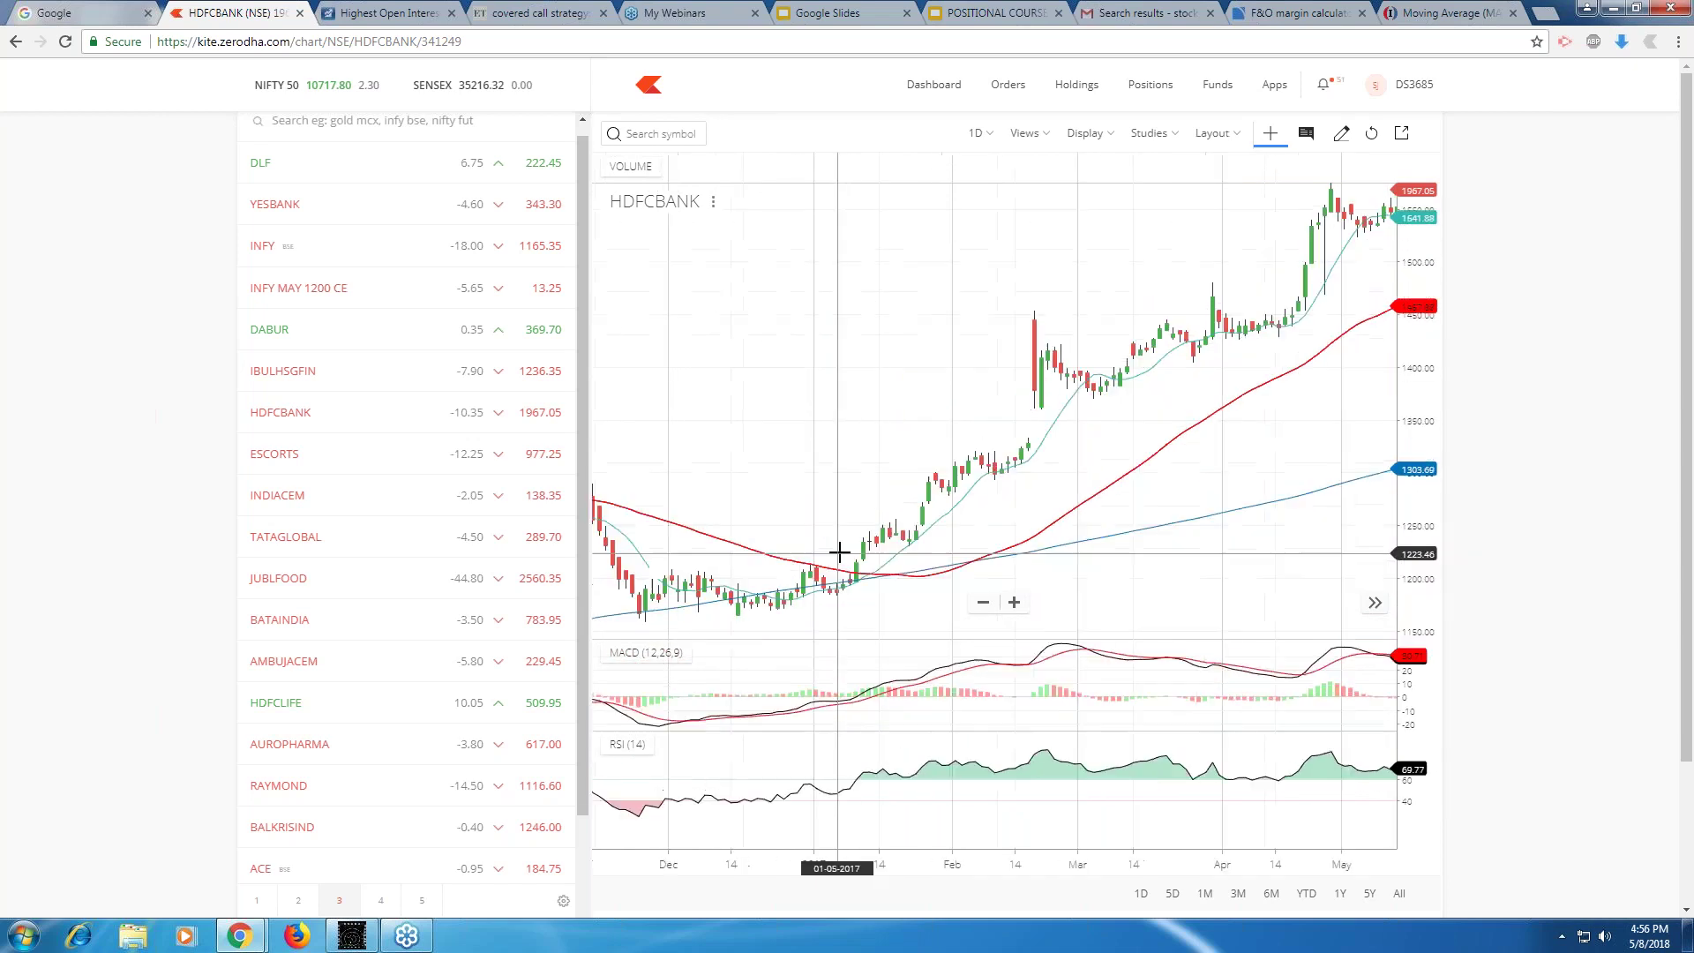
scroll(839, 553, "down", 5)
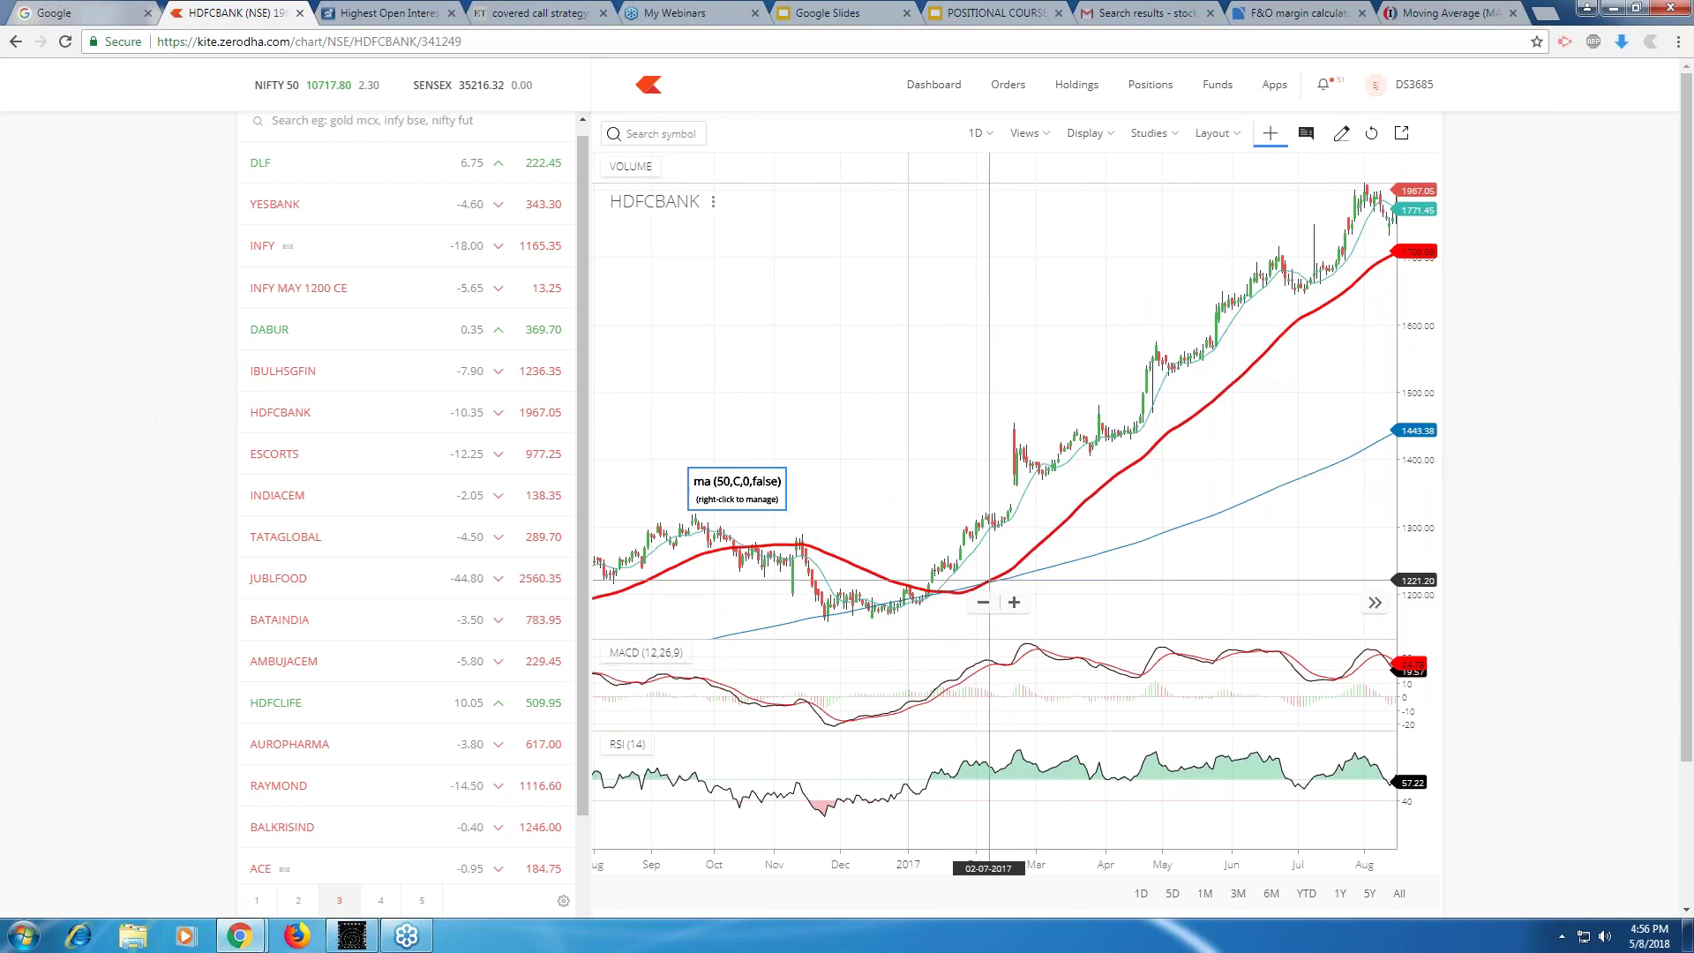
left_click_drag(1123, 518, 834, 580)
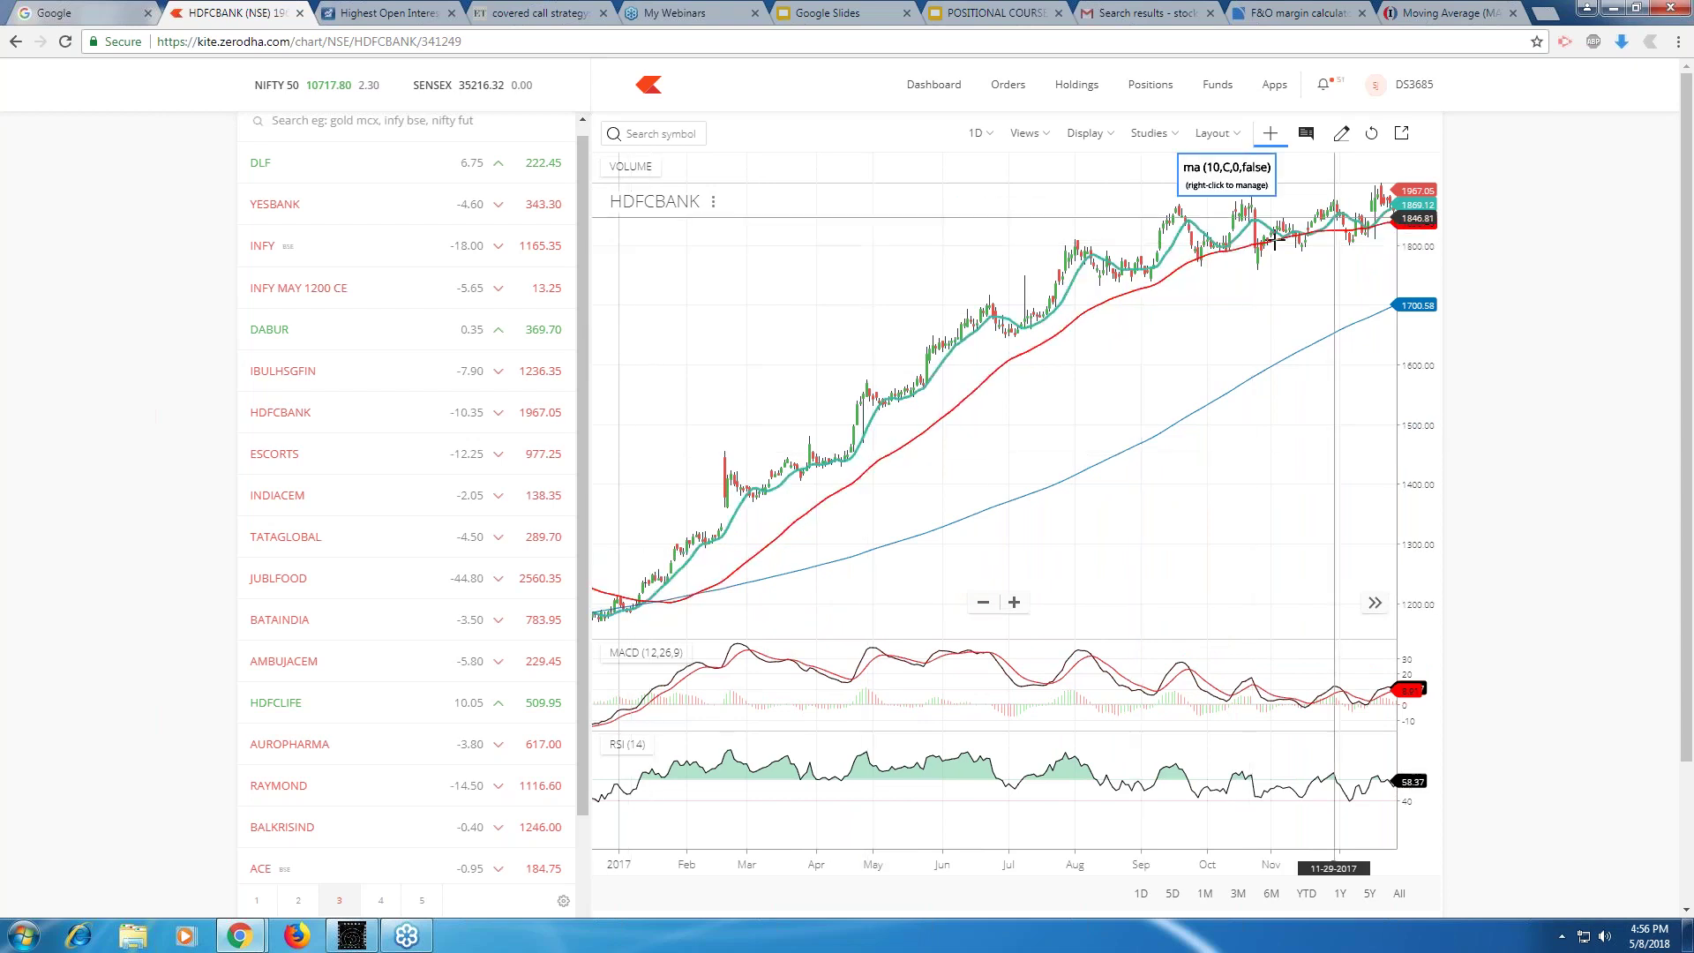
Open the KOTAKBANK chart from watchlist 5 and examine price around the 50-period average from August 2017 to May 2018.
mouse_move(424, 868)
left_click(418, 901)
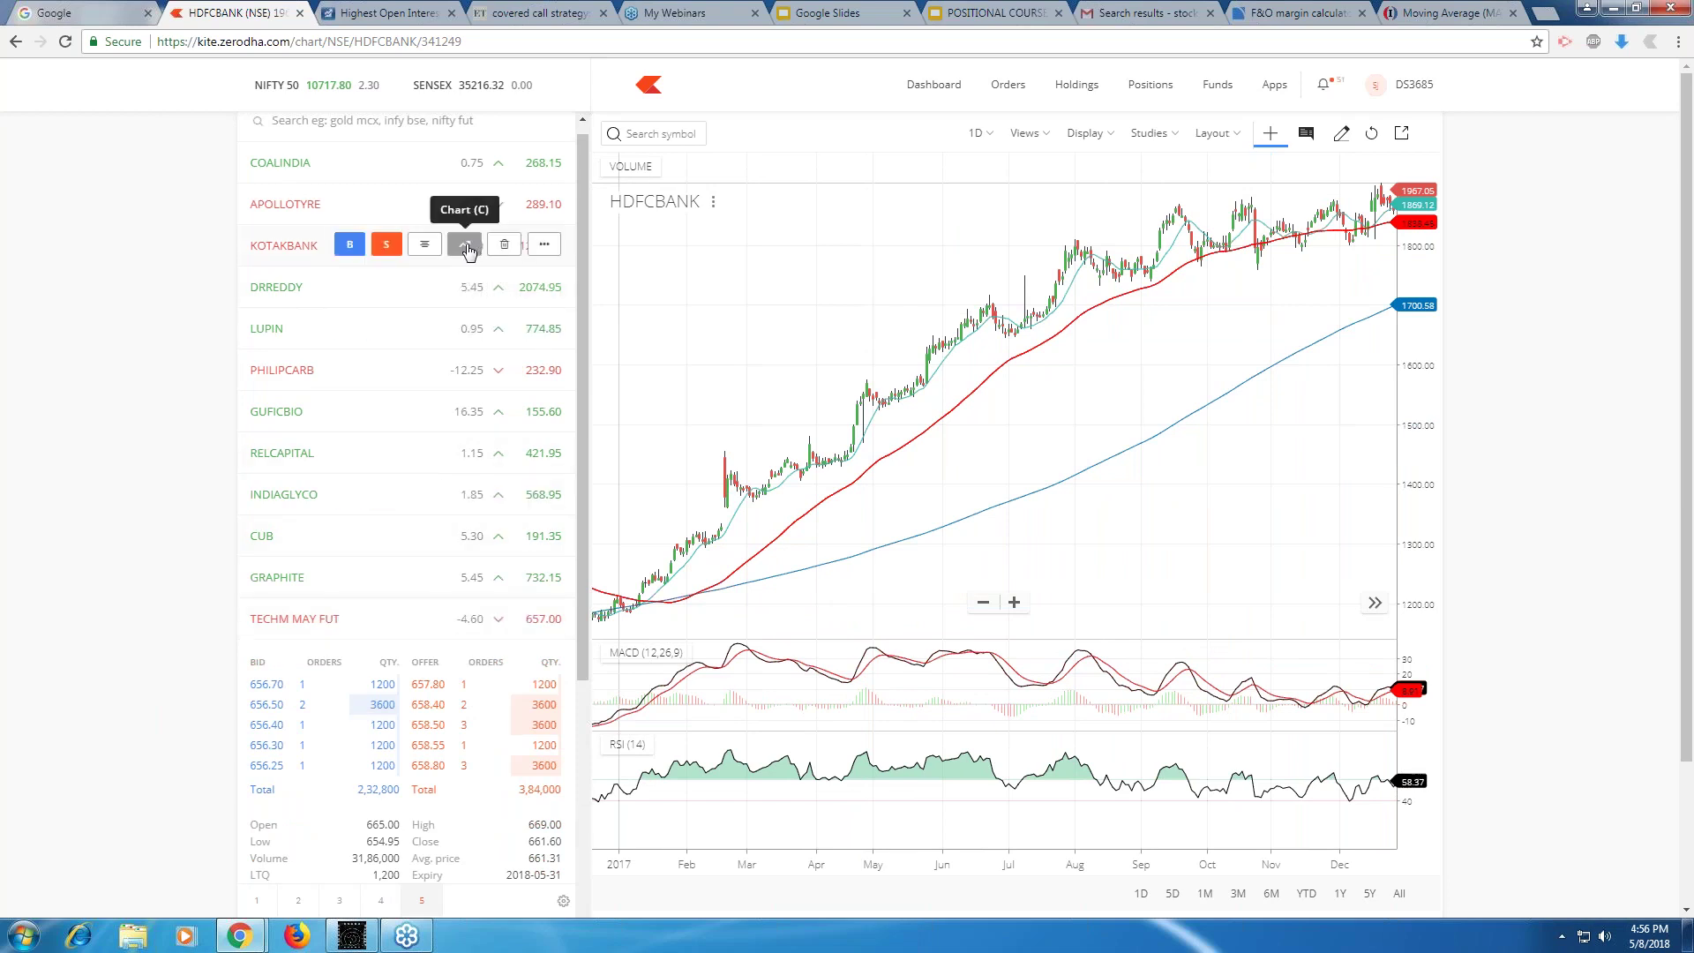
left_click(465, 246)
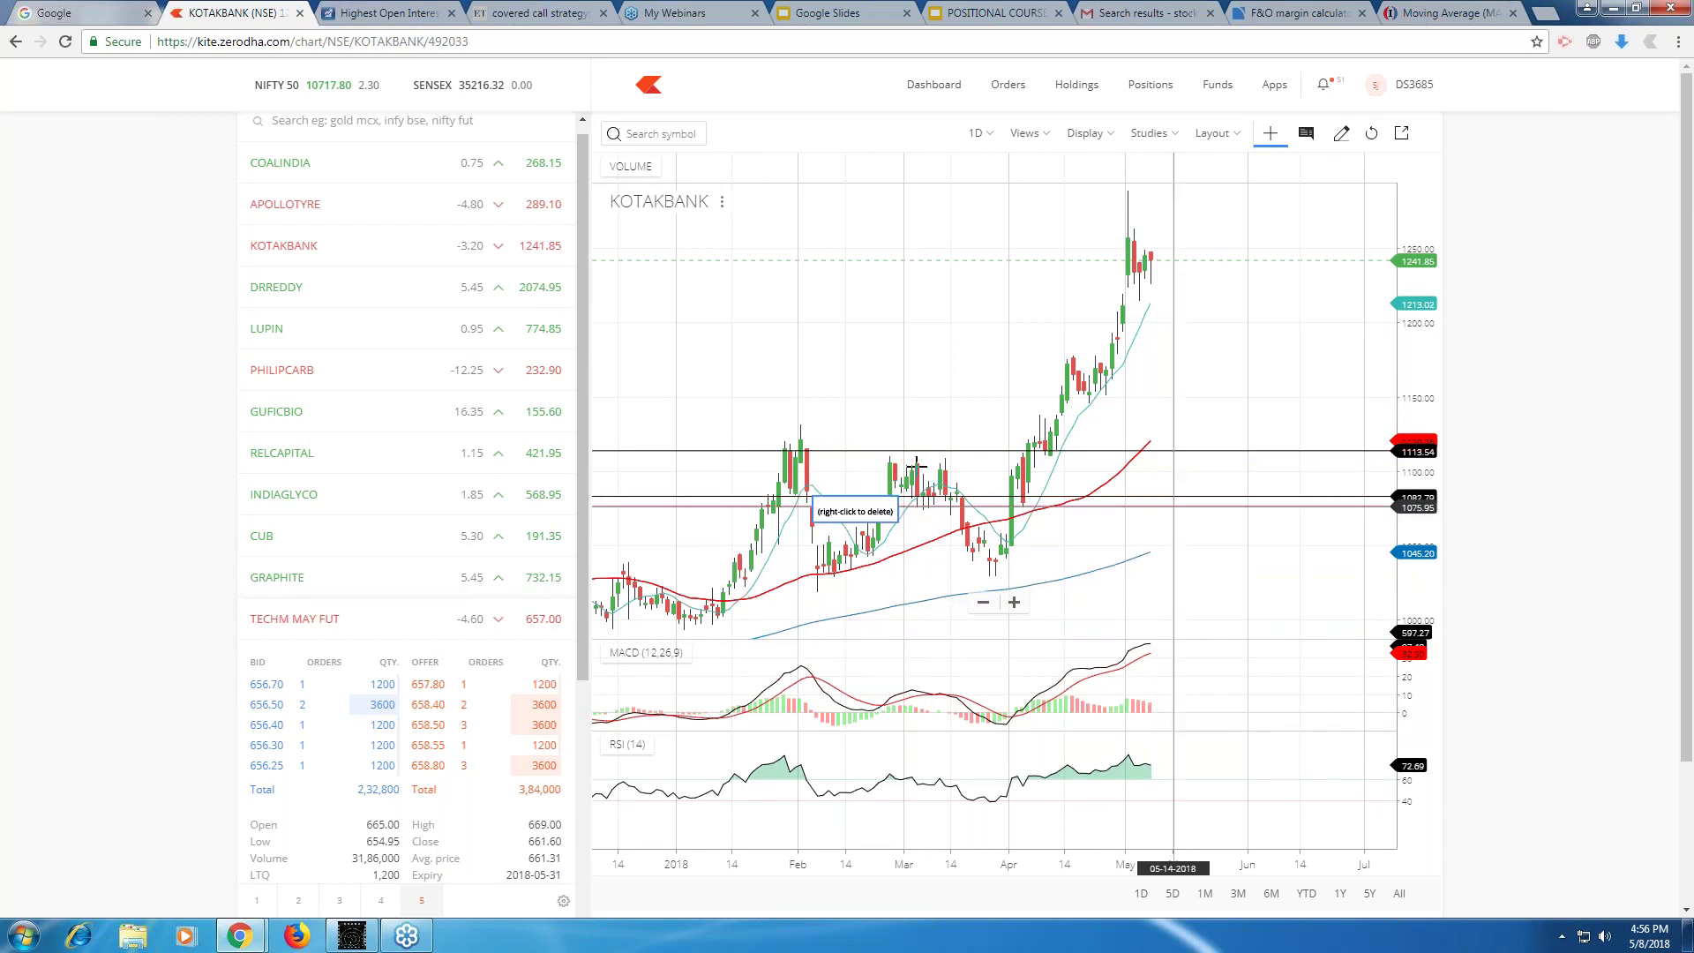
left_click_drag(672, 347, 1089, 423)
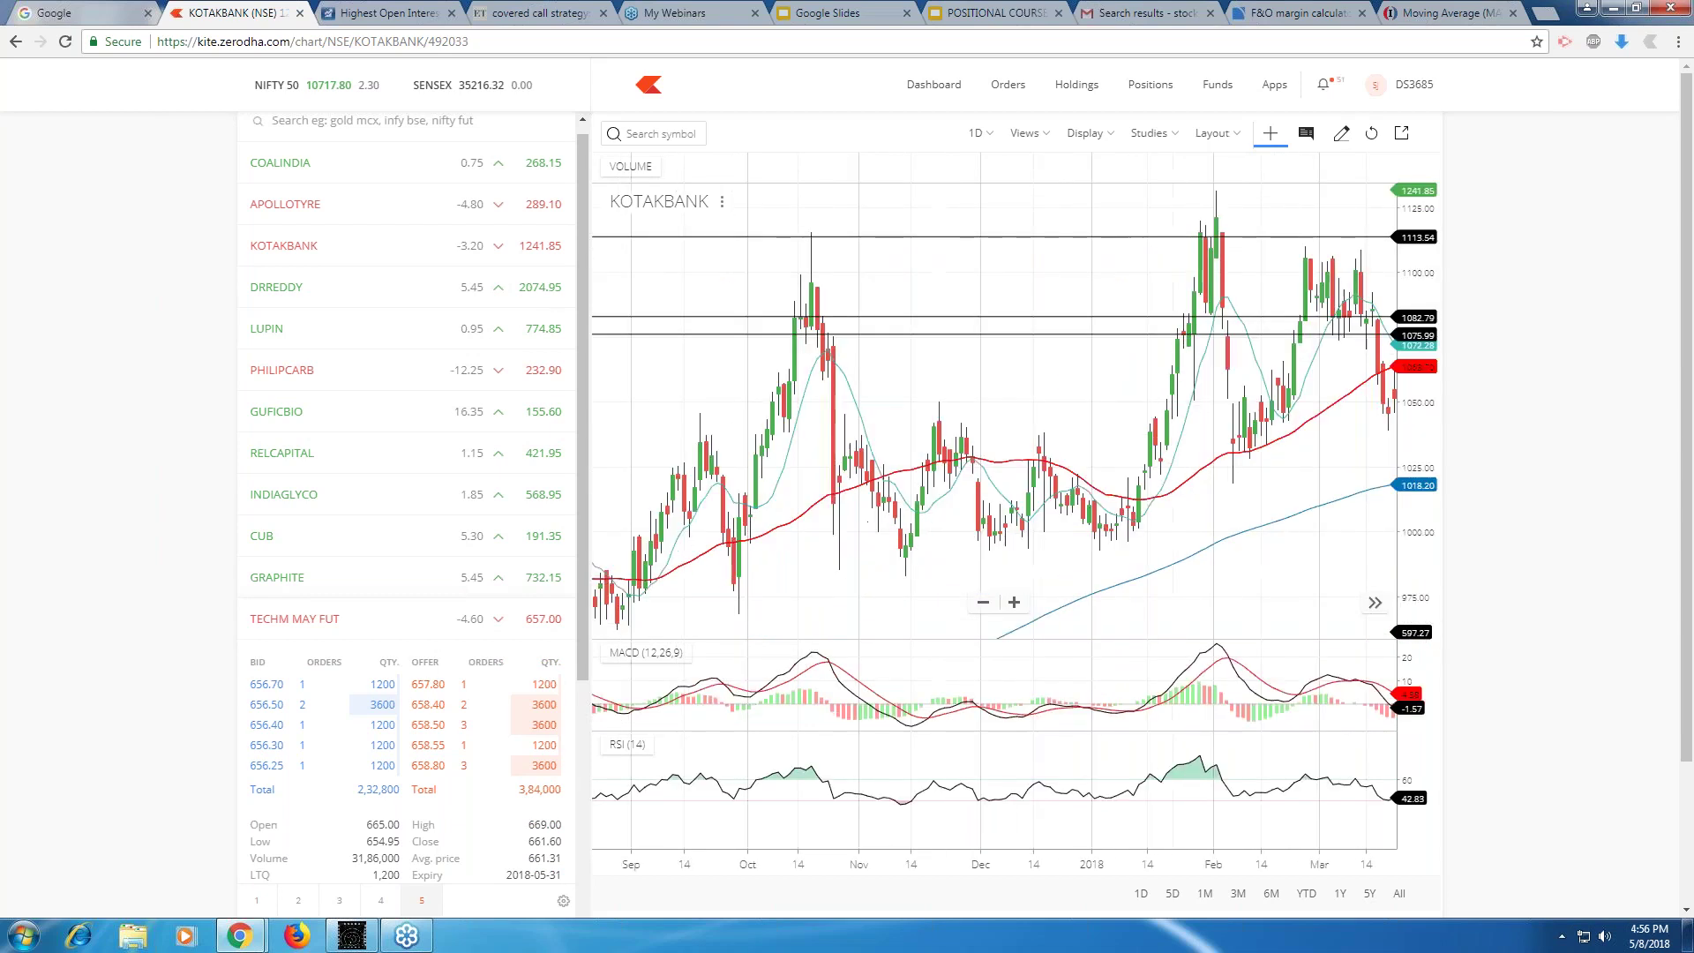
scroll(915, 506, "up", 5)
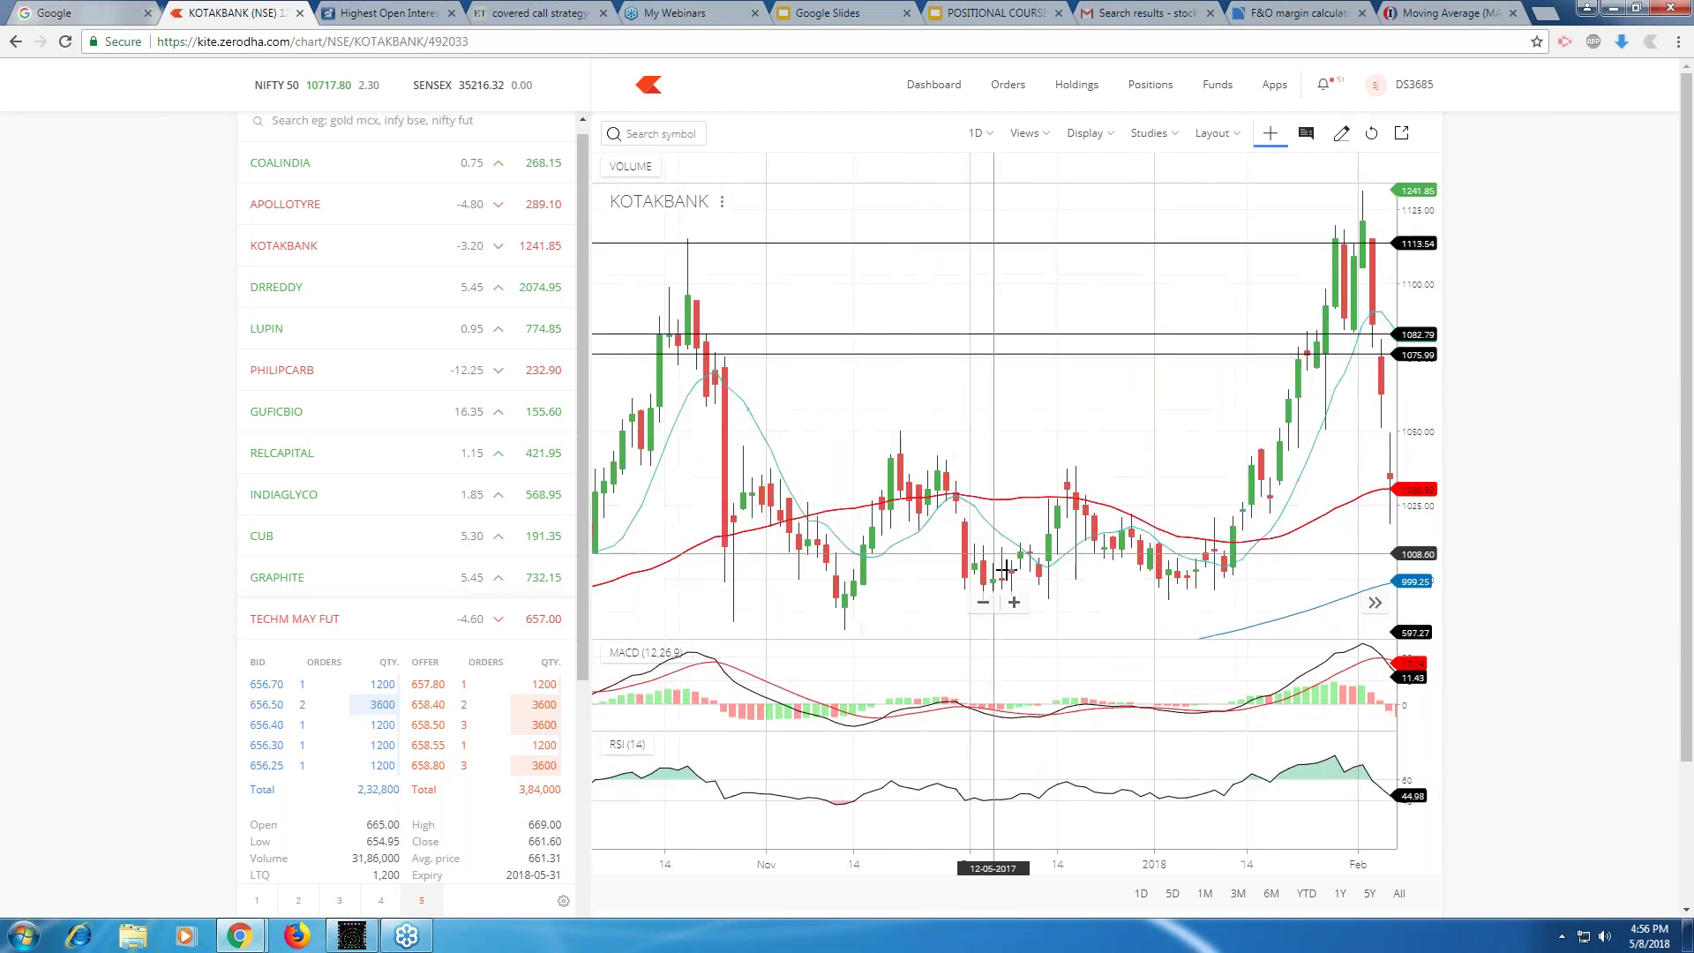
left_click_drag(1008, 572, 1091, 569)
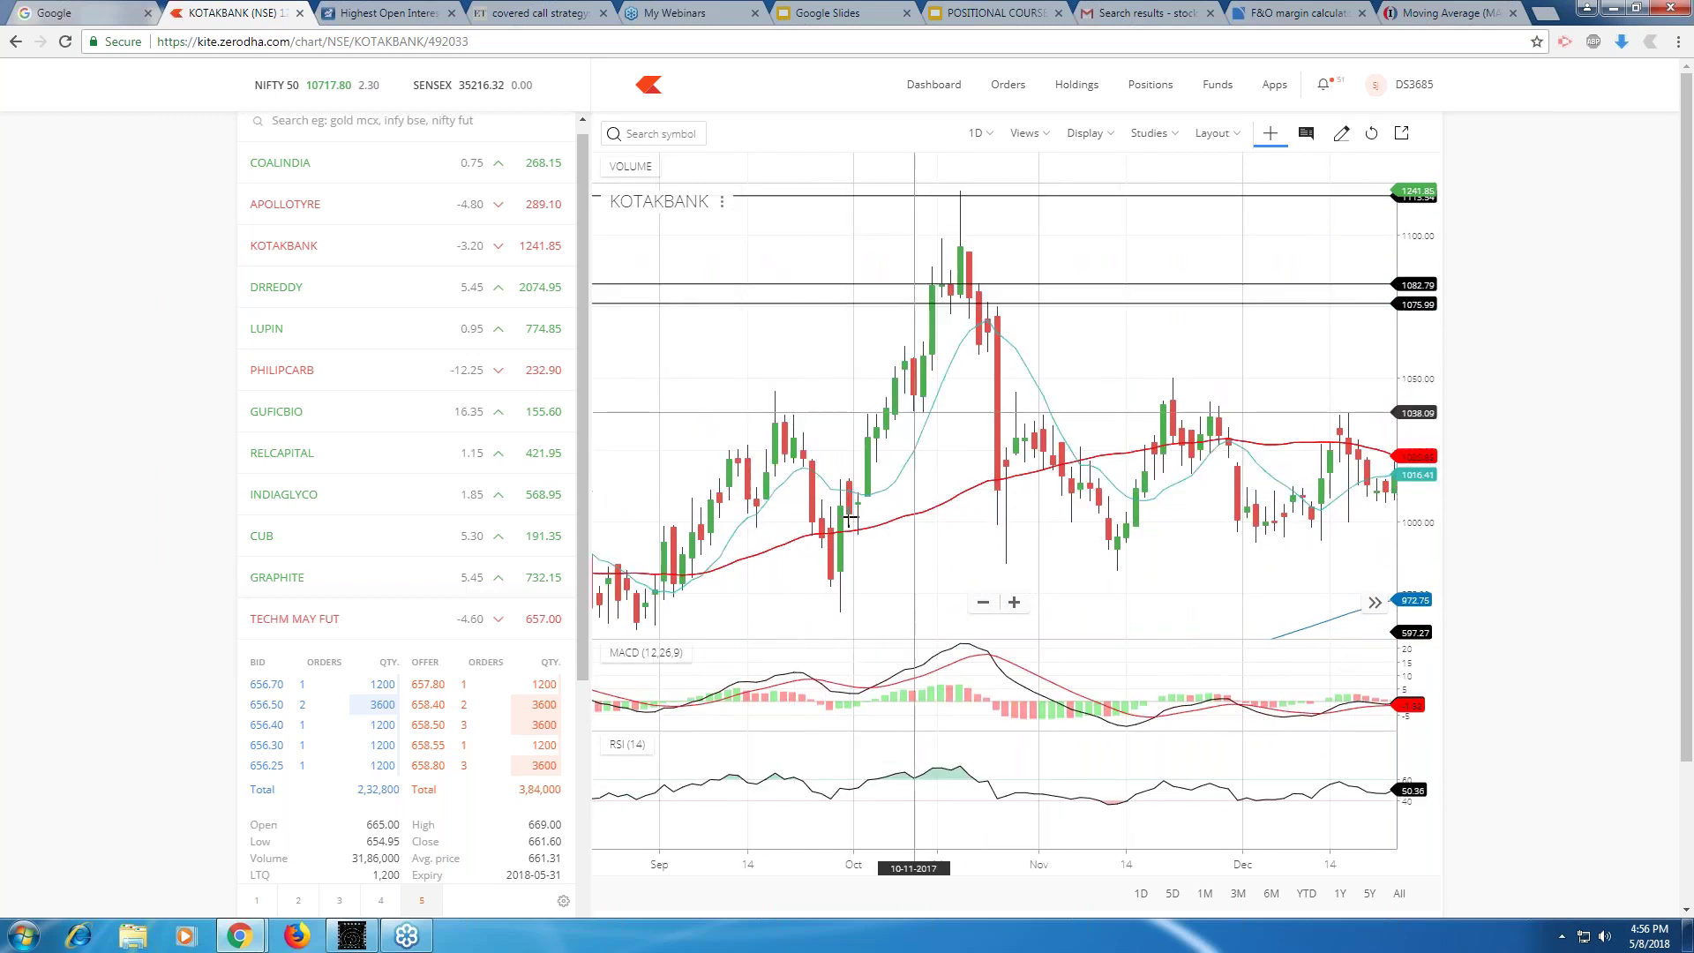
left_click_drag(772, 528, 877, 538)
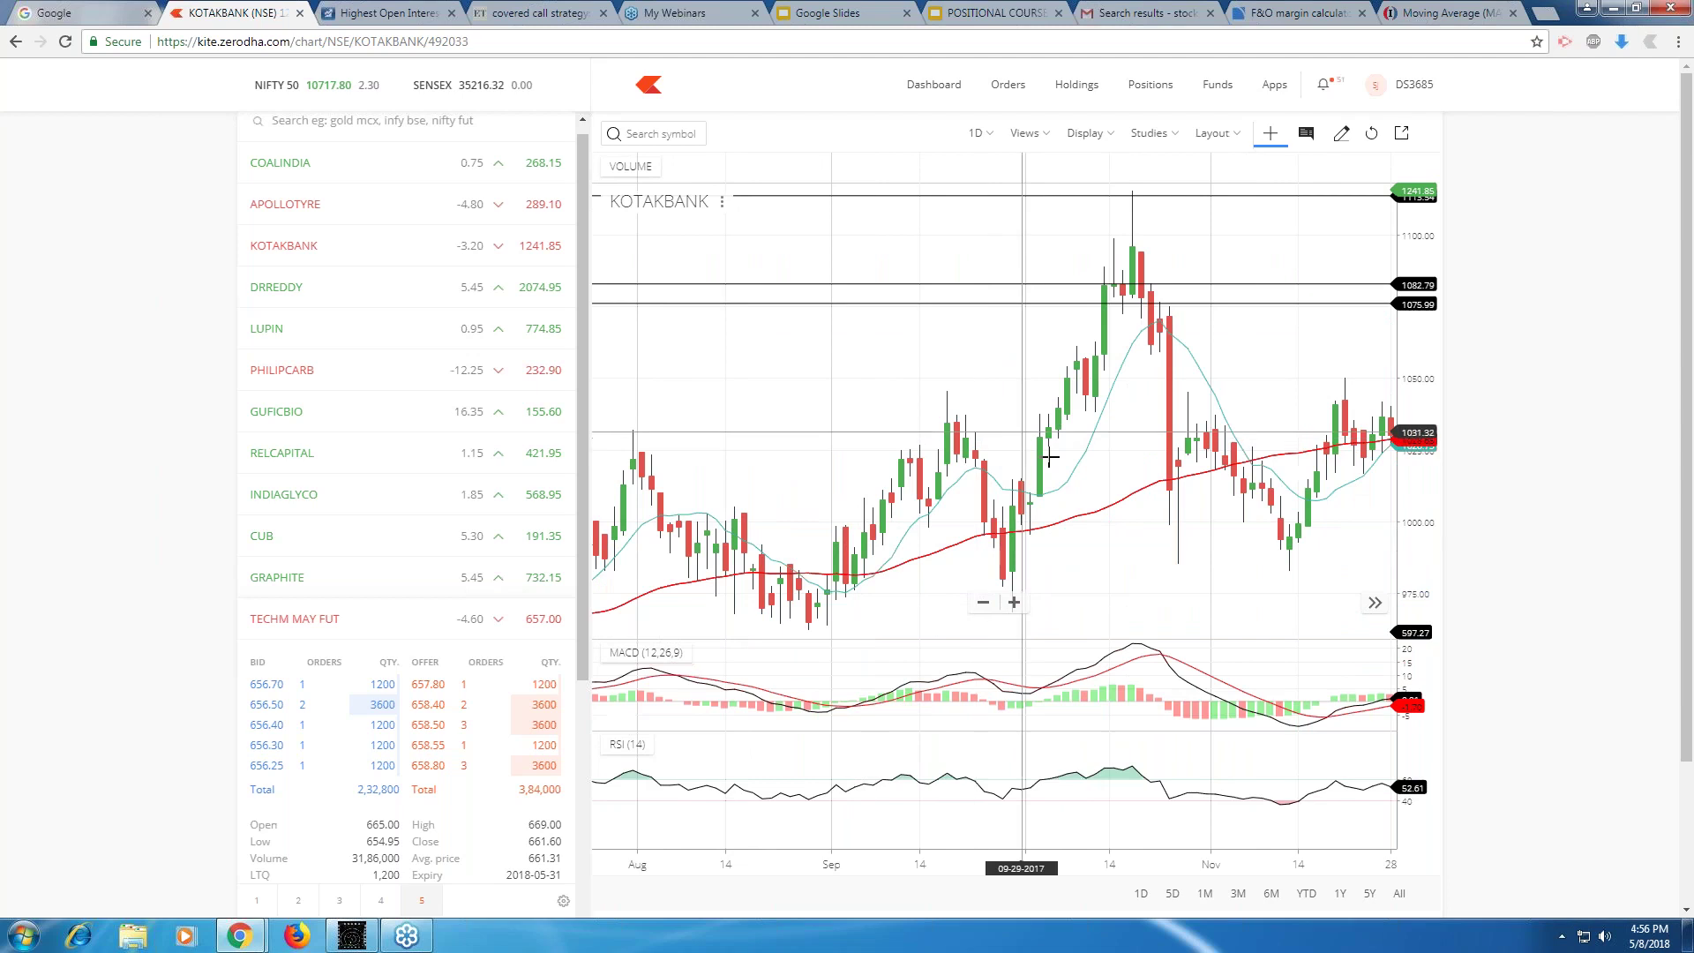
Examine the earlier KOTAKBANK history from September 2017 back to 2016, focusing on the 50 and 200-period averages in early 2017.
left_click_drag(884, 582, 979, 398)
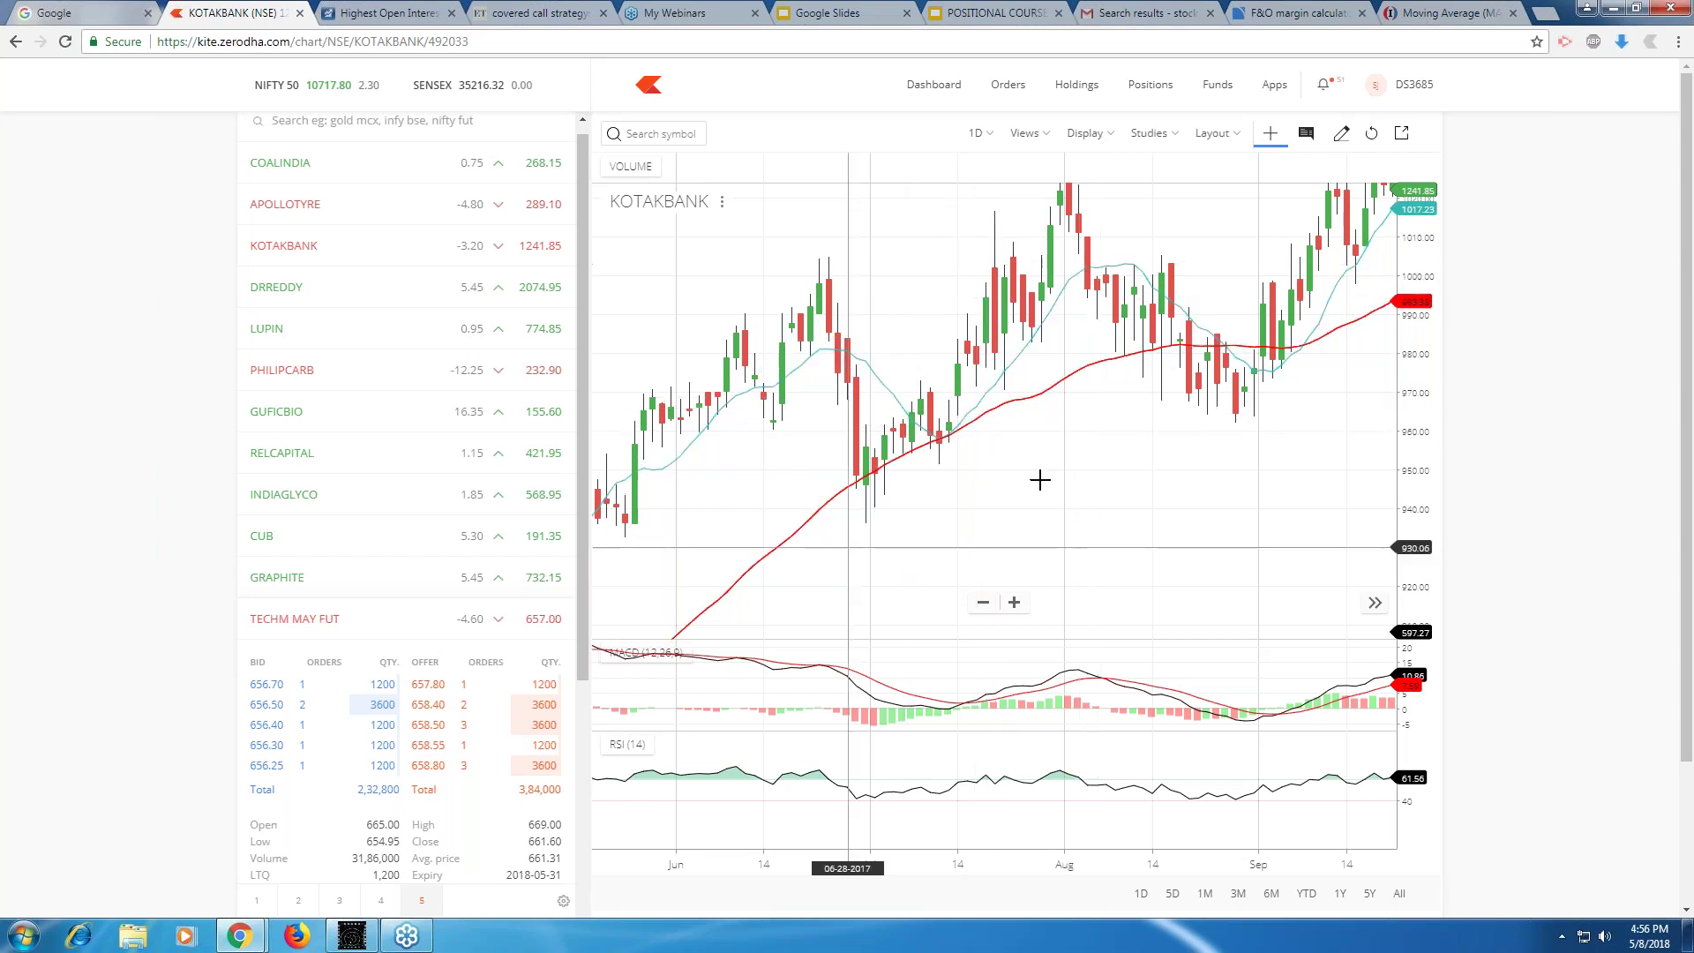
left_click_drag(686, 432, 1045, 439)
scroll(1047, 441, "down", 3)
scroll(1049, 442, "down", 3)
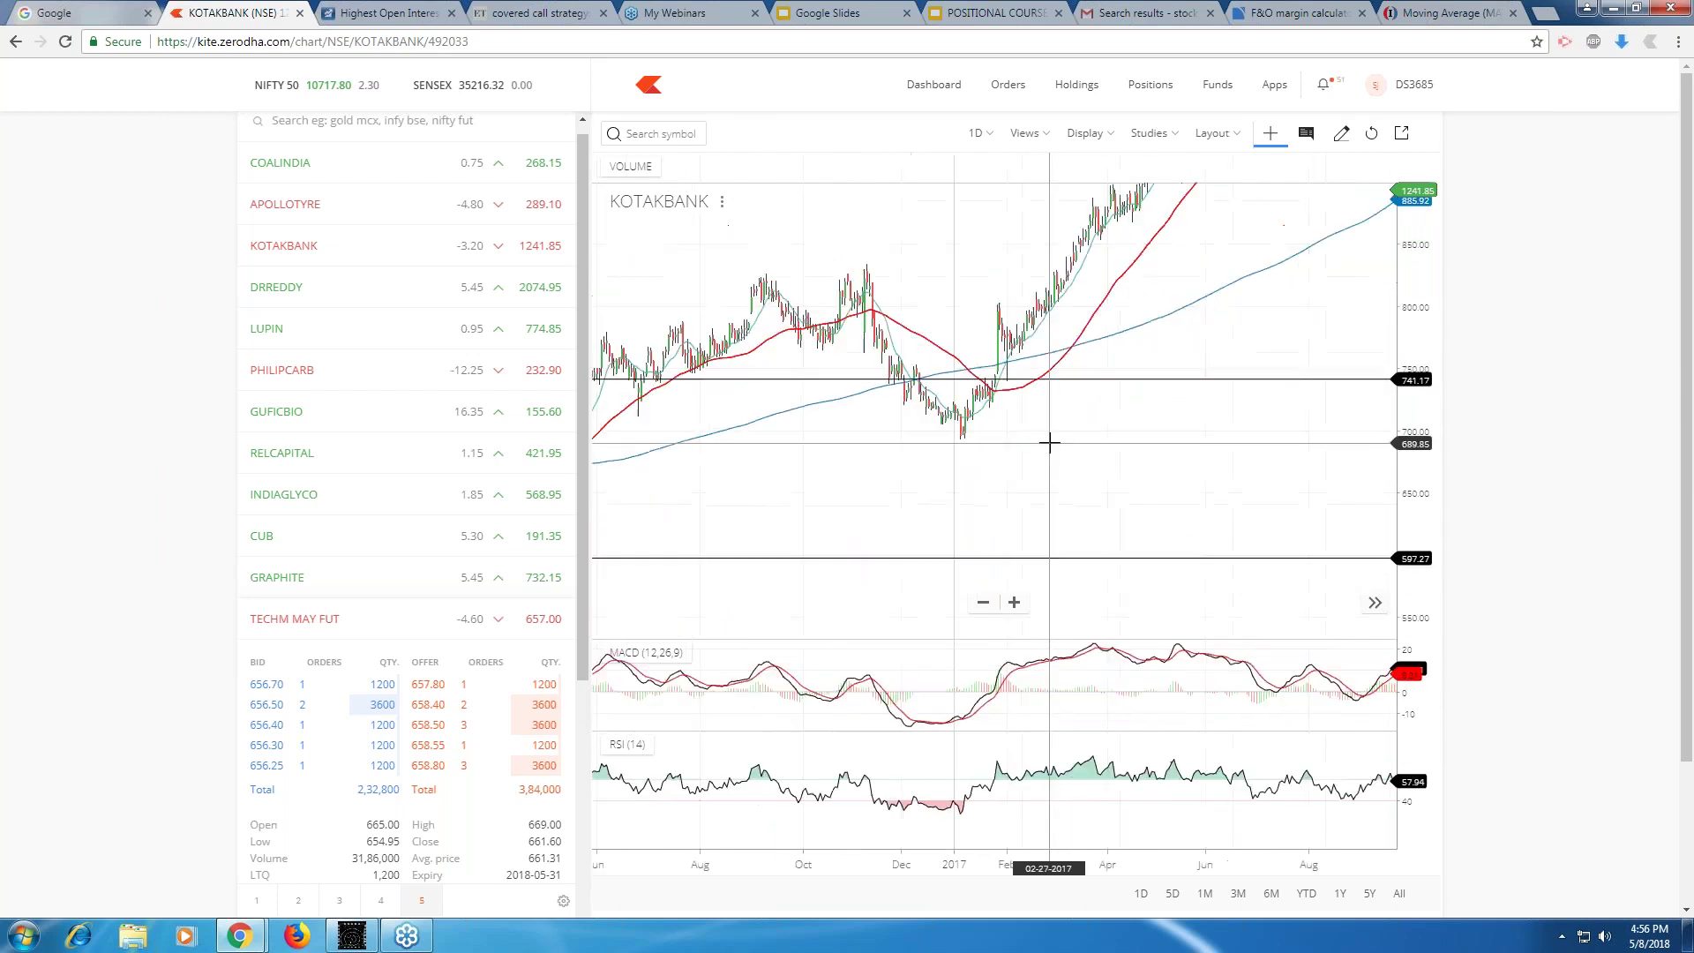
scroll(1049, 442, "up", 3)
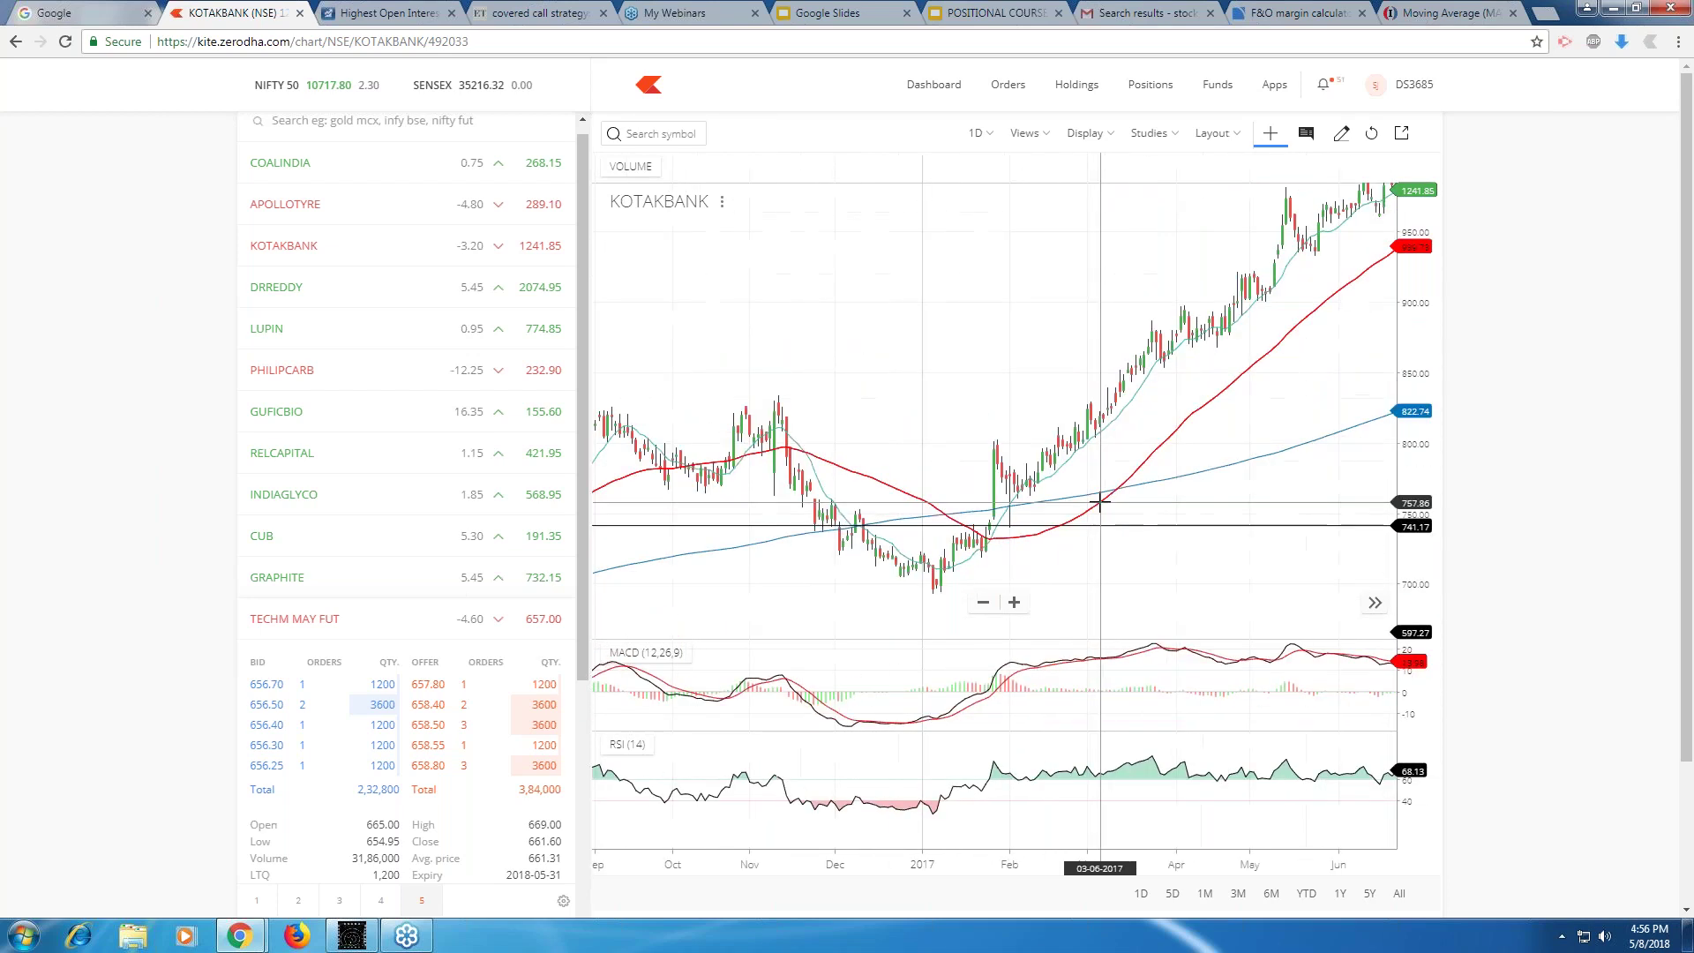
Open the HEG chart from watchlist 4.
left_click(375, 909)
left_click(464, 494)
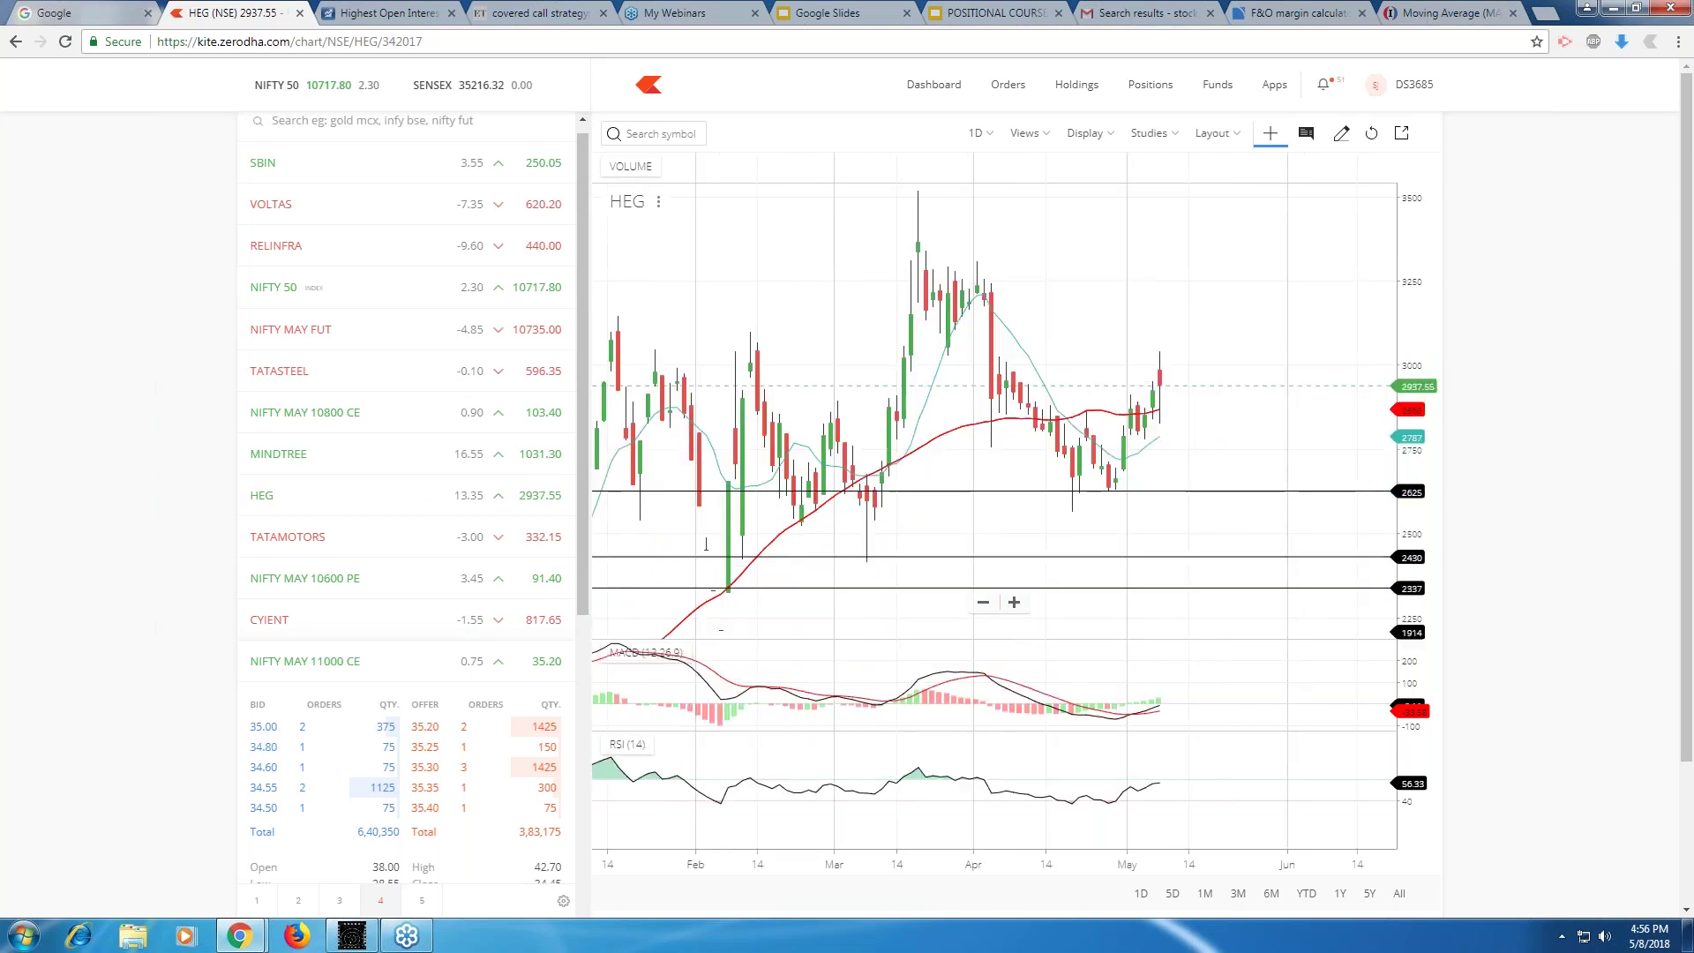
Trace HEG's price against its 10 and 50-period averages from May 2018 back to early 2017.
scroll(1036, 380, "up", 2)
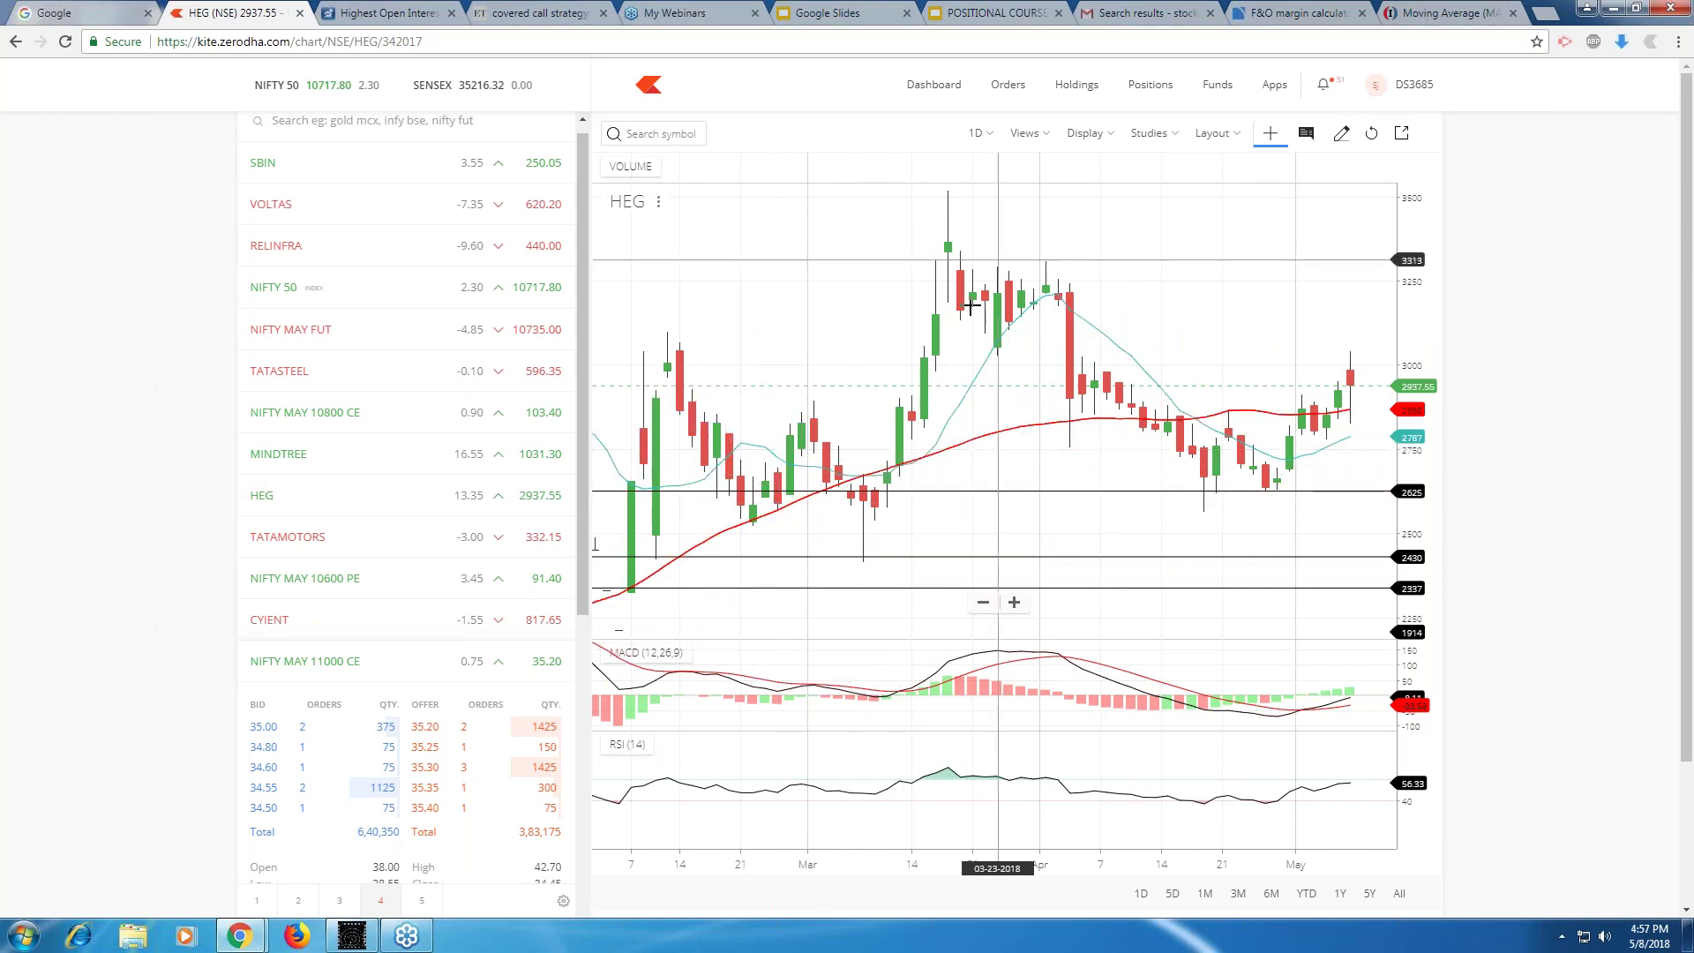
scroll(971, 304, "down", 3)
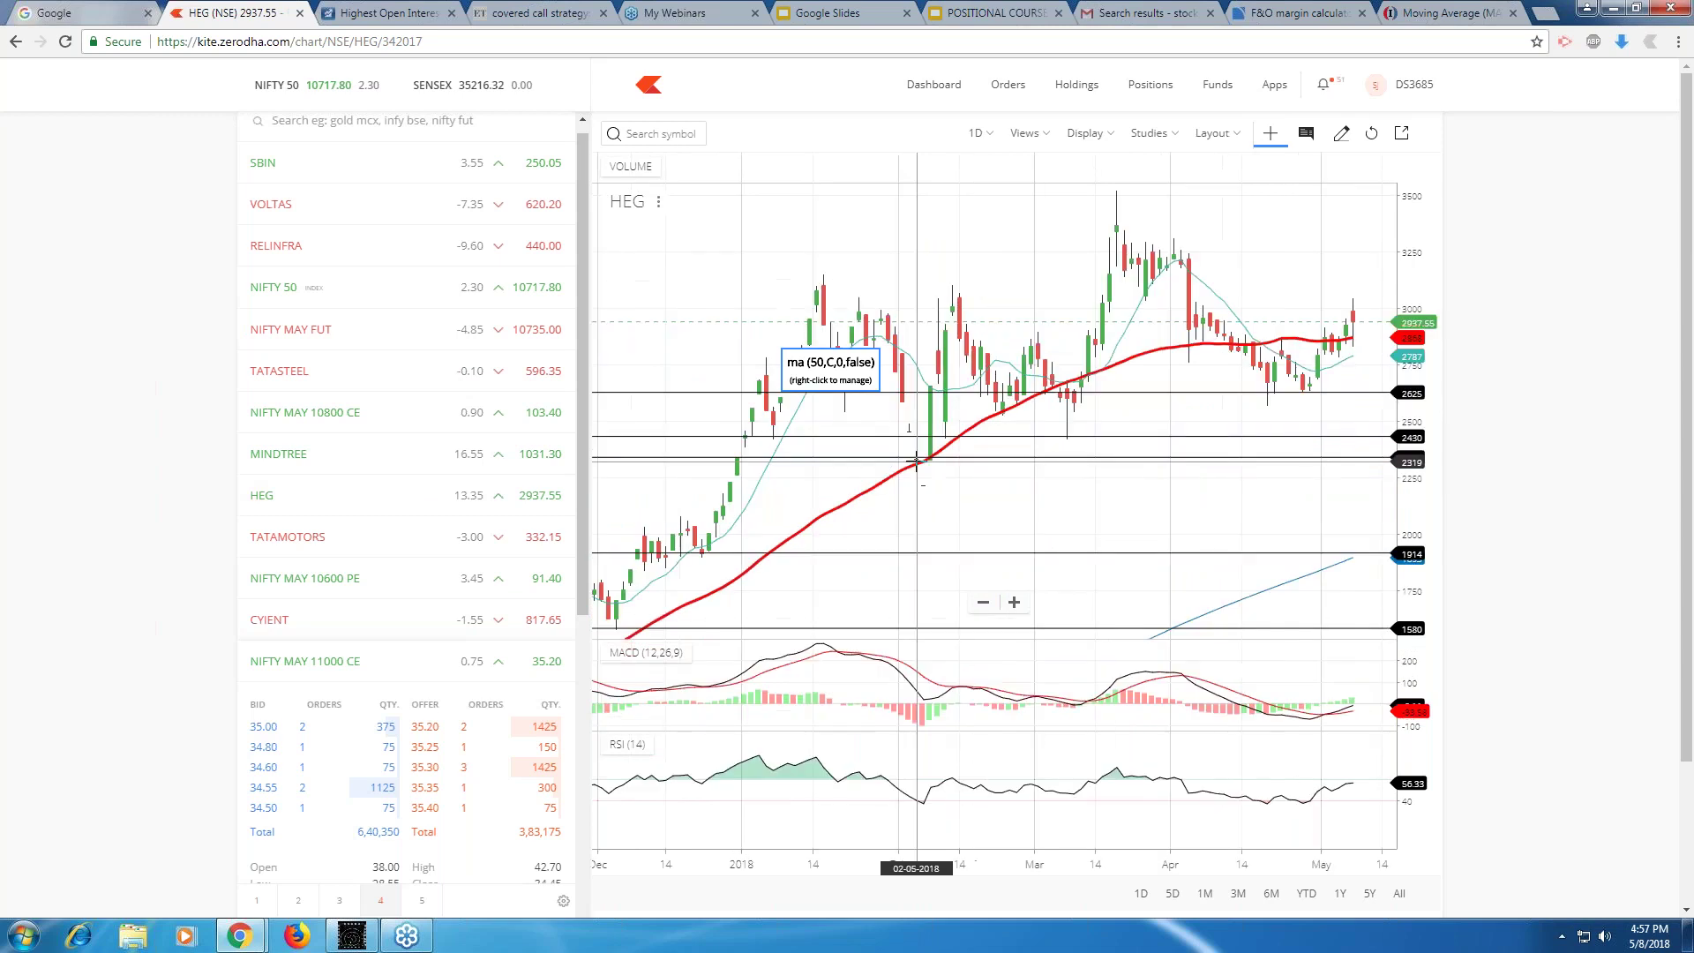
scroll(928, 520, "down", 3)
left_click_drag(928, 521, 1024, 484)
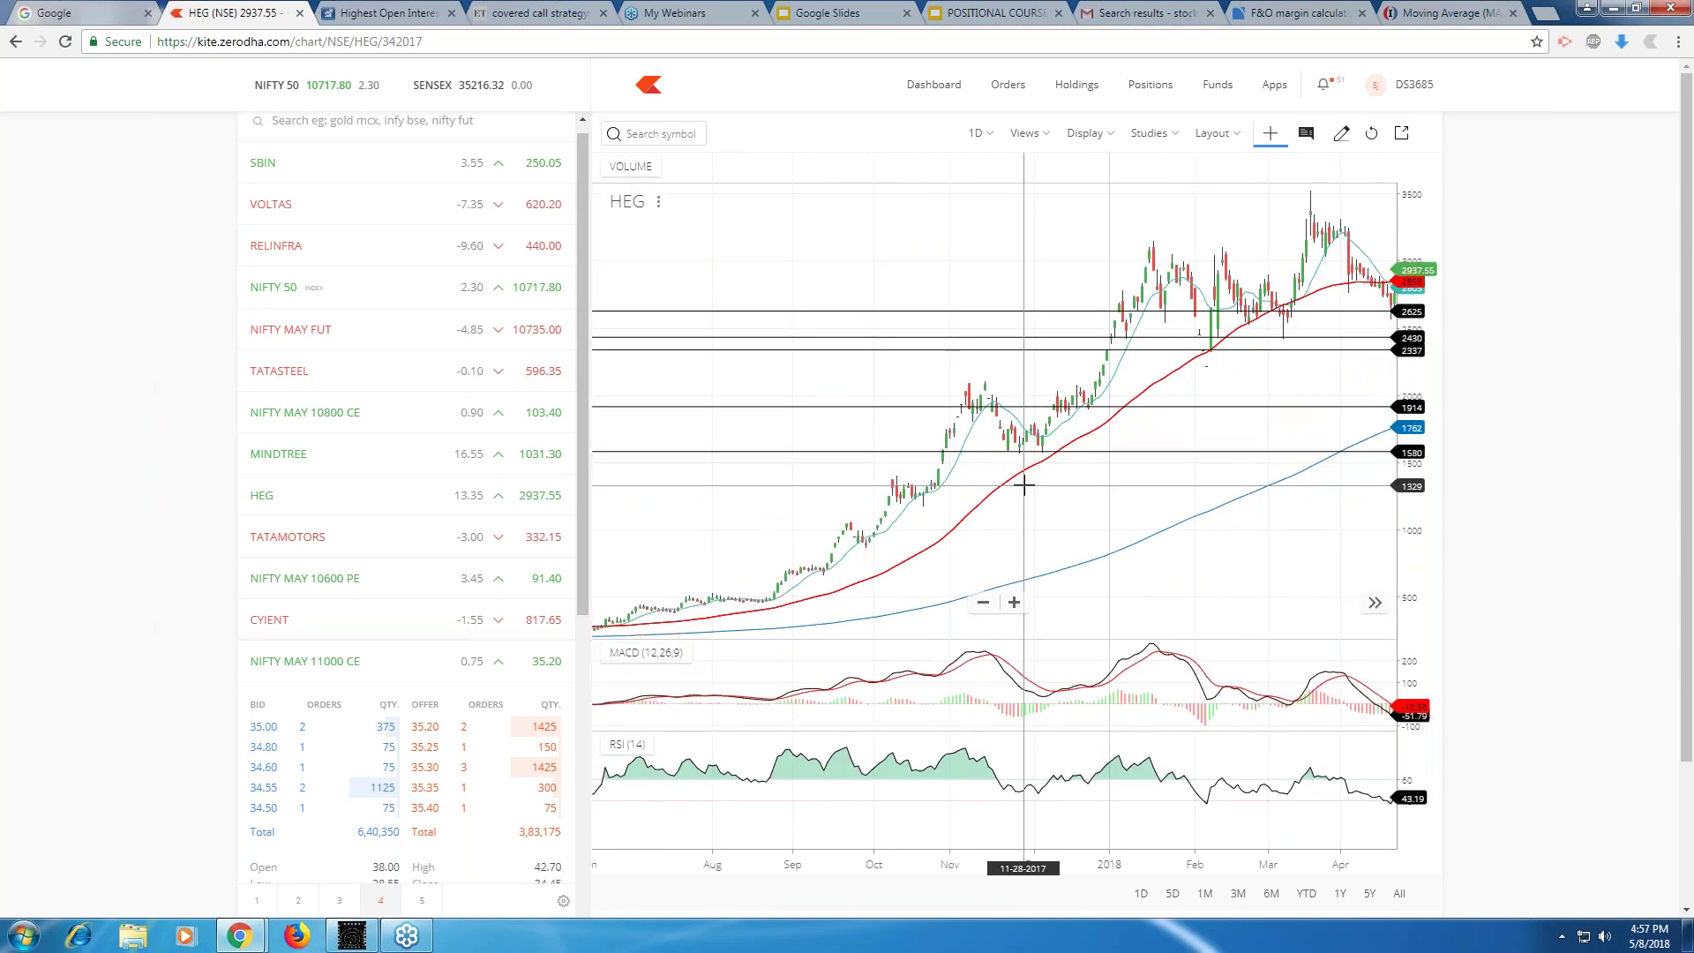
scroll(1023, 484, "up", 3)
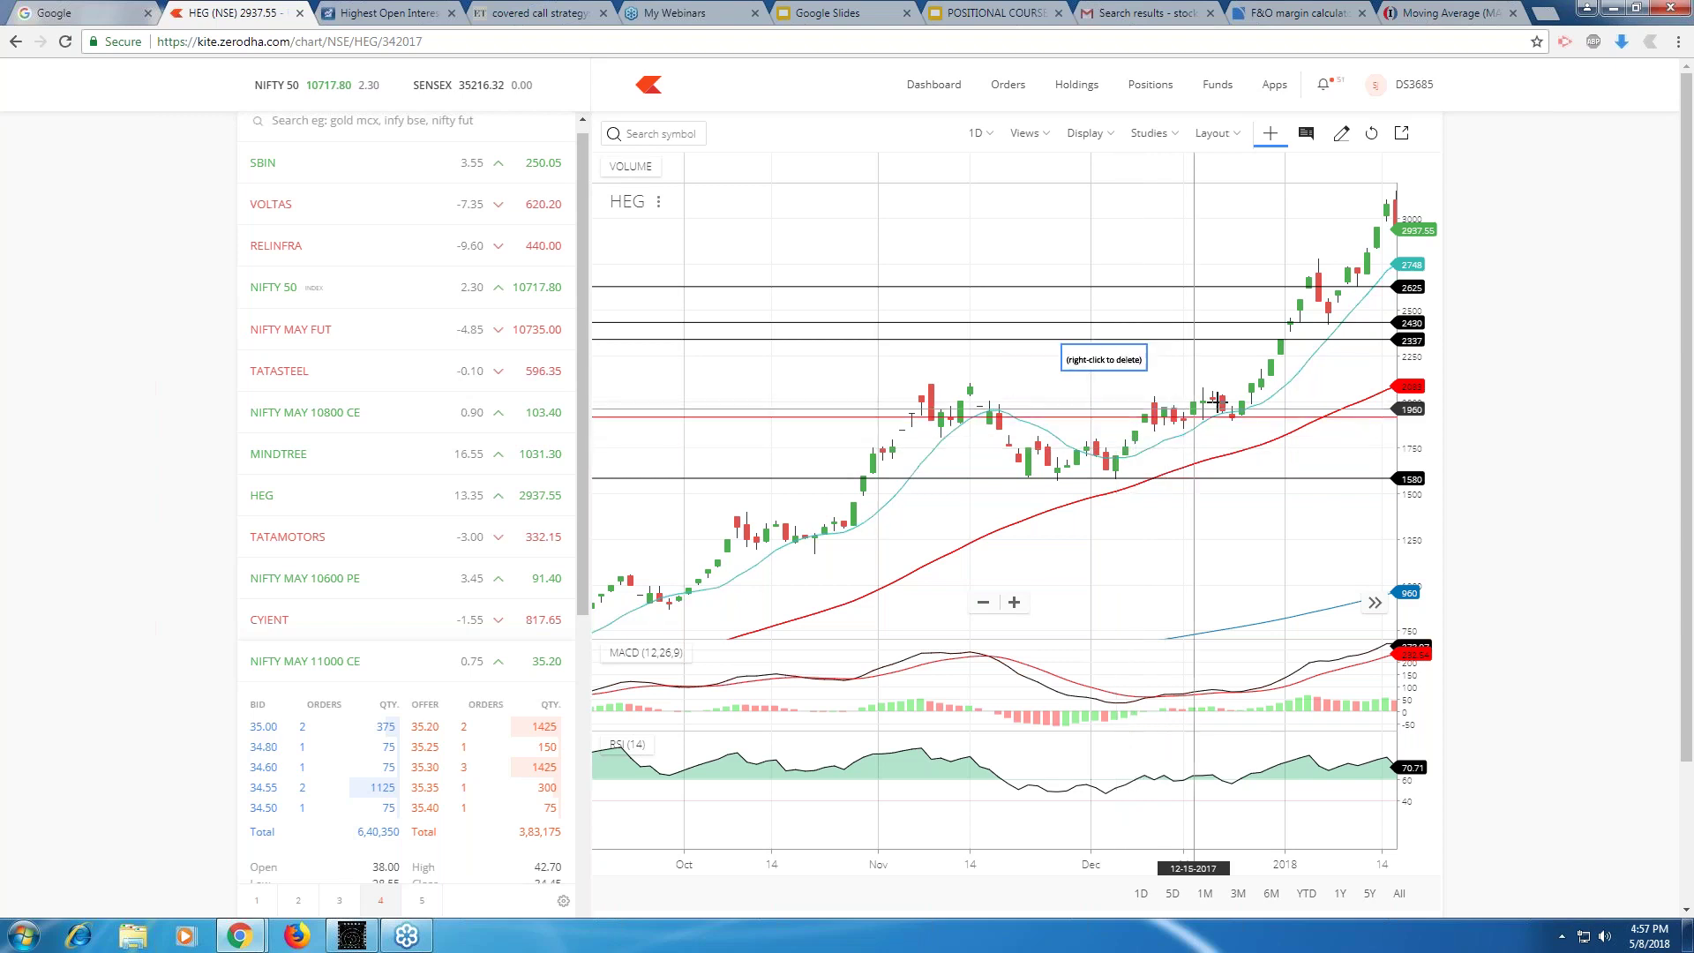
scroll(1026, 540, "down", 3)
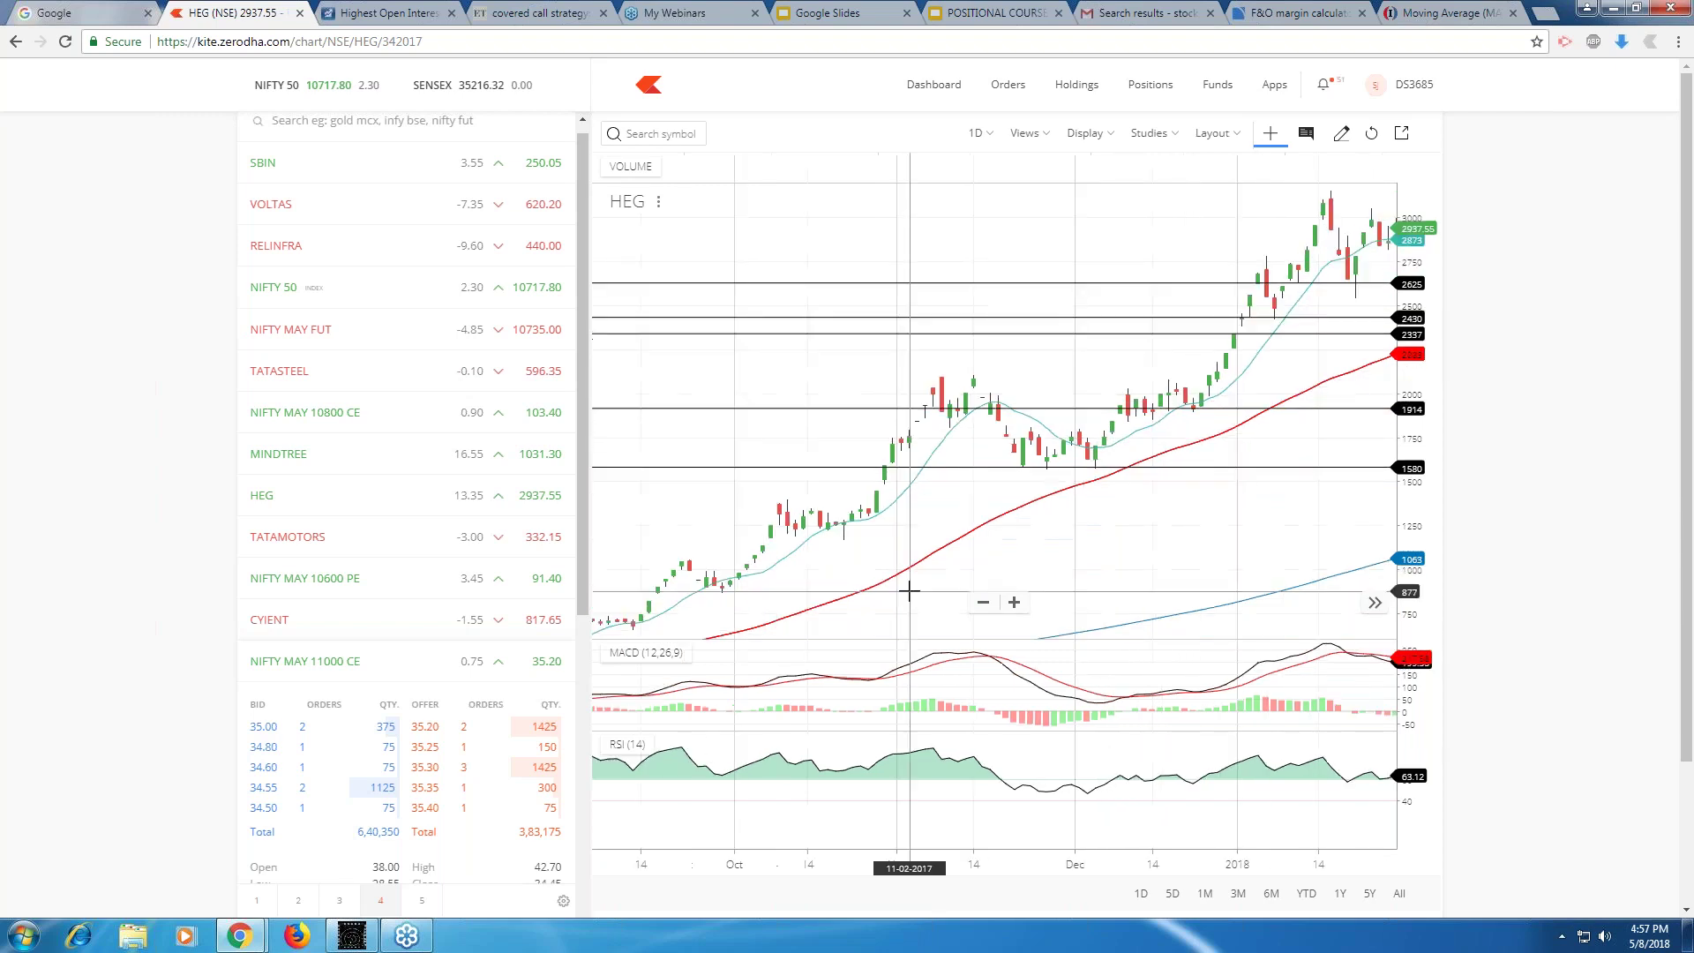
left_click_drag(836, 607, 1278, 512)
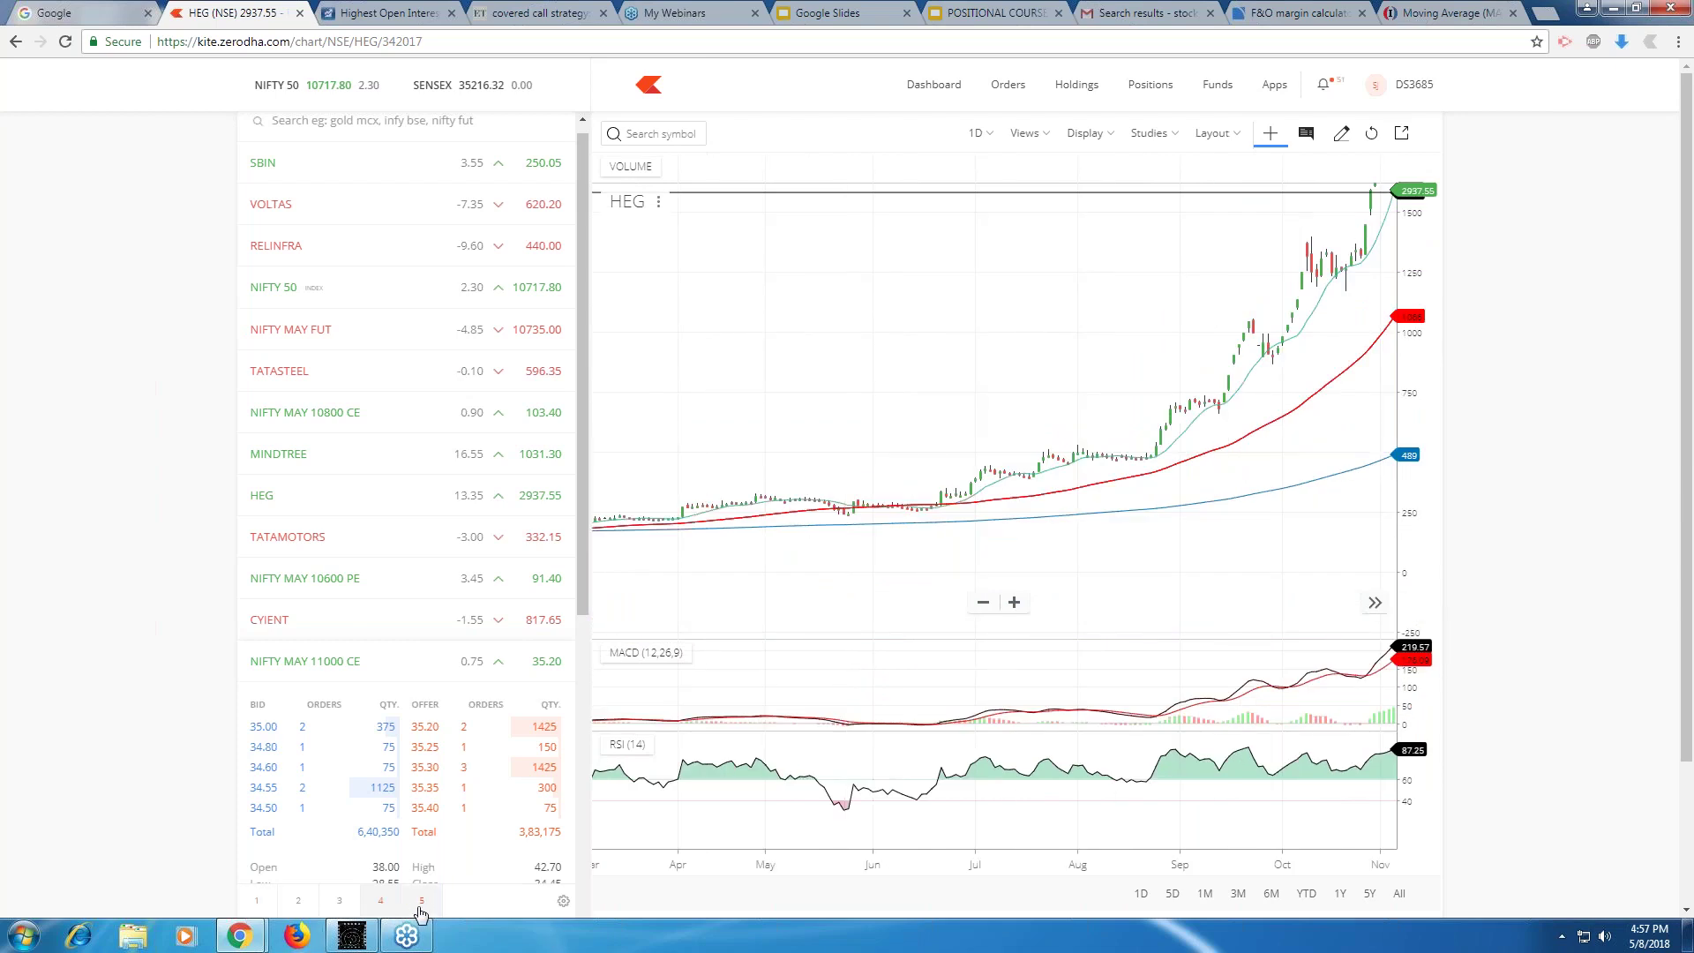
Open the HINDALCO chart from watchlist 1 and examine price around the 10 and 50-period averages through 2017.
left_click(249, 902)
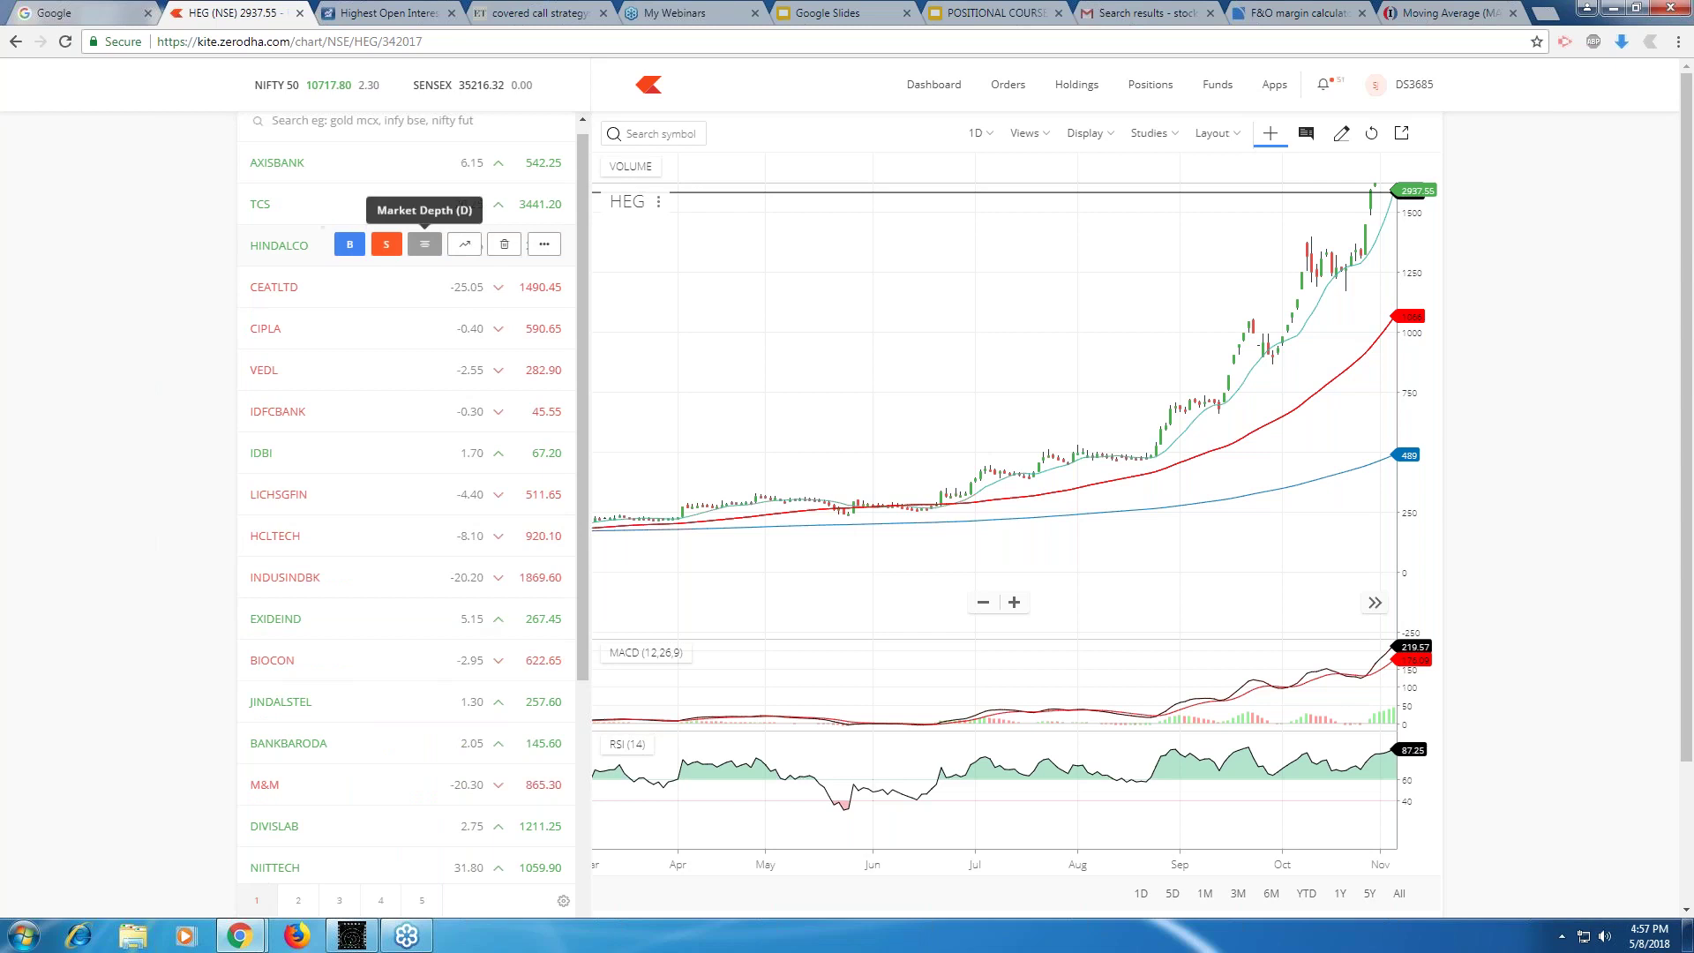
left_click(464, 243)
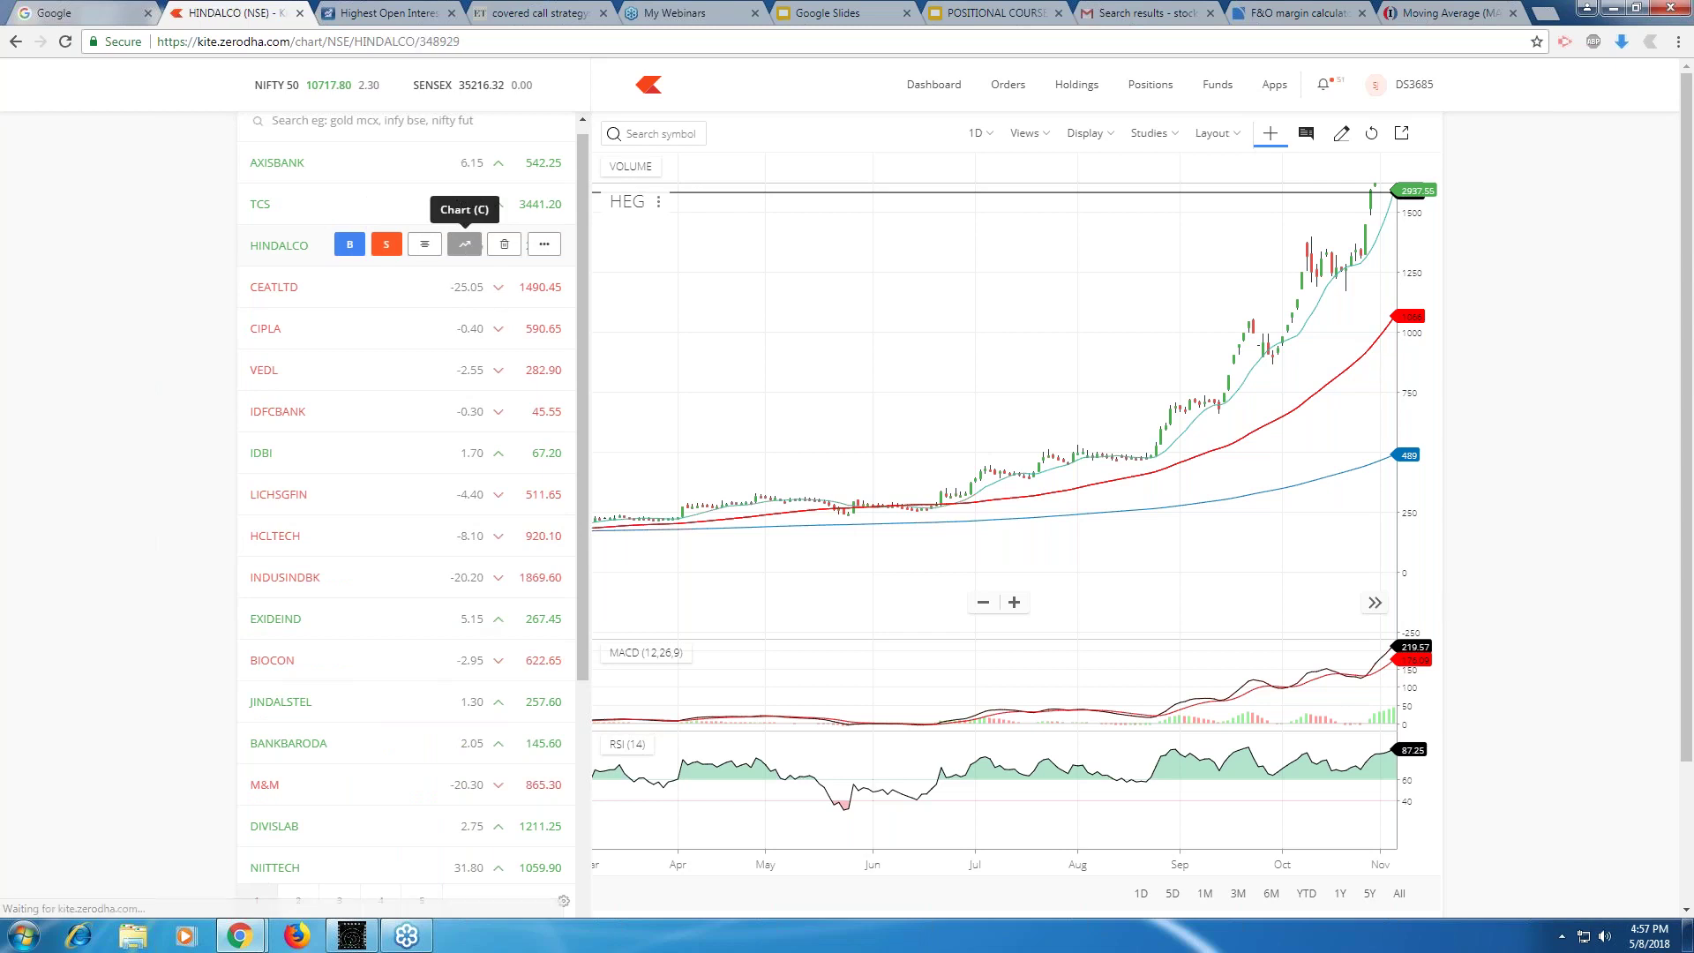
left_click_drag(863, 474, 1119, 474)
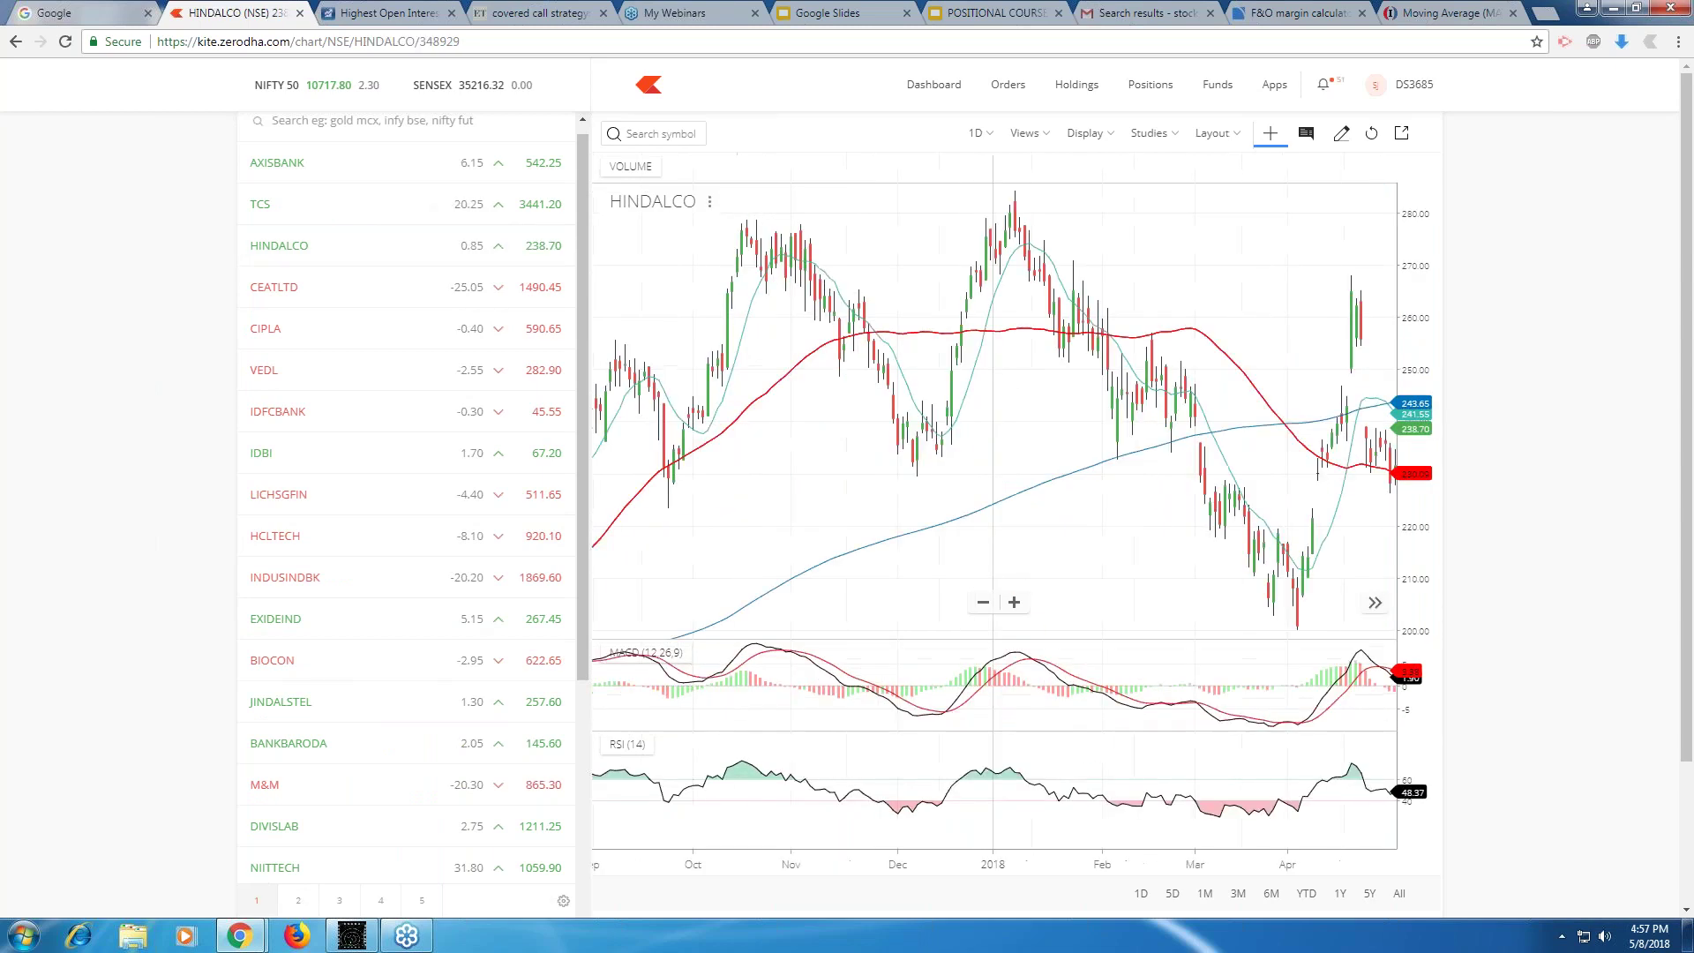
scroll(951, 473, "down", 3)
left_click_drag(950, 473, 1077, 449)
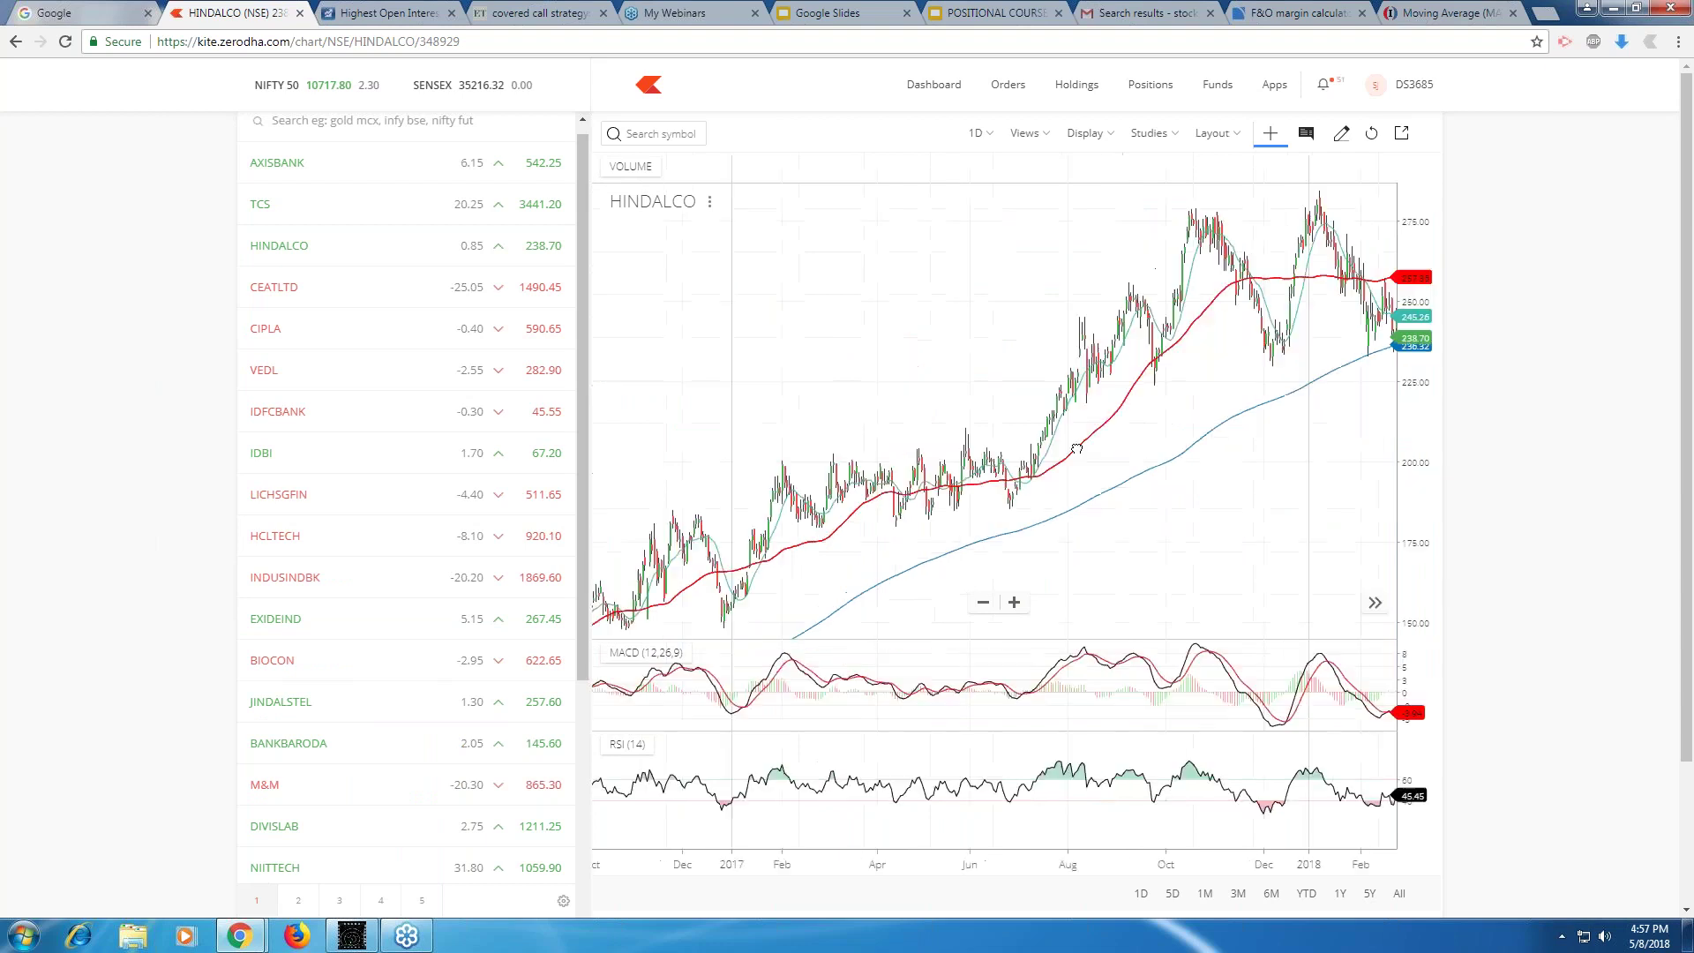
scroll(1083, 490, "up", 2)
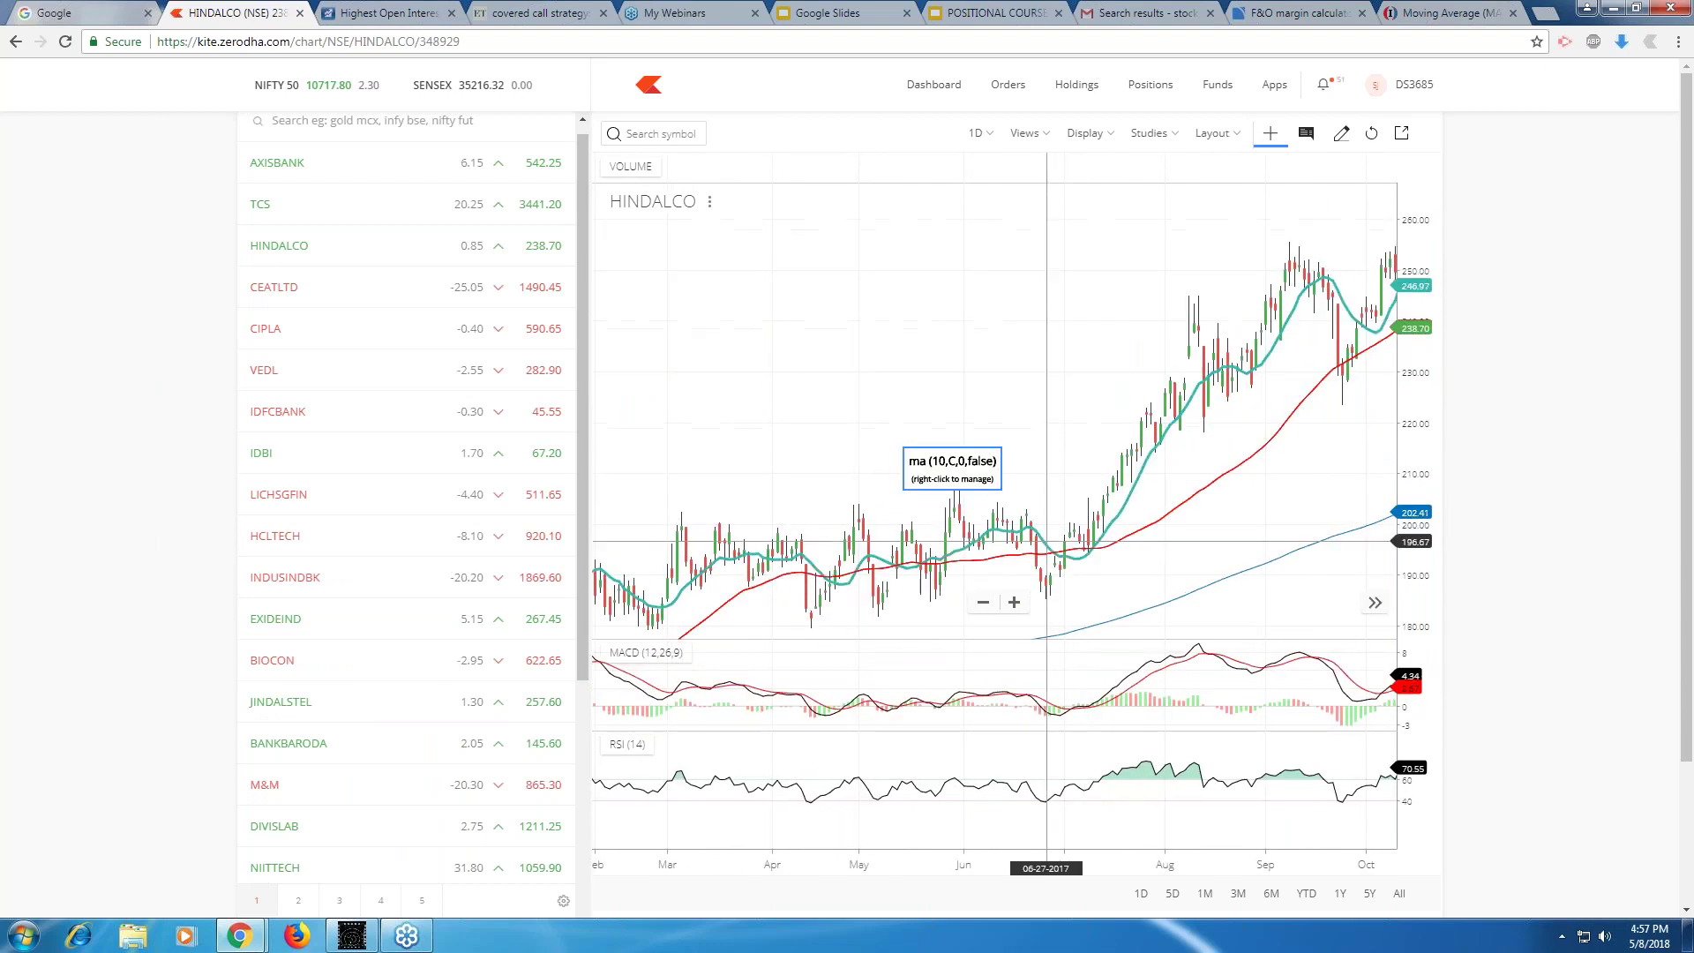
left_click_drag(975, 521, 799, 536)
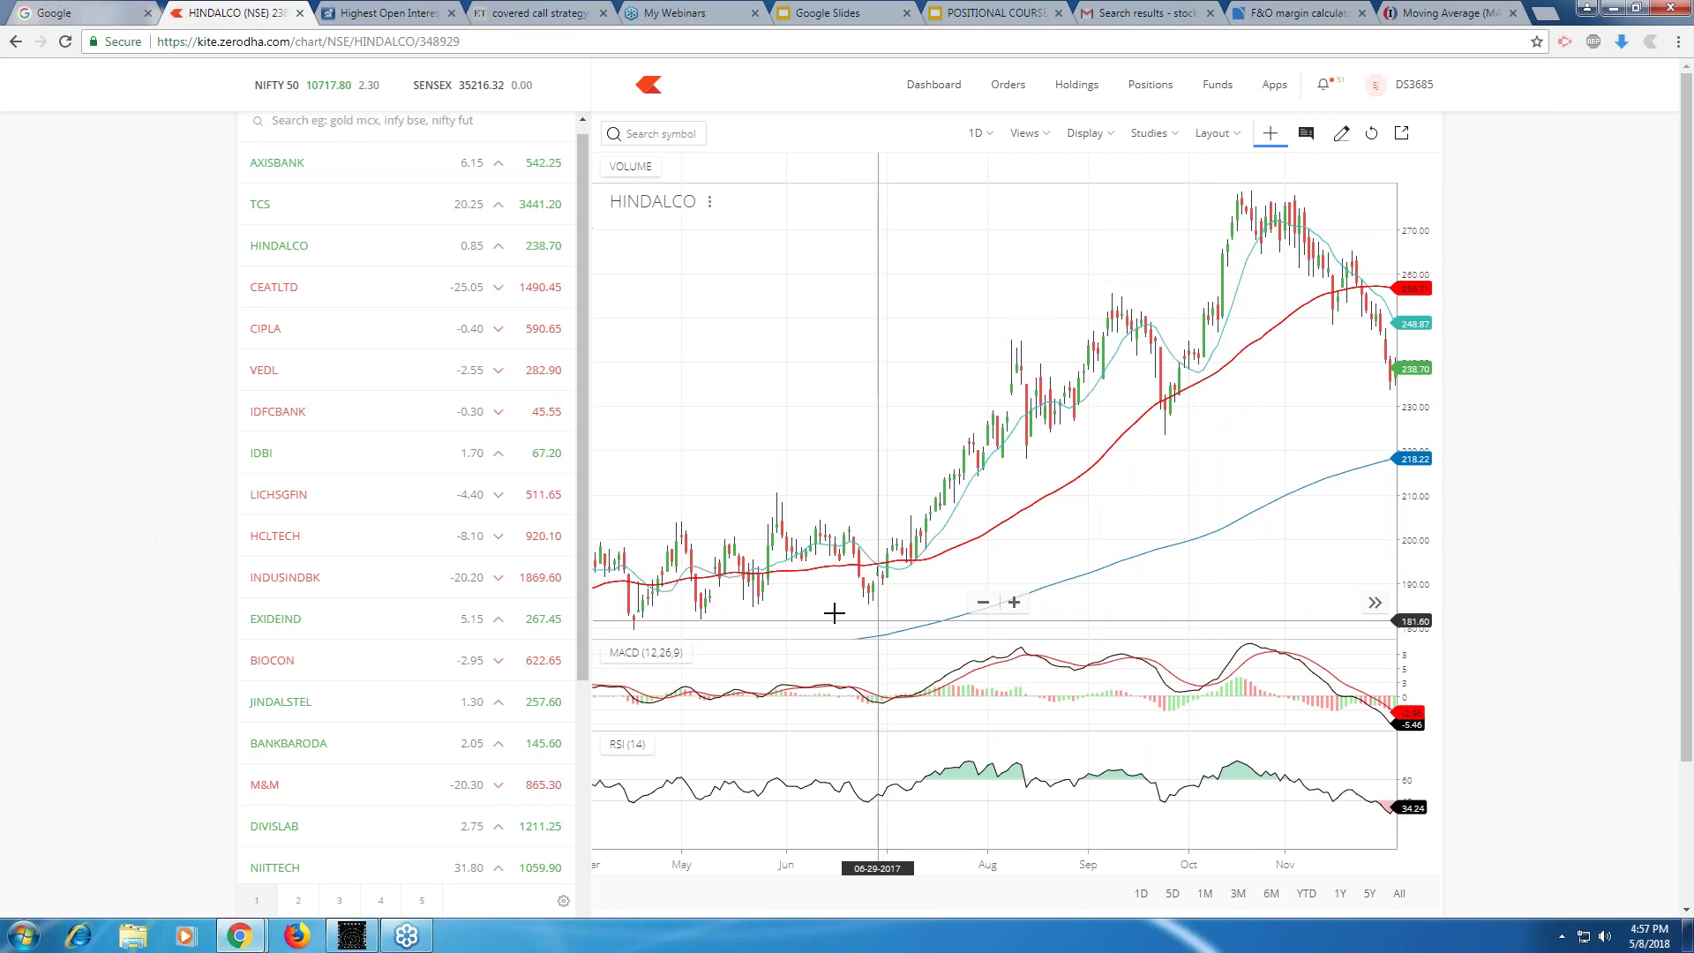
Trace HINDALCO back through 2016 and examine where the 50-period average meets the 200-period average around May 2016.
left_click_drag(673, 496, 873, 495)
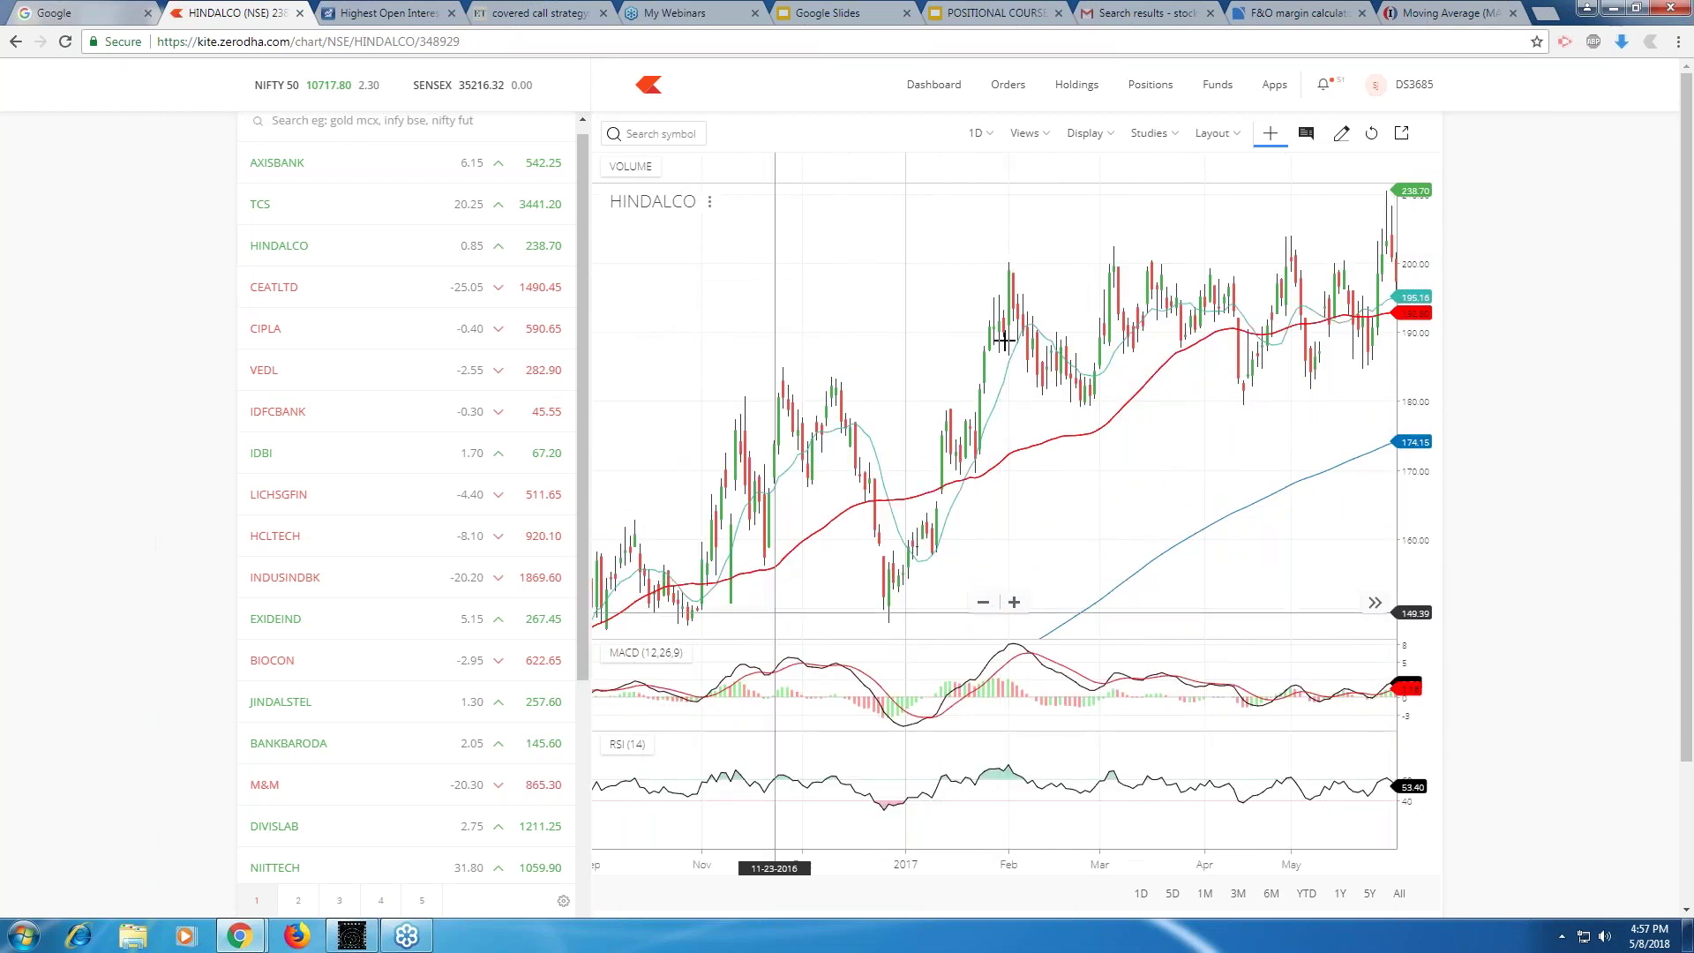
left_click_drag(774, 612, 1004, 340)
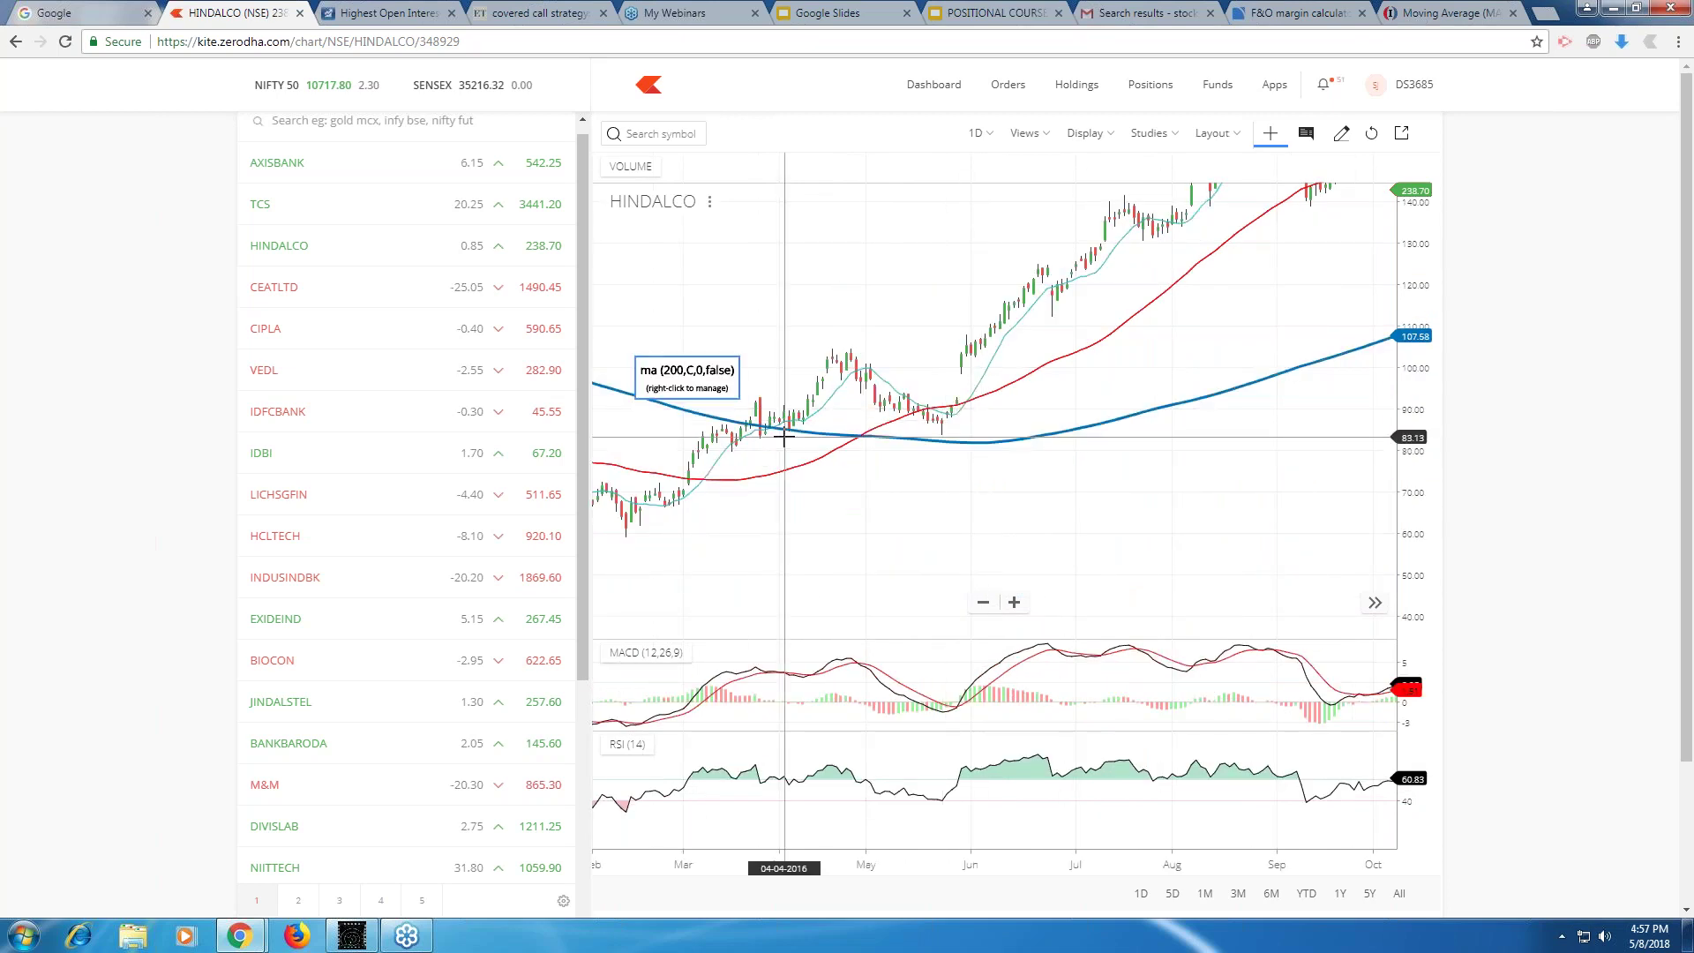
scroll(784, 436, "down", 3)
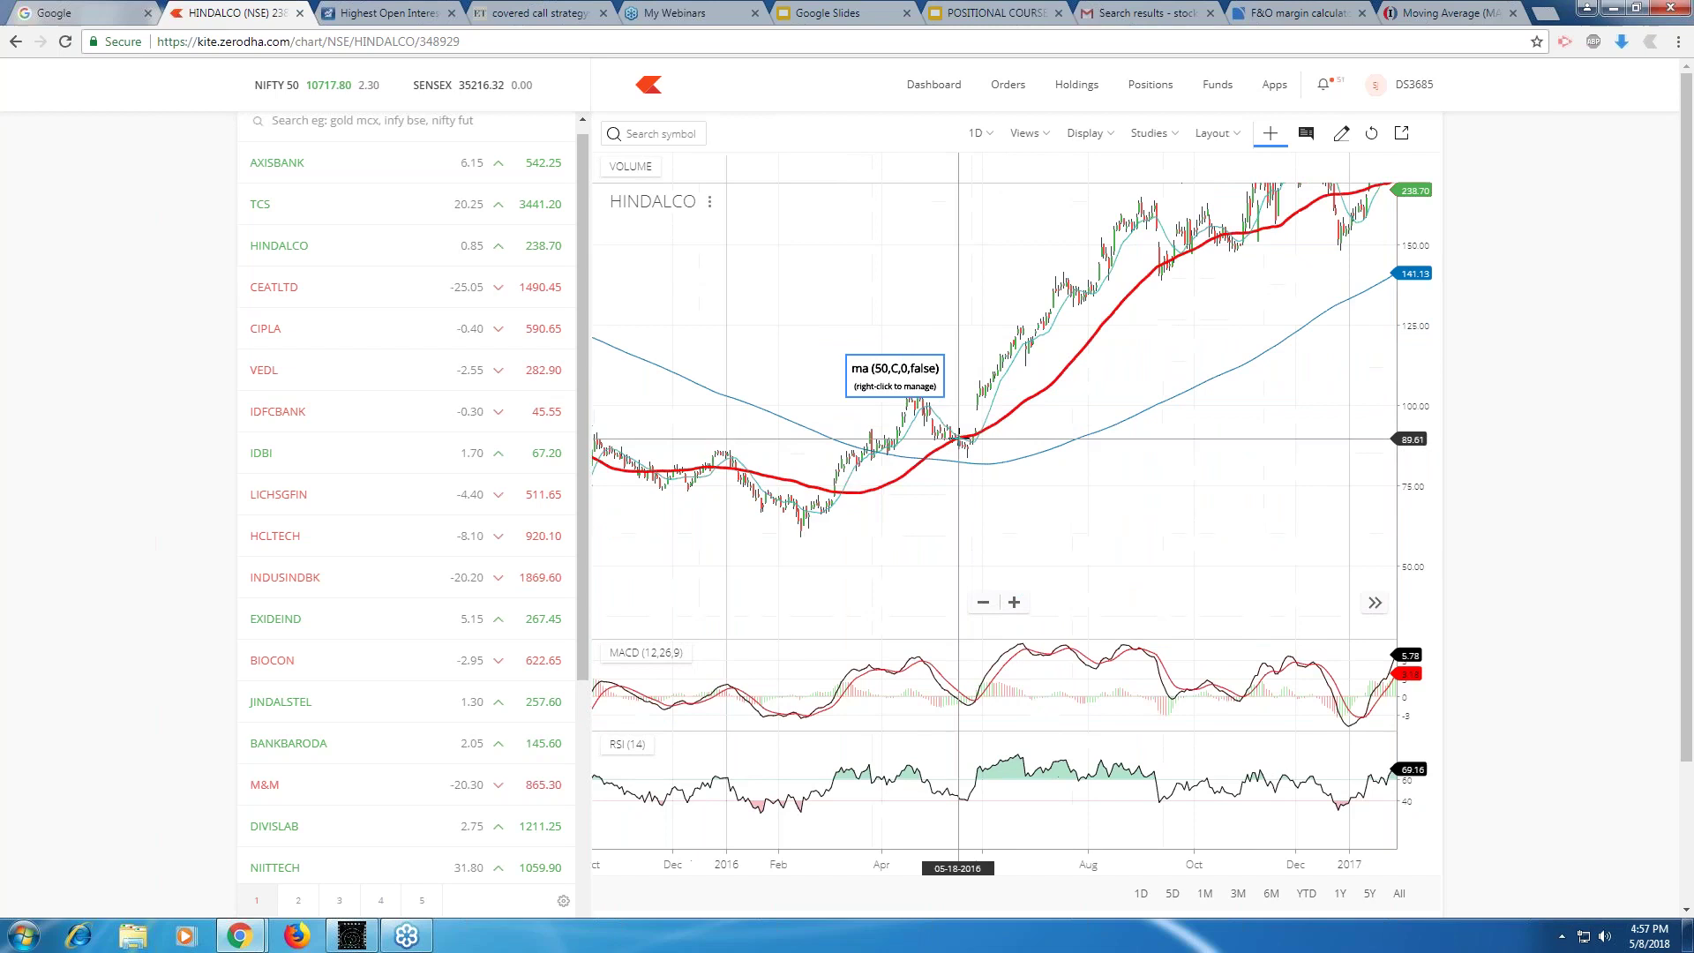
scroll(946, 422, "up", 3)
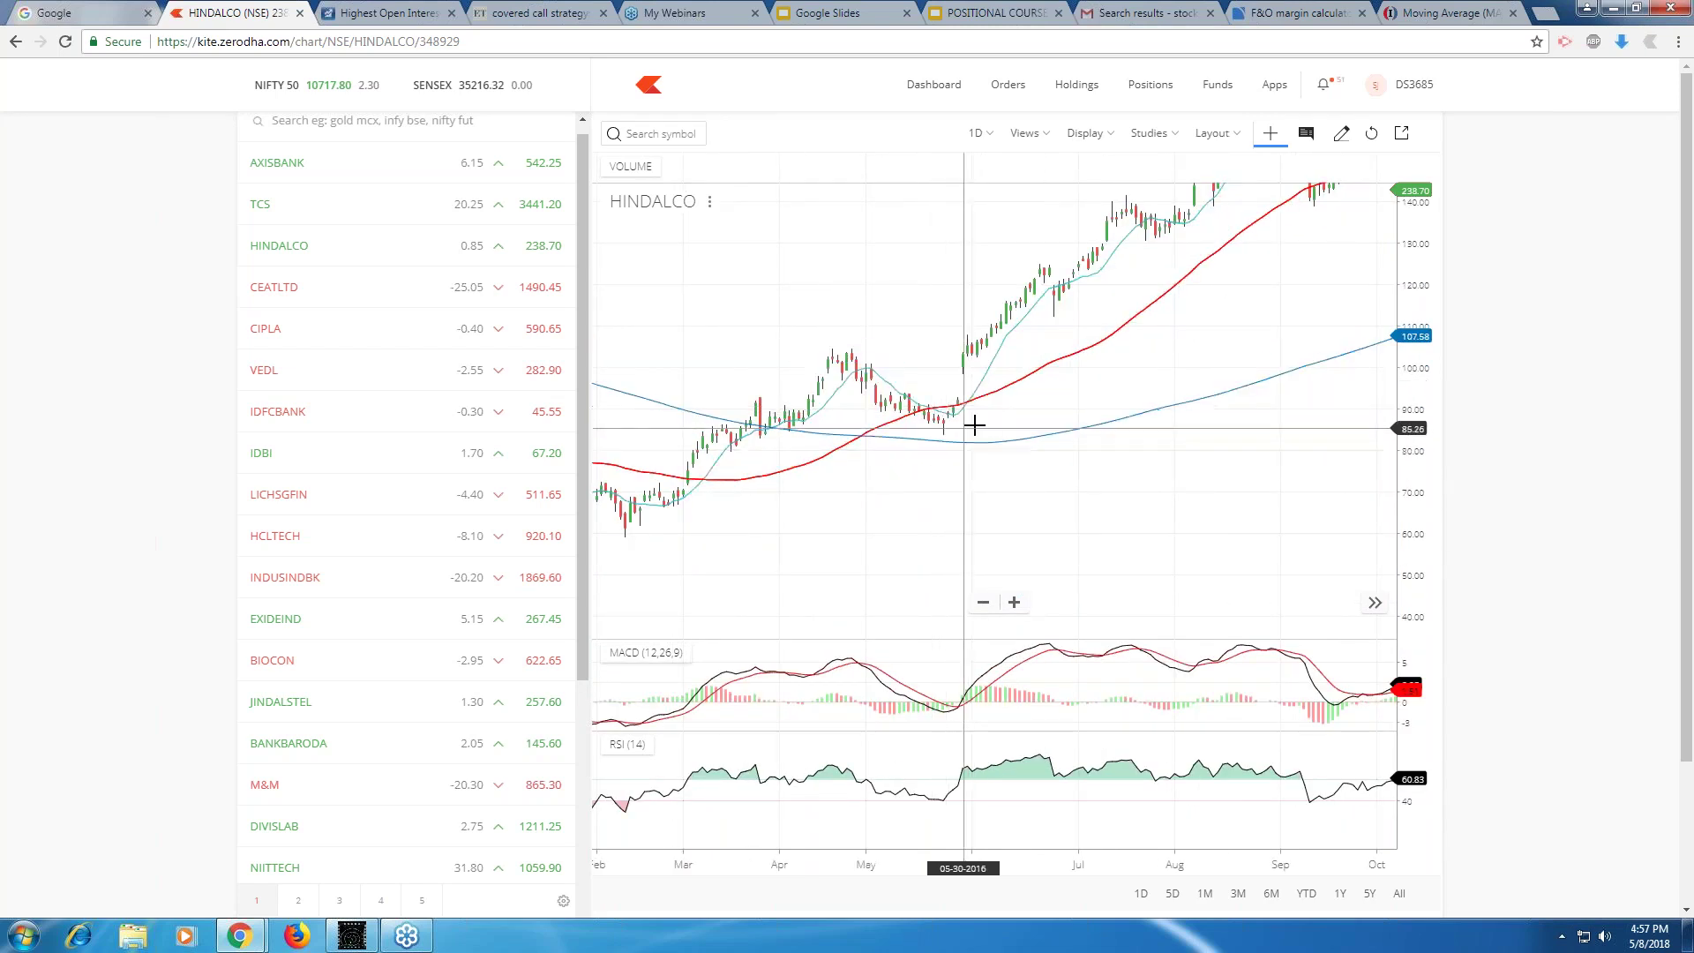
scroll(974, 427, "down", 1)
scroll(974, 423, "down", 3)
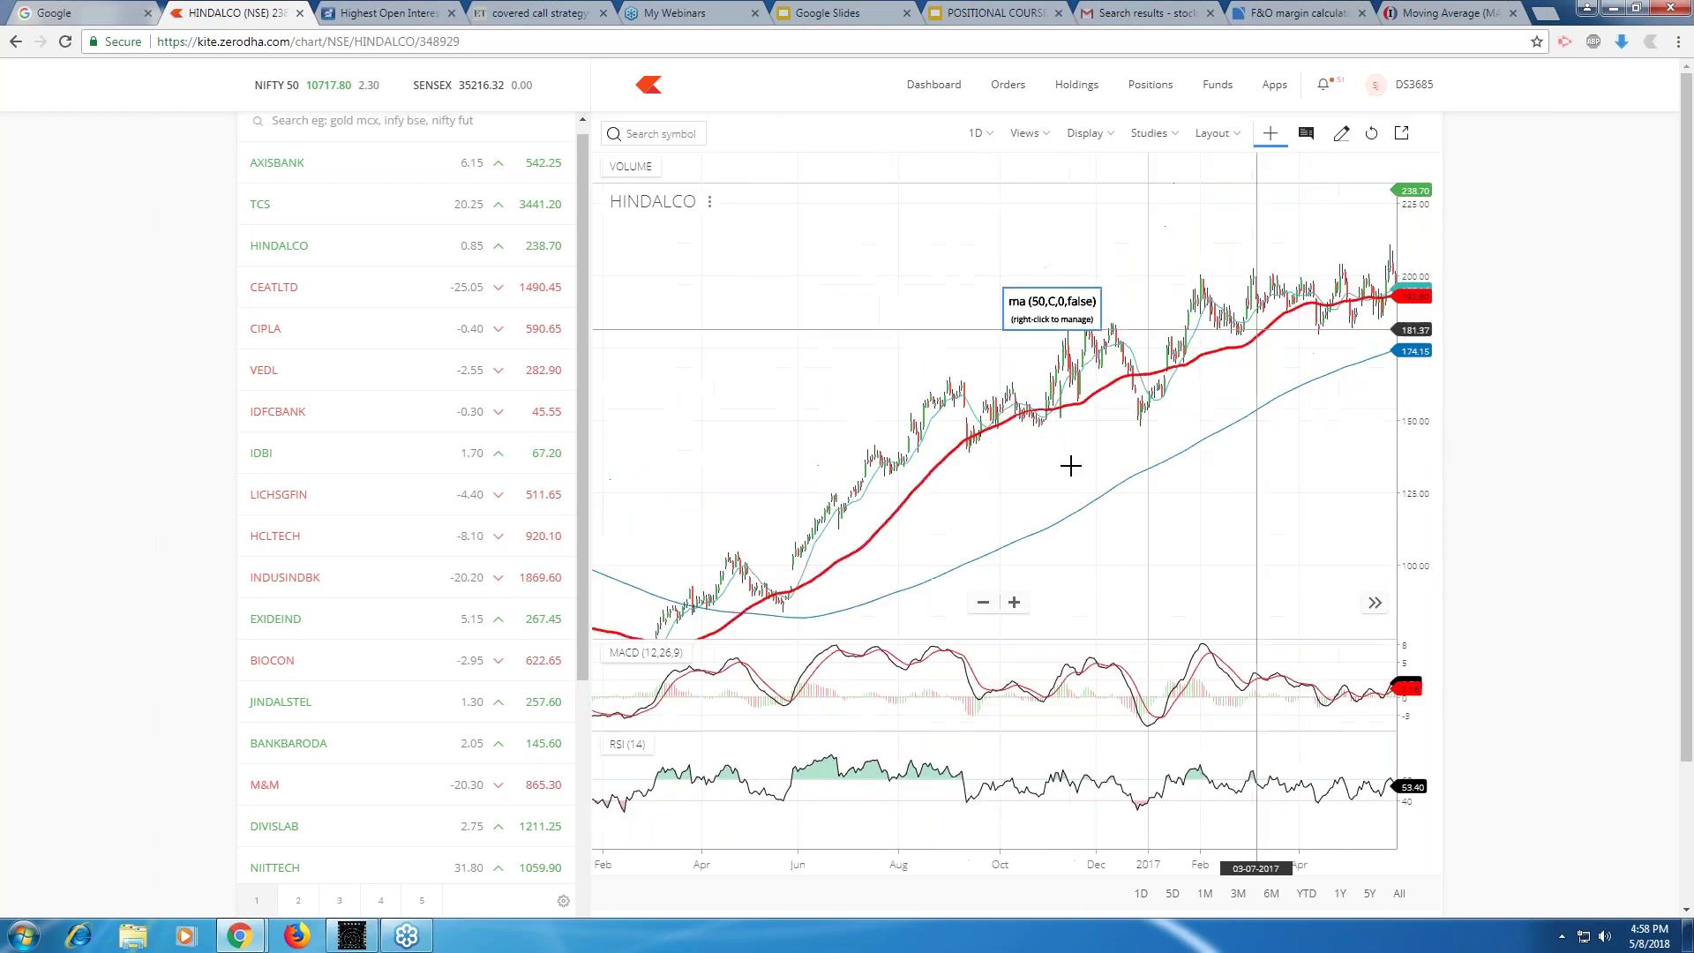
Examine HINDALCO's price below the 50 and 200-period averages during the first half of 2015.
left_click_drag(837, 550, 991, 504)
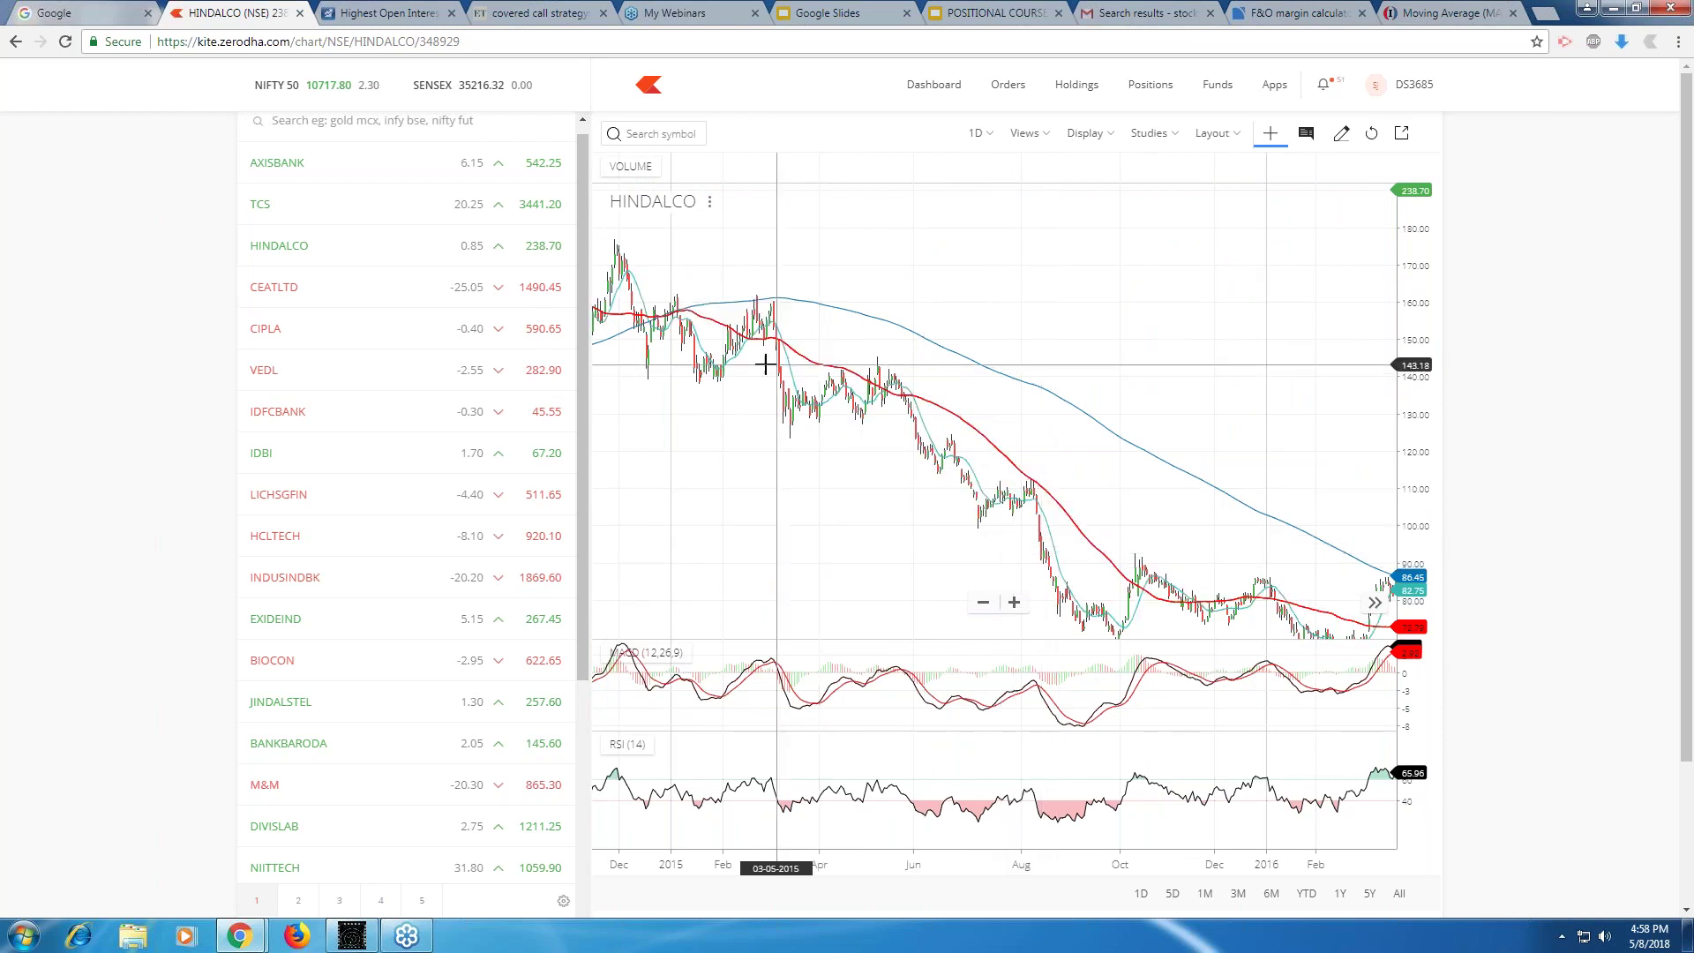
left_click_drag(718, 446, 920, 482)
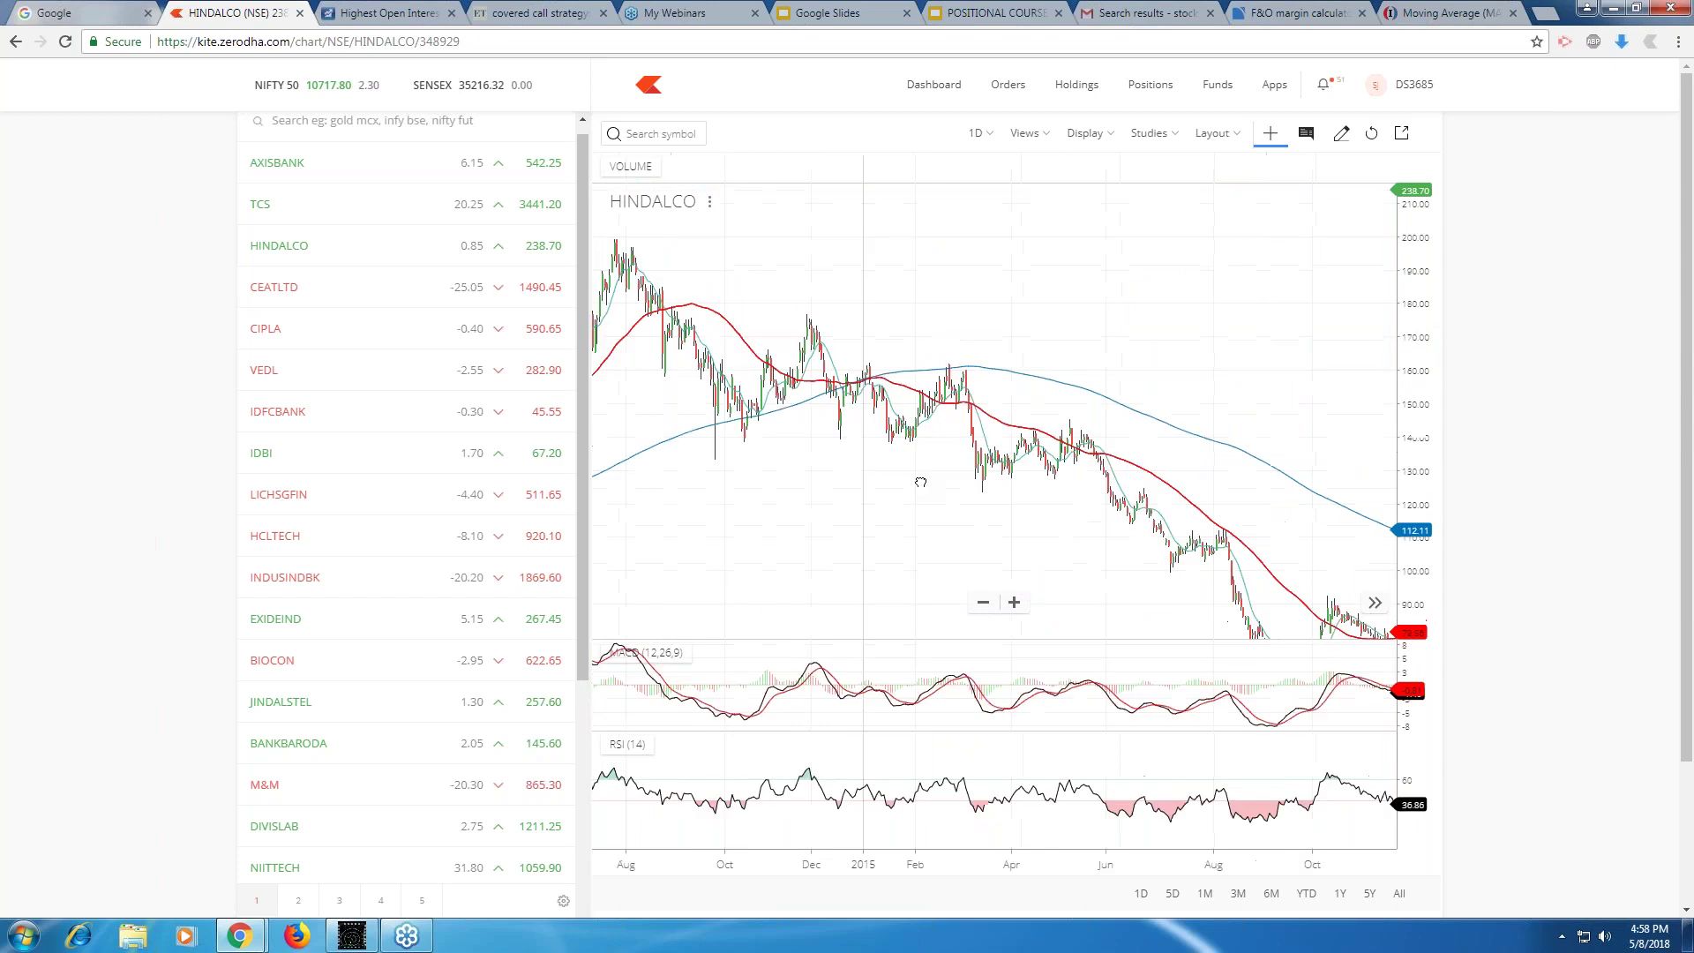
scroll(822, 409, "up", 3)
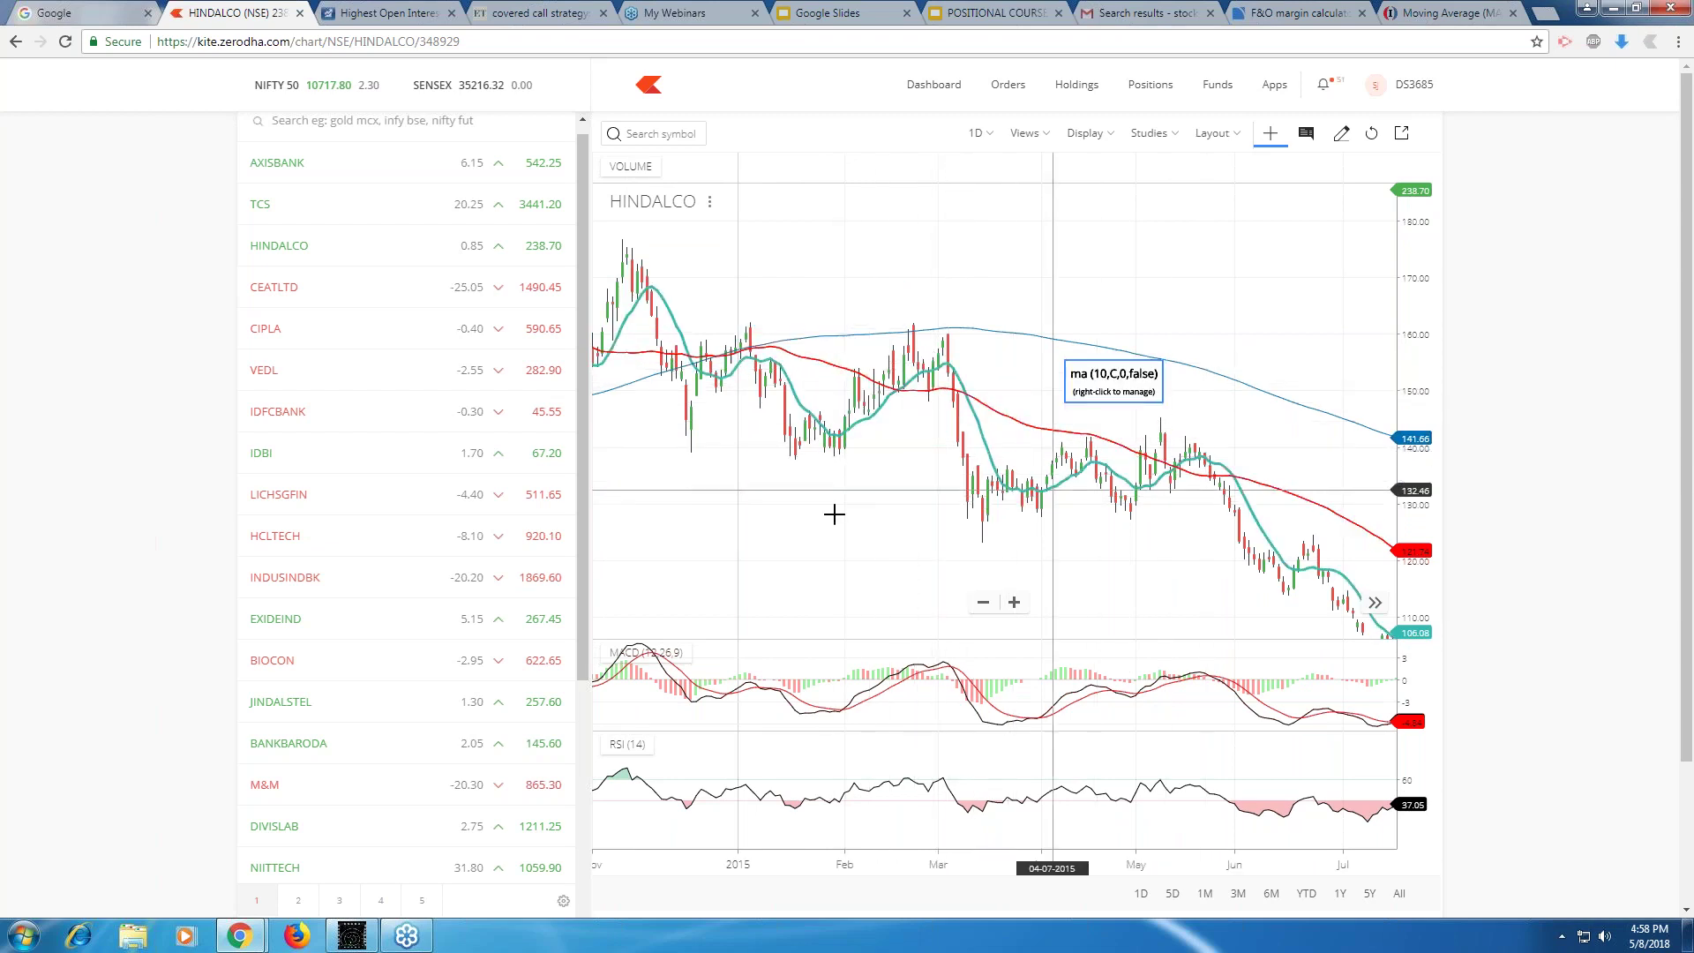
Trace HINDALCO back through 2014 and examine price and its moving averages around March 2014.
left_click_drag(832, 511, 1310, 511)
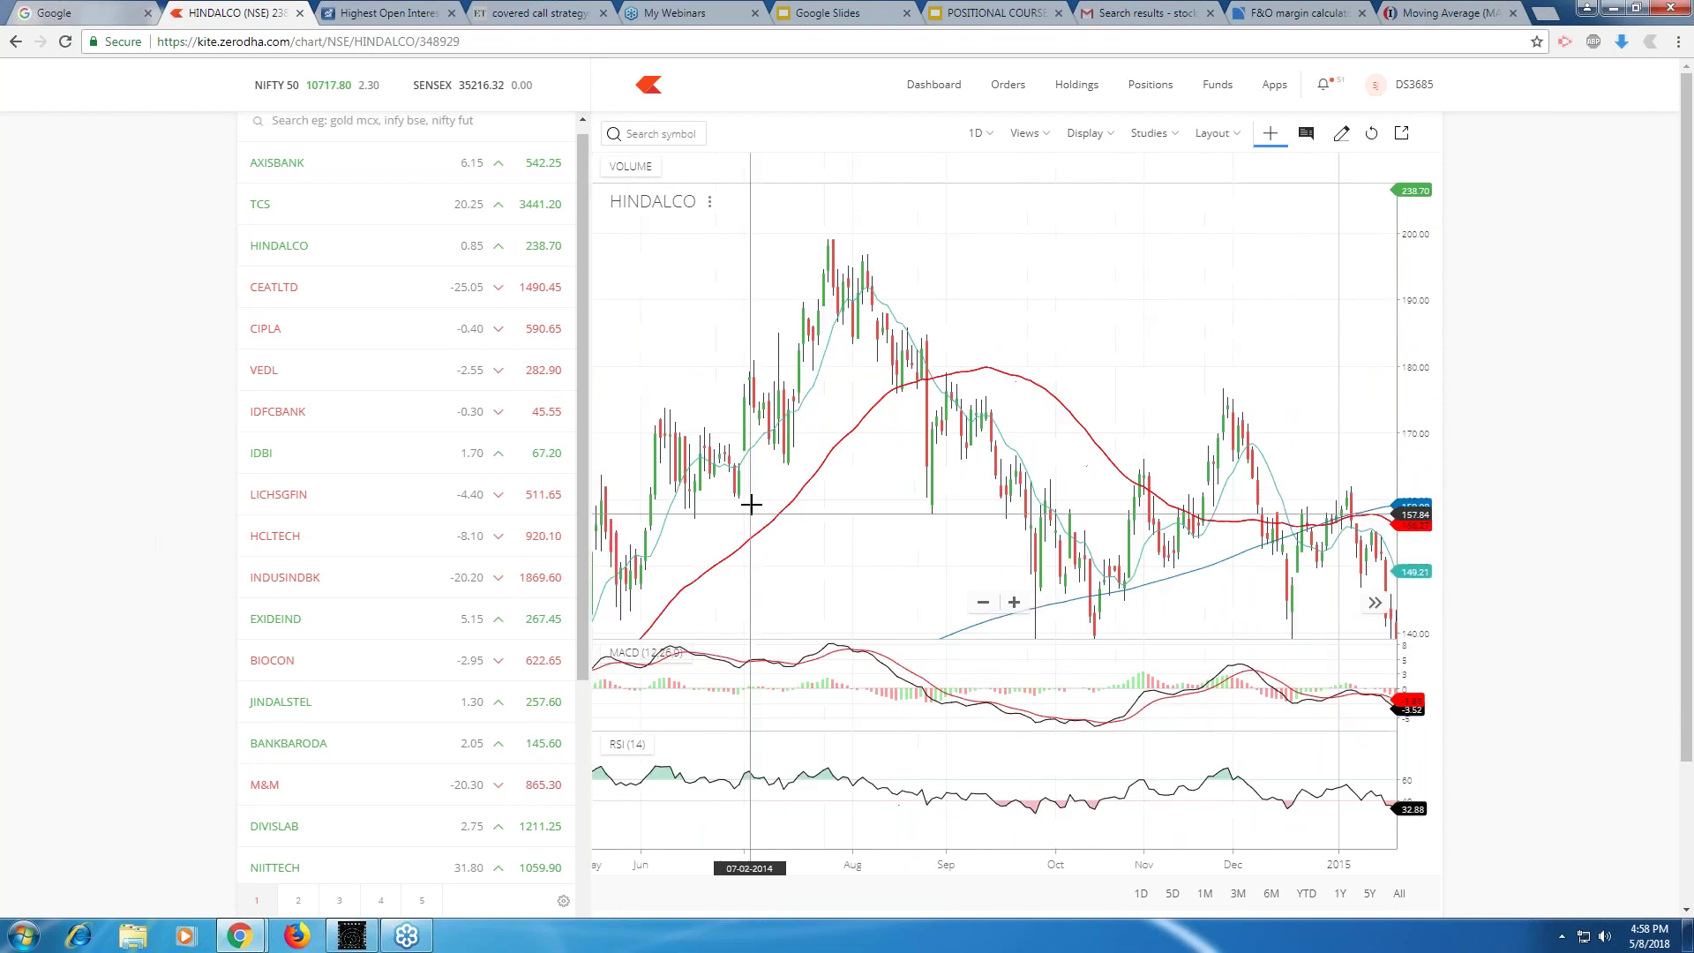
left_click_drag(751, 504, 1067, 325)
left_click_drag(1031, 478, 1143, 479)
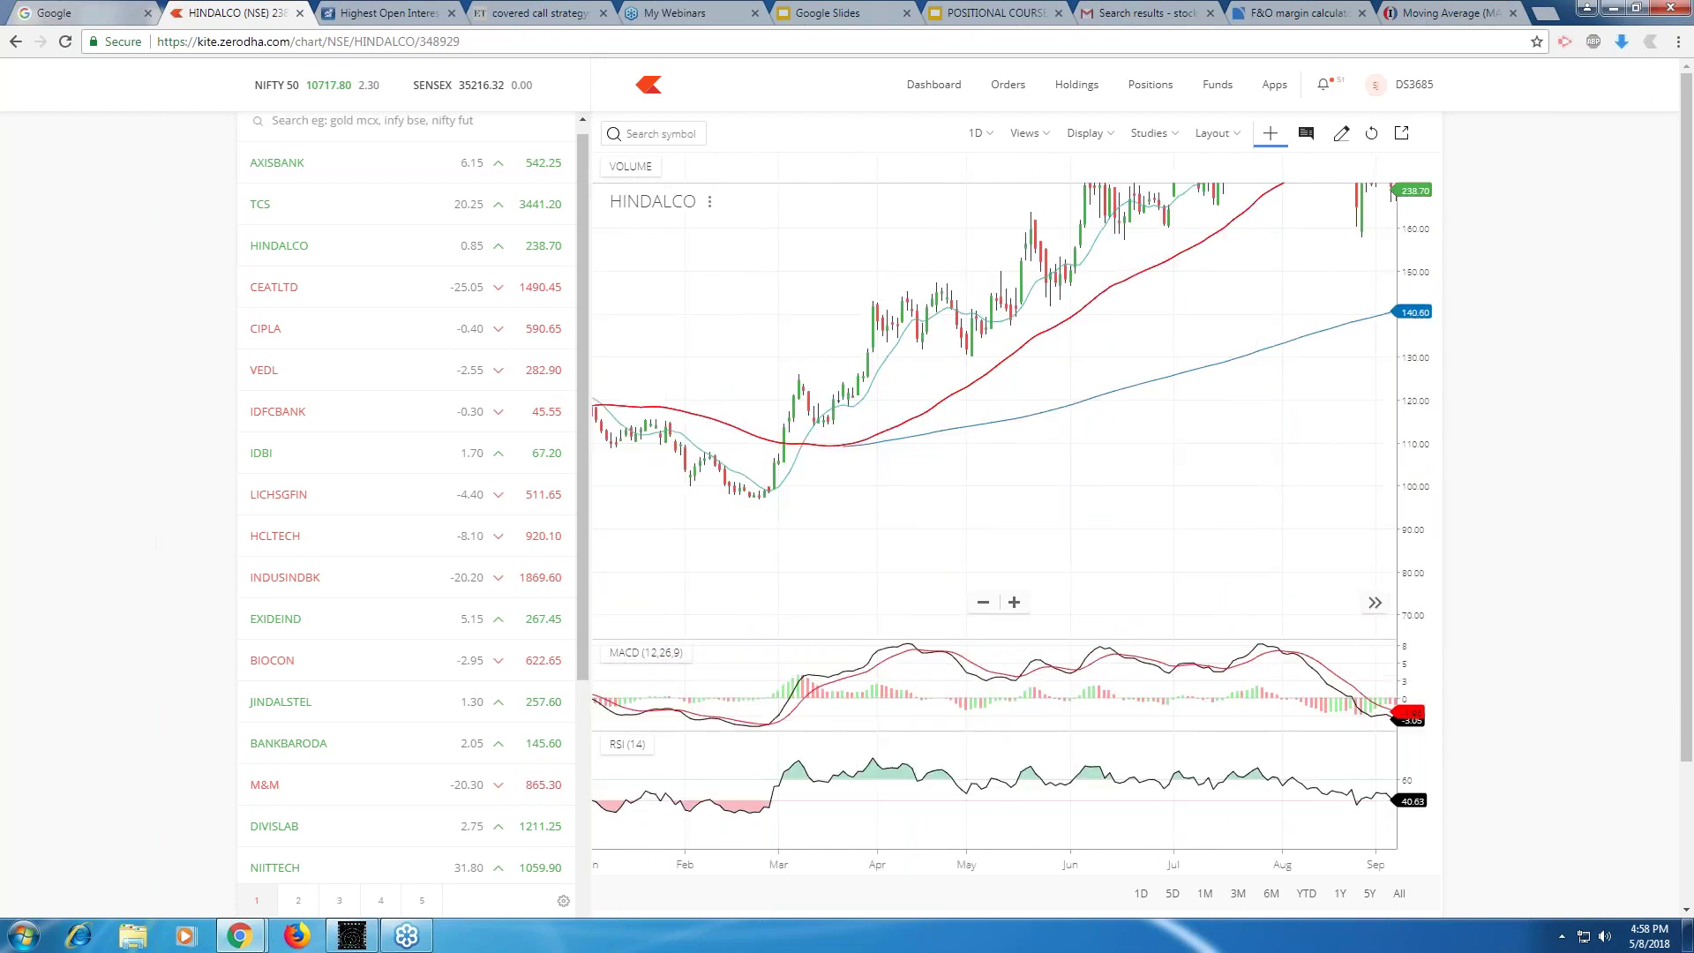
scroll(889, 516, "down", 3)
scroll(967, 404, "down", 1)
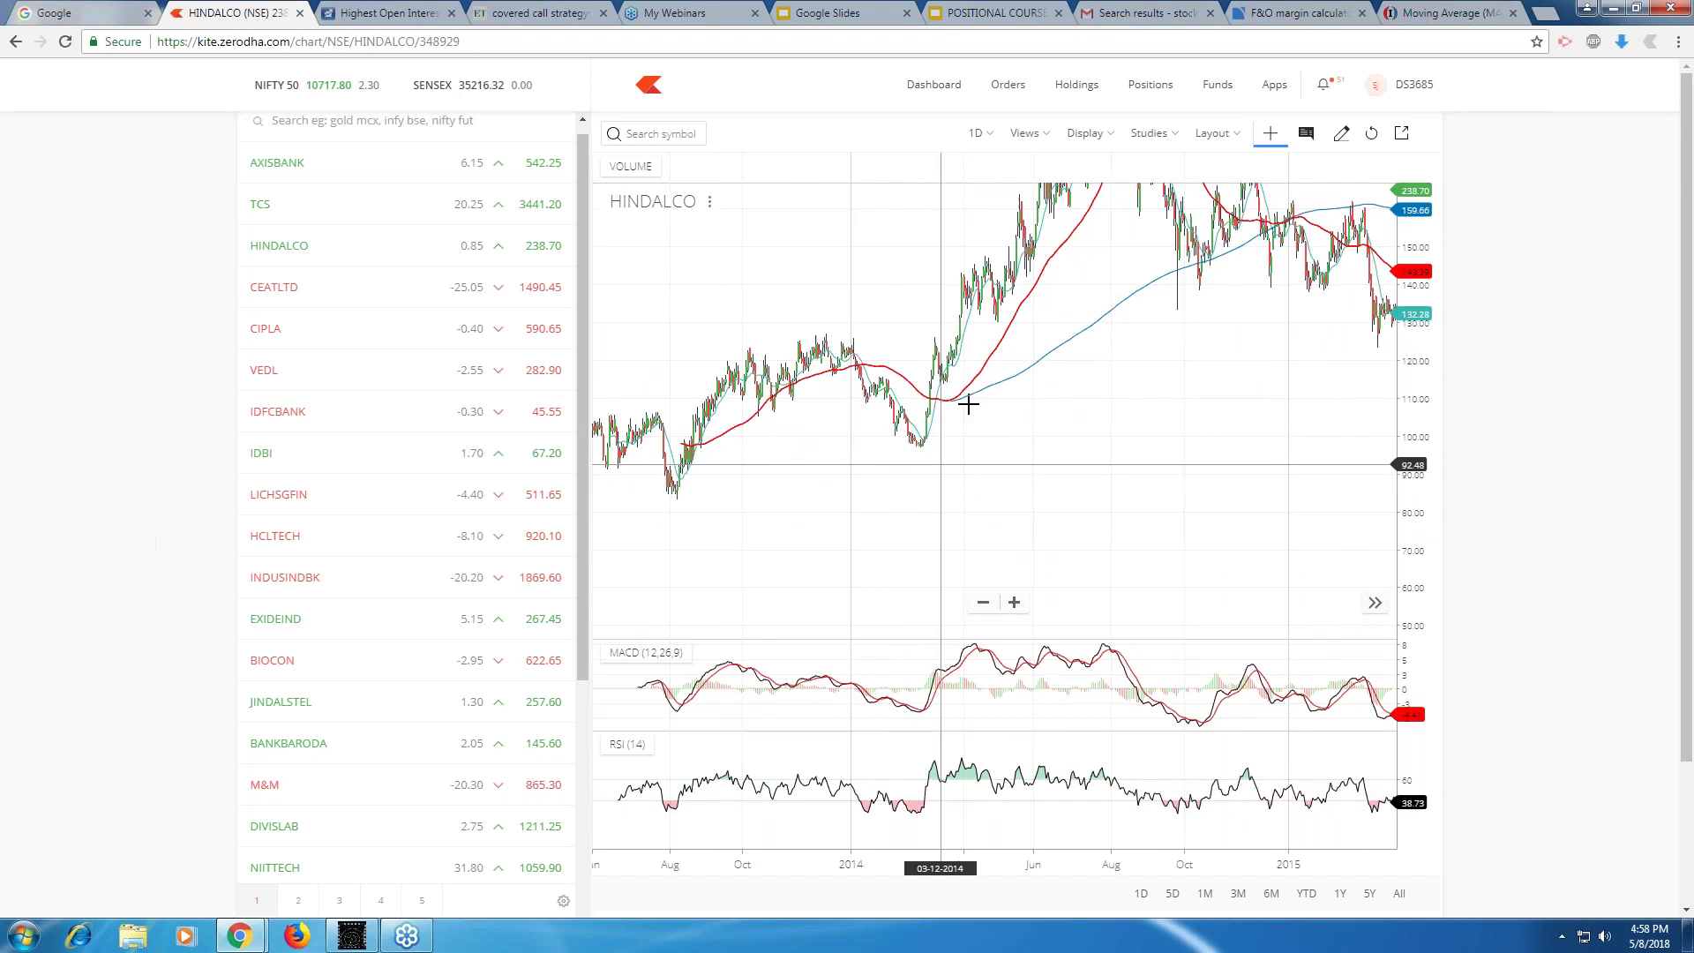
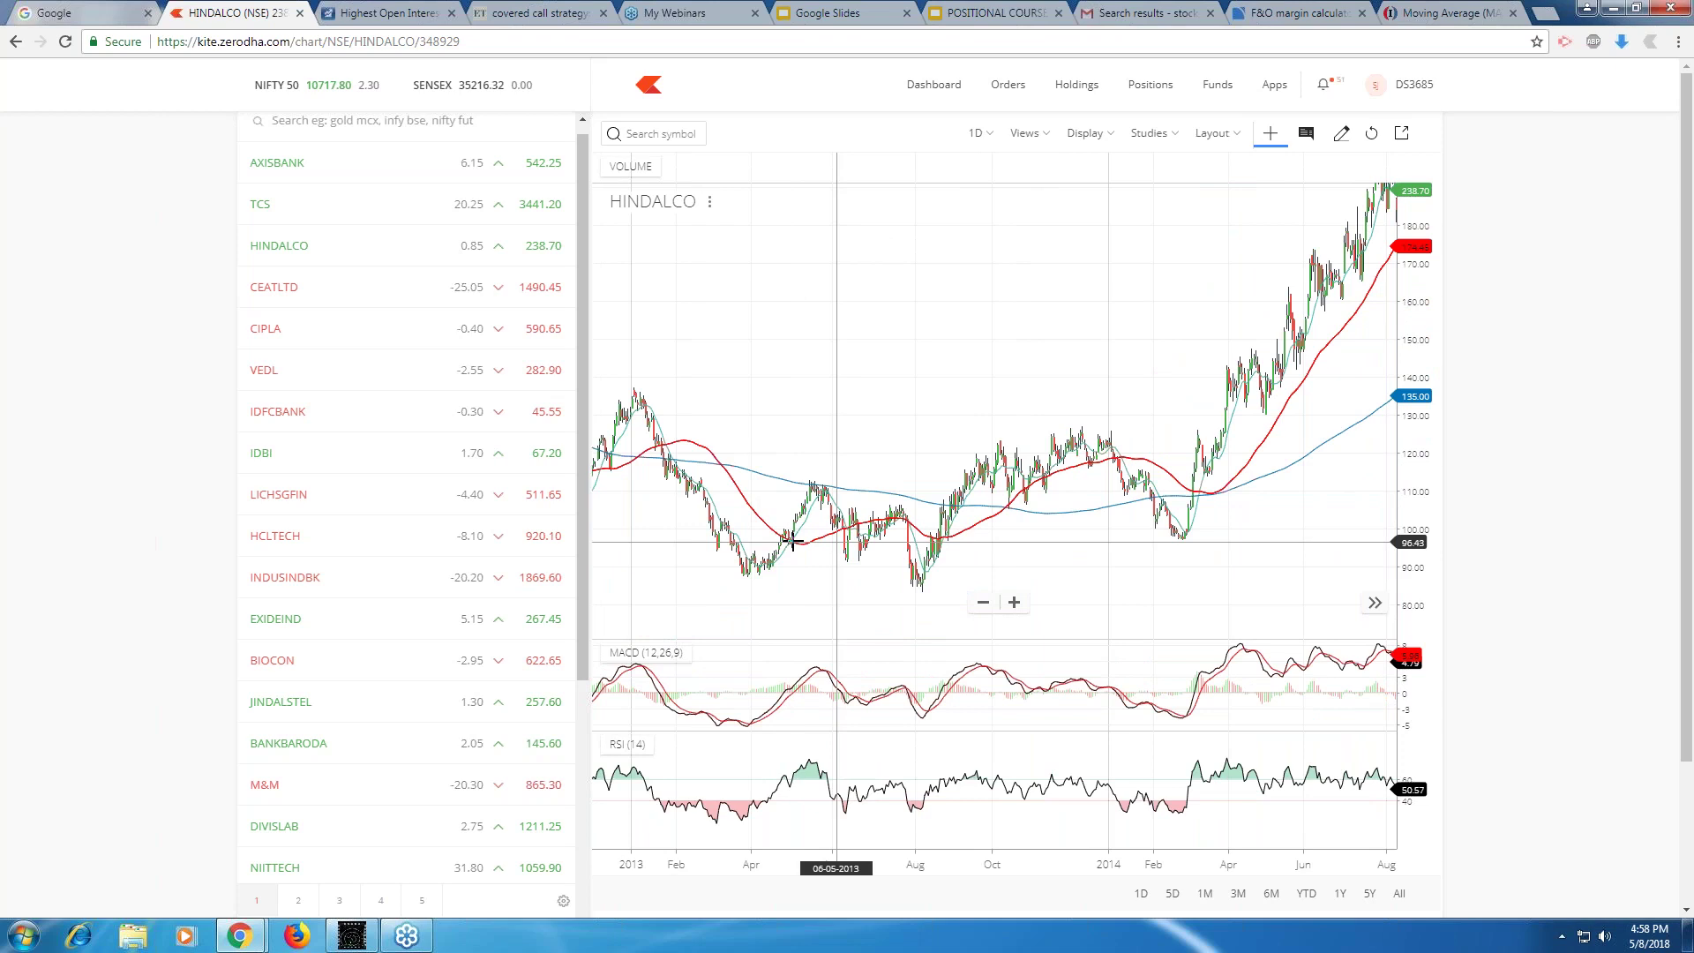
Examine how HINDALCO's price behaves between the 50 and 200-period averages from March to September 2013.
left_click_drag(737, 527, 930, 529)
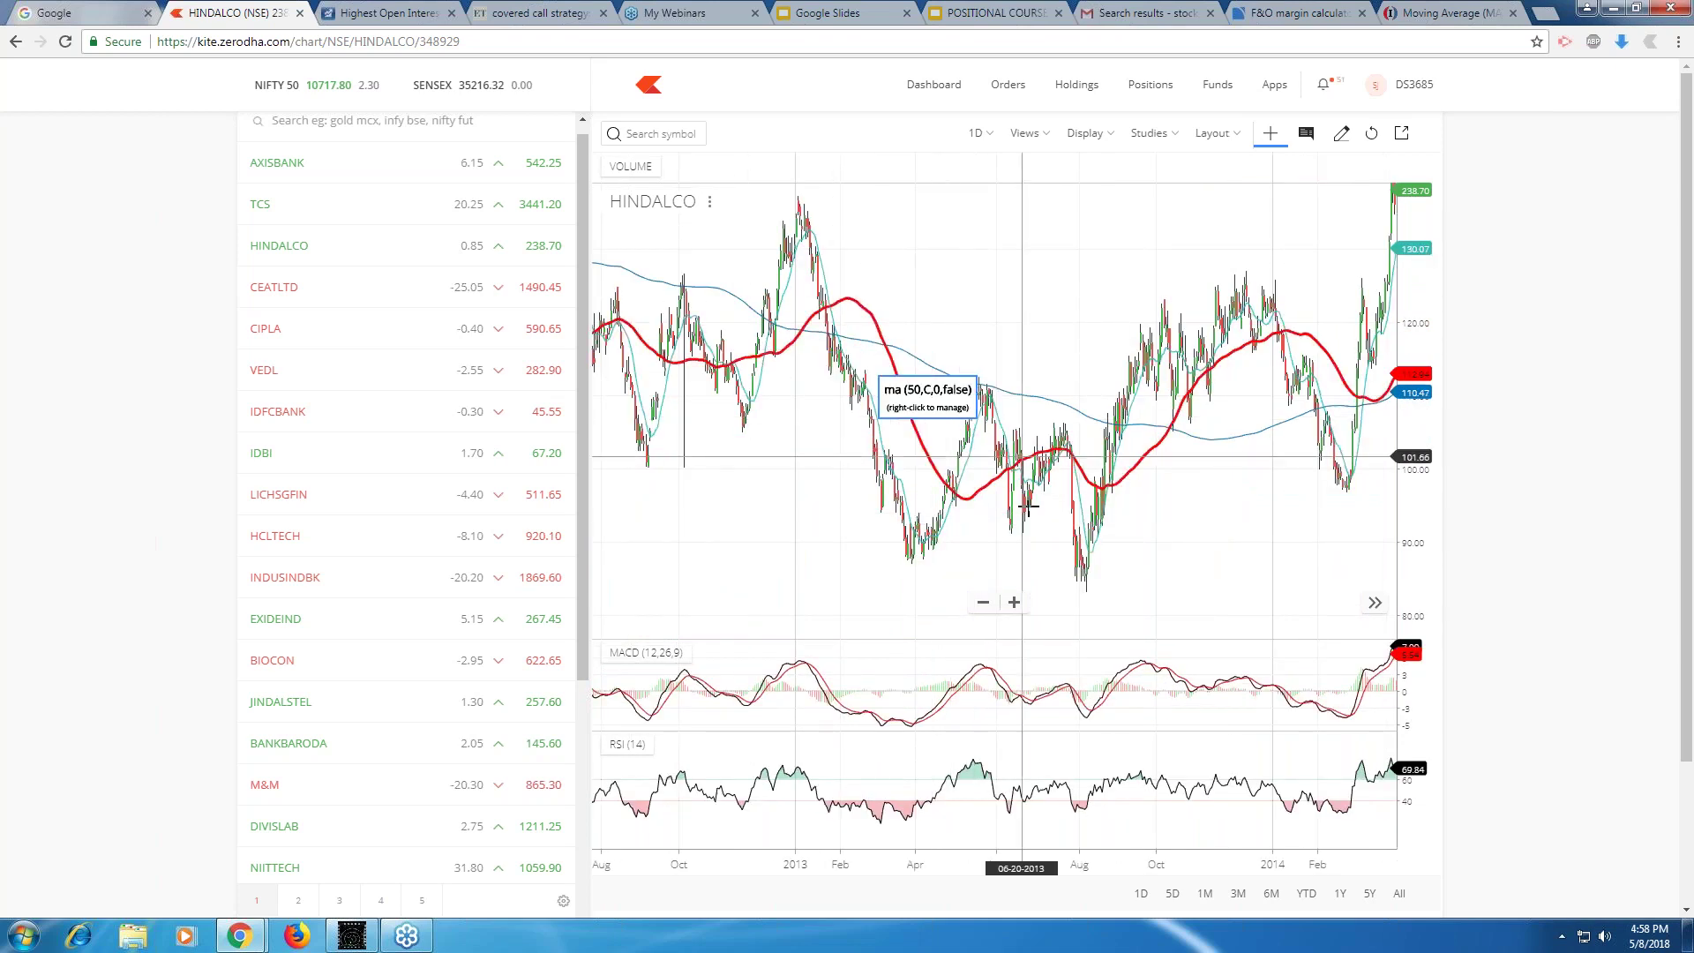
scroll(1029, 505, "up", 1)
scroll(1029, 501, "up", 2)
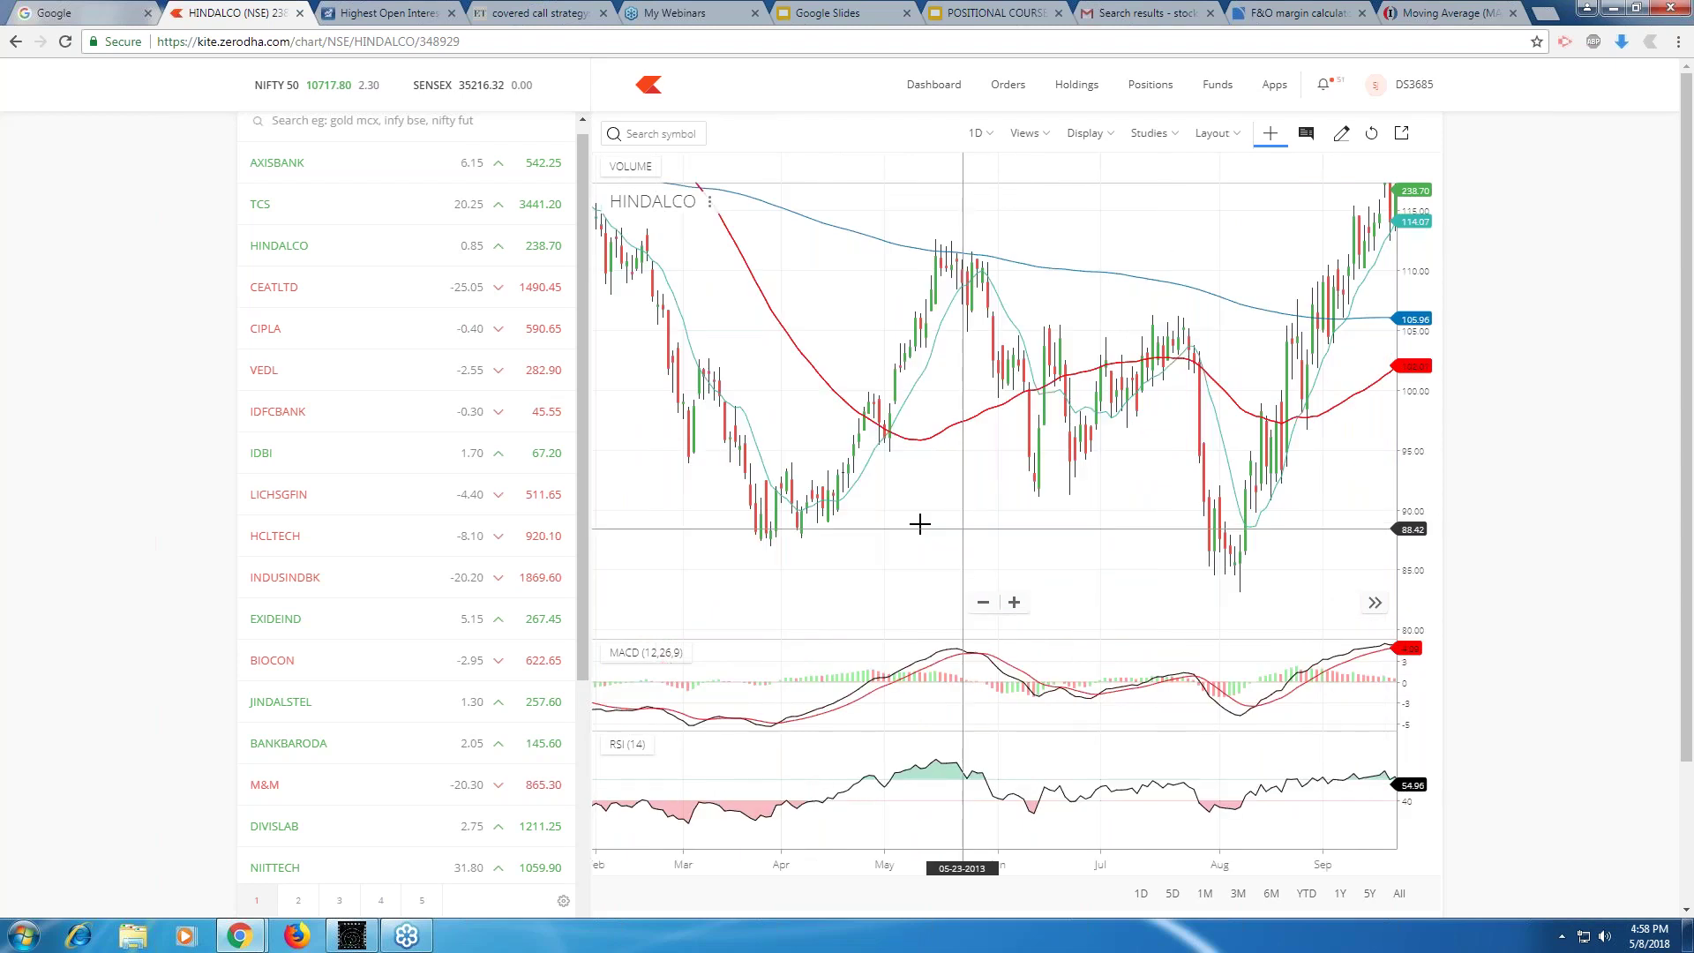
scroll(920, 524, "up", 1)
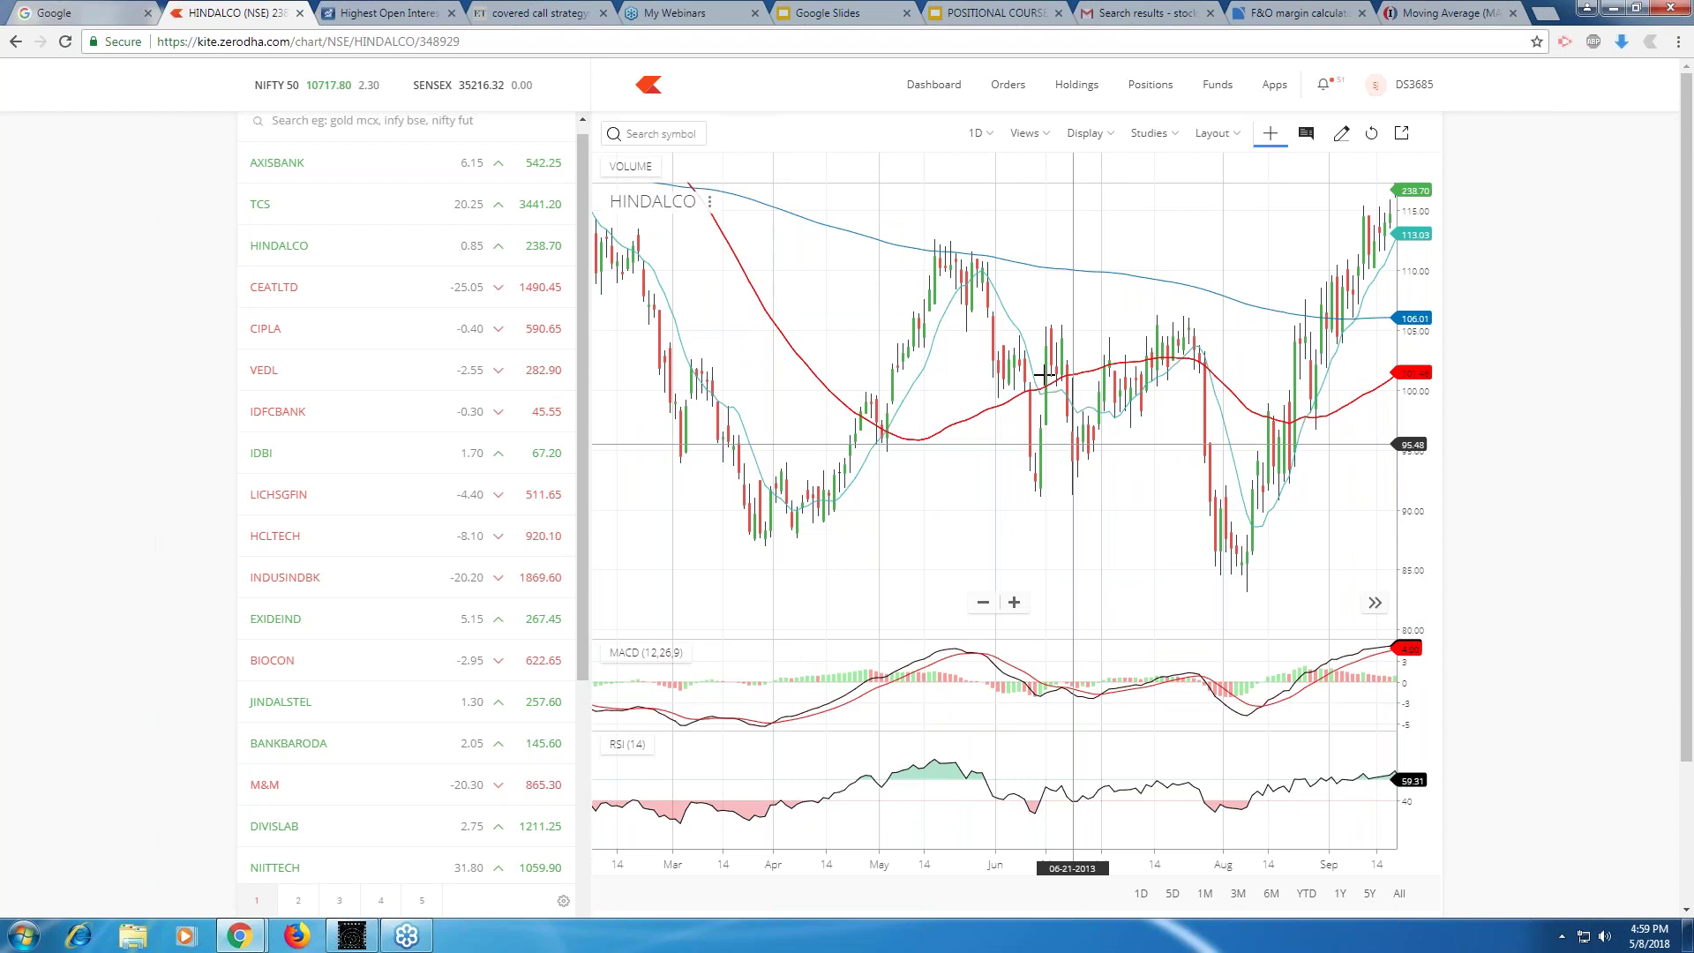
Trace HINDALCO from early 2013 back through 2012, following price around the 50 and 200-period averages.
left_click_drag(798, 315, 1108, 440)
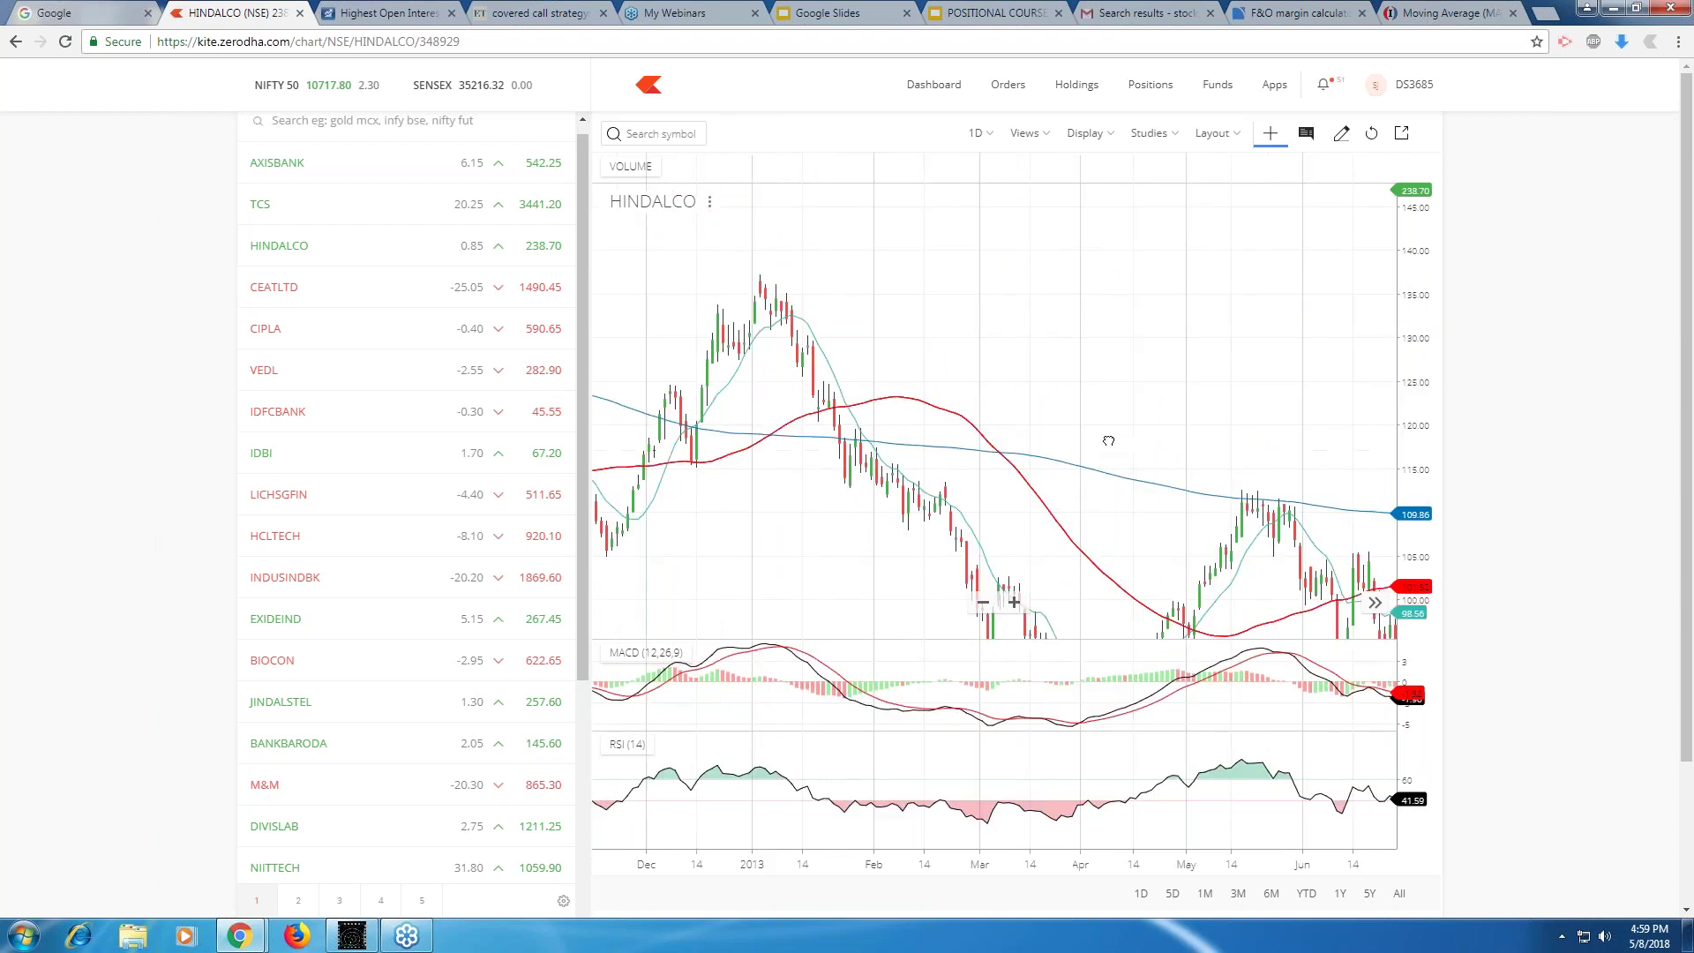
left_click_drag(734, 544, 911, 435)
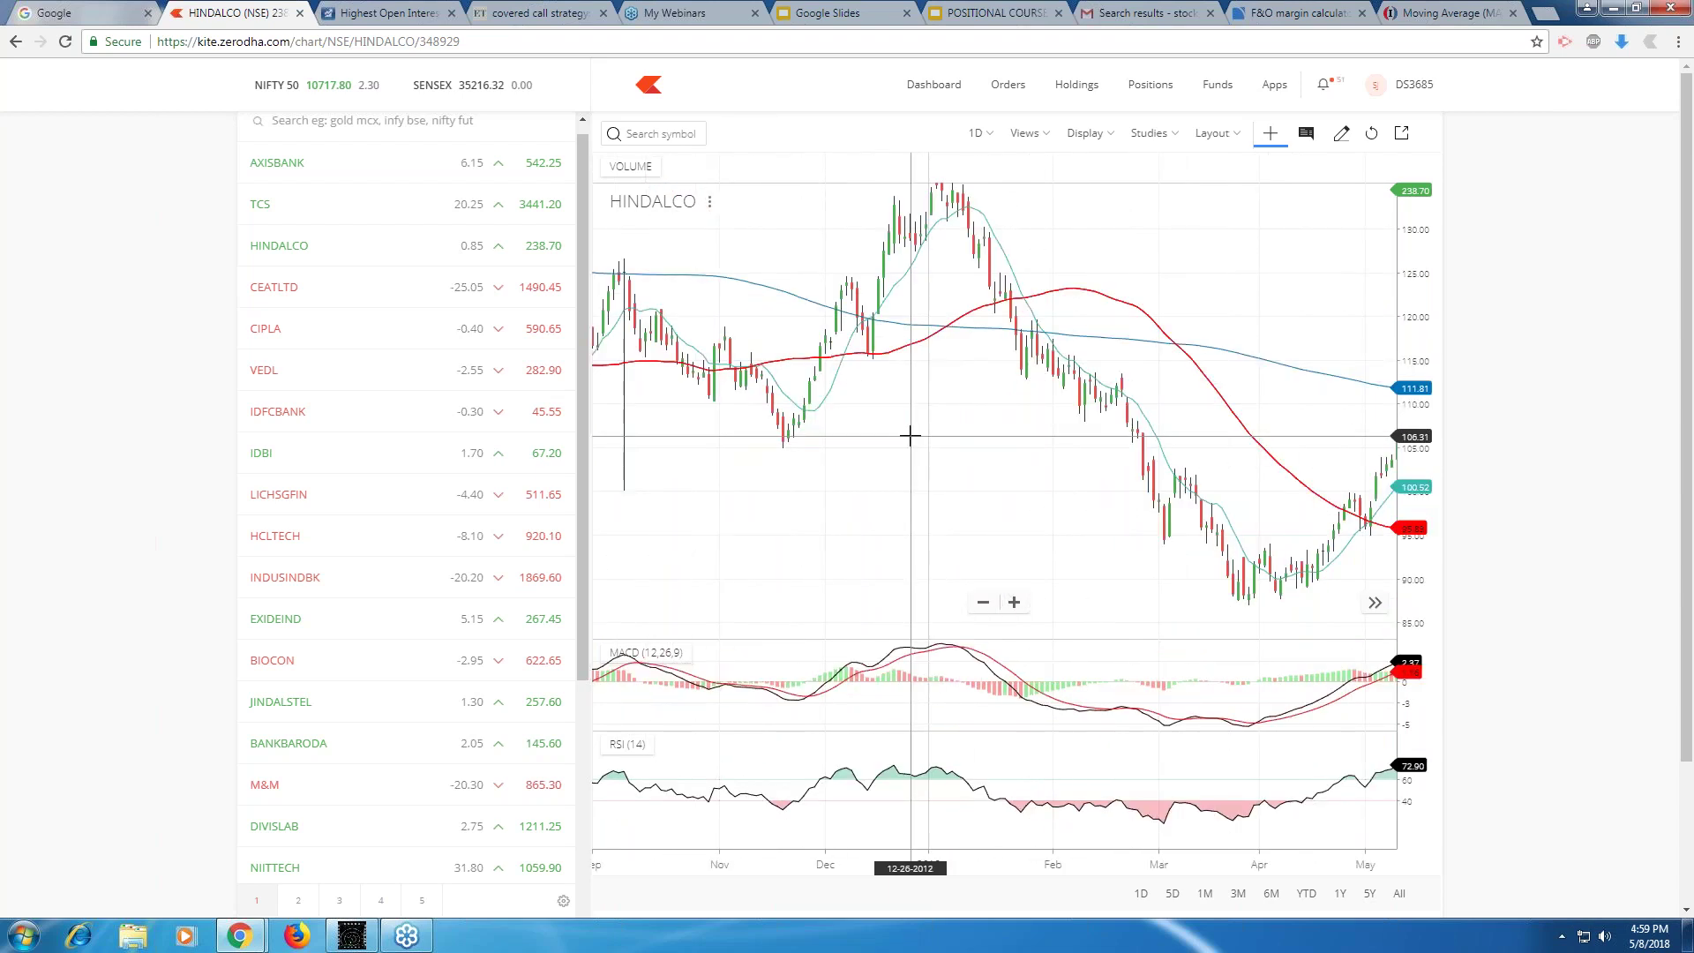
scroll(882, 445, "down", 2)
left_click_drag(860, 428, 1021, 436)
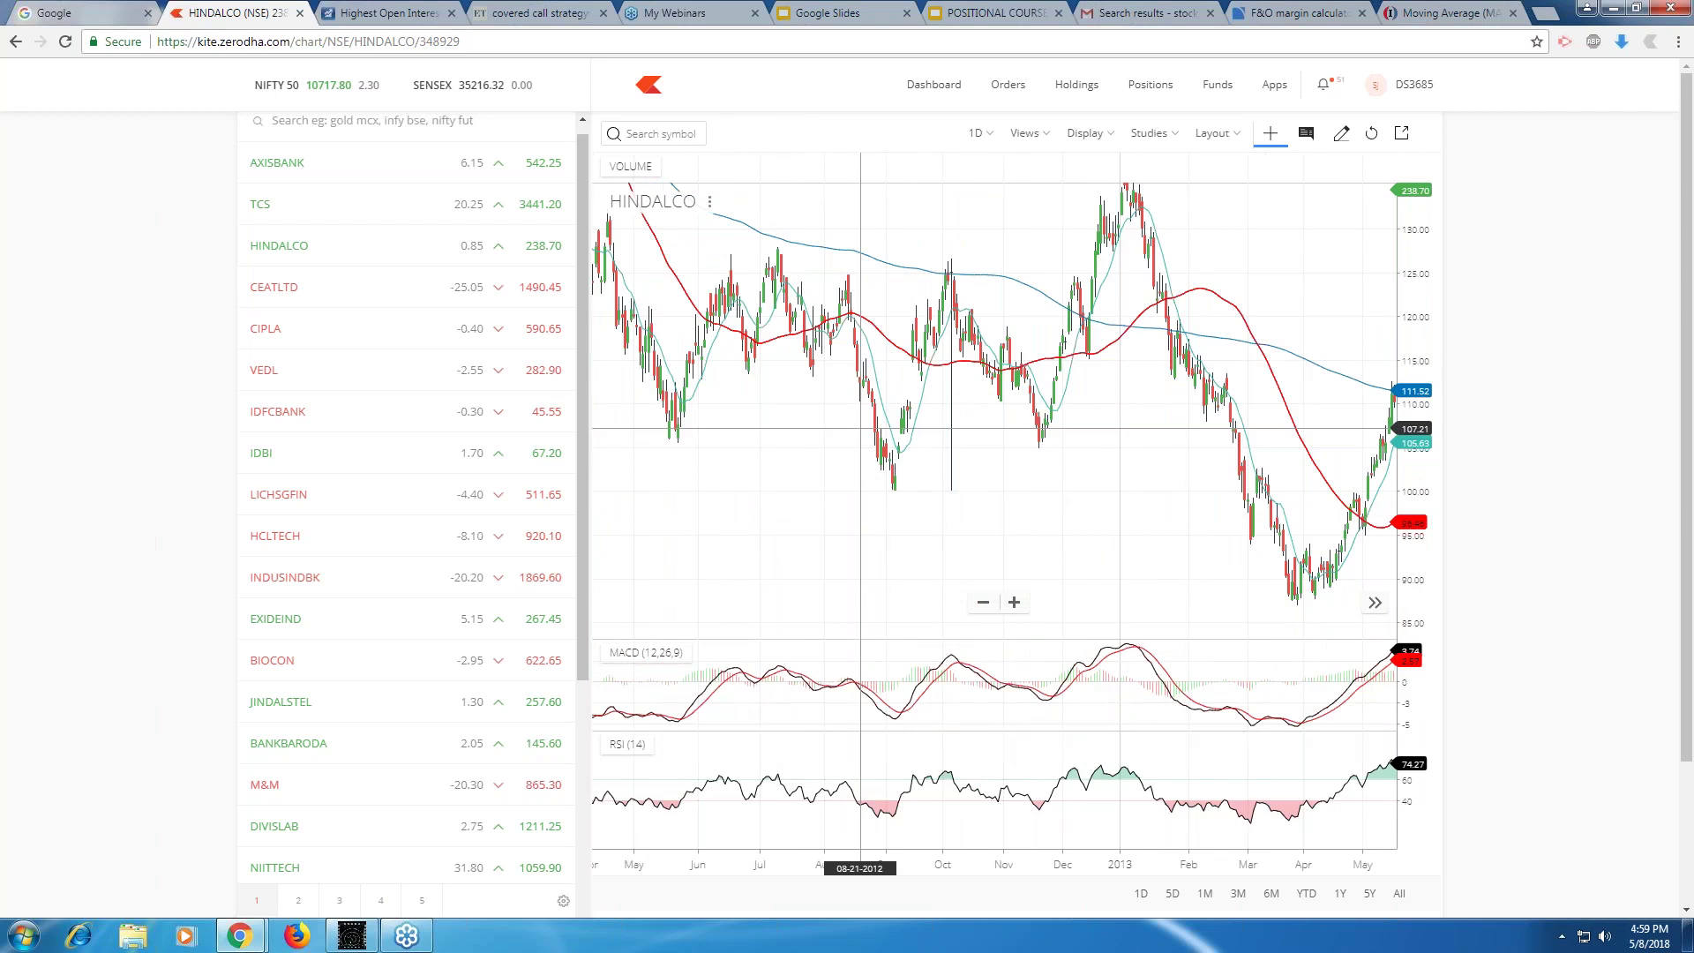
scroll(860, 428, "left", 3)
scroll(687, 364, "left", 3)
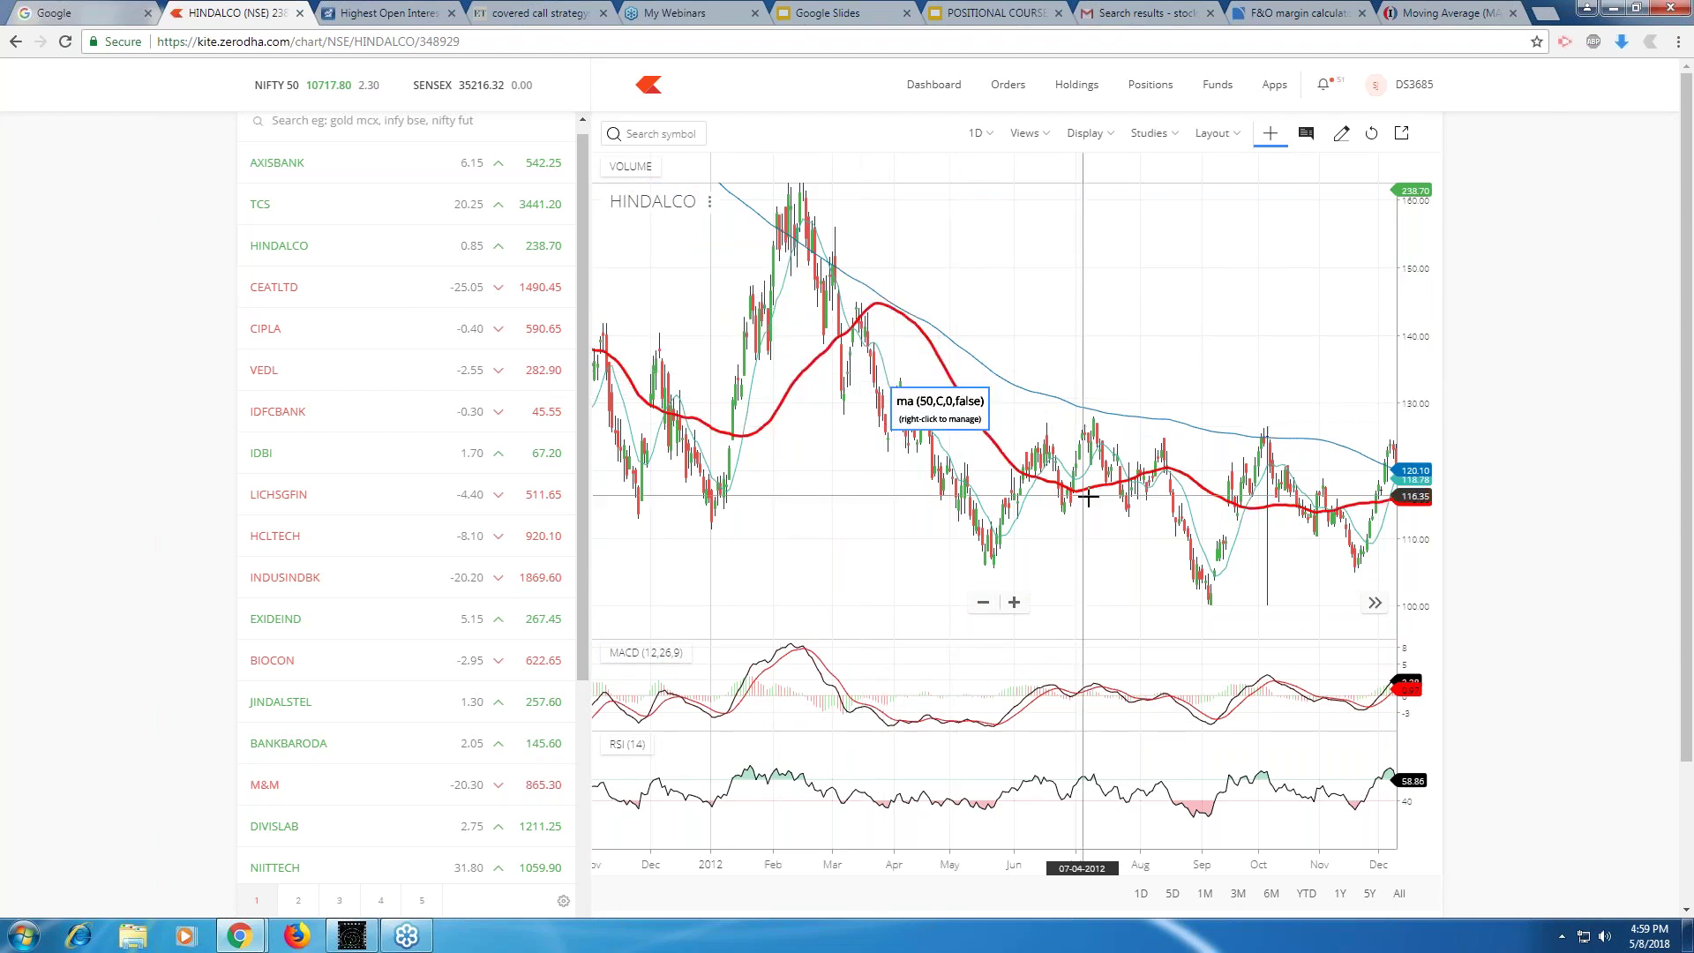
Trace HINDALCO back to 2011 and examine where the 50-period average crosses the 200-period average around May 2011.
scroll(1081, 499, "left", 3)
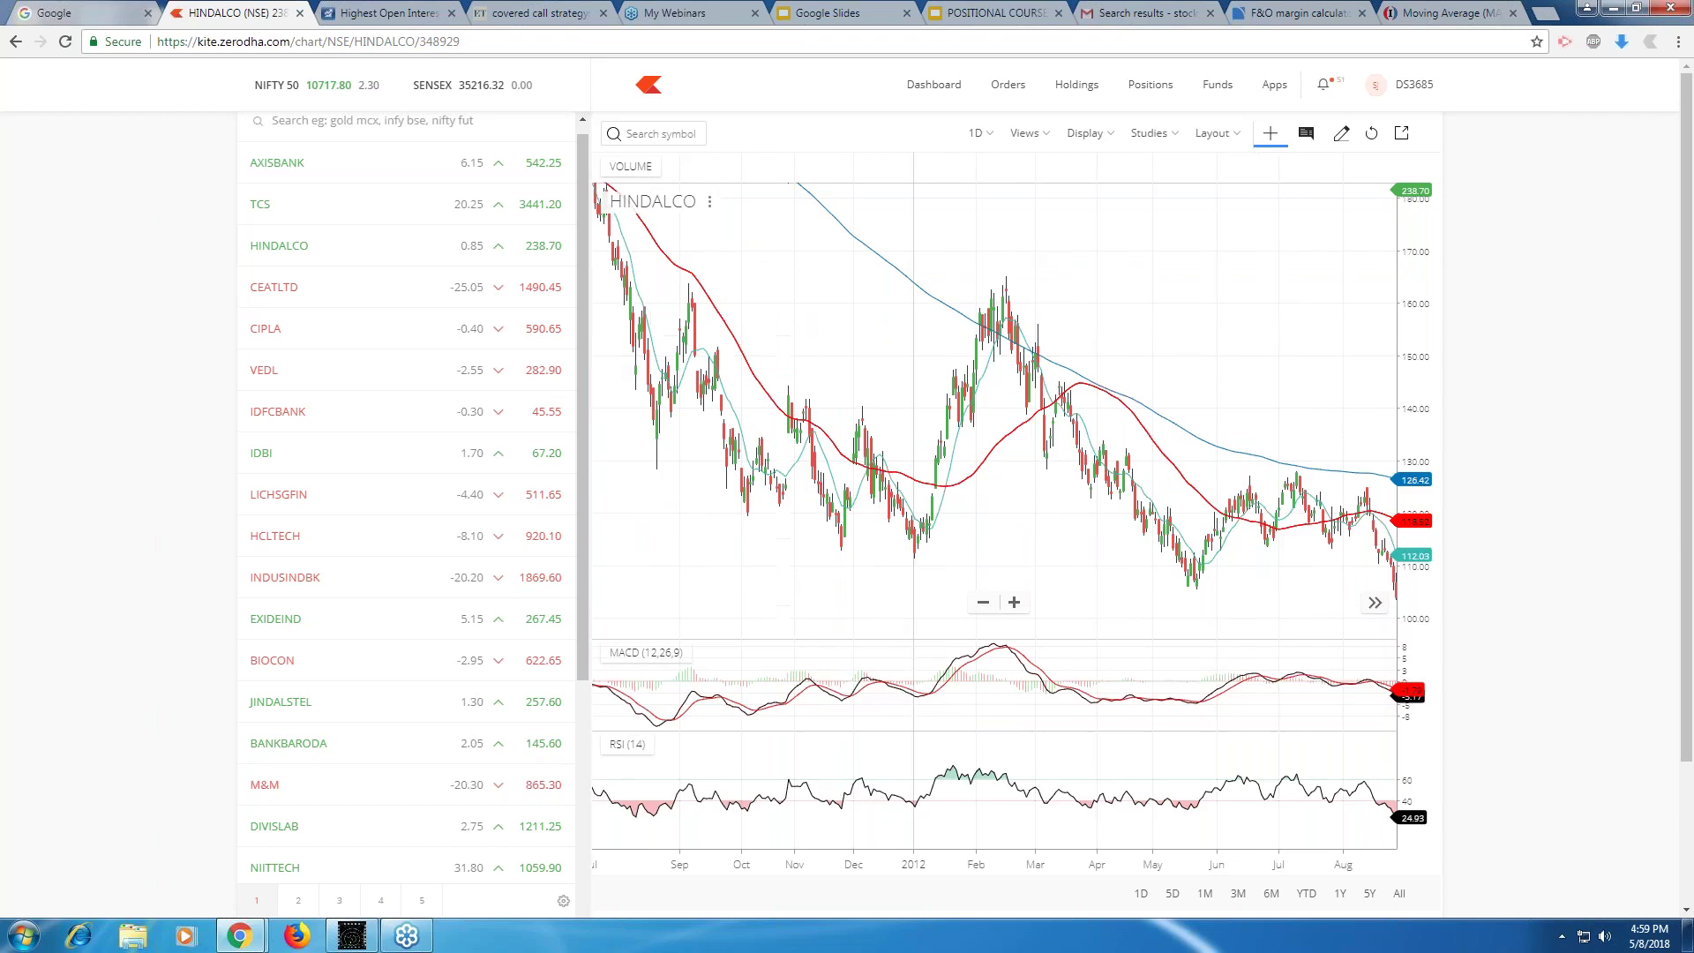
scroll(1064, 499, "left", 3)
scroll(1064, 498, "down", 3)
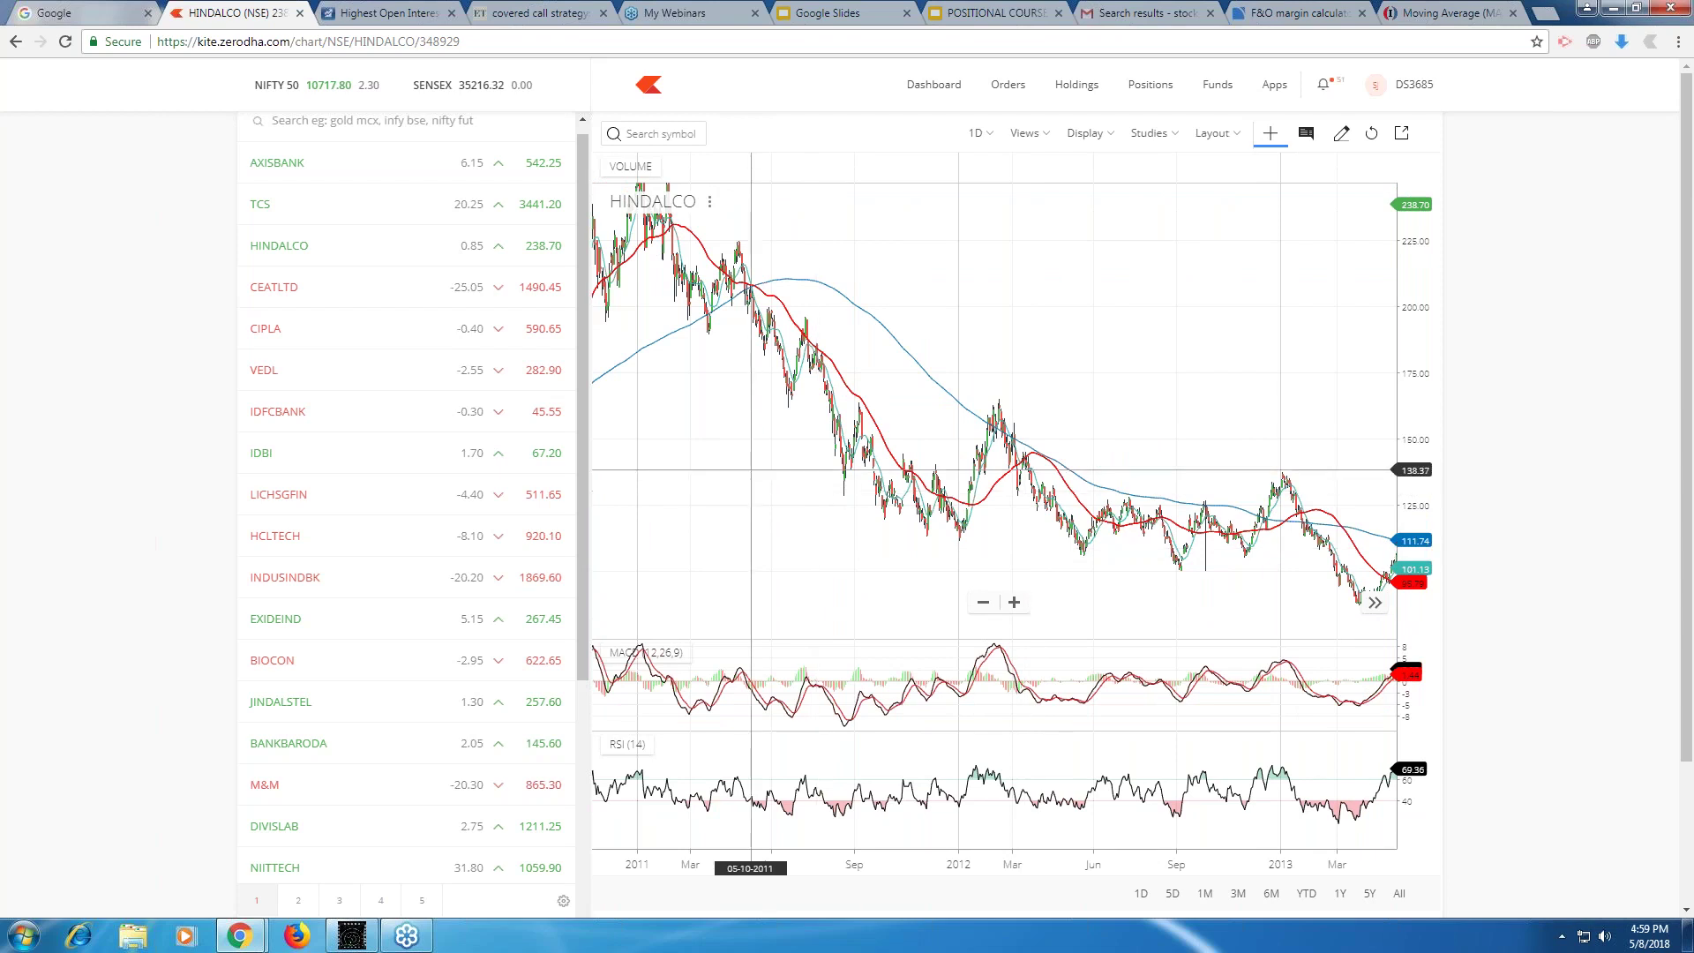
left_click_drag(751, 470, 968, 512)
scroll(968, 513, "up", 3)
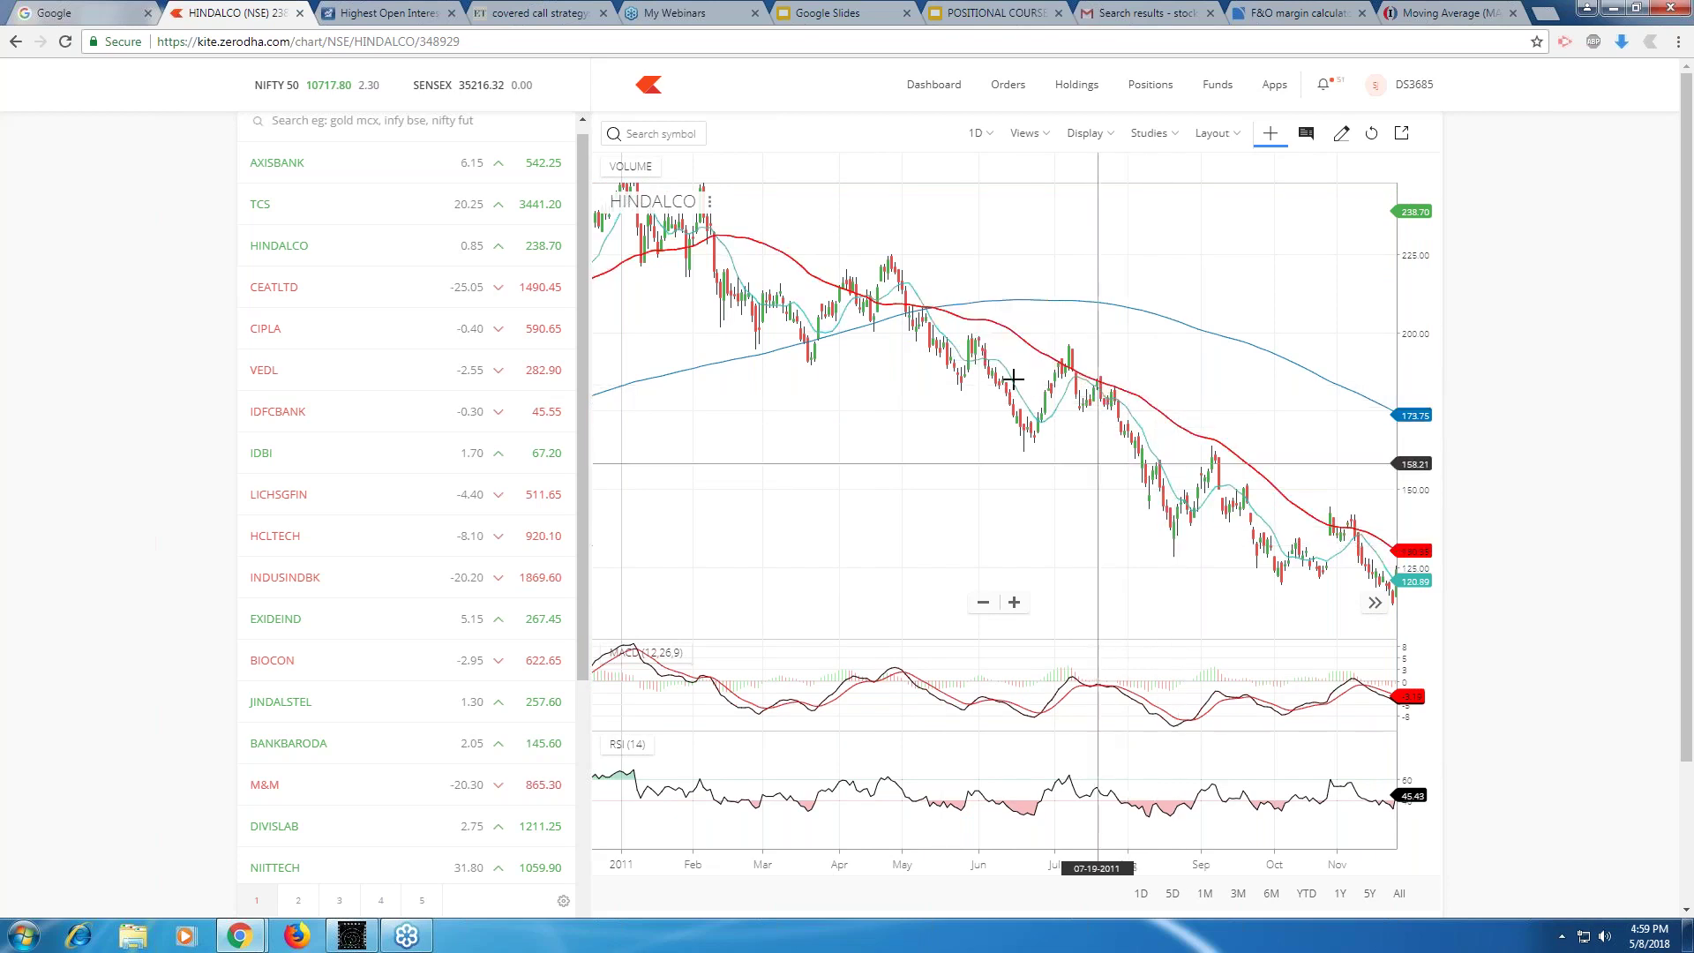
scroll(816, 487, "down", 1)
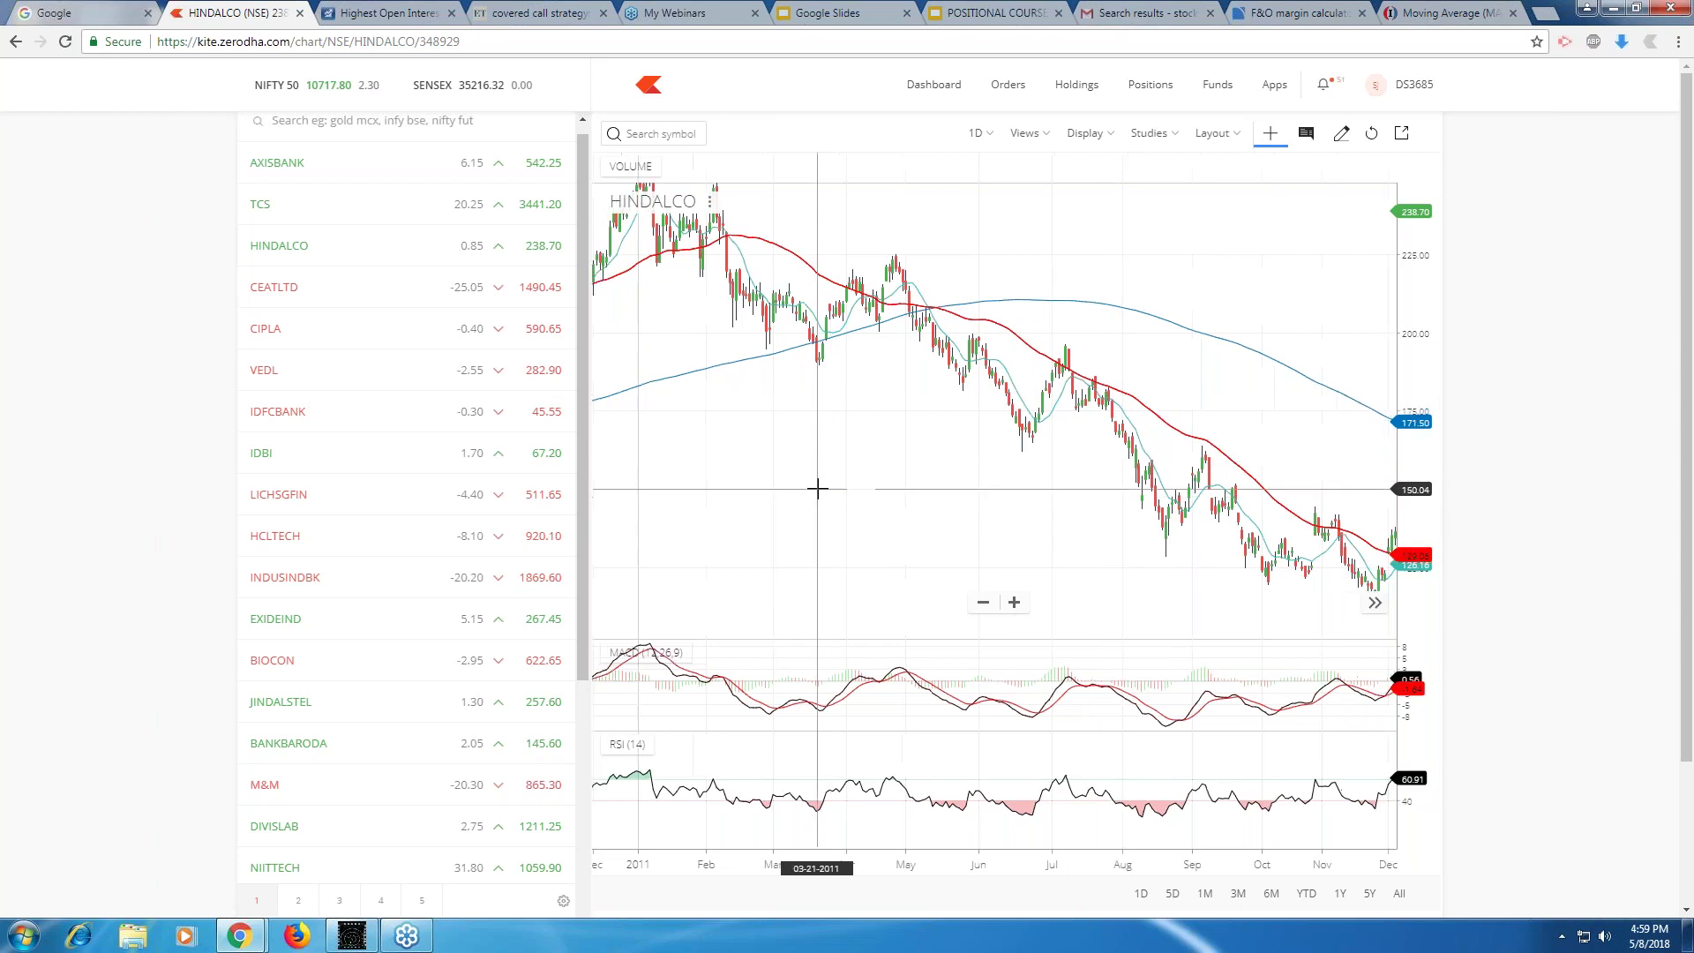
Trace HINDALCO back through 2010 and examine where its 50-period average crosses the 200-period average around July 2010.
scroll(817, 487, "down", 2)
scroll(972, 488, "up", 2)
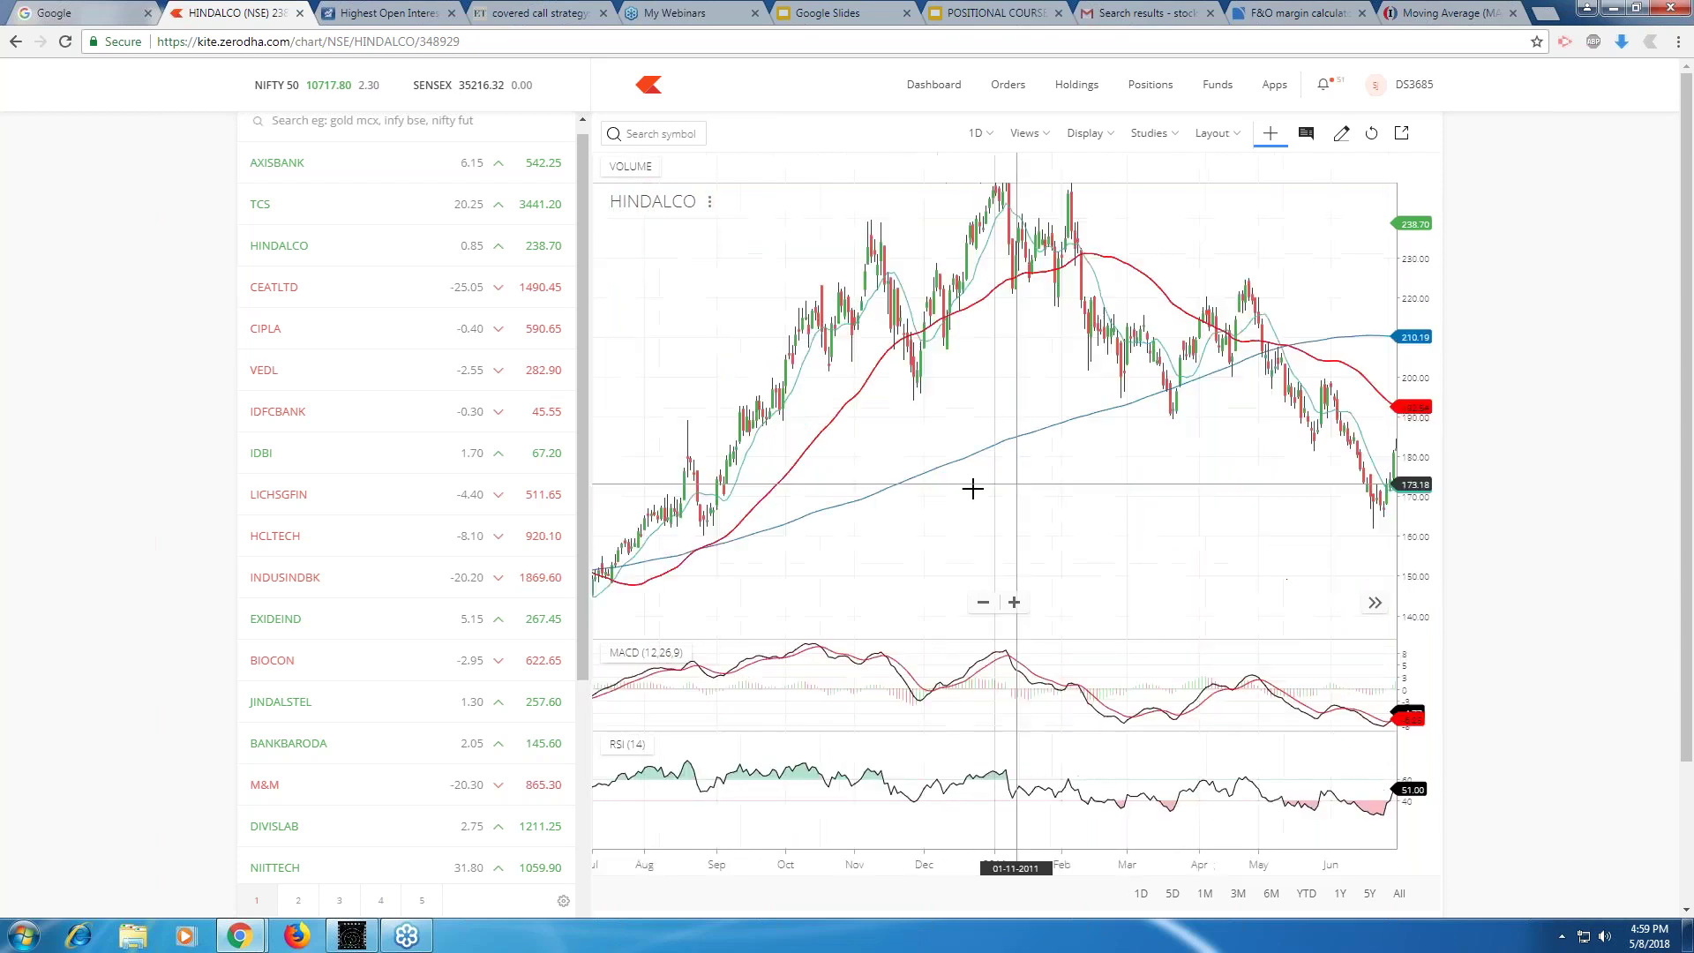
left_click_drag(972, 488, 1245, 401)
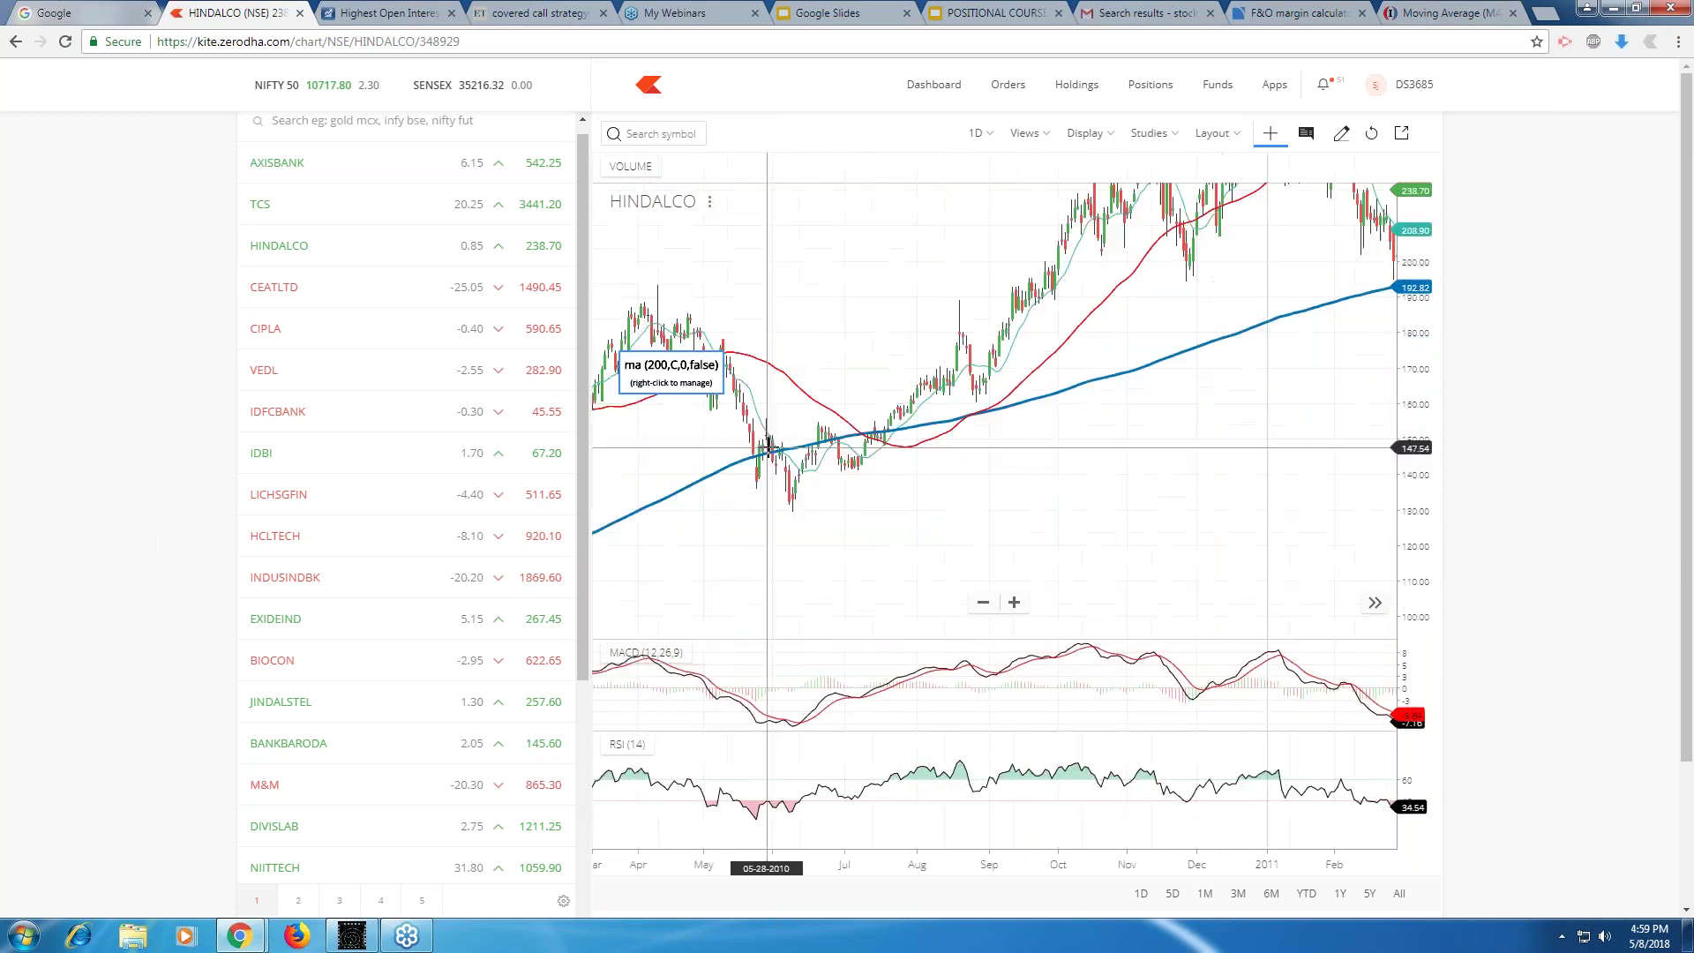
scroll(1058, 455, "down", 1)
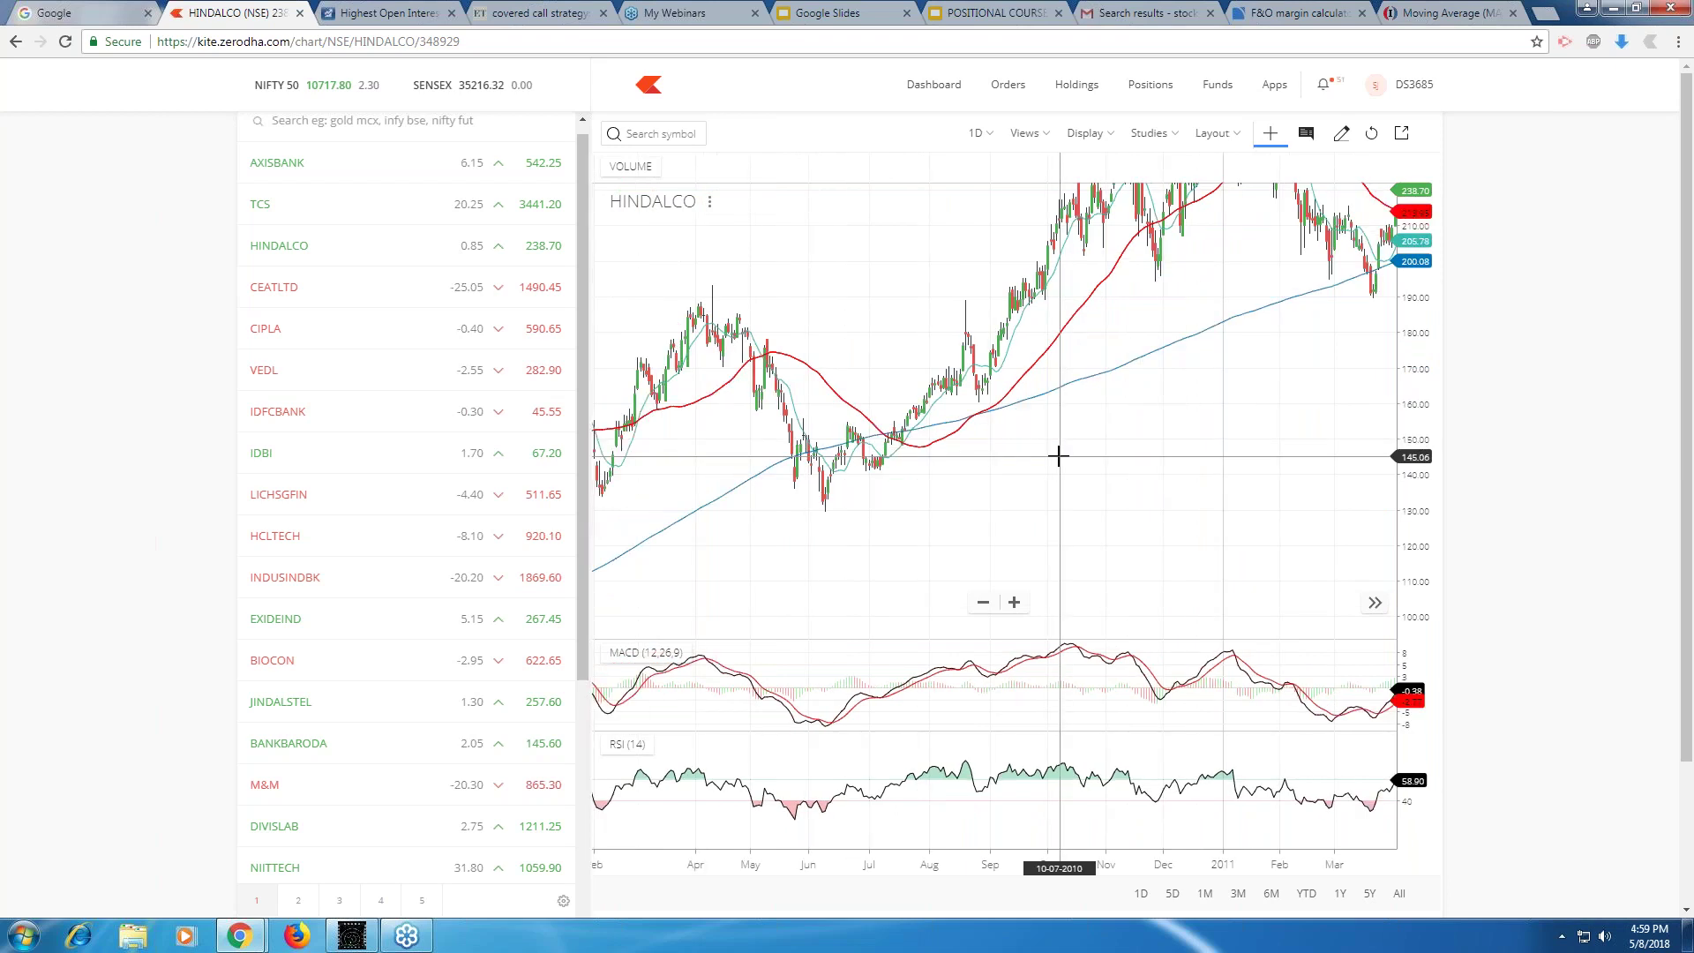
scroll(1058, 455, "down", 2)
Open the INDUSINDBK chart and examine price against its 50 and 200-period averages through 2017 and early 2018.
left_click(463, 578)
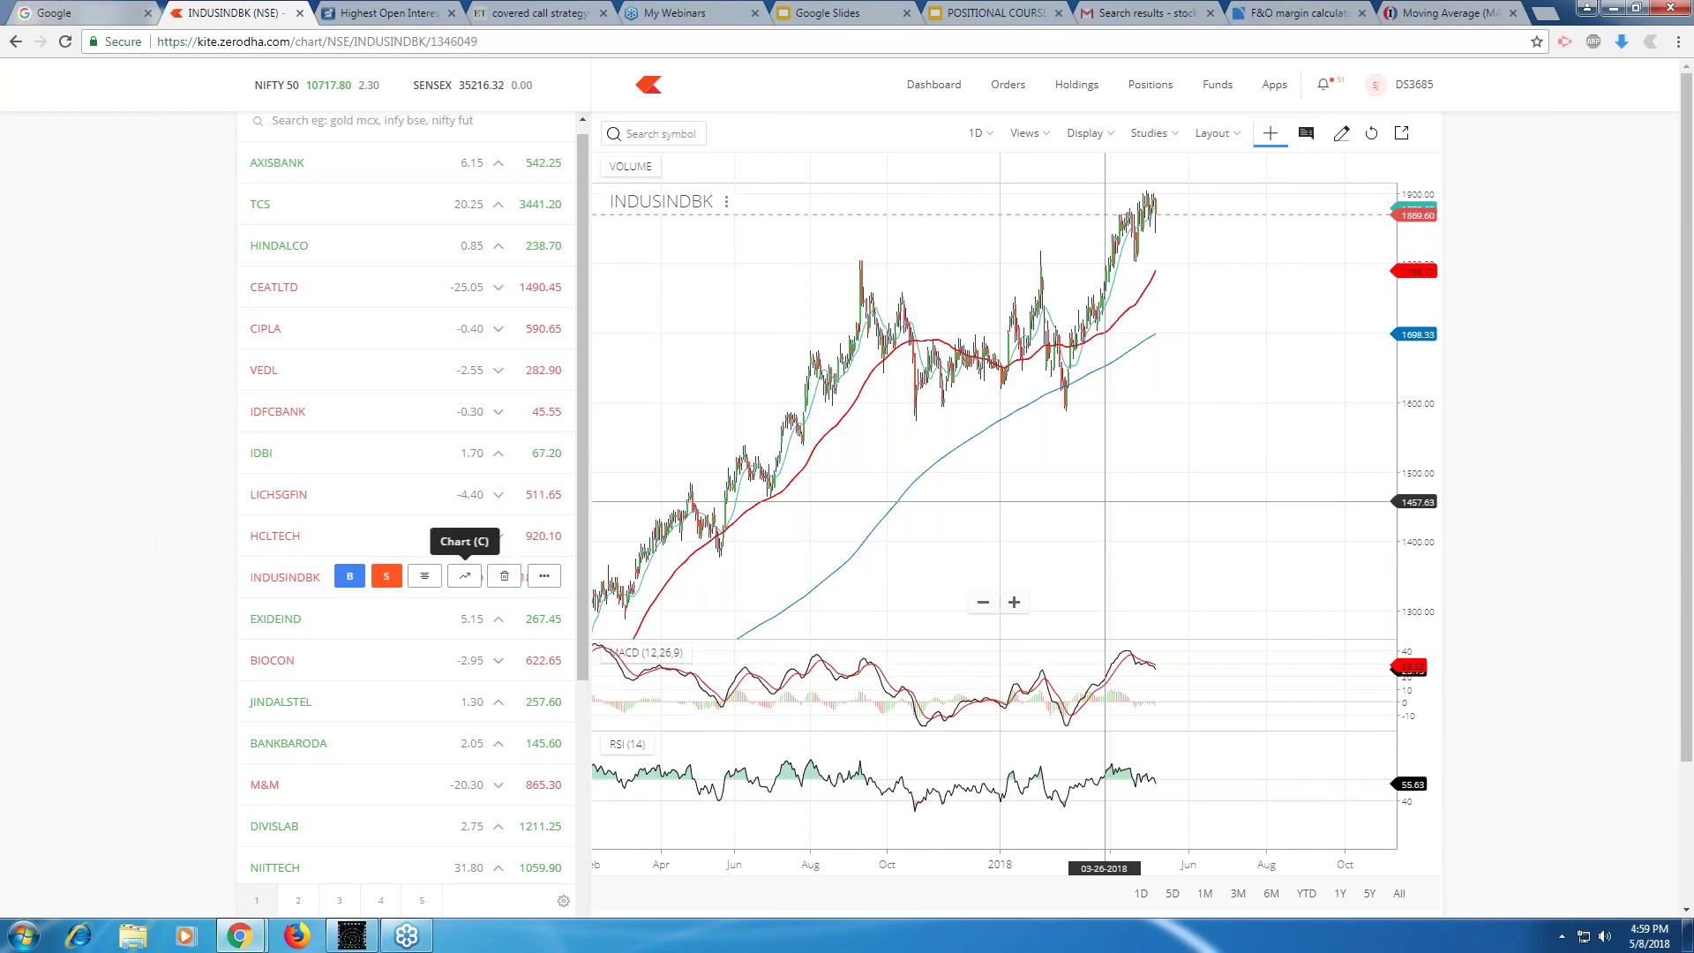
scroll(1159, 380, "up", 2)
scroll(1159, 381, "down", 2)
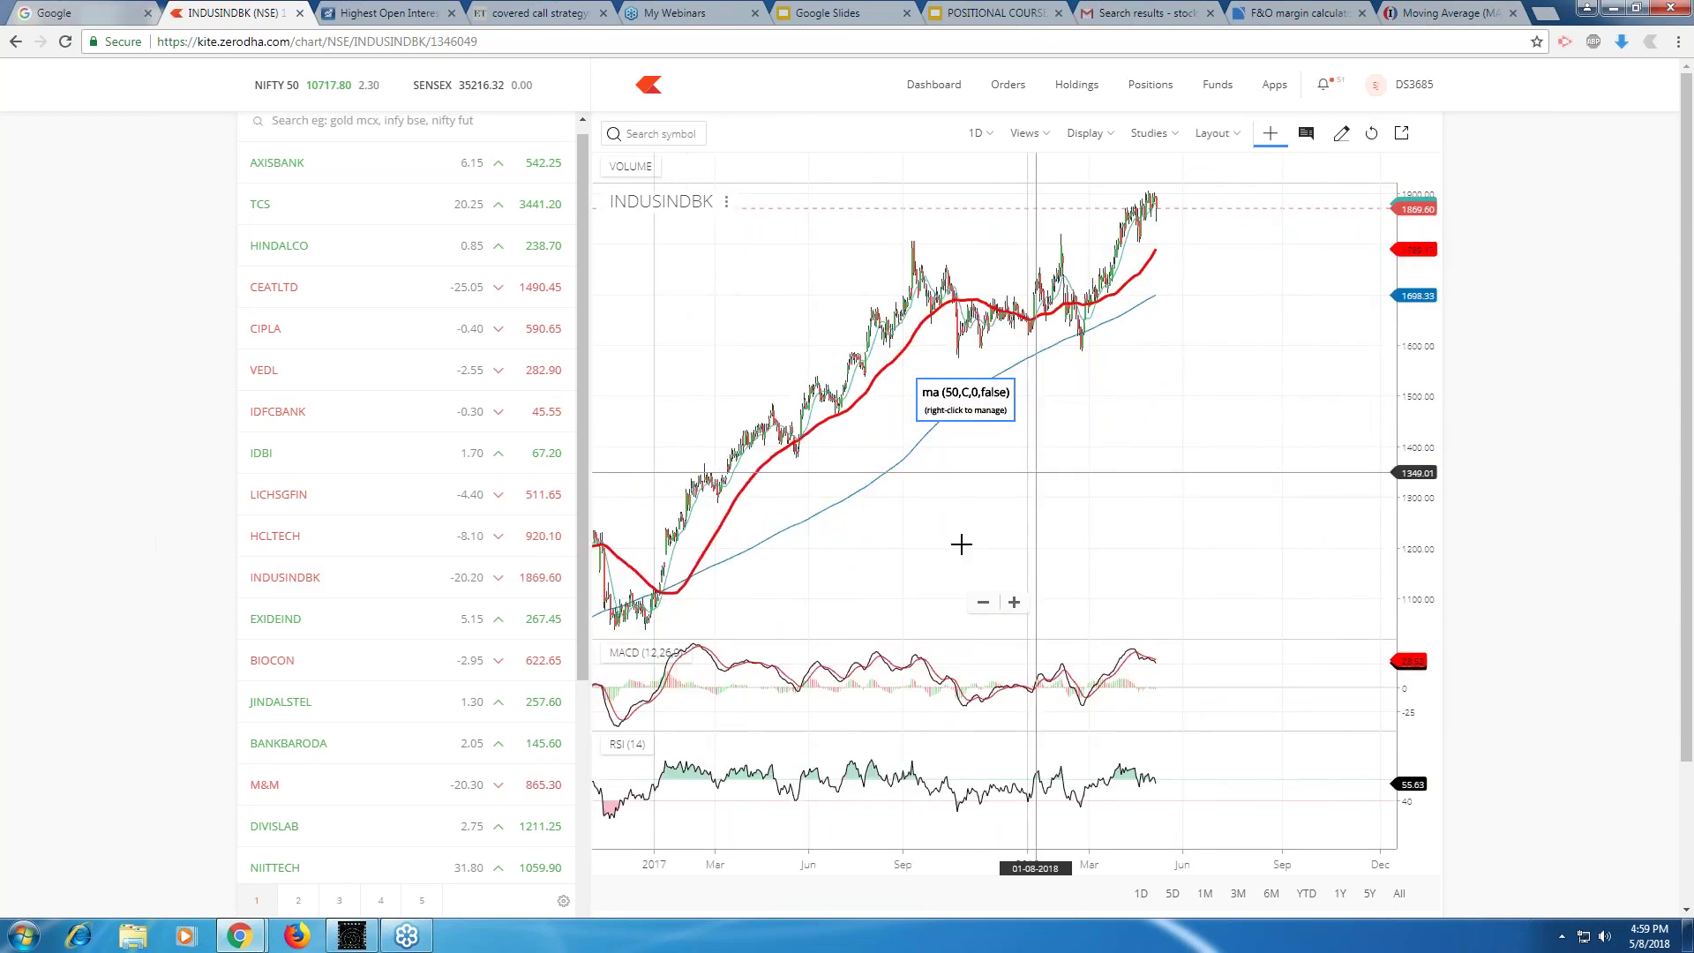
scroll(960, 545, "down", 2)
scroll(1044, 516, "up", 2)
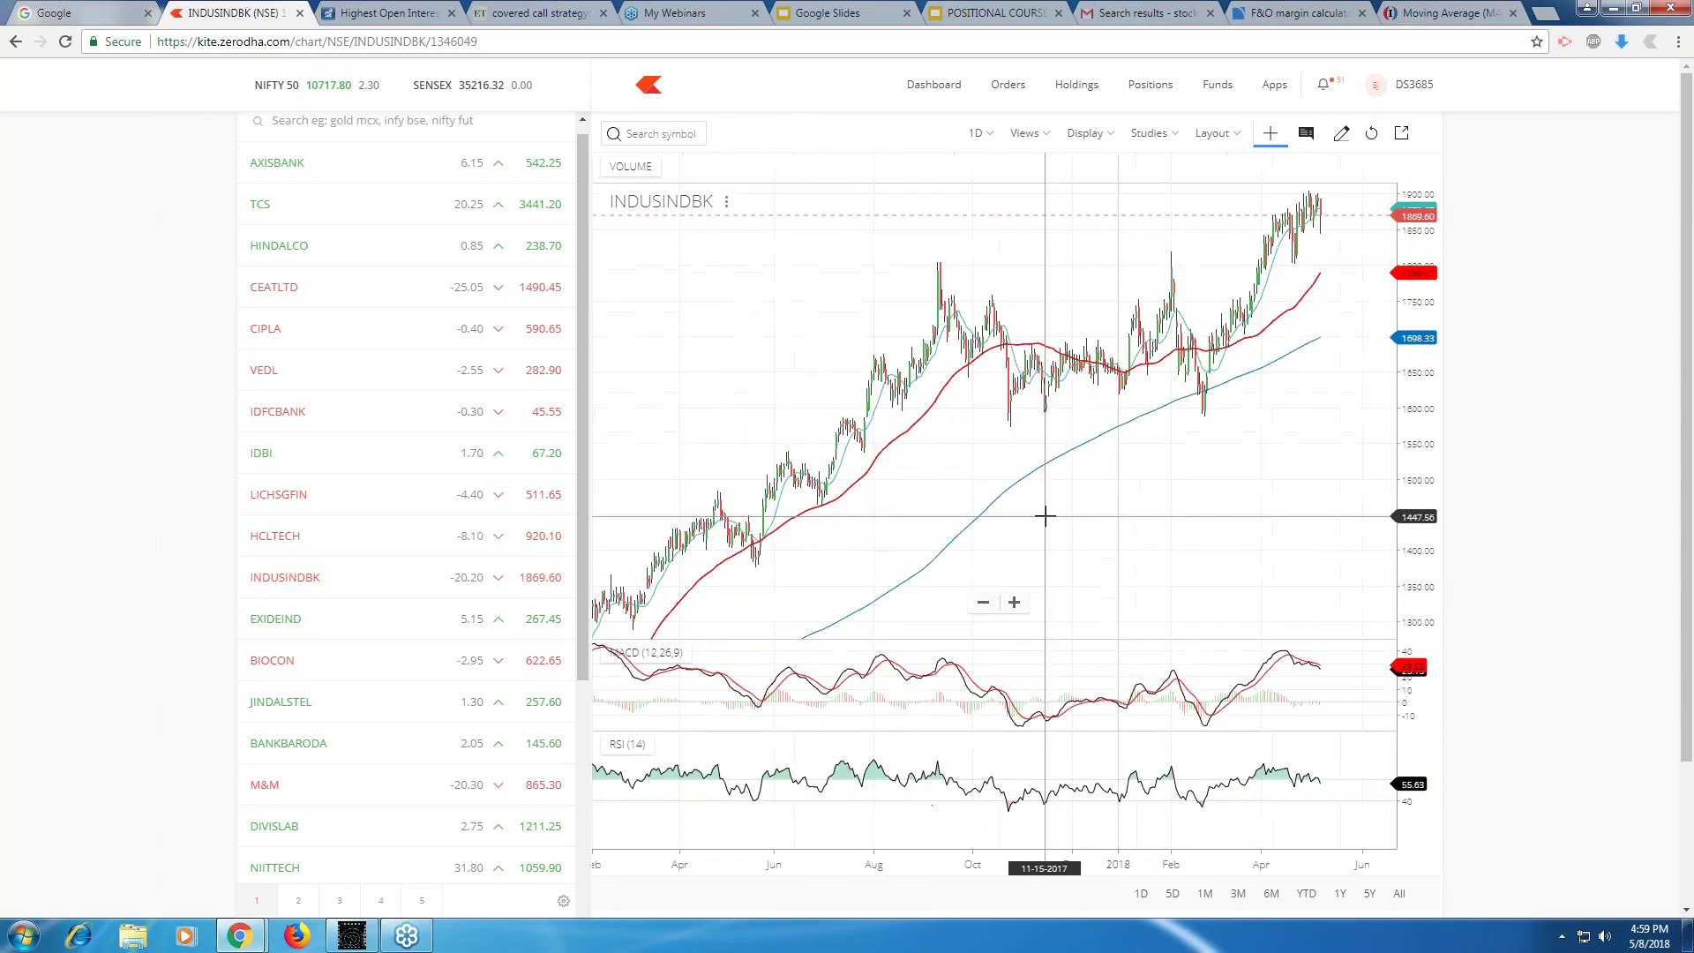
scroll(897, 525, "up", 1)
Trace INDUSINDBK back from 2017 to 2013, following price around the 50 and 200-period averages.
left_click_drag(896, 525, 1170, 324)
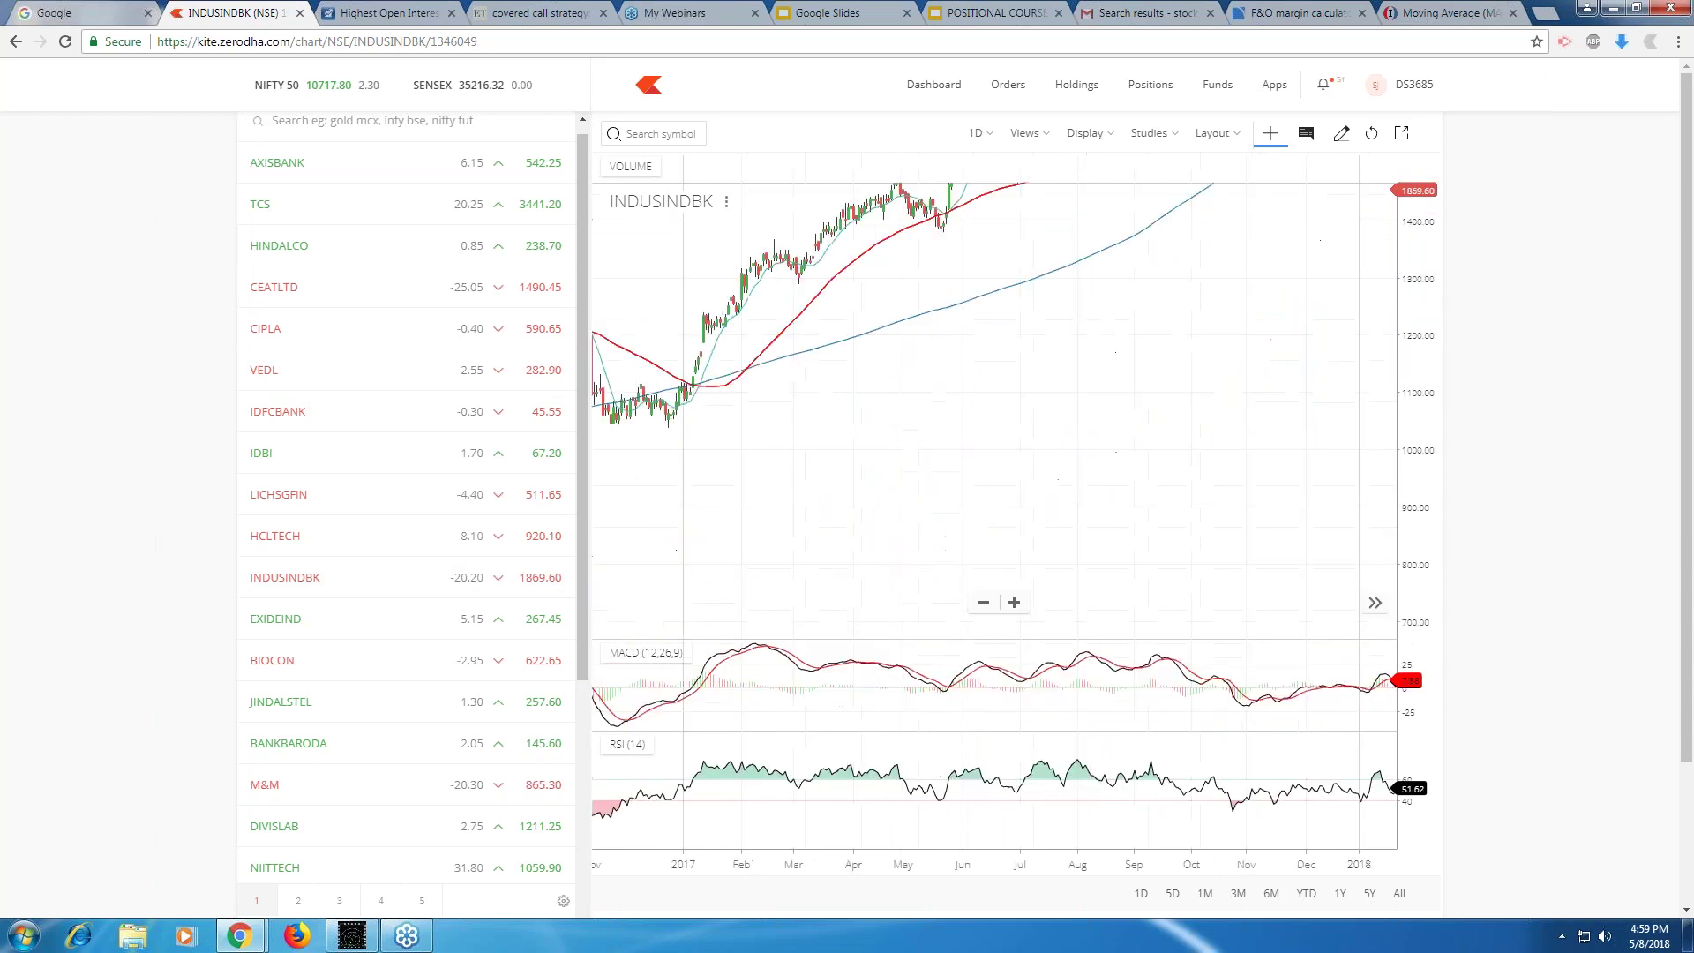
left_click_drag(671, 379, 974, 501)
scroll(945, 494, "down", 3)
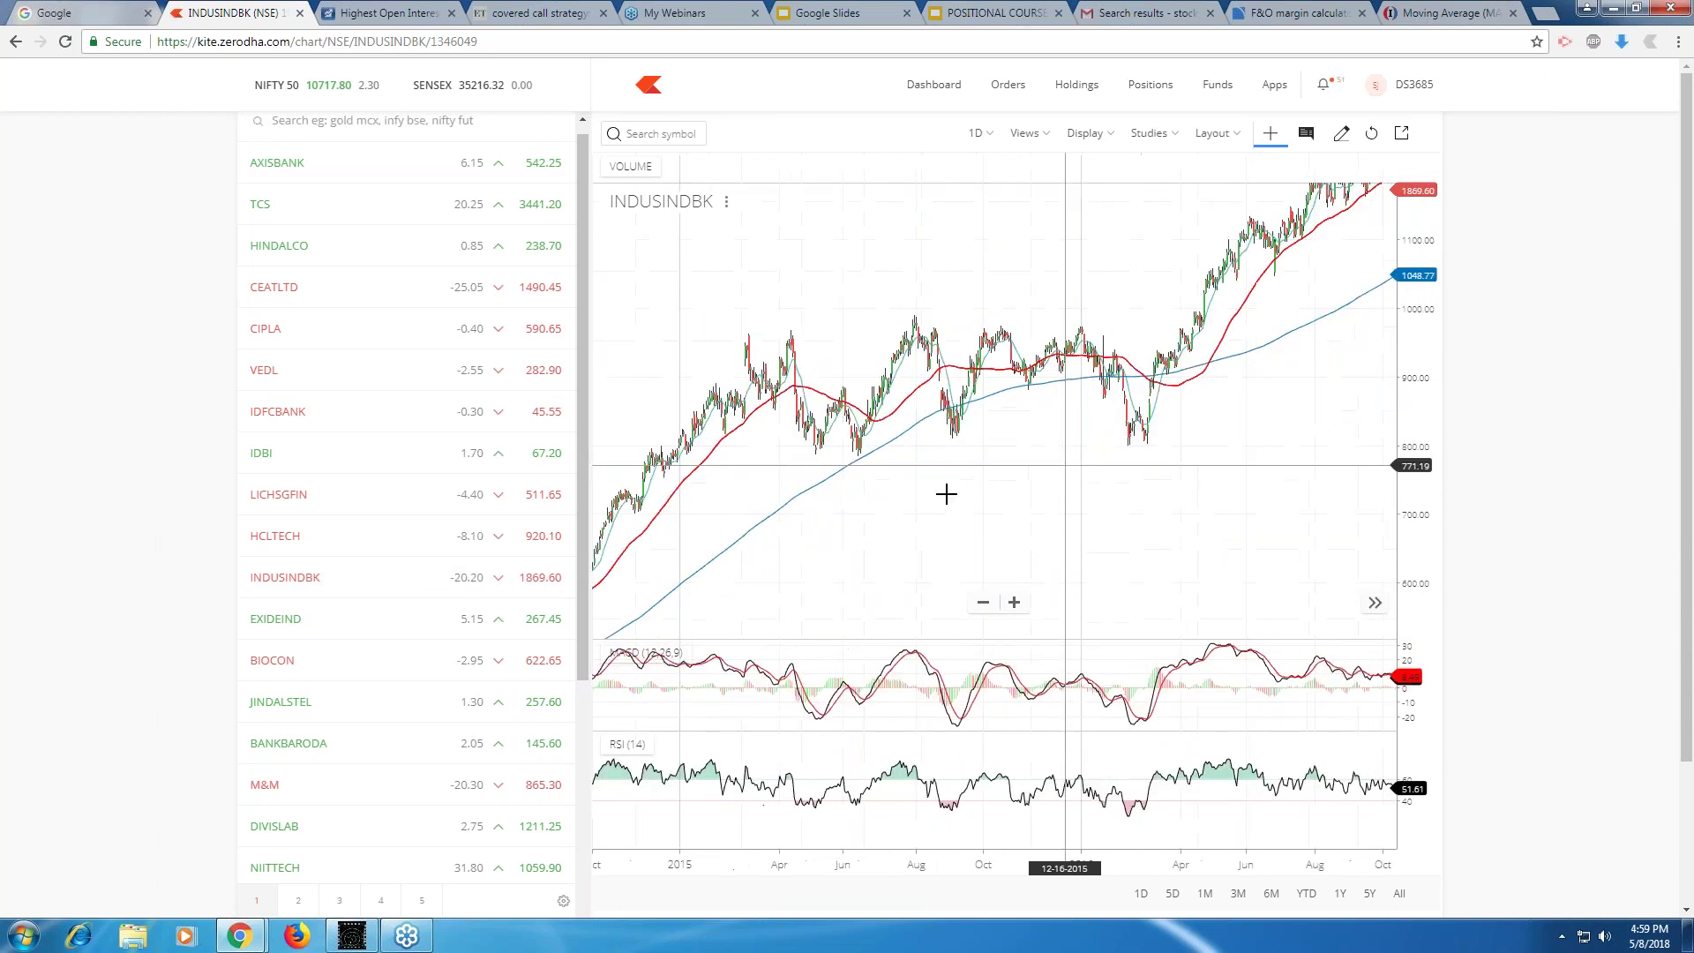
scroll(945, 494, "down", 2)
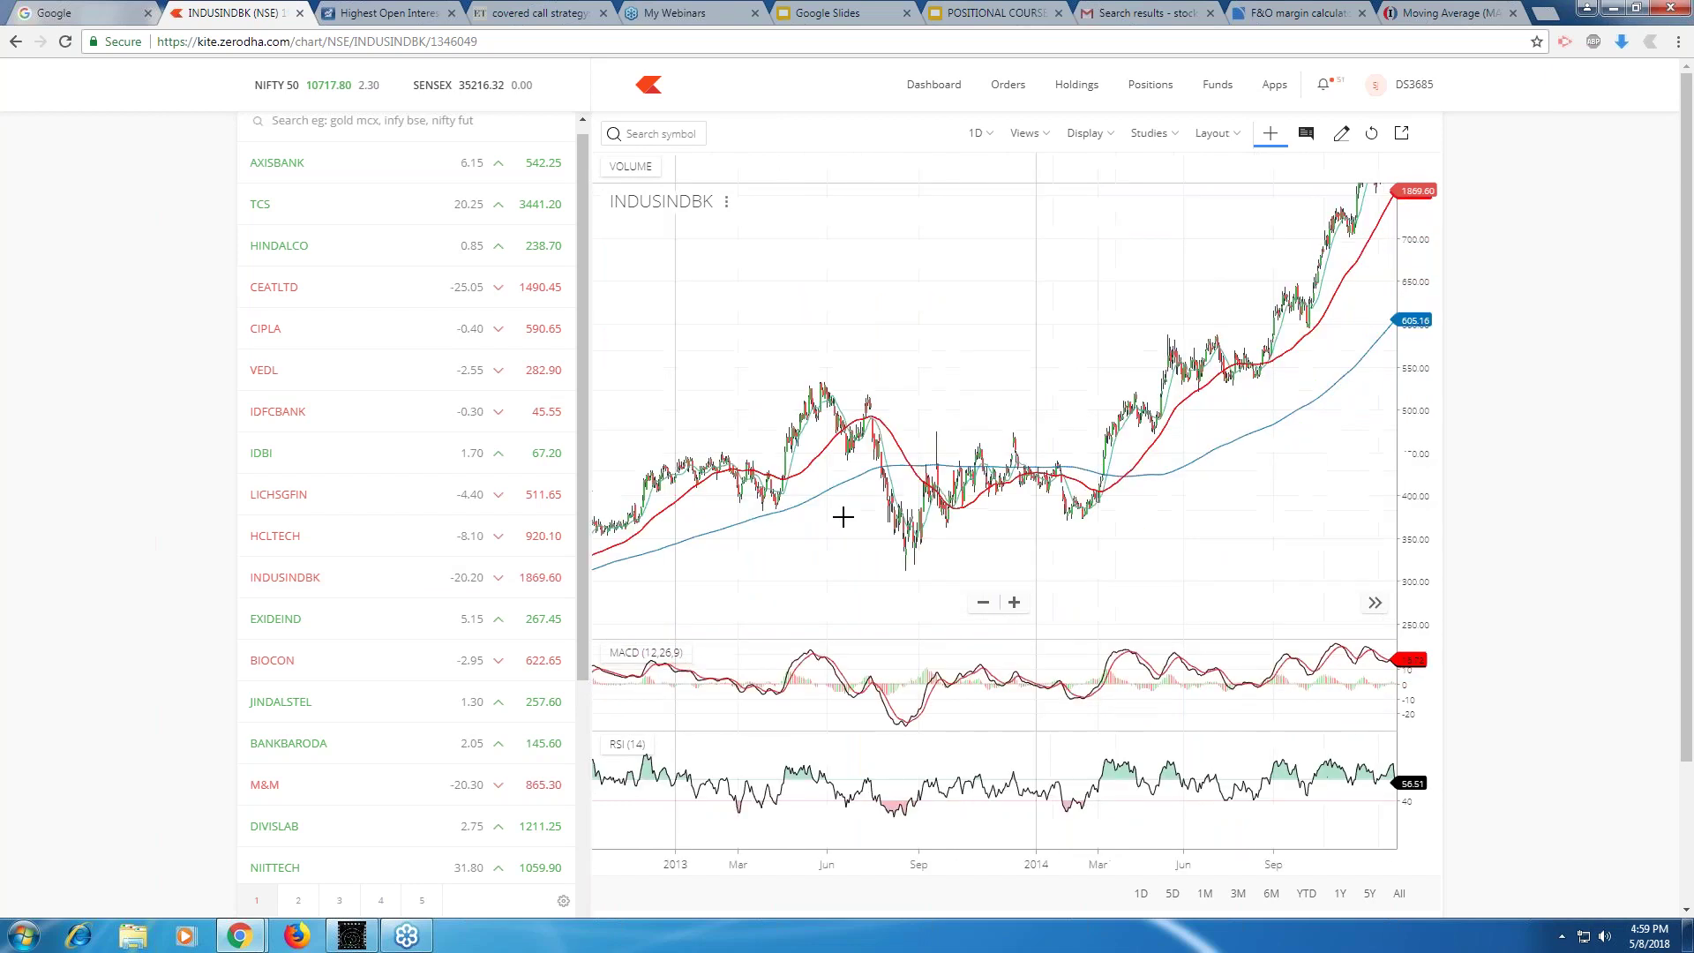
Examine INDUSINDBK's moves around the flat 200-period average between September 2013 and March 2014.
scroll(1022, 345, "up", 3)
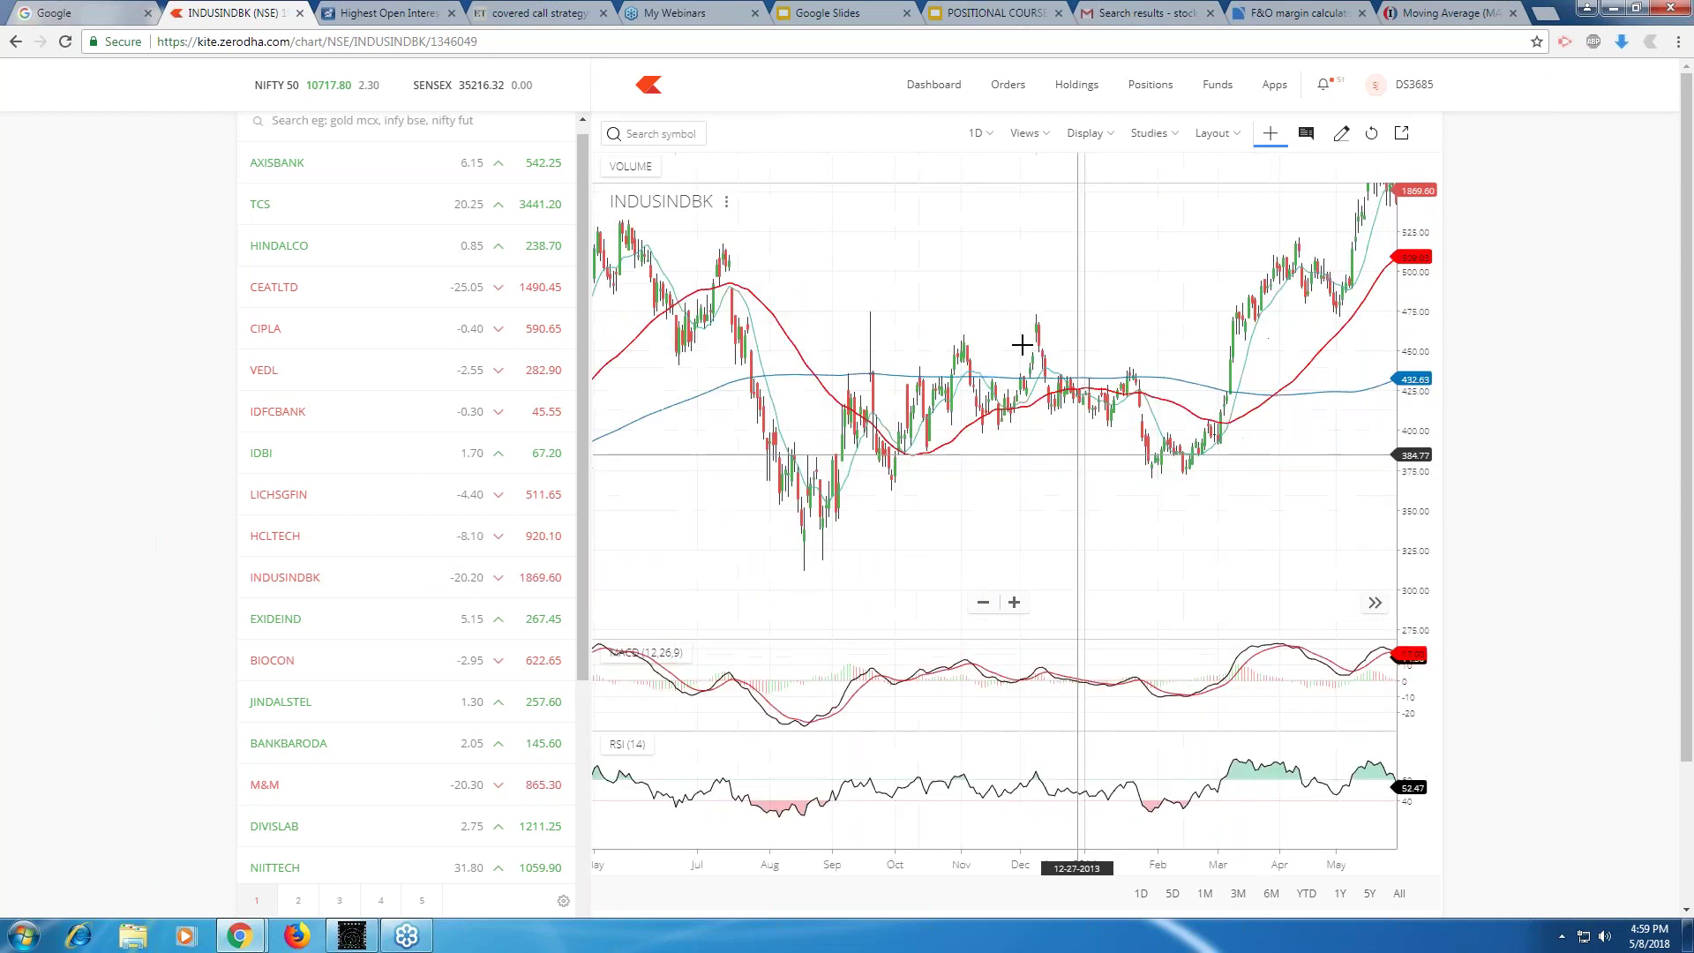
scroll(1021, 345, "up", 3)
scroll(1021, 345, "down", 3)
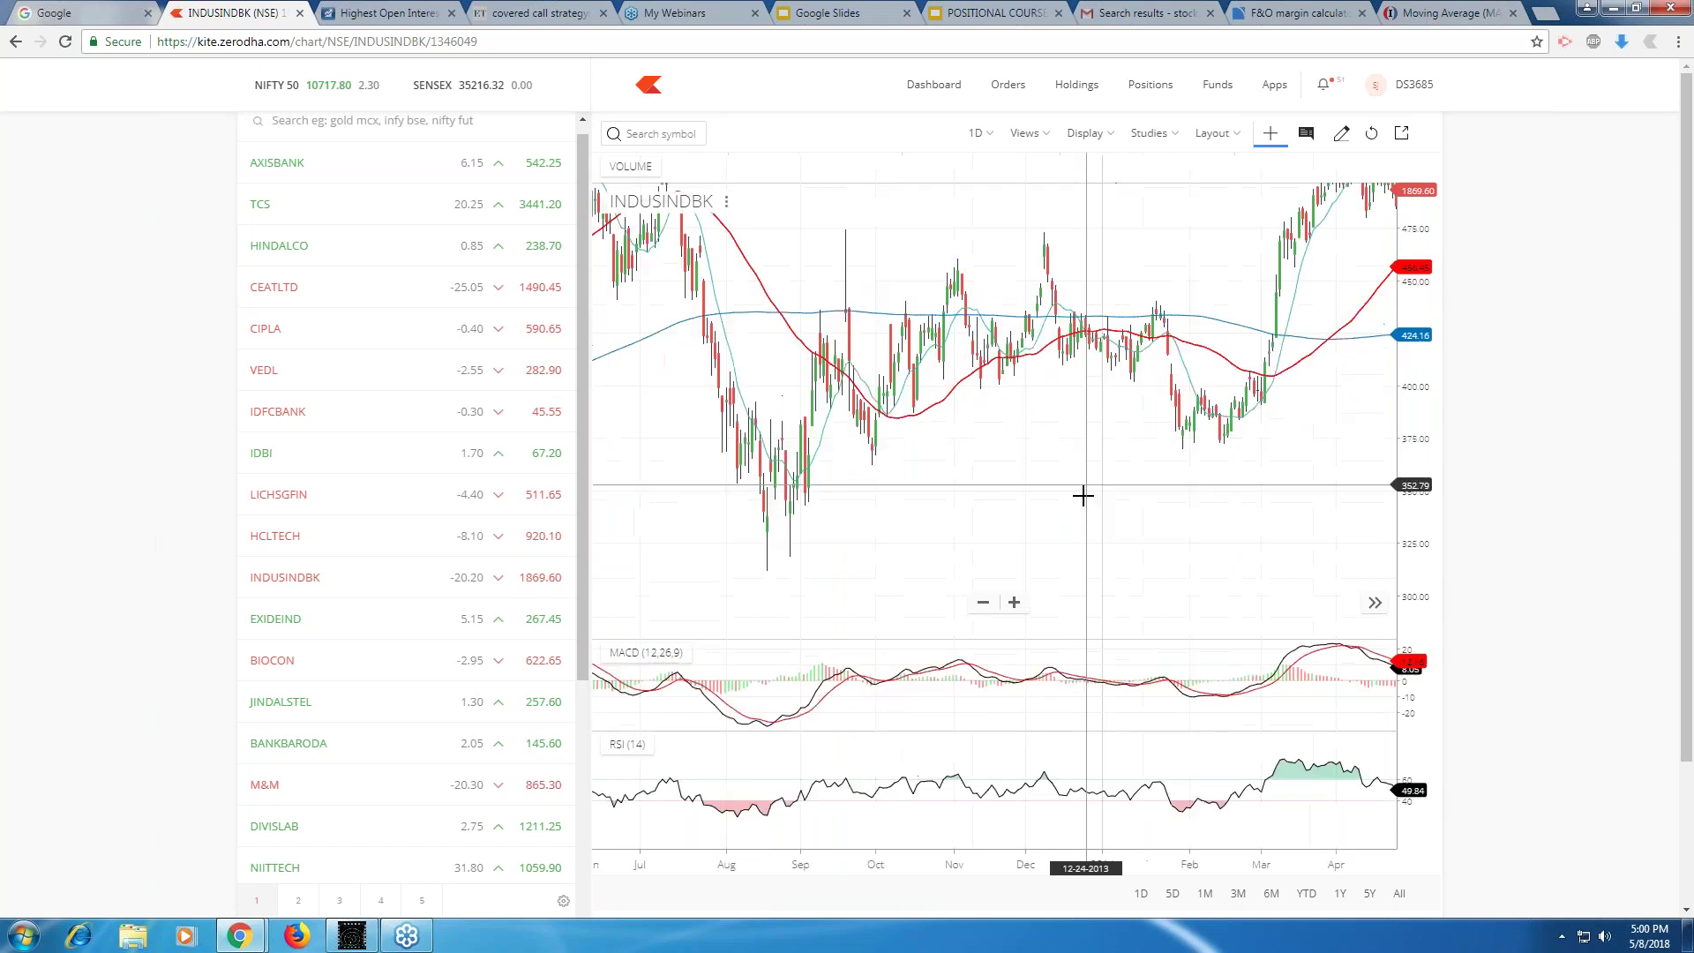
scroll(1082, 496, "down", 3)
Trace INDUSINDBK back to 2012 and examine price near the 200-period average around August 2012 and on into early 2013.
left_click_drag(890, 555, 1287, 565)
left_click_drag(836, 282, 986, 281)
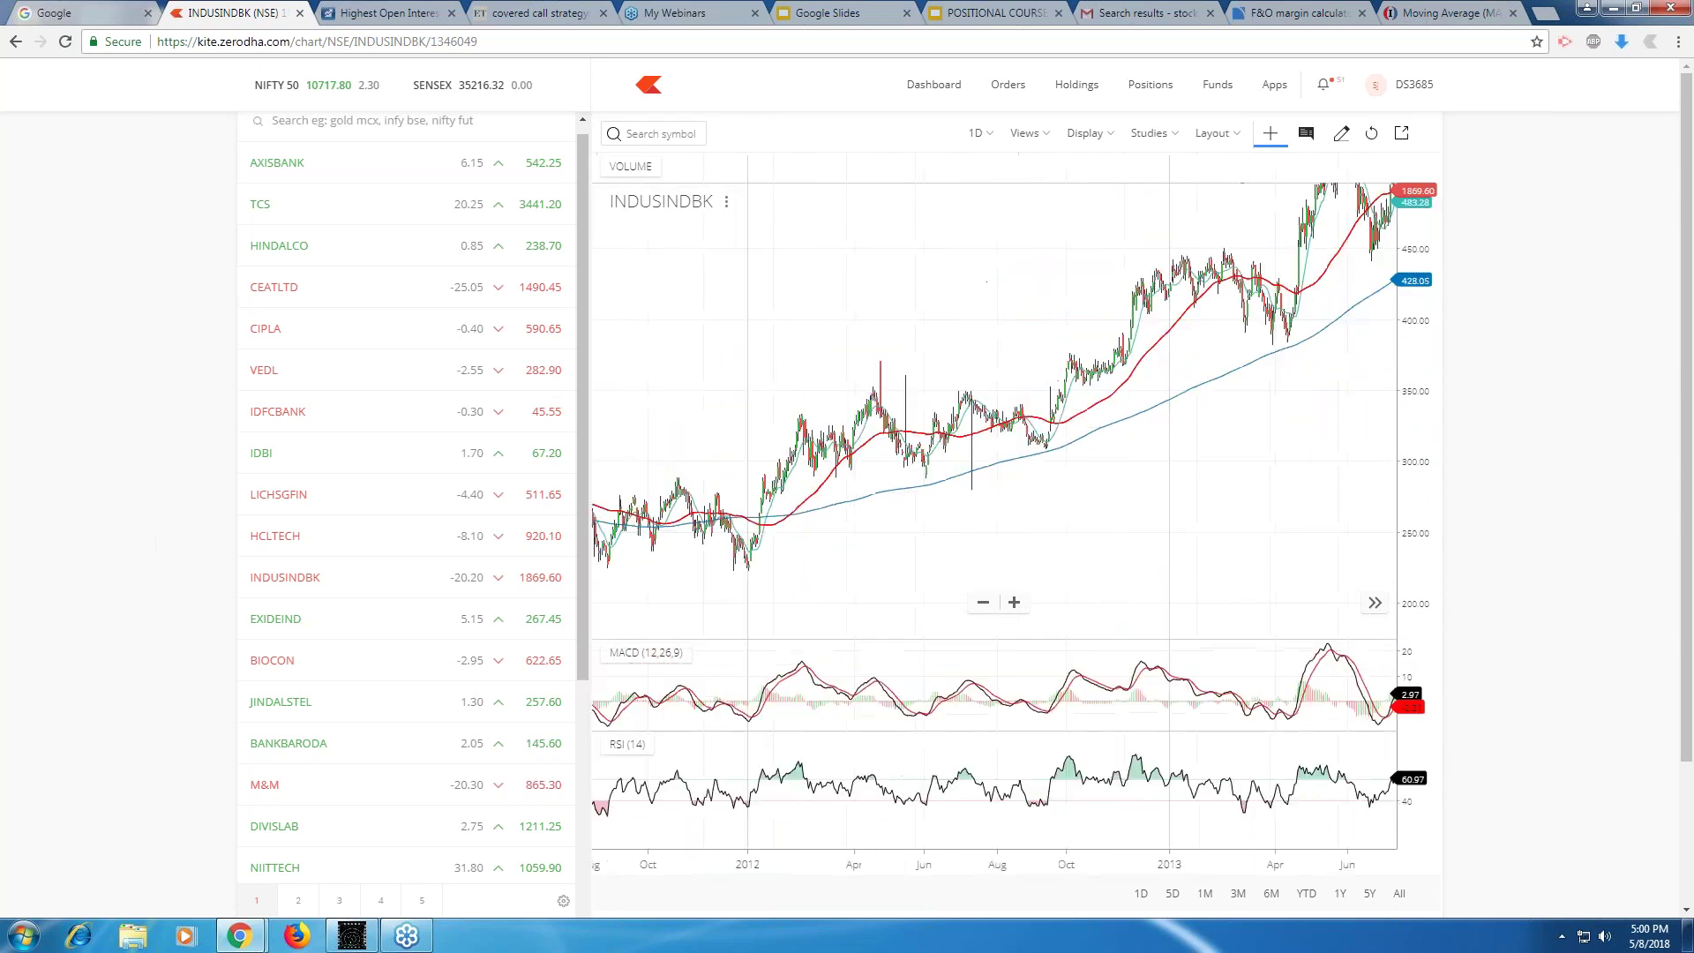
scroll(1063, 515, "up", 5)
left_click_drag(1063, 514, 952, 453)
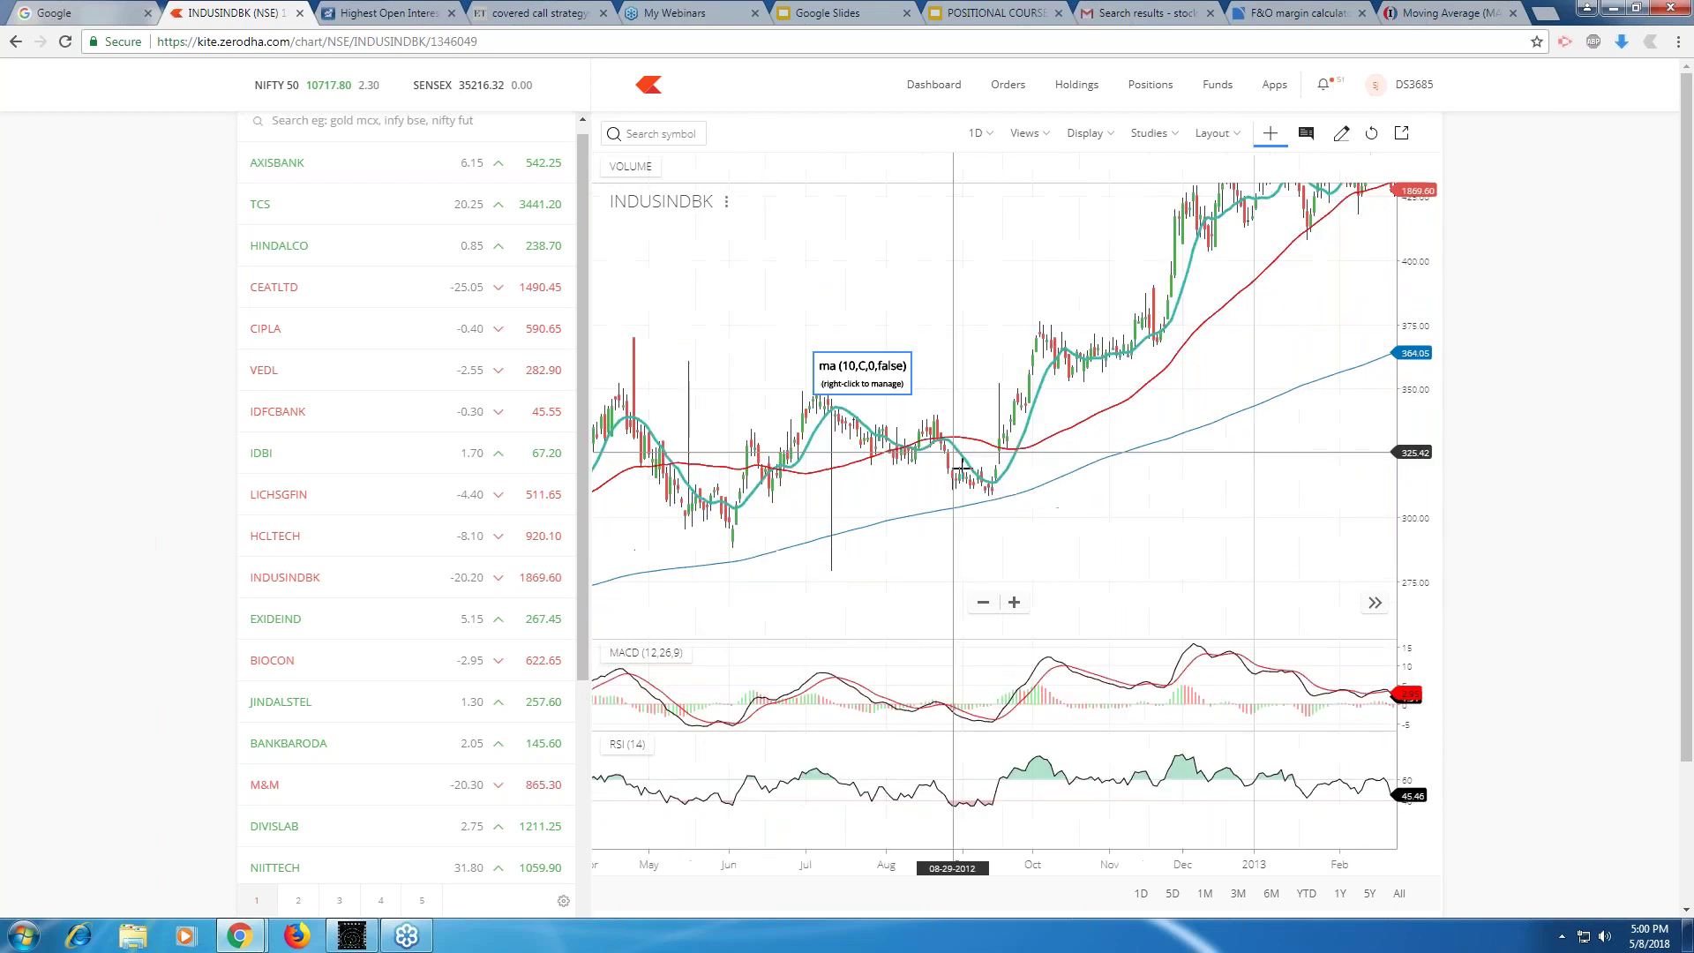
left_click_drag(1142, 398, 1023, 409)
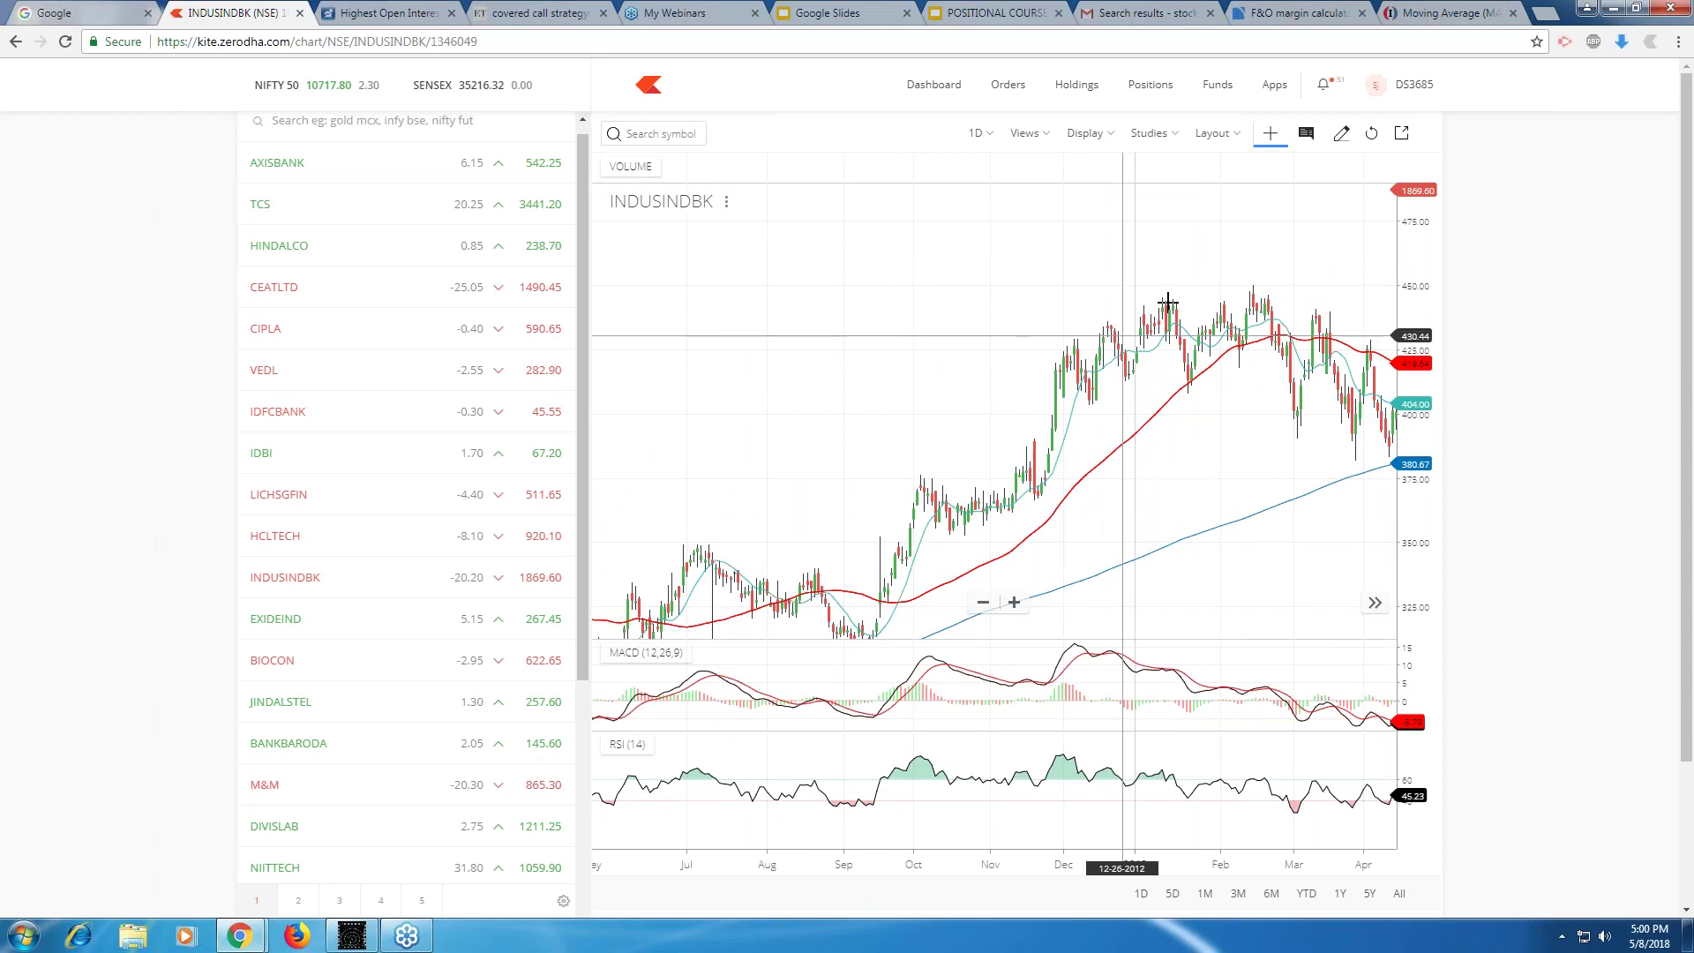
Open the JINDALSTEL and NIITTECH charts one after the other and examine recent price against the moving averages.
left_click(466, 702)
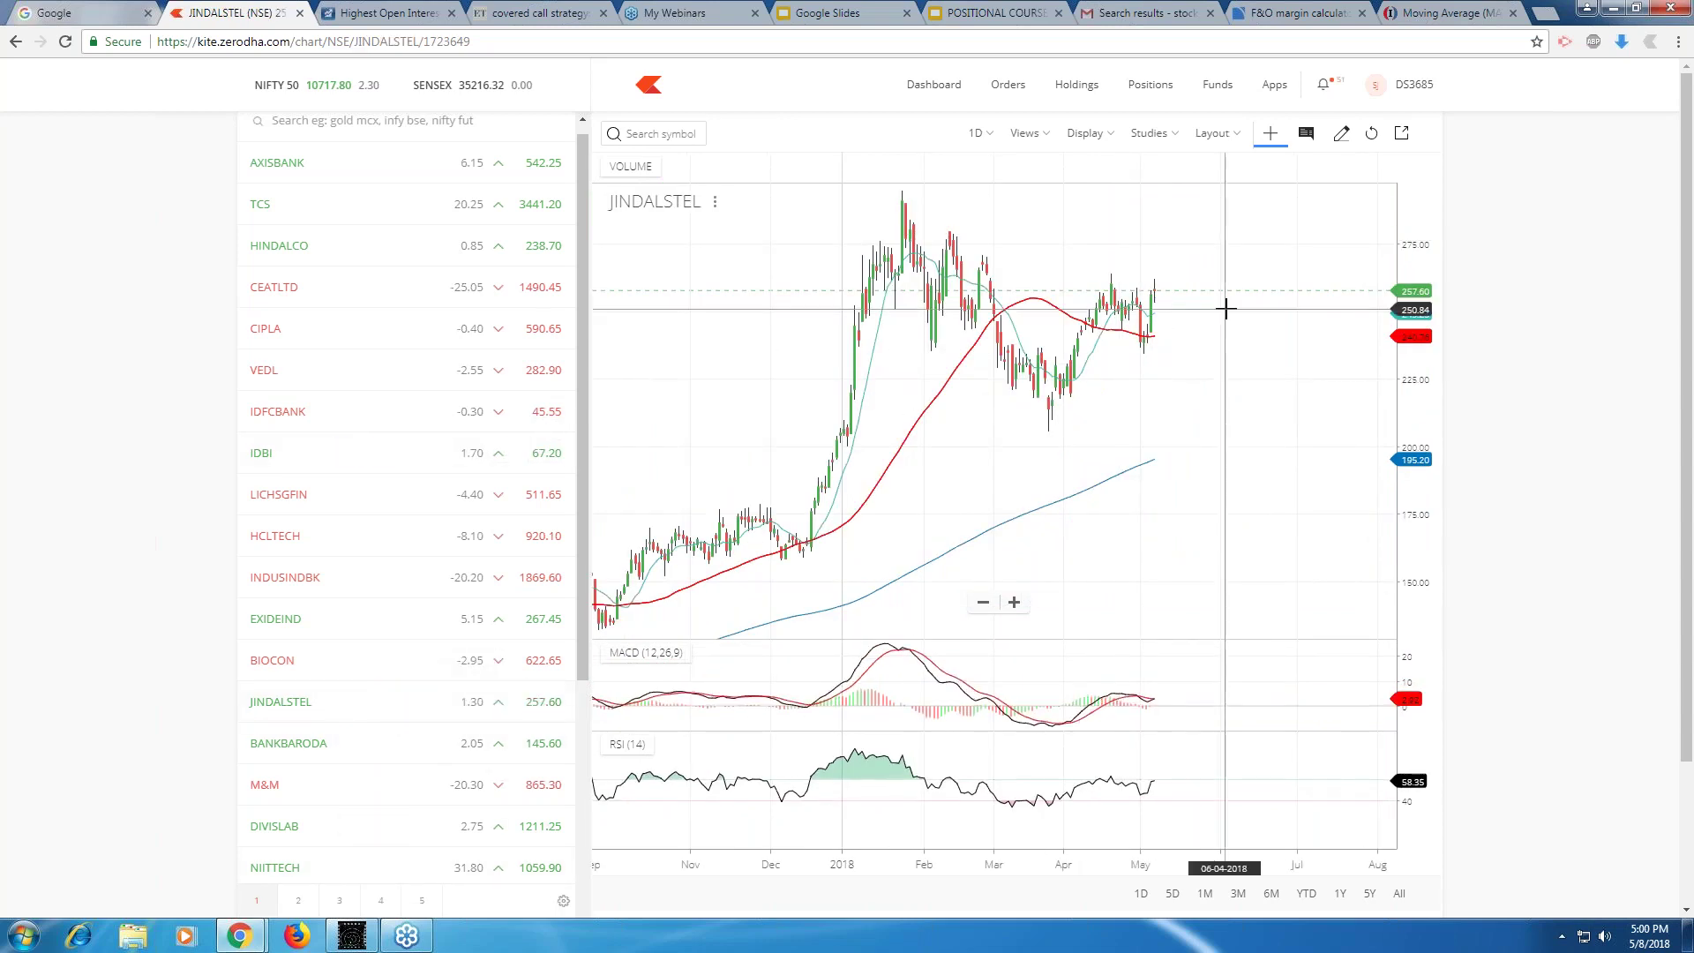
scroll(1225, 308, "up", 3)
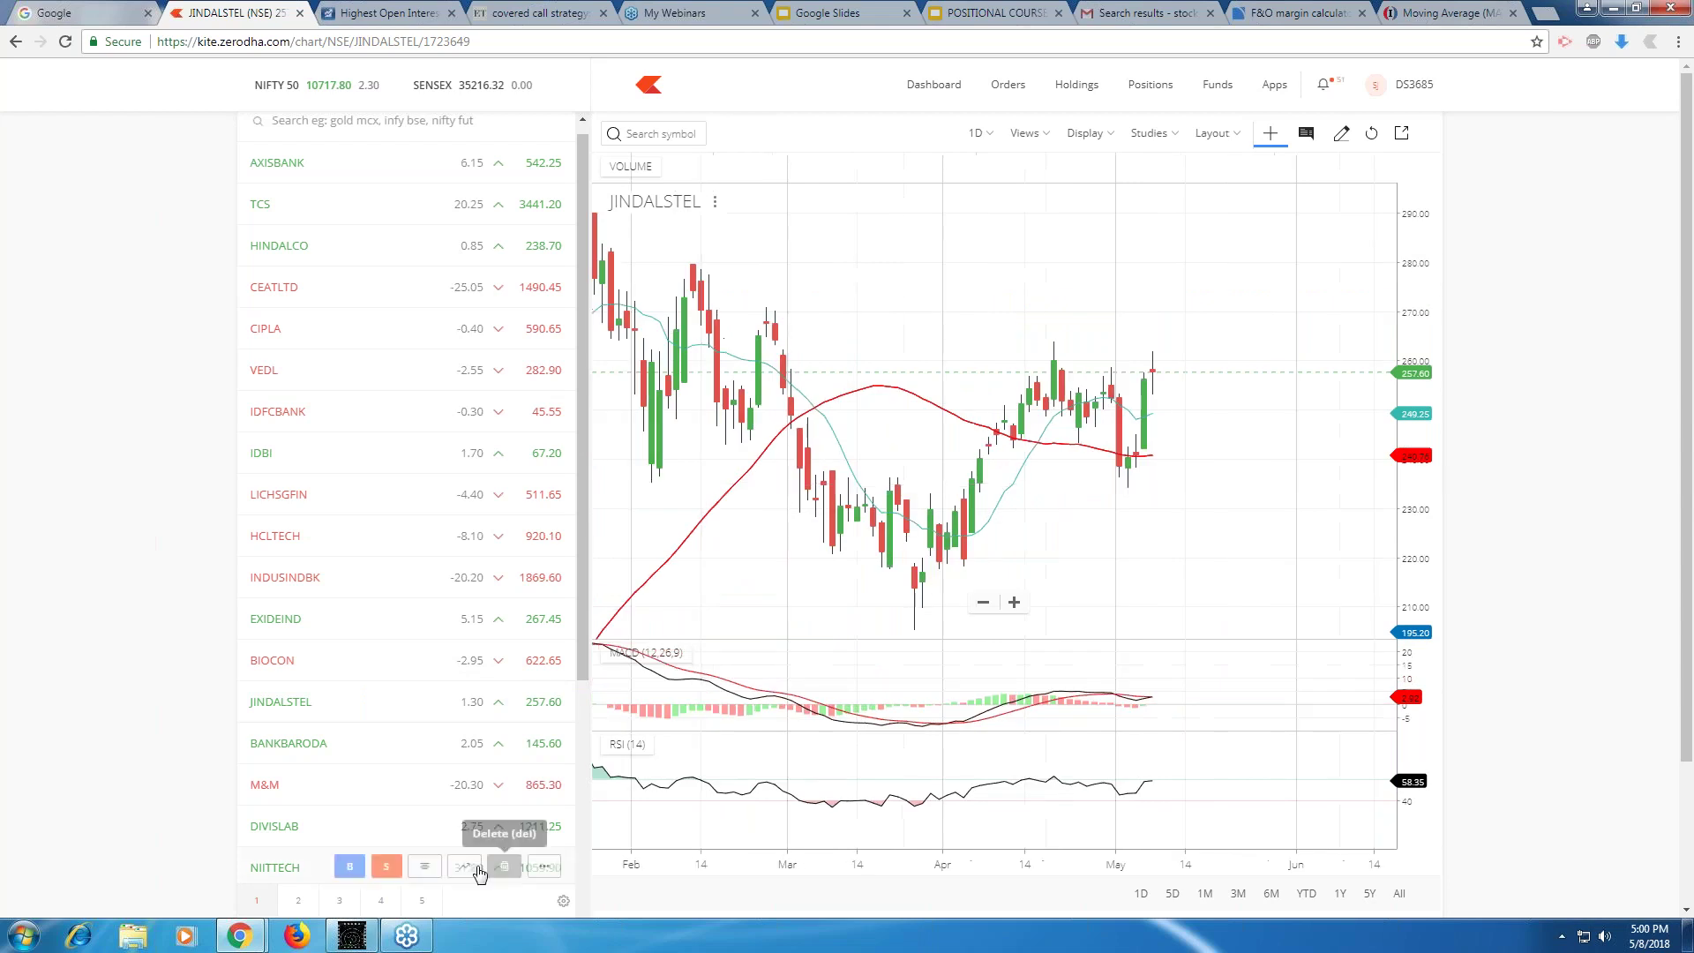
left_click(464, 865)
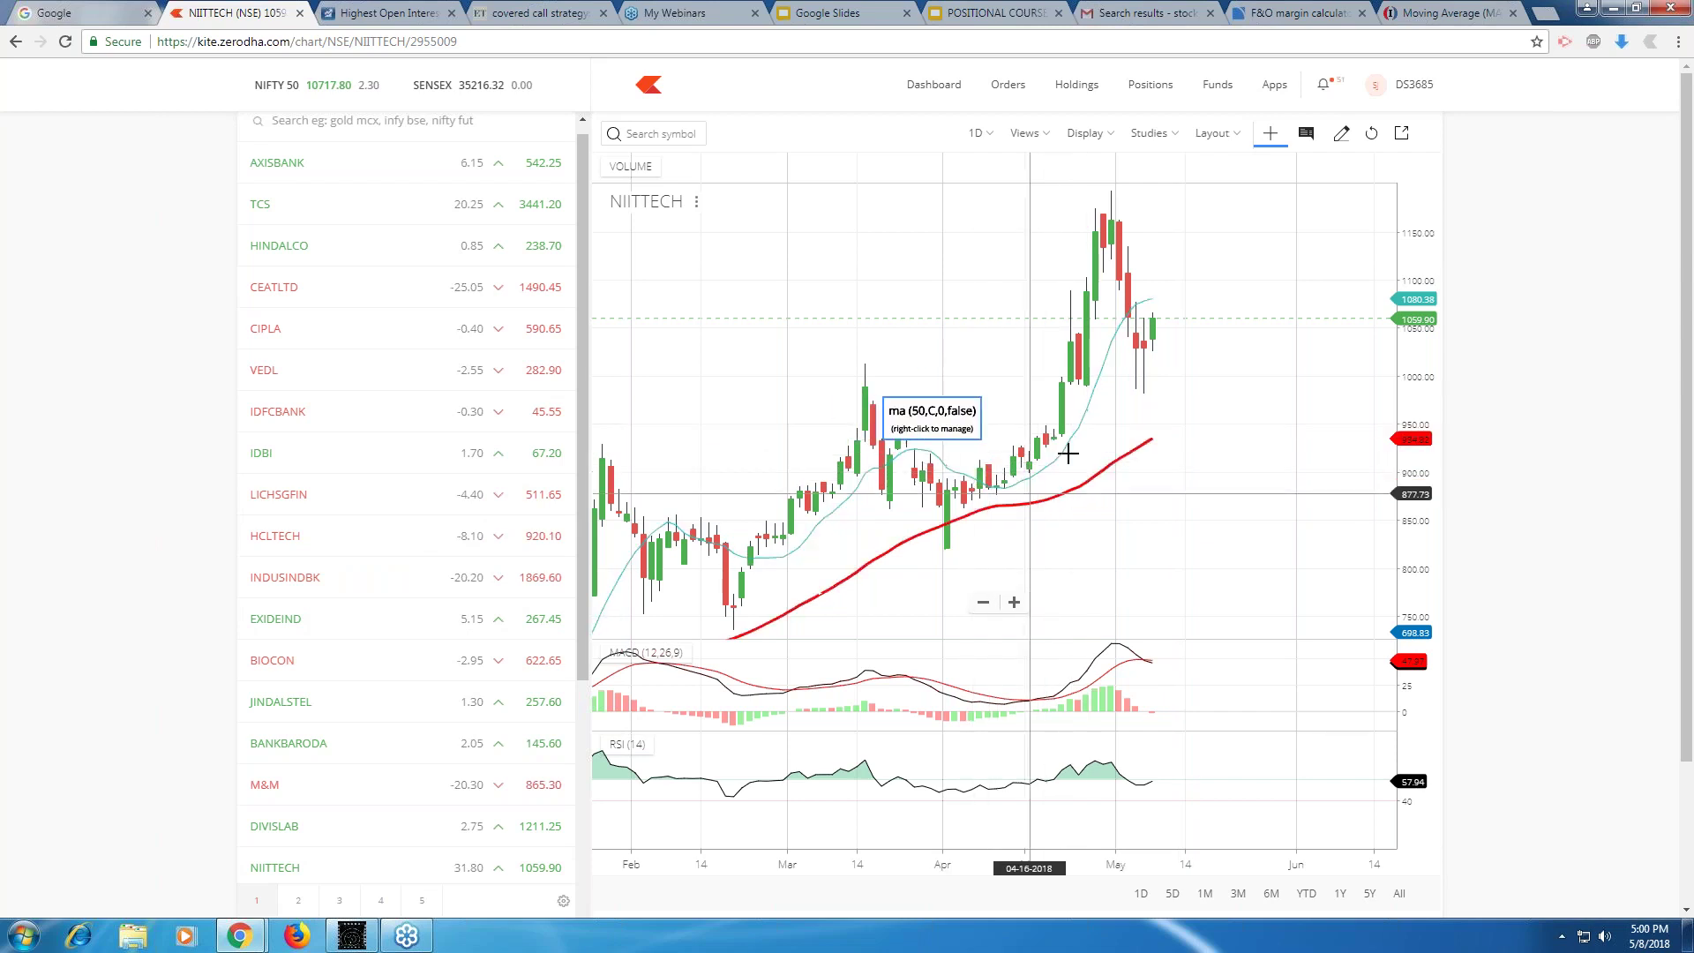
mouse_move(374, 541)
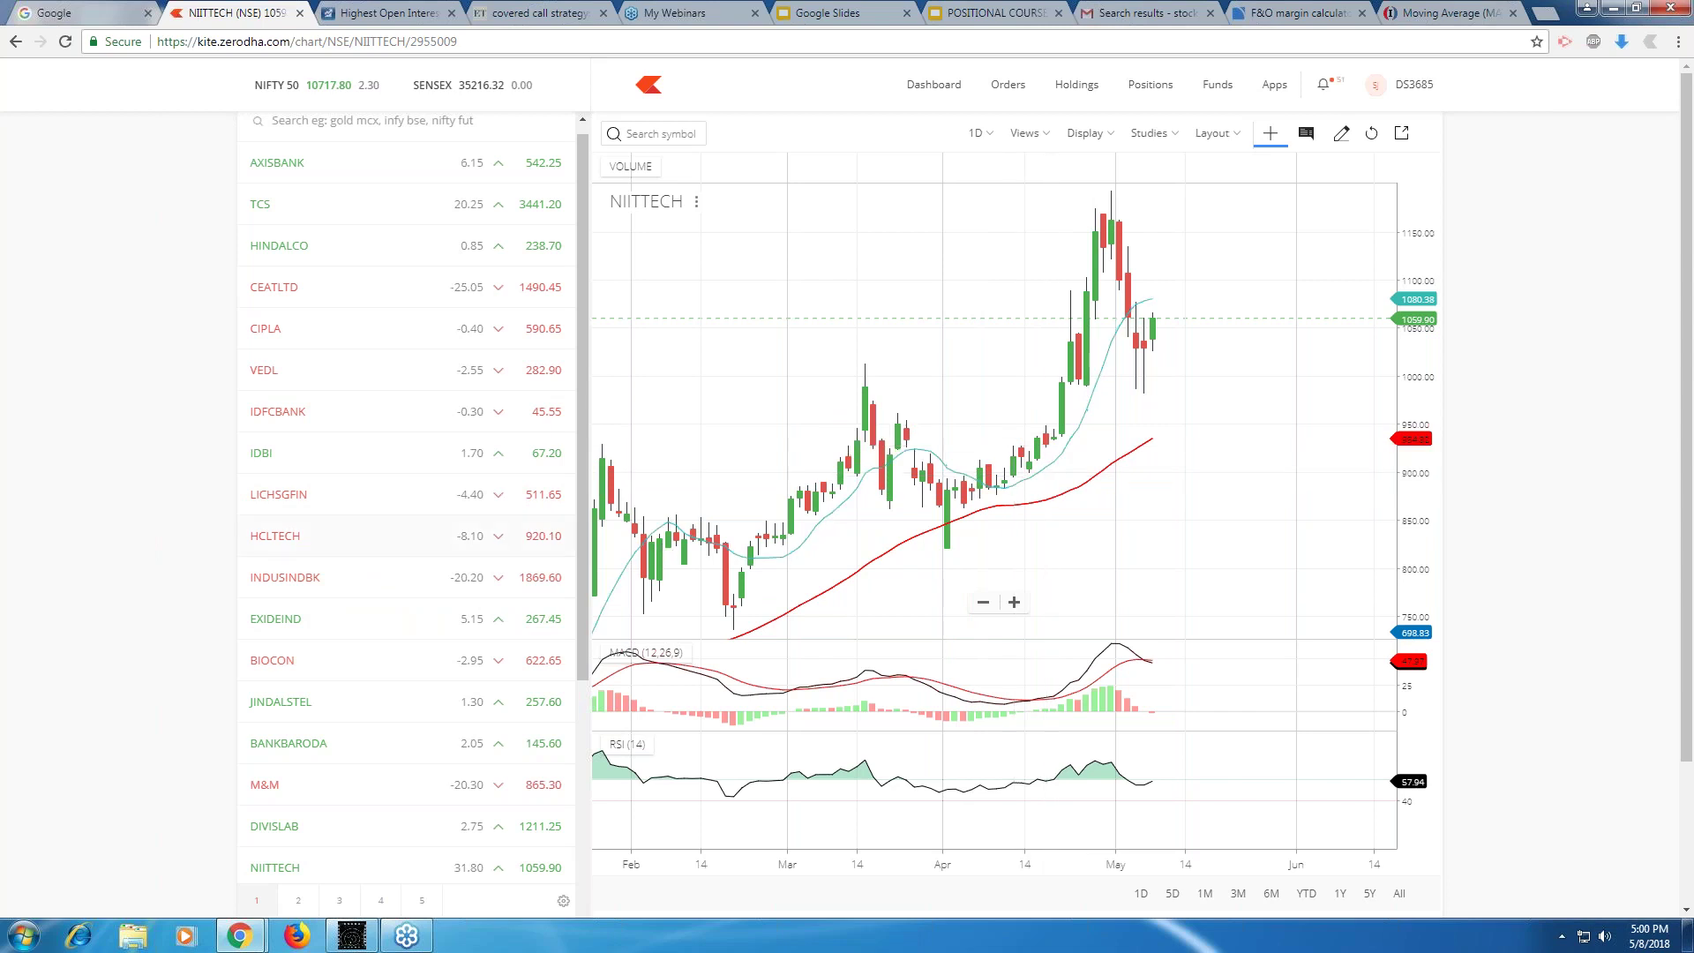
Open the HCLTECH chart, and INFY from the third watchlist, to examine recent price against the moving averages.
left_click(465, 536)
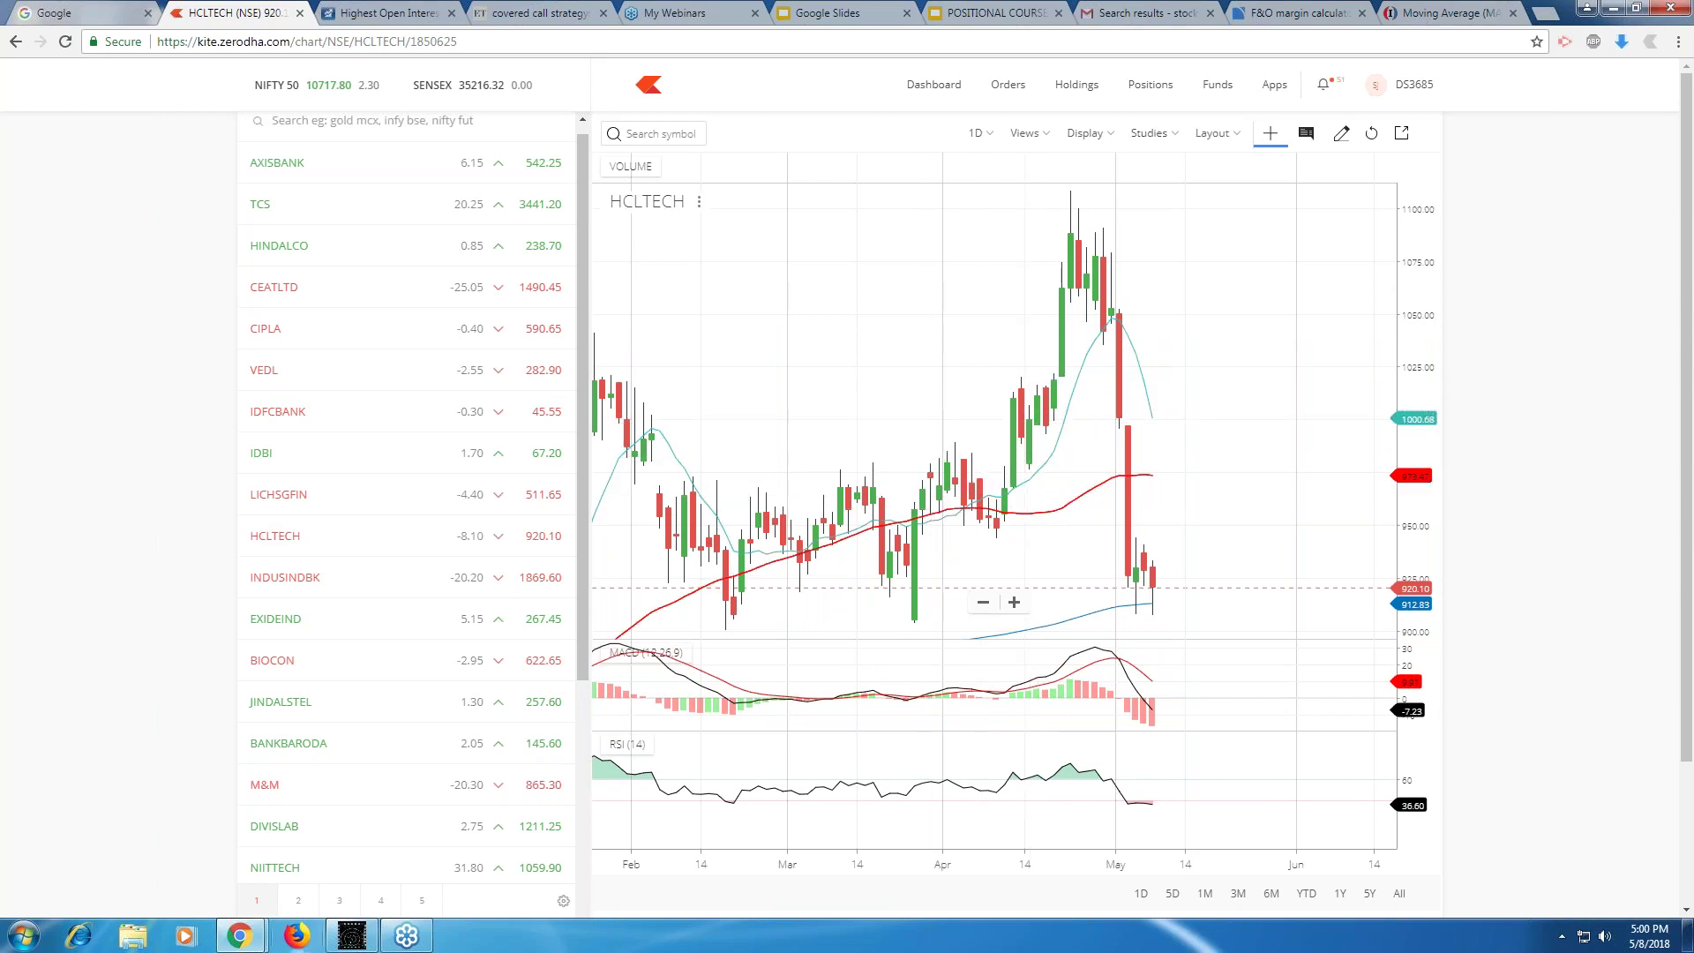
left_click(337, 901)
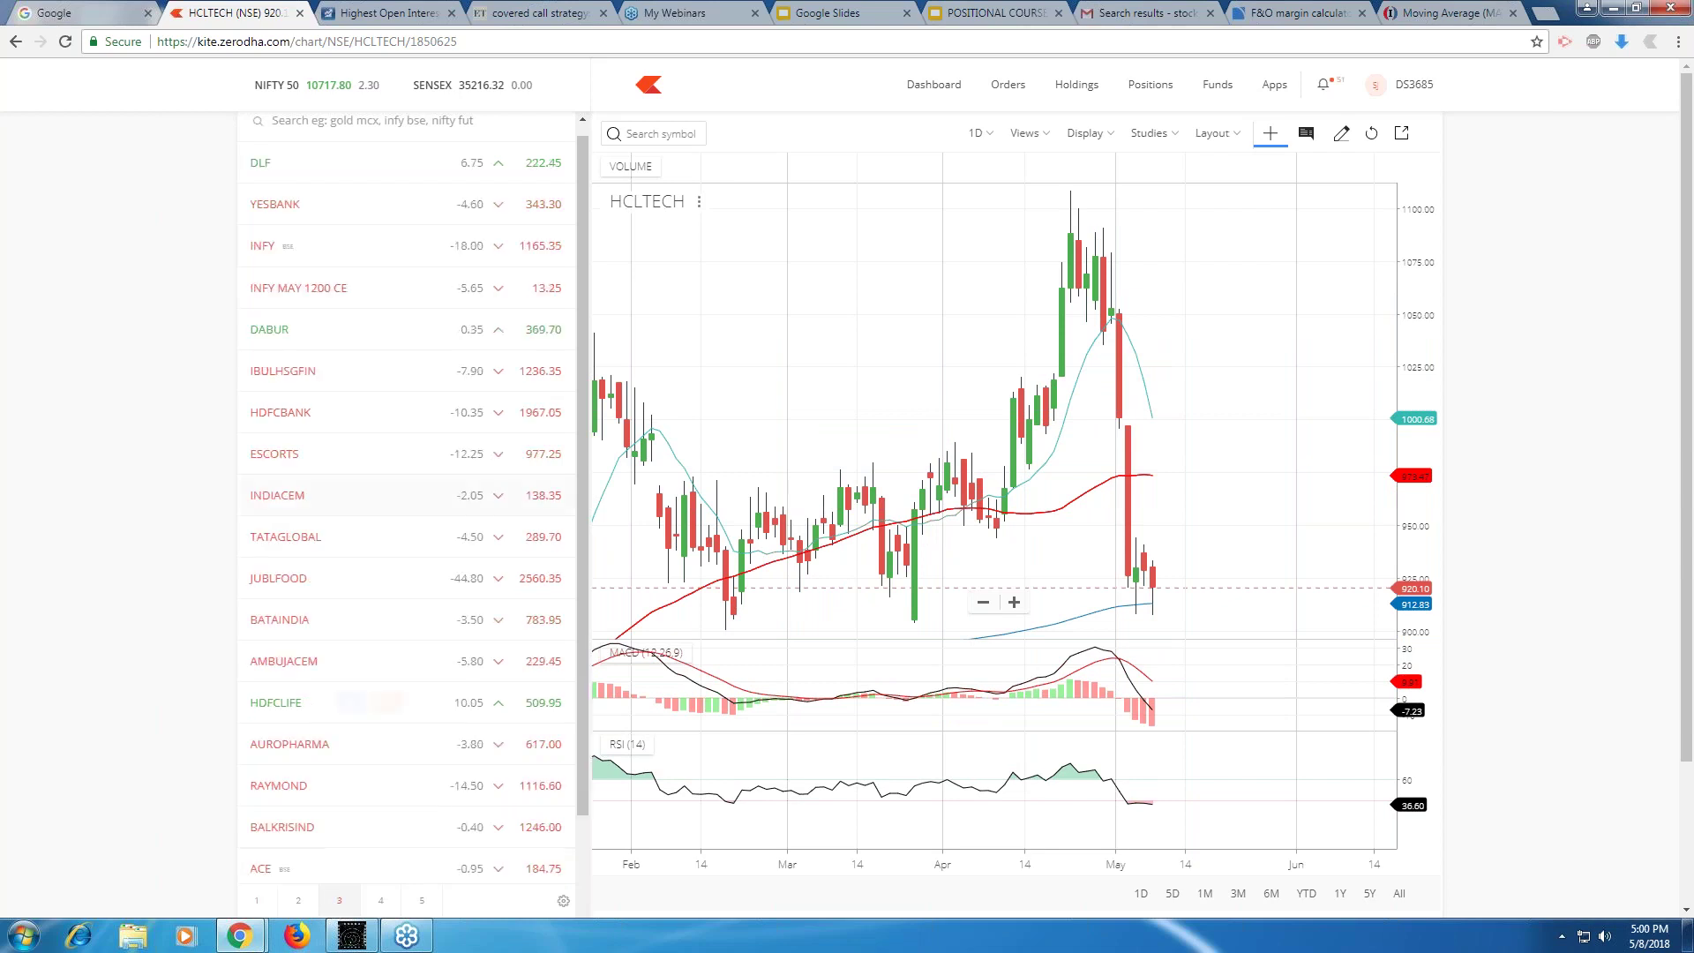
left_click(470, 248)
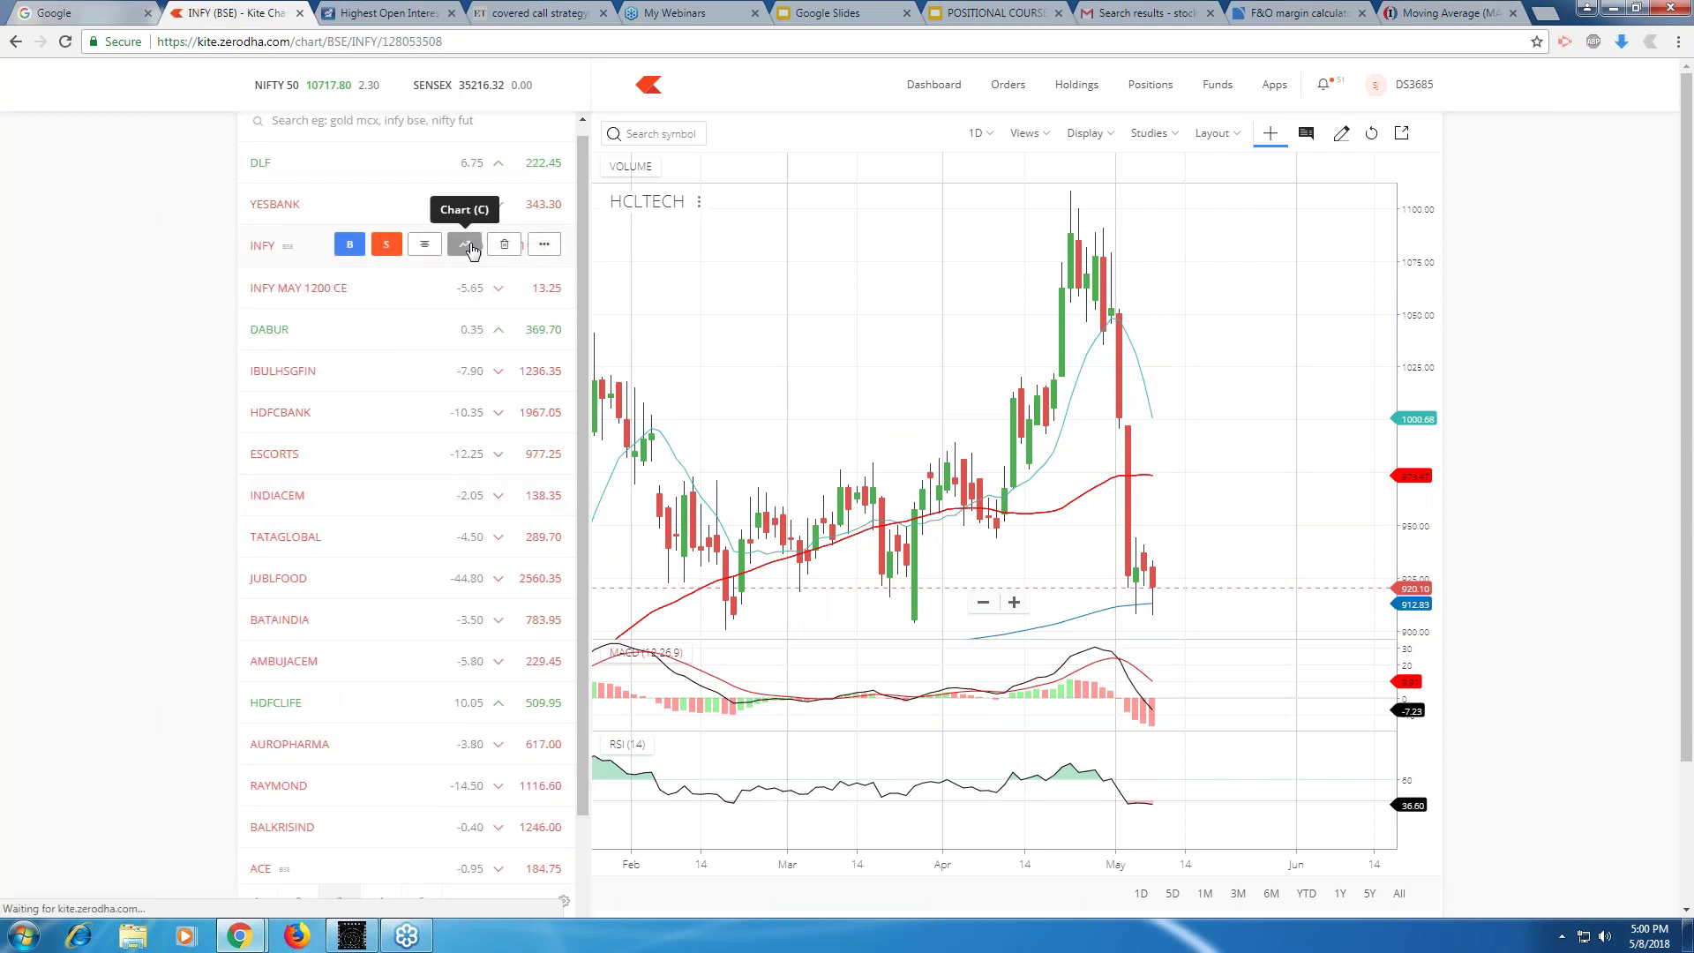
scroll(1015, 450, "up", 3)
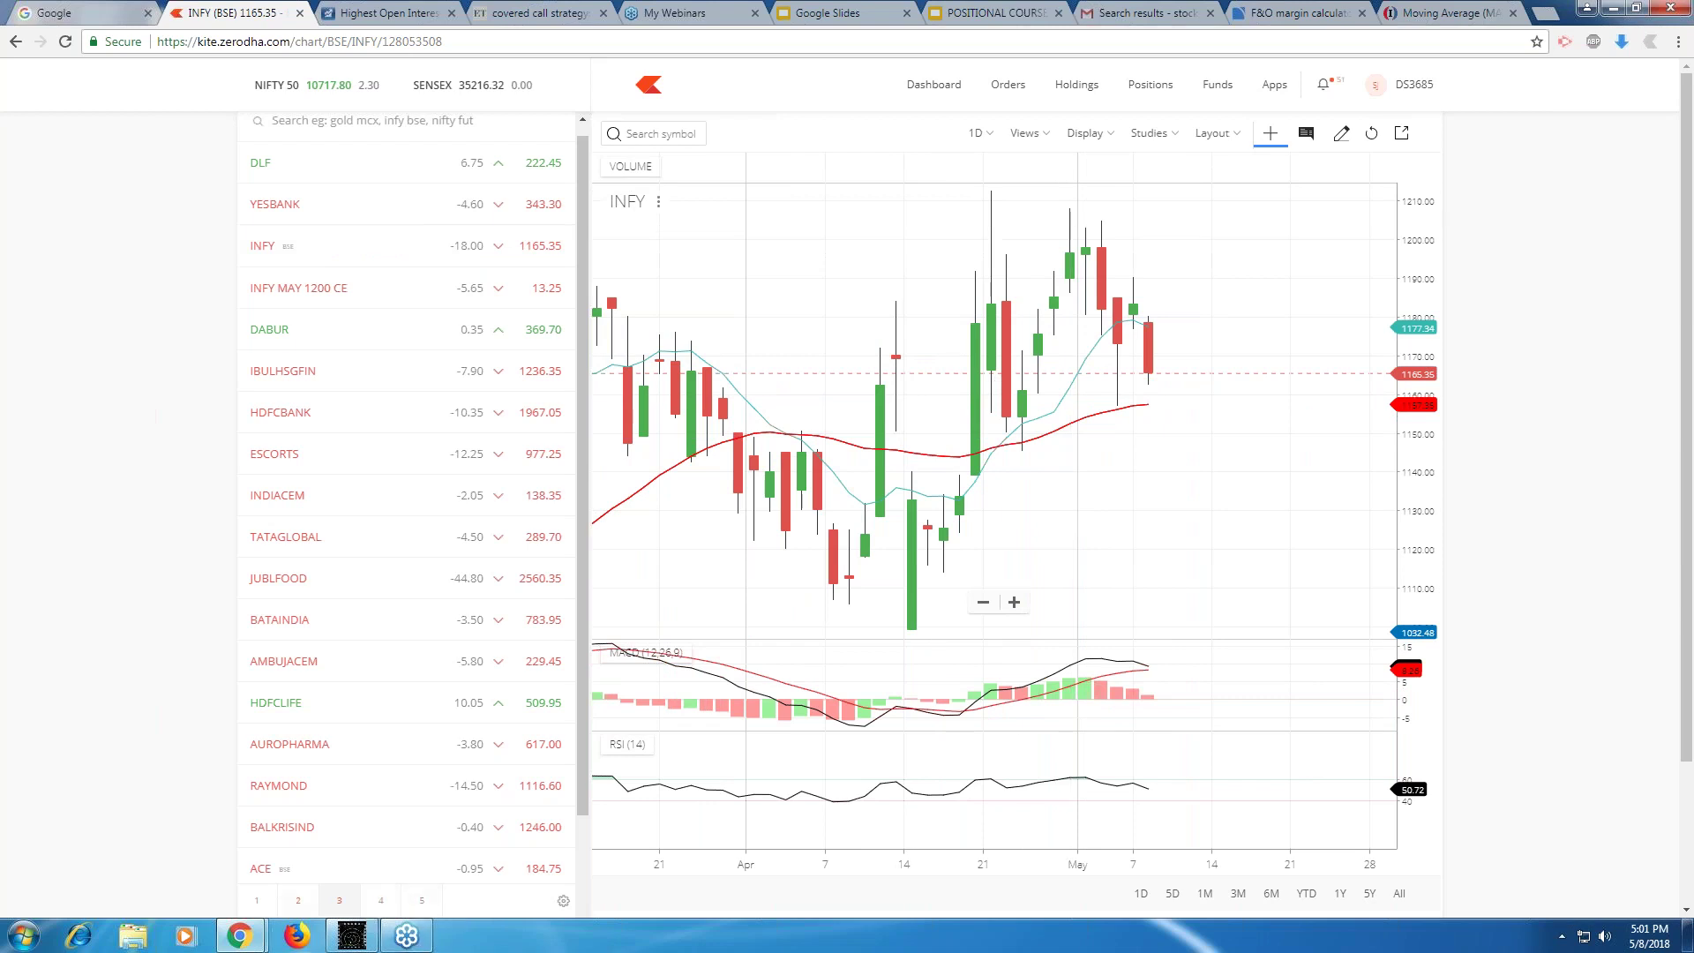
Open the TATAELXSI chart from the second watchlist and examine price against its moving averages from mid-2017 to May 2018.
left_click(298, 899)
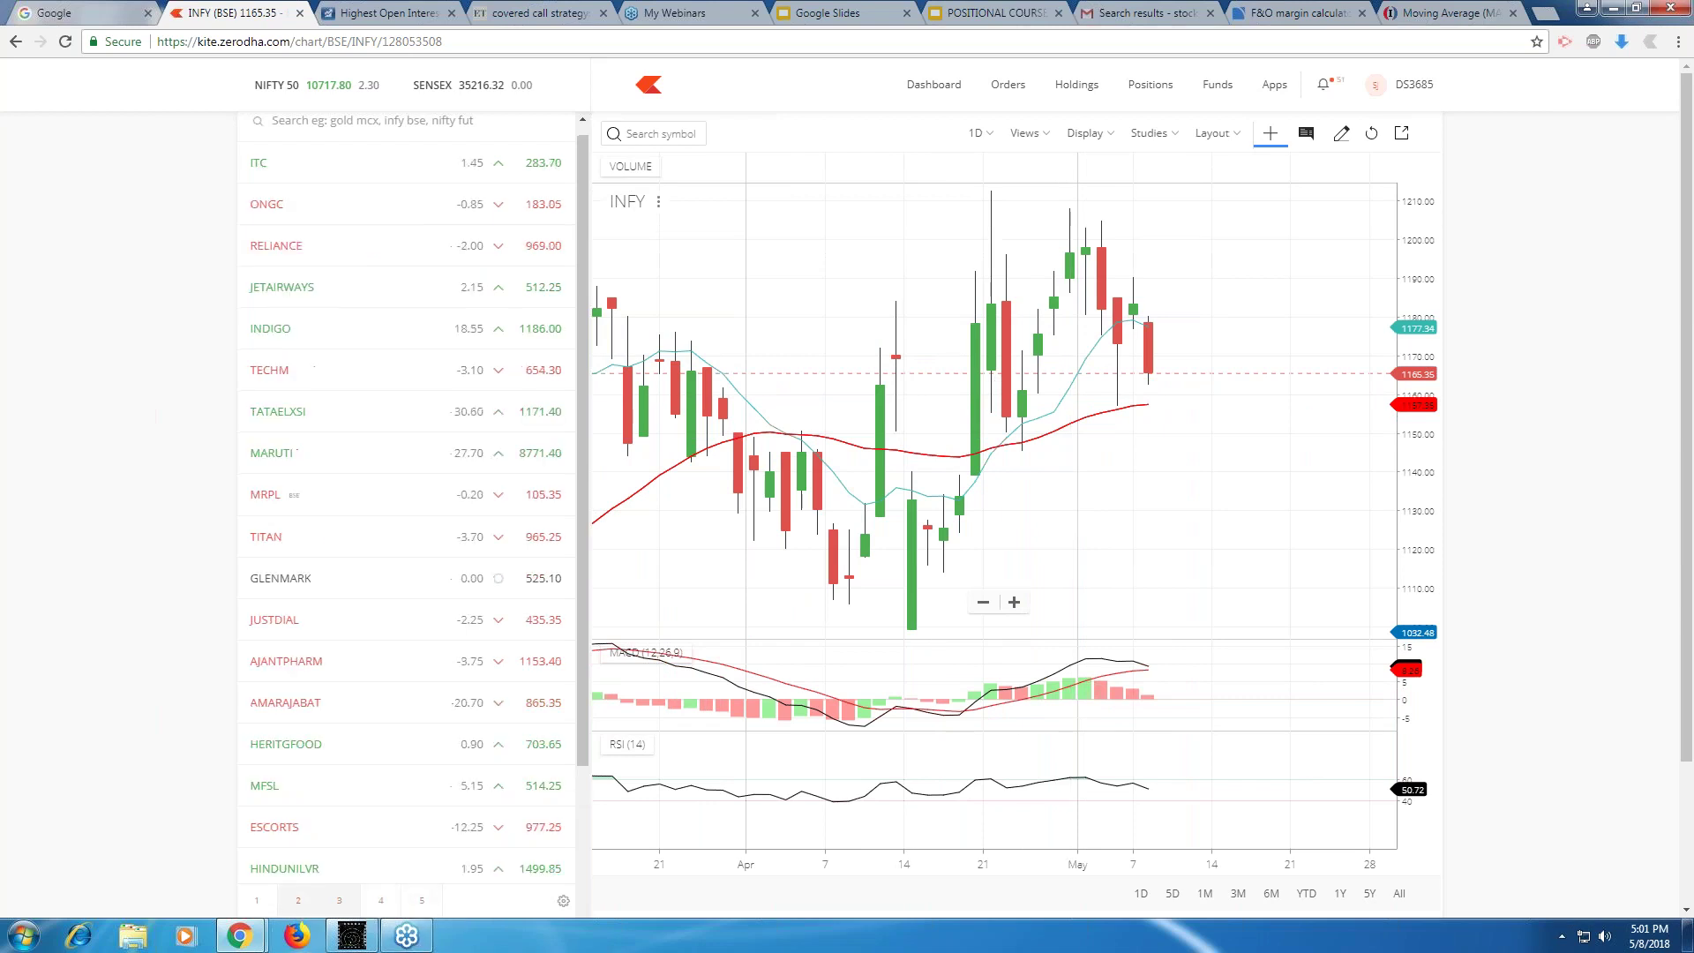
left_click(464, 410)
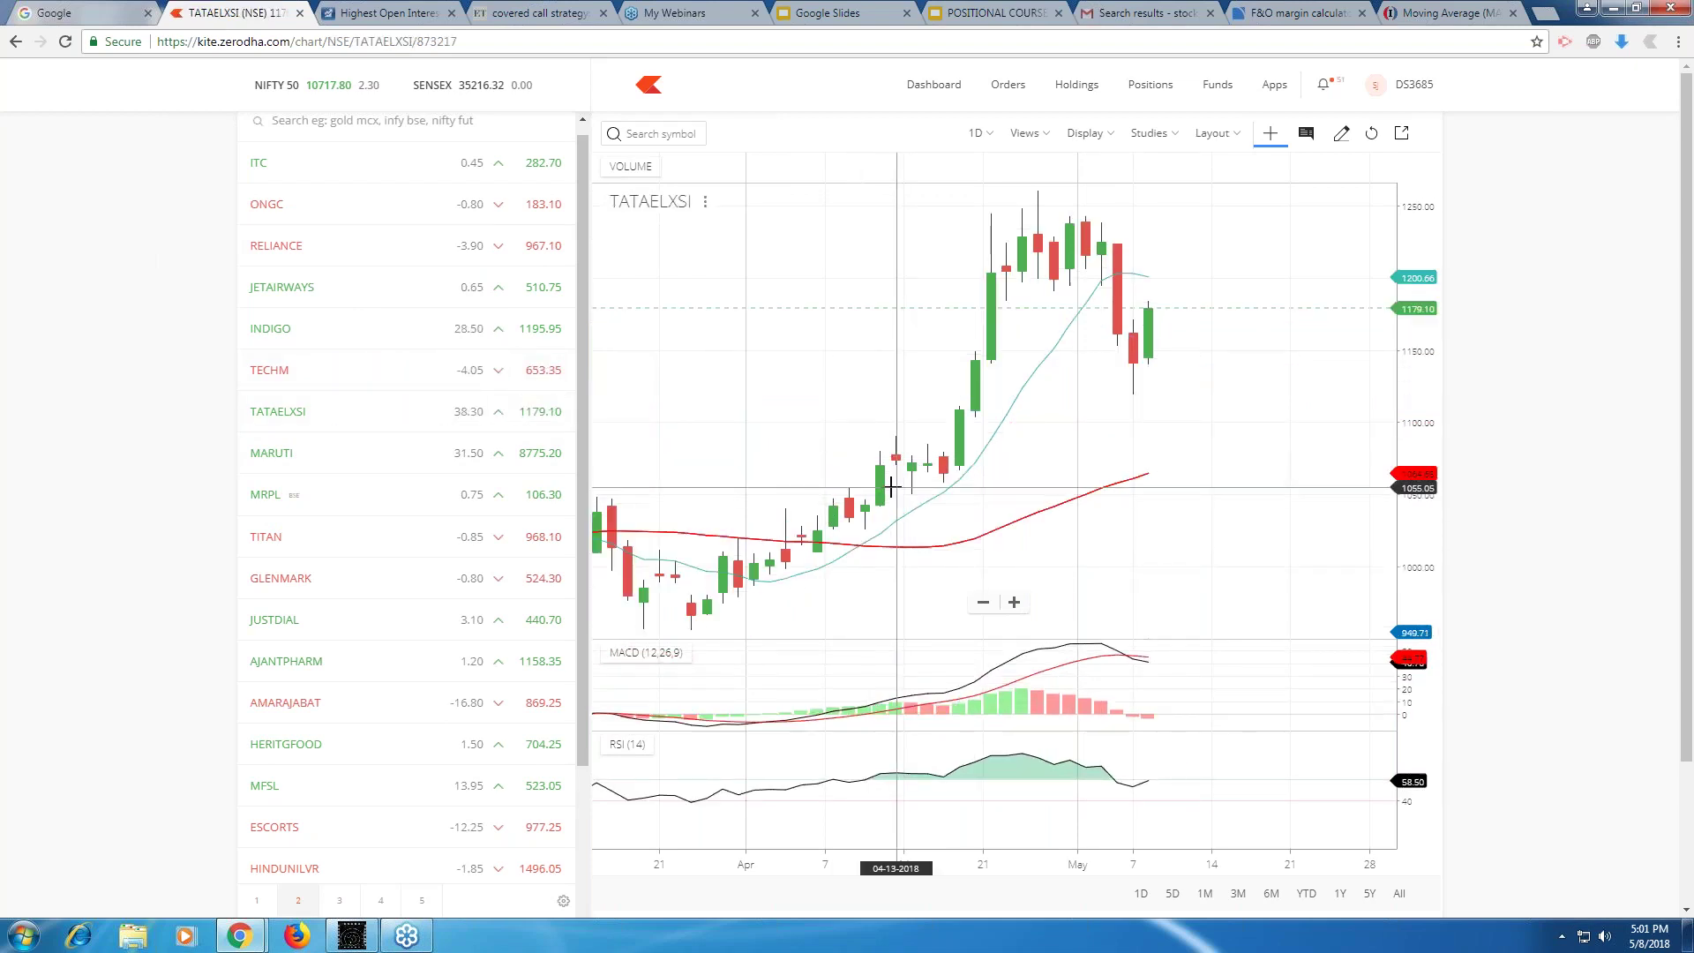
scroll(891, 486, "down", 5)
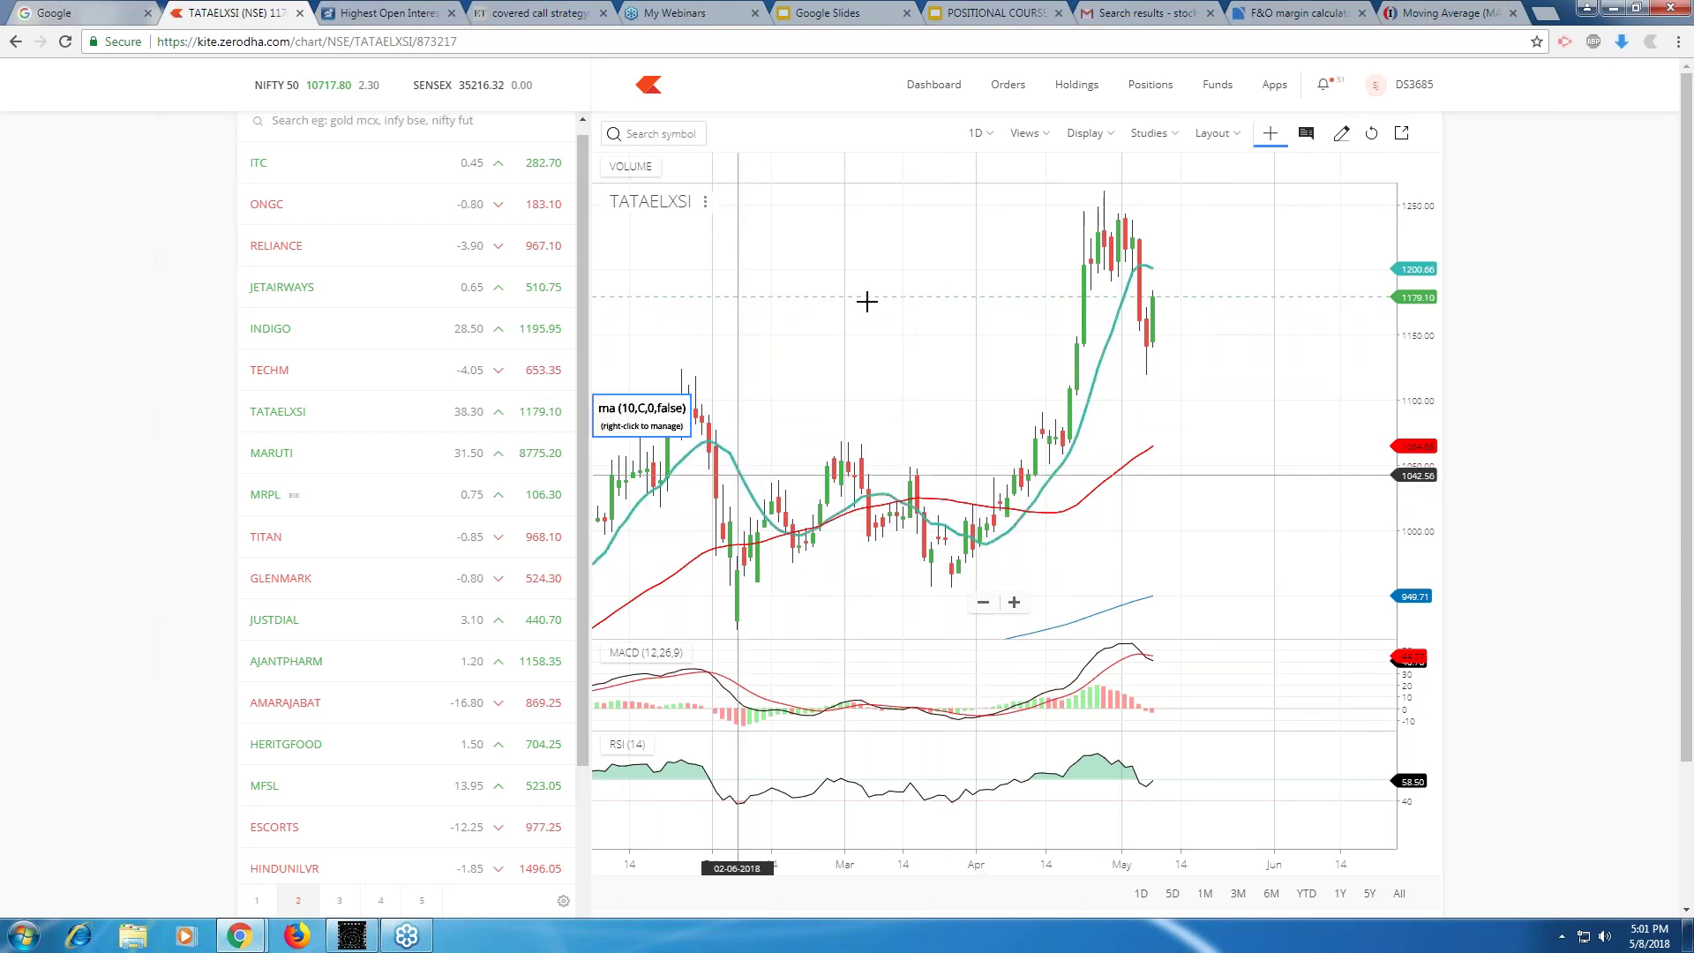
scroll(850, 378, "down", 2)
scroll(850, 381, "down", 3)
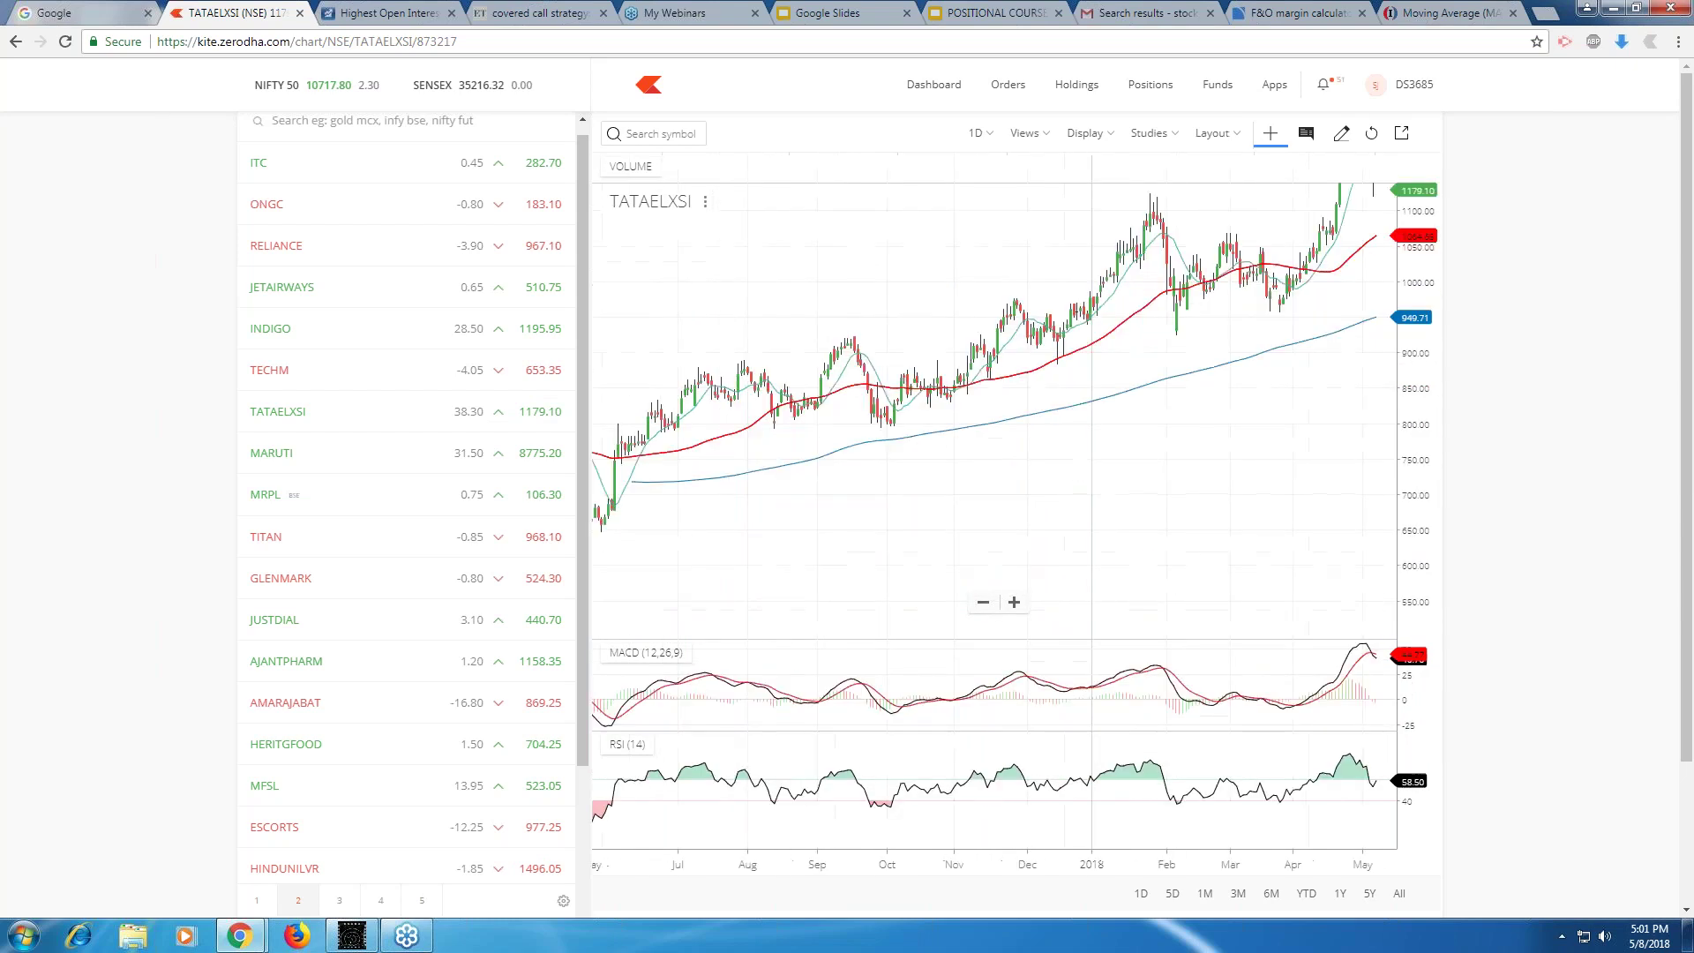
Trace TATAELXSI back to 2016 and examine where the 50-period average crosses the 200-period average around May 2016.
left_click_drag(741, 381, 1366, 381)
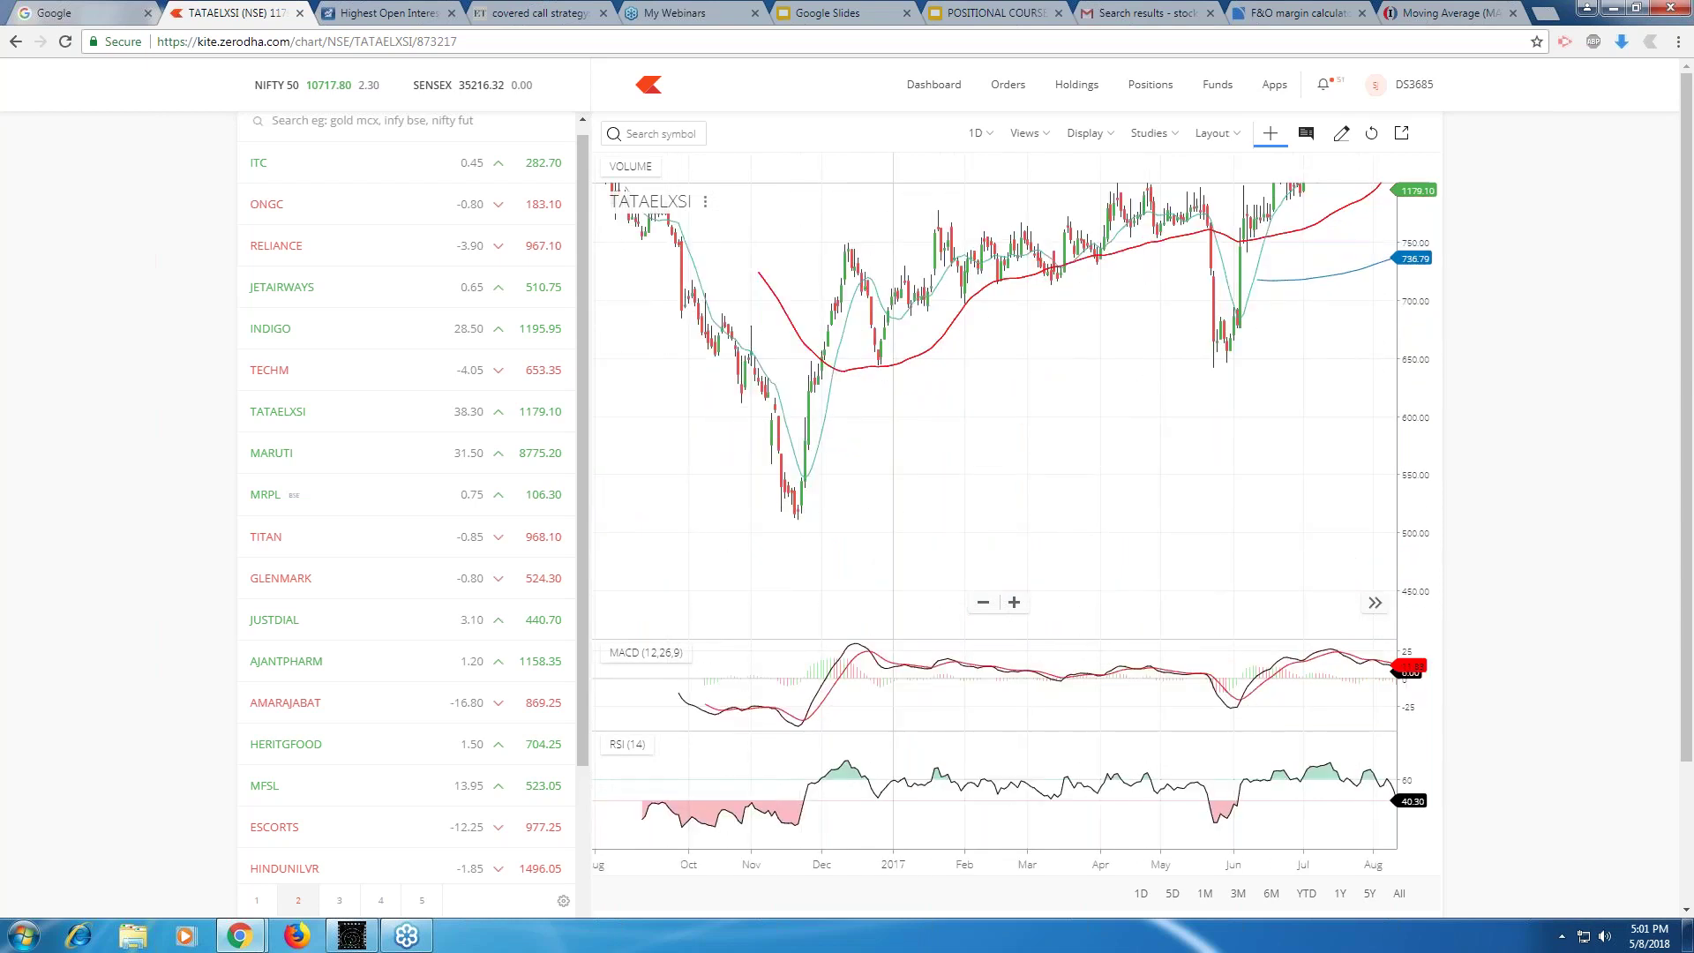
scroll(908, 500, "down", 1)
scroll(909, 500, "down", 3)
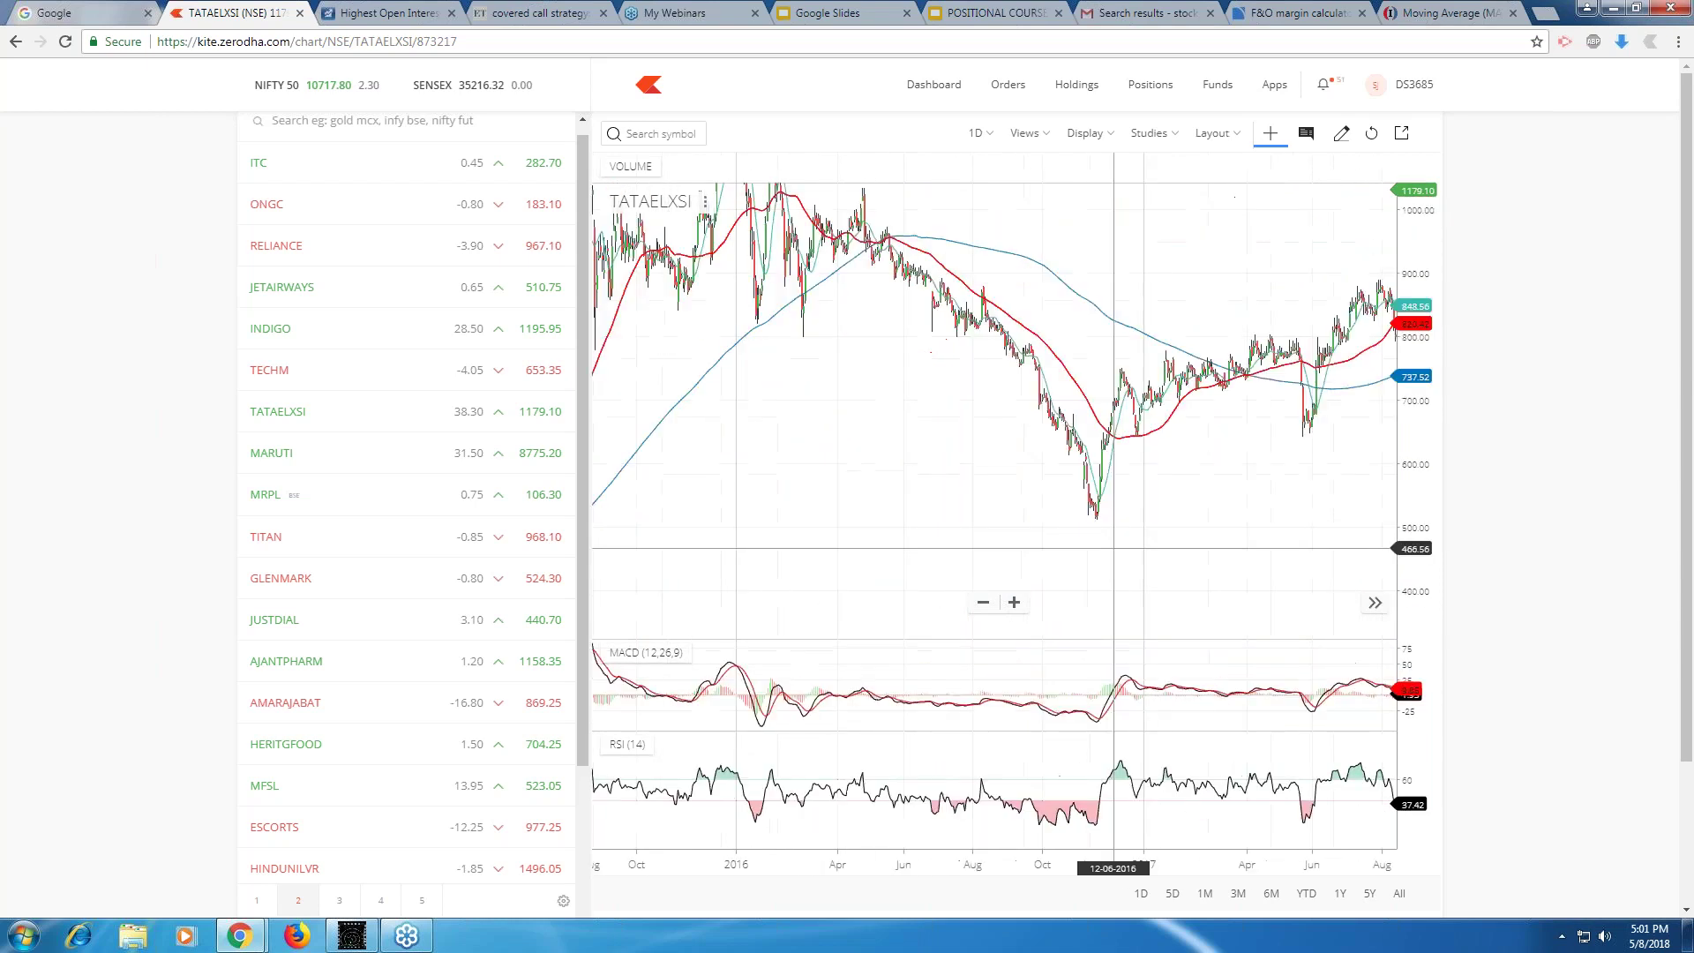
scroll(928, 487, "up", 5)
scroll(928, 487, "up", 2)
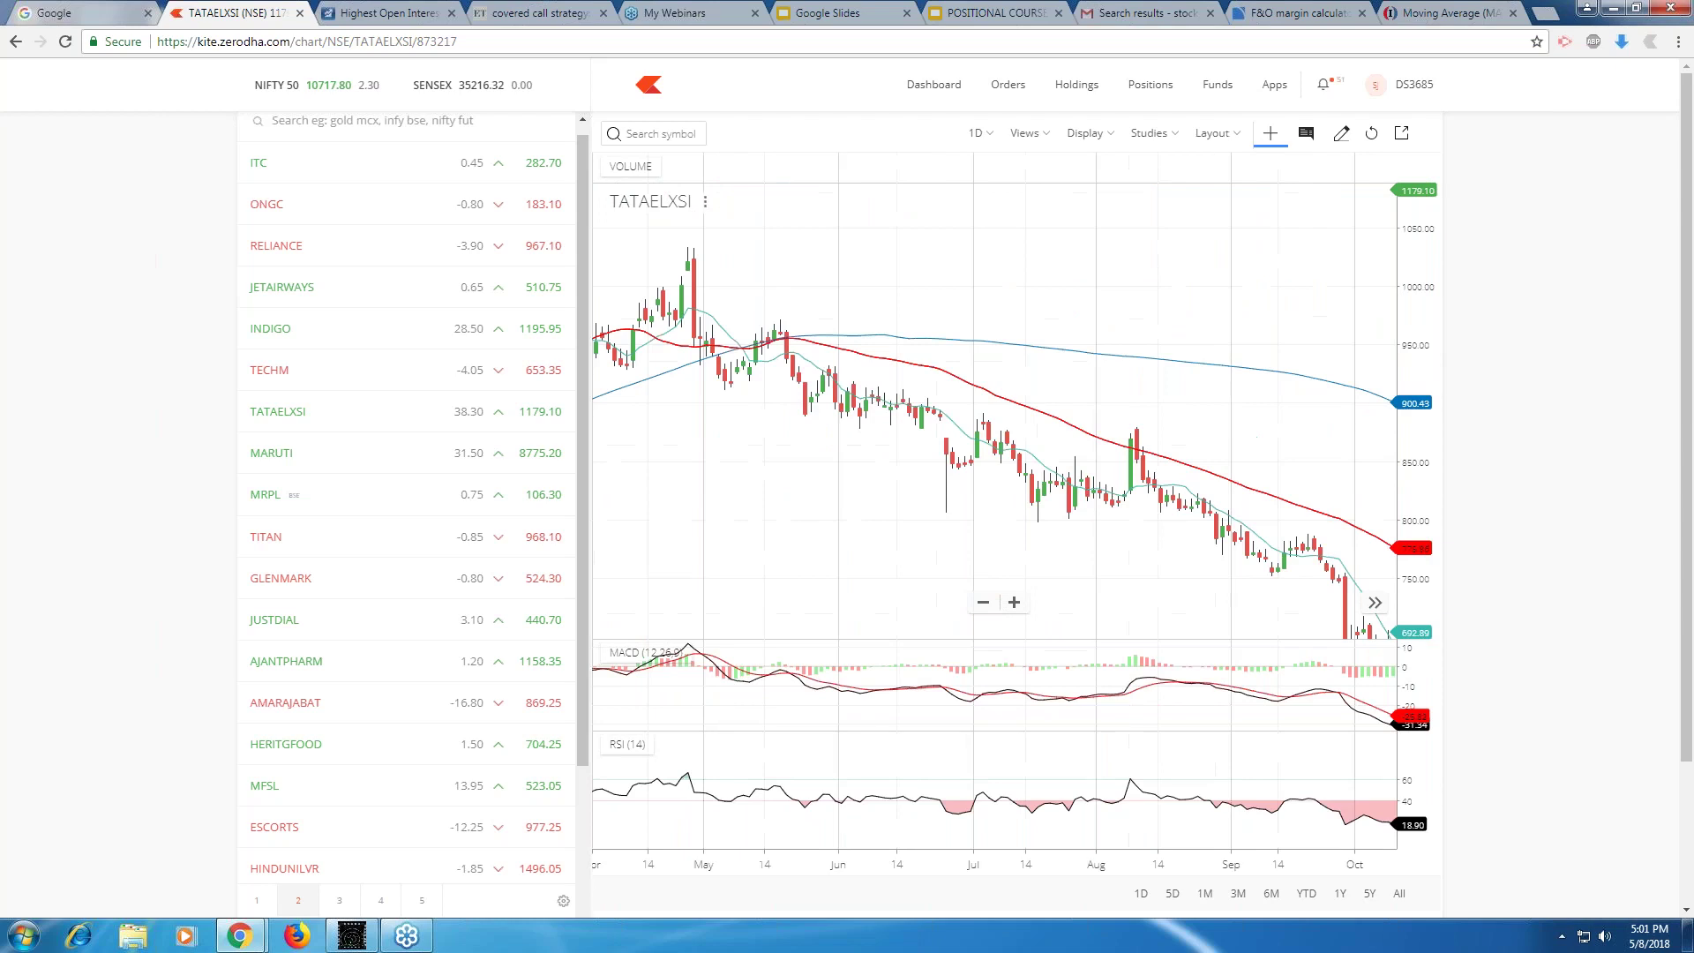
scroll(756, 457, "up", 3)
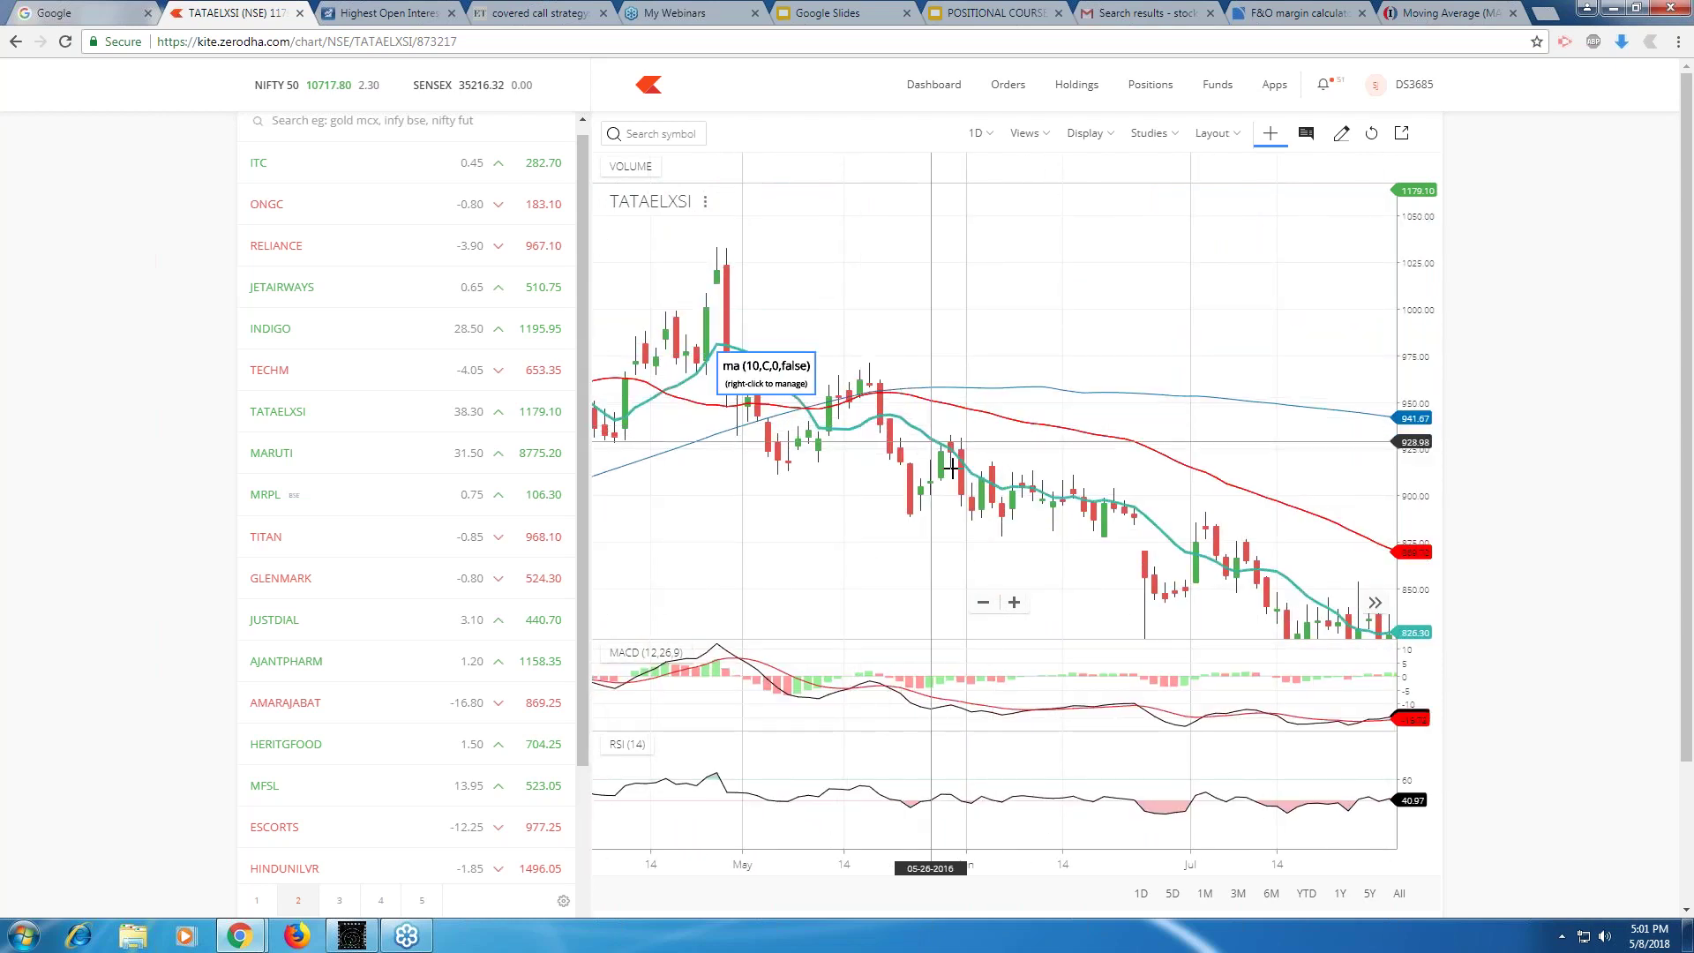
scroll(862, 410, "down", 1)
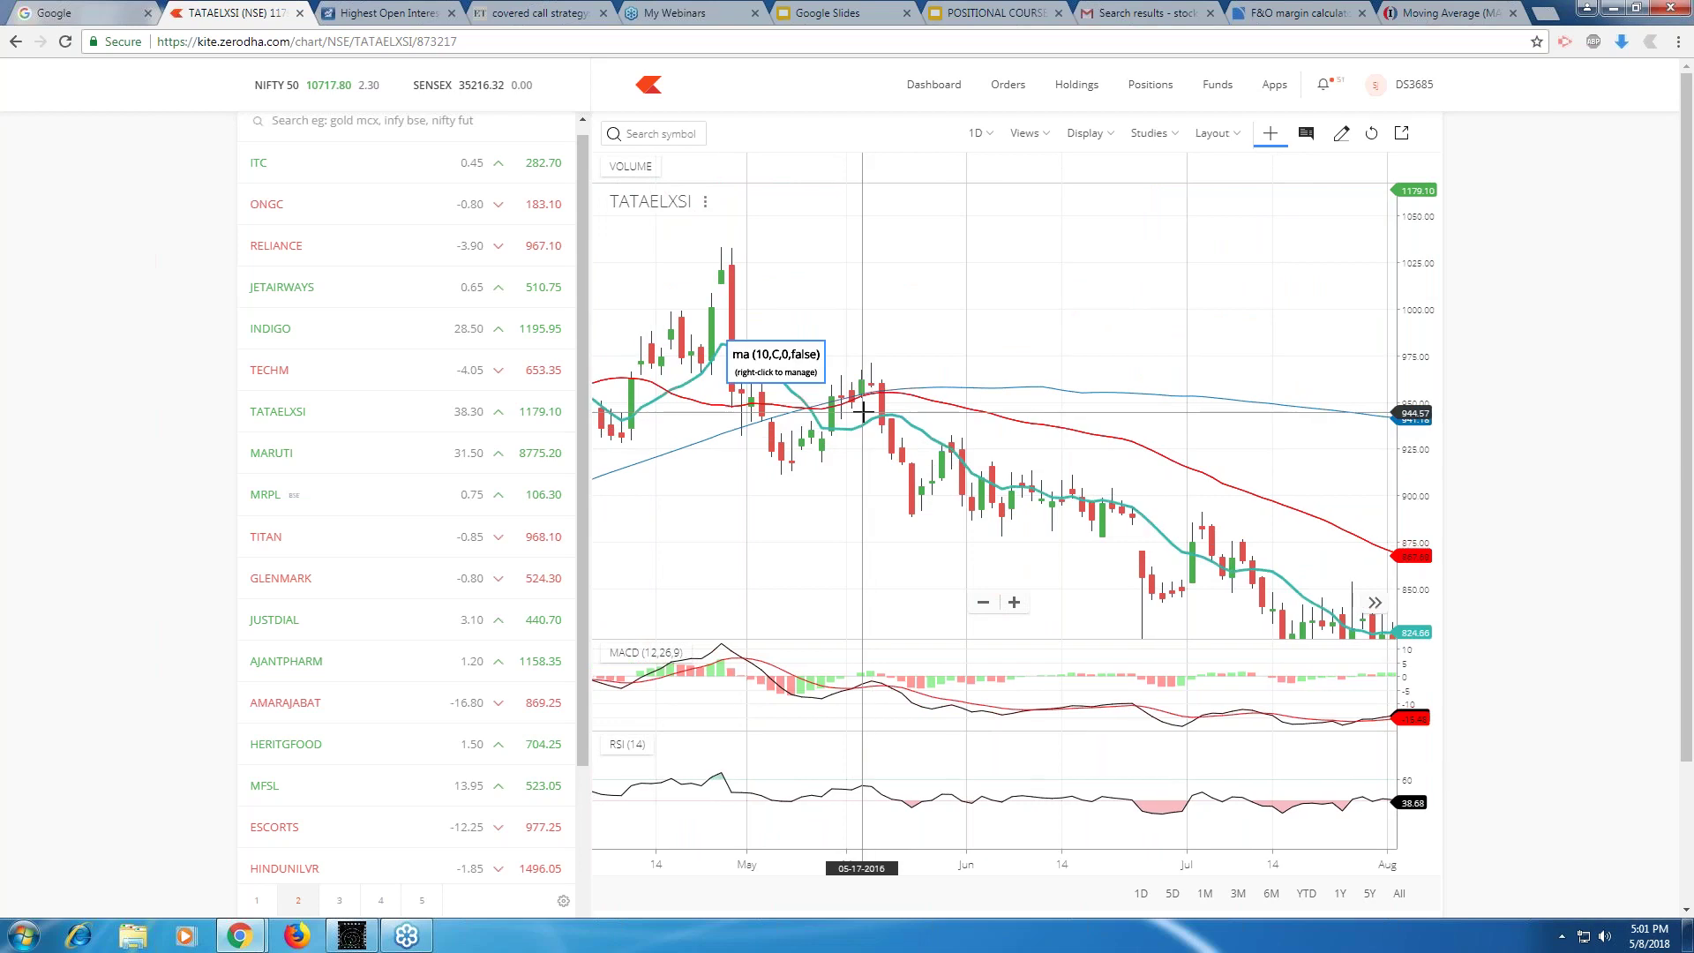
Follow TATAELXSI's trend from the May 2016 crossover into 2017 and review the 50 and 200-period averages over that span.
scroll(862, 411, "down", 3)
left_click_drag(976, 397, 939, 294)
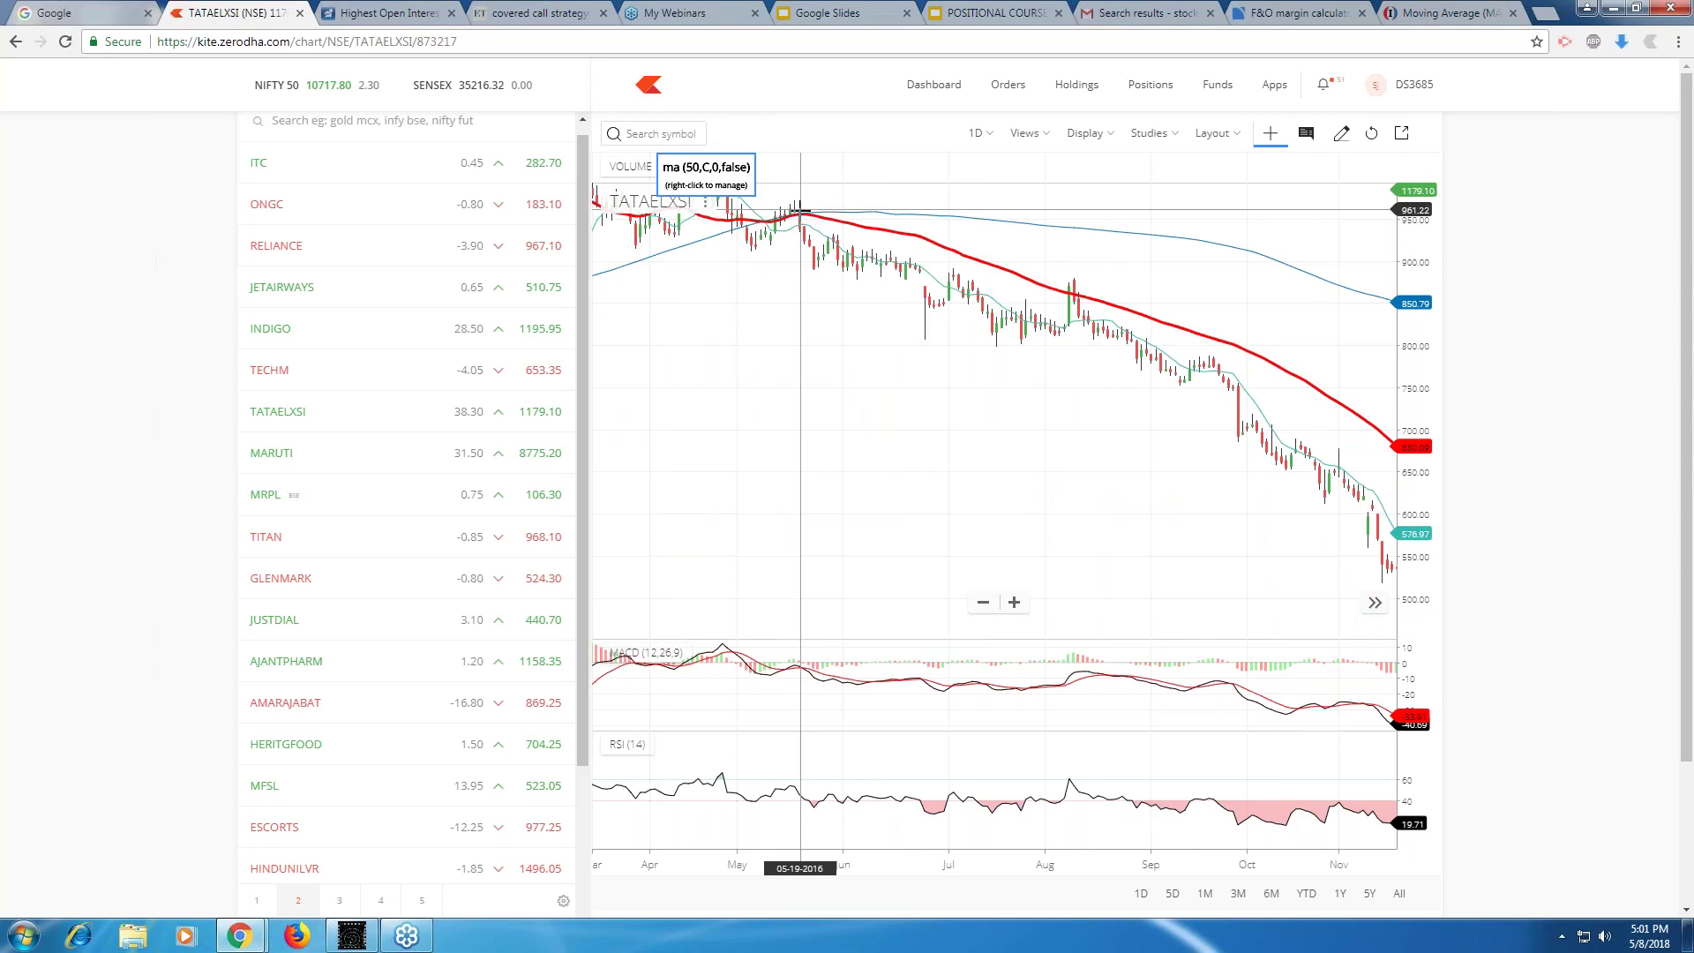
left_click_drag(1108, 518, 811, 535)
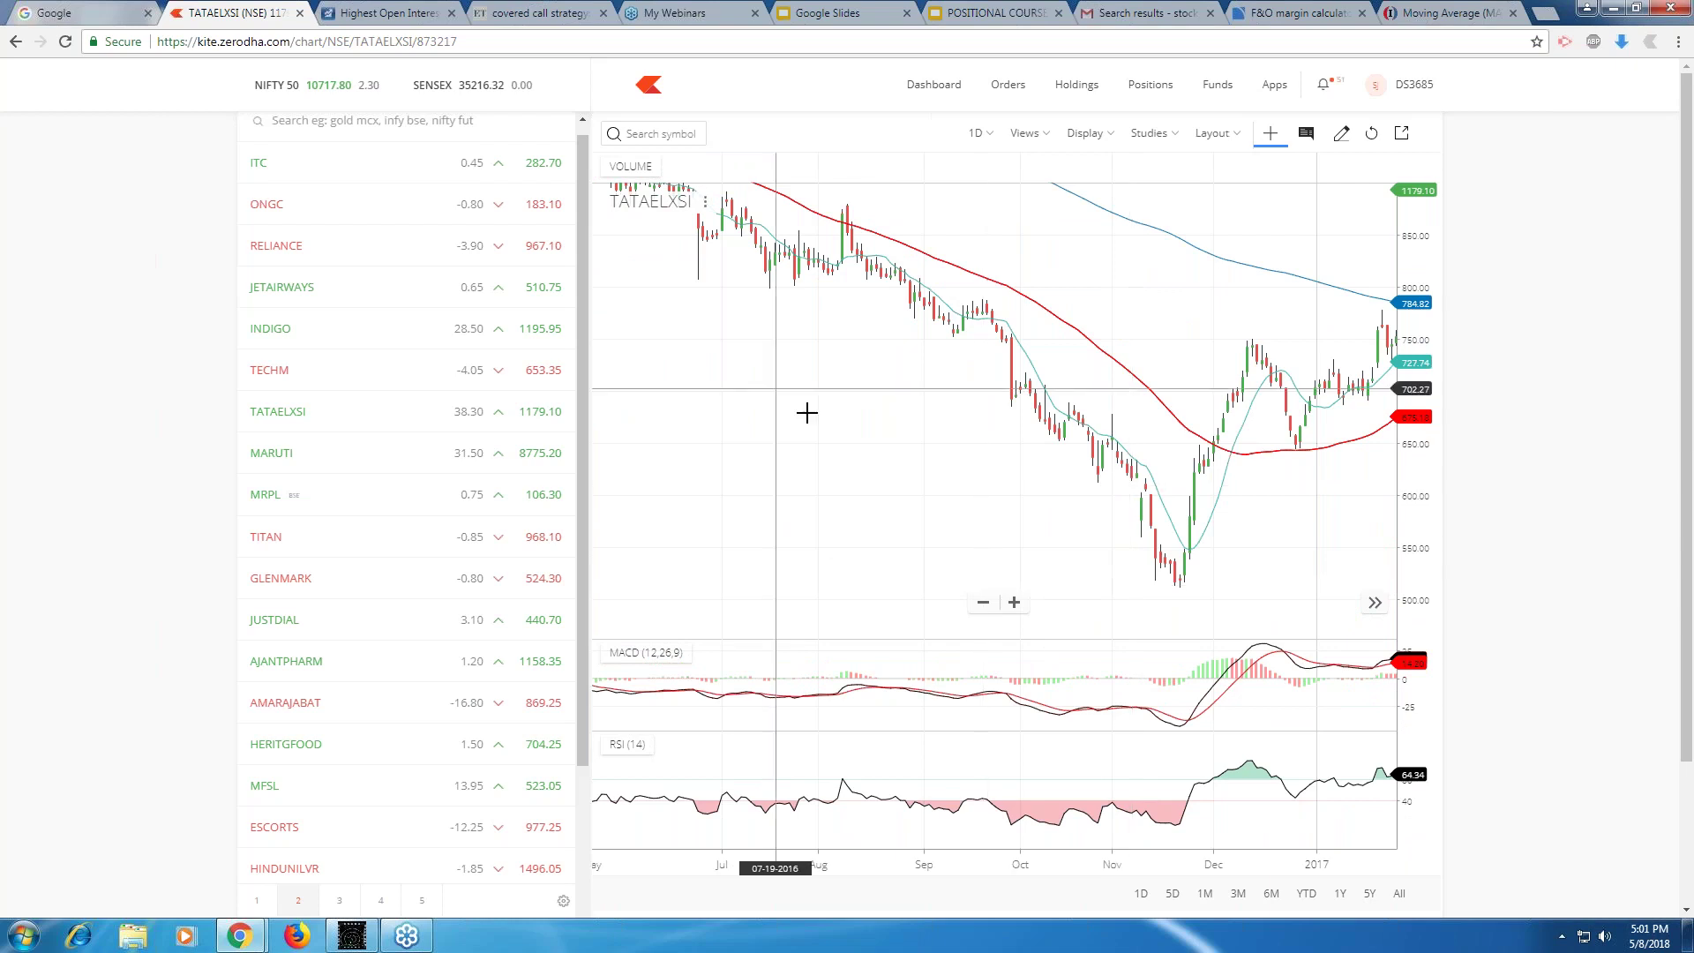
scroll(806, 413, "down", 4)
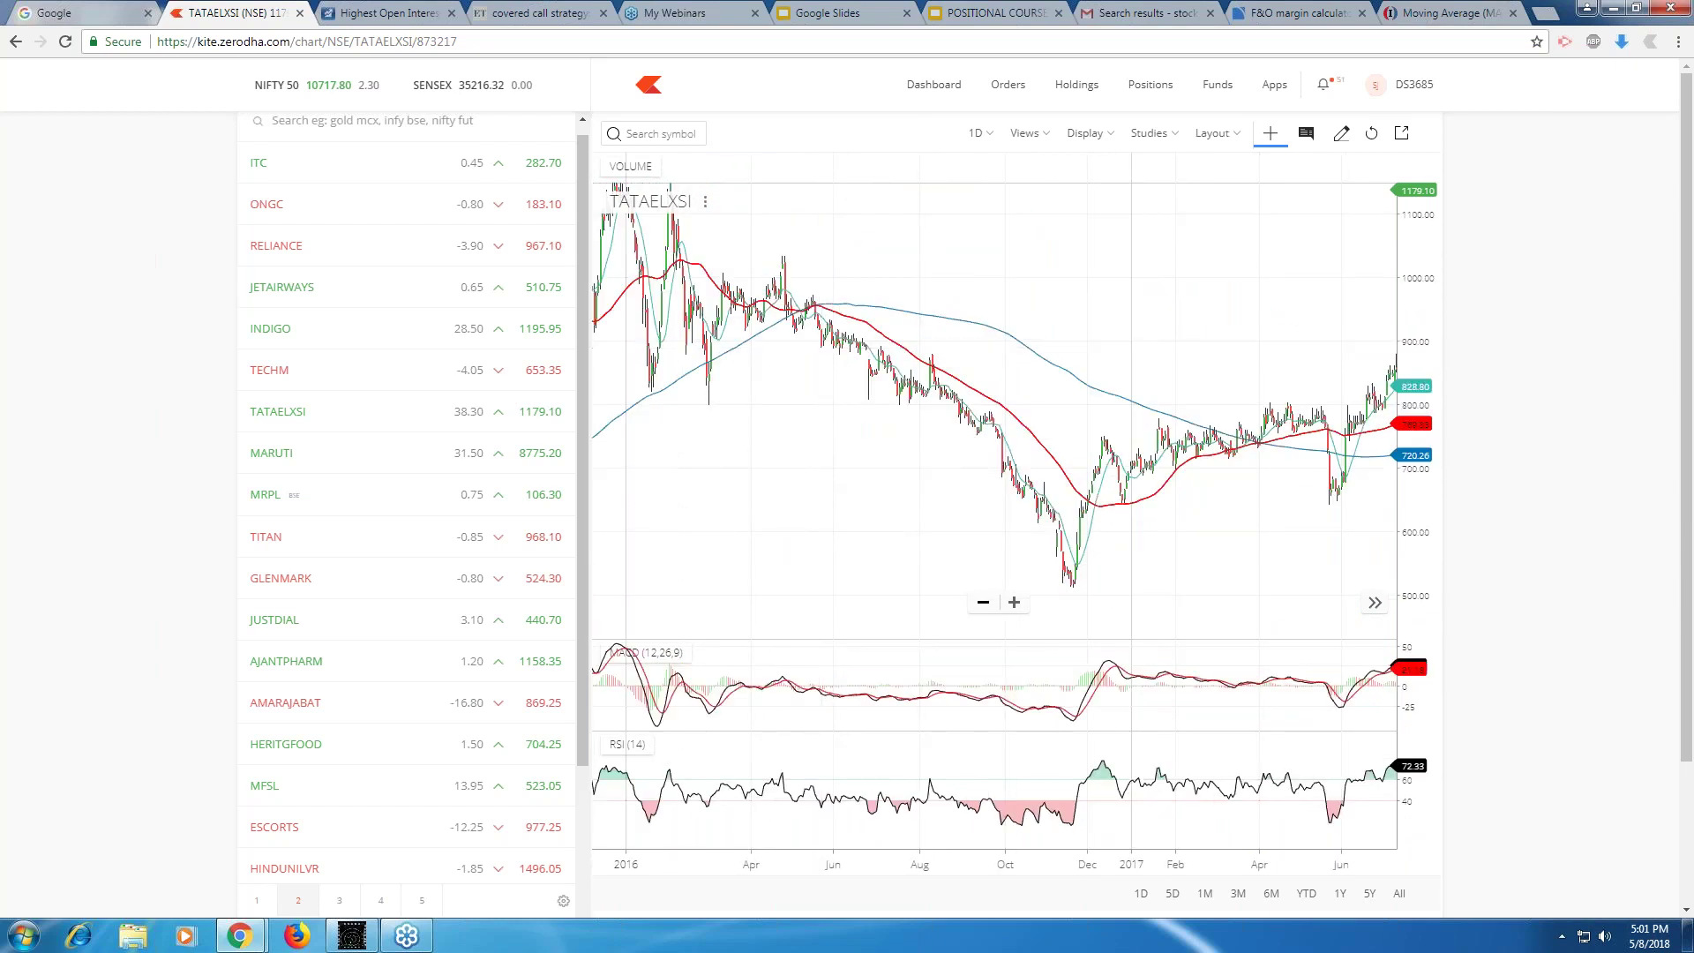
left_click_drag(815, 550, 879, 550)
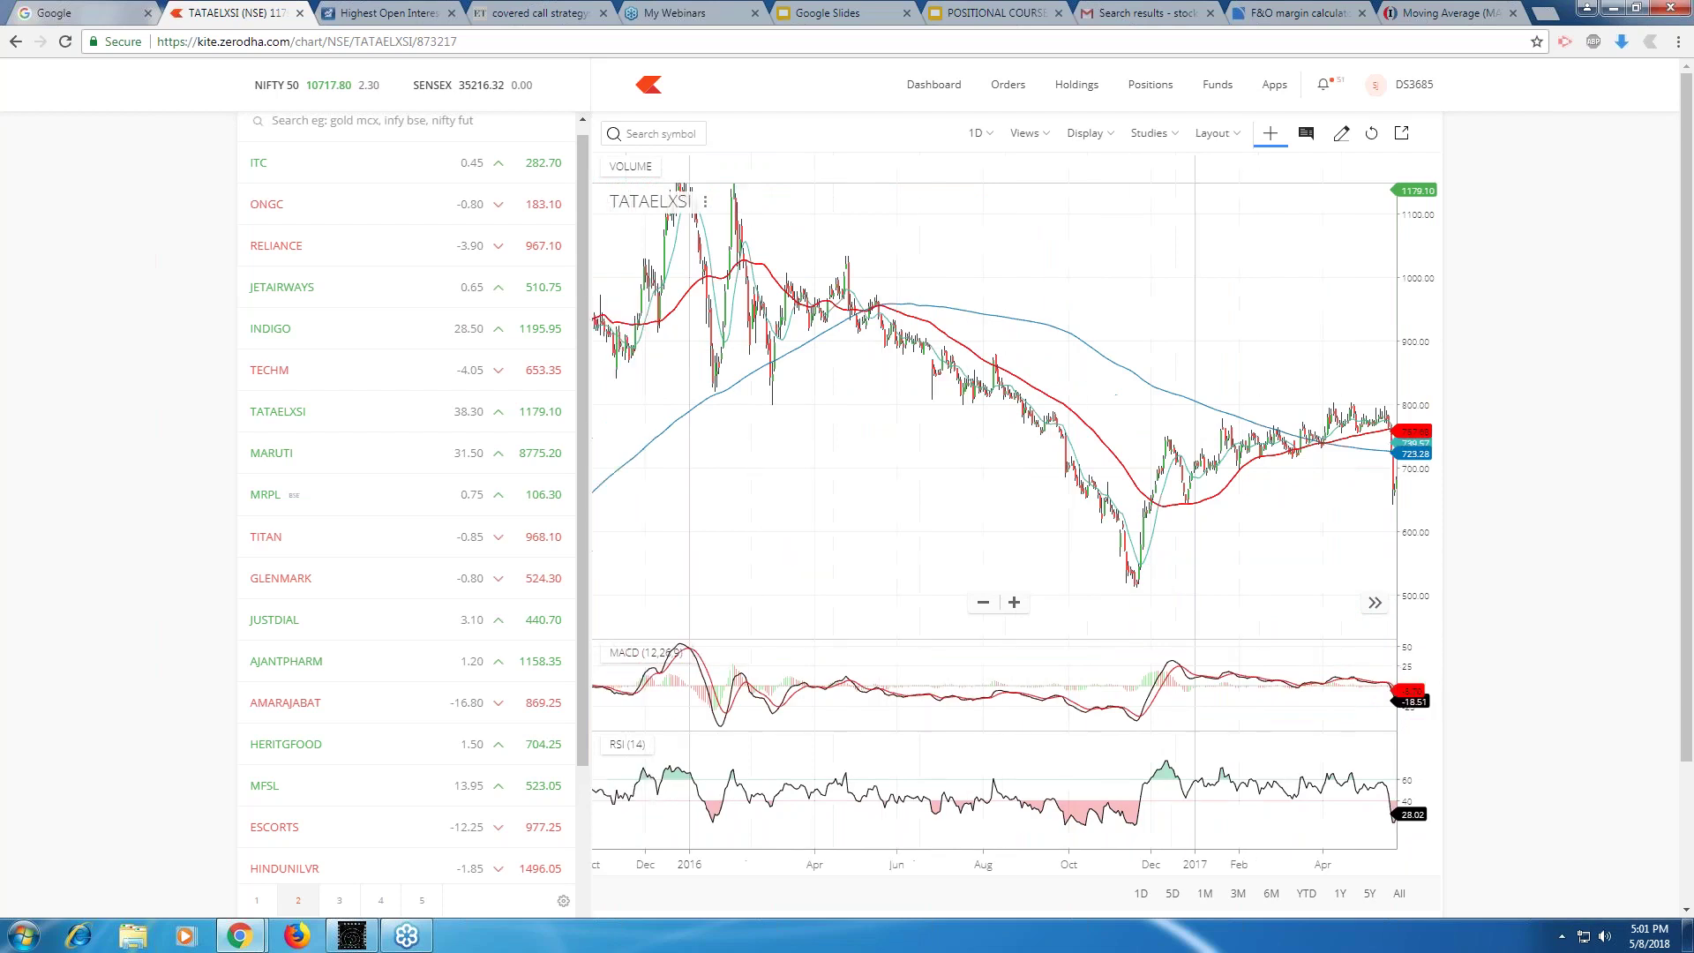
Trace TATAELXSI back to mid-2015 and examine price against its 10 and 50-period averages through the July to August 2015 rally.
left_click_drag(732, 565, 896, 567)
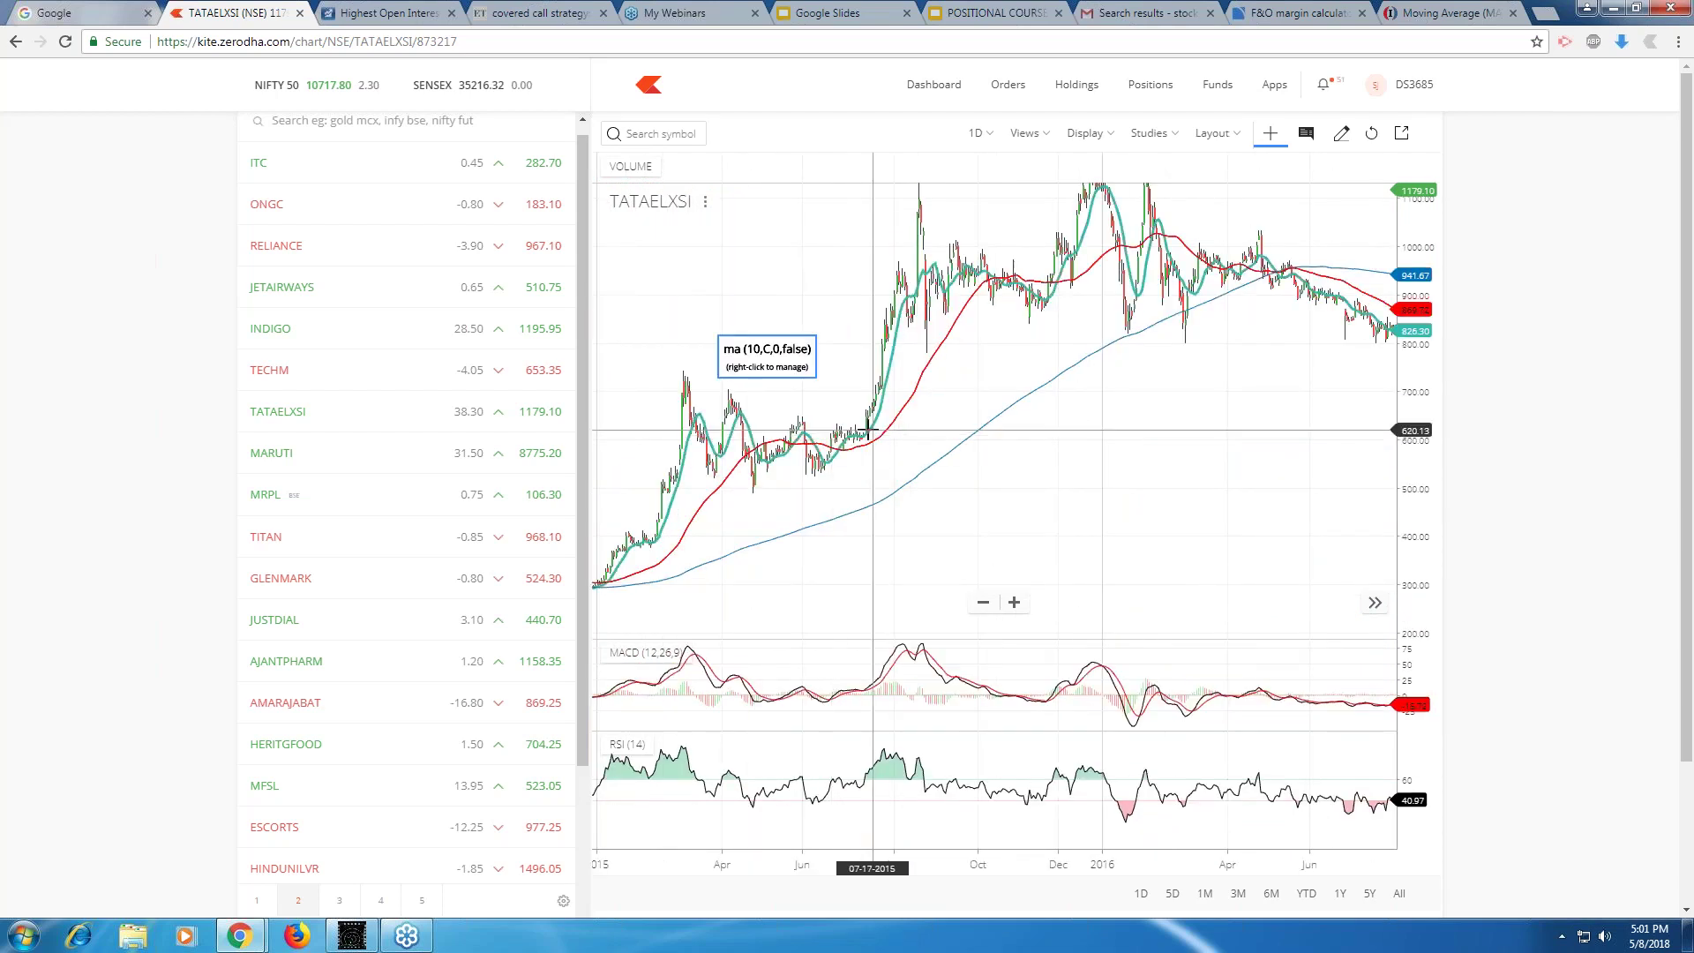
scroll(868, 432, "up", 2)
scroll(880, 434, "up", 3)
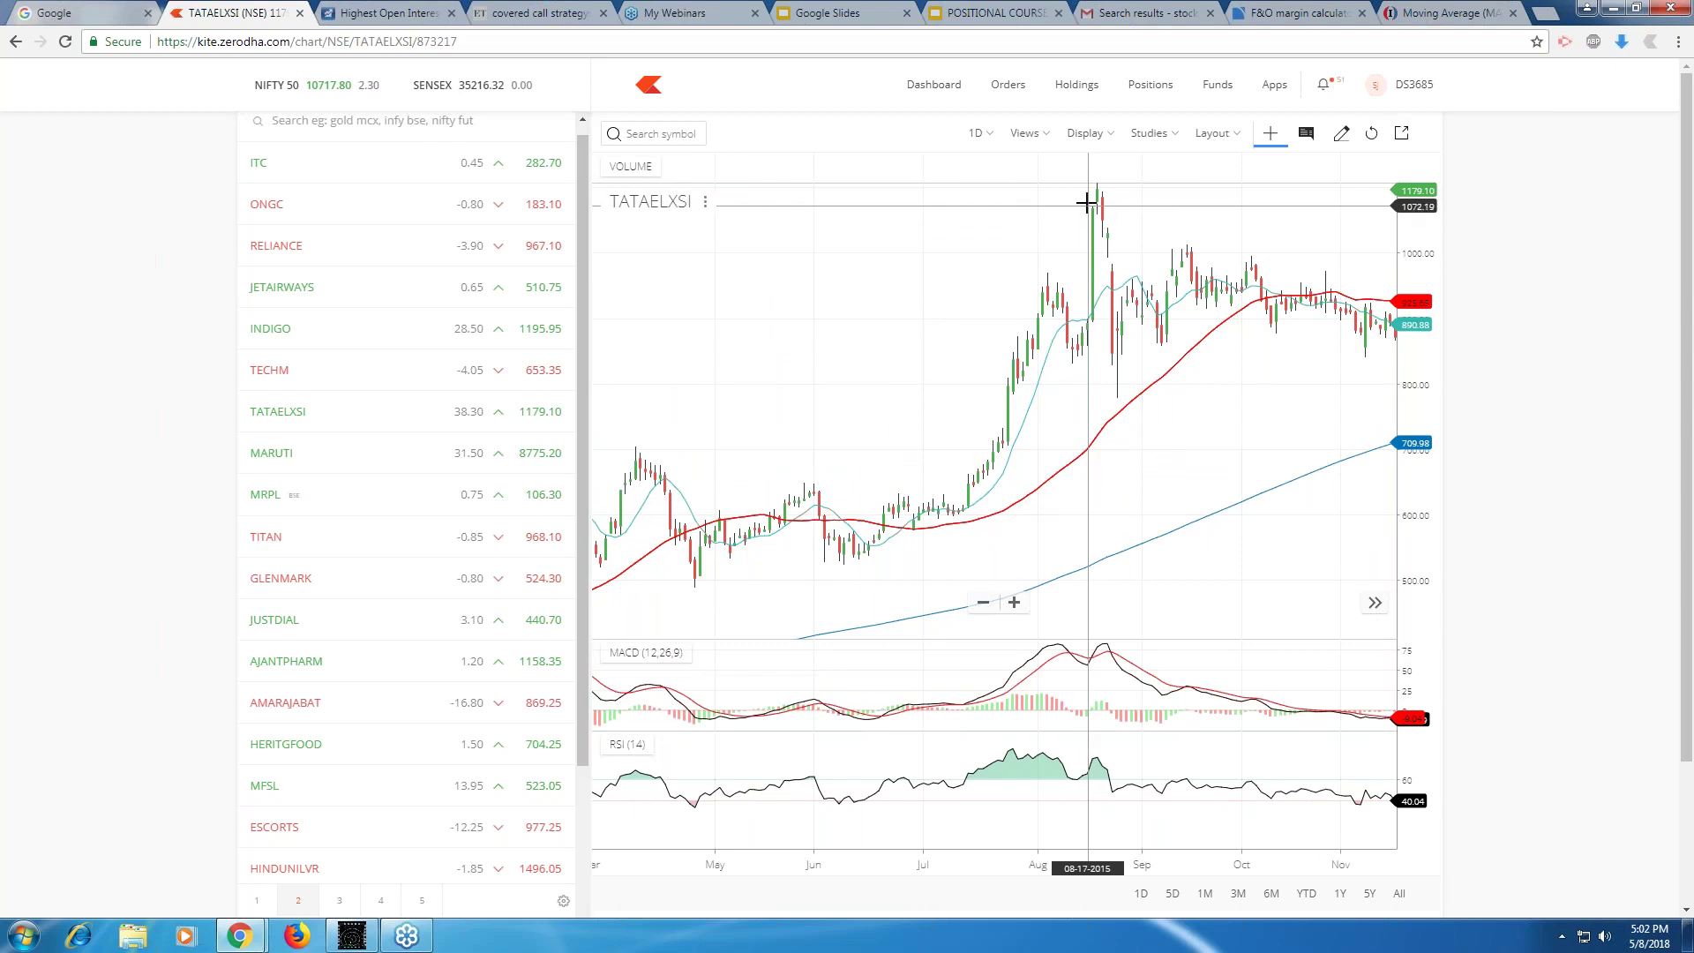
left_click_drag(1033, 446, 977, 535)
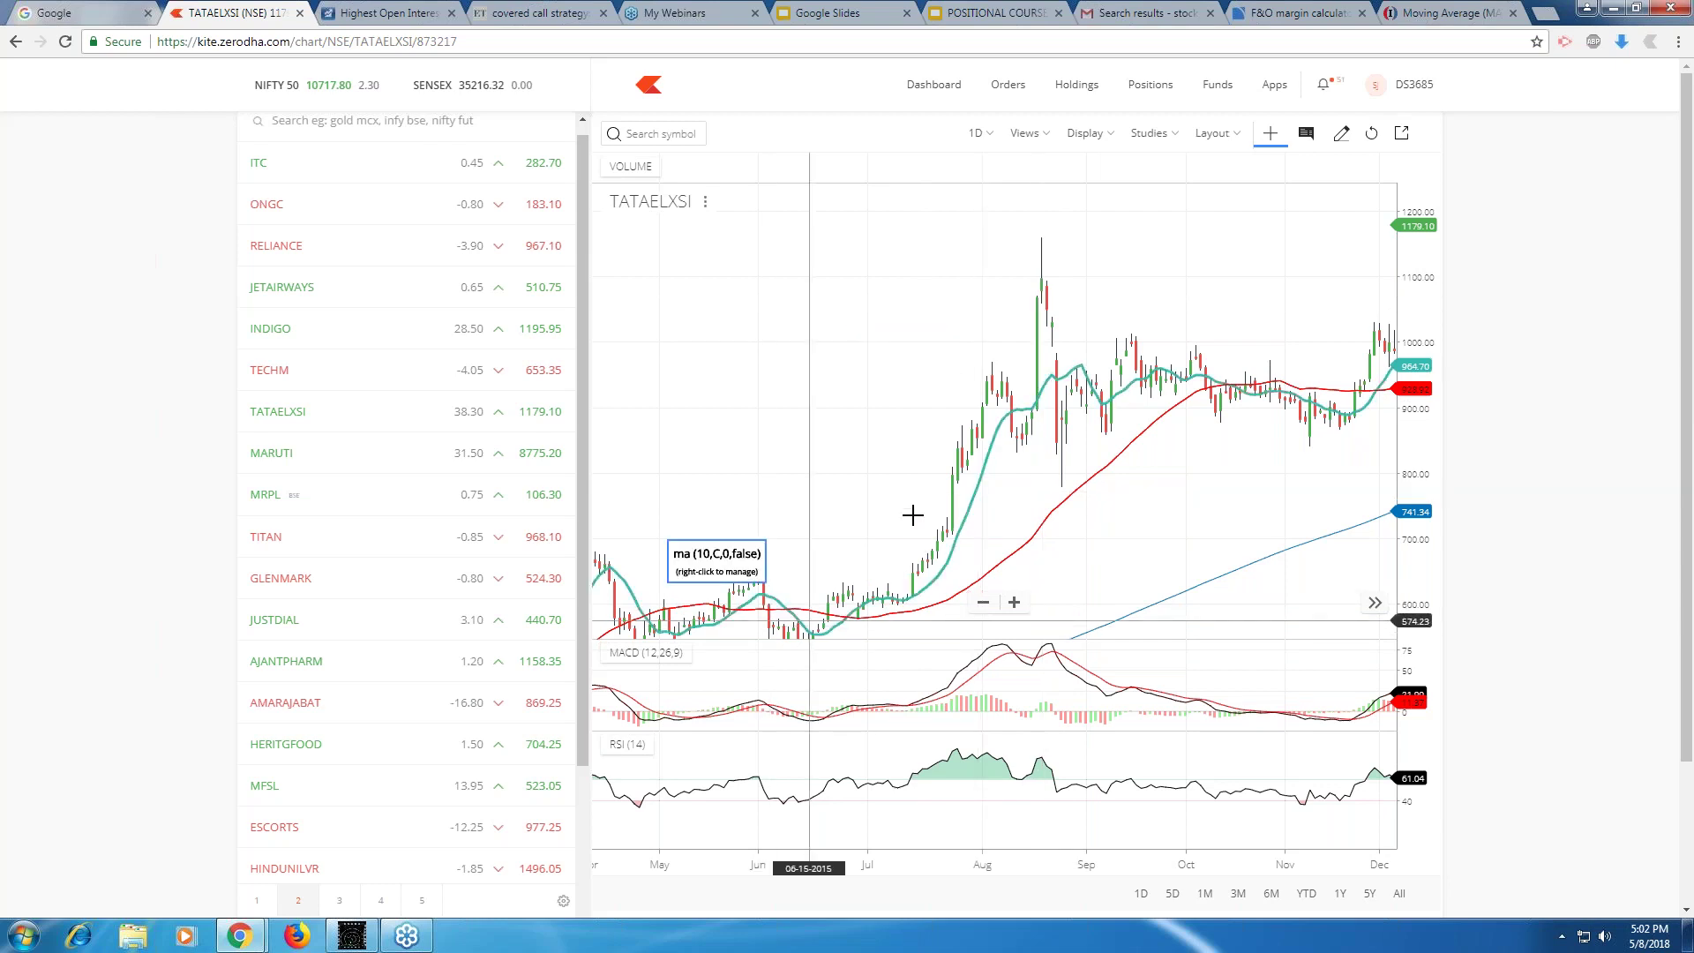
Trace TATAELXSI back to December 2014 and examine the 50 and 200-period averages at the start of the early 2015 rise.
scroll(912, 514, "down", 1)
scroll(851, 527, "down", 2)
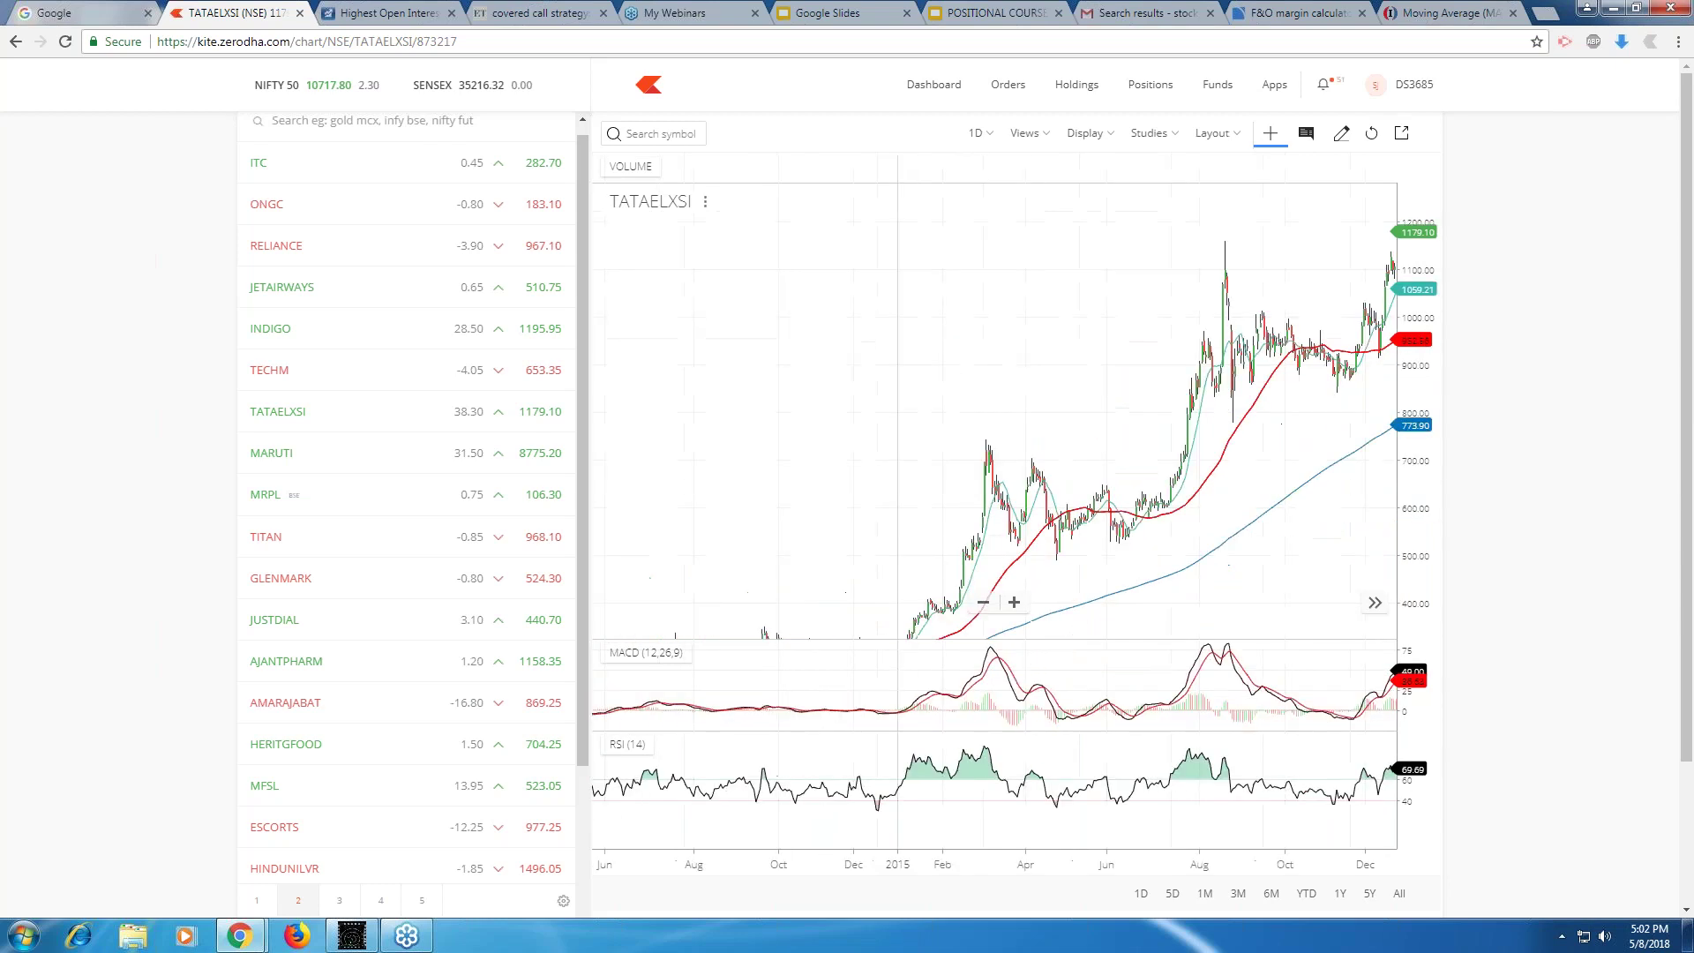
scroll(1059, 365, "down", 1)
scroll(1001, 498, "up", 3)
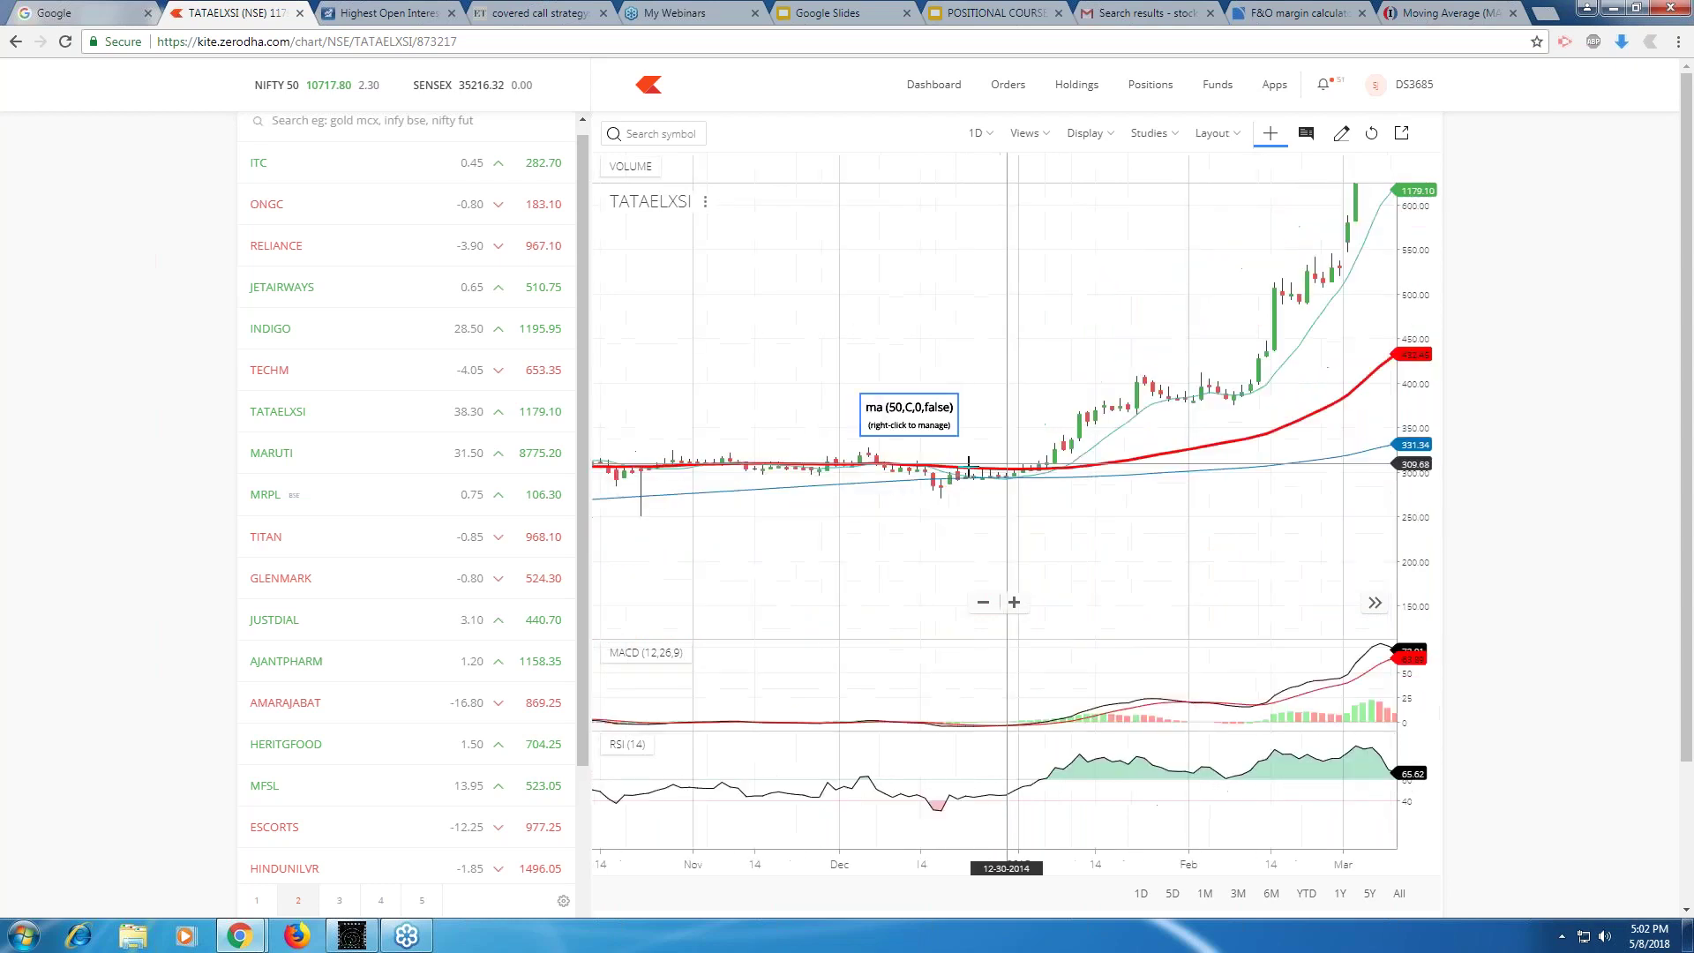
scroll(1002, 497, "down", 2)
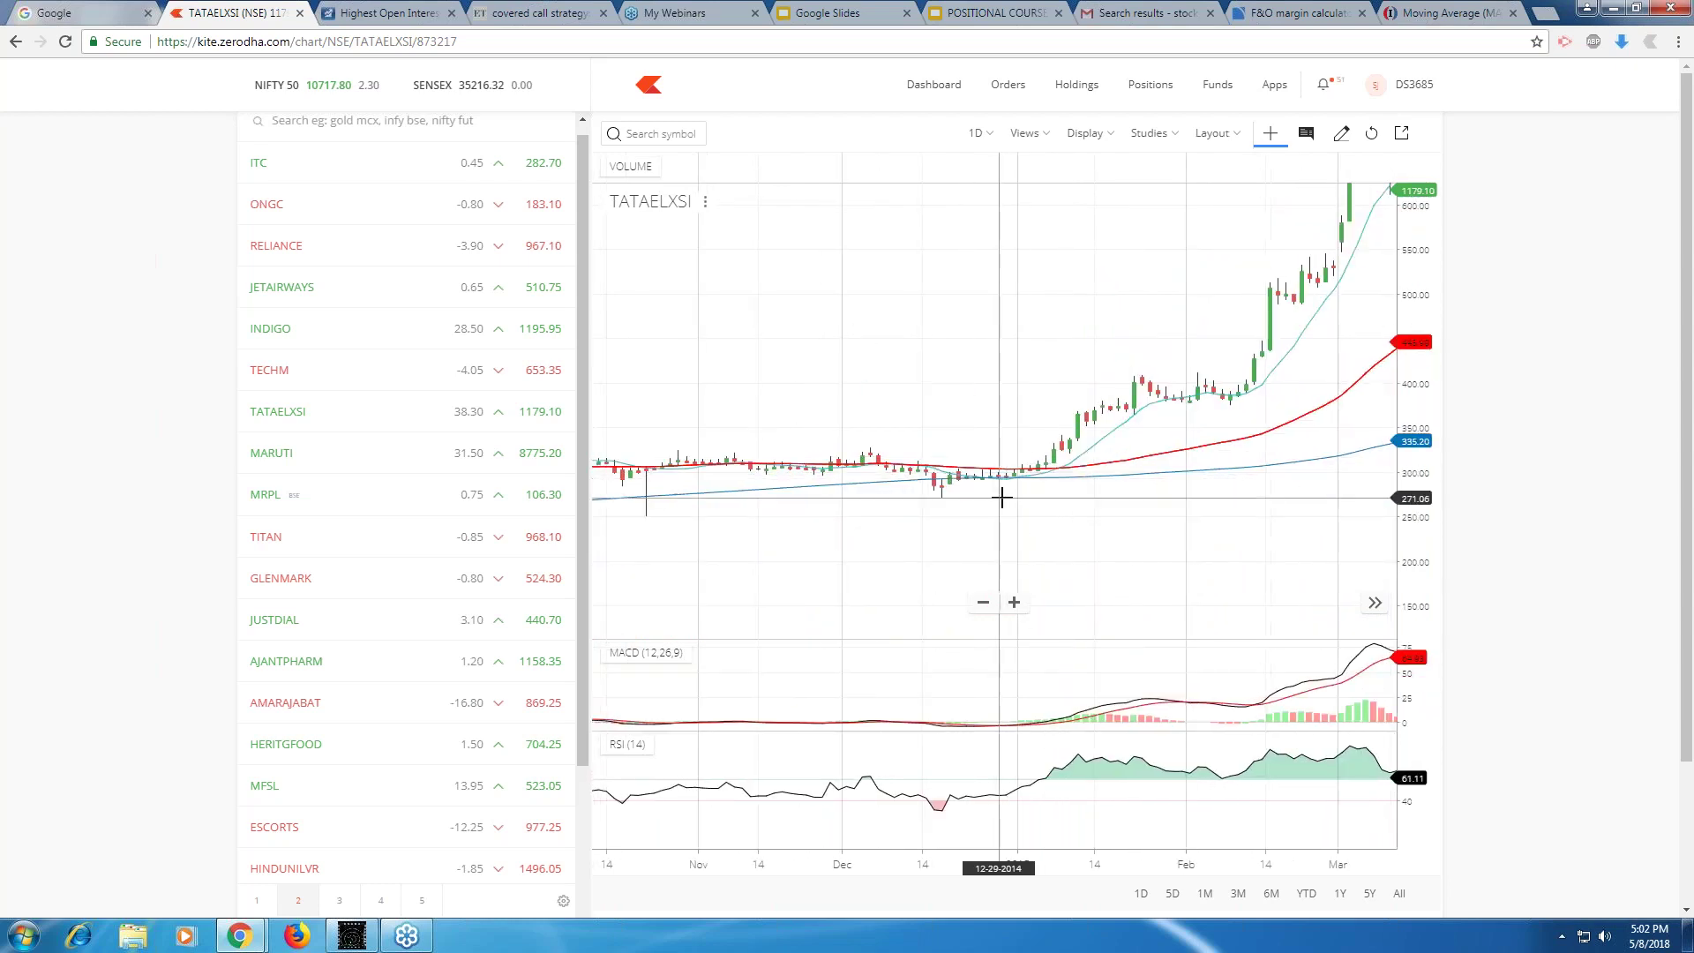
left_click_drag(1001, 495, 911, 608)
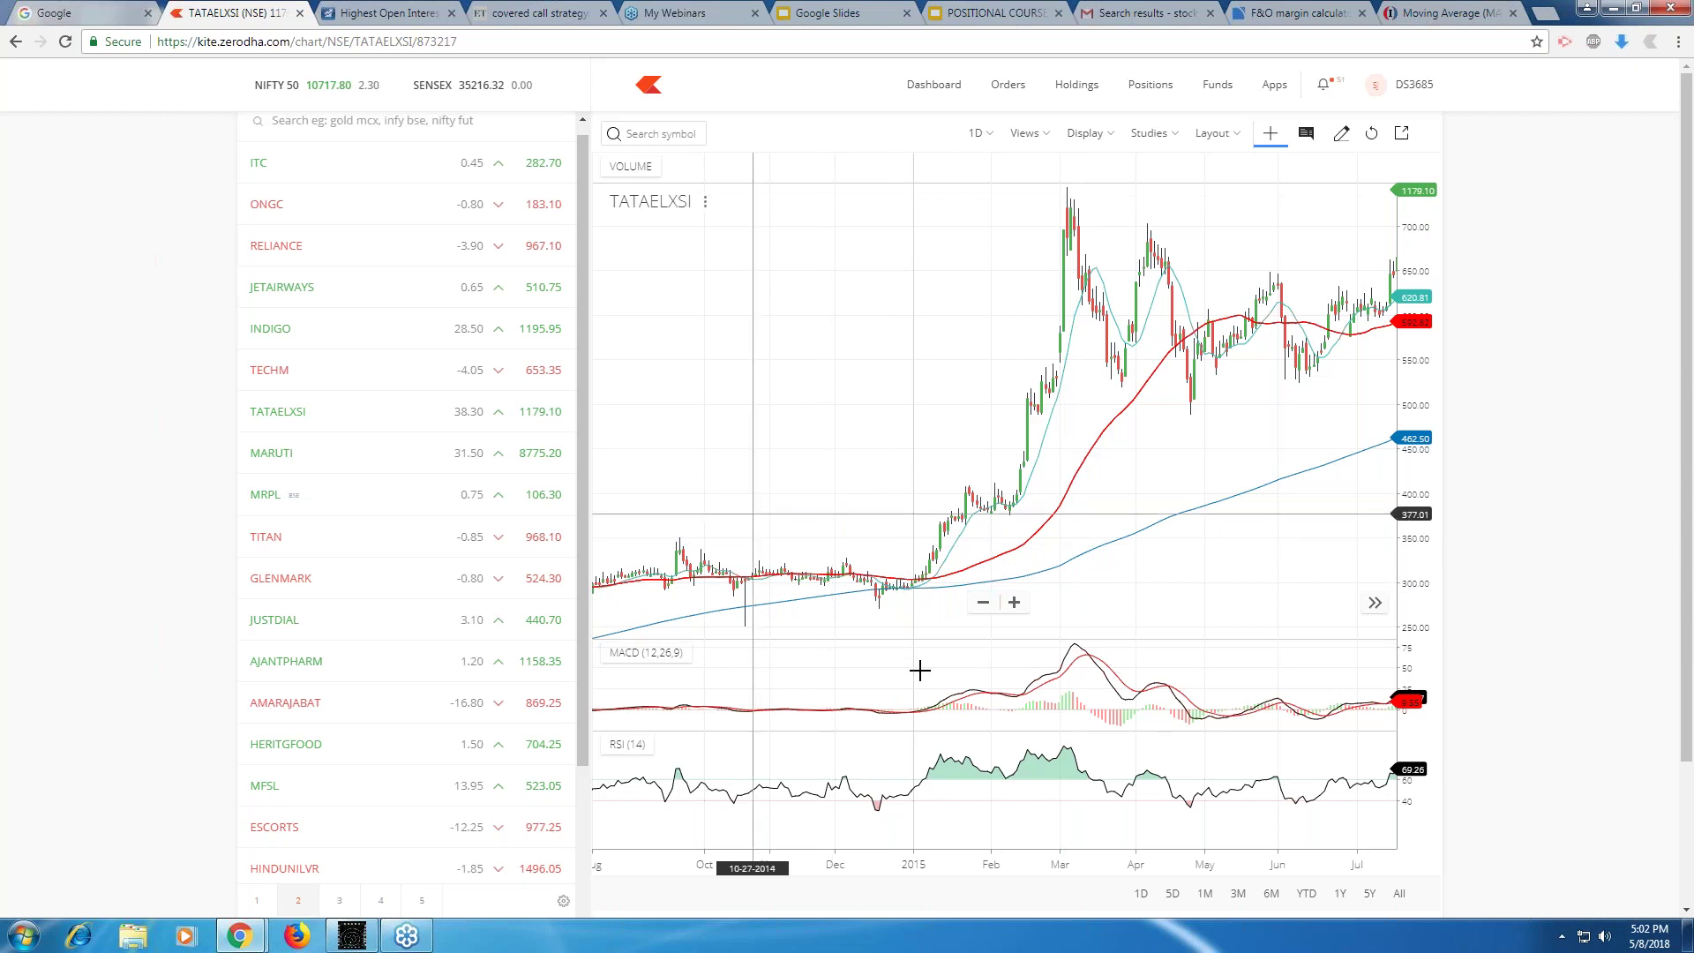
Switch to the positional course presentation in Google Slides and bring up slide 14 on moving averages.
left_click(997, 16)
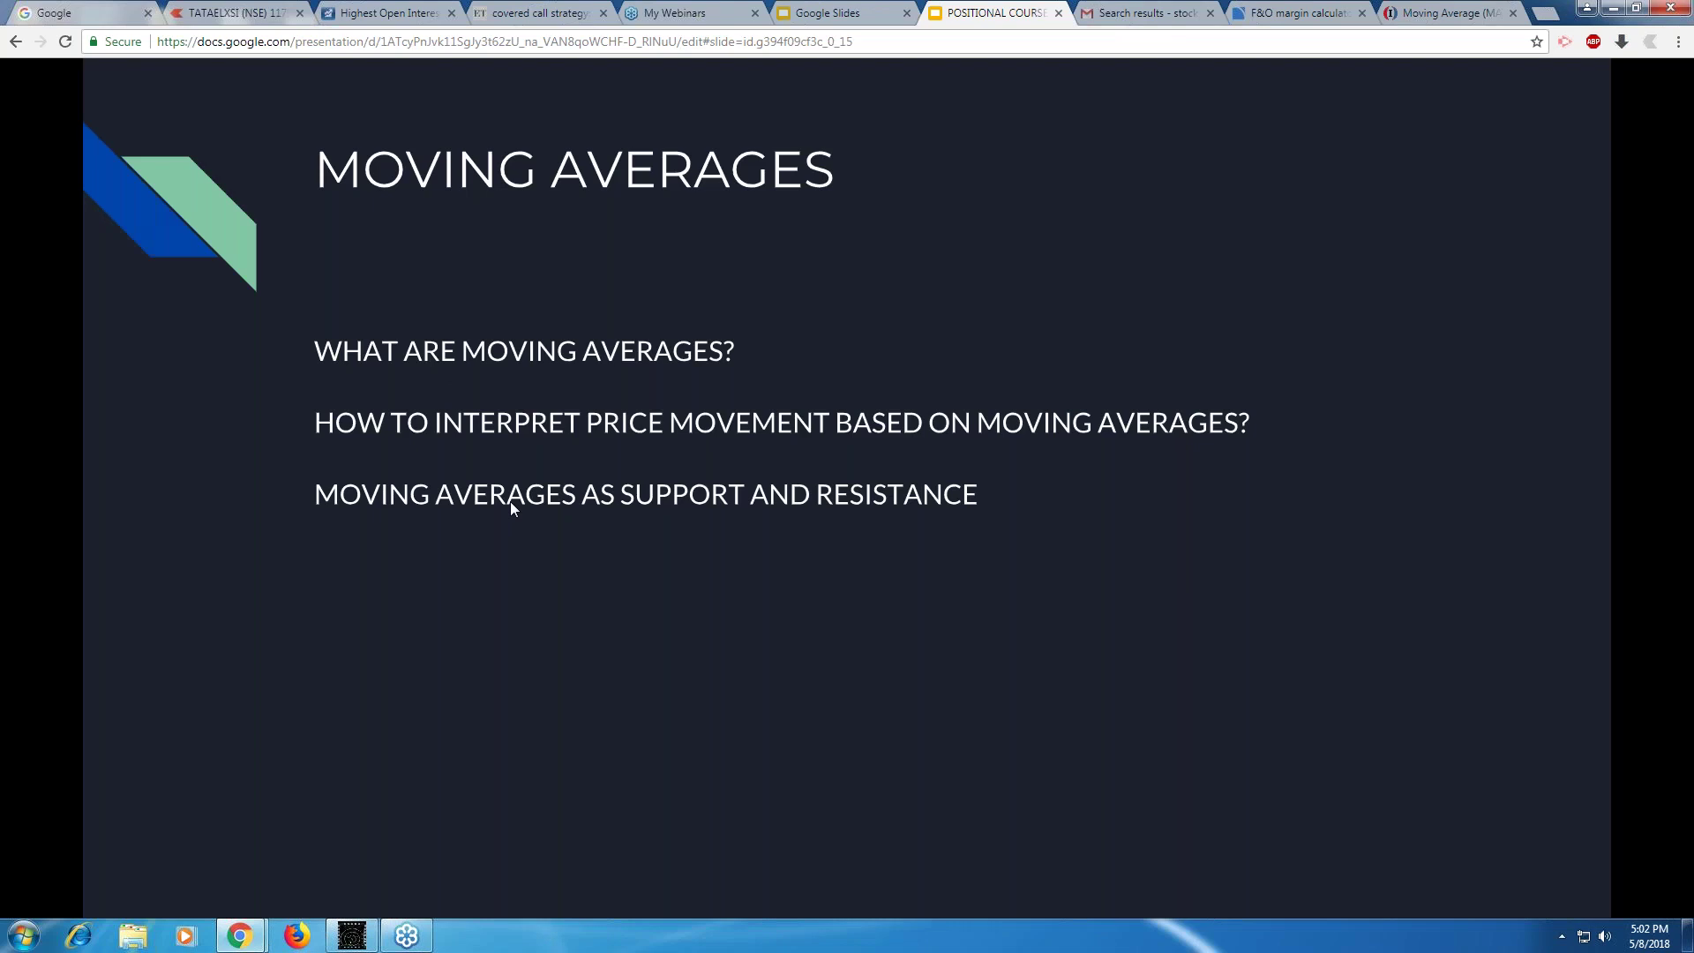
left_click(510, 501)
mouse_move(140, 838)
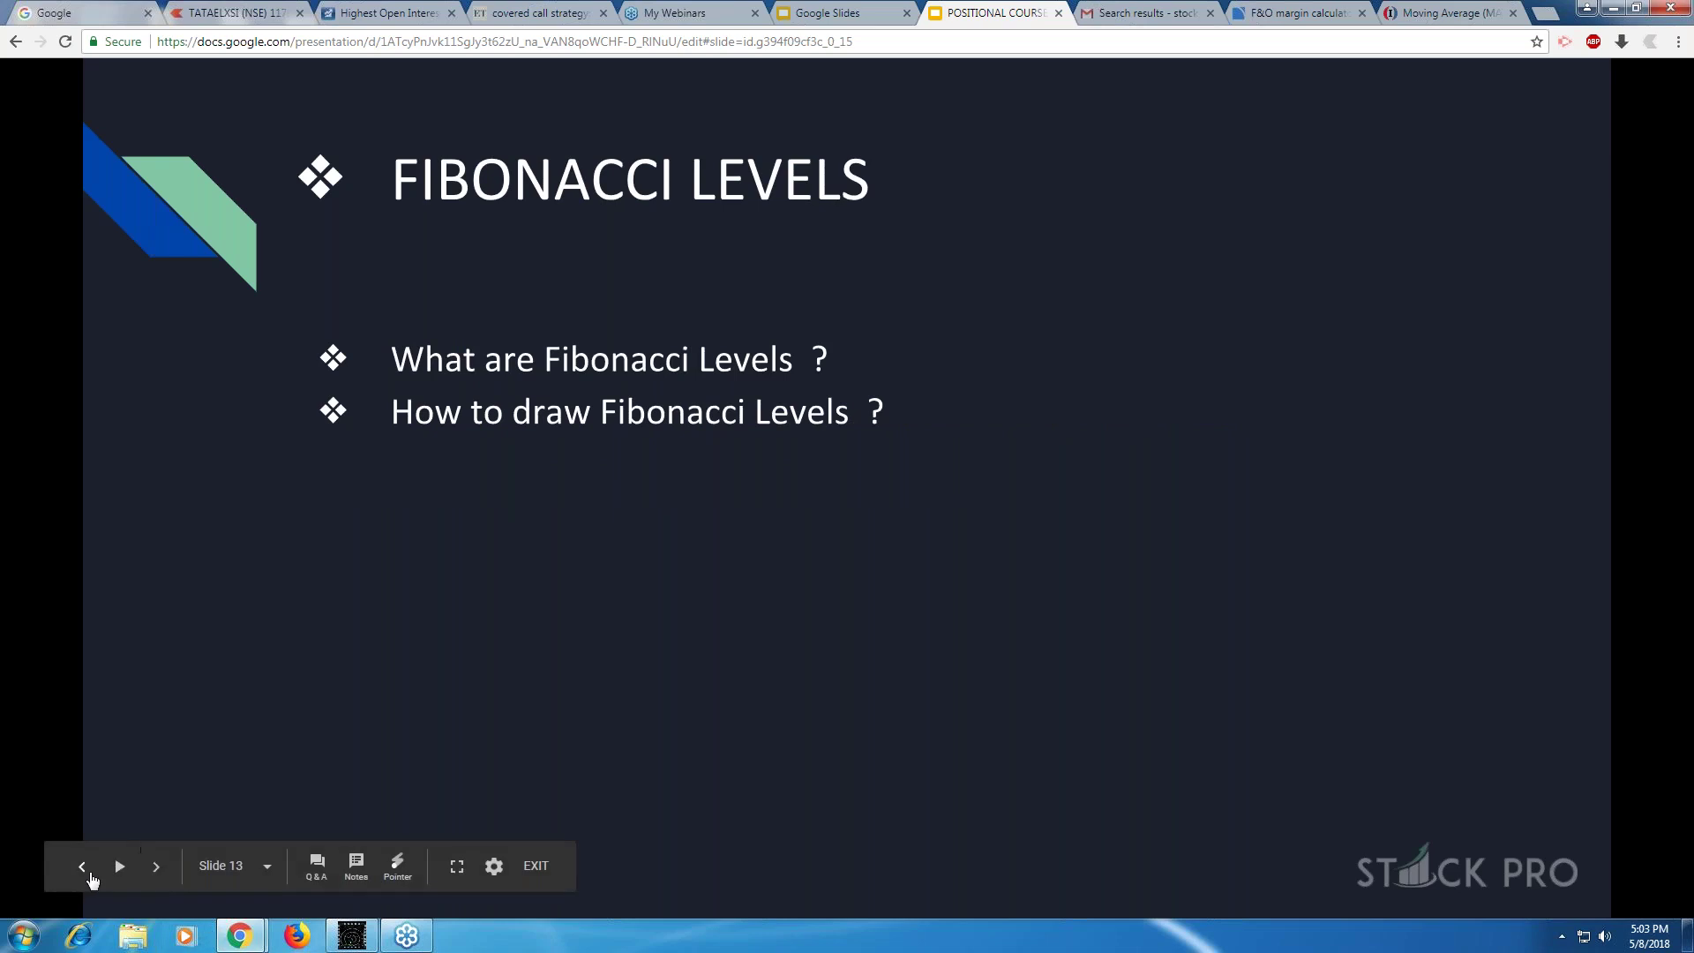
left_click(86, 868)
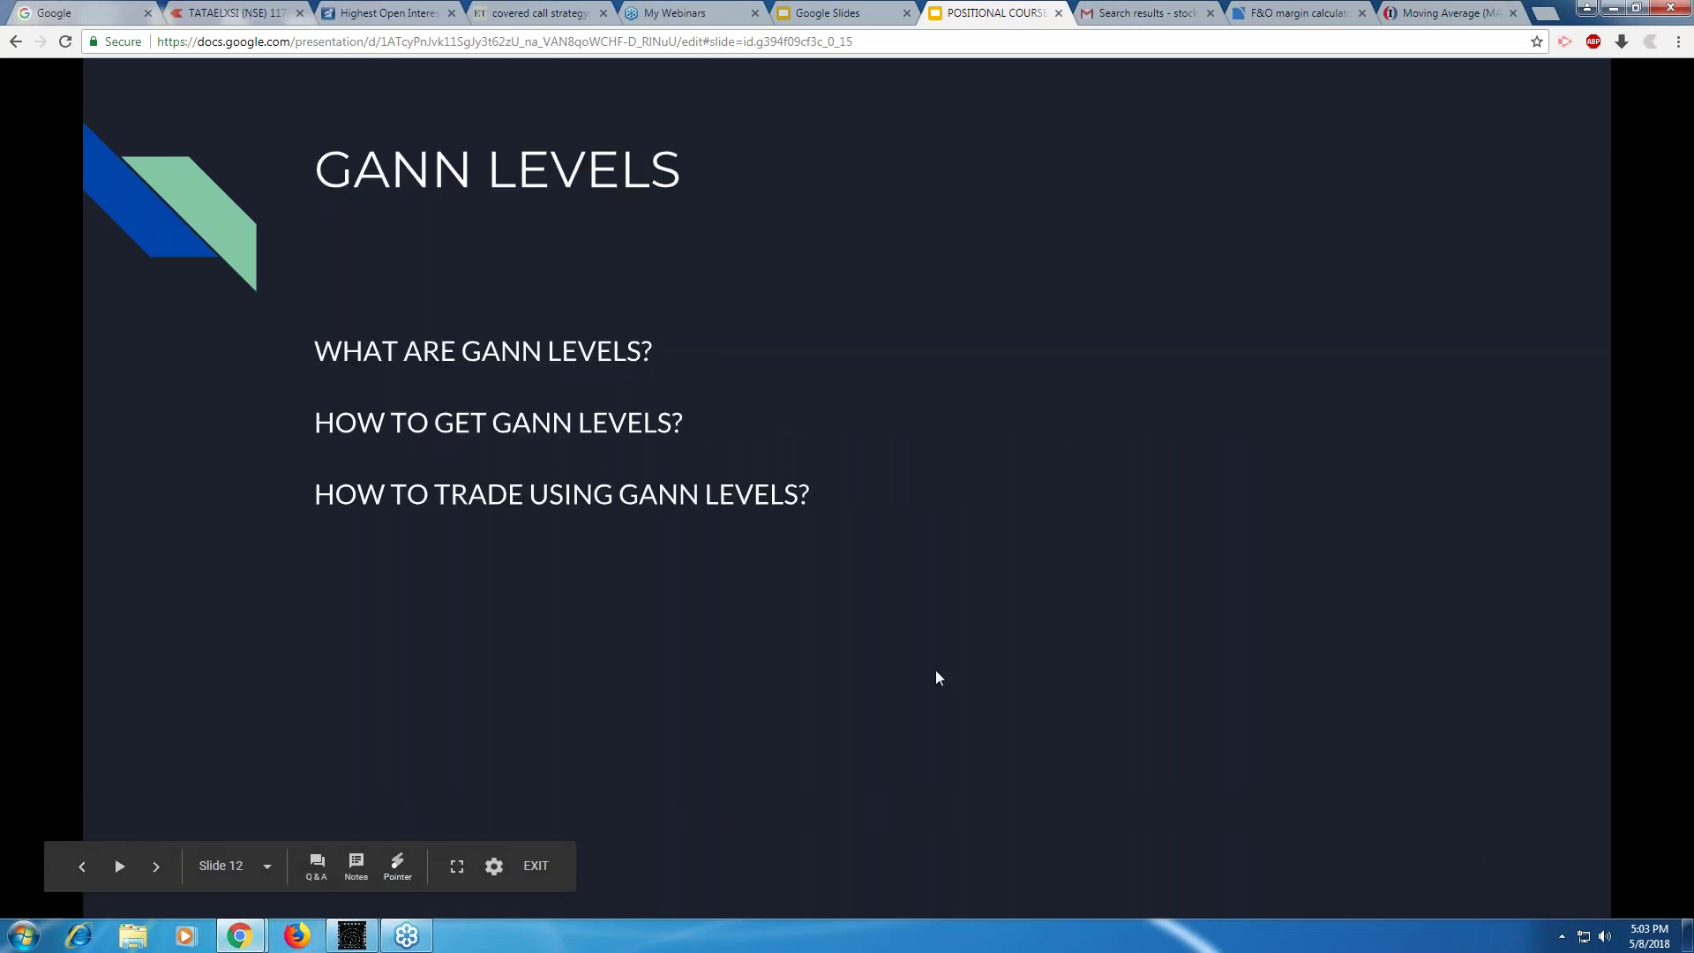
left_click(152, 869)
left_click(152, 869)
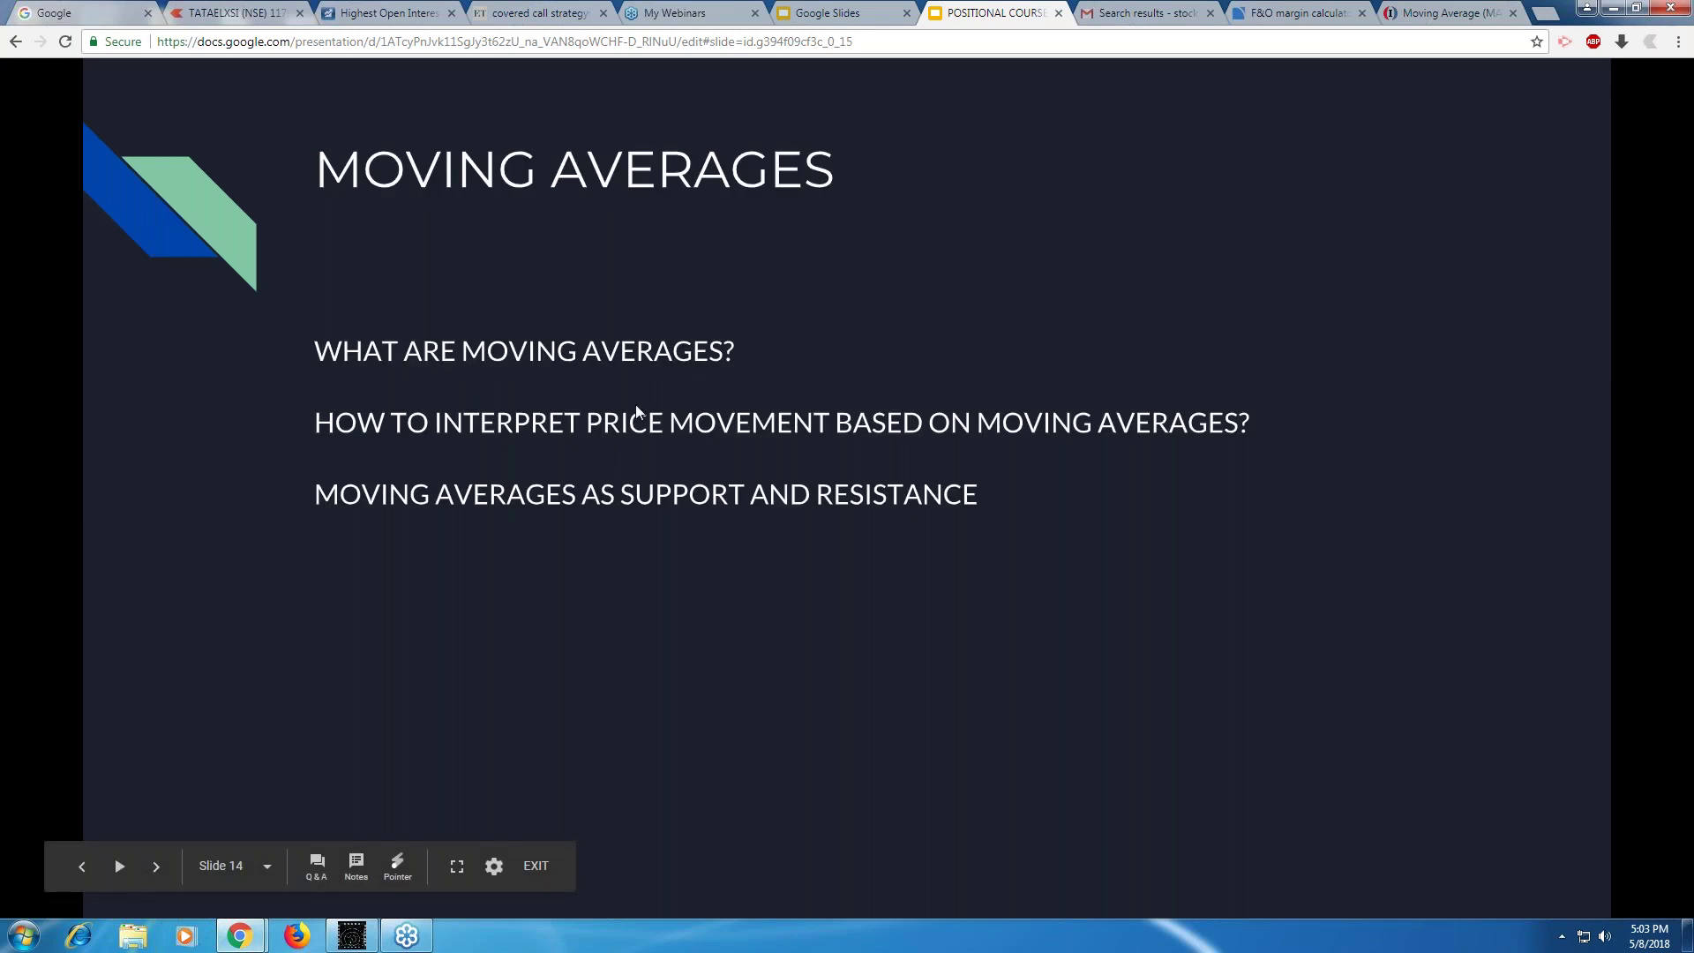
Return to the Kite charts, open MFSL and examine price against its moving averages from late 2017 to May 2018.
left_click(220, 13)
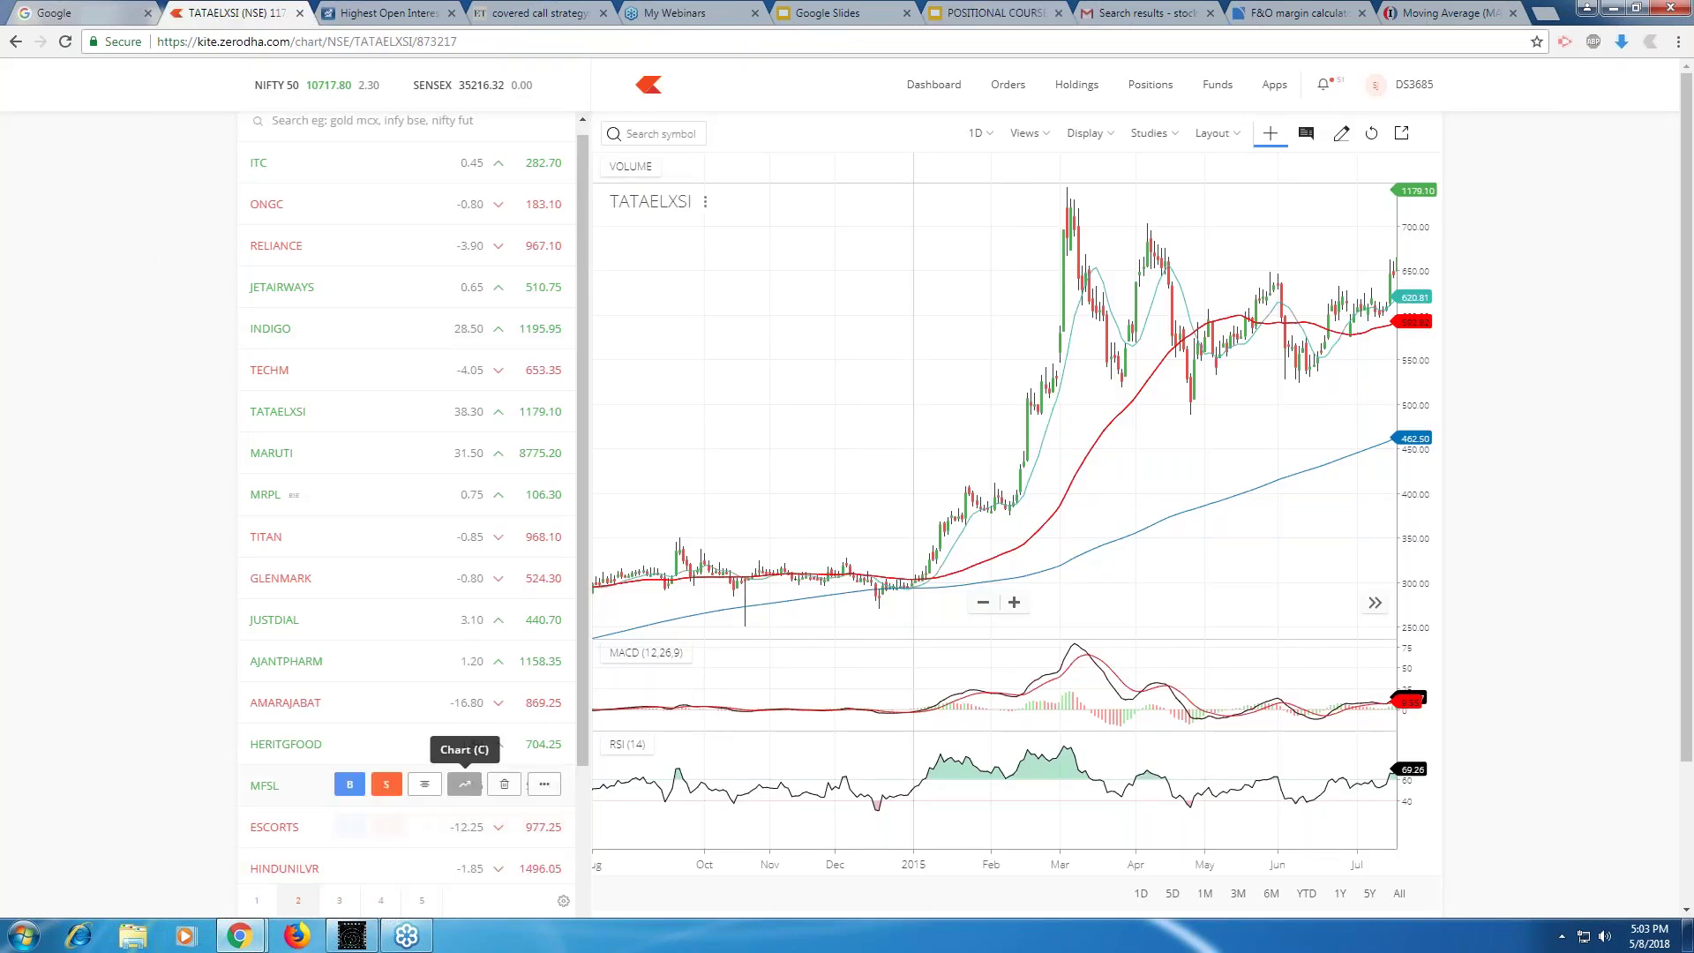
left_click(465, 784)
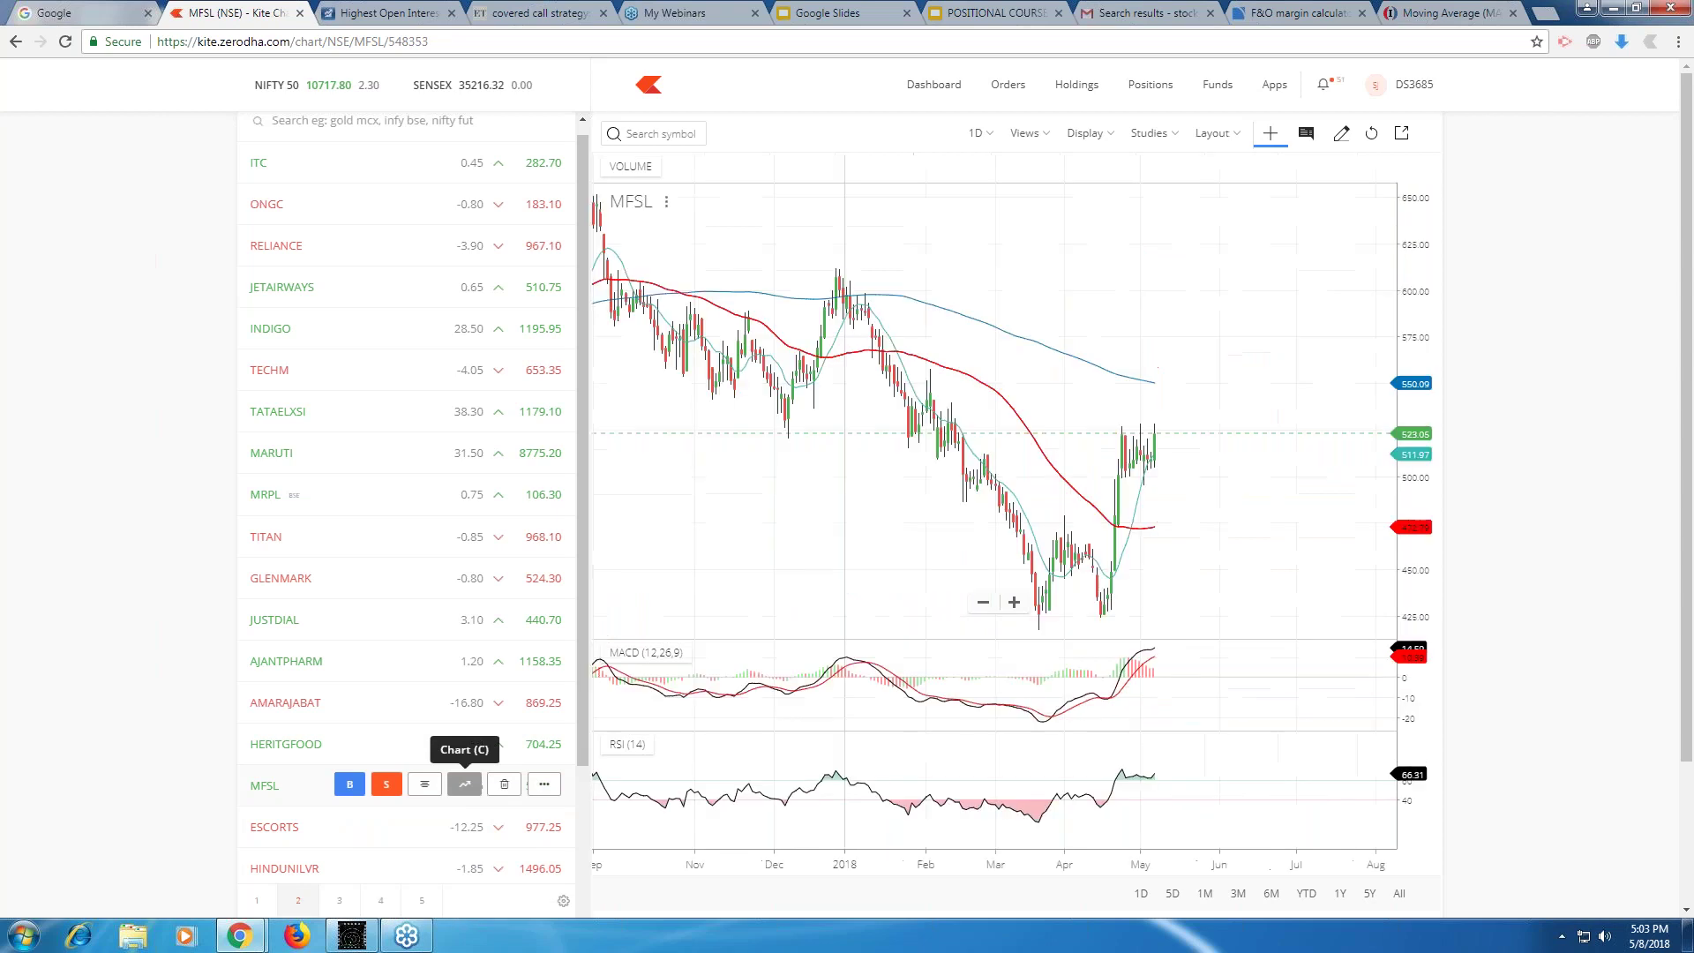
left_click_drag(1036, 490, 1180, 494)
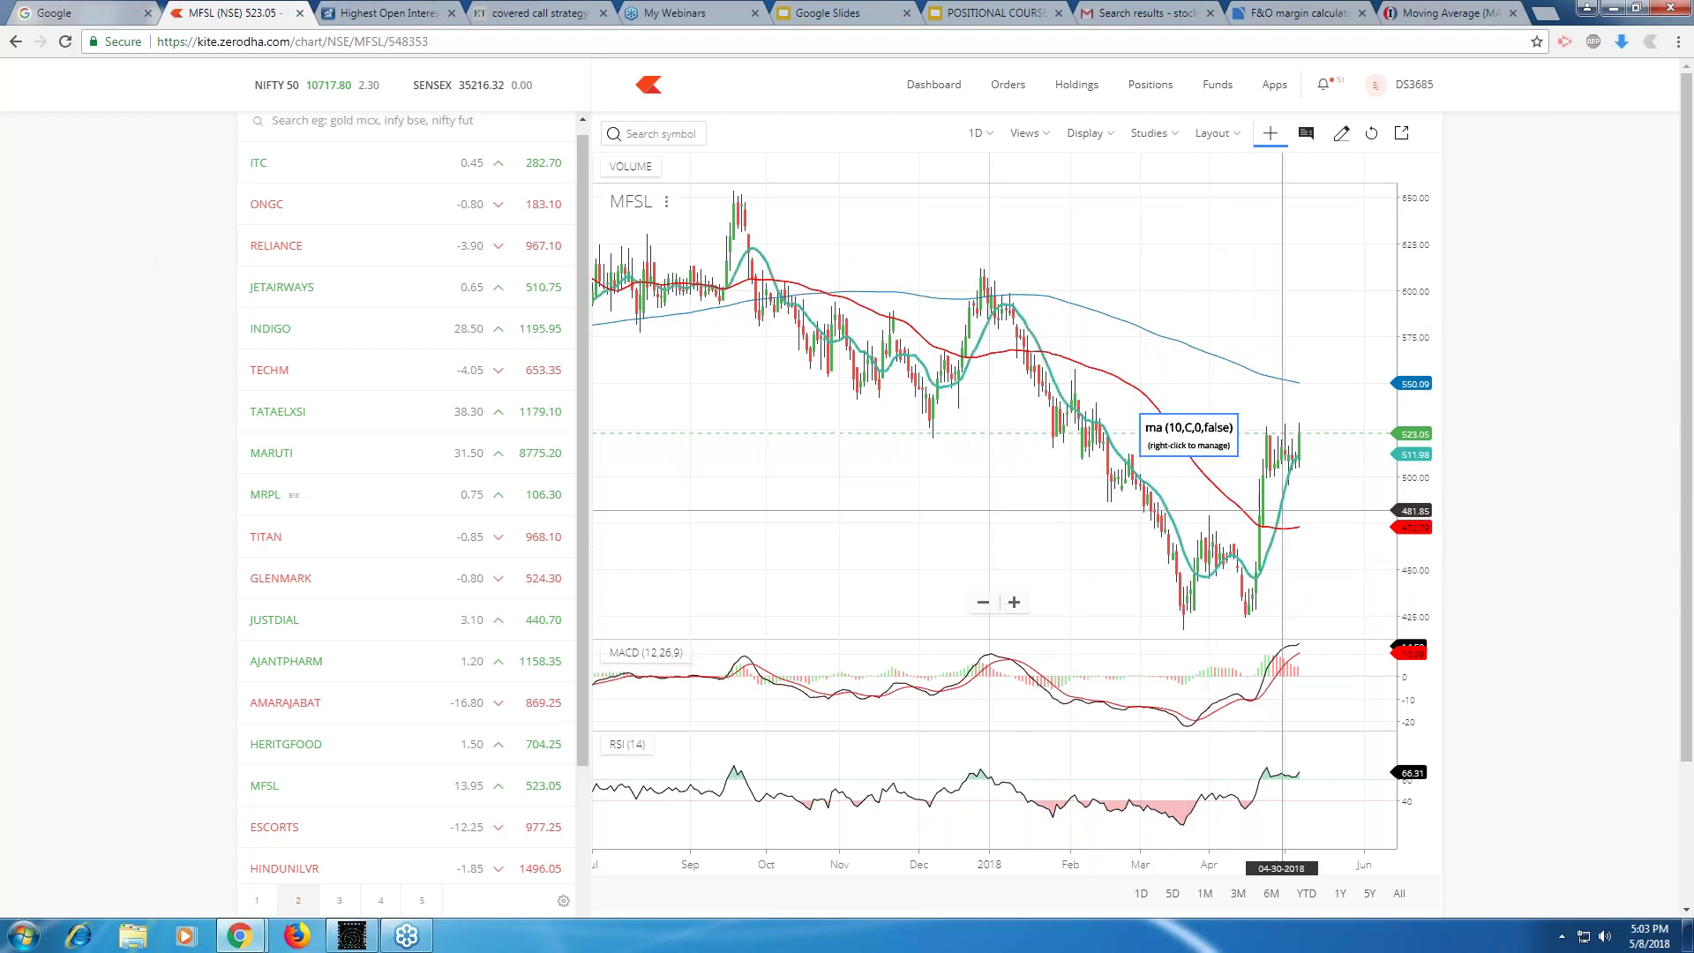
left_click_drag(1184, 400, 1023, 400)
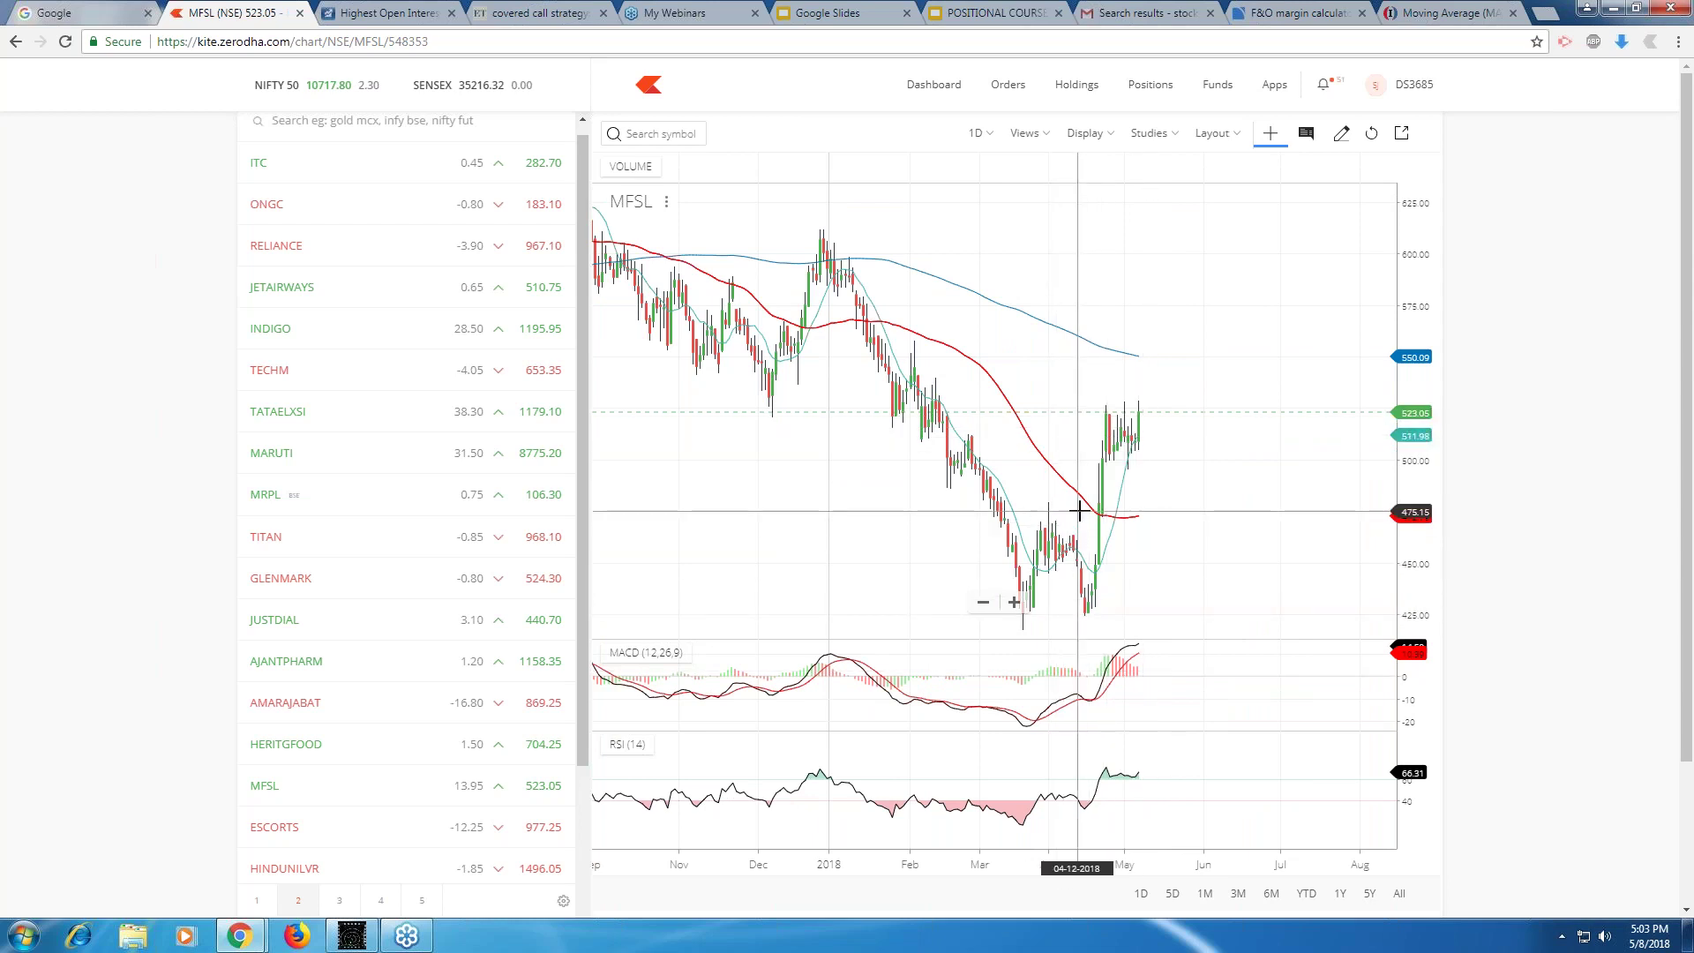
left_click_drag(1178, 547, 1259, 548)
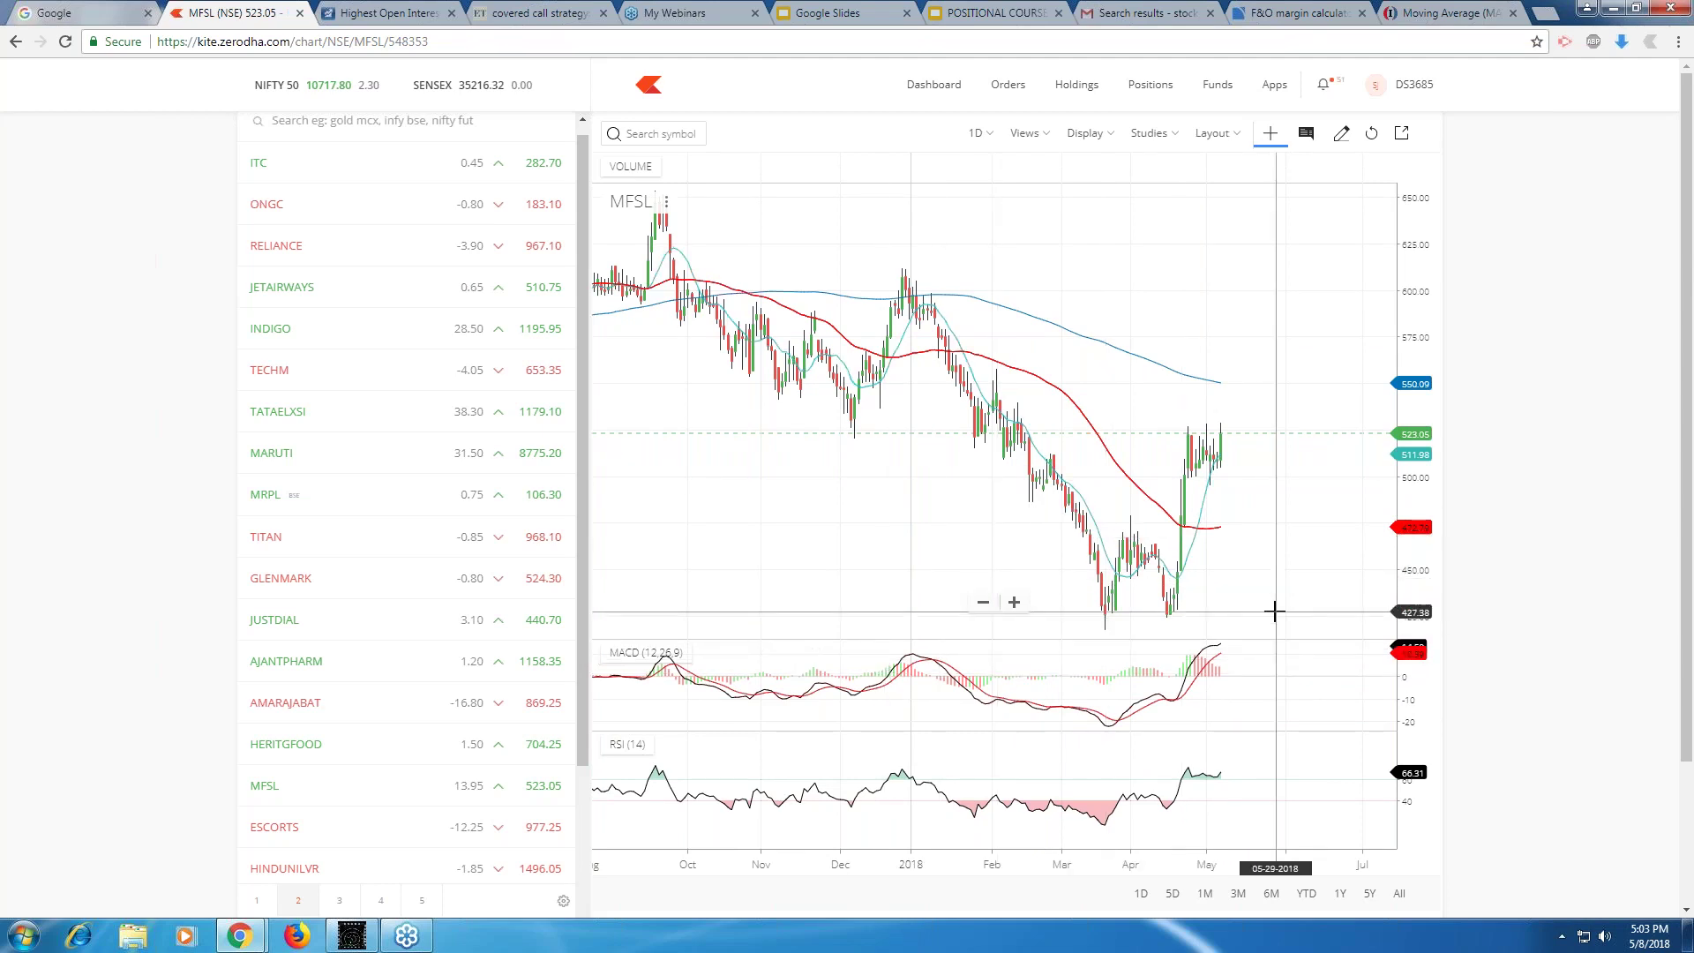
Draw a horizontal line at about 426 on the MFSL chart, along the March to April 2018 lows.
scroll(936, 501, "down", 2)
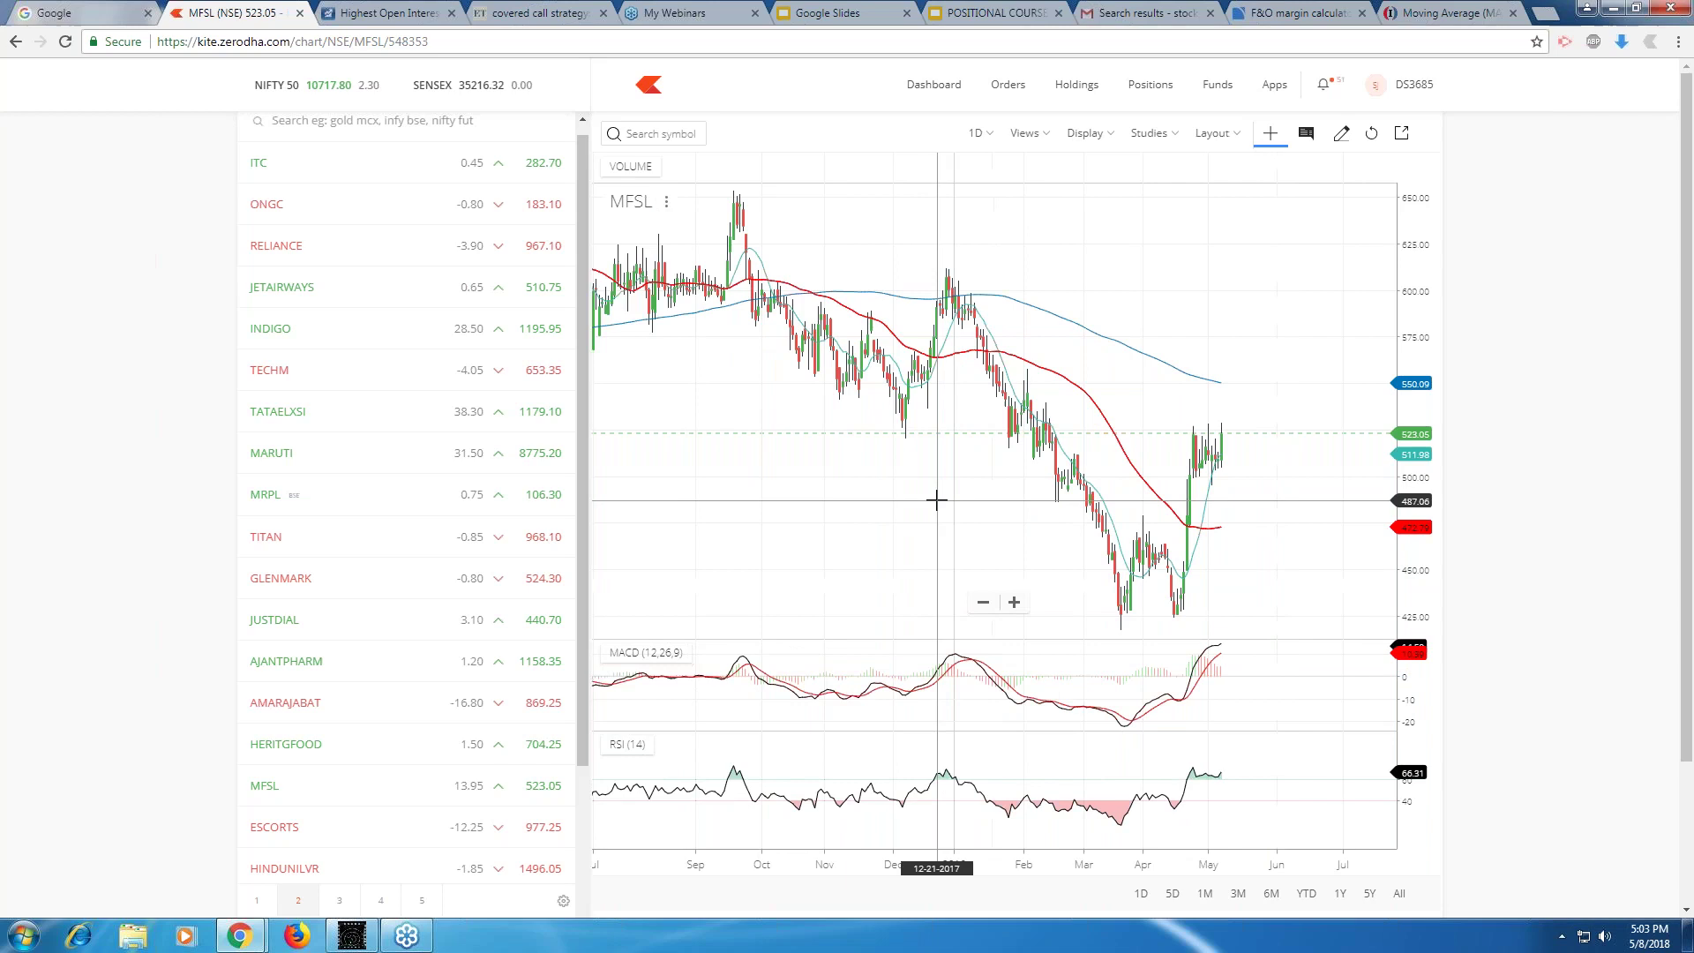
scroll(936, 501, "down", 2)
scroll(1178, 509, "down", 2)
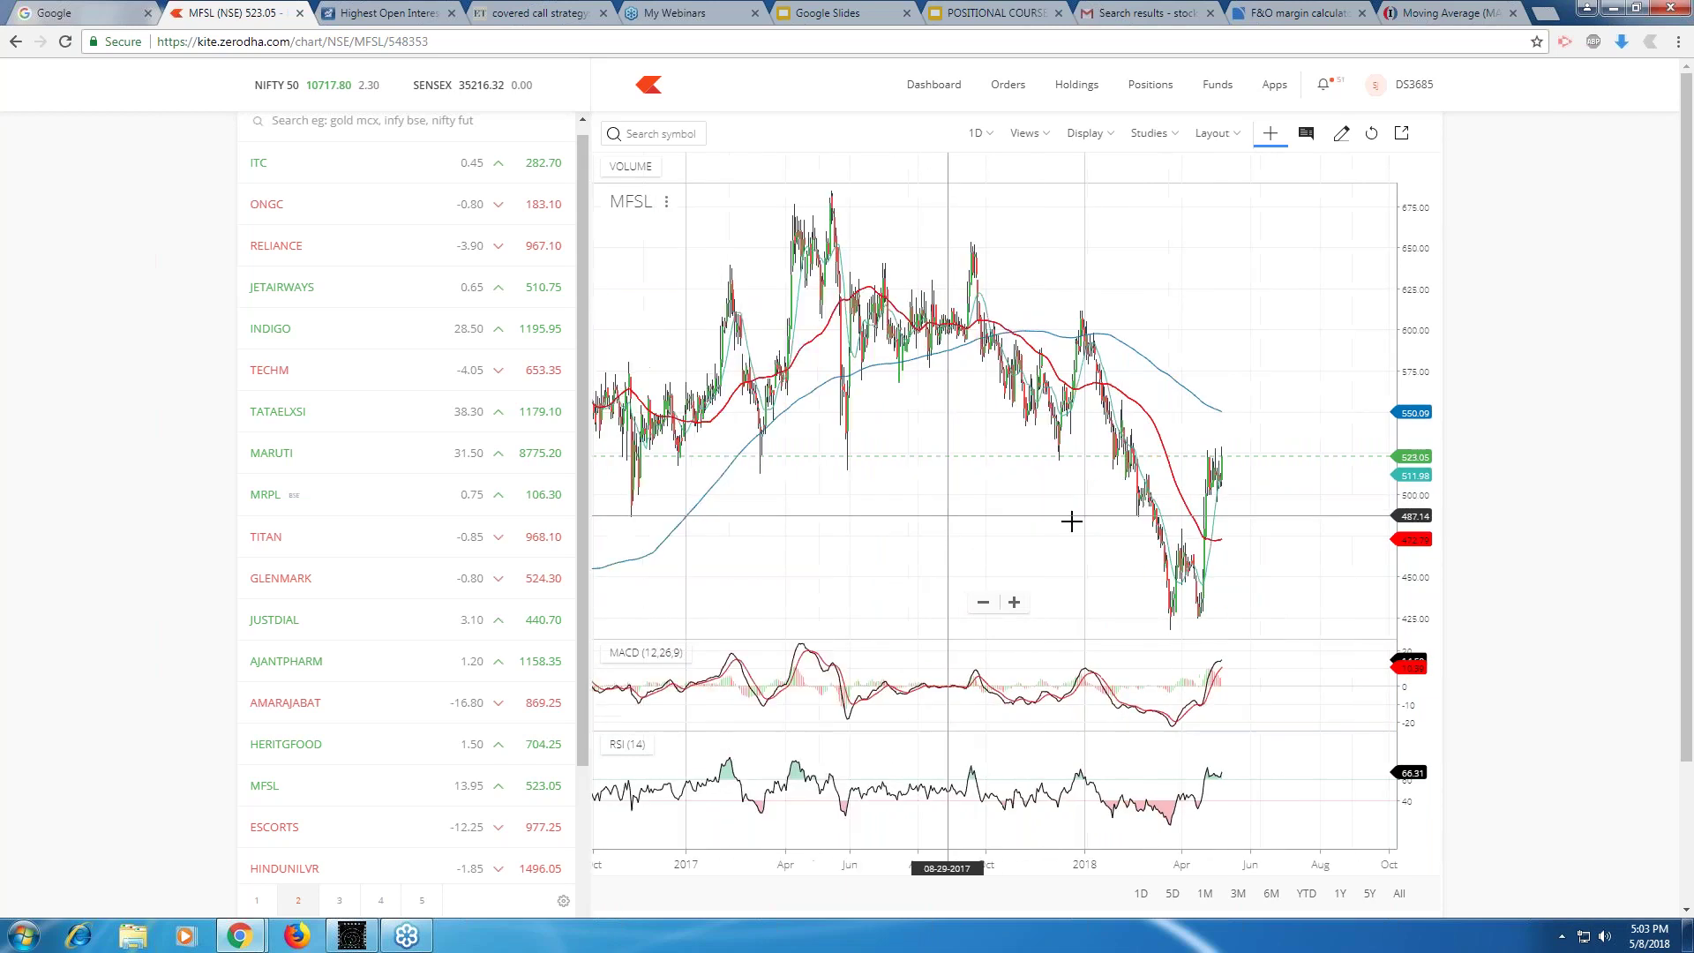
scroll(1063, 525, "down", 2)
left_click_drag(1056, 528, 844, 528)
left_click_drag(1009, 538, 1078, 494)
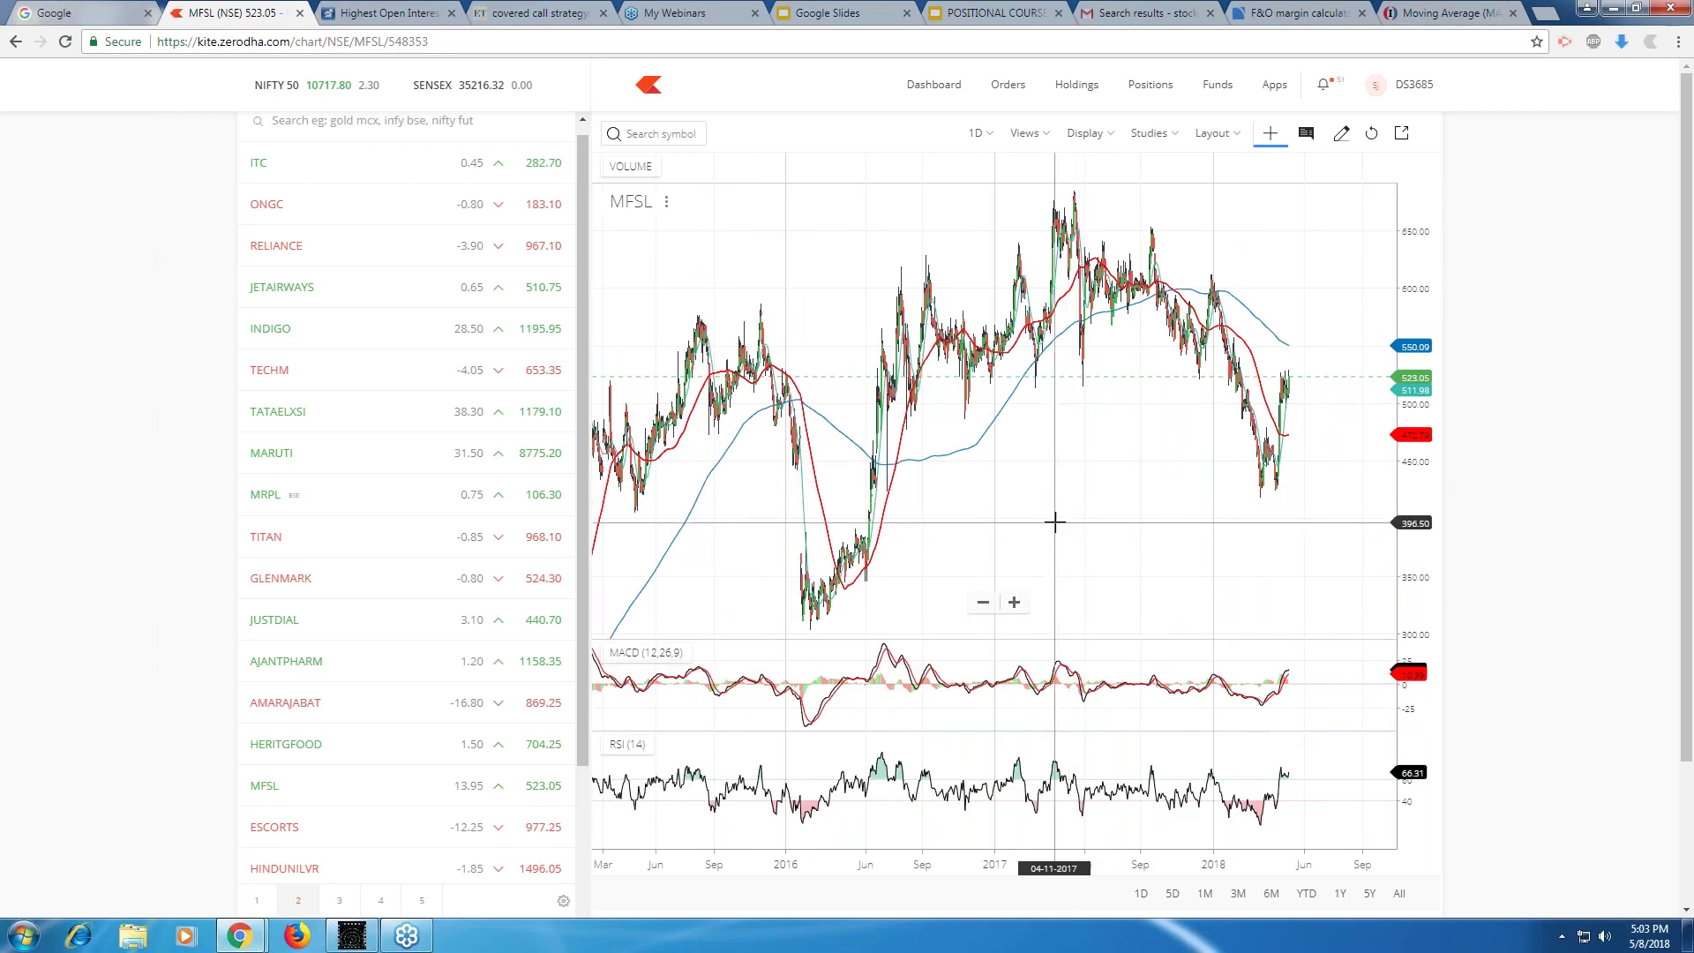
left_click(1342, 135)
left_click(641, 168)
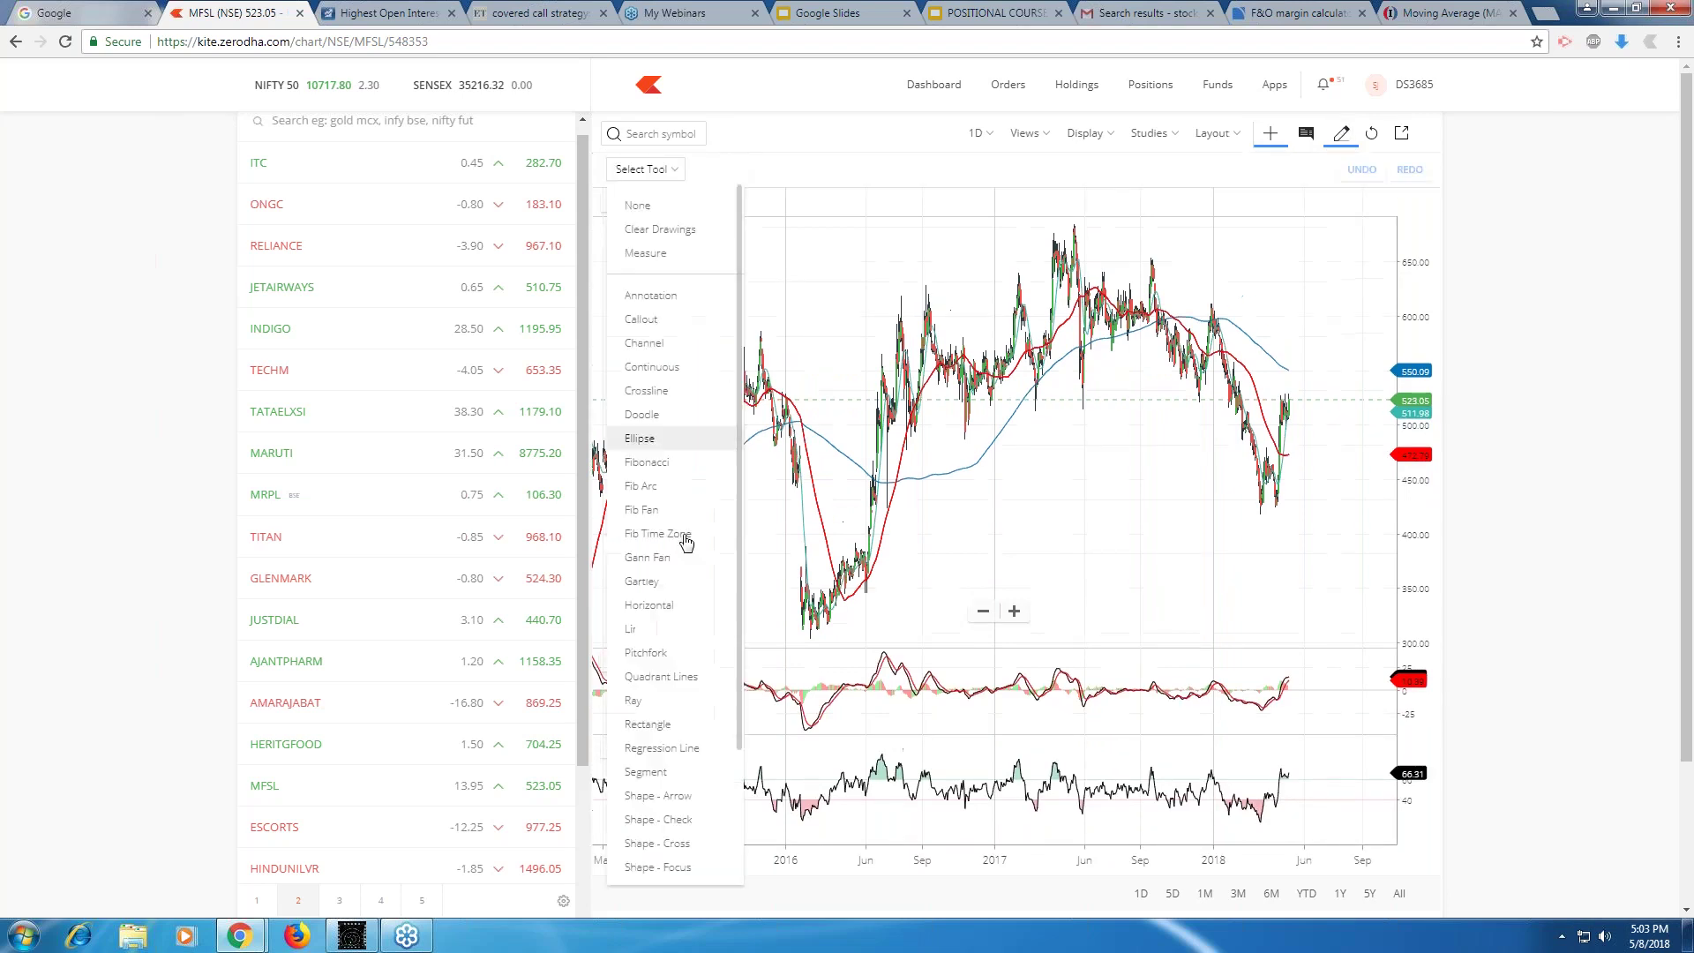
left_click(664, 612)
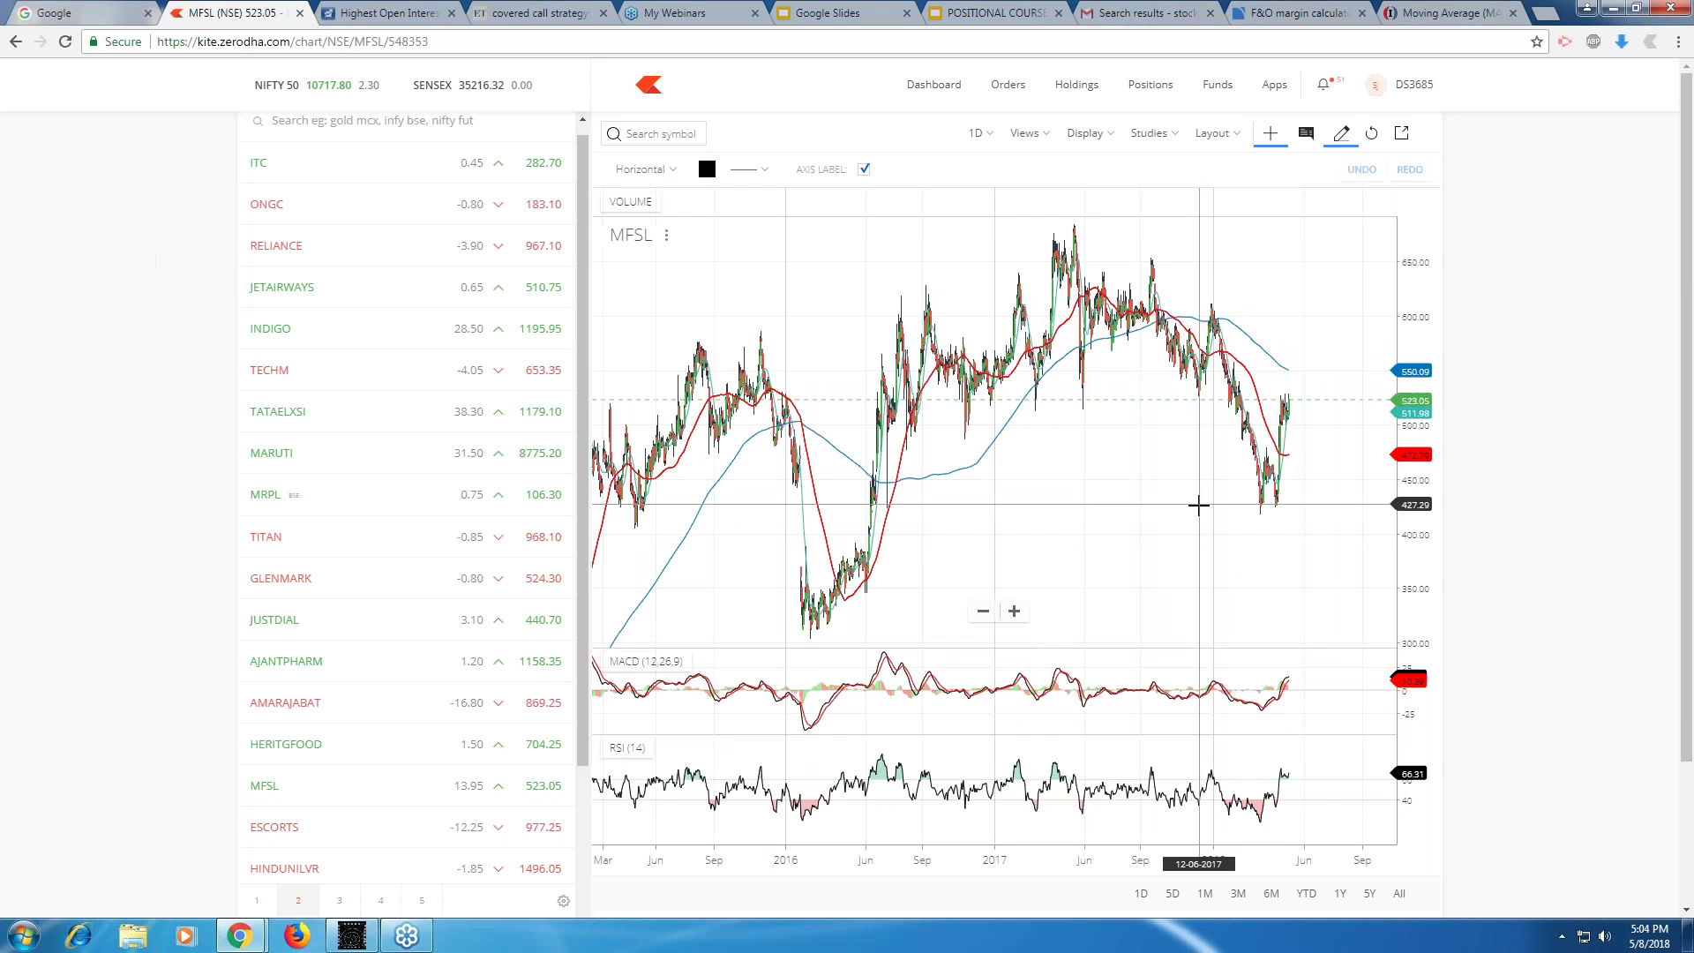
left_click(1197, 506)
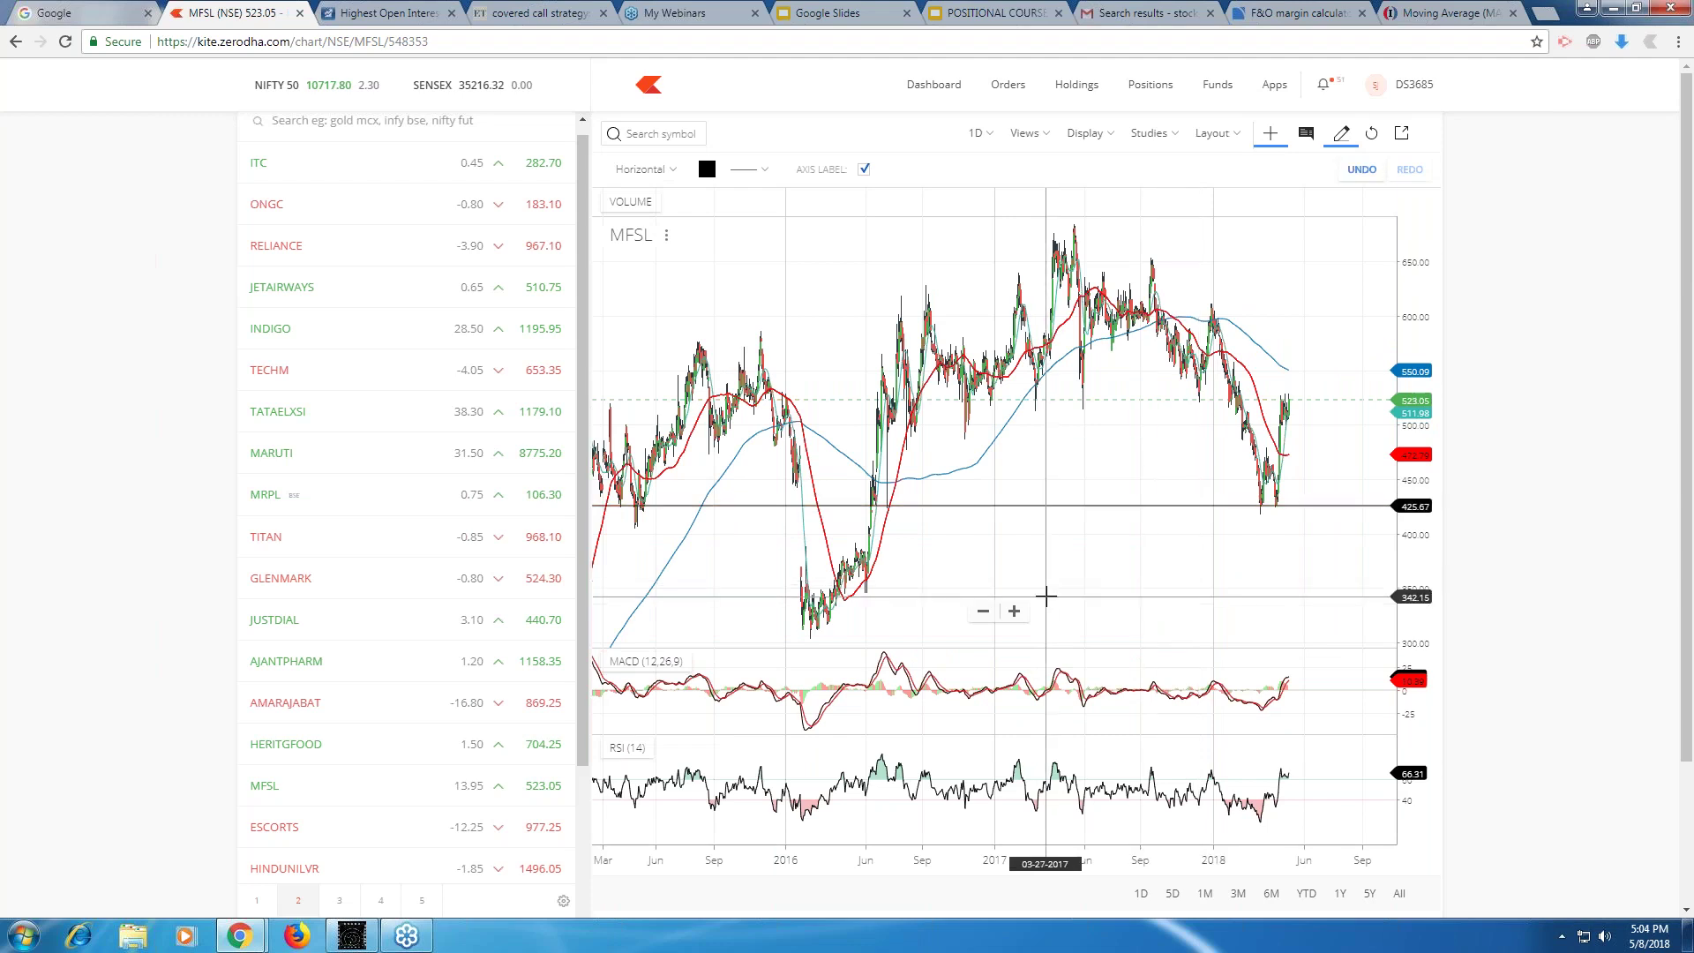
Examine how MFSL's price and moving averages behave around the horizontal line through 2015 and 2016.
left_click_drag(1045, 596, 1280, 603)
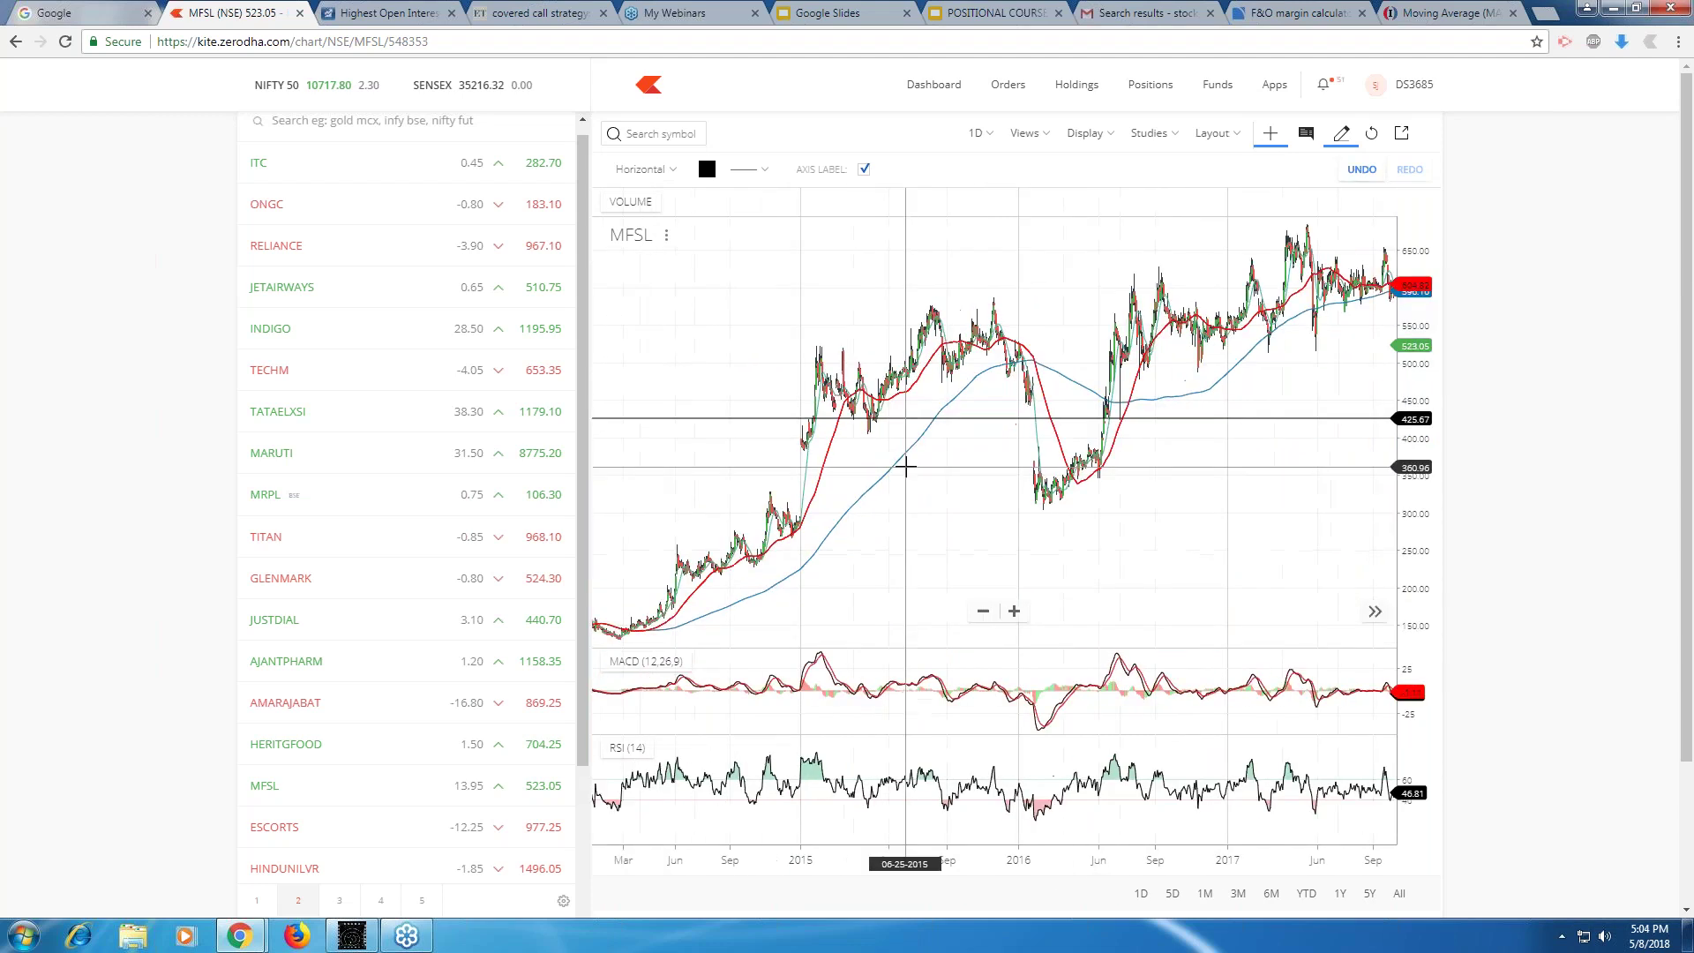
scroll(905, 467, "up", 3)
left_click_drag(813, 416, 862, 416)
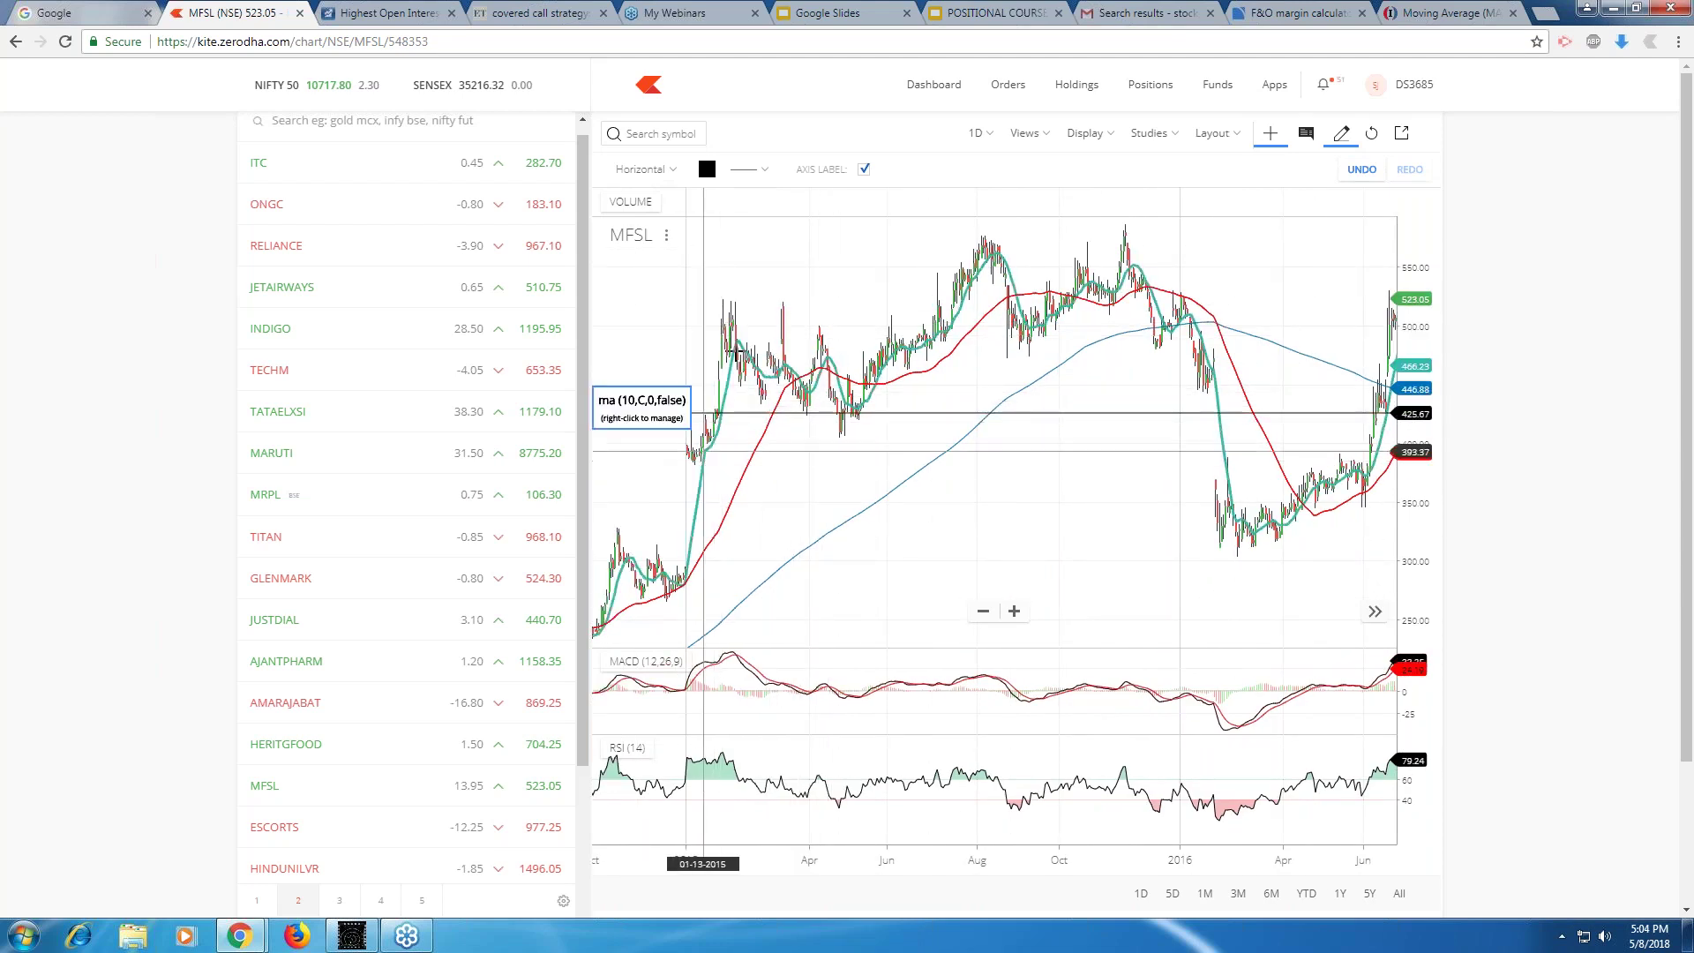
scroll(748, 416, "up", 2)
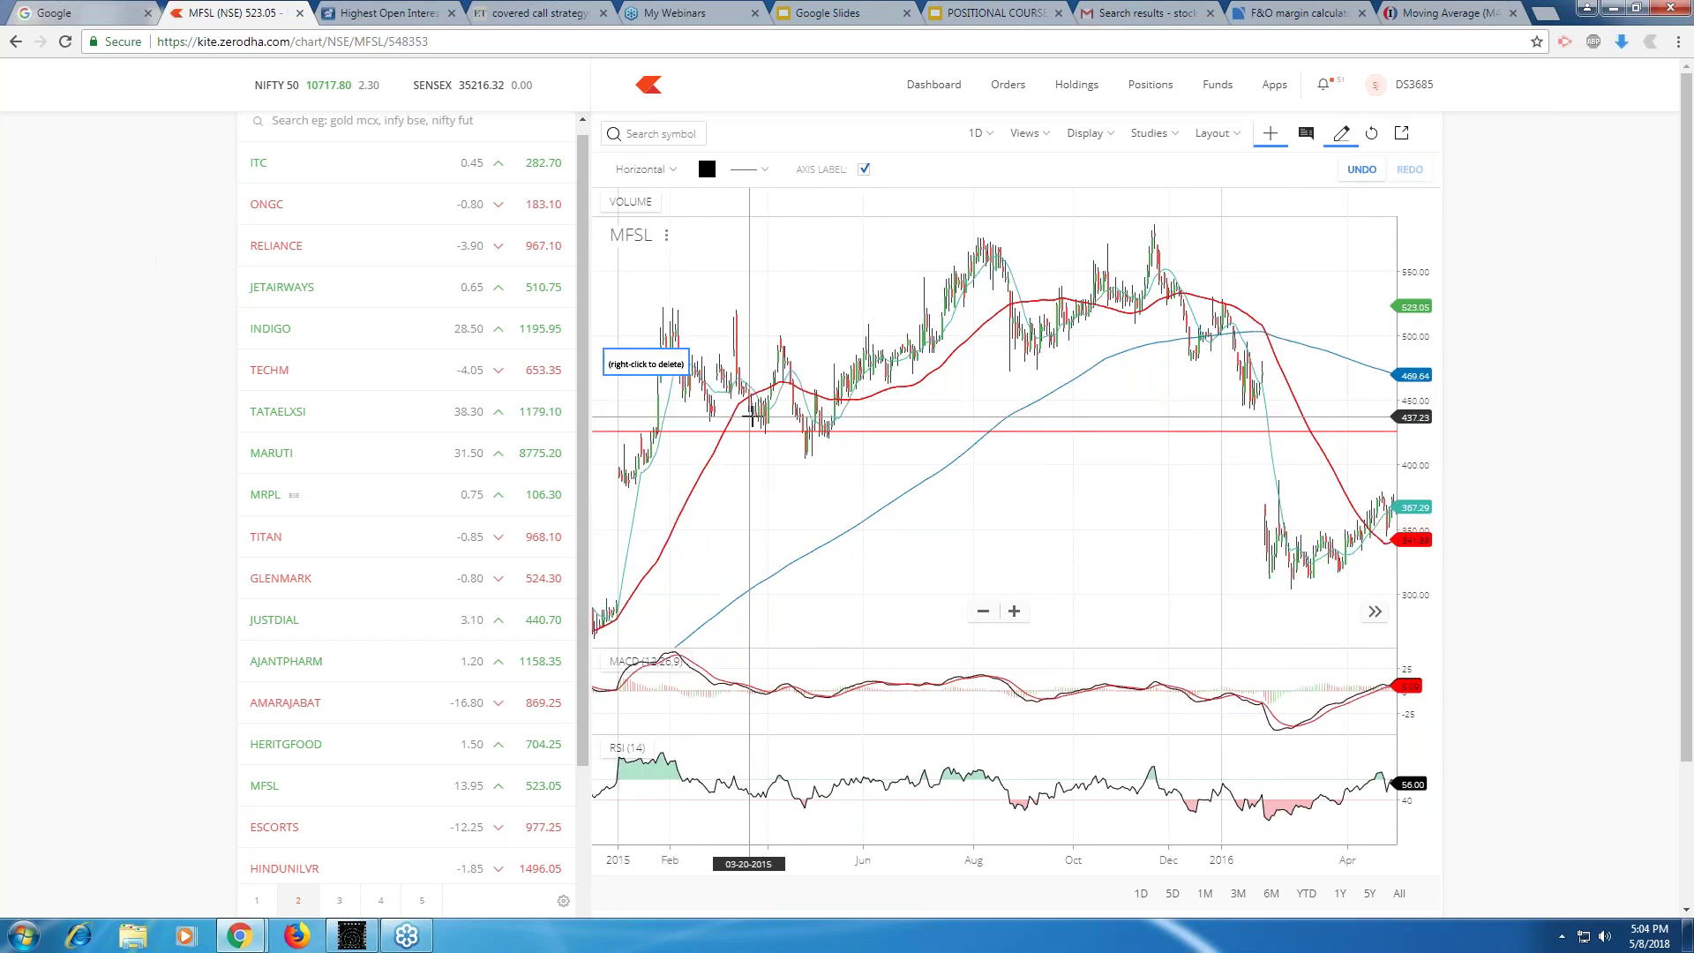
scroll(750, 416, "up", 3)
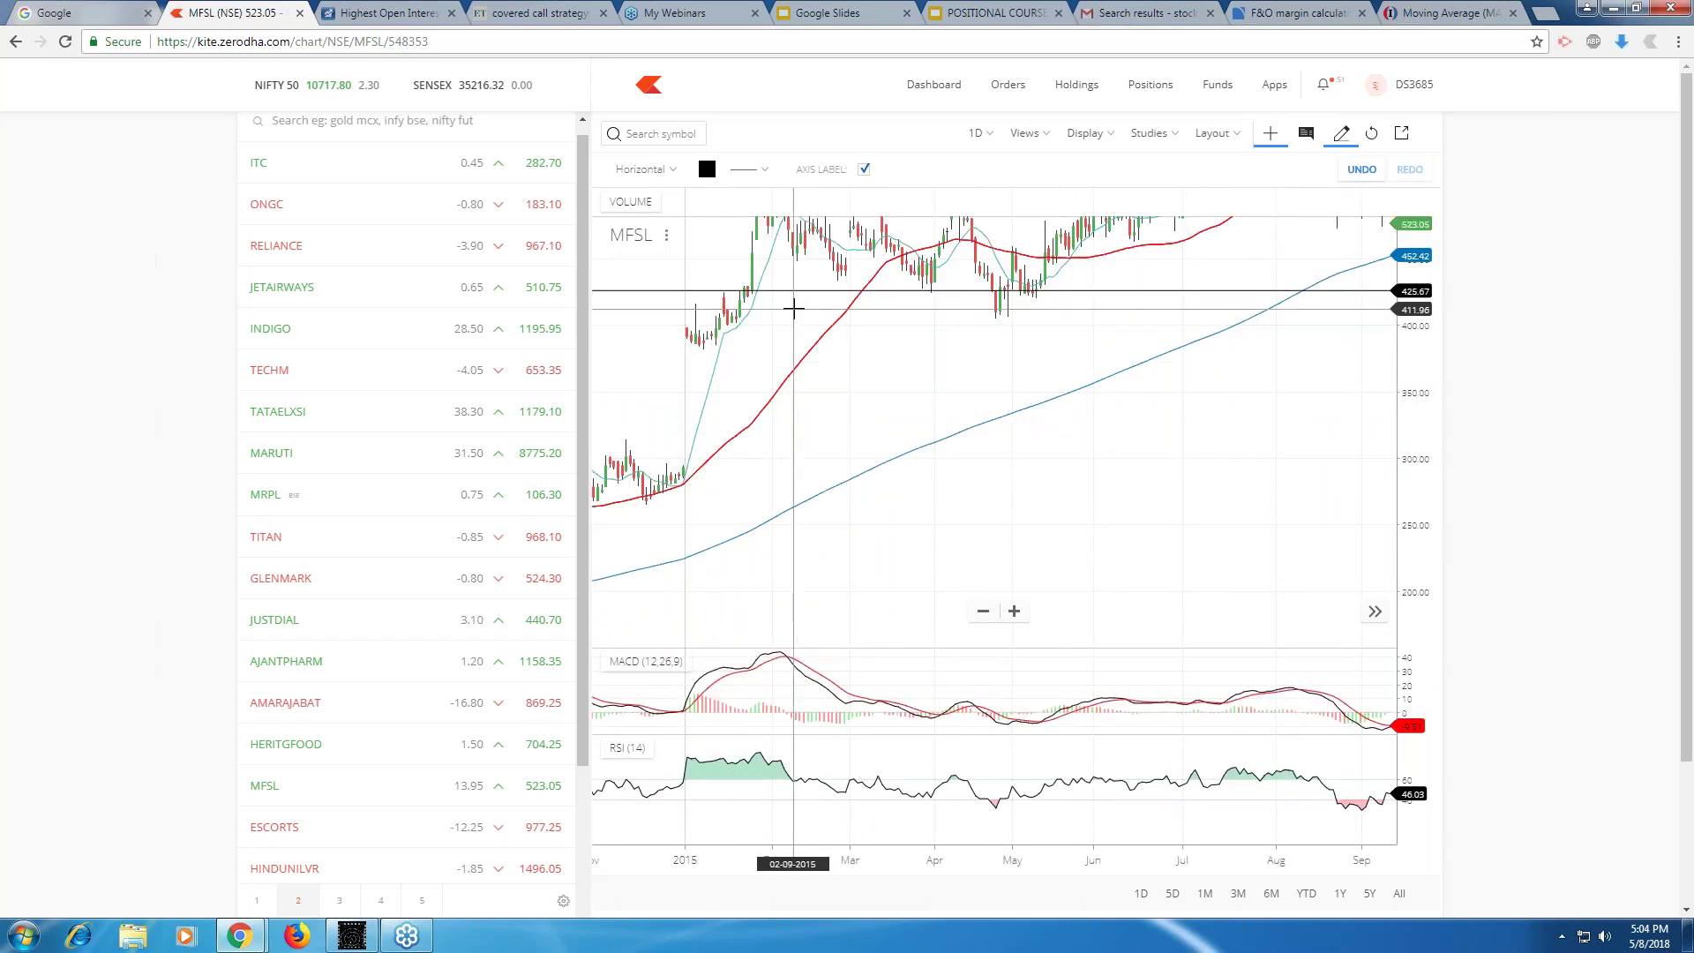
scroll(793, 308, "down", 2)
scroll(793, 309, "down", 2)
left_click_drag(934, 487, 720, 488)
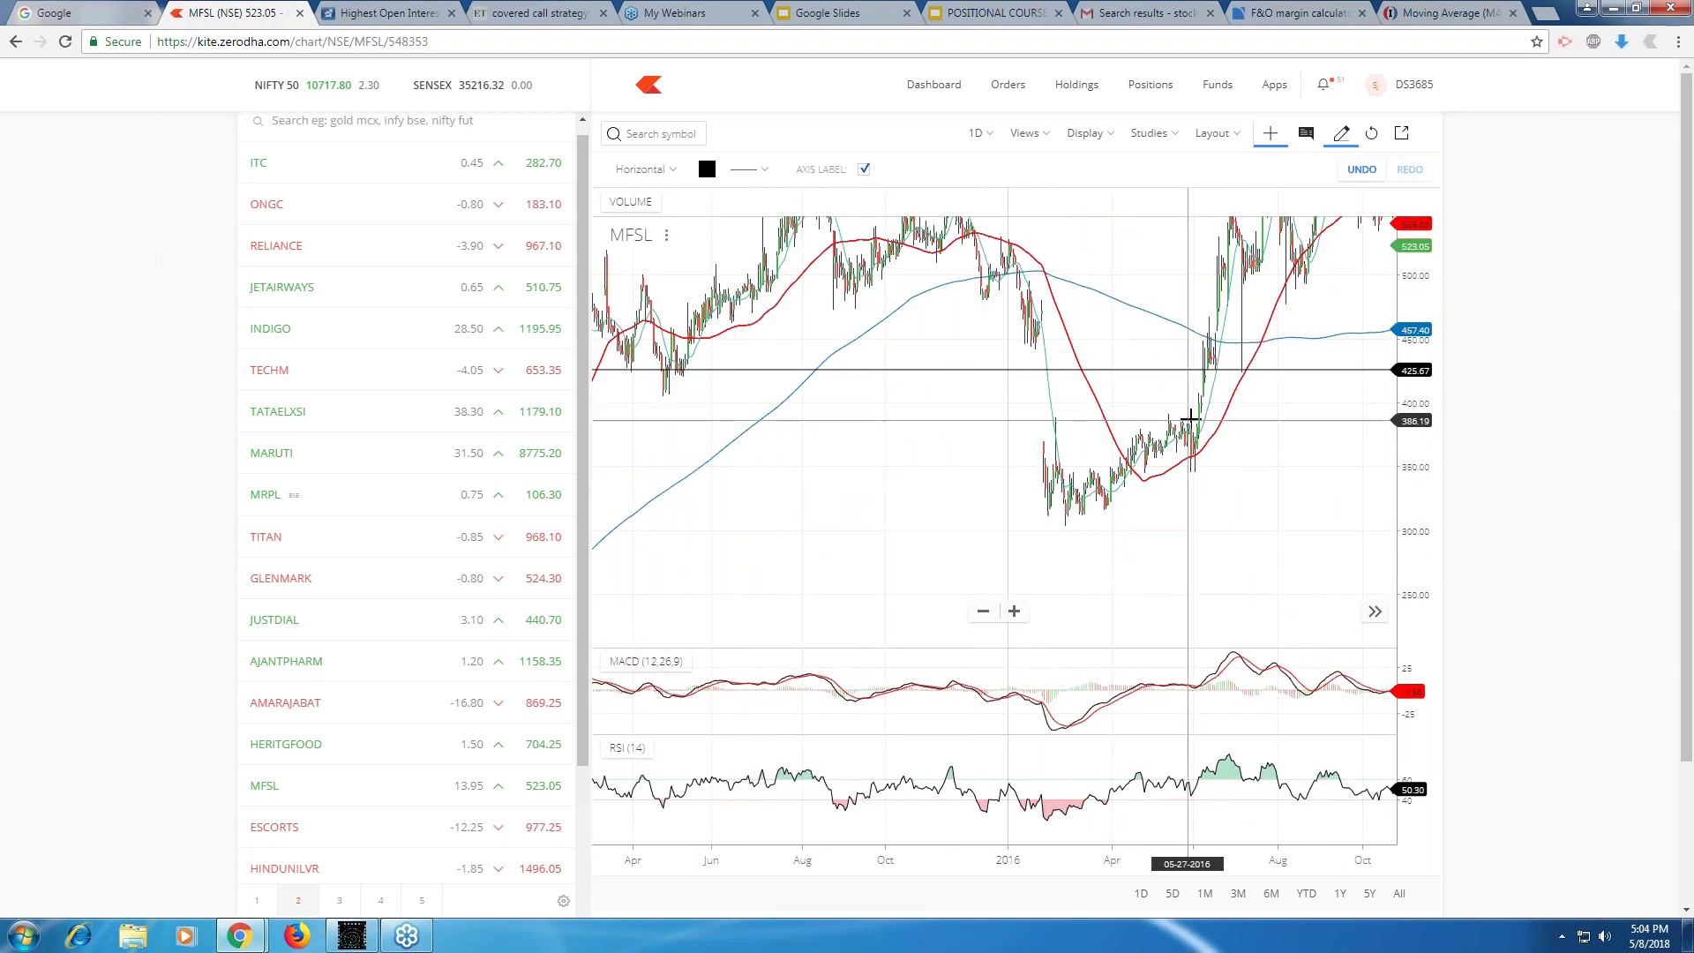
left_click_drag(1190, 417, 694, 462)
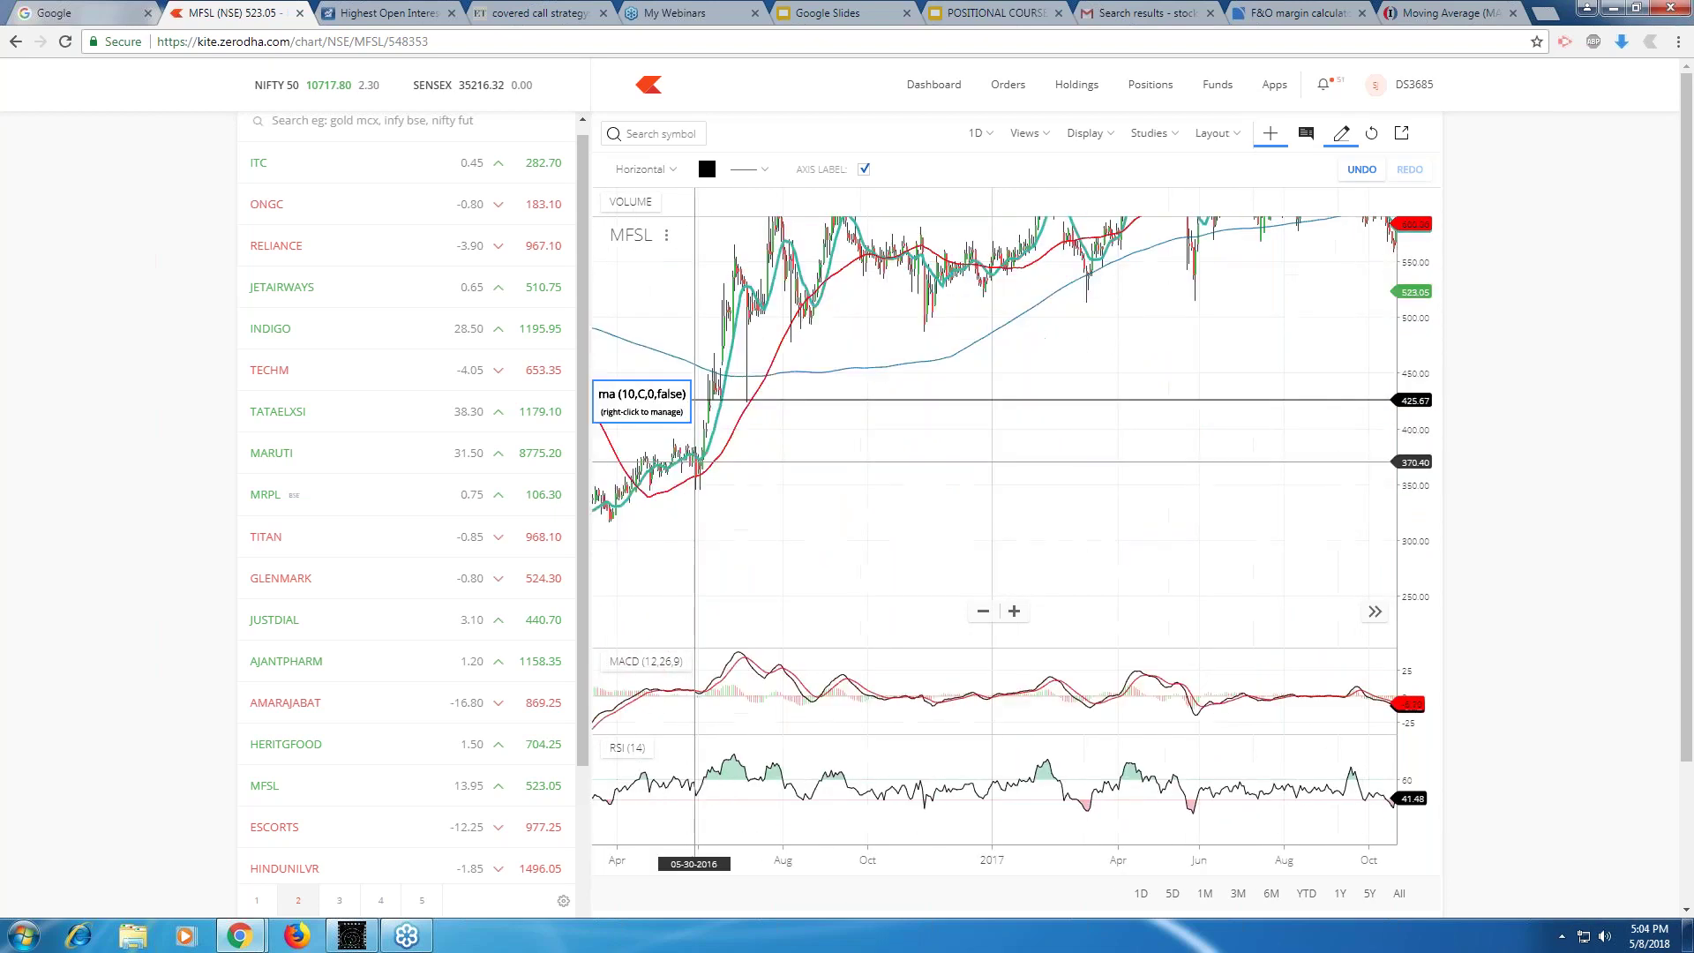
Return to the latest MFSL prices and compare the March and April 2018 lows with the horizontal line.
left_click(1373, 611)
scroll(1115, 567, "up", 3)
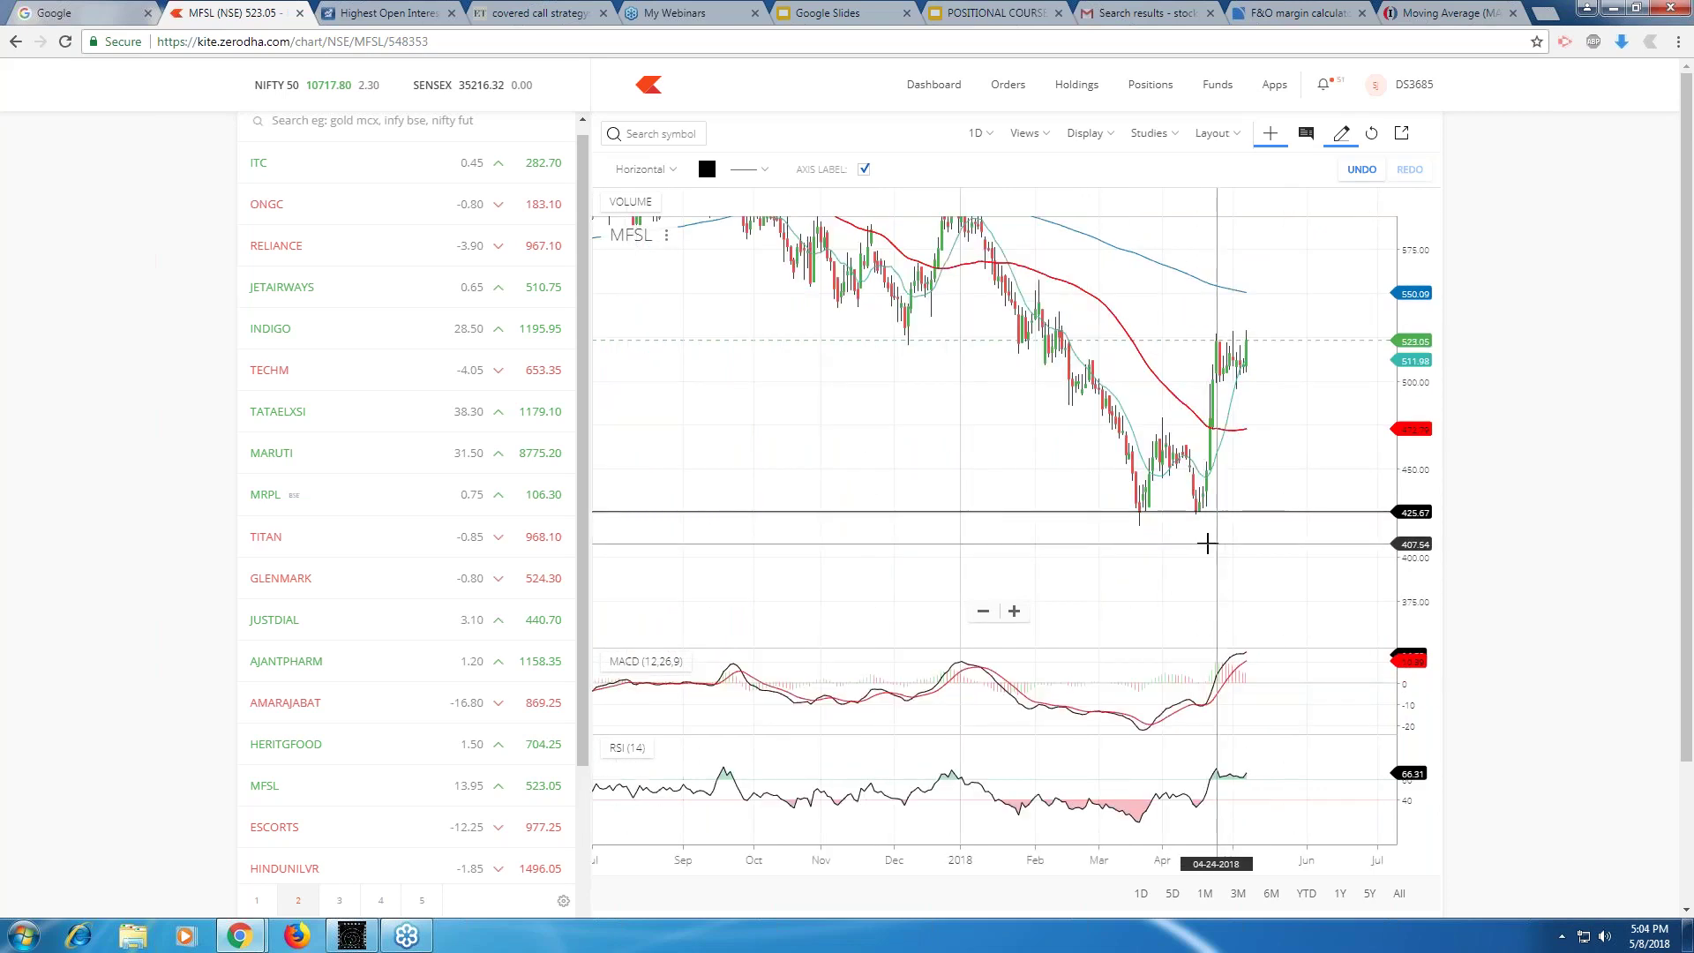
left_click(1213, 558)
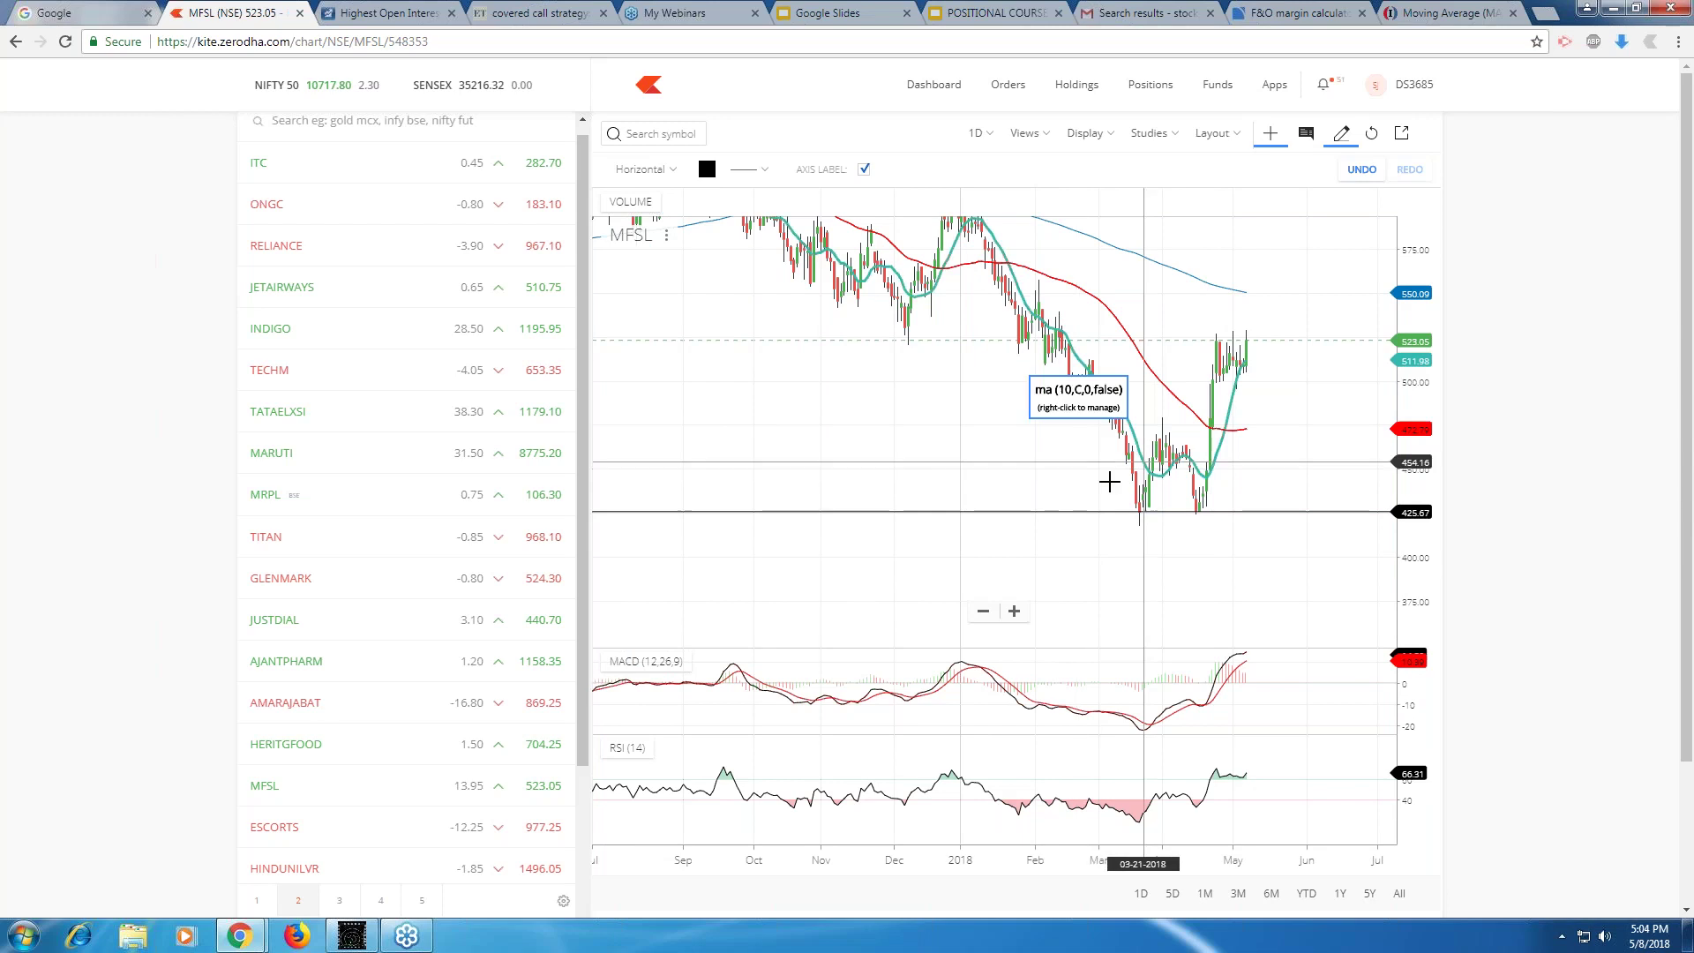
scroll(971, 411, "down", 3)
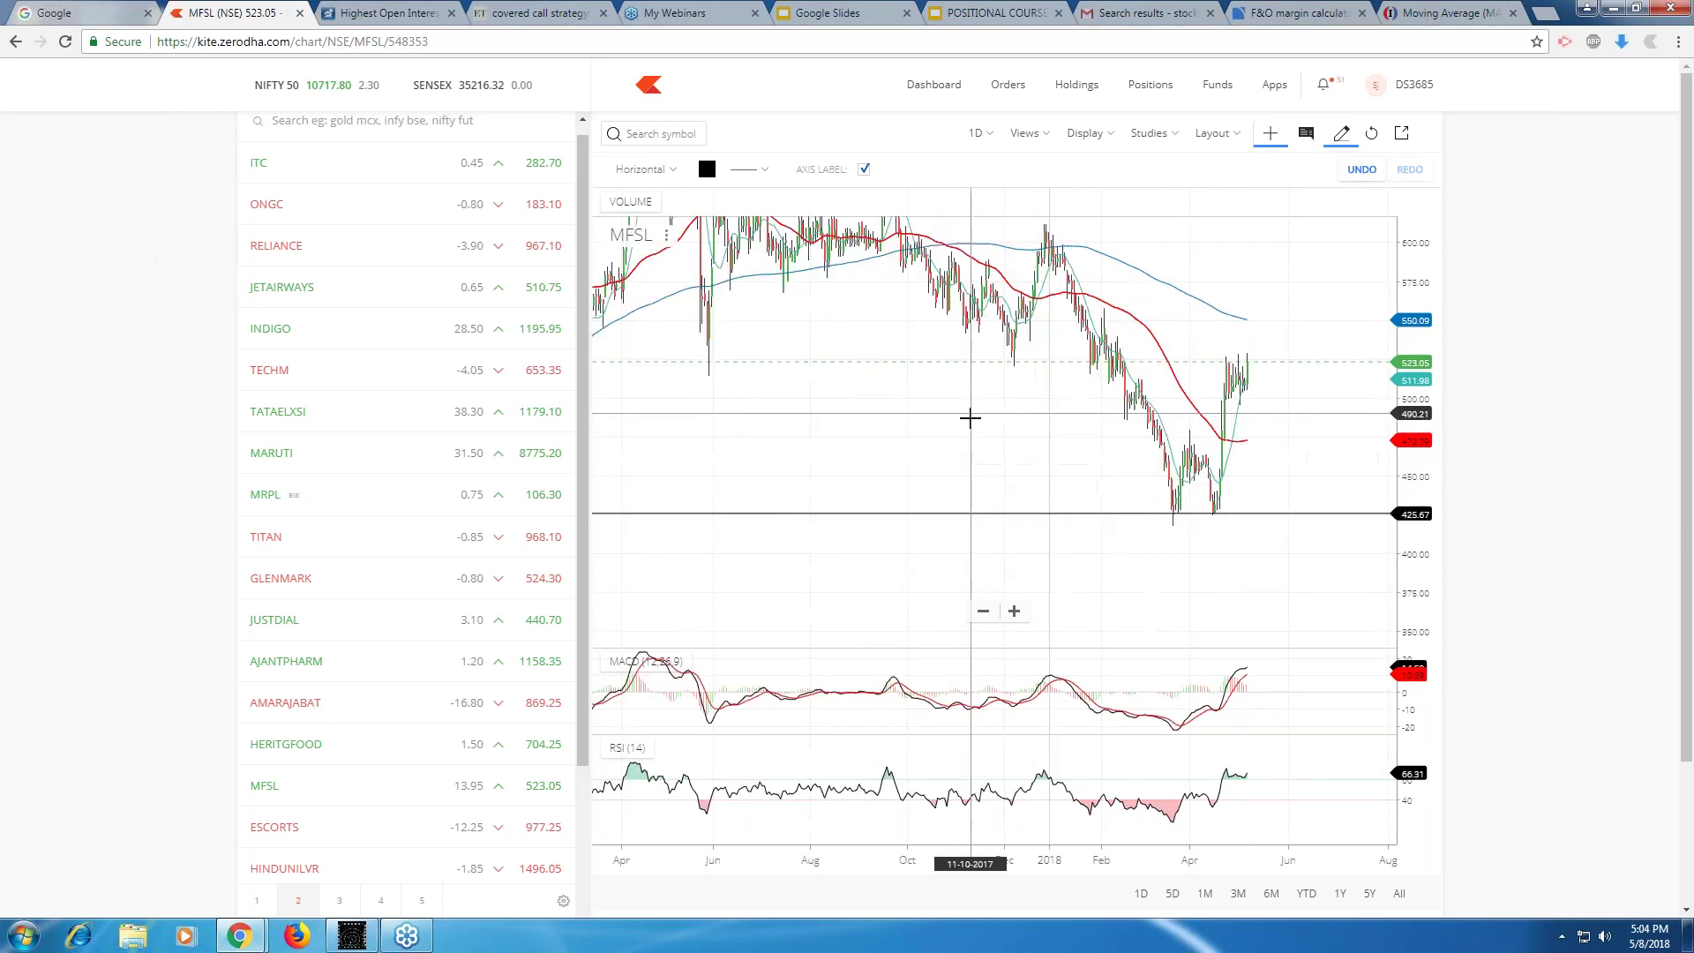
scroll(892, 503, "down", 3)
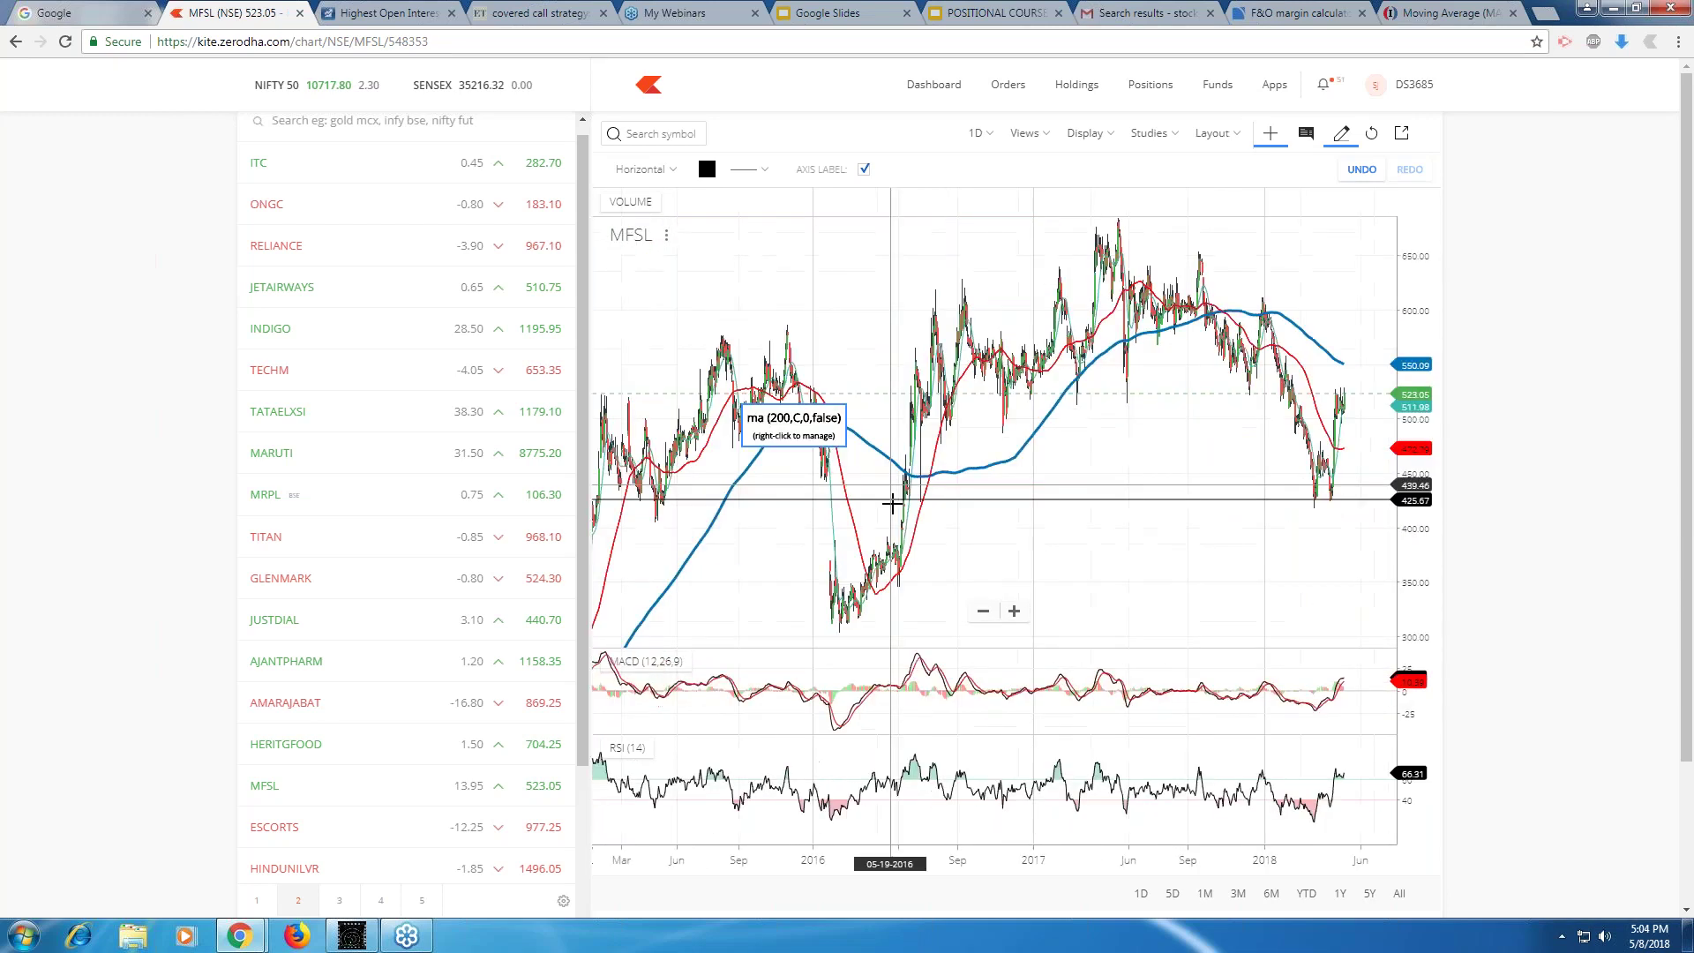
Trace MFSL back to early 2014 and examine where the 50-period average crosses the 200-period average around March 2014.
left_click_drag(892, 503, 1138, 501)
left_click_drag(873, 613, 1108, 495)
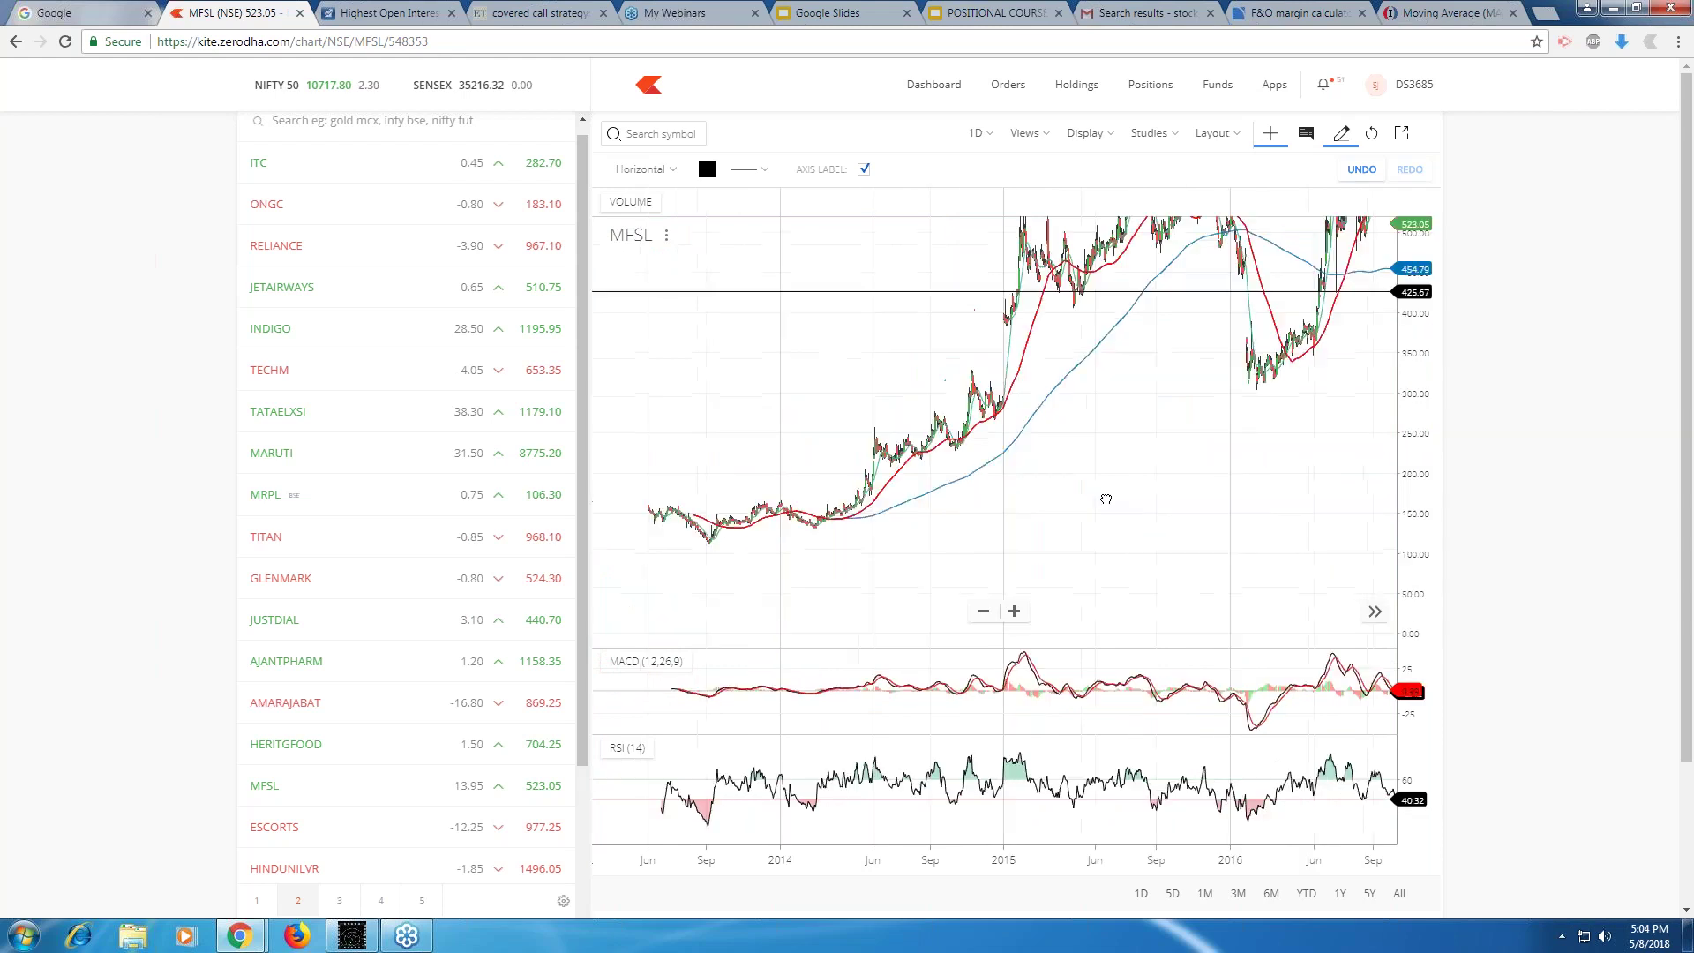
scroll(1066, 533, "up", 3)
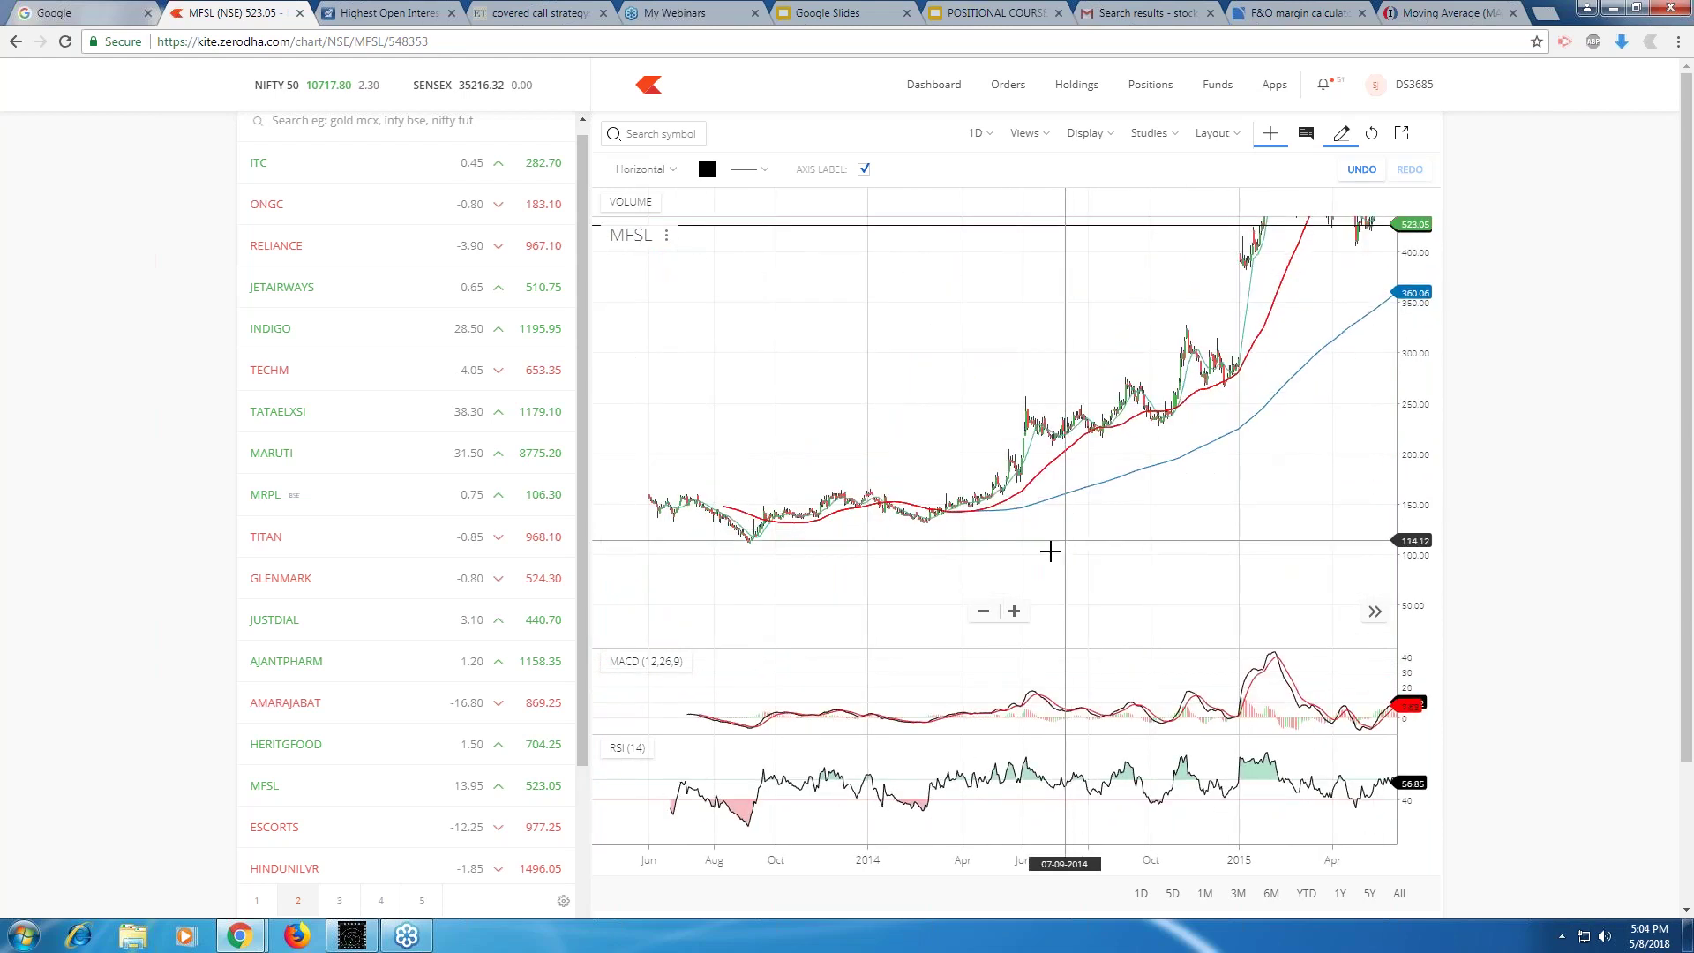
scroll(1050, 551, "up", 4)
scroll(1037, 548, "down", 3)
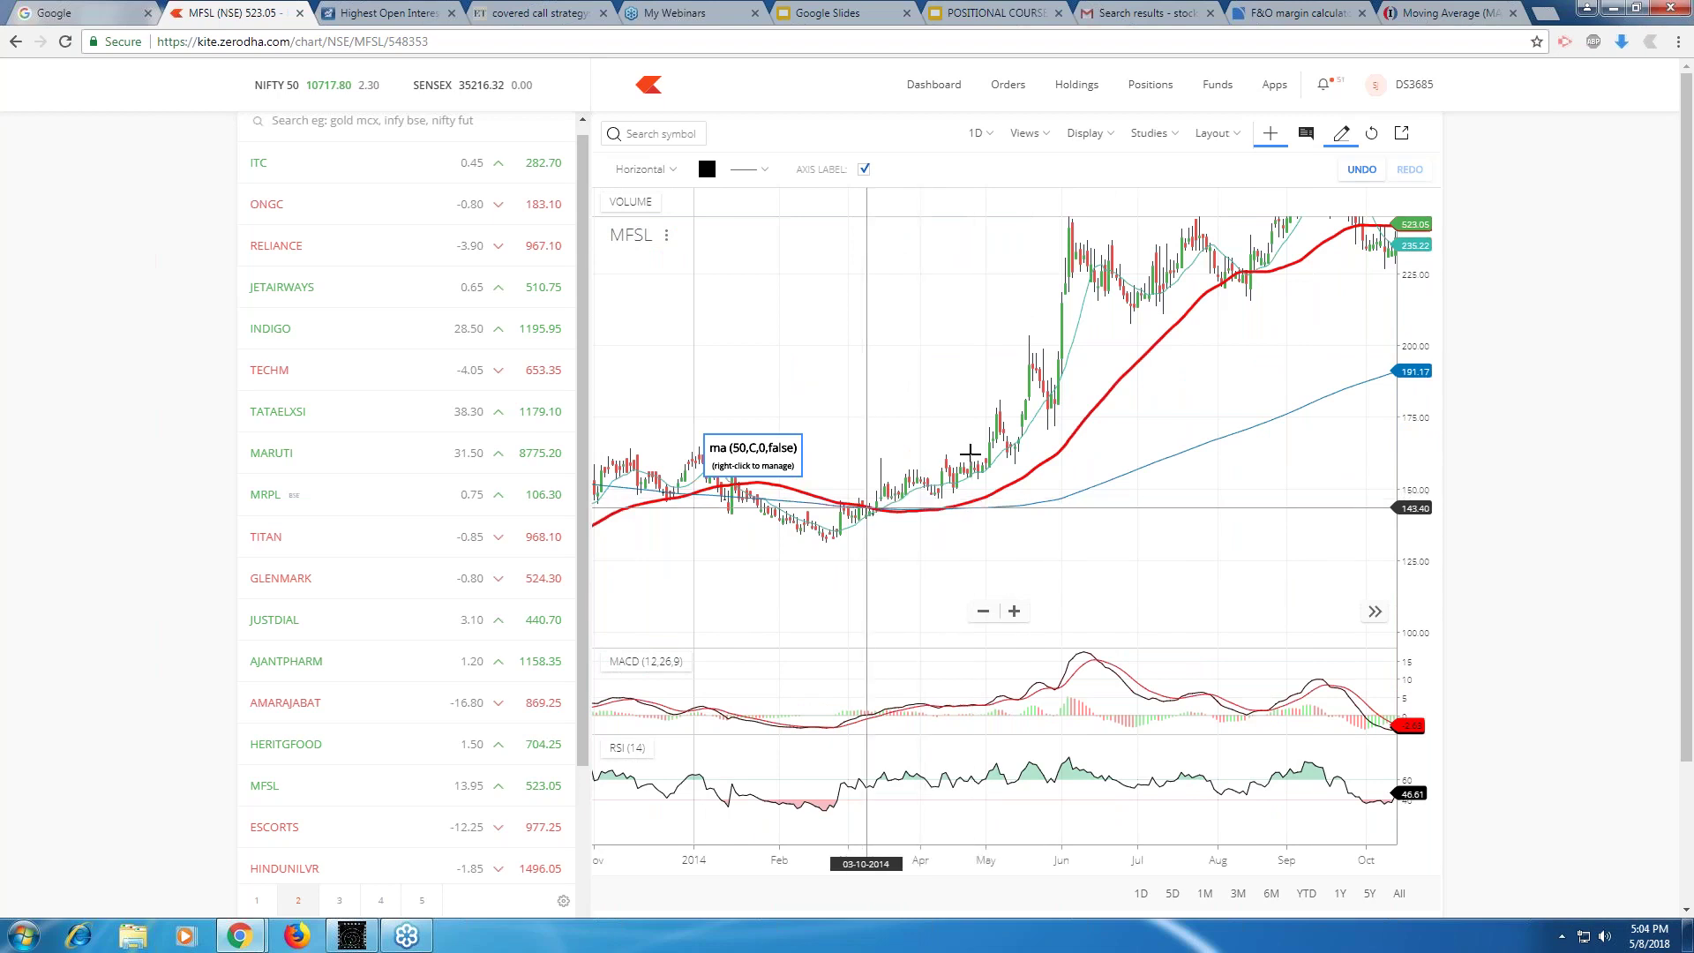
Follow MFSL forward from 2014 into early 2015, and look through watchlists 2 and 3 for another stock.
left_click_drag(1262, 512, 739, 522)
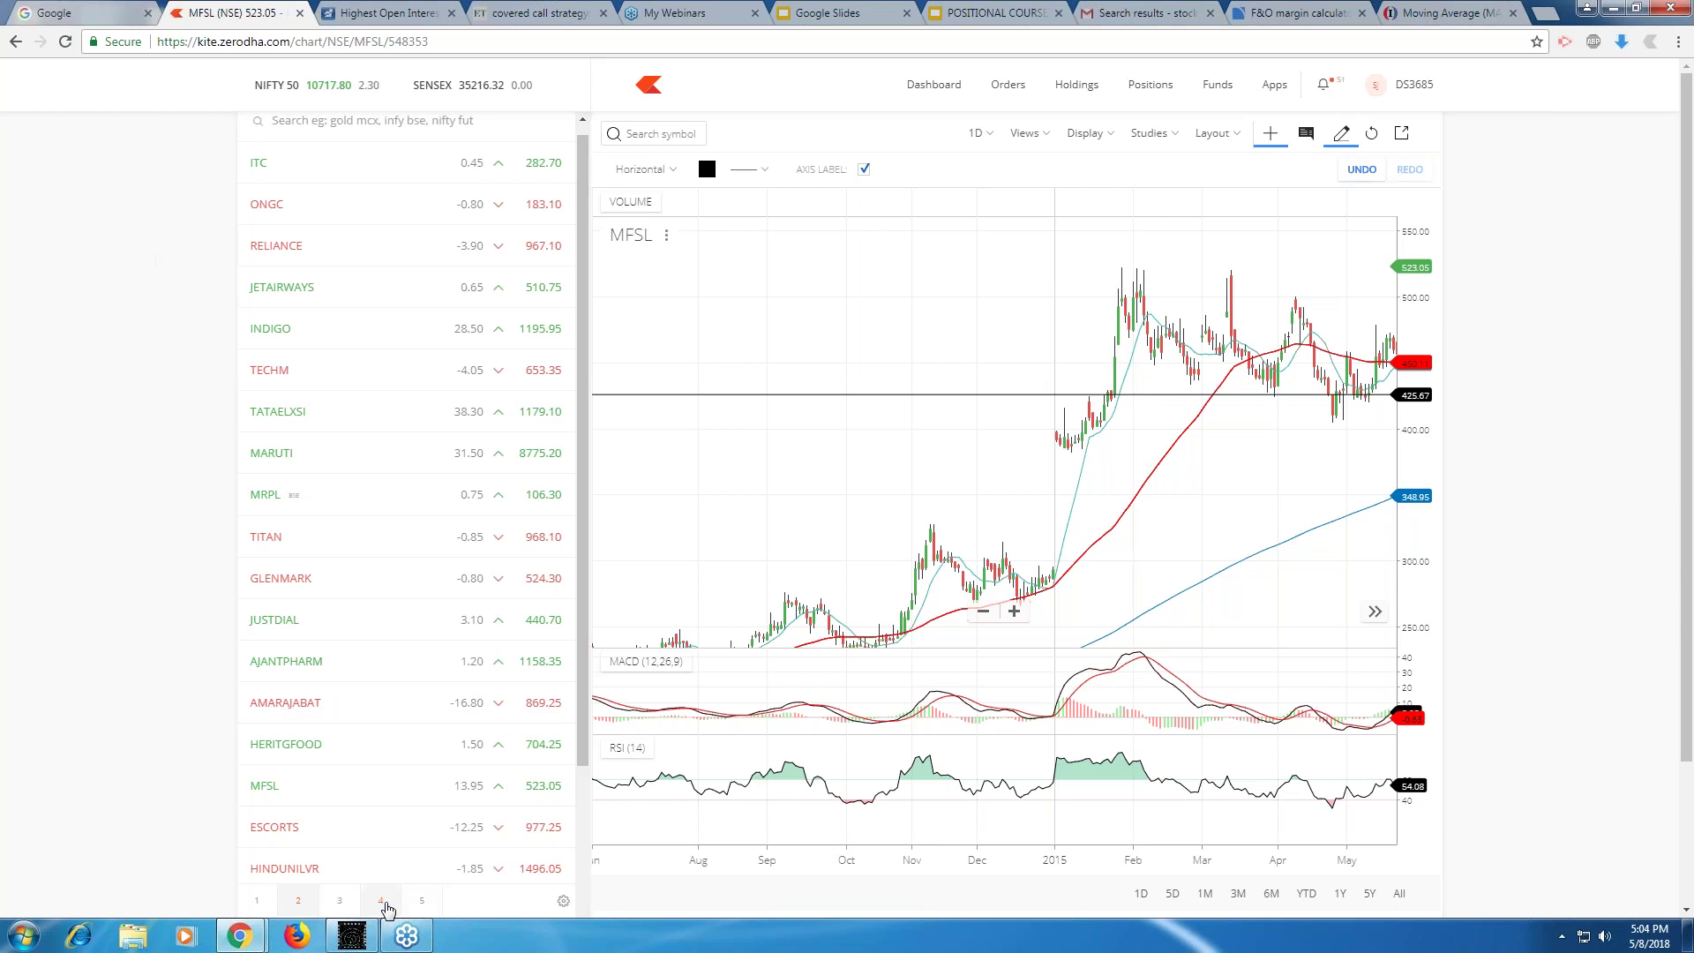
left_click_drag(583, 753, 570, 951)
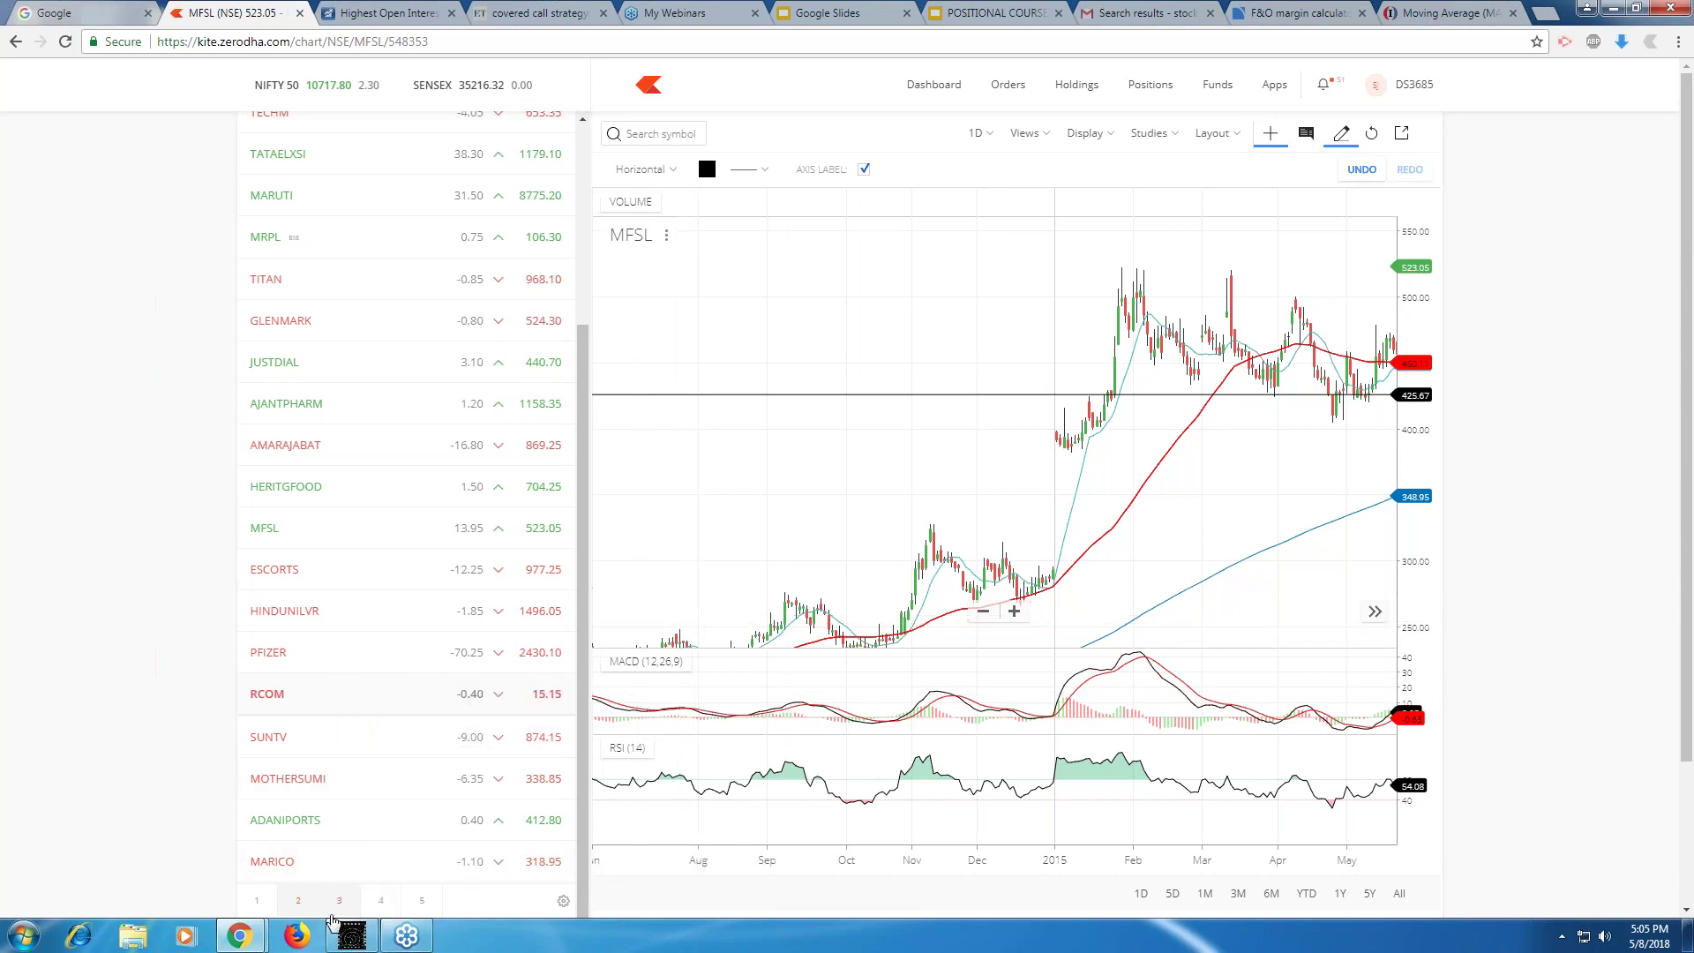
left_click(343, 911)
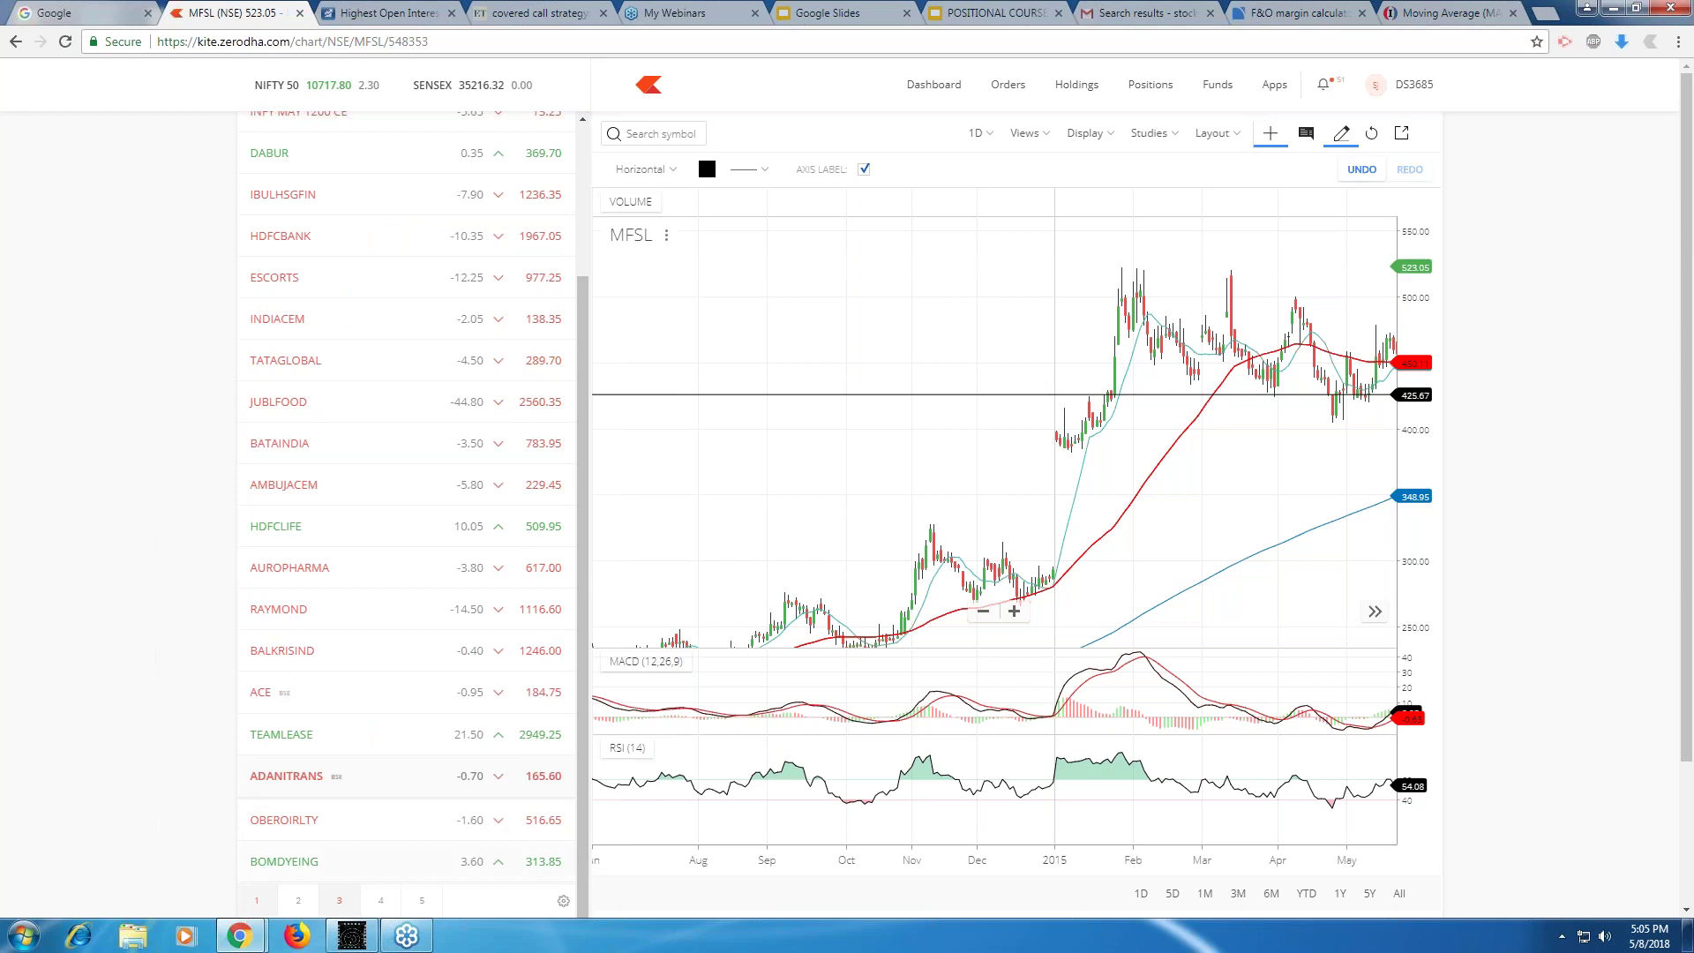
left_click(501, 734)
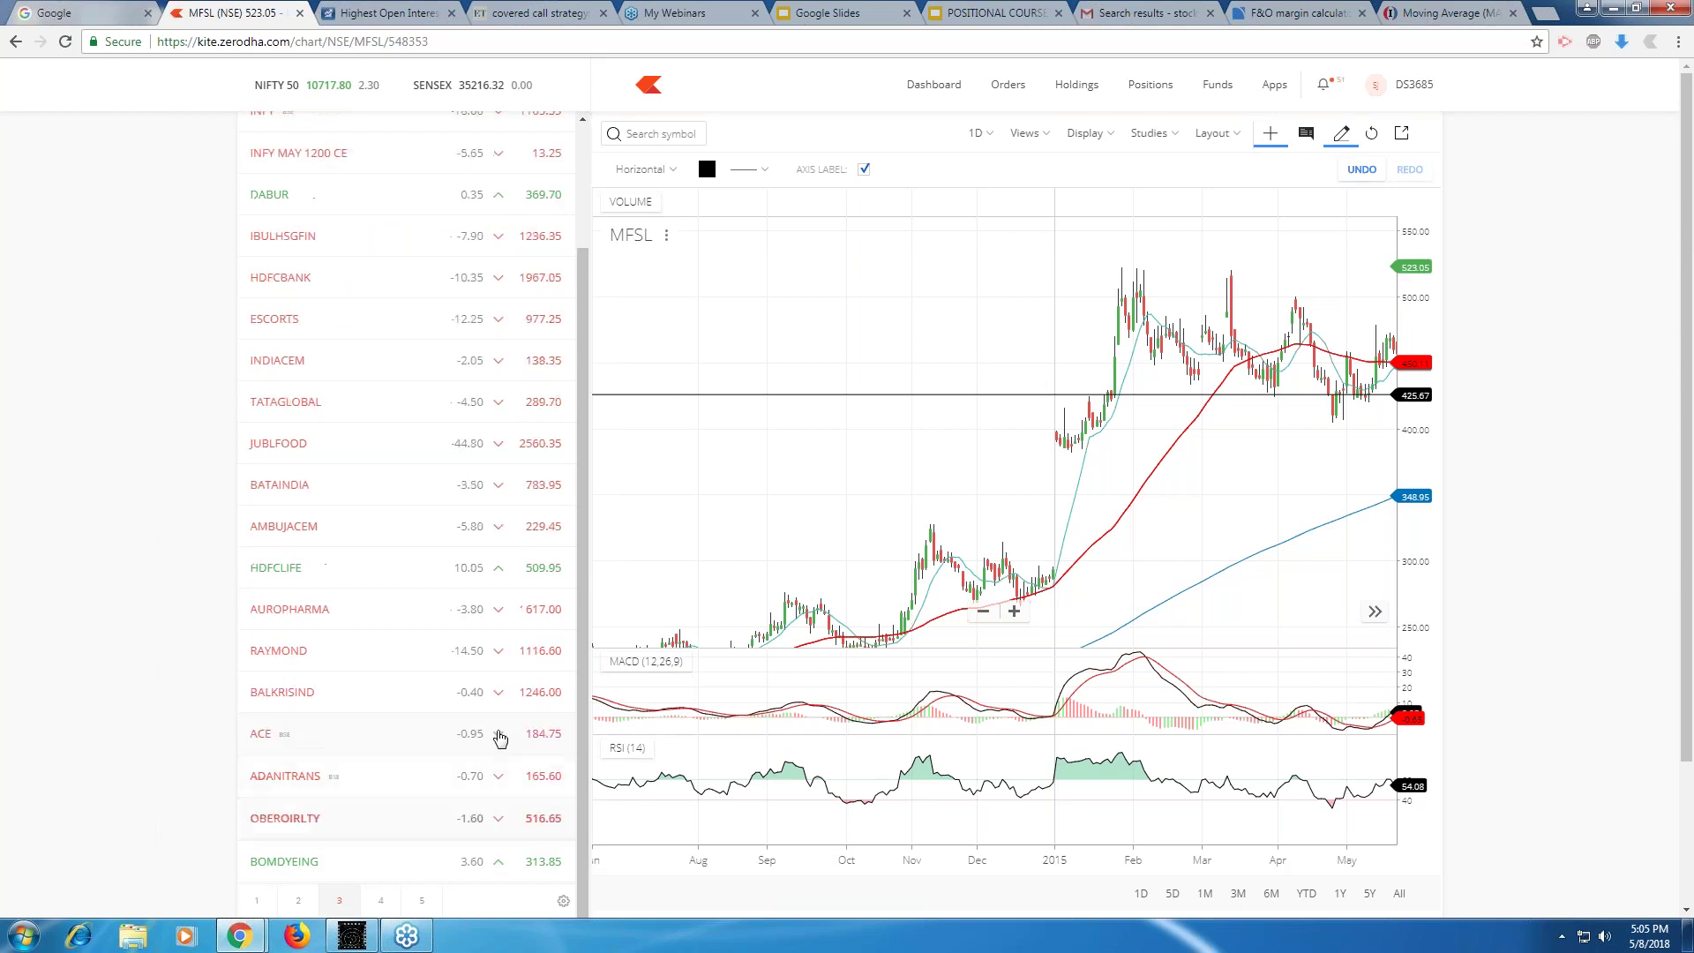
Add JBMA to watchlist 3 and open its chart.
scroll(470, 127, "up", 3)
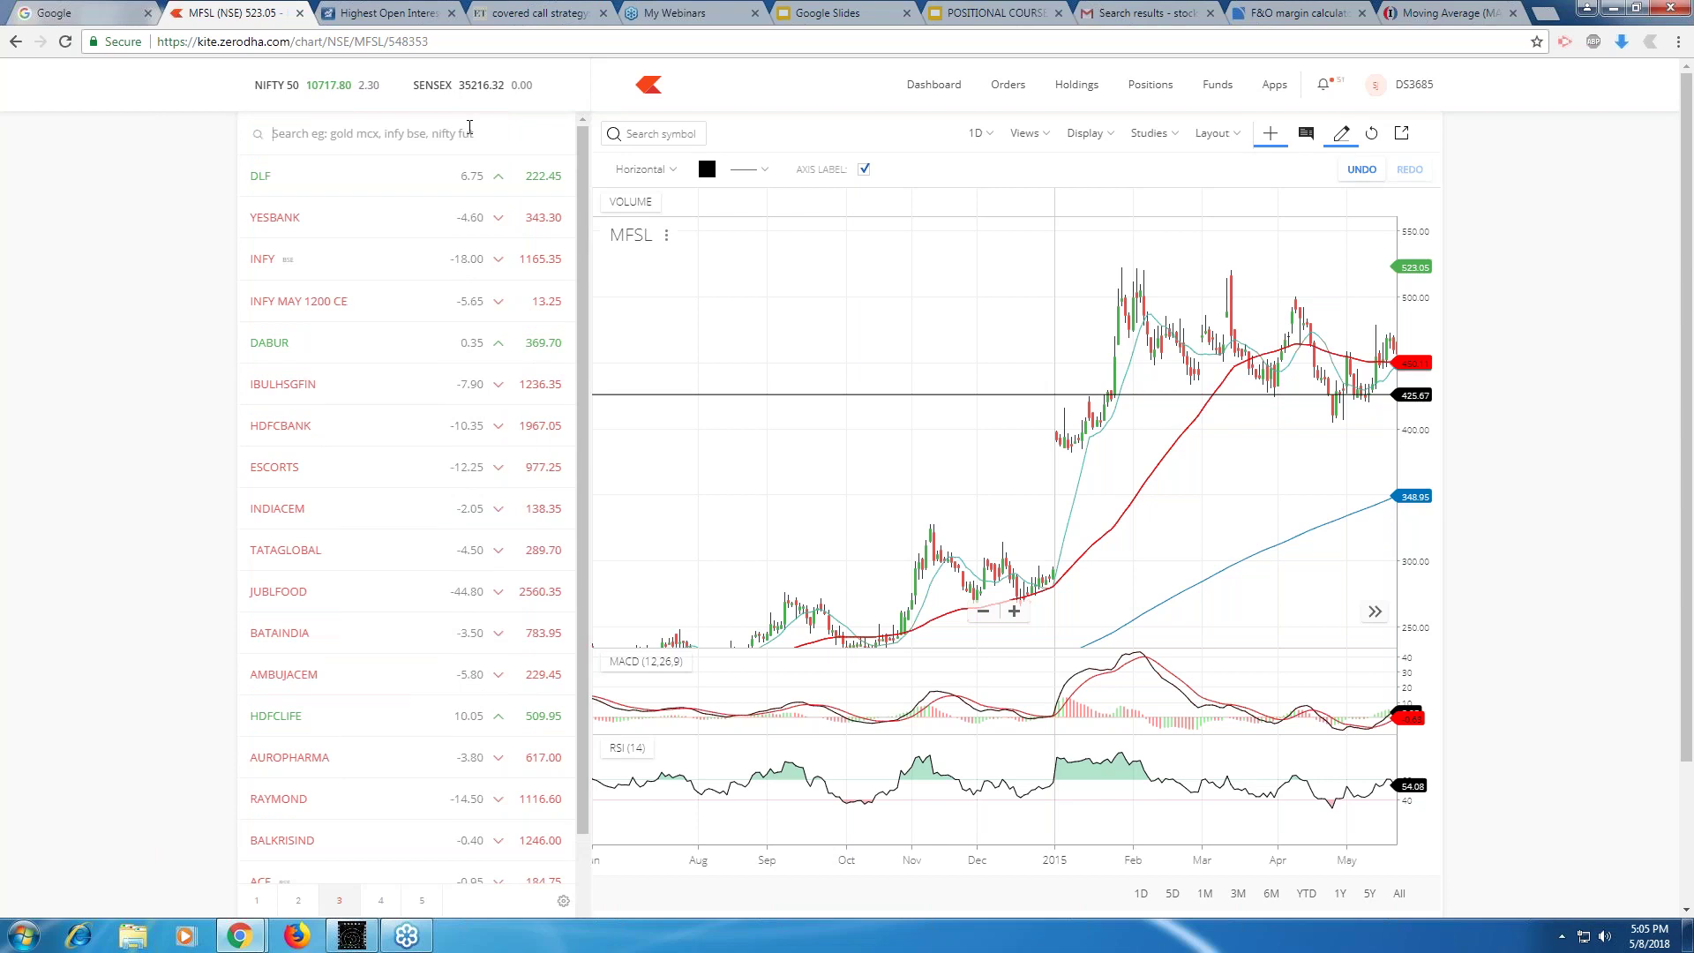
type("JBMA")
left_click(554, 171)
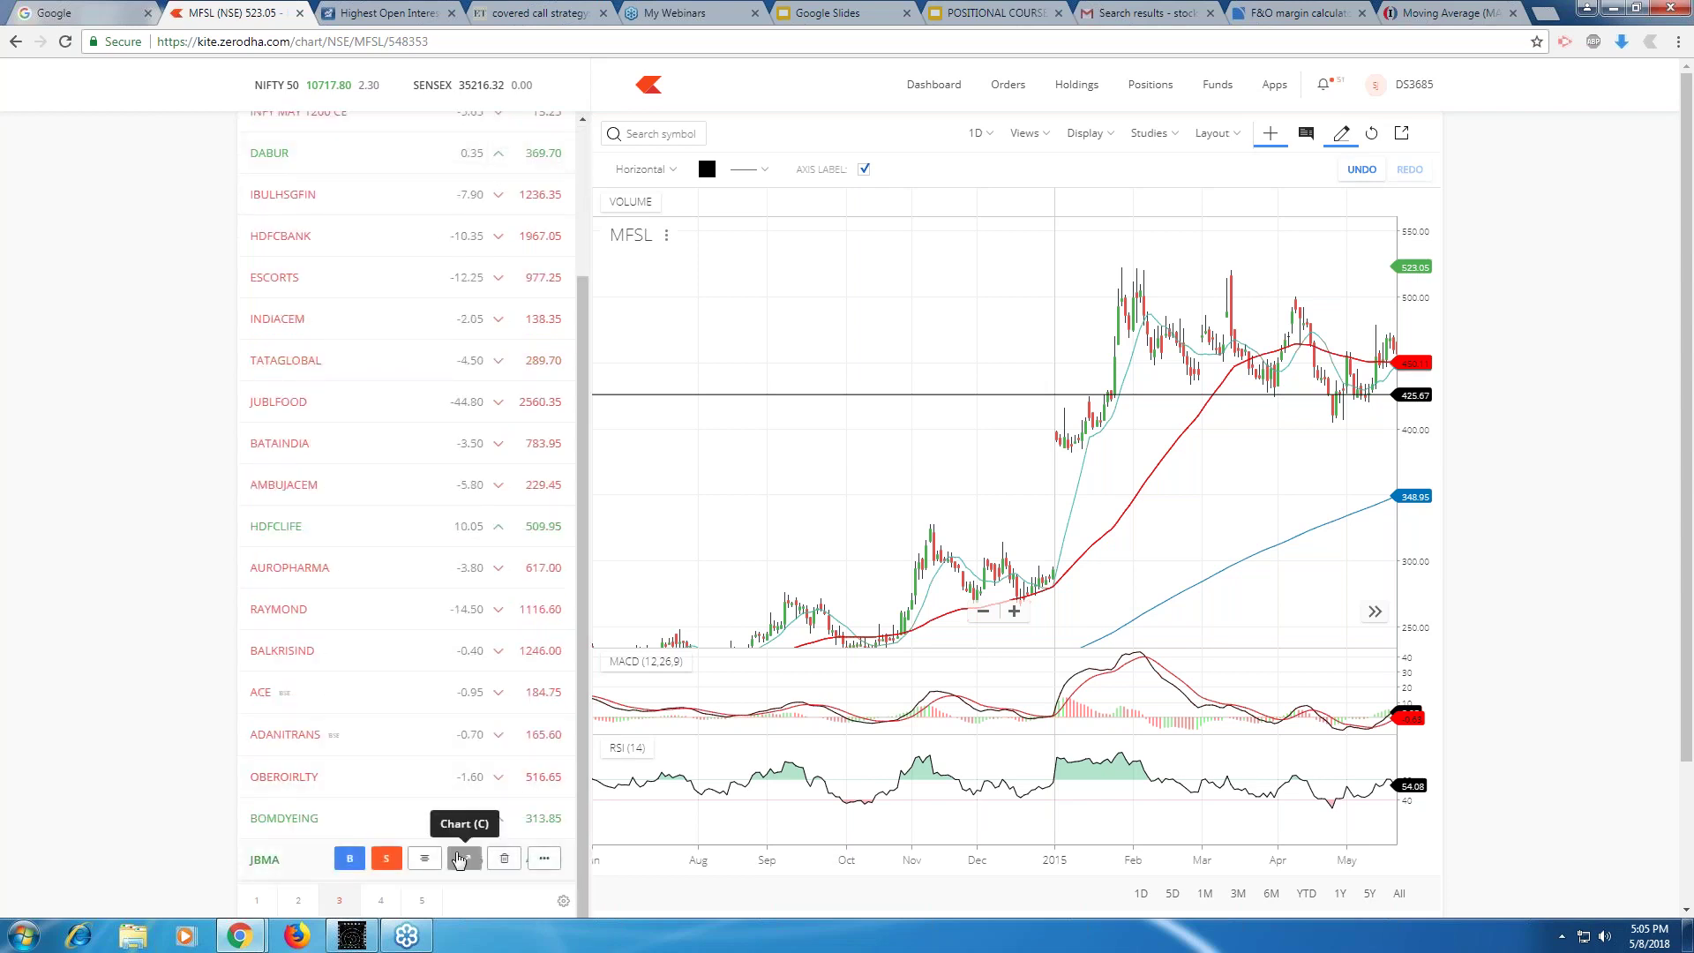
left_click(462, 860)
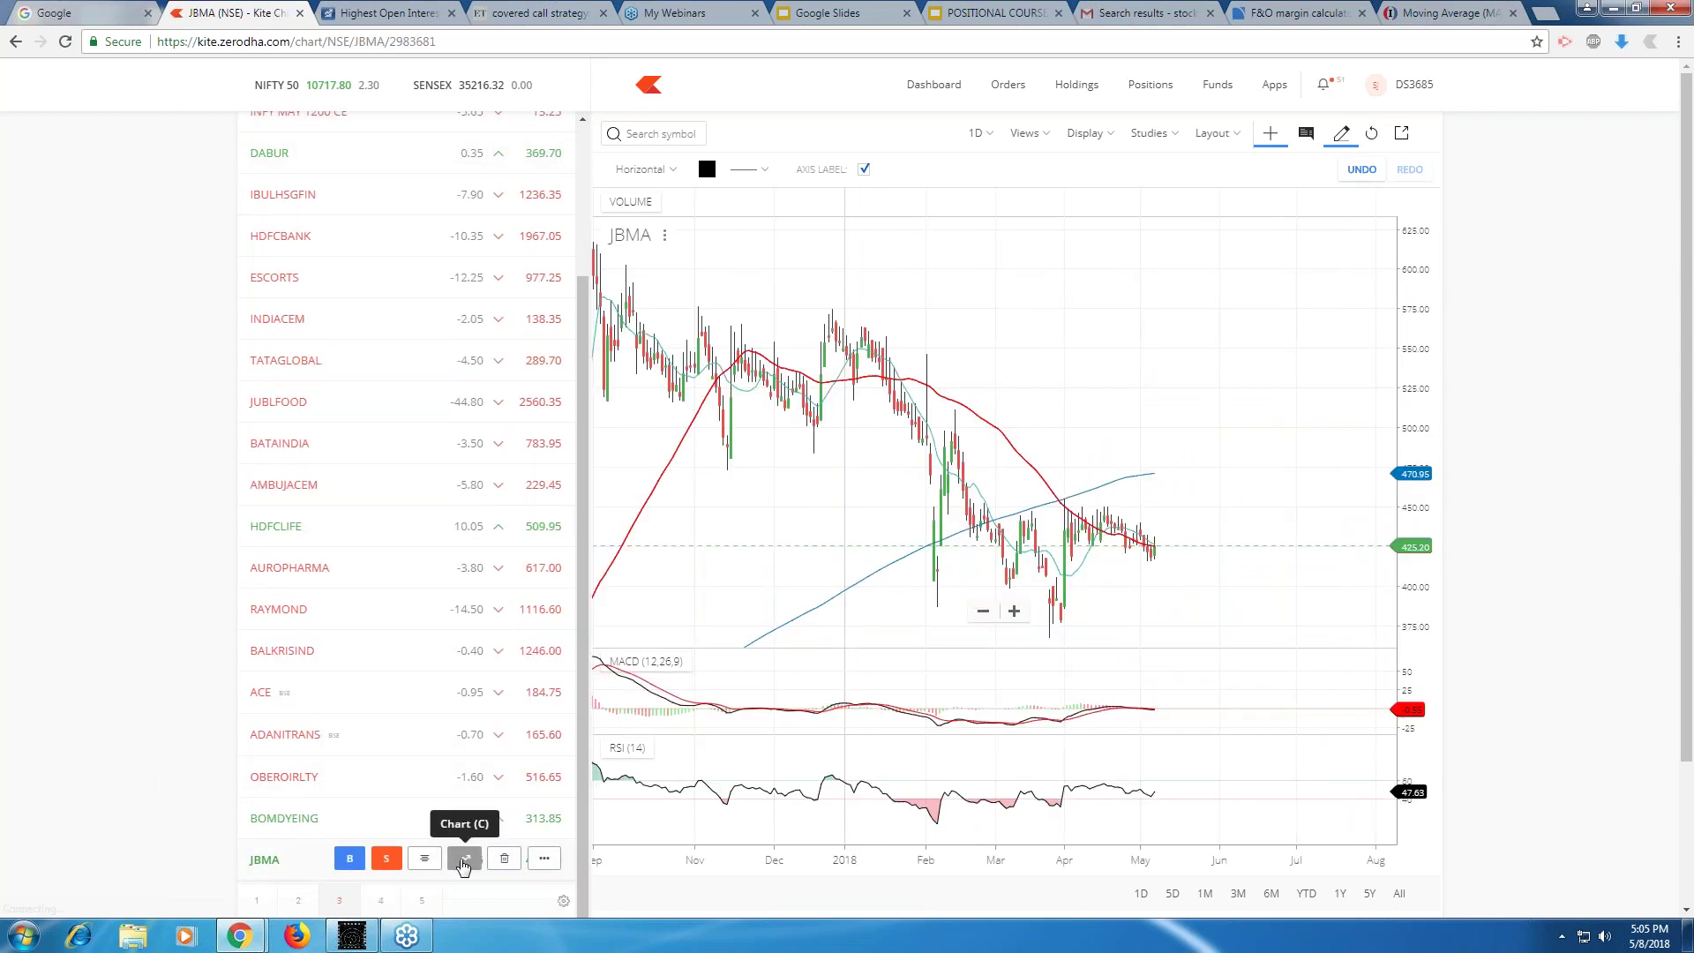
Examine JBMA's July to September 2017 rally against its 10, 50 and 200-period moving averages.
left_click_drag(767, 536, 1097, 416)
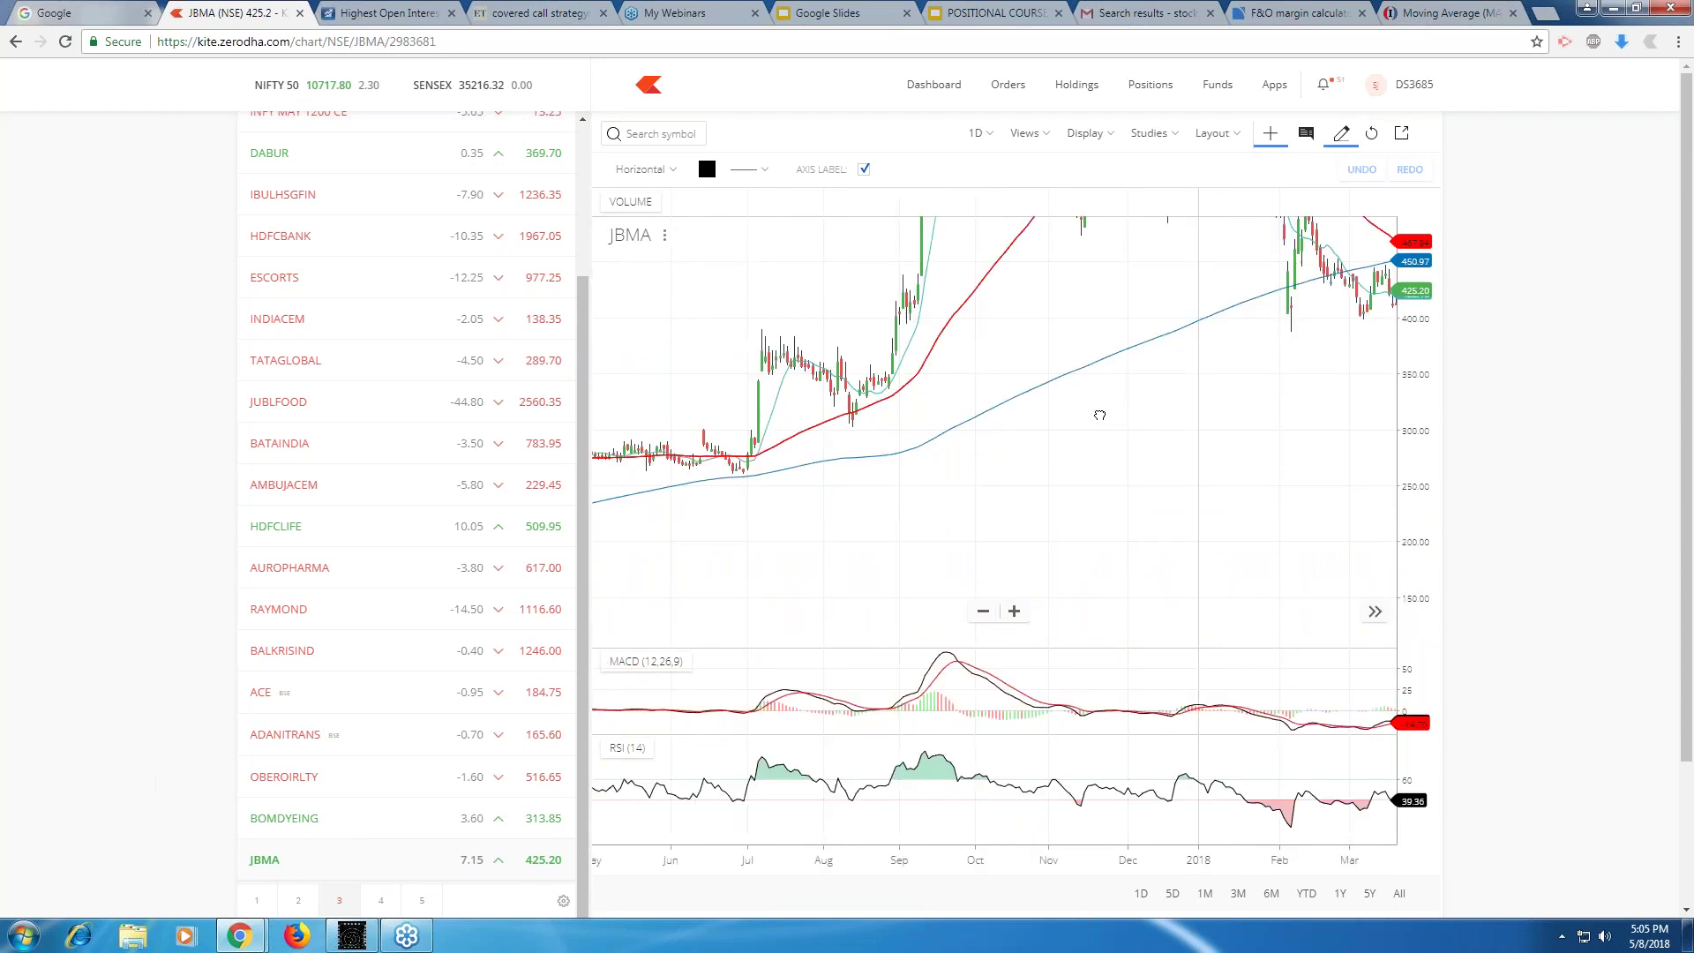
scroll(794, 404, "up", 2)
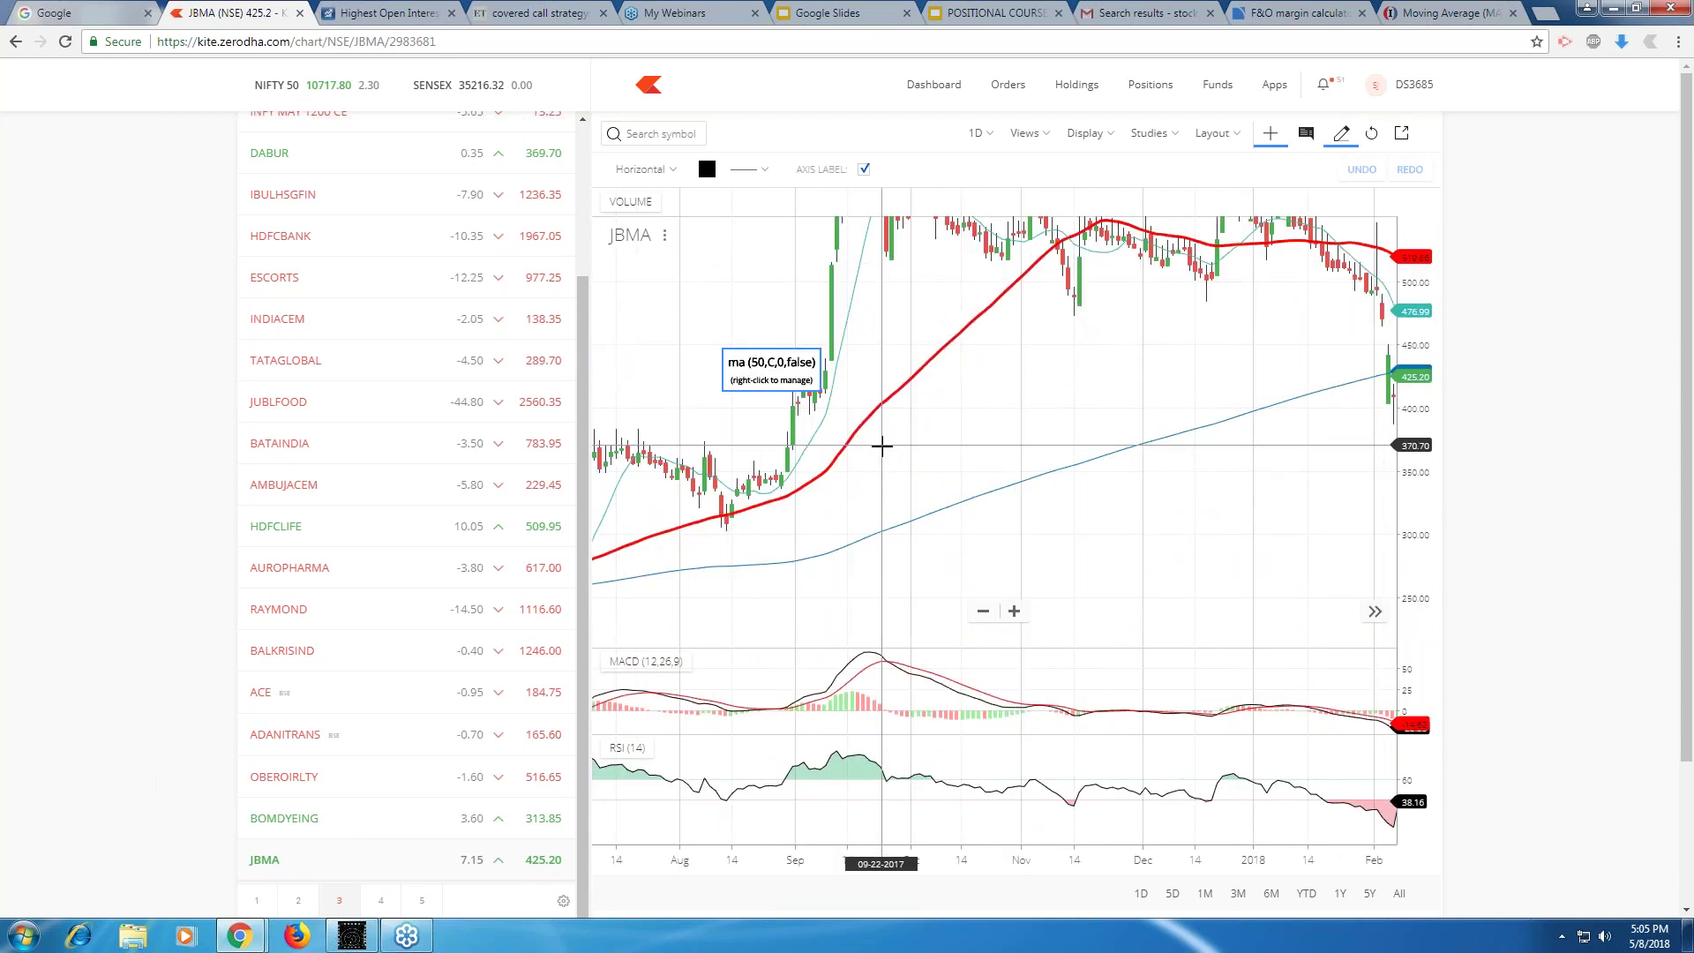
scroll(881, 446, "up", 2)
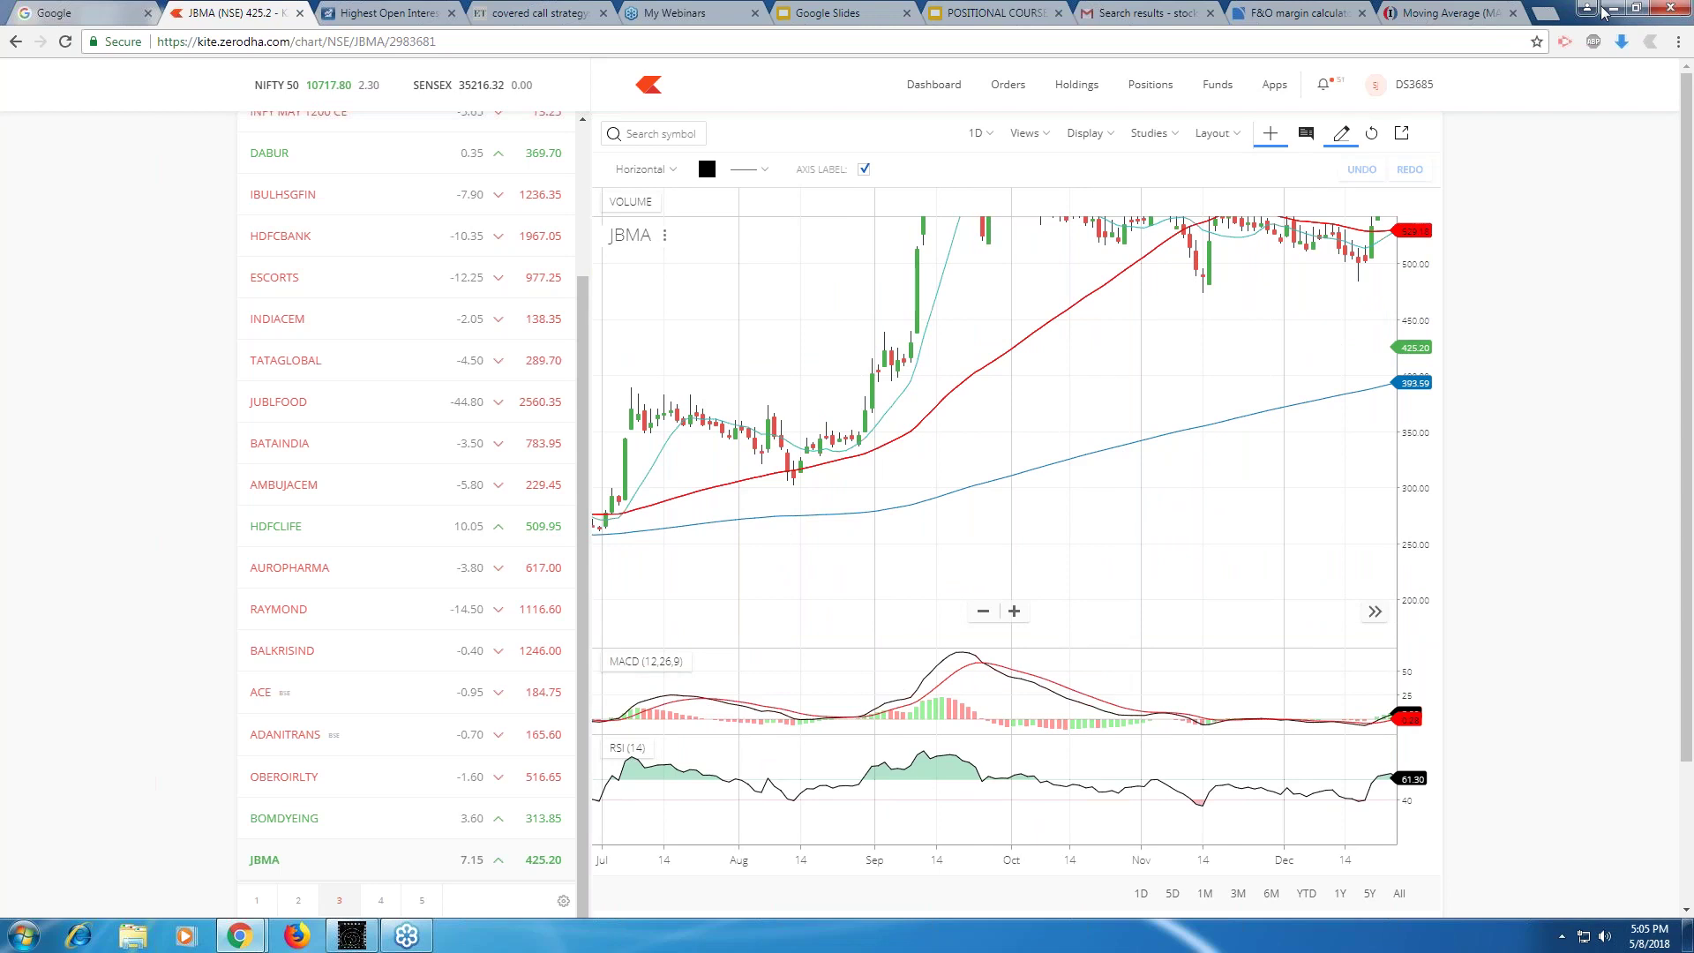
left_click_drag(963, 367, 907, 586)
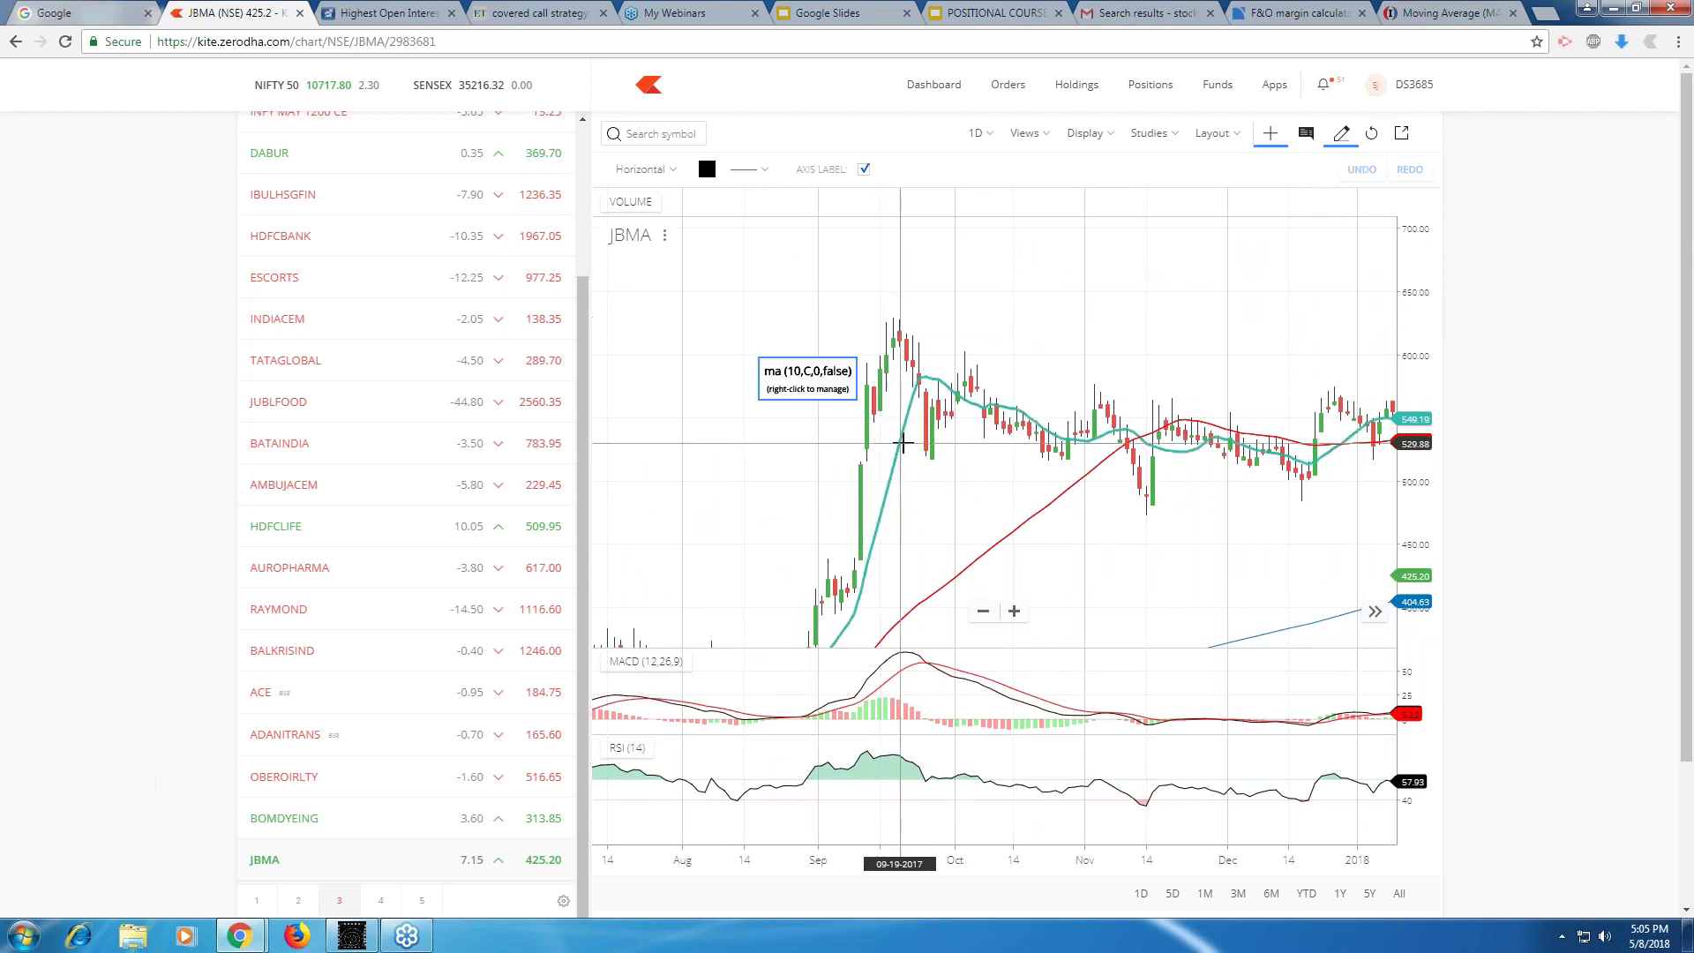
Follow JBMA's decline to May 2018 and compare its latest prices with the 50 and 200-period averages.
scroll(902, 443, "down", 5)
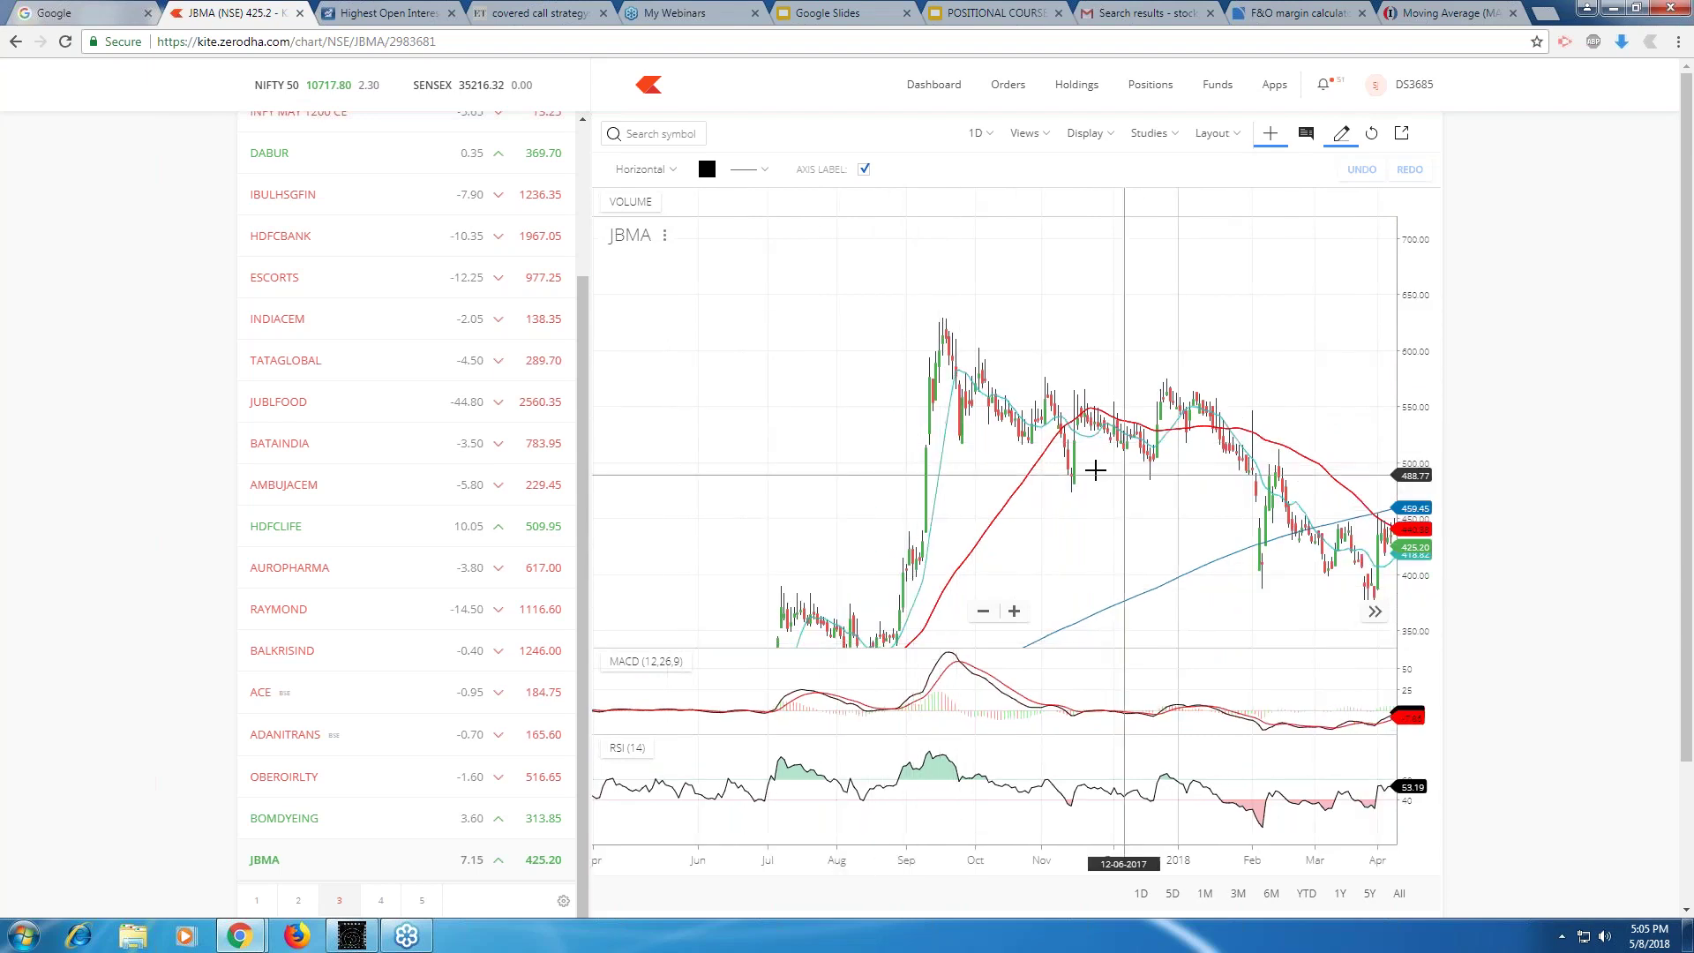
scroll(1095, 470, "up", 5)
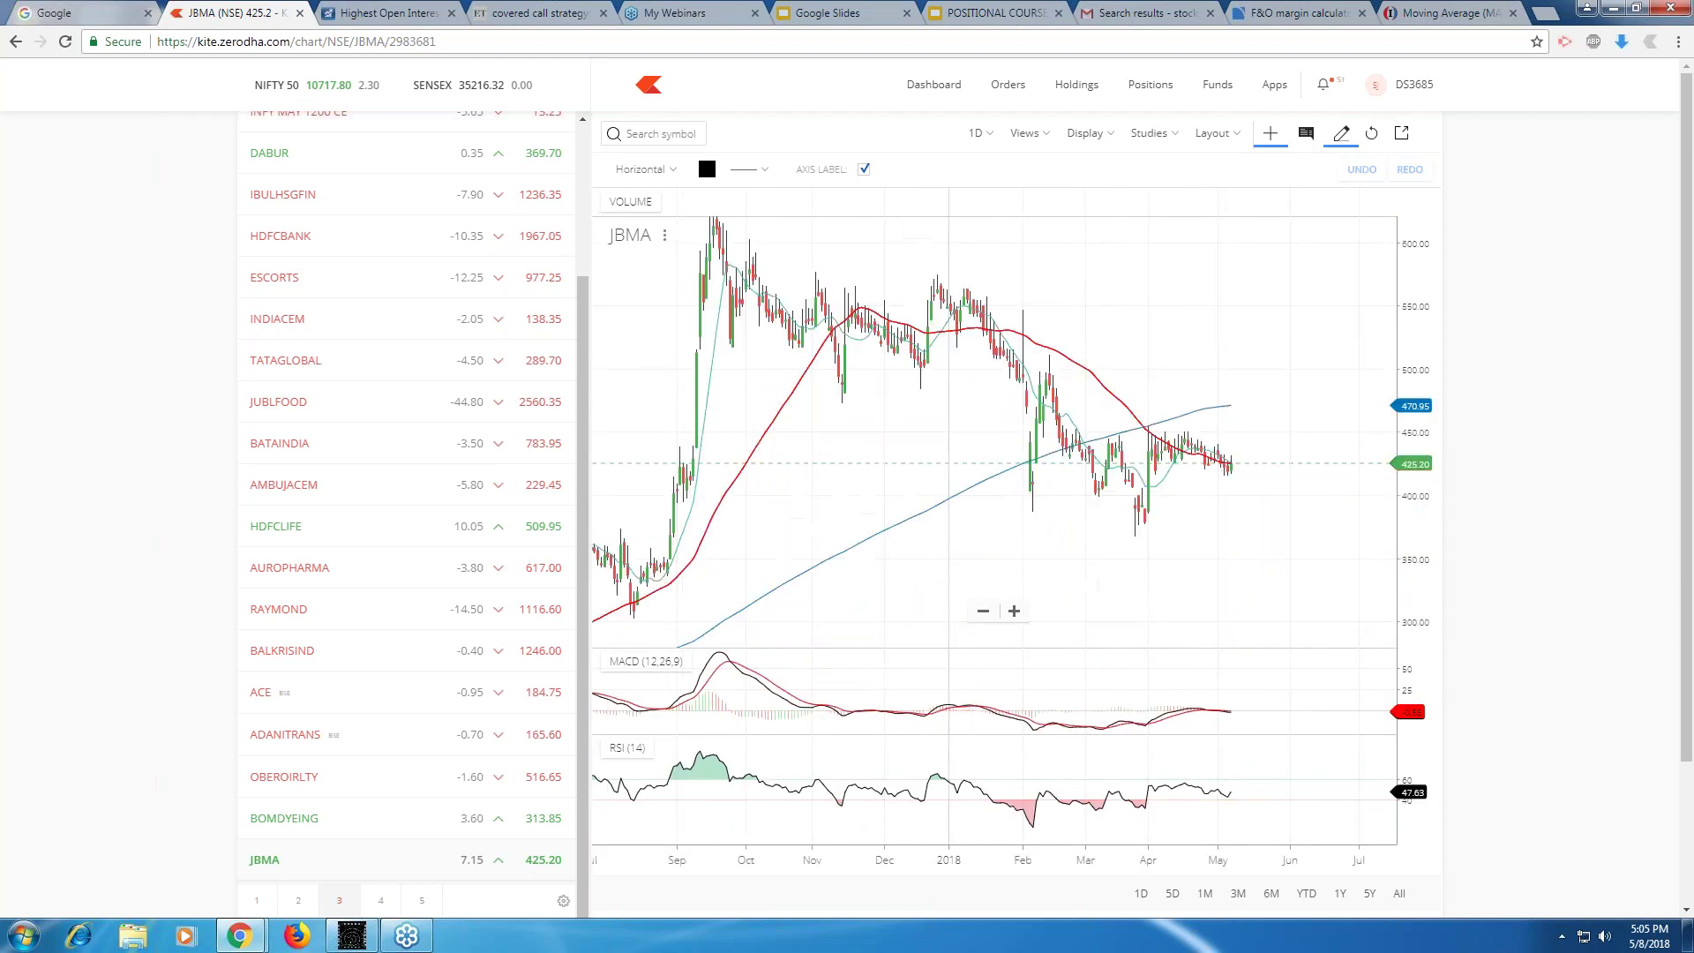
scroll(991, 502, "up", 1)
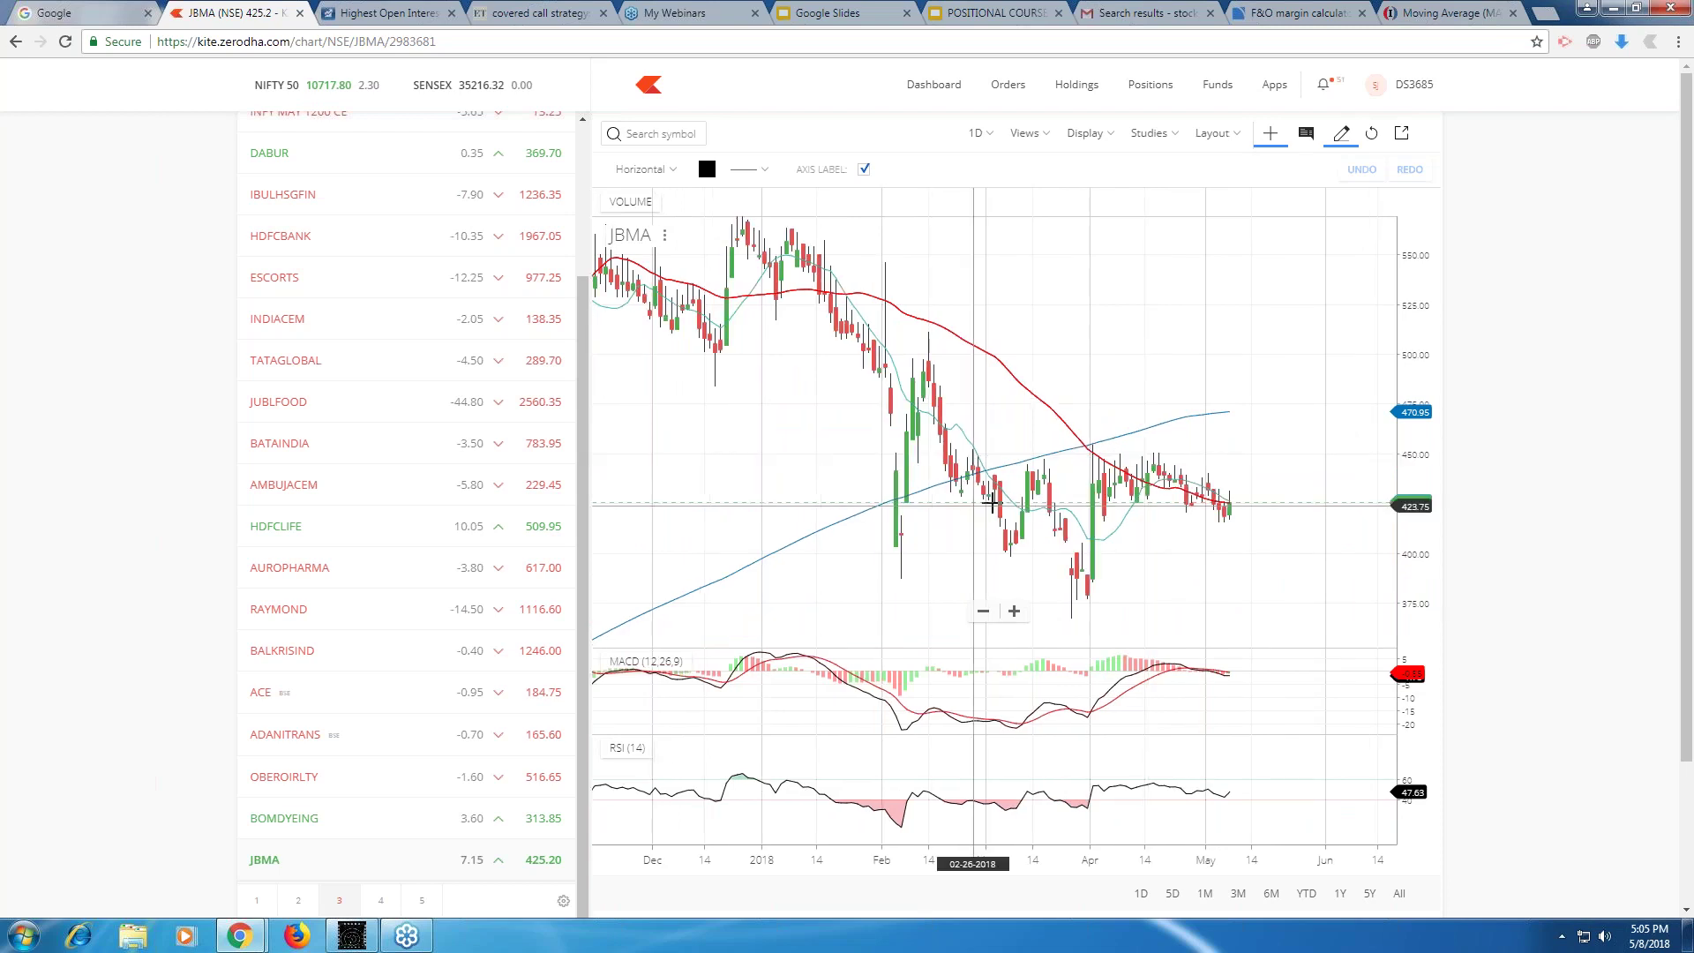
scroll(990, 501, "down", 3)
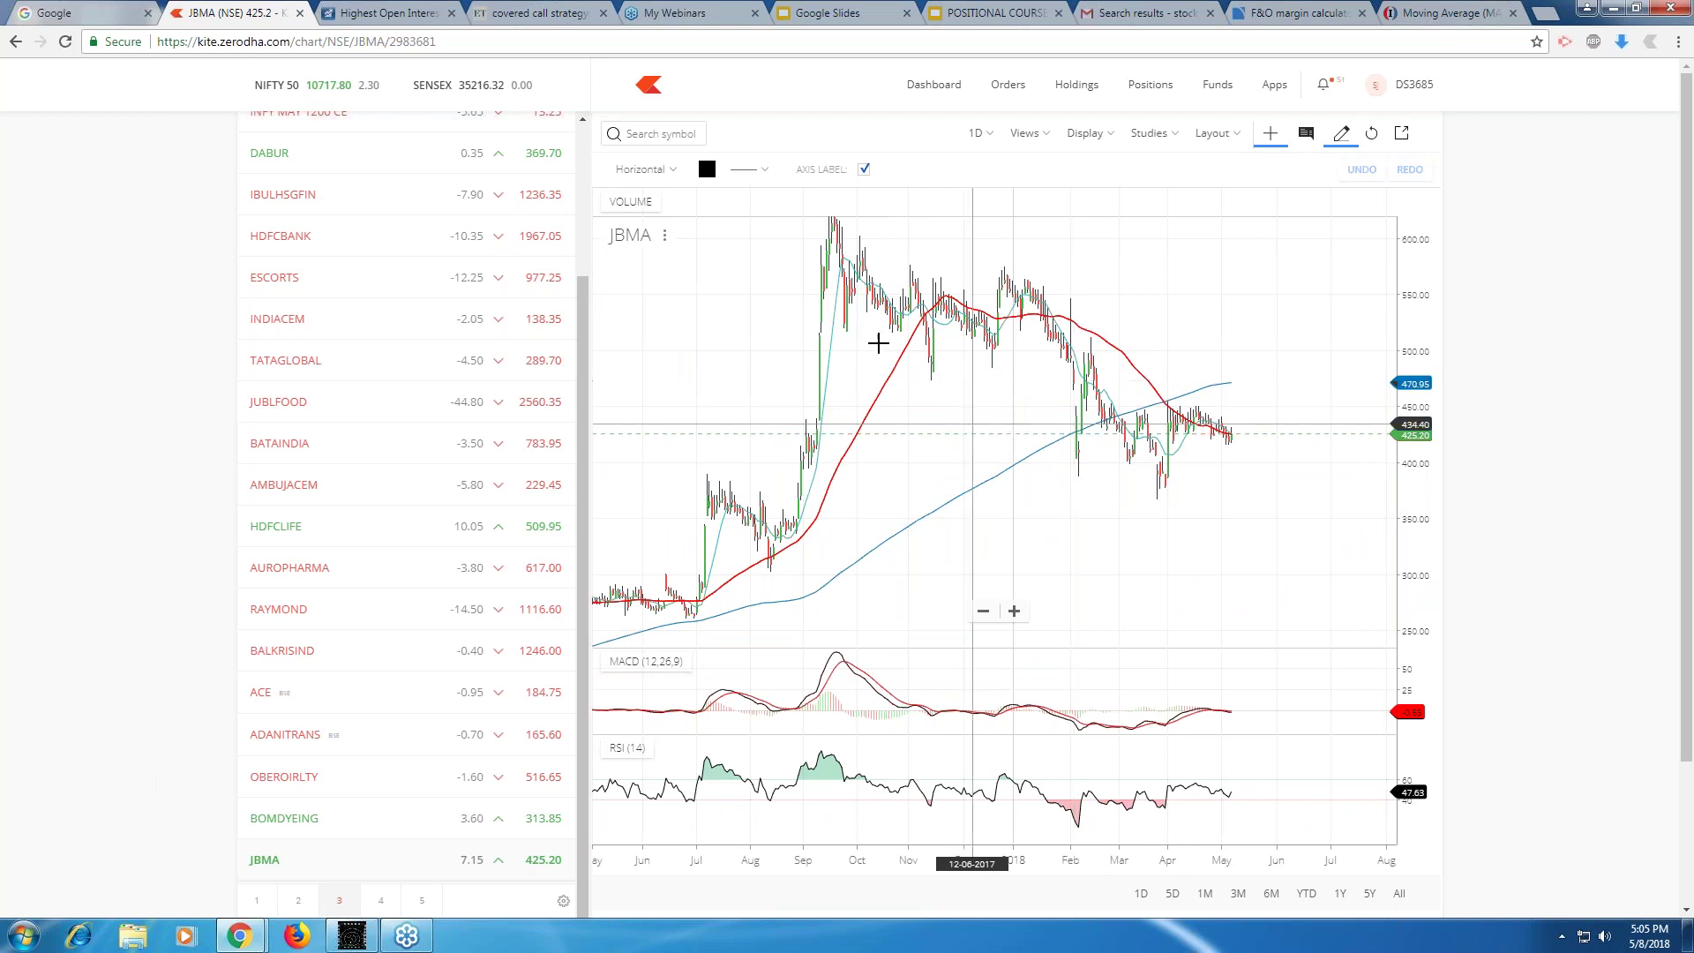
Examine JBMA's August 2017 pullback to the 50-period average and the rise that follows in September.
left_click_drag(794, 442, 1002, 442)
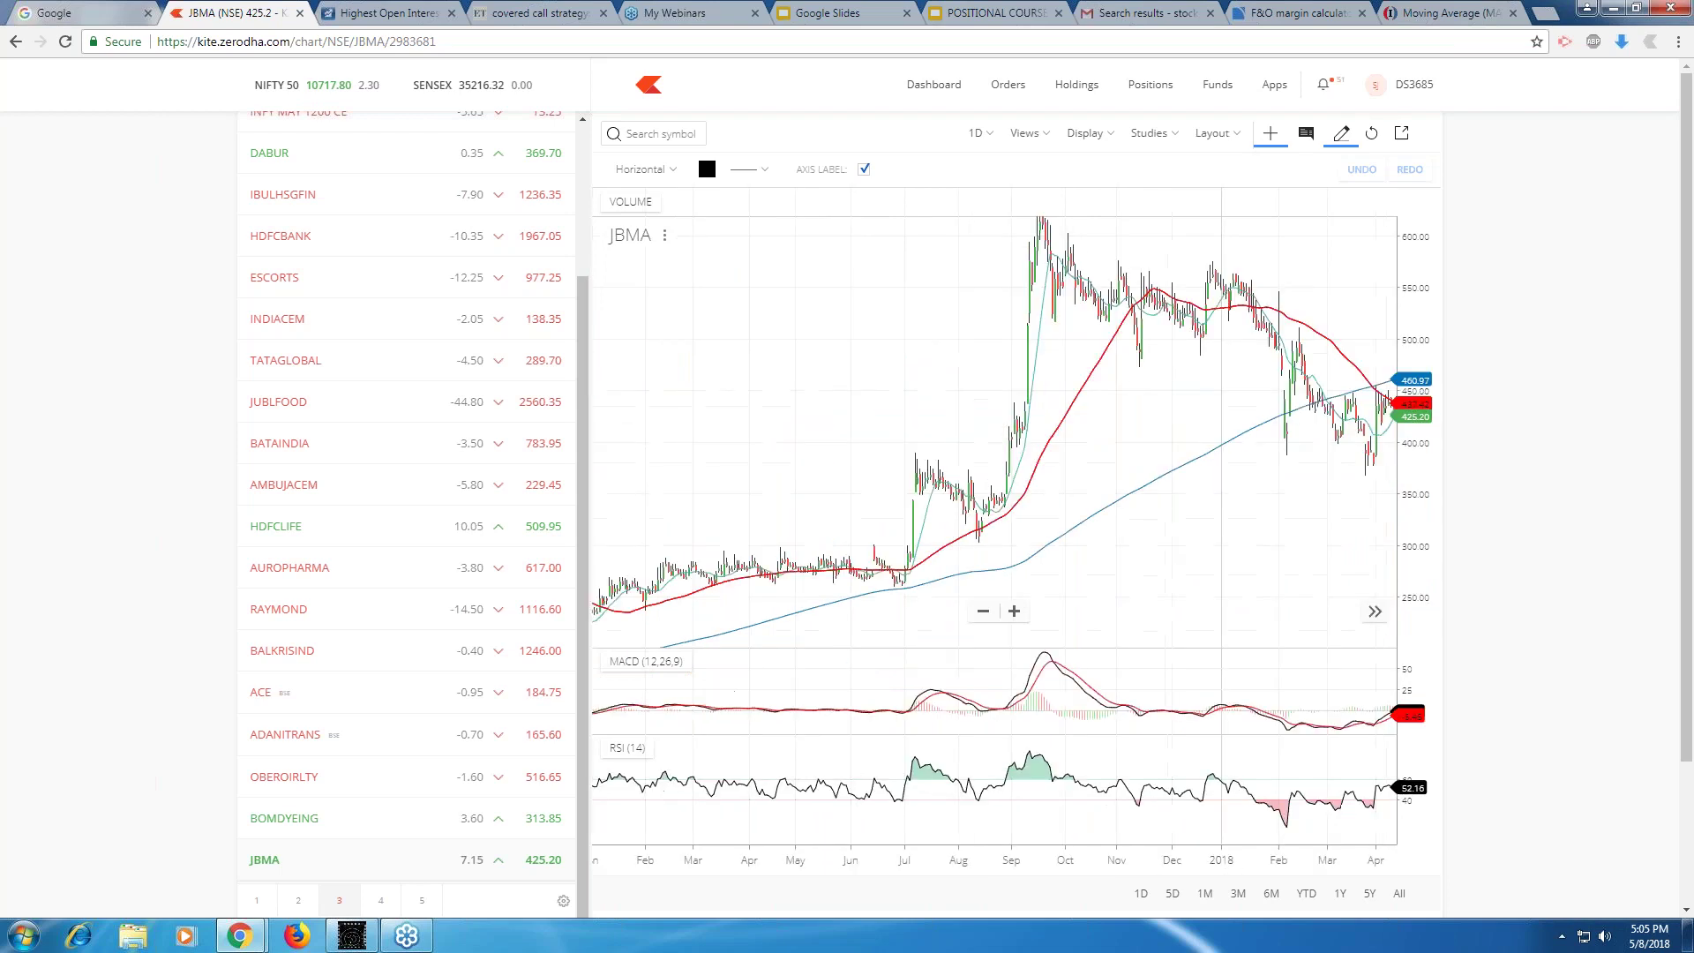
scroll(1047, 524, "up", 3)
scroll(1047, 524, "up", 3)
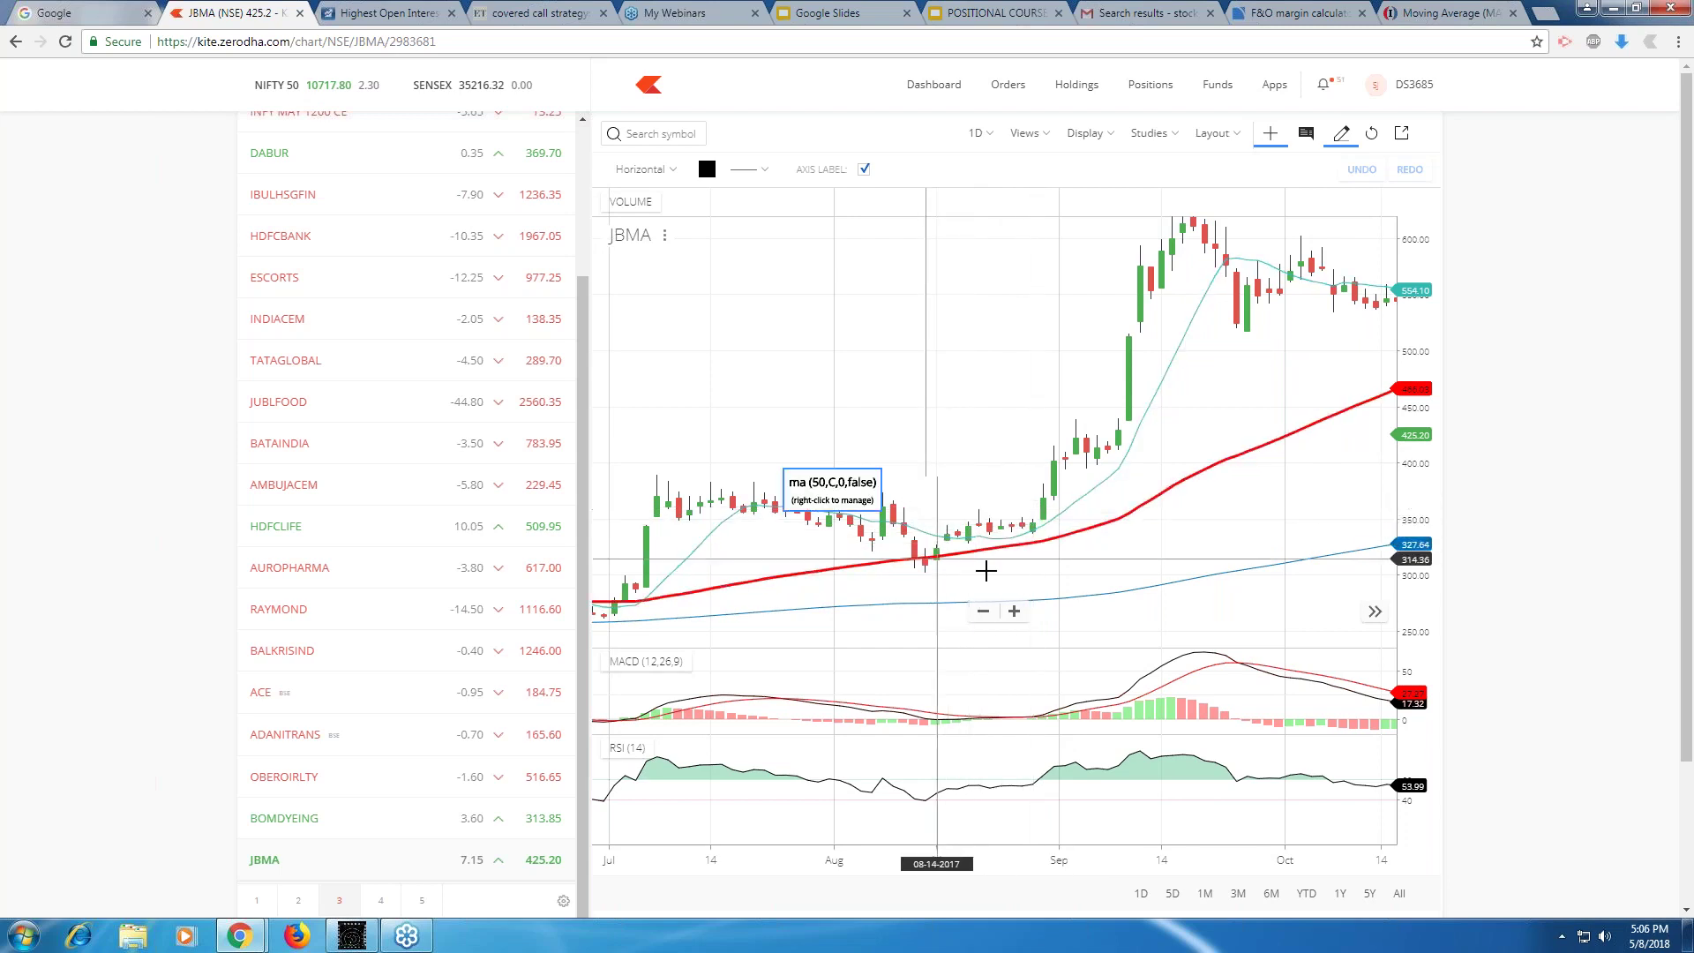
scroll(995, 568, "up", 2)
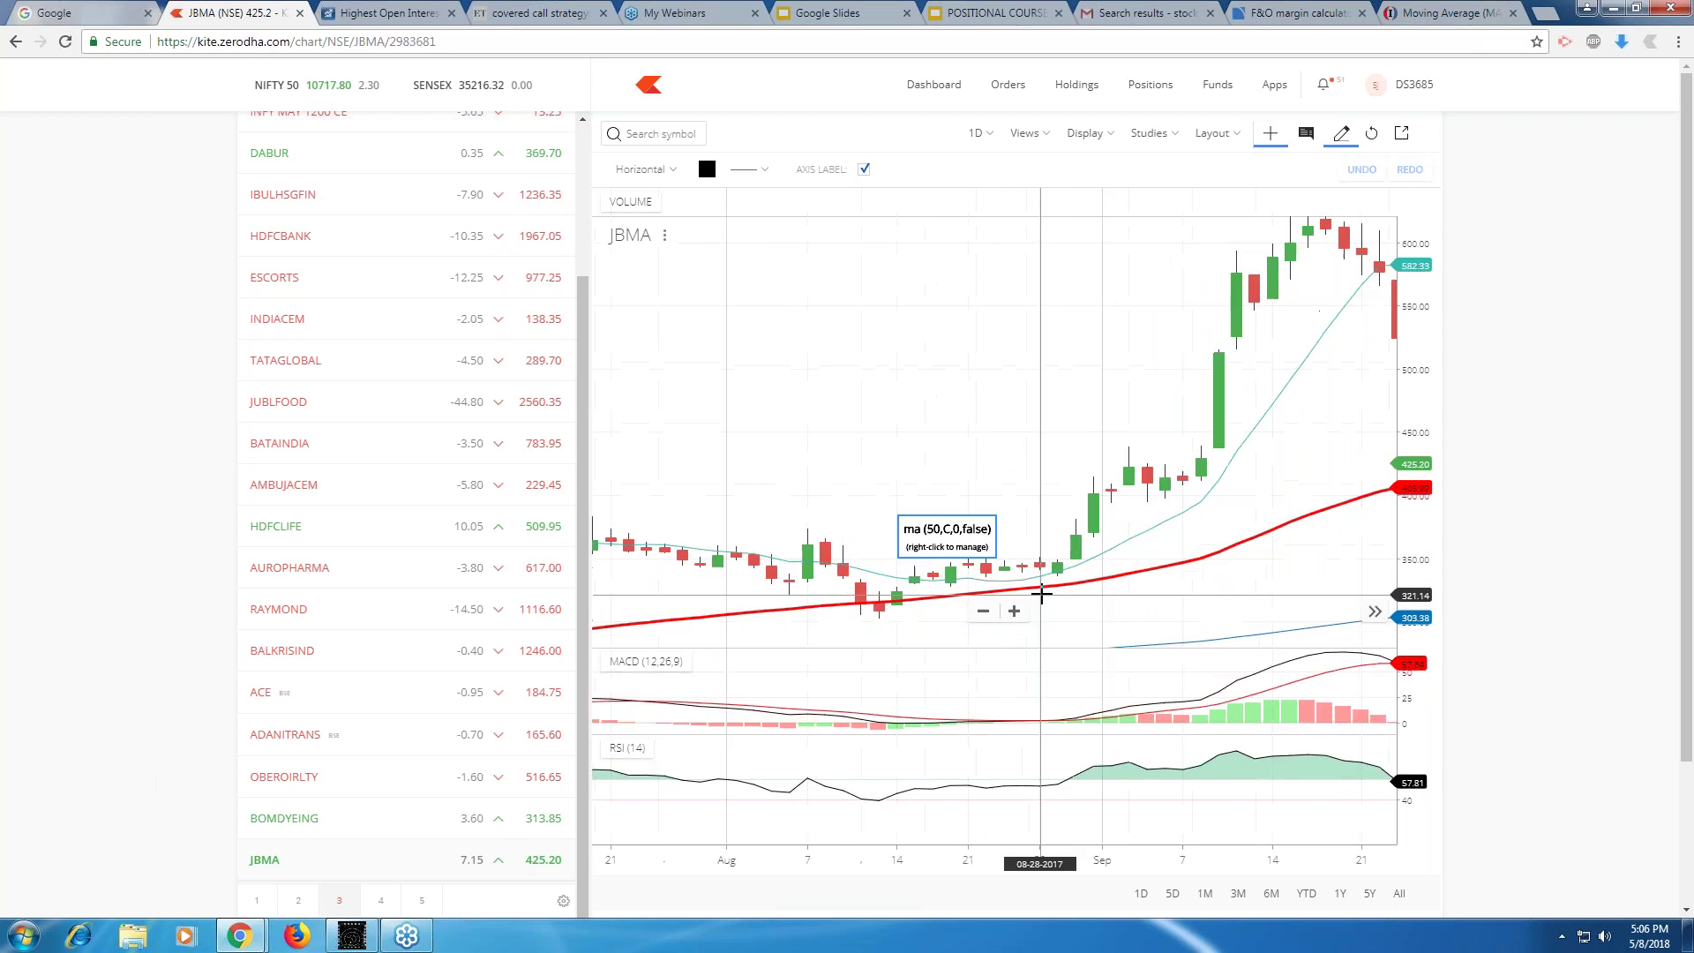
scroll(1041, 596, "down", 3)
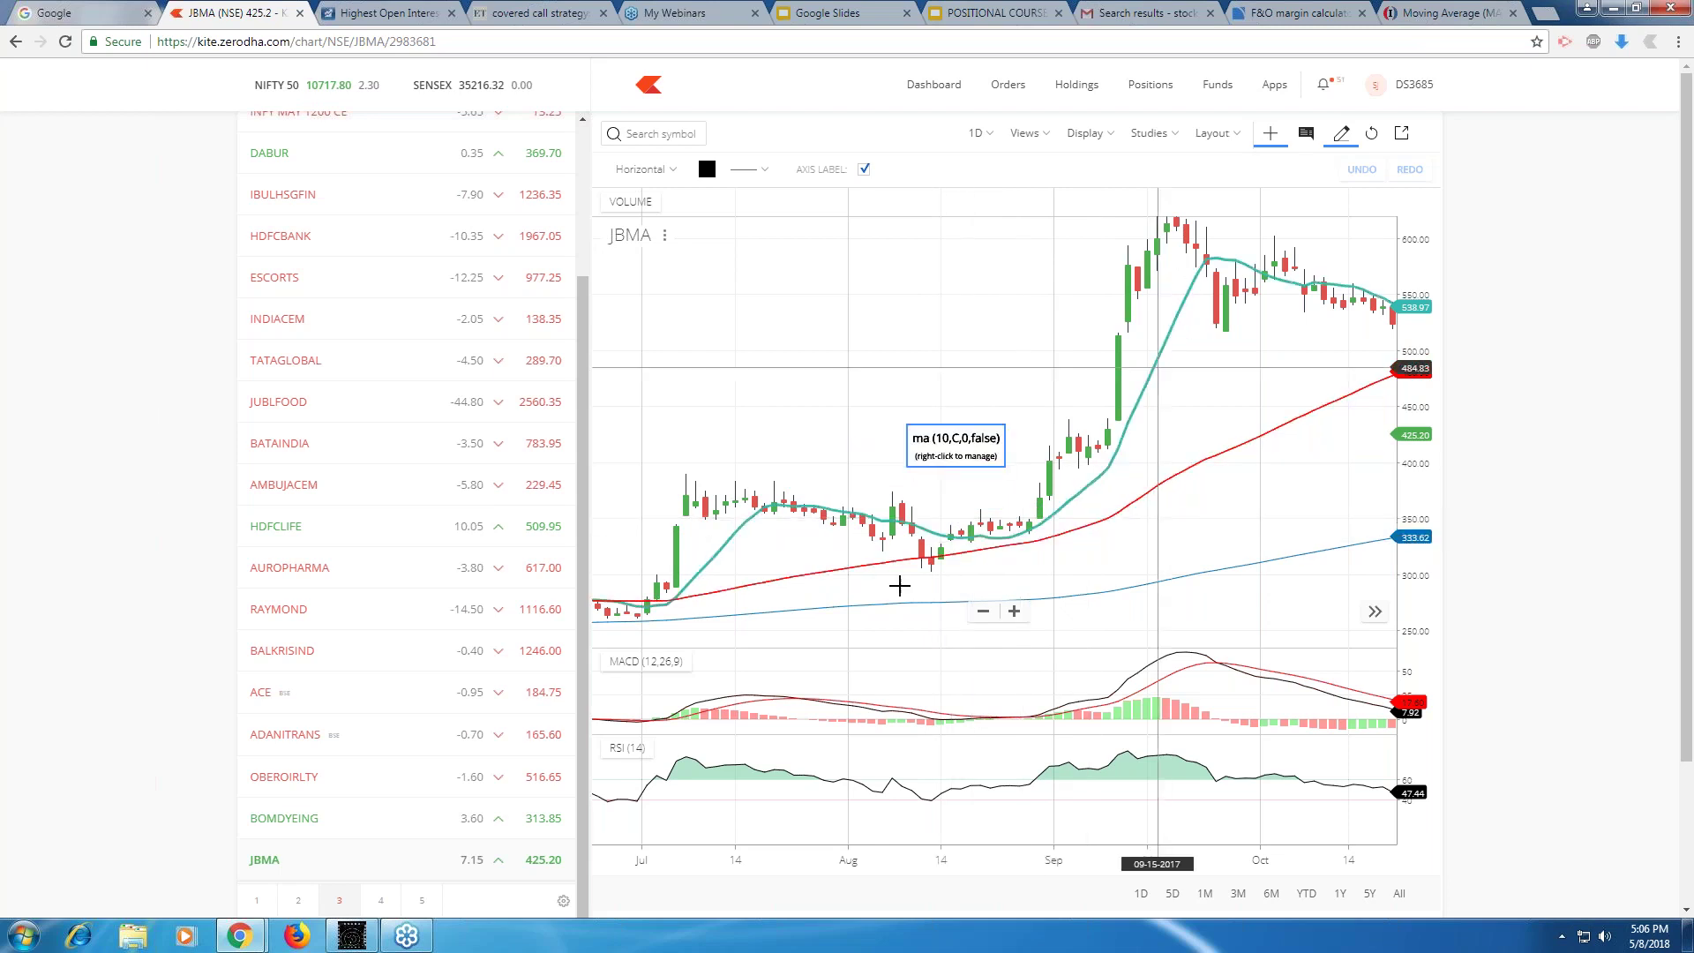
Open the PFIZER chart from watchlist 2 and examine its moving averages from 2016 to the May 2018 rise.
left_click(298, 902)
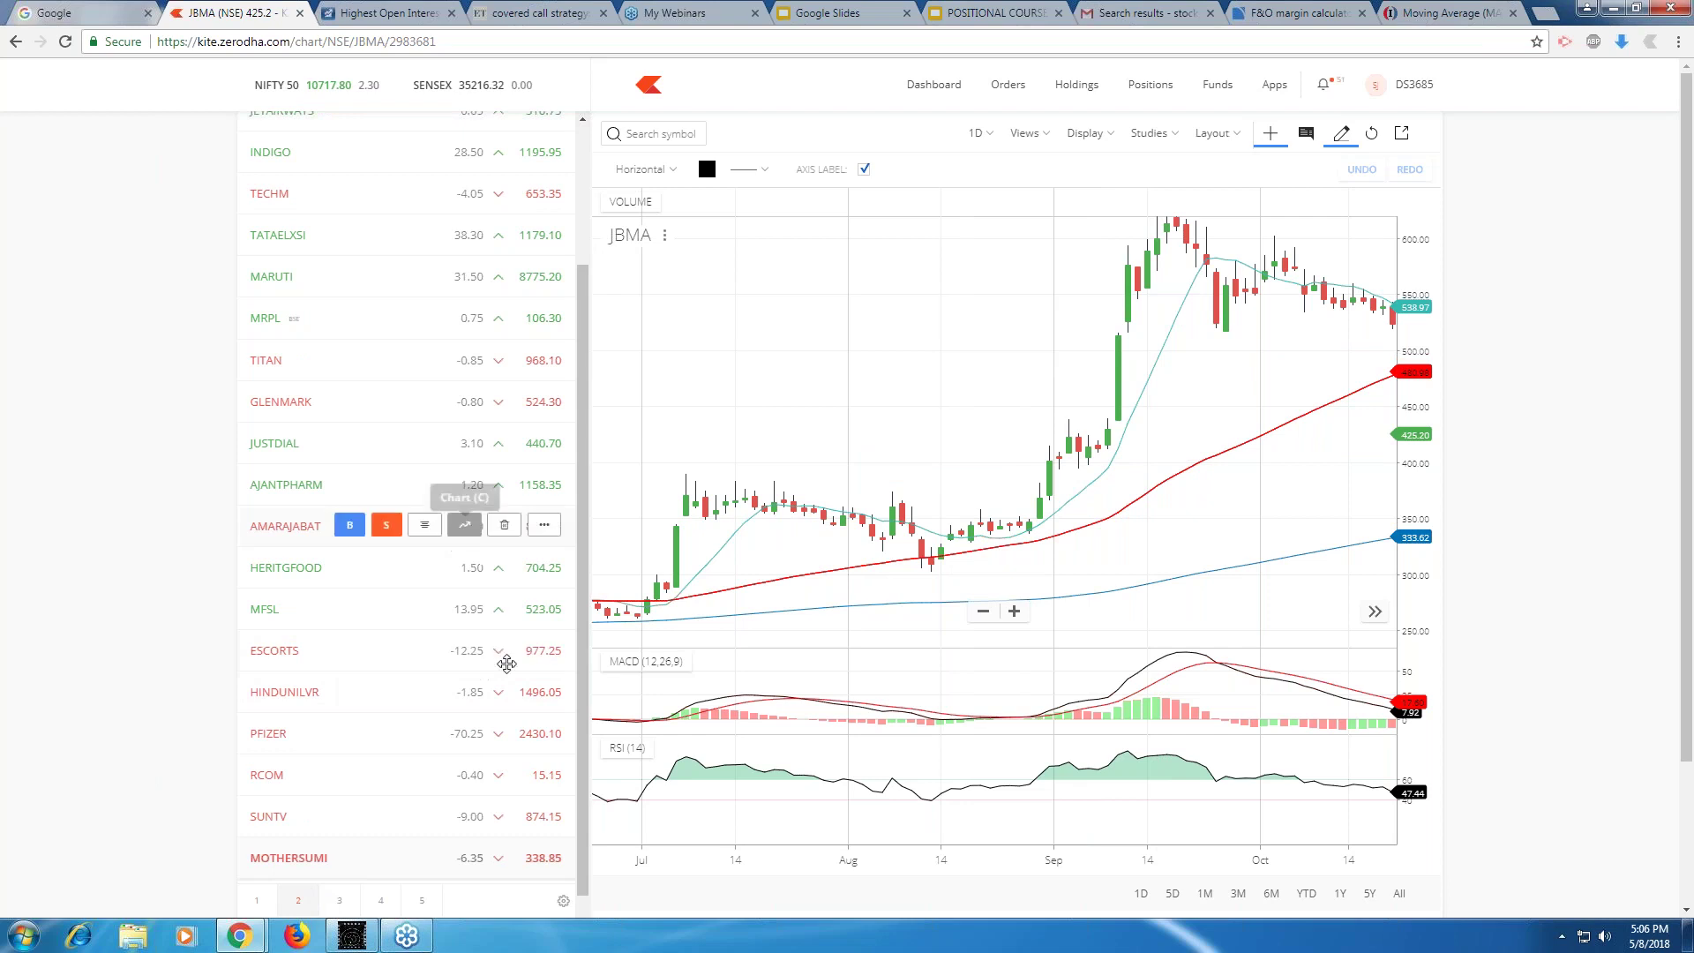
left_click(465, 740)
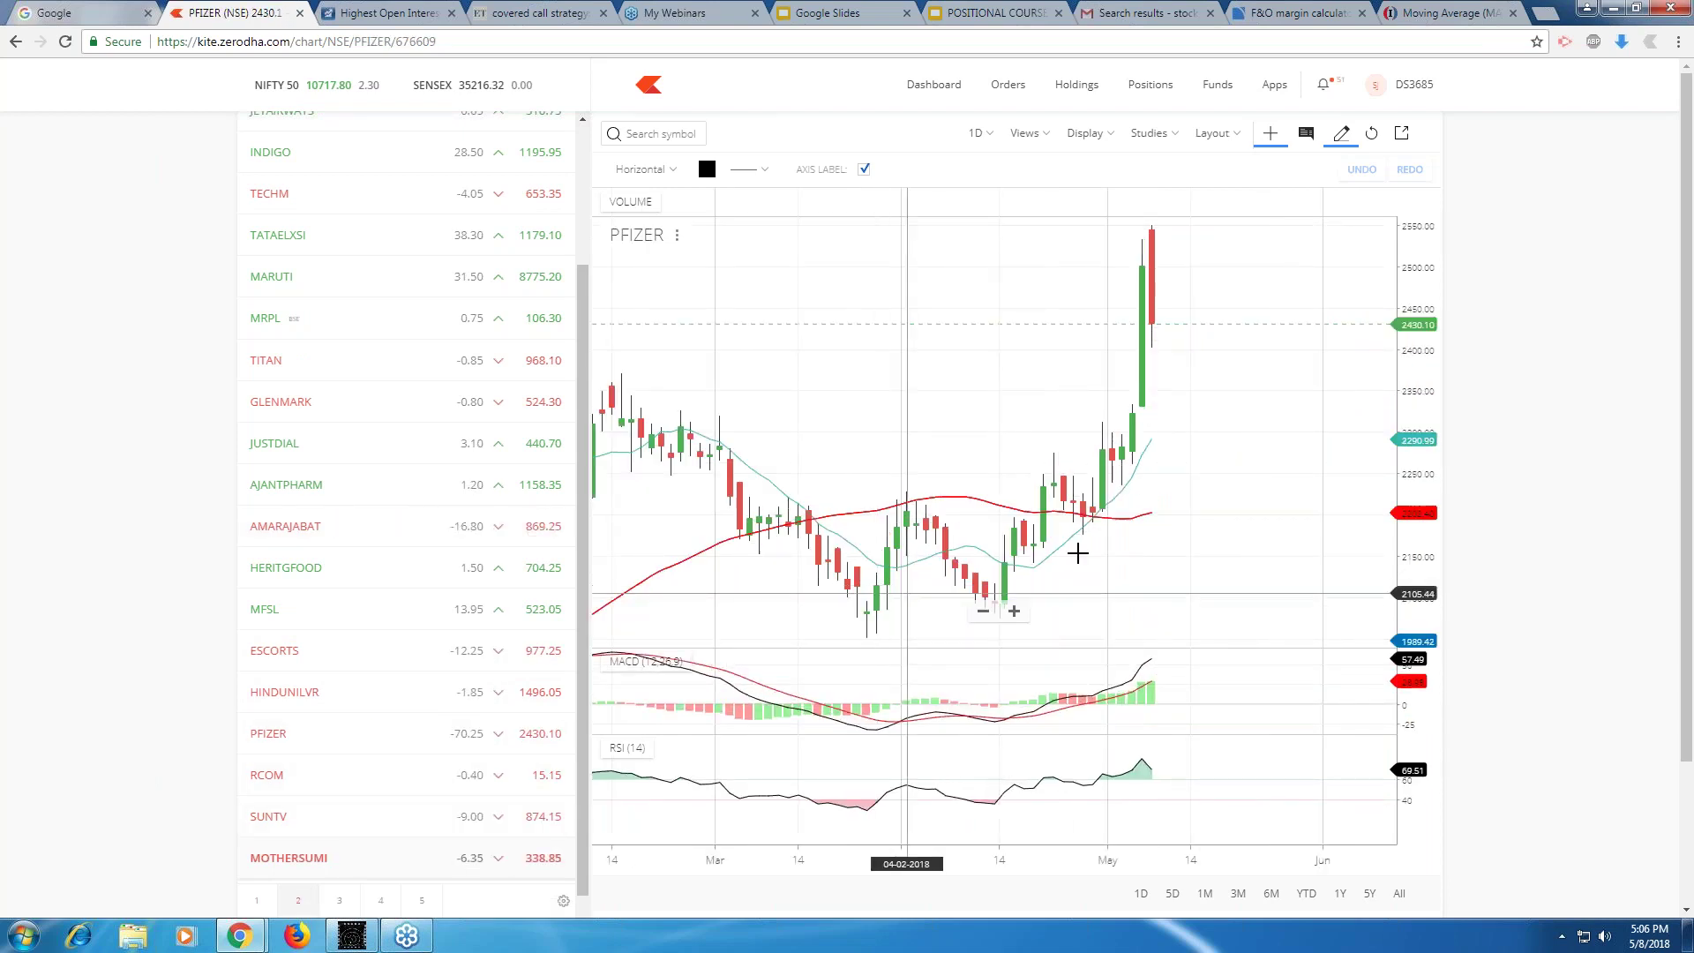
scroll(1092, 505, "down", 3)
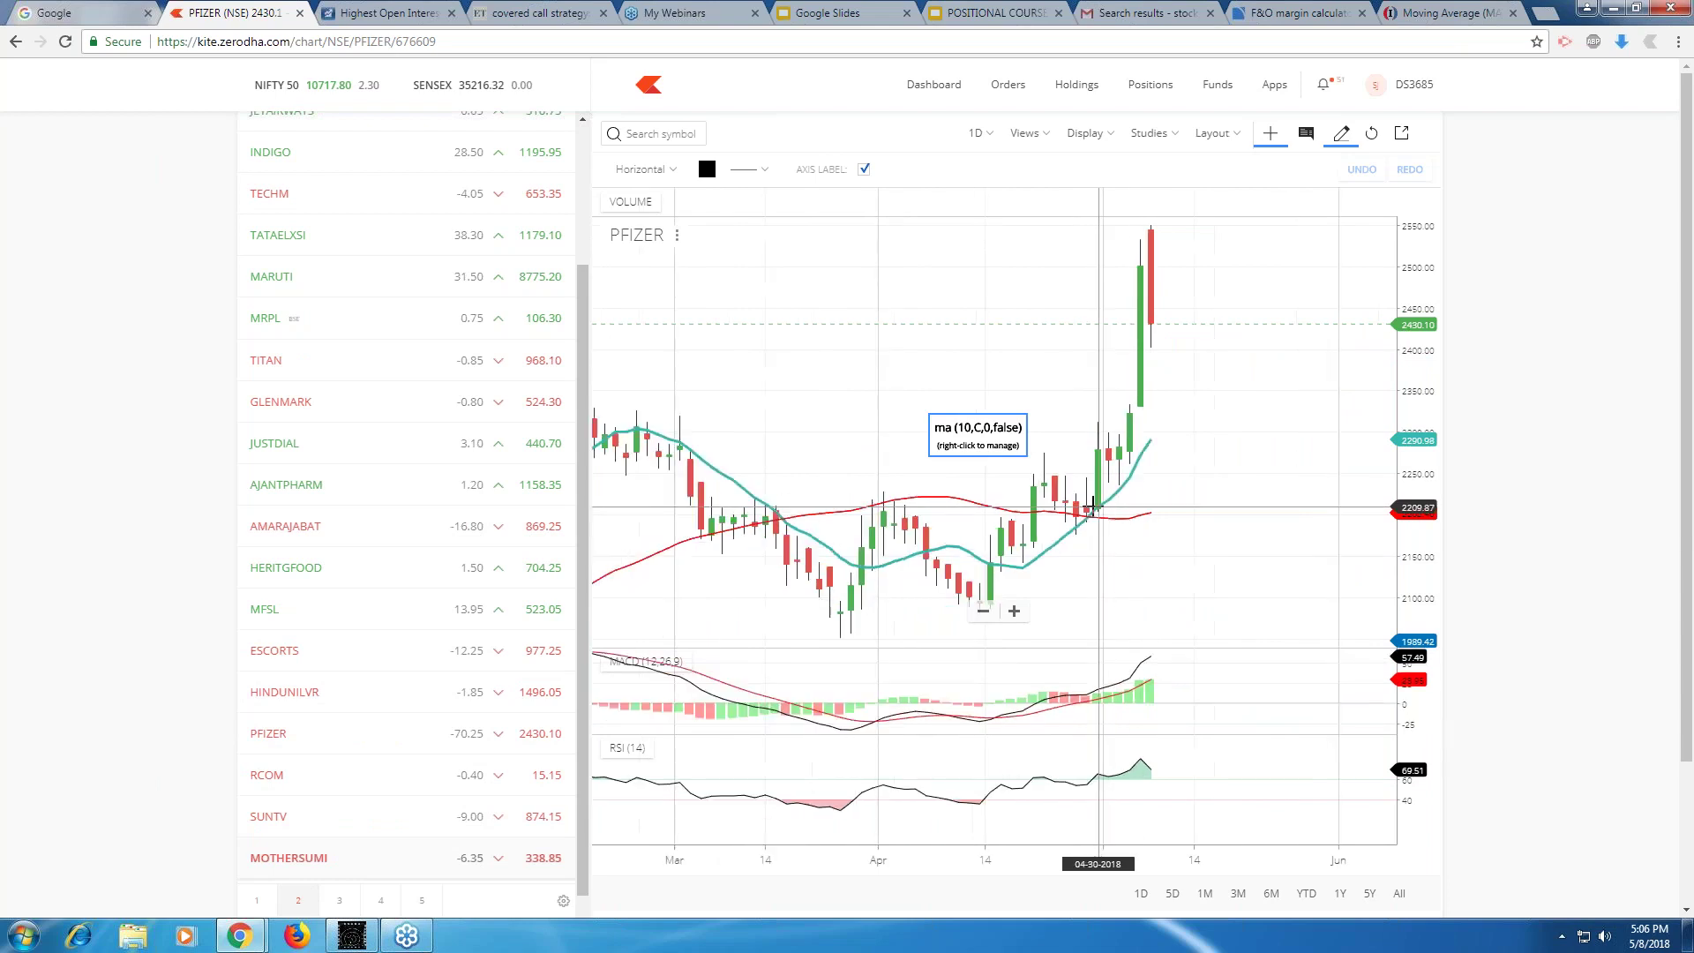
scroll(906, 538, "down", 3)
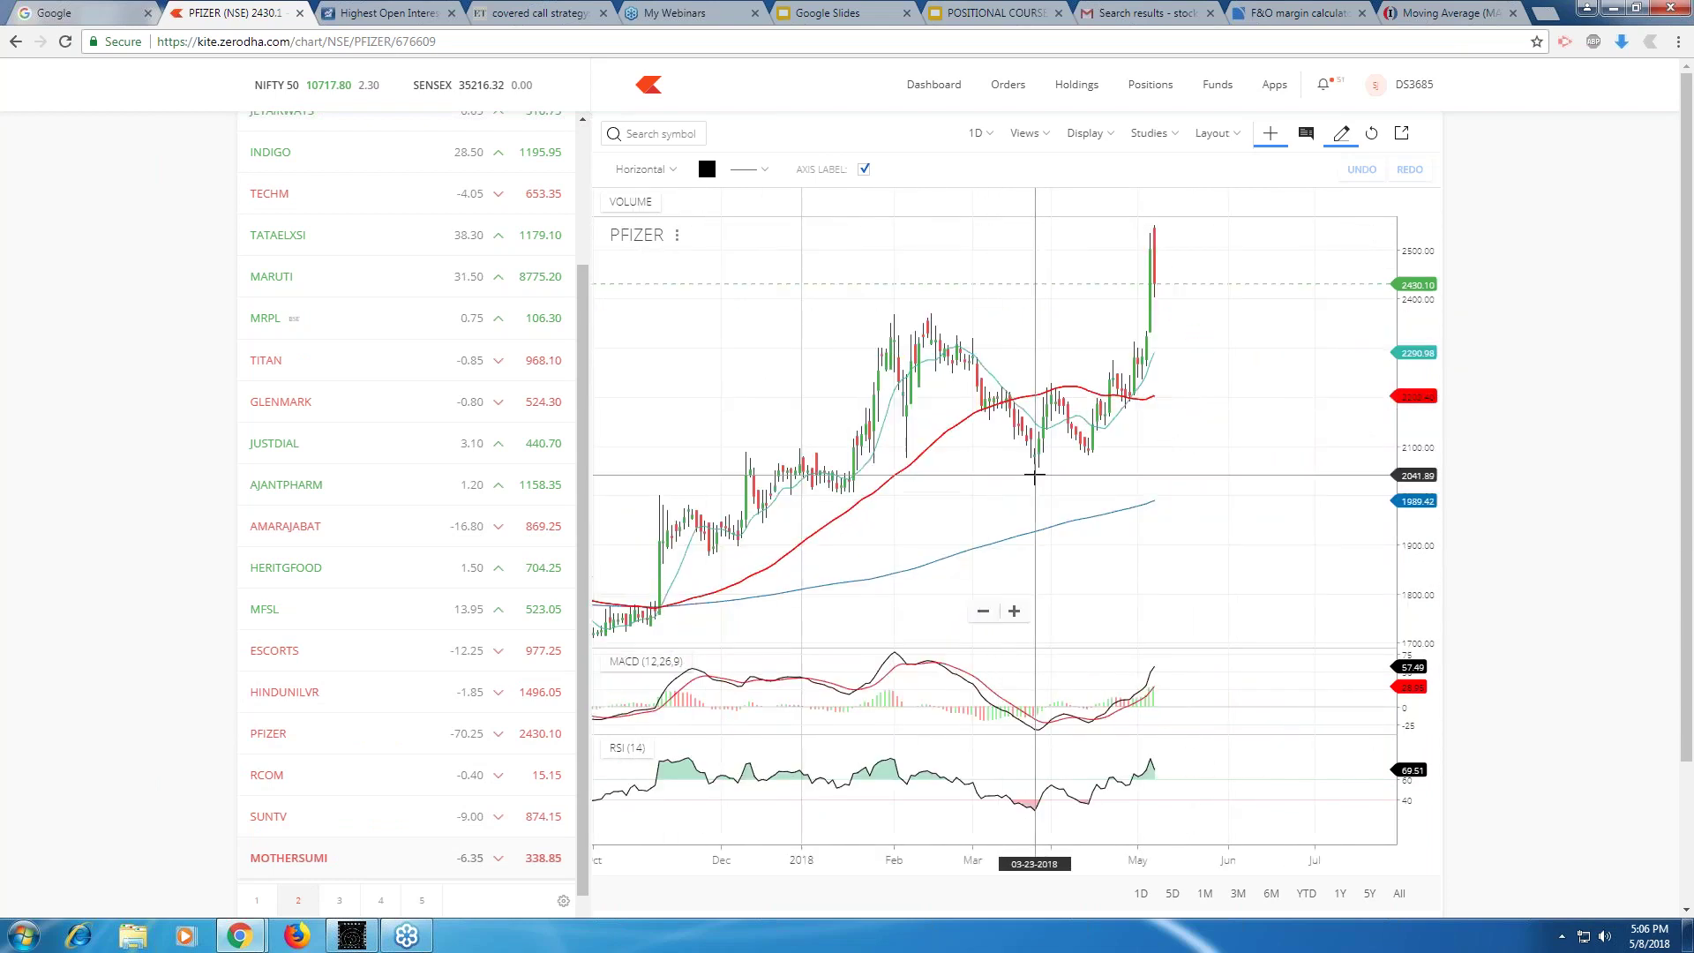
scroll(1033, 476, "down", 2)
scroll(1037, 477, "down", 3)
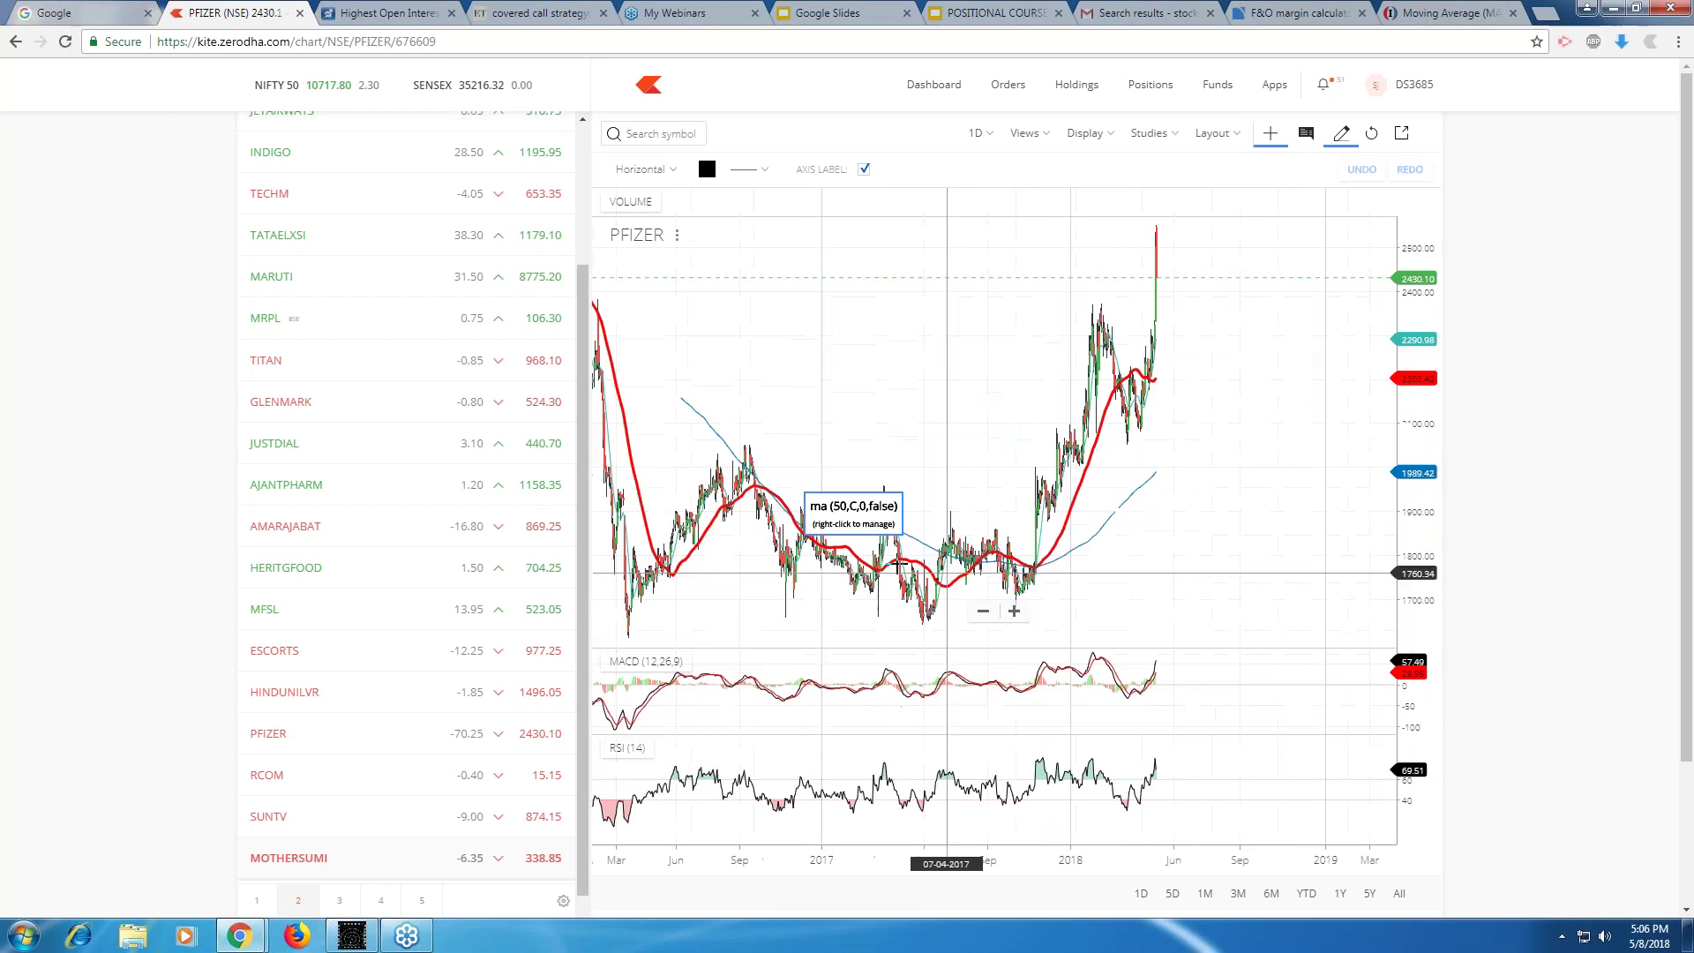
scroll(1132, 521, "up", 5)
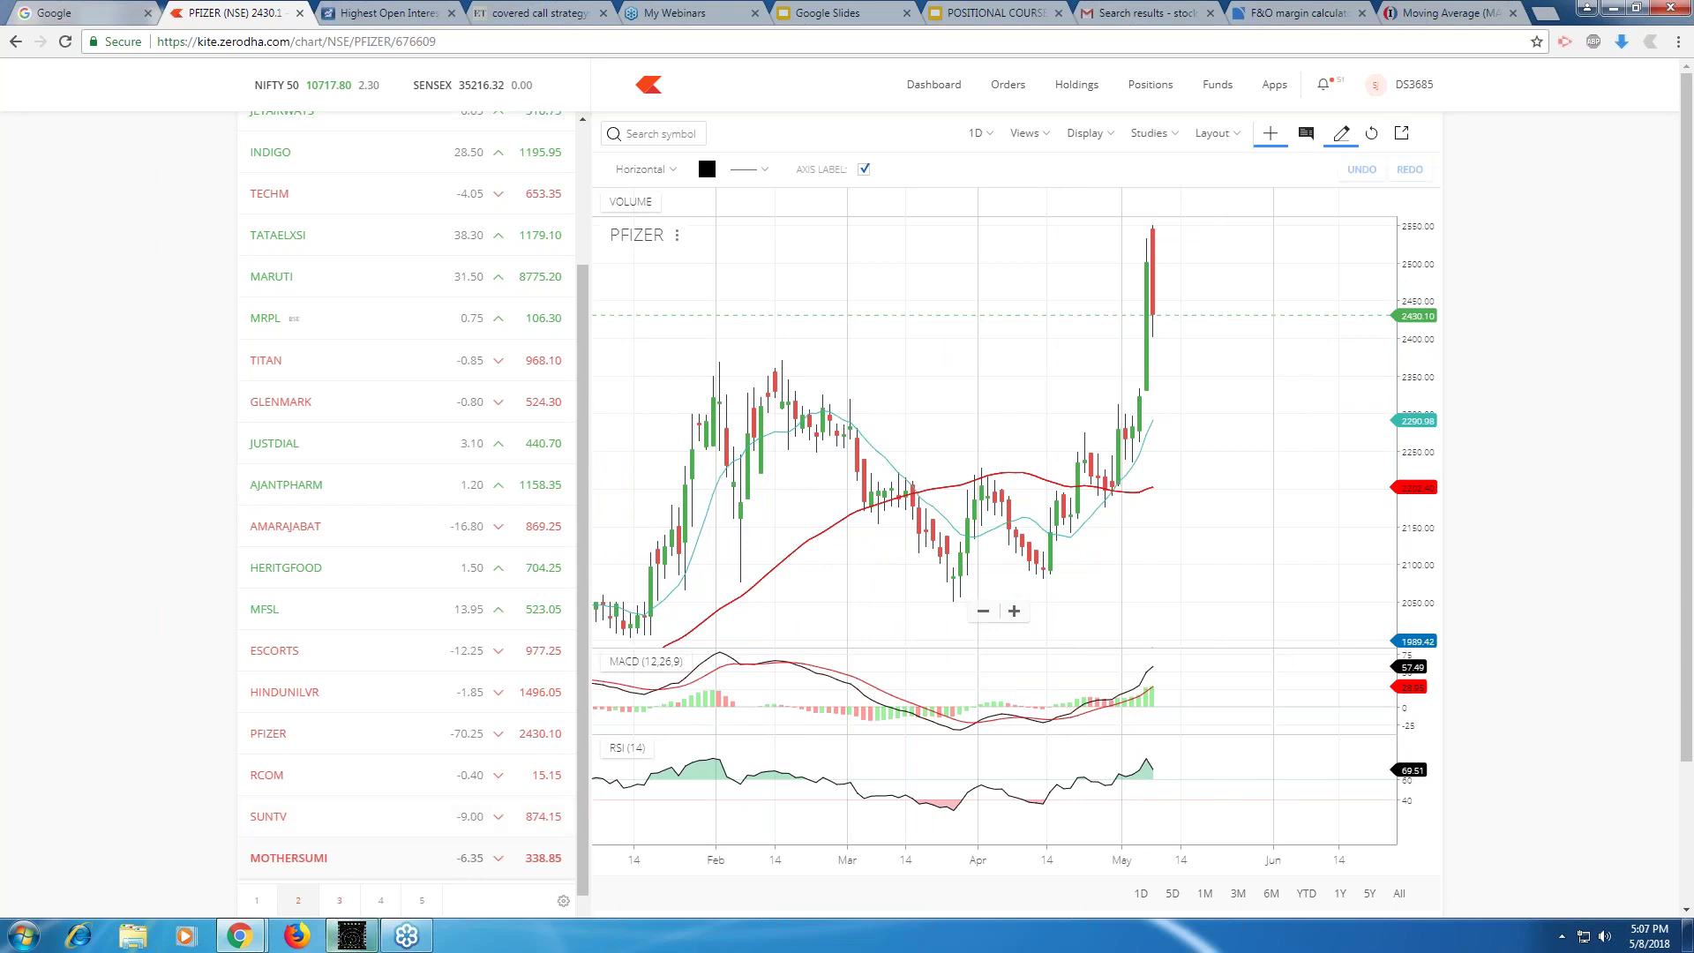
Open the MOTHERSUMI chart and examine its moving averages around January 2017 and through the following uptrend.
left_click(464, 856)
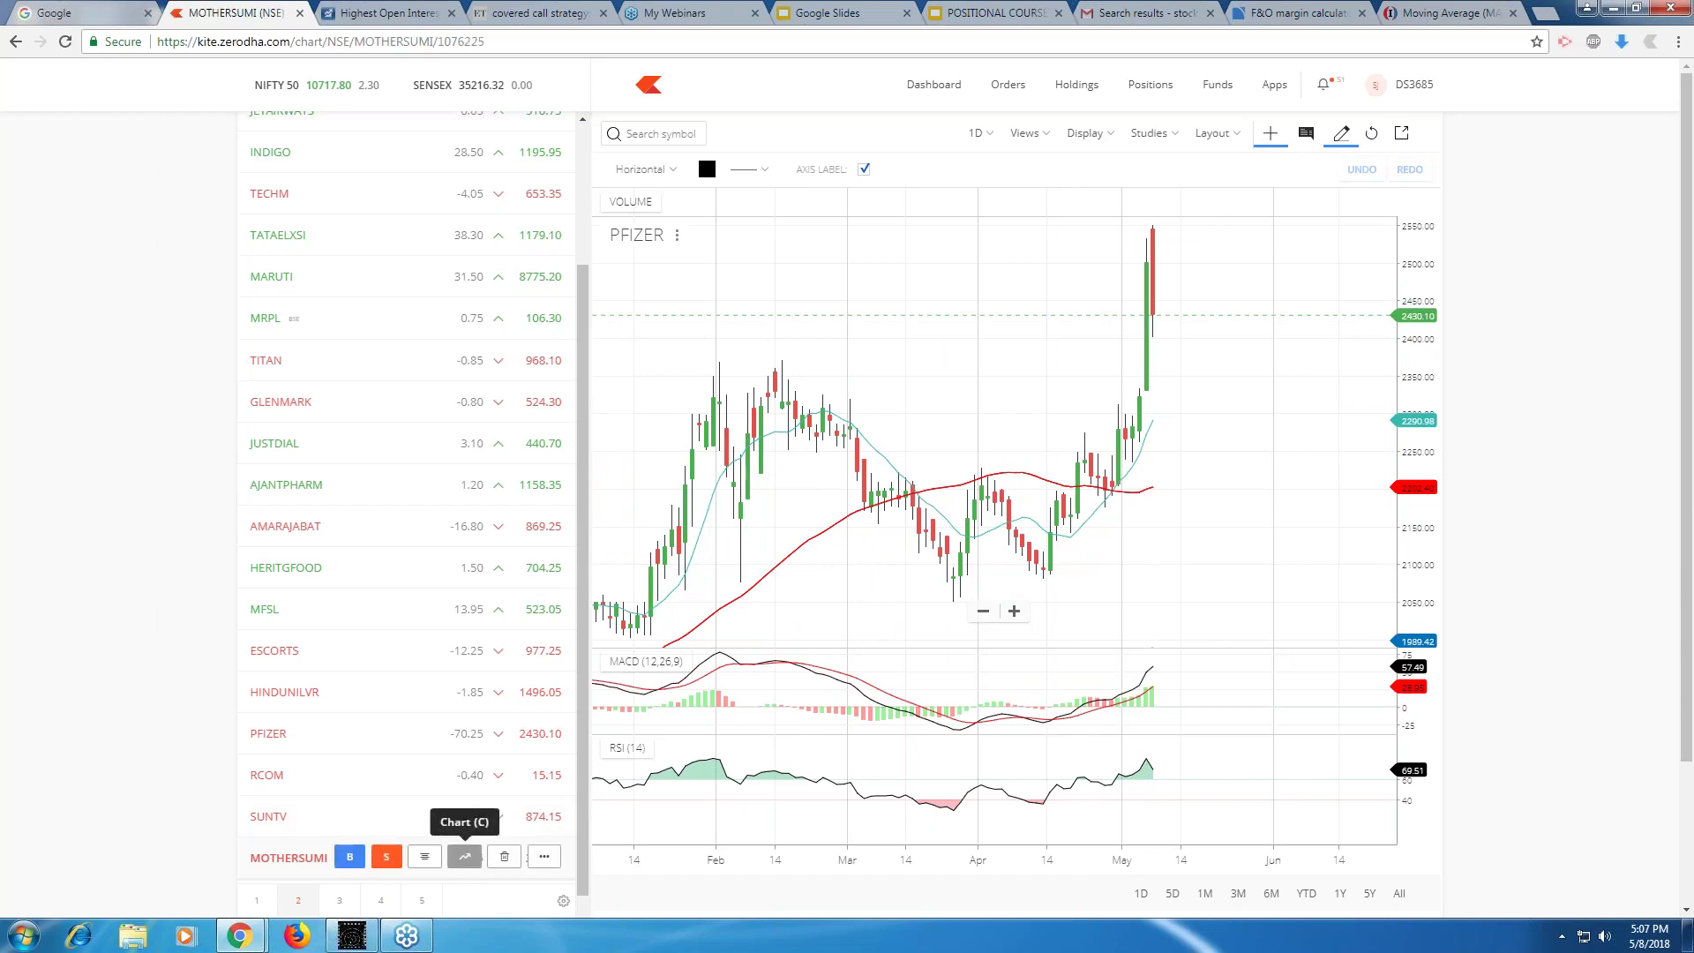
scroll(1005, 549, "down", 3)
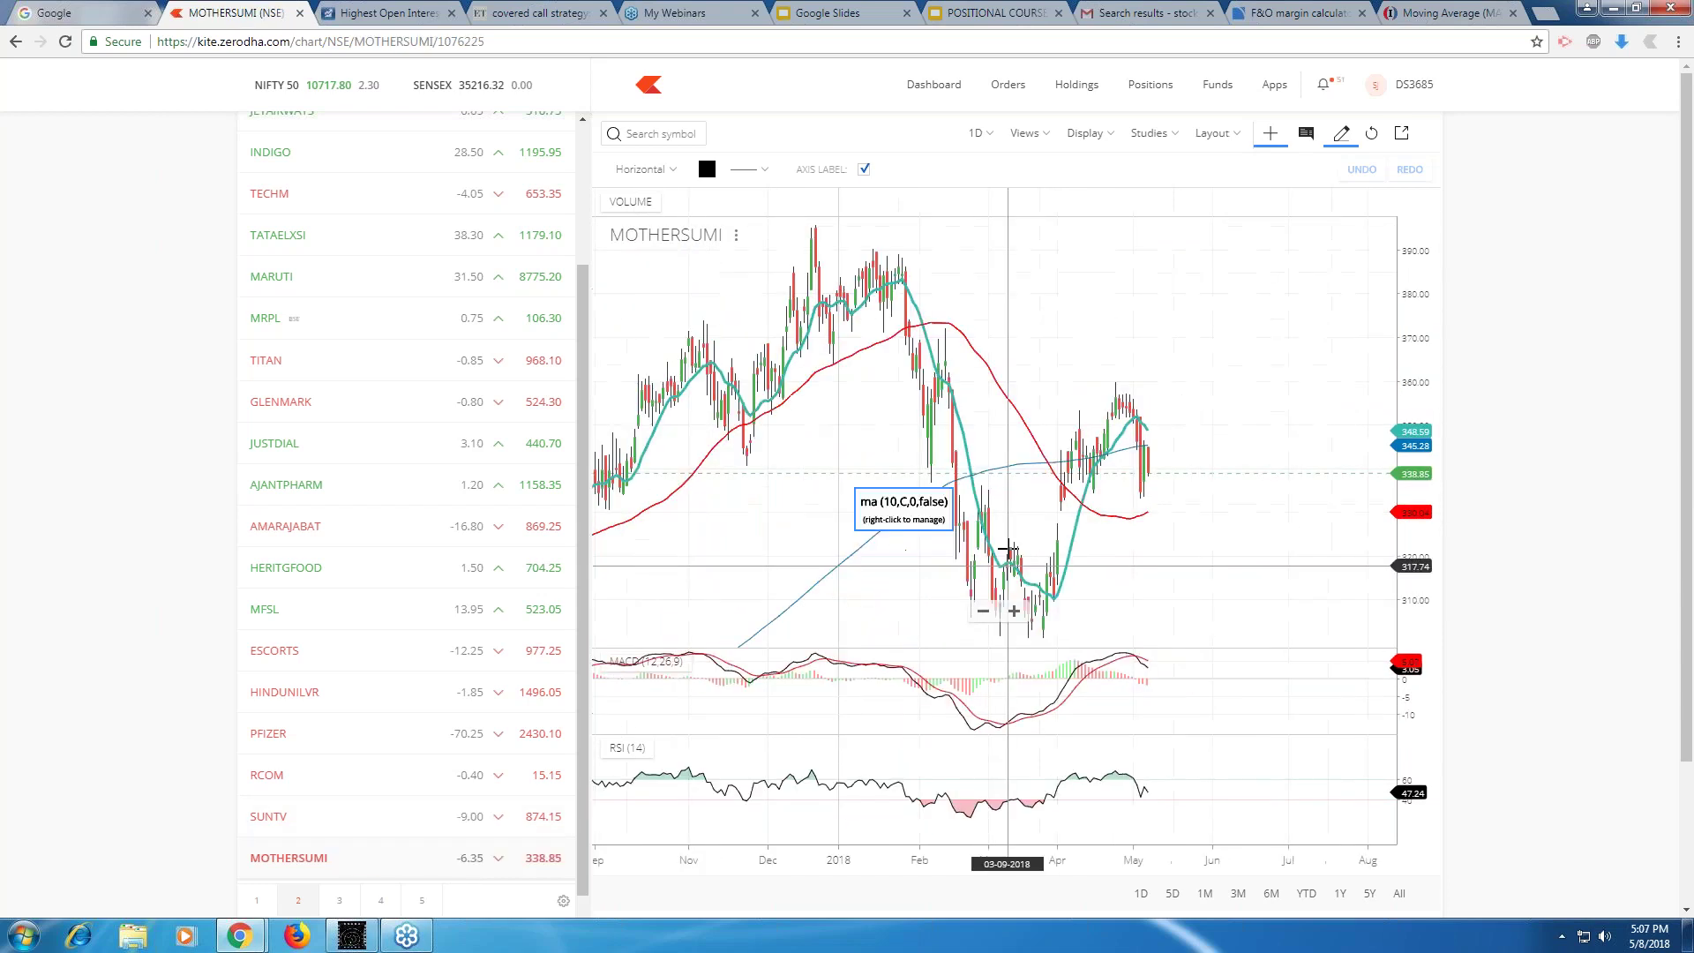
left_click_drag(807, 520, 1329, 433)
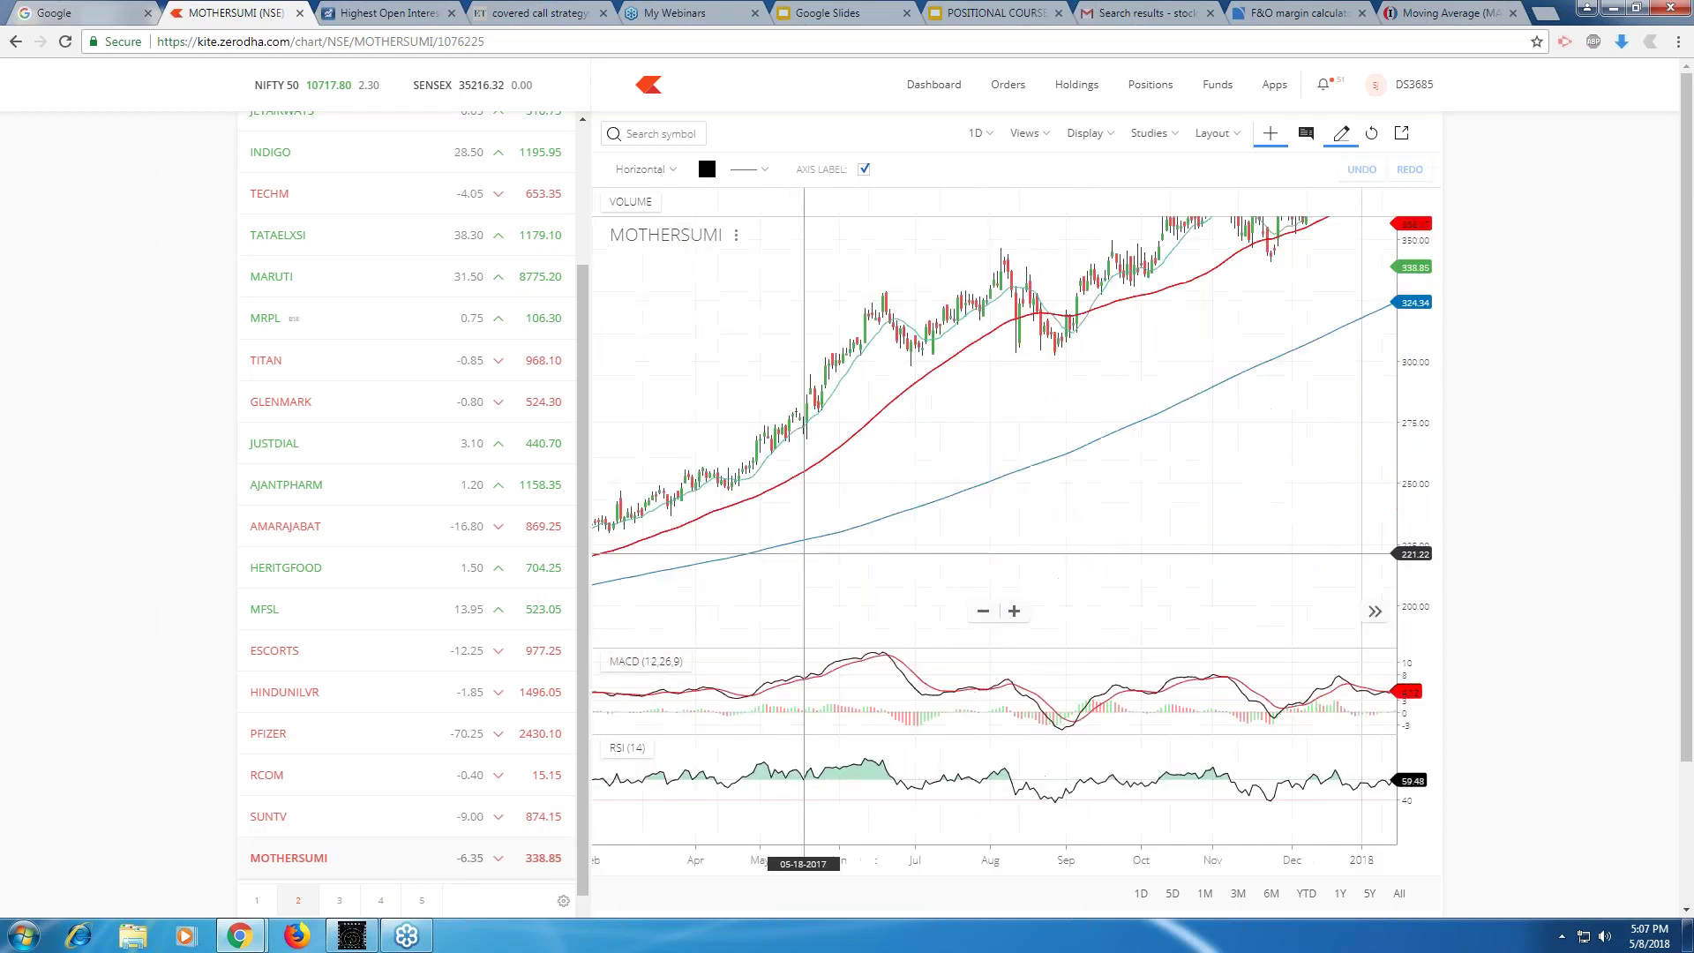
left_click_drag(802, 556, 1052, 565)
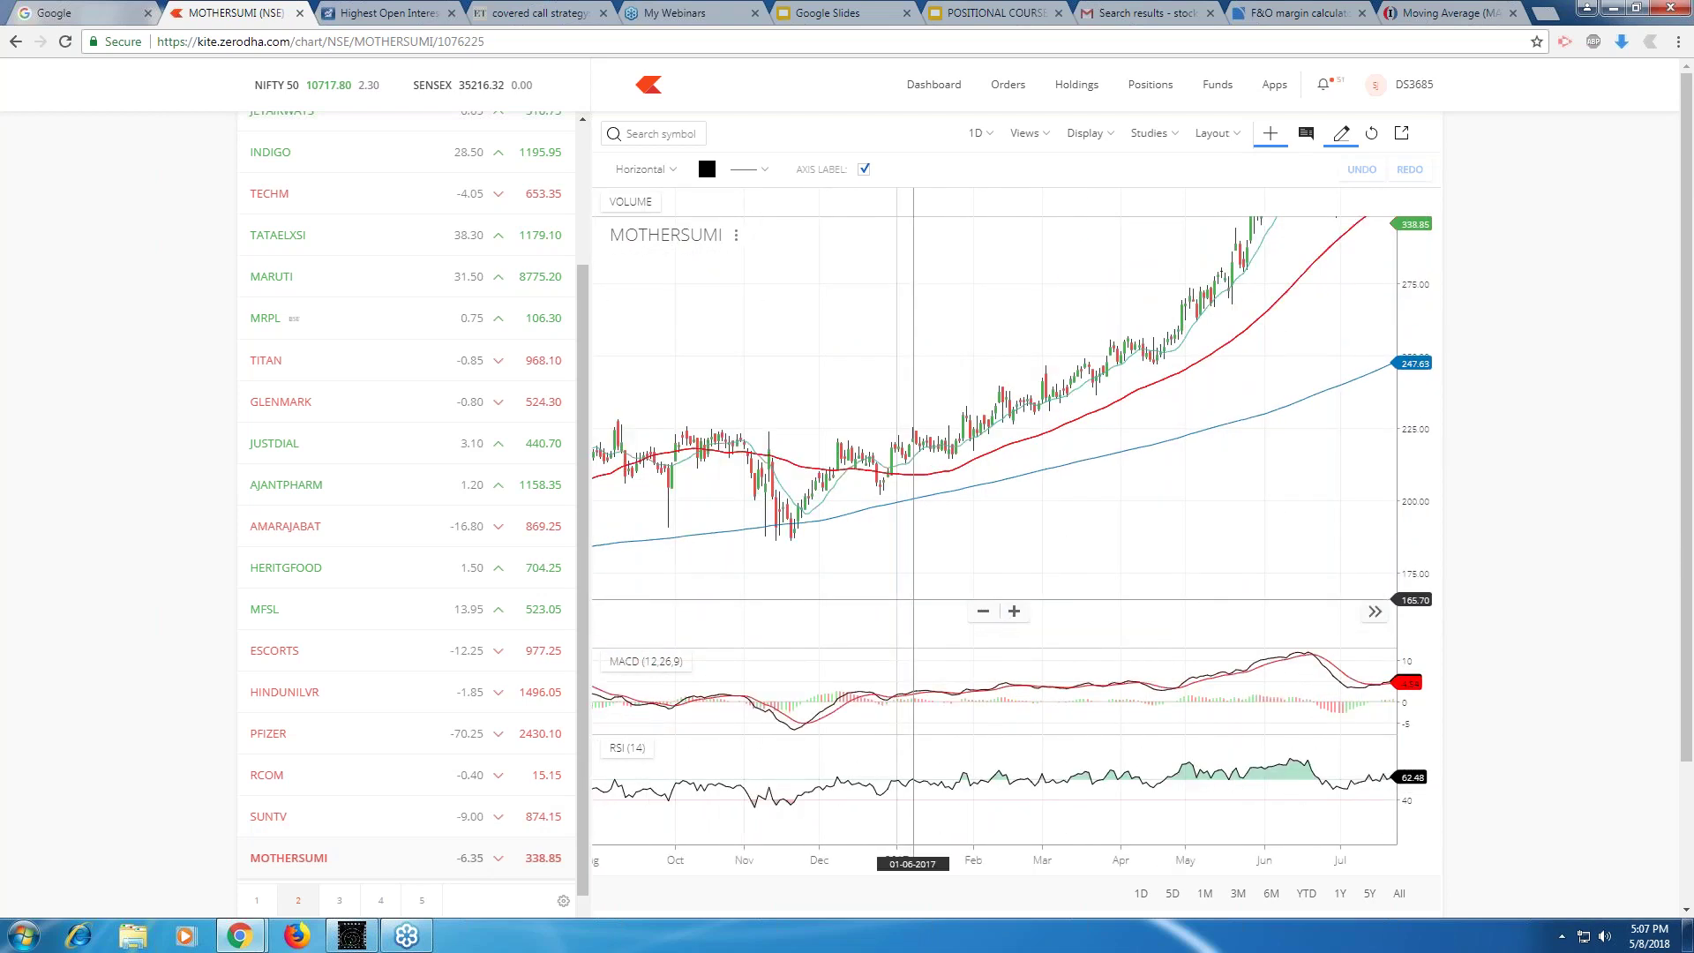
scroll(971, 548, "up", 3)
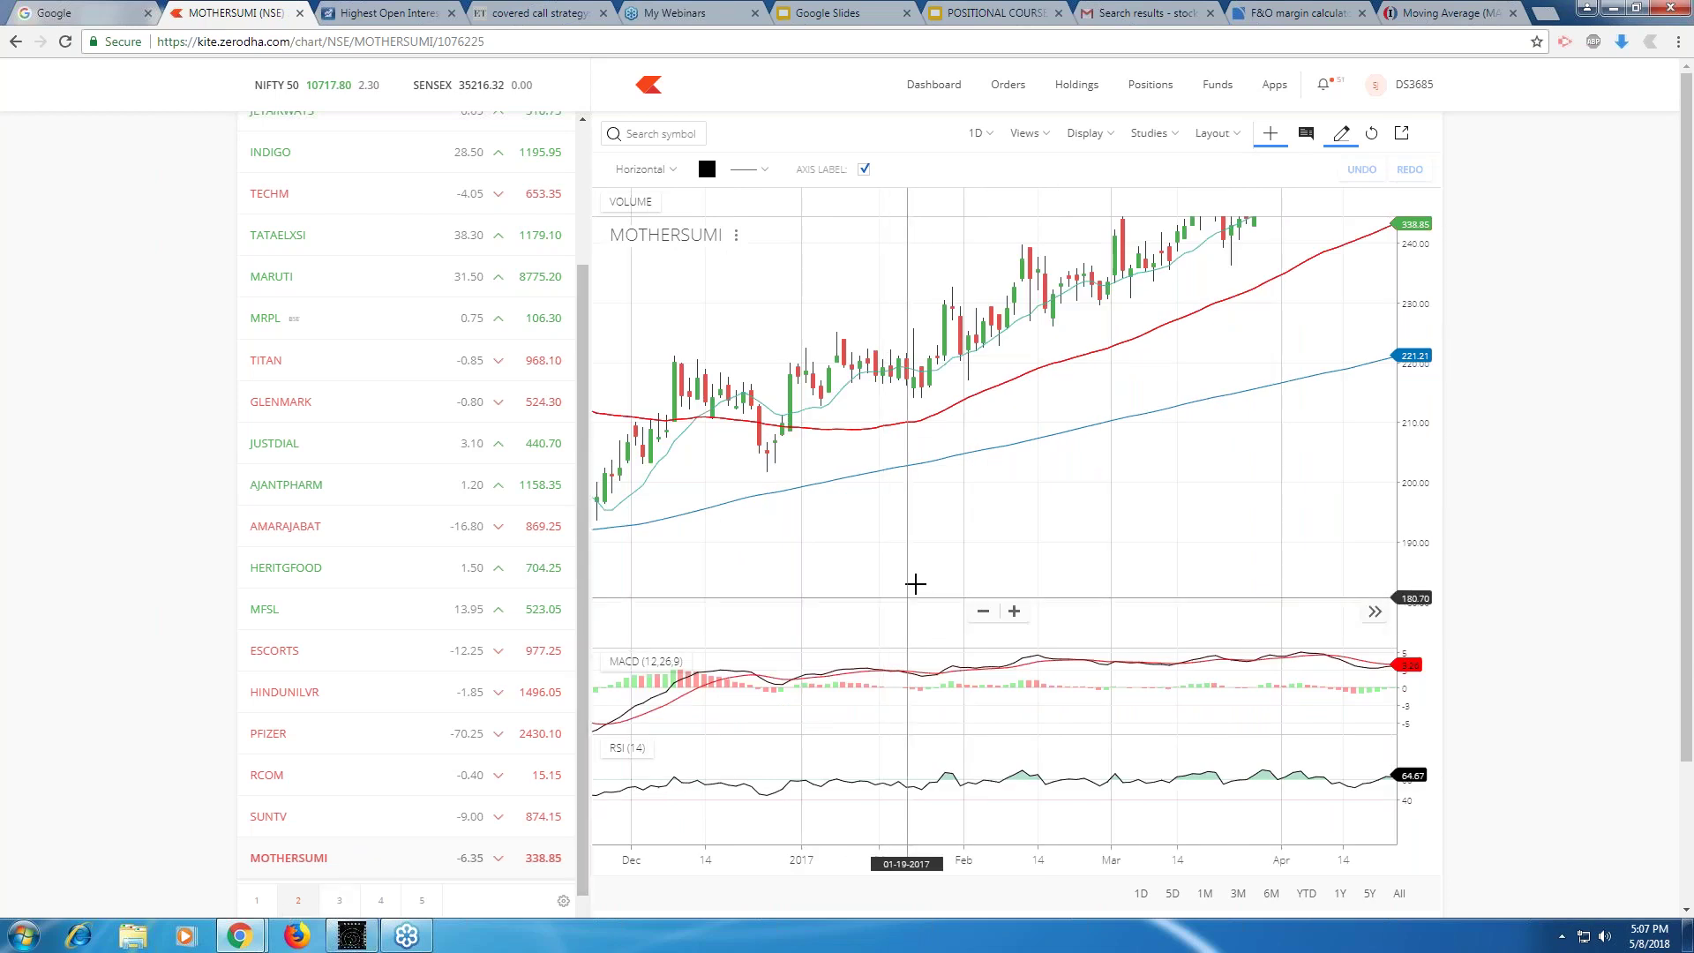
scroll(914, 583, "down", 1)
scroll(915, 583, "down", 2)
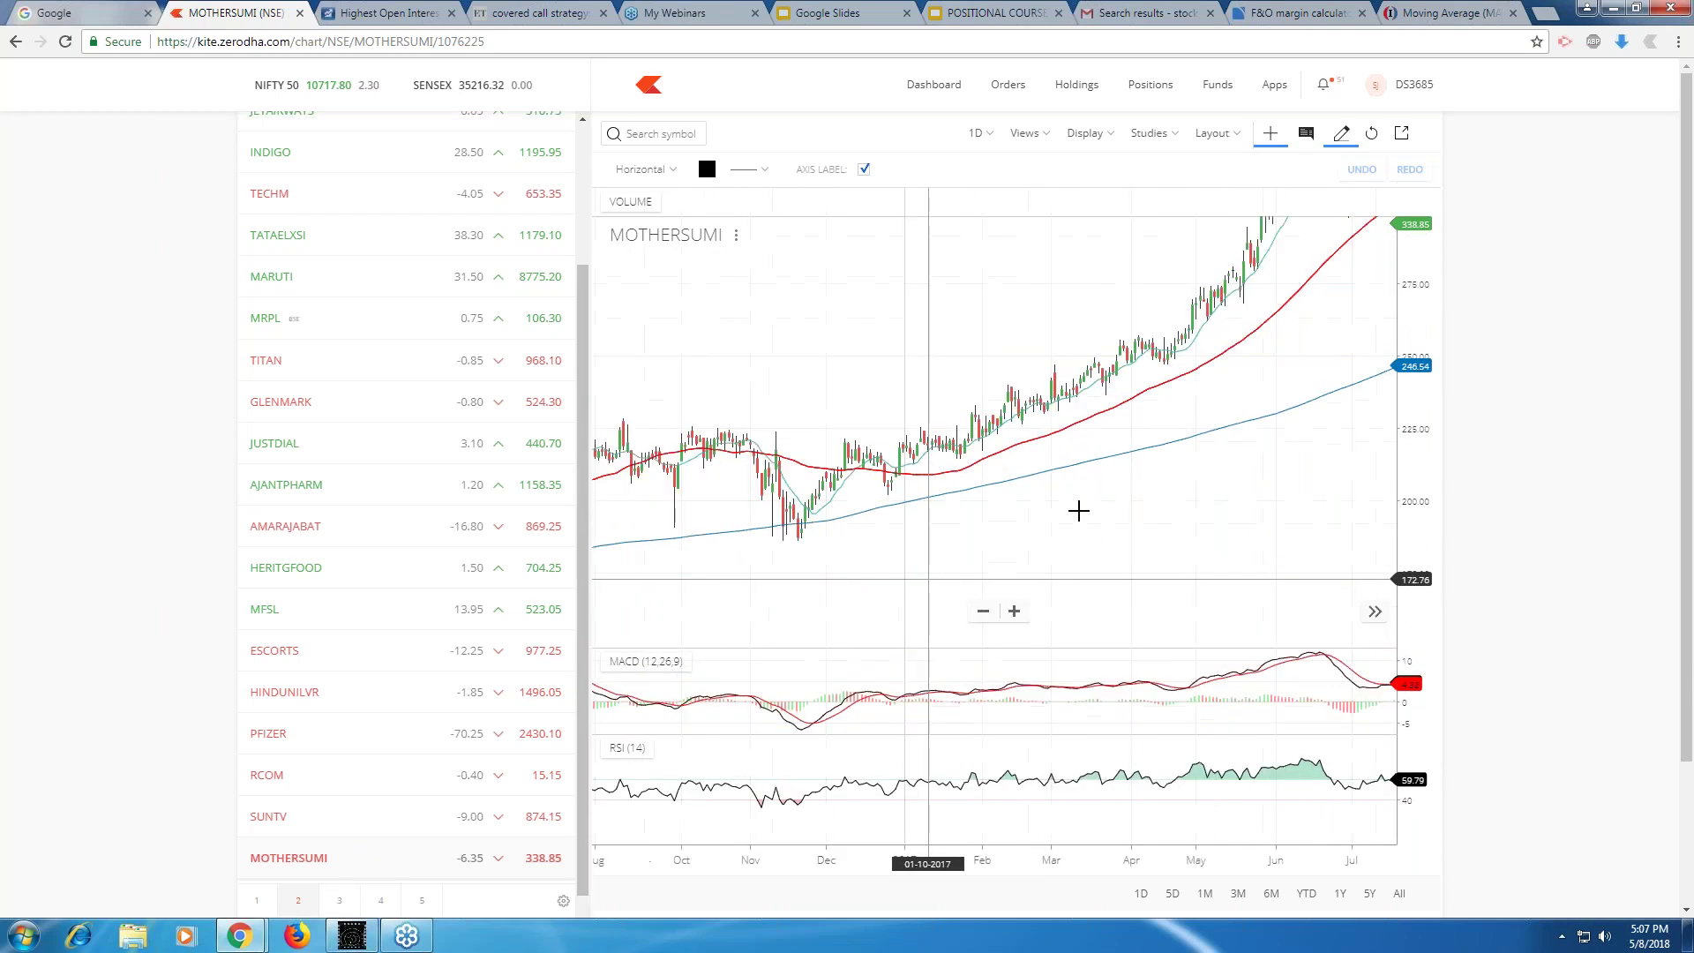
scroll(1078, 510, "down", 2)
Open the PHILIPCARB chart from watchlist 5 and examine its price around the 50-period average in December 2017 and January 2018.
left_click(421, 900)
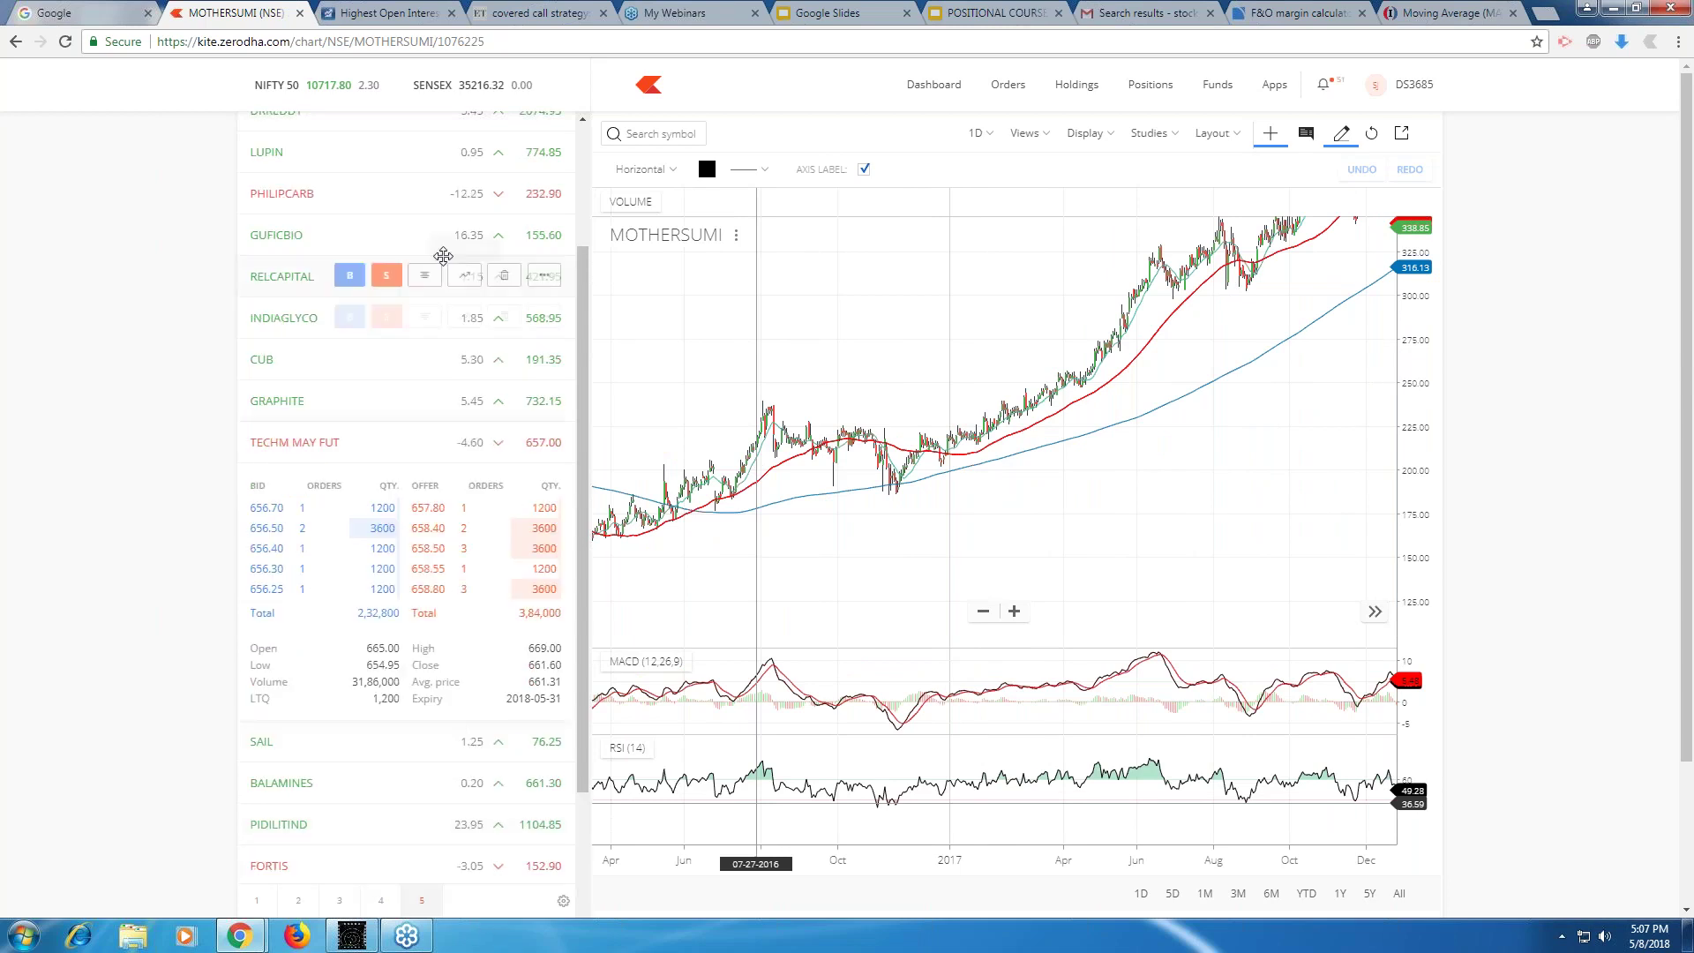
left_click(462, 194)
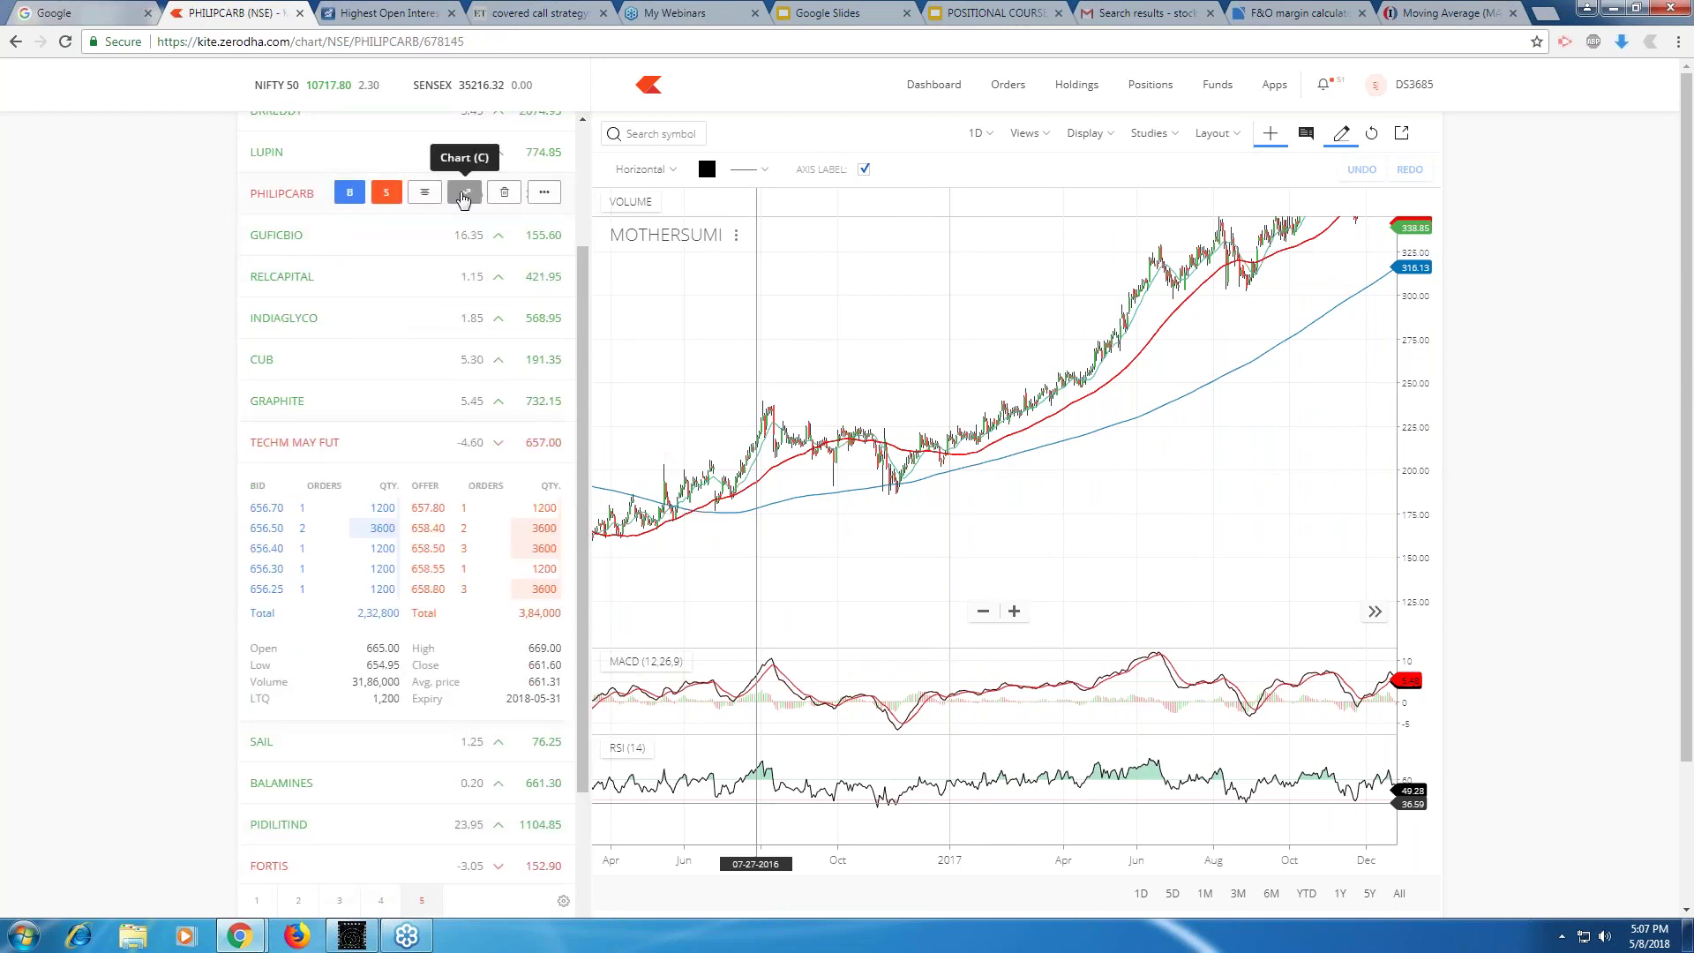
scroll(809, 481, "up", 4)
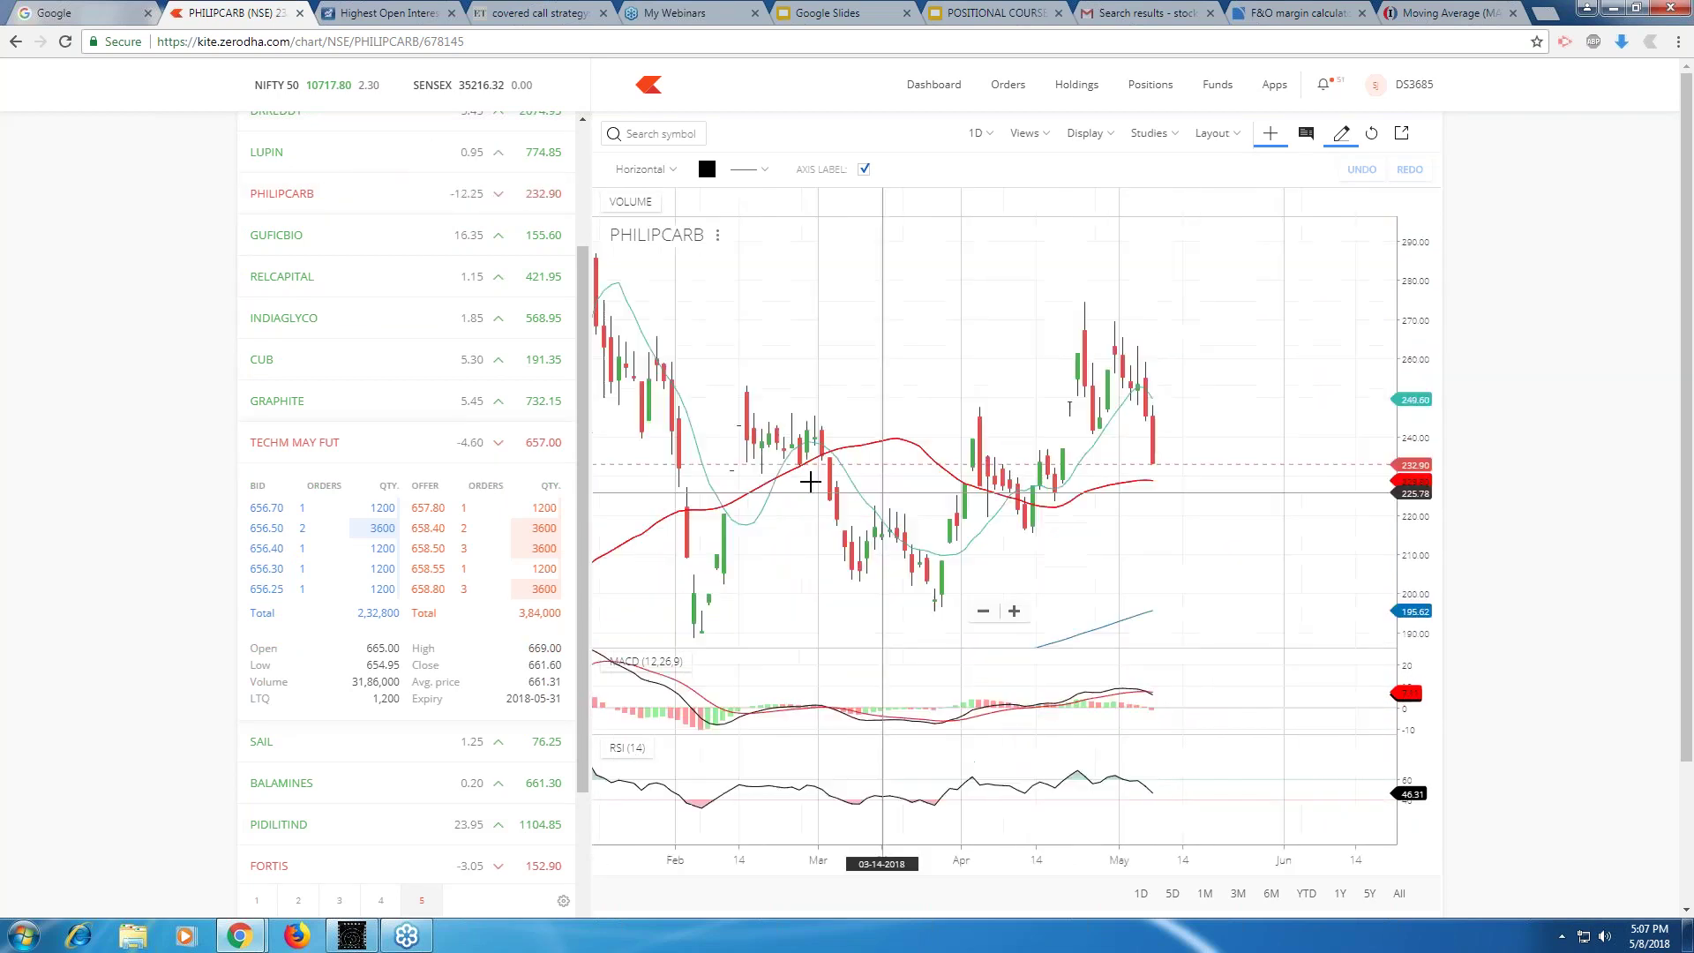
left_click_drag(776, 481, 1275, 442)
scroll(993, 529, "up", 3)
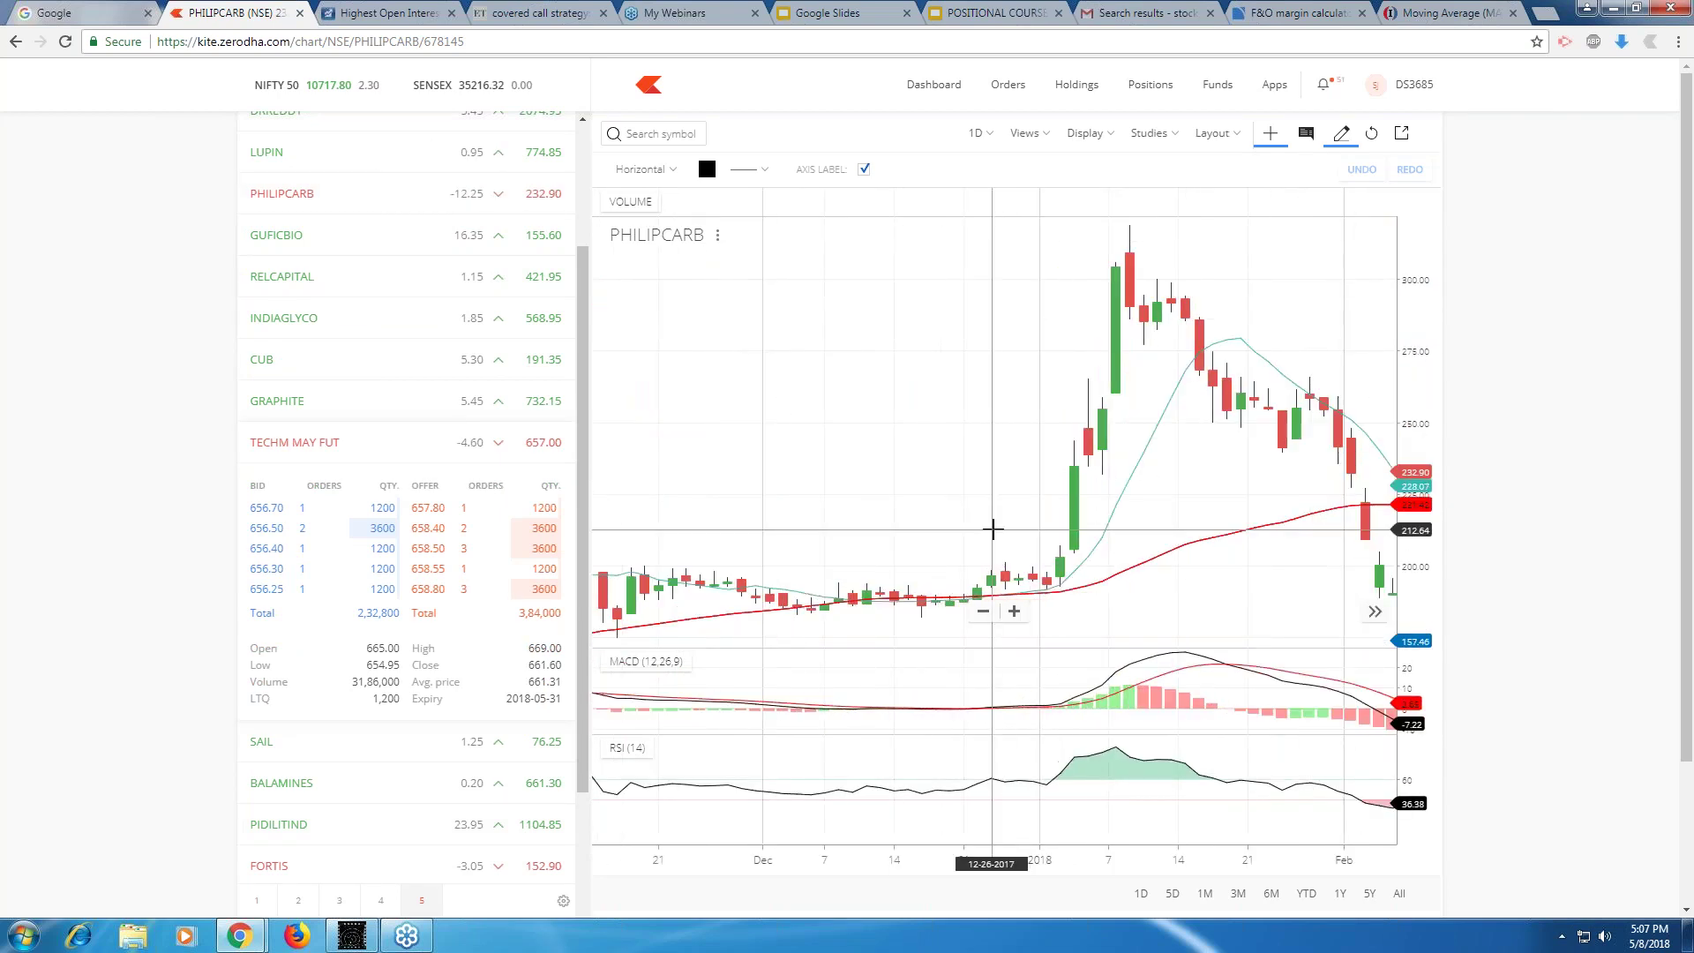
Examine PHILIPCARB's price against the 10 and 50-period averages in December 2017 and through the January 2018 rally.
left_click_drag(993, 528, 935, 366)
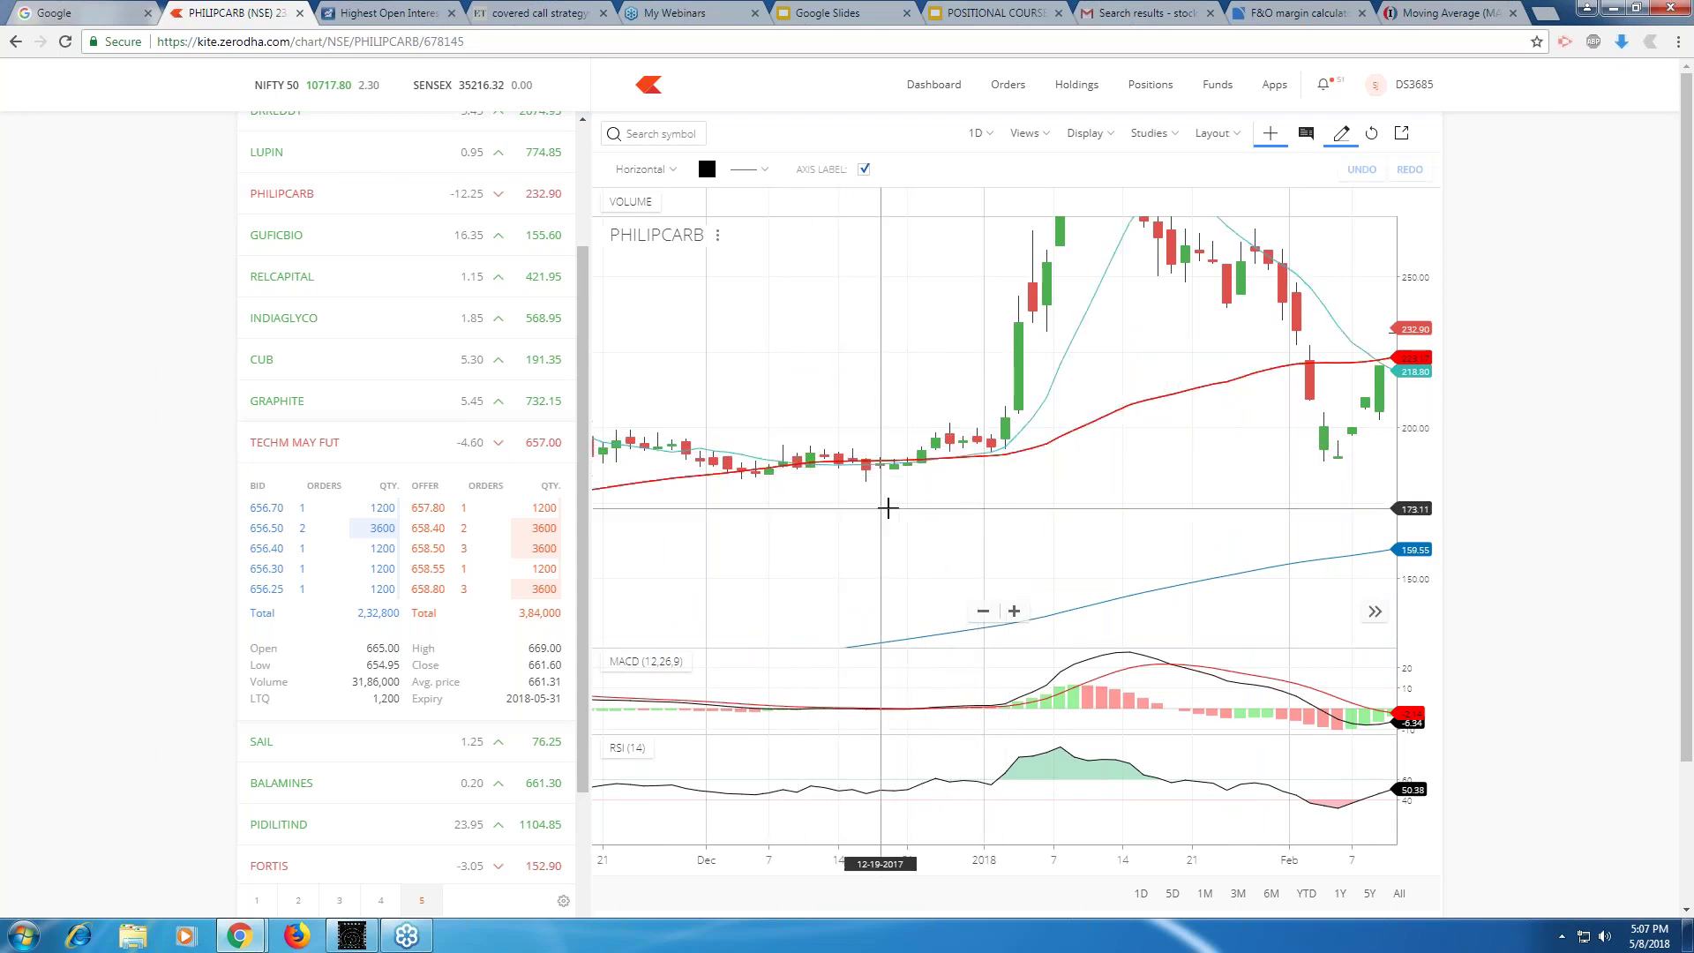
scroll(887, 507, "down", 2)
scroll(887, 507, "down", 2)
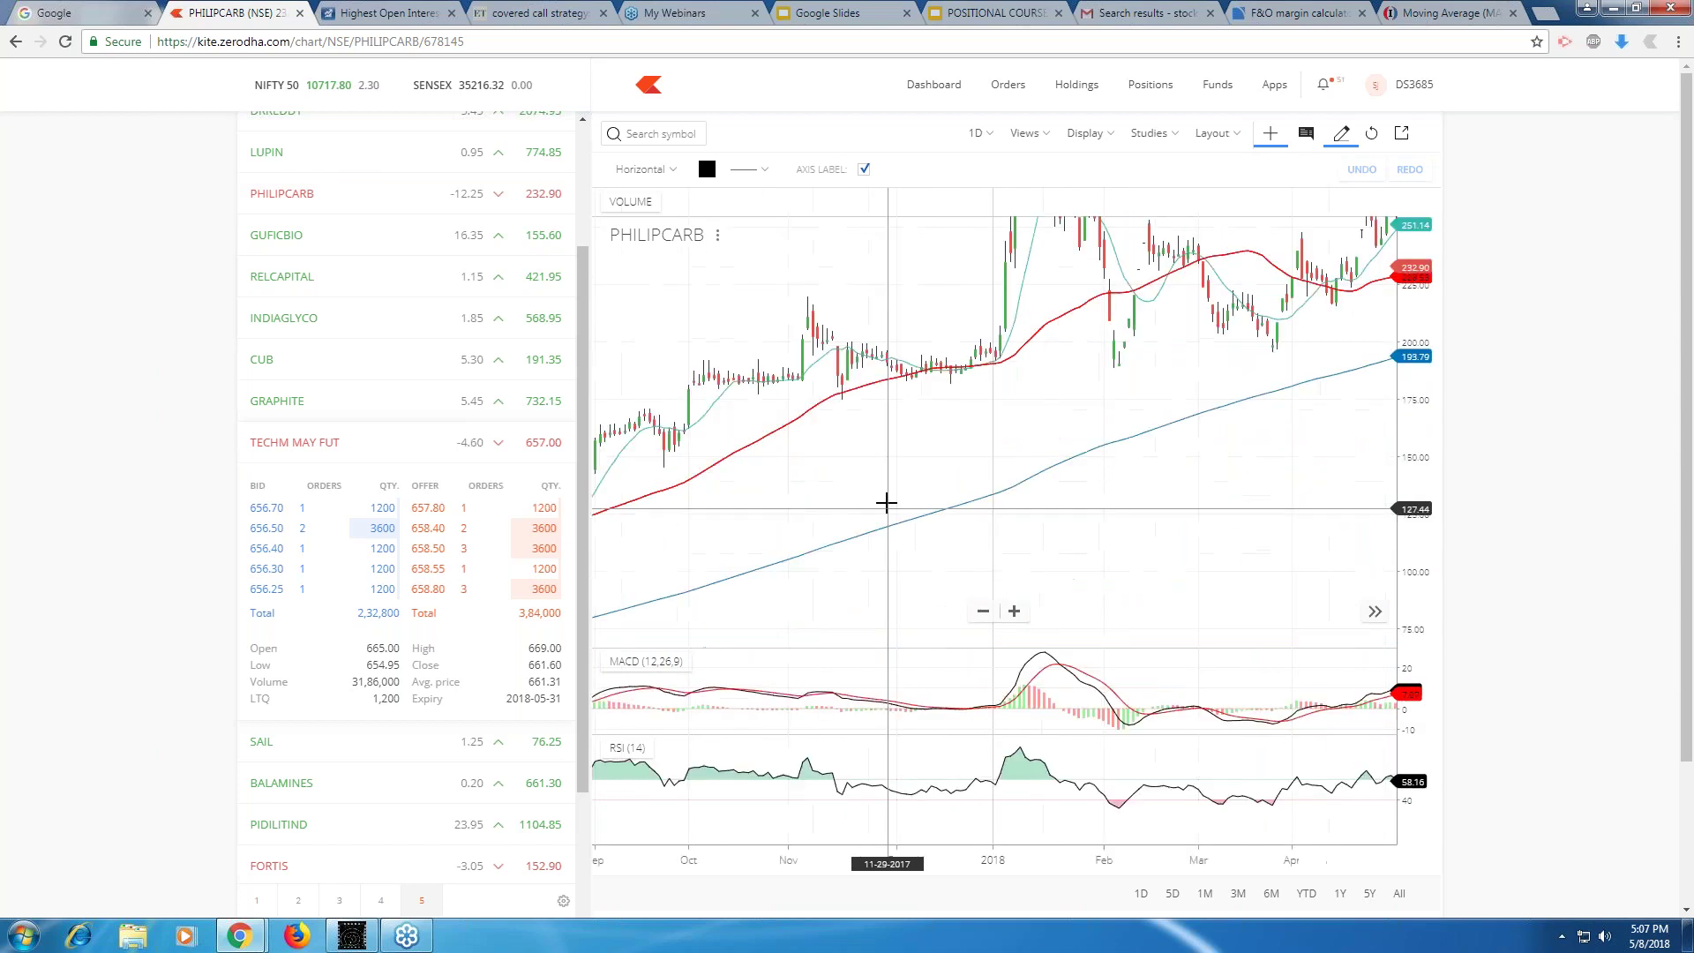
scroll(885, 503, "down", 2)
left_click_drag(1087, 299, 1039, 430)
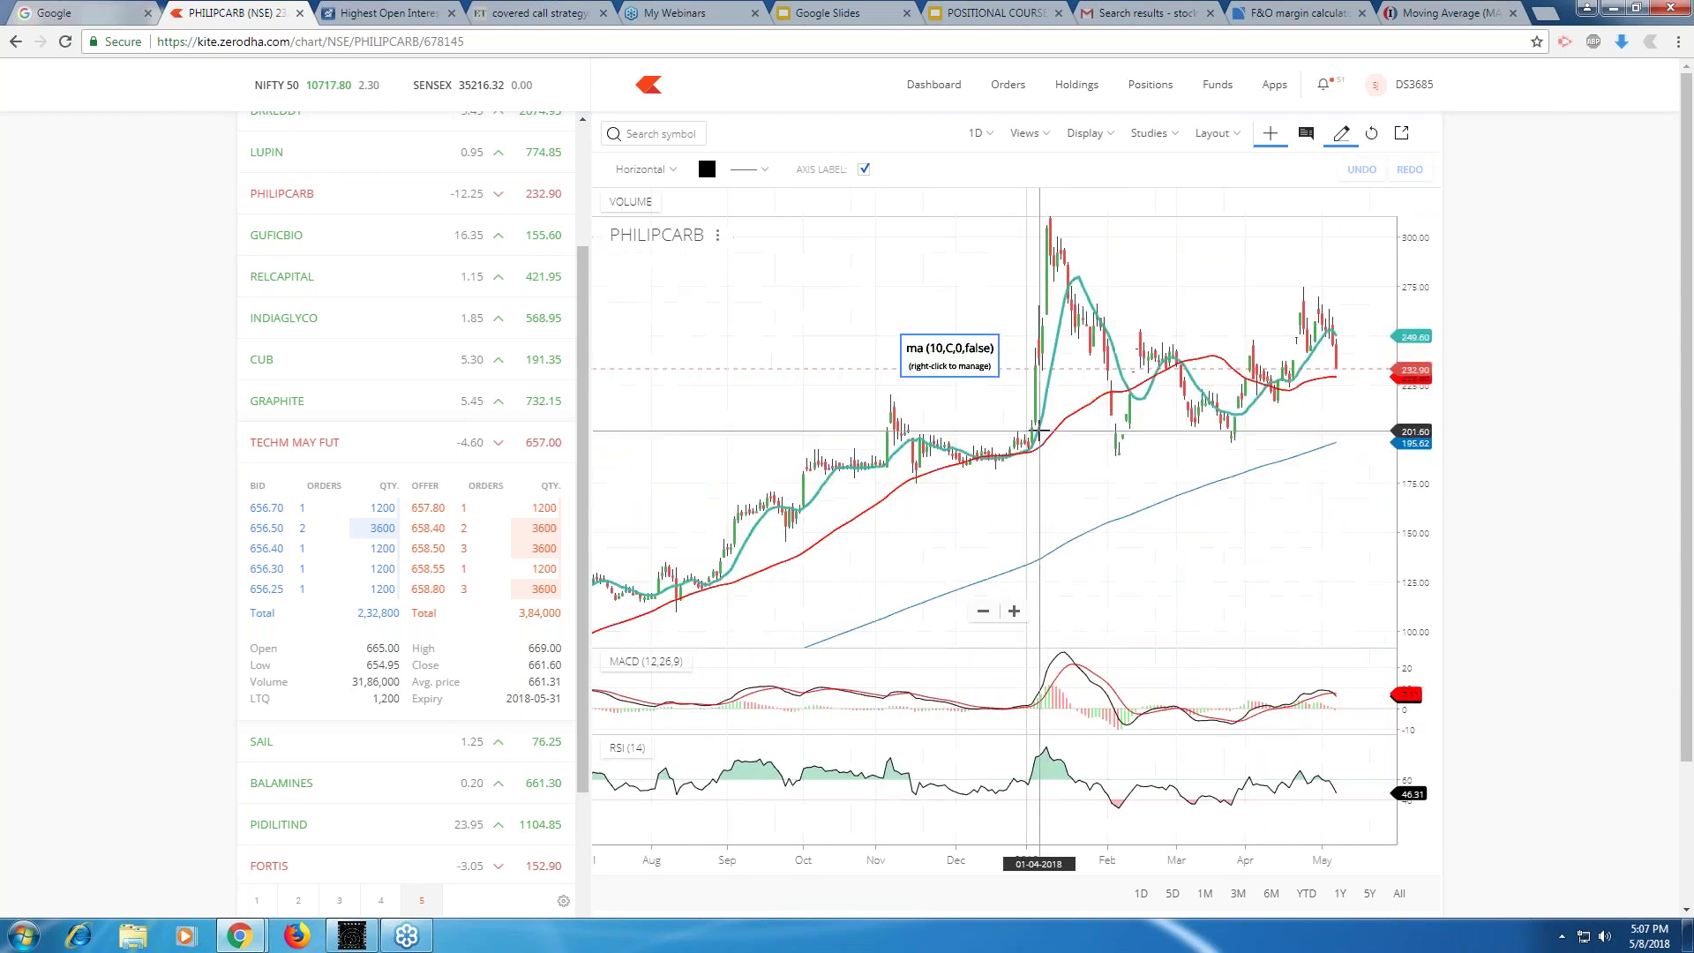
scroll(1039, 431, "up", 2)
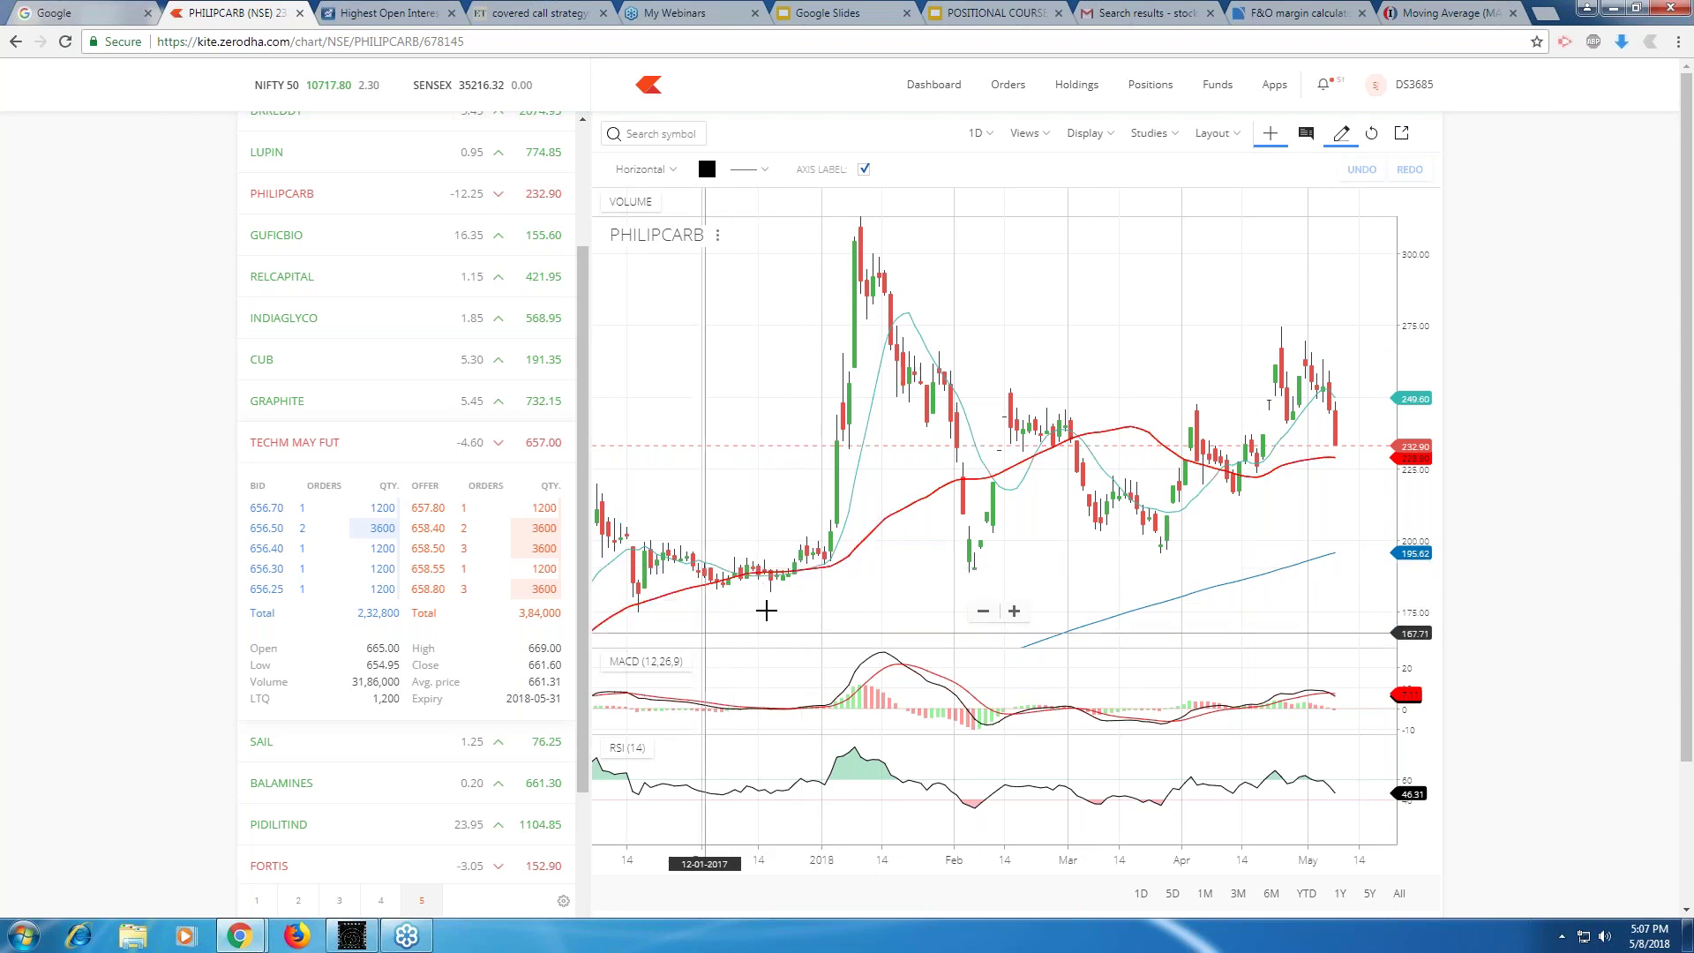
scroll(766, 610, "down", 3)
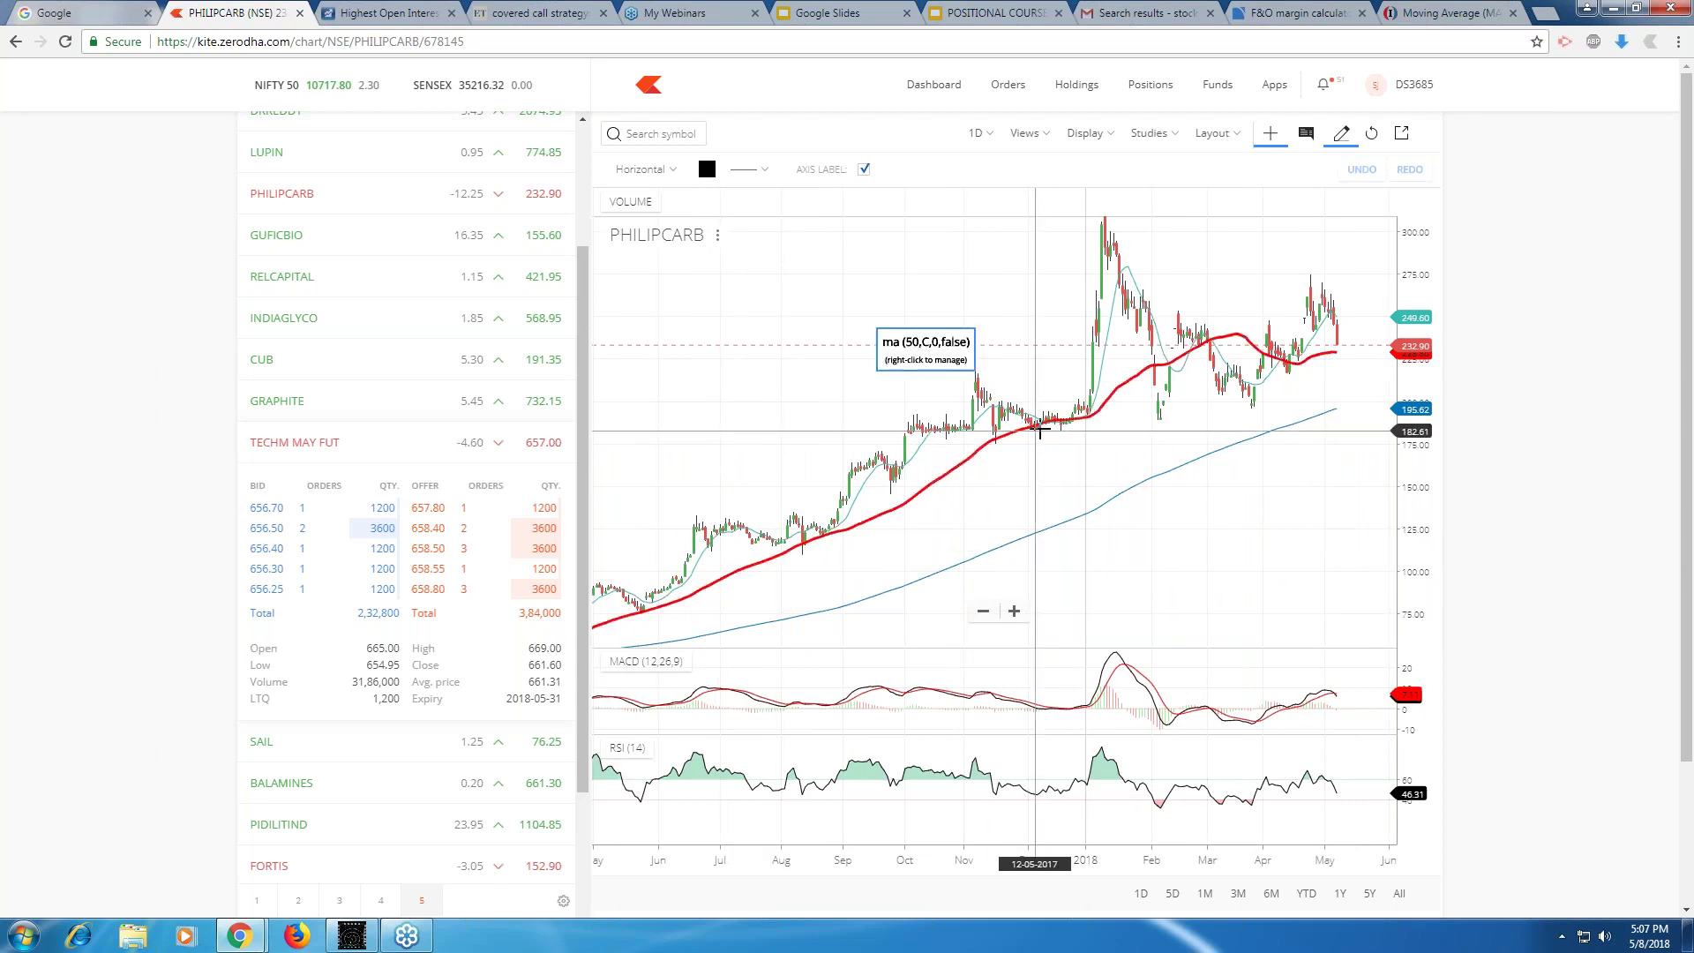
scroll(1037, 435, "up", 1)
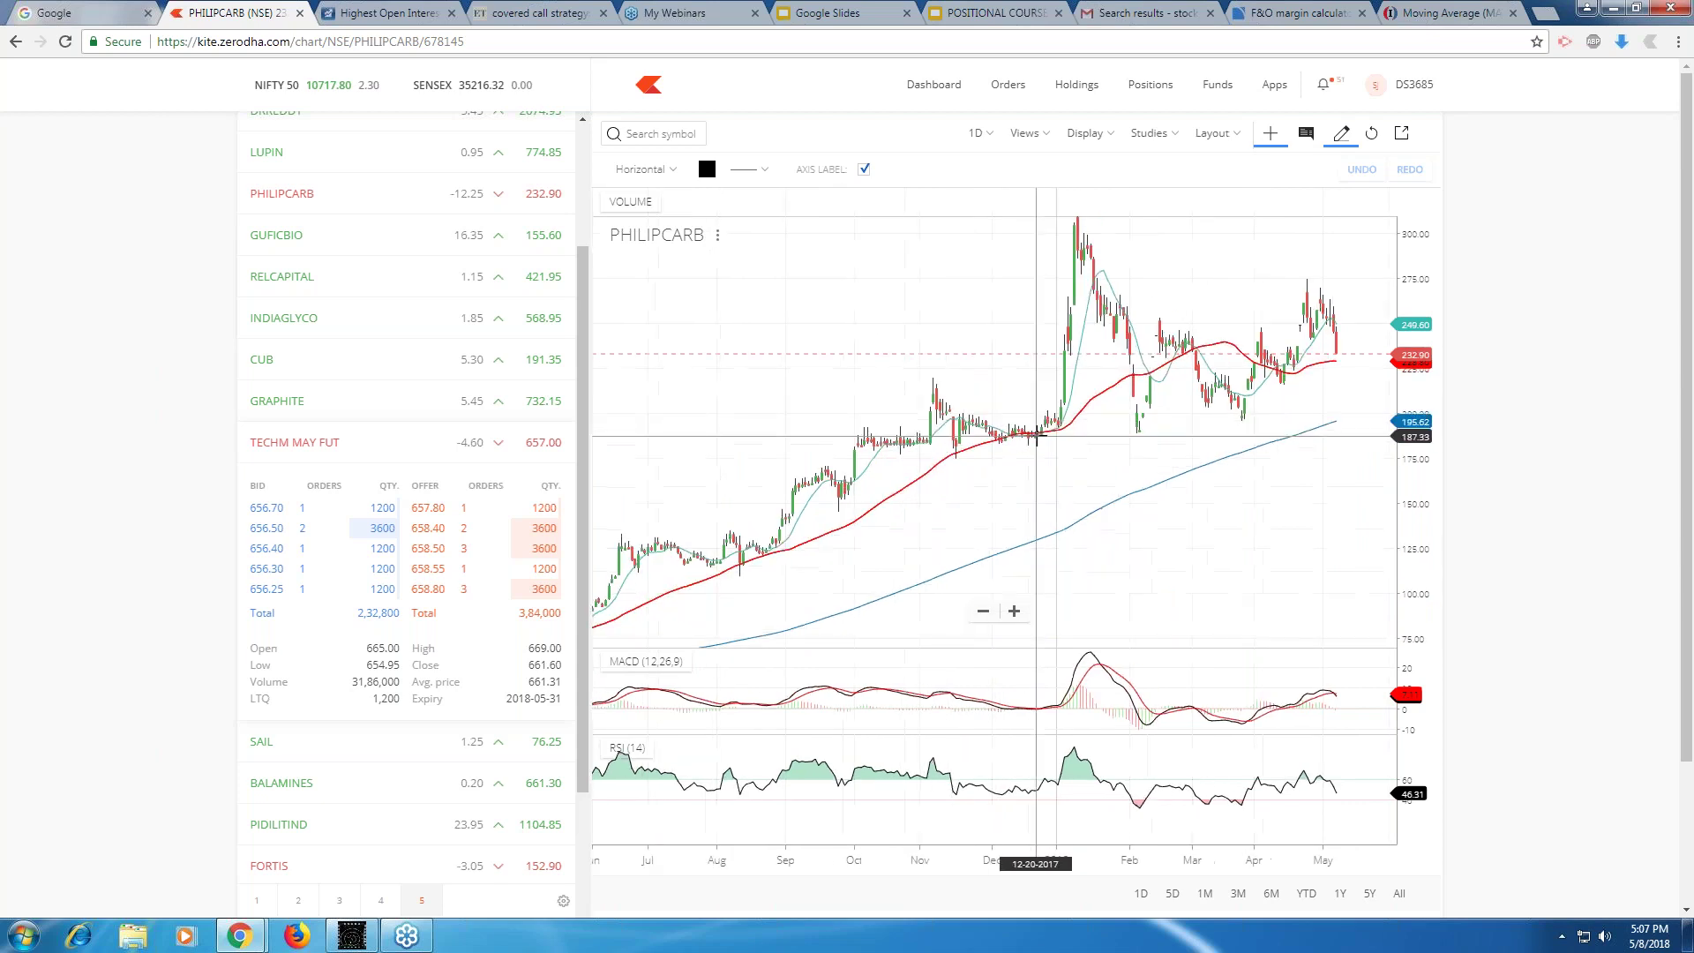
scroll(1037, 435, "up", 3)
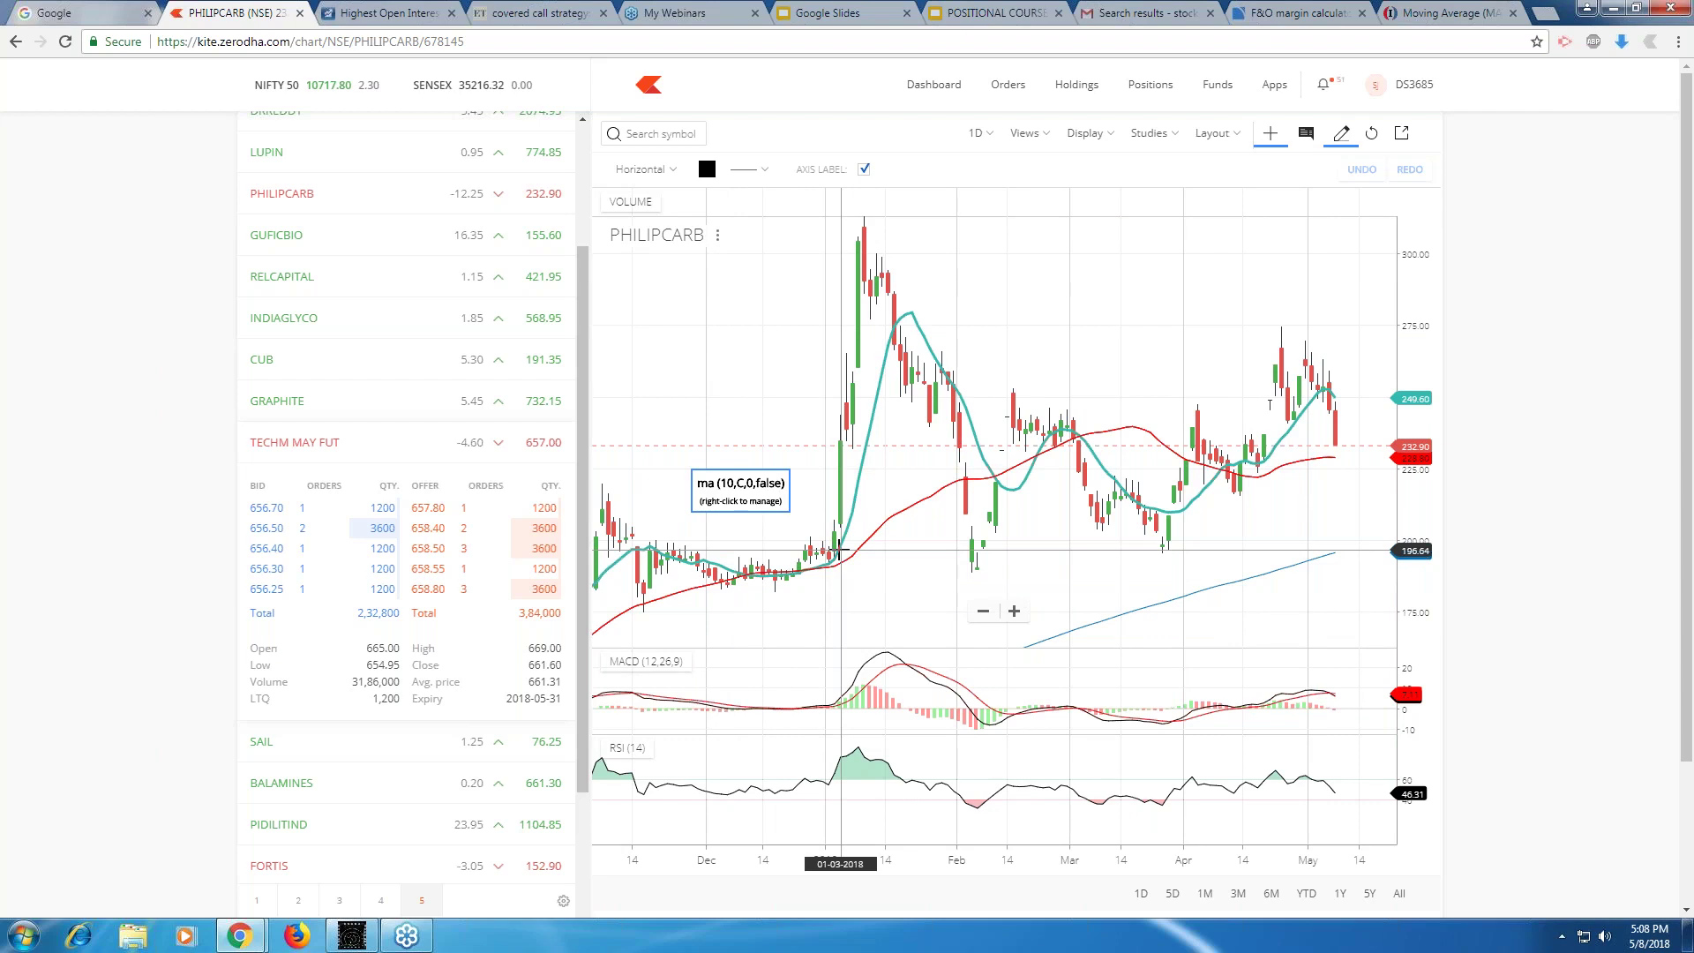
scroll(839, 549, "up", 2)
scroll(838, 549, "down", 3)
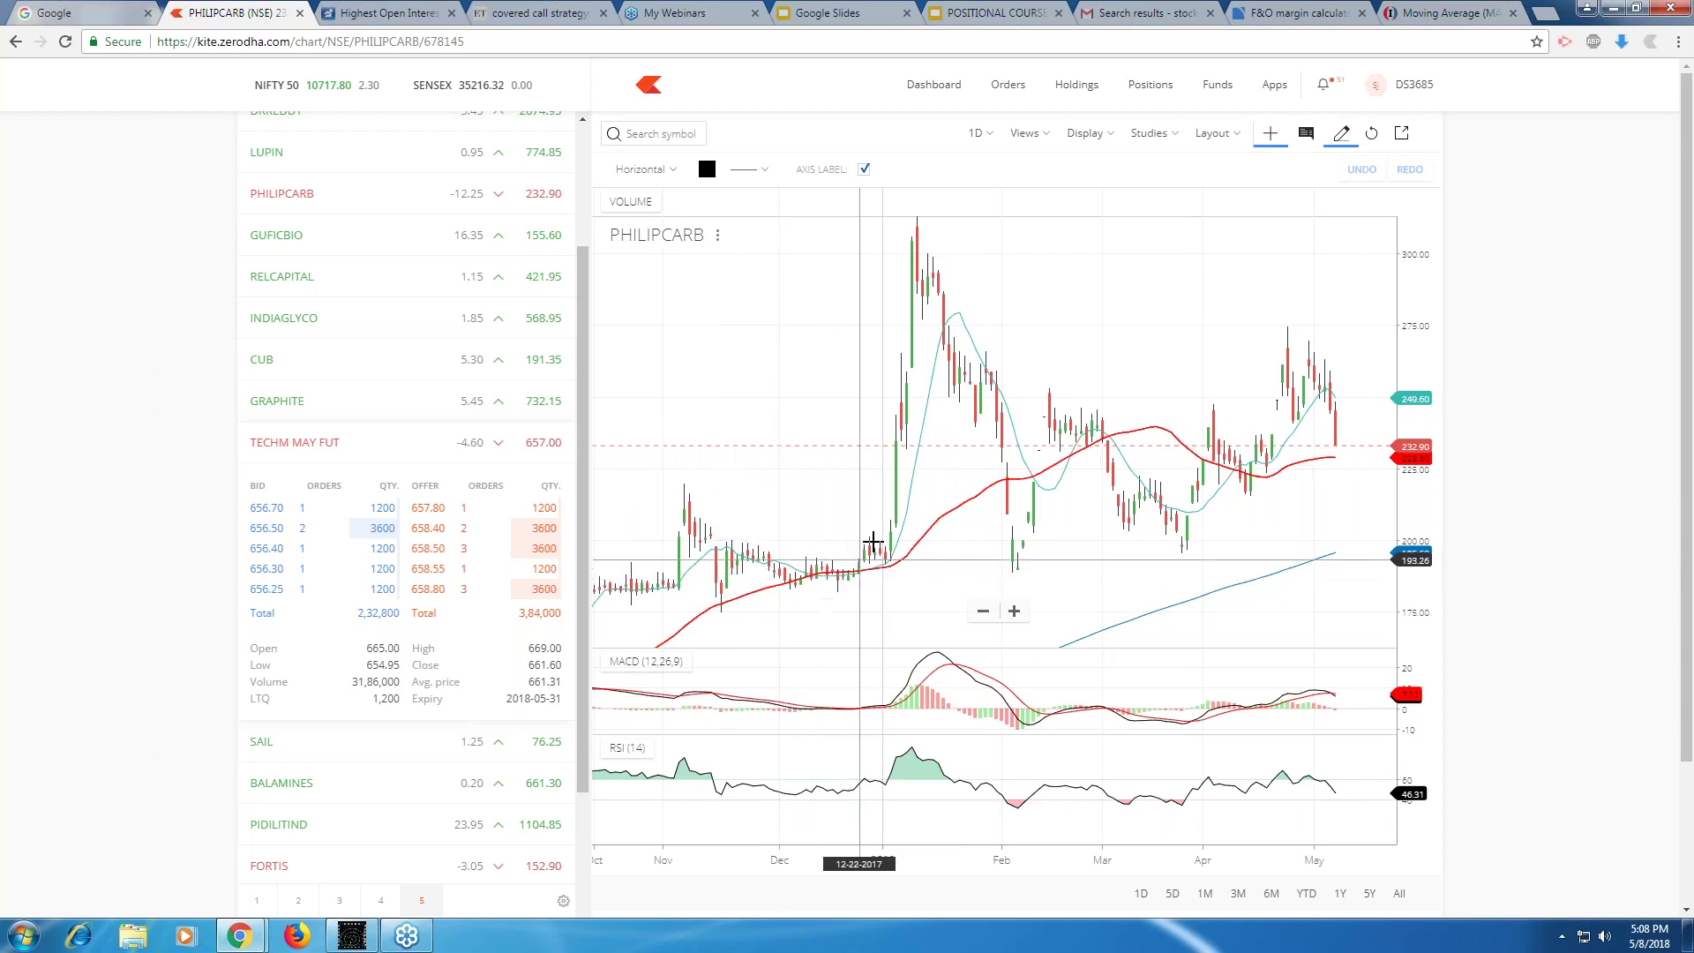
left_click(917, 297)
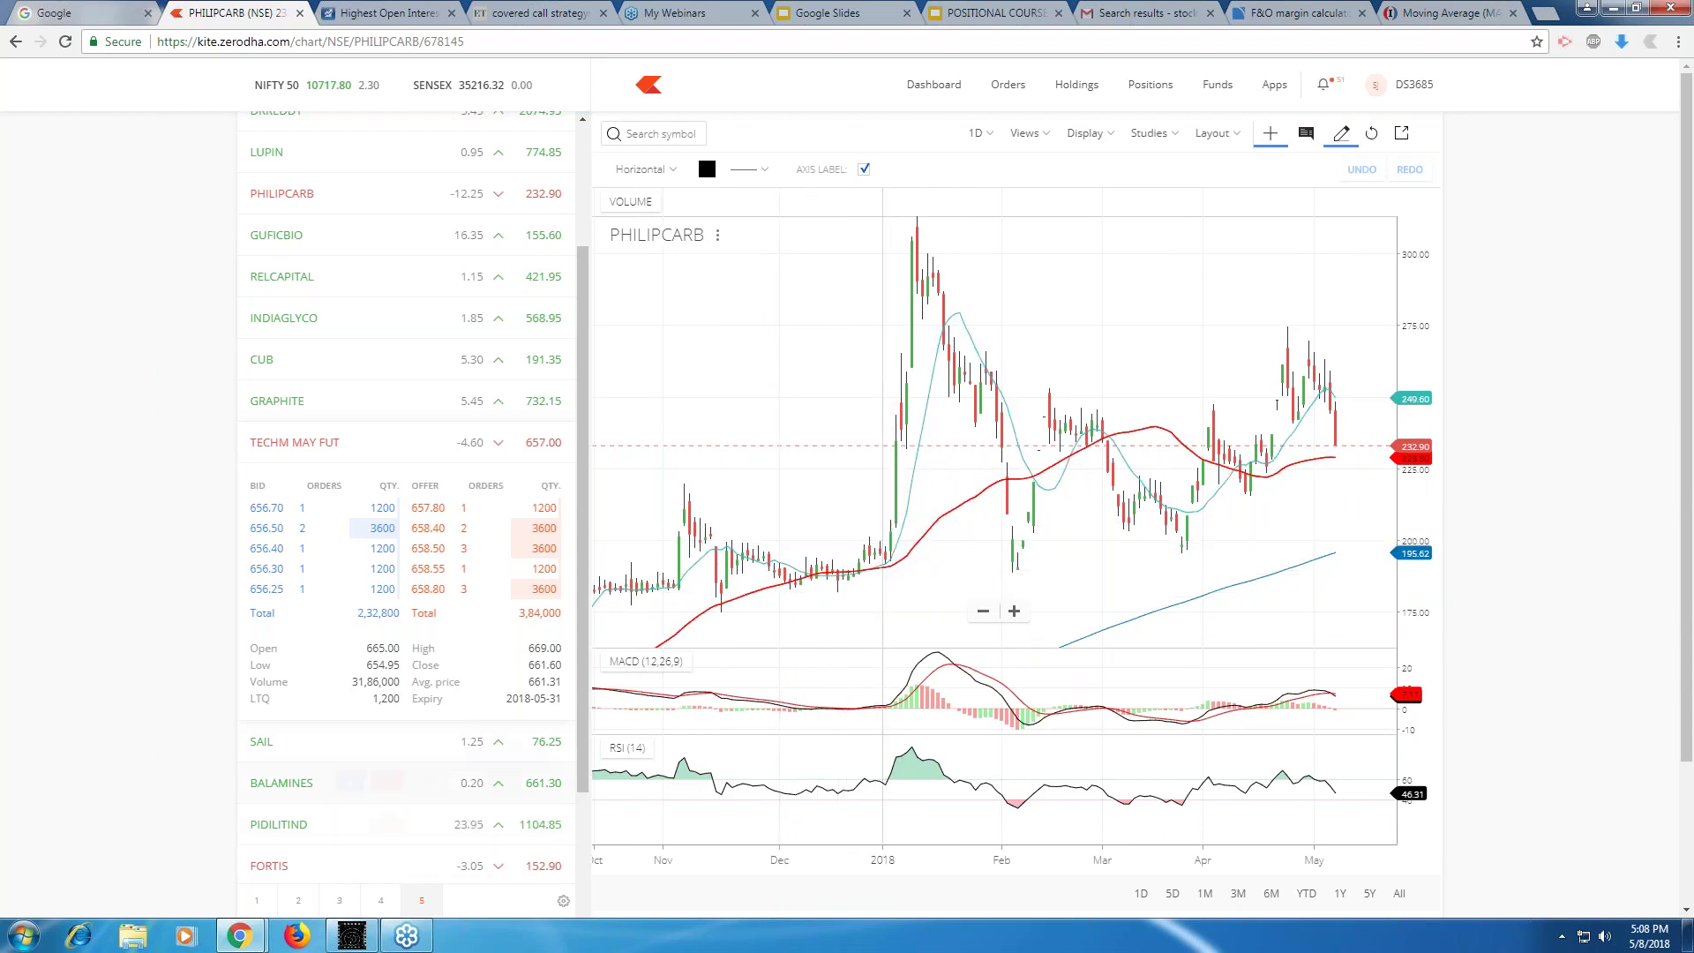
Delete the PCJEWELLER May futures entry from watchlist 5 and add the BSE stock VENKYS in its place.
left_click_drag(591, 746, 602, 902)
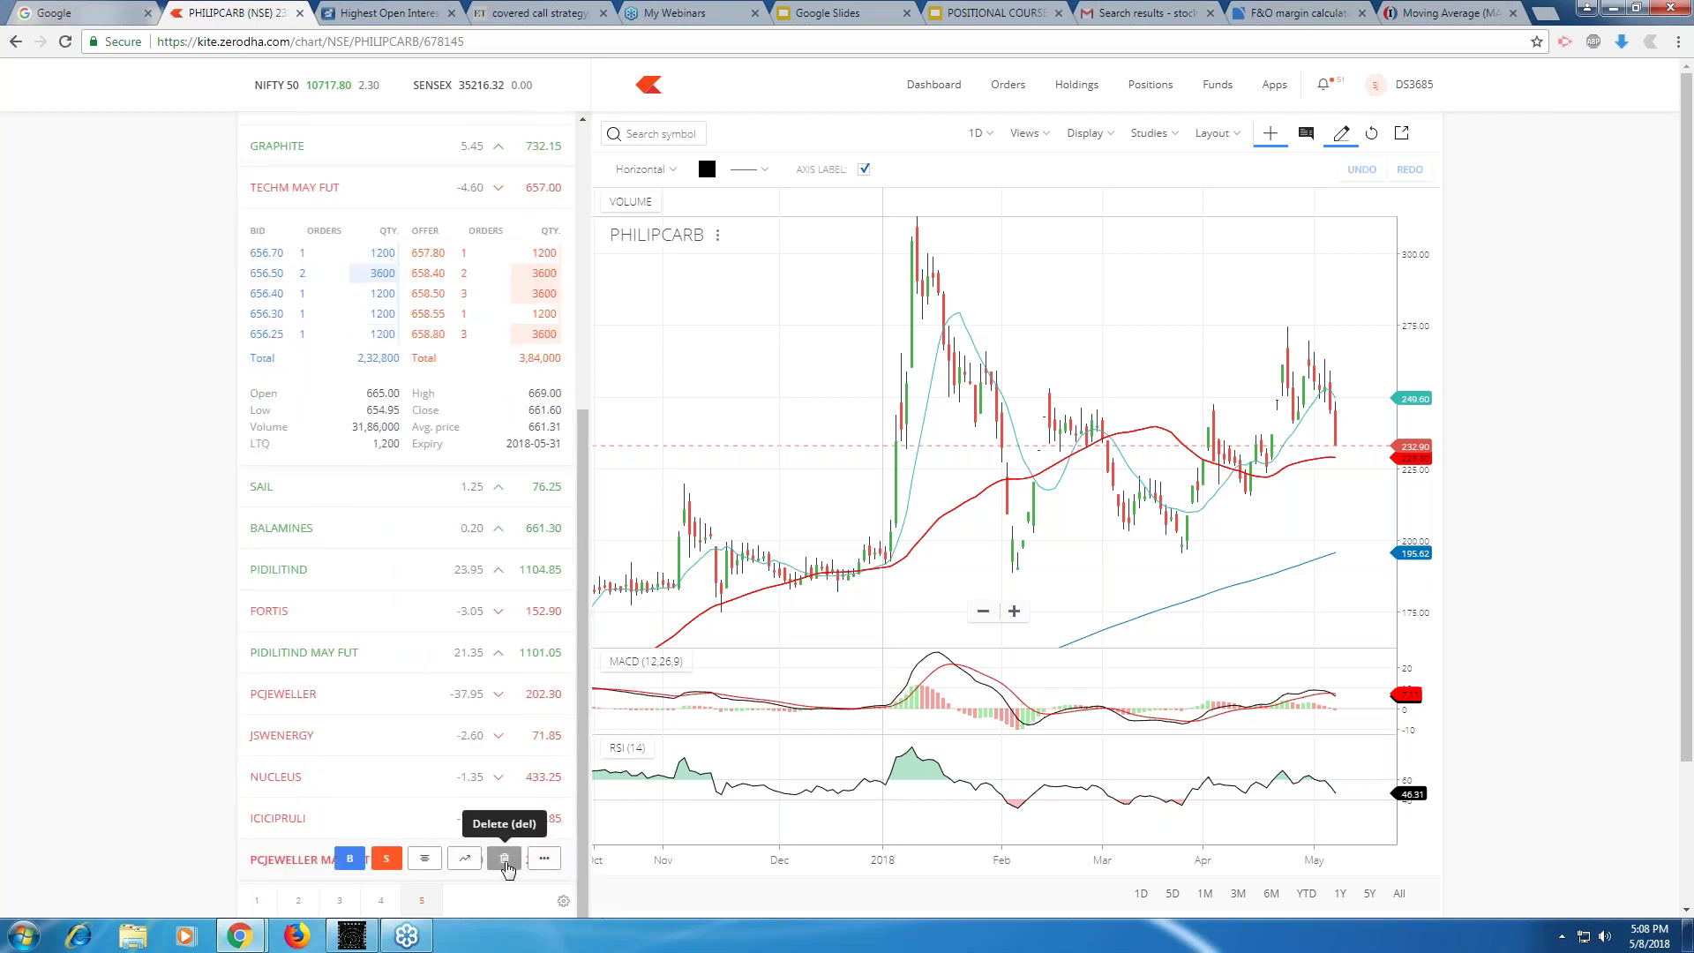
left_click(505, 862)
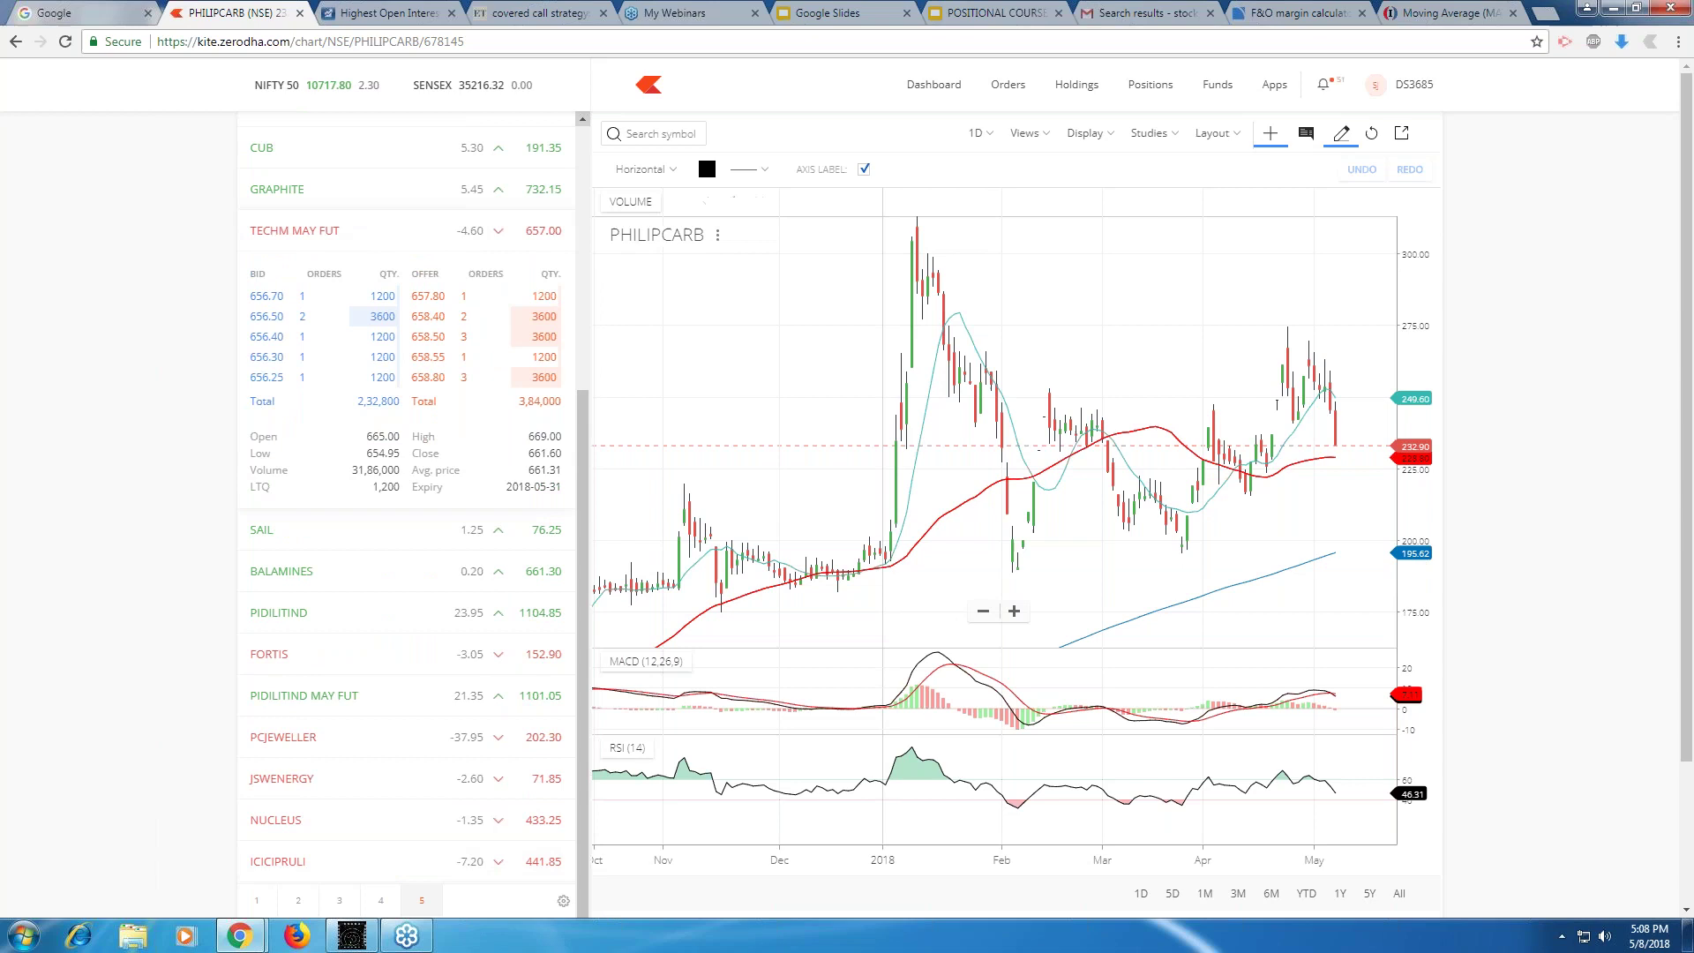
scroll(584, 130, "up", 4)
scroll(583, 130, "up", 1)
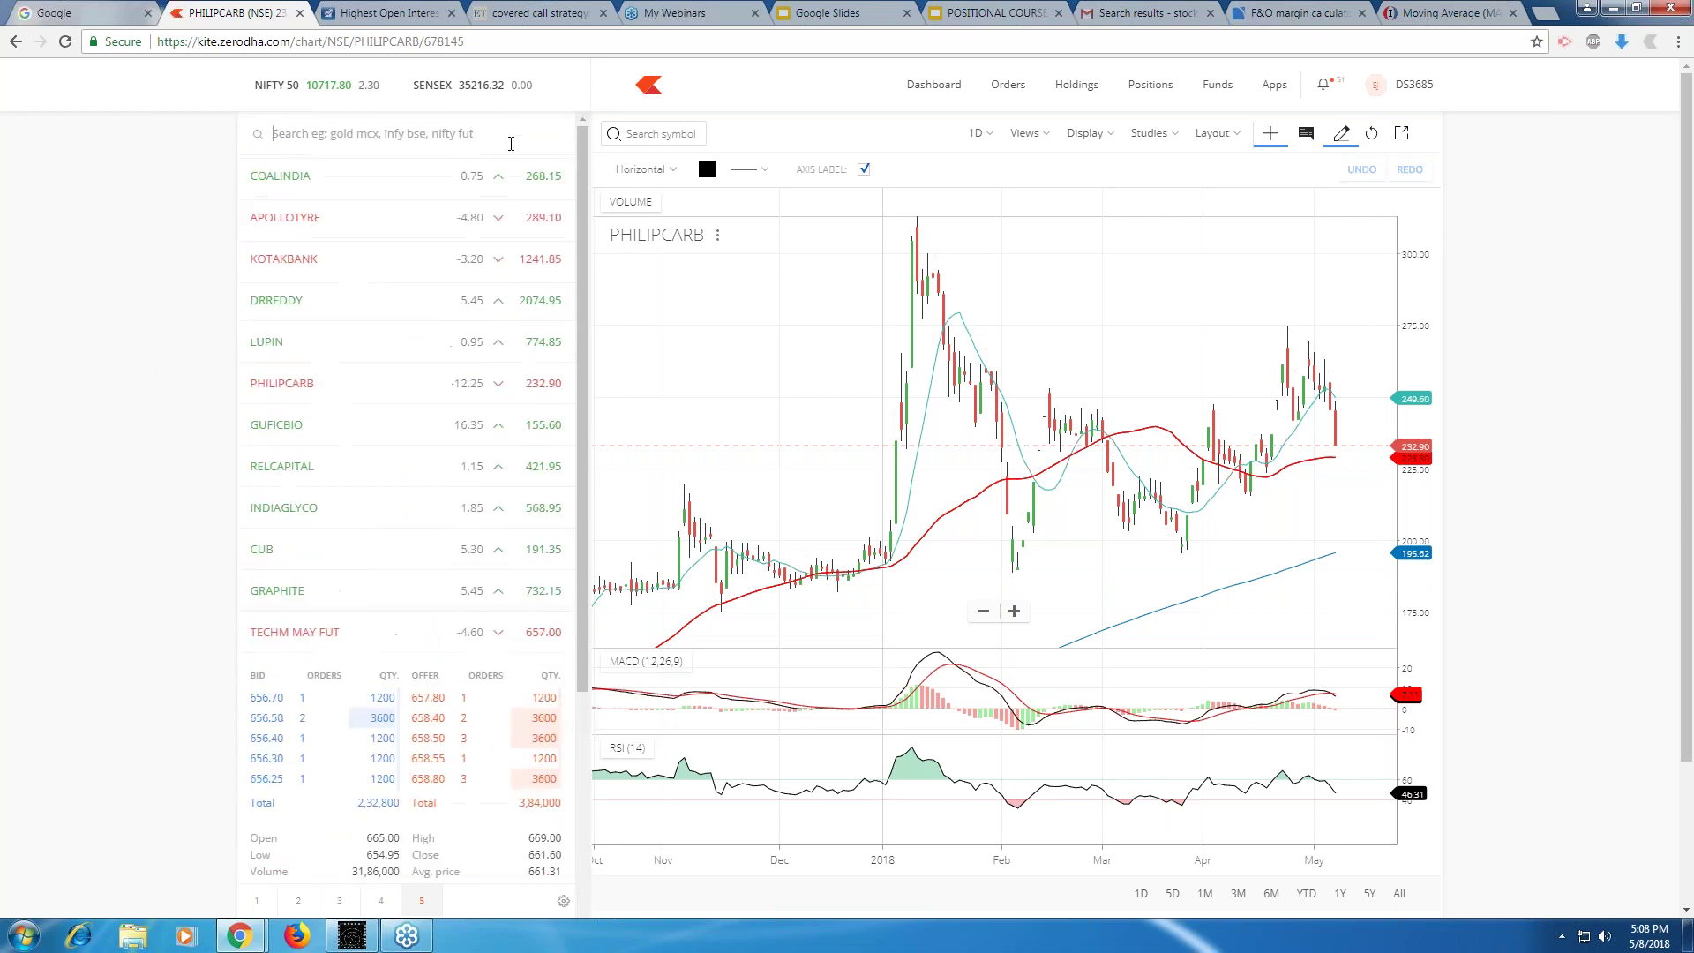
type("VENKY")
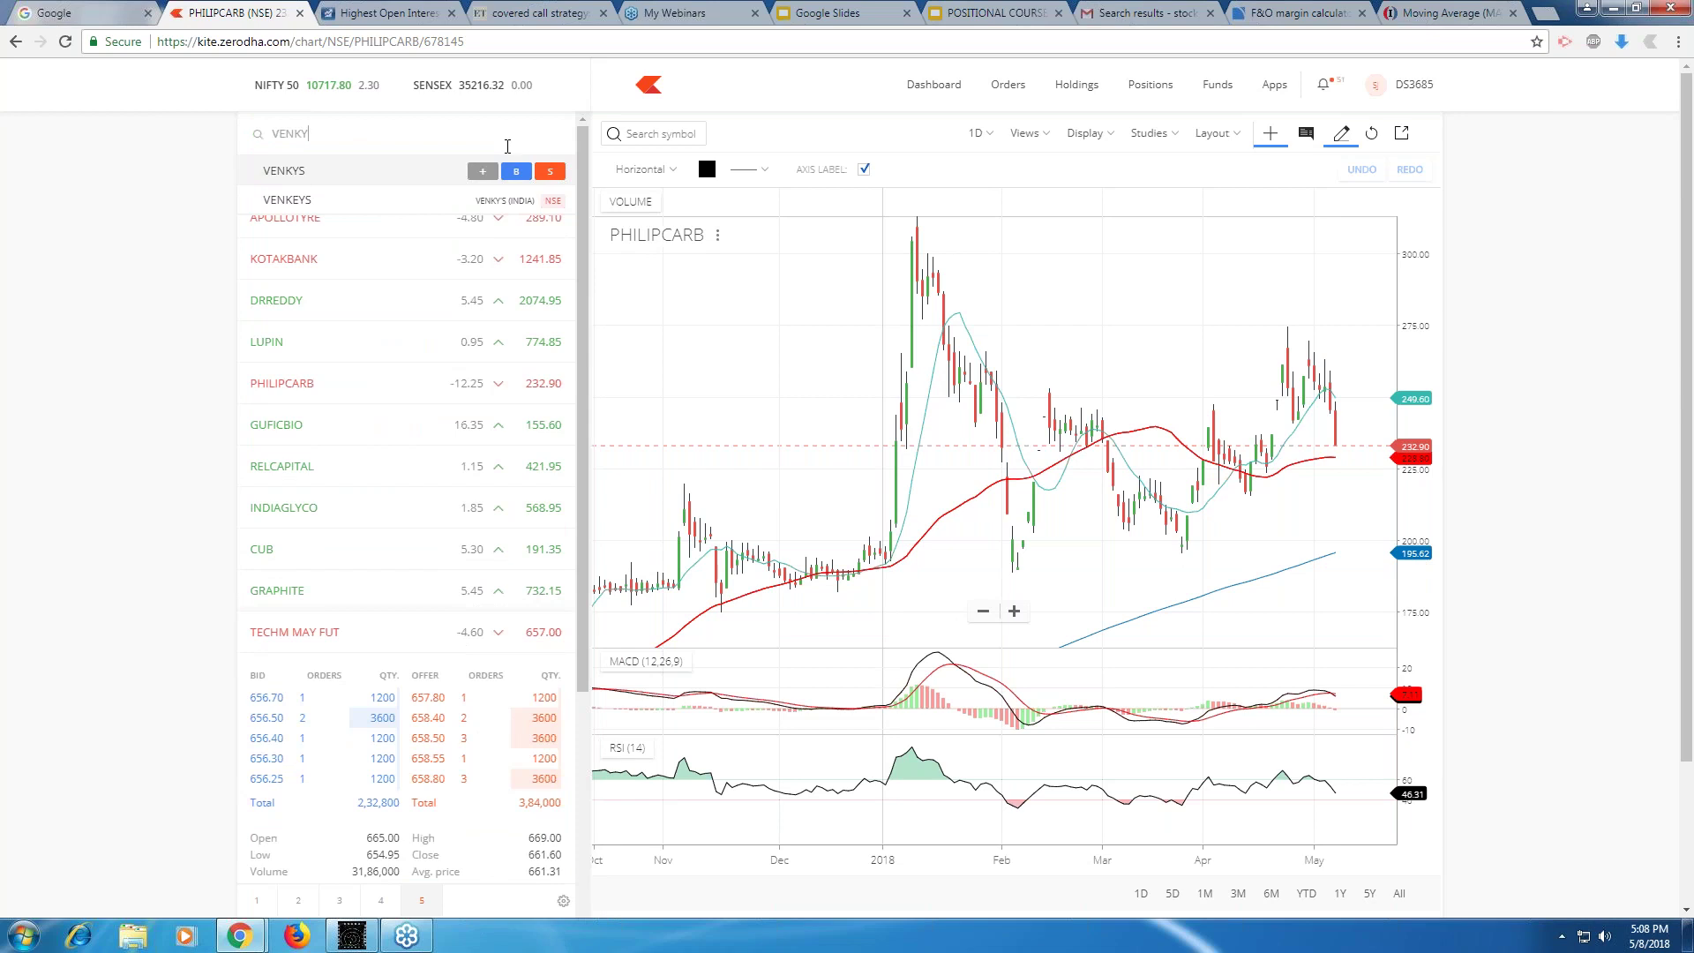
left_click(482, 172)
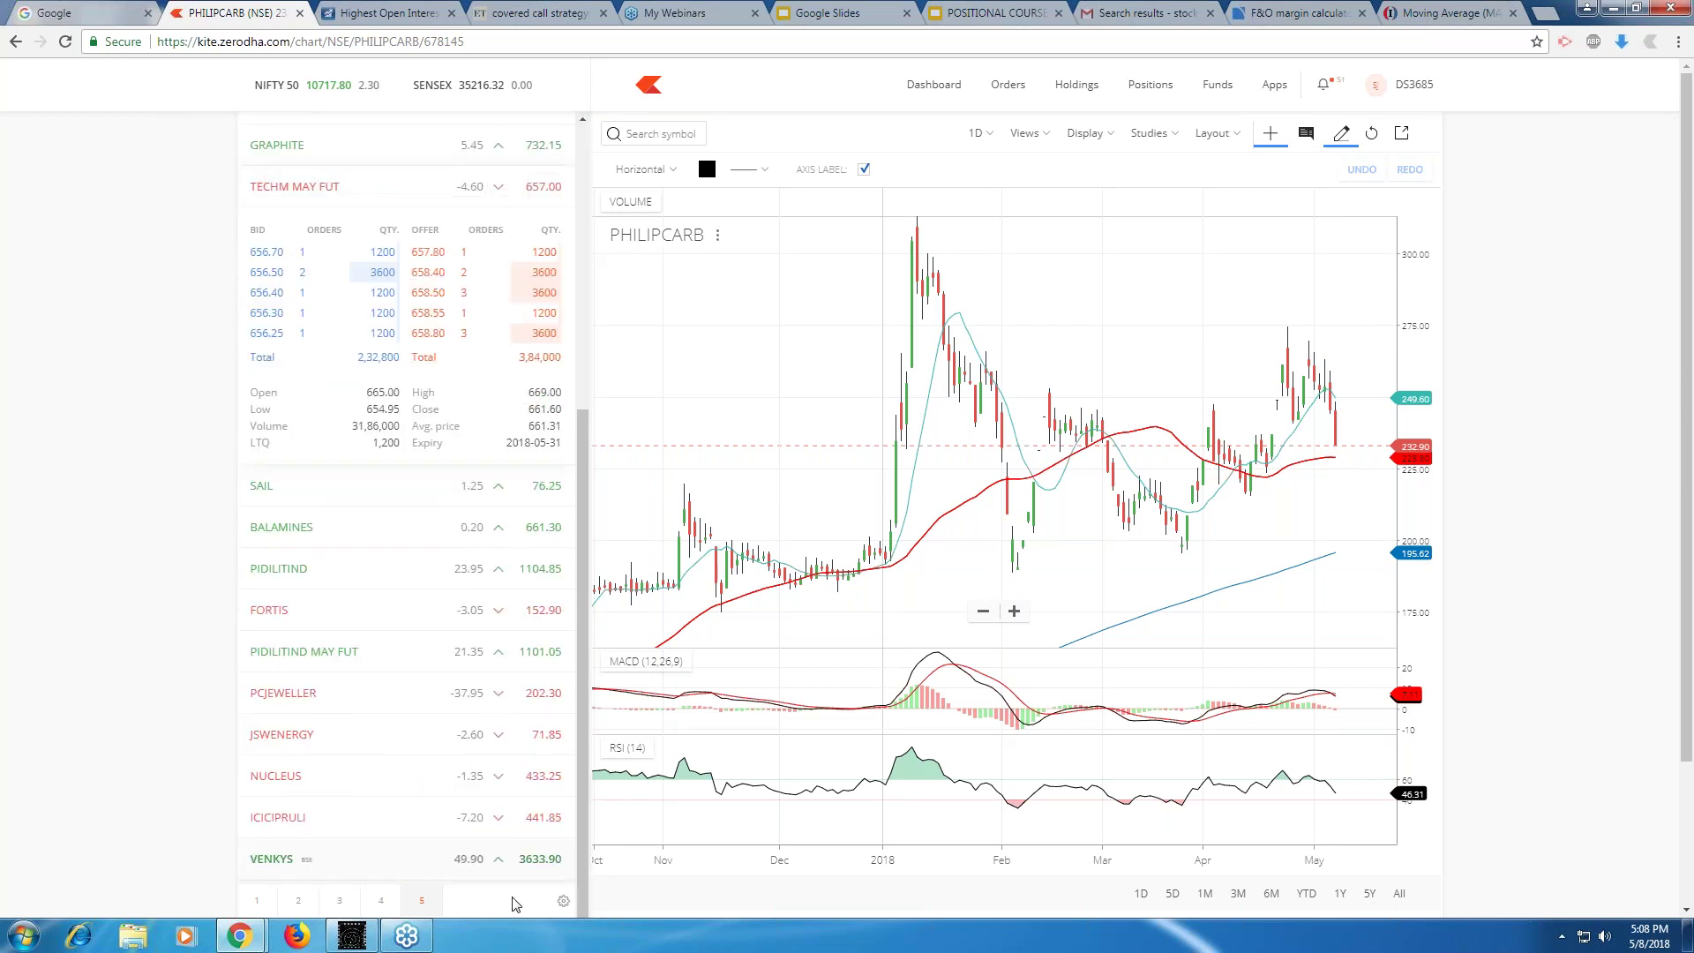
Open the VENKYS chart and examine its price around the 50-period average in February 2018 and the following rise.
left_click(464, 857)
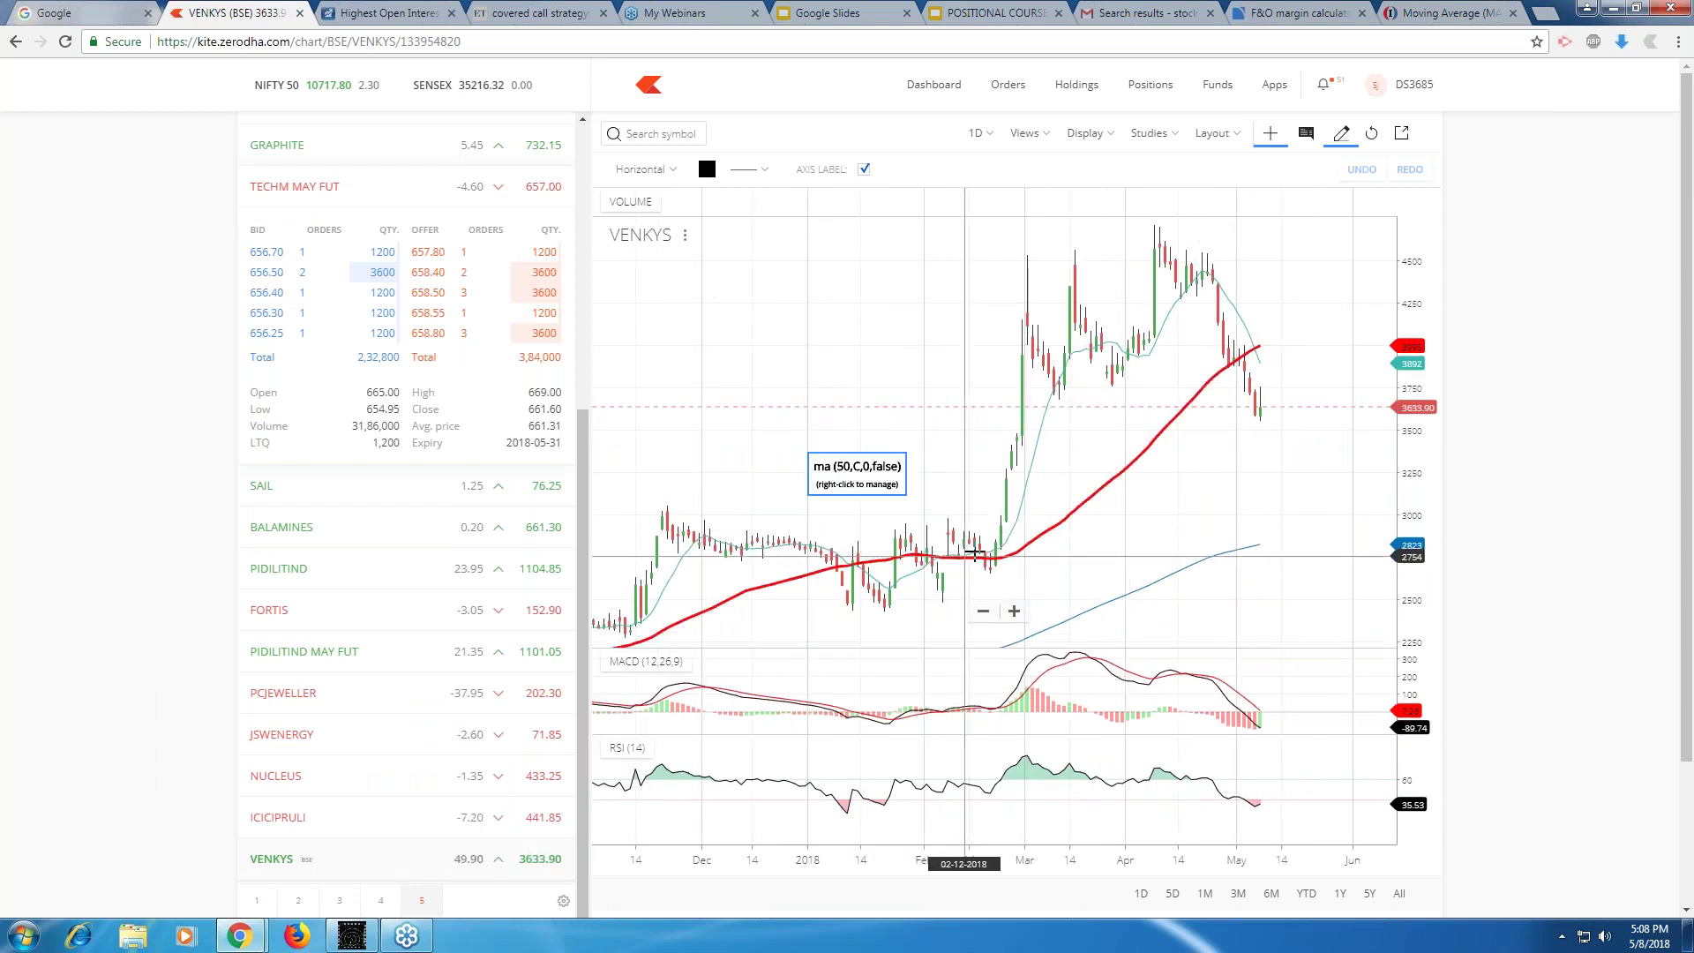
scroll(975, 553, "up", 3)
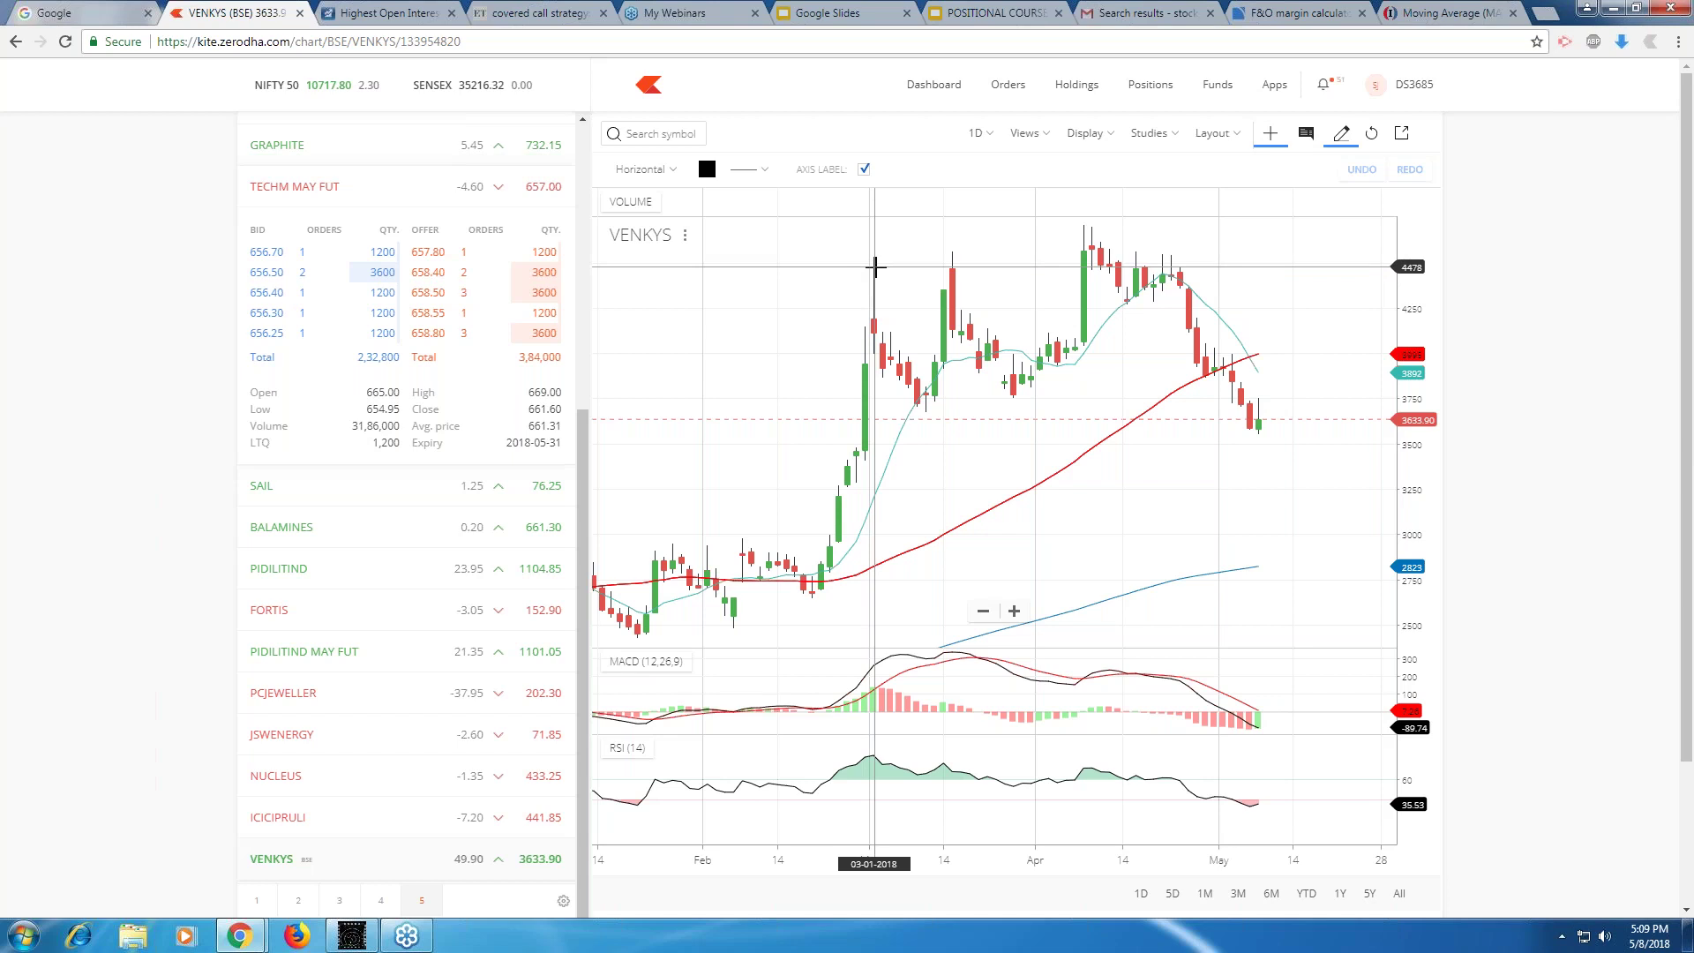
scroll(879, 510, "down", 2)
scroll(880, 510, "down", 3)
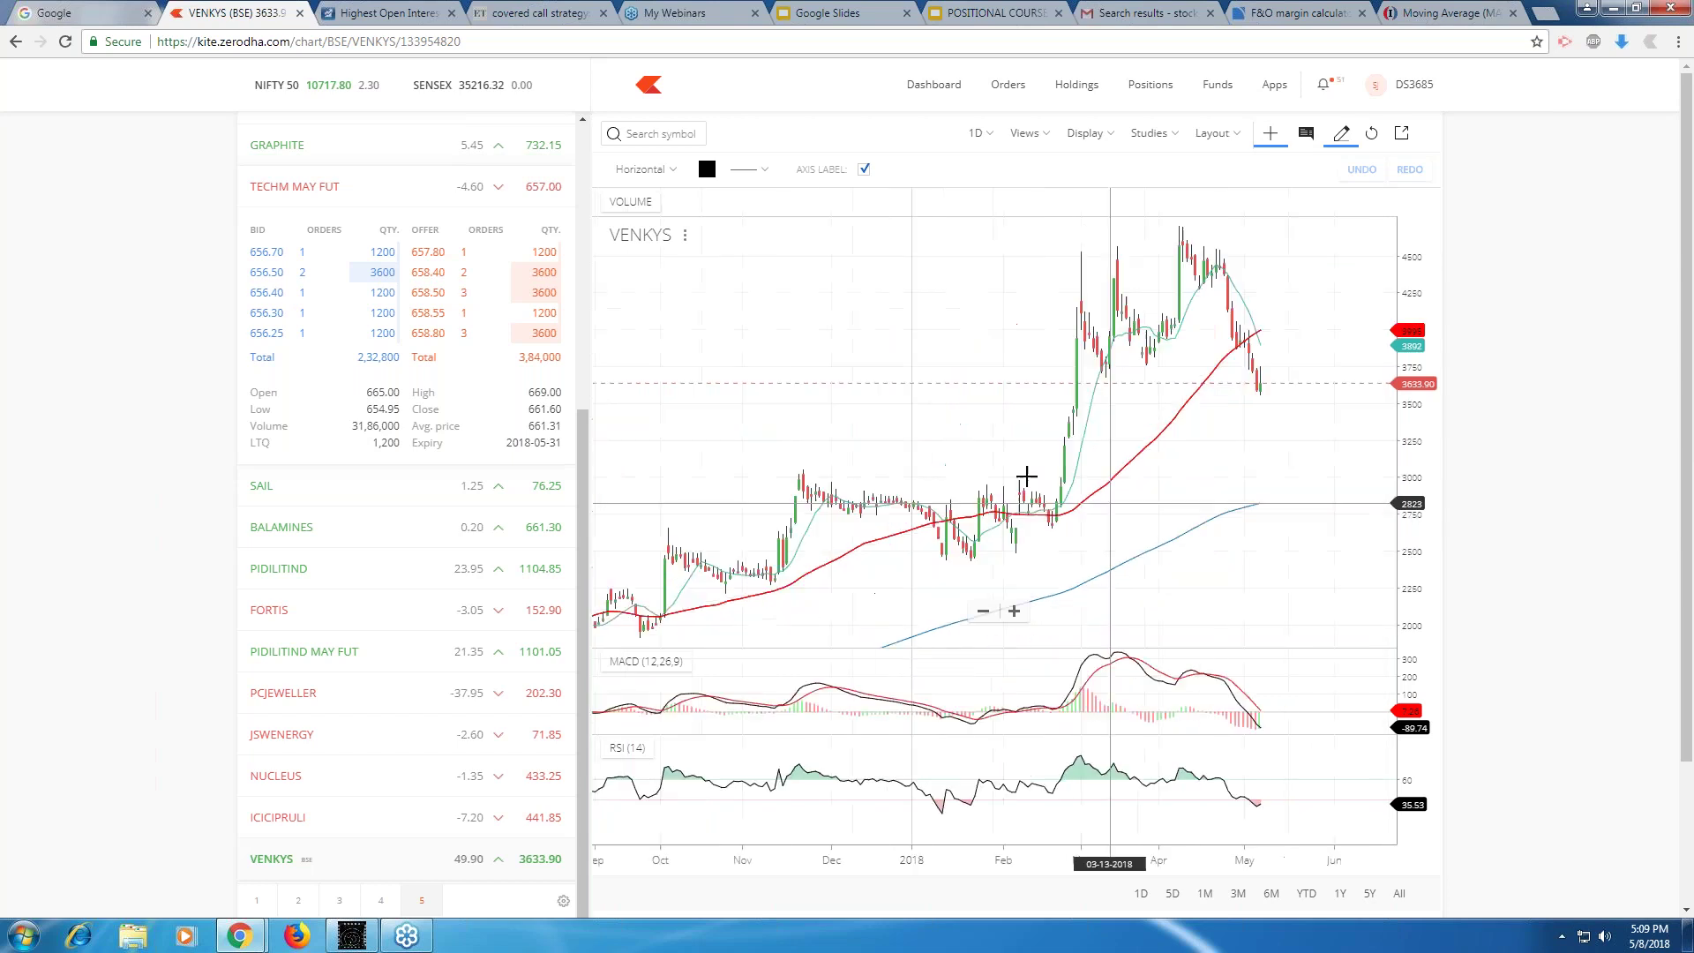
Examine VENKYS's price near the 50-period average in early November 2017 and the following move.
left_click_drag(733, 612, 935, 534)
scroll(936, 535, "up", 2)
scroll(936, 535, "up", 2)
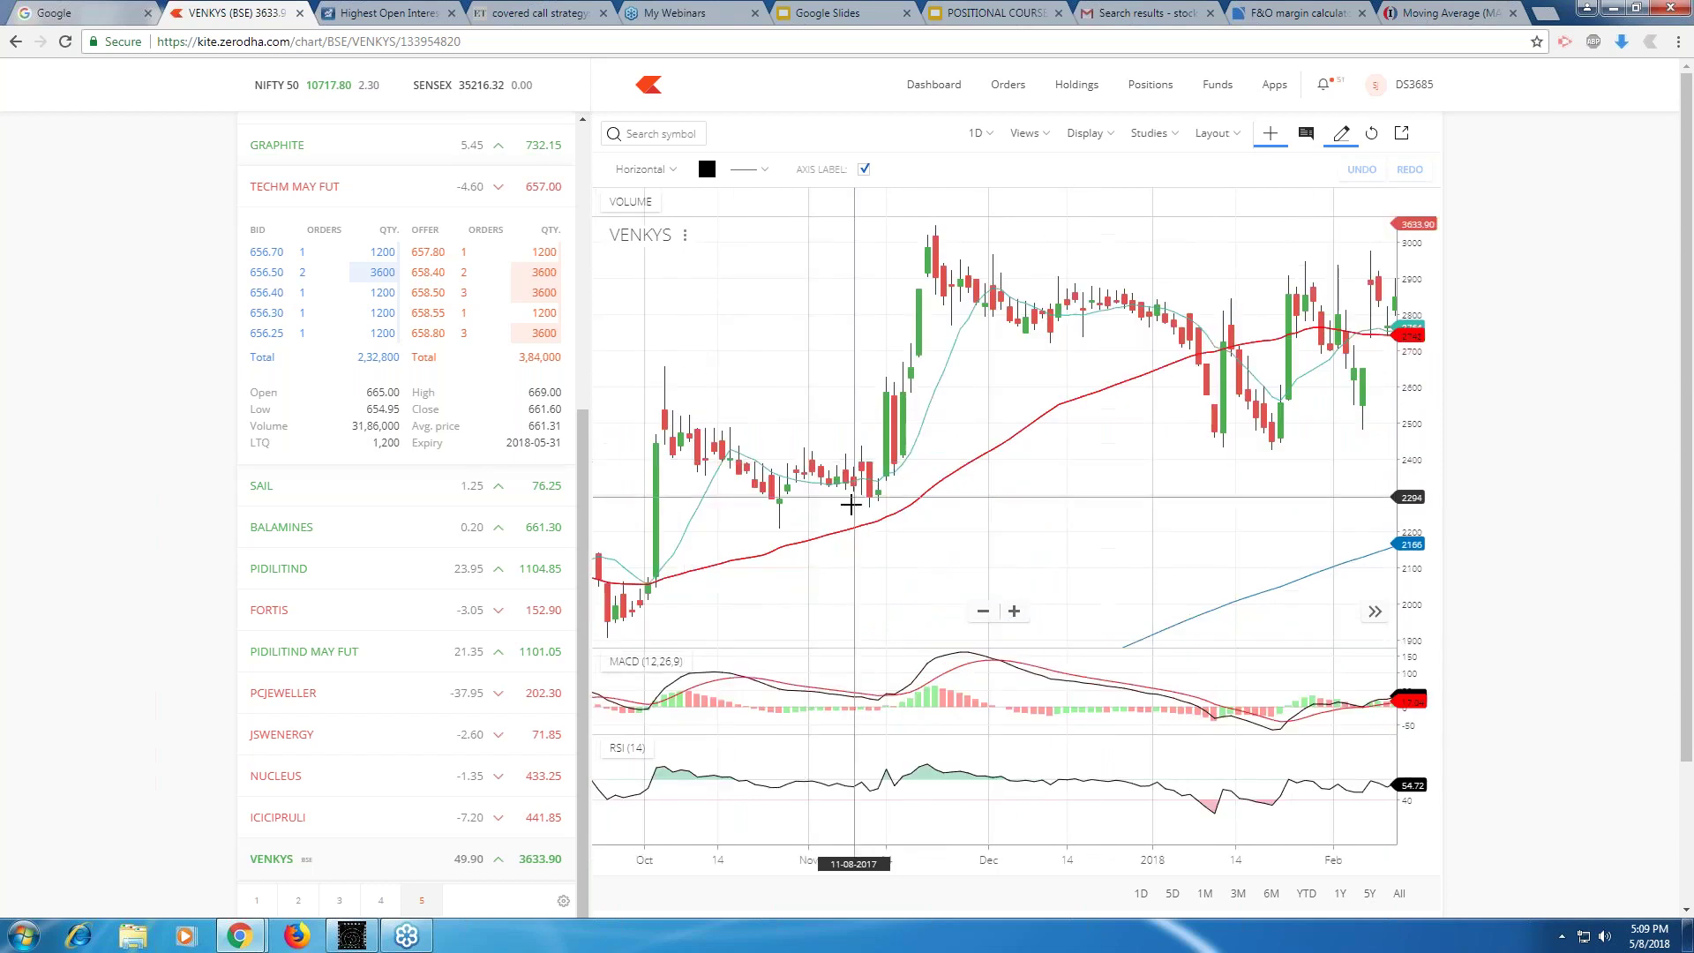
Examine VENKYS's pullback toward the 50-period average in May and June 2017 and the July rally.
left_click_drag(800, 552, 839, 551)
left_click_drag(614, 554, 855, 586)
left_click_drag(655, 570, 937, 552)
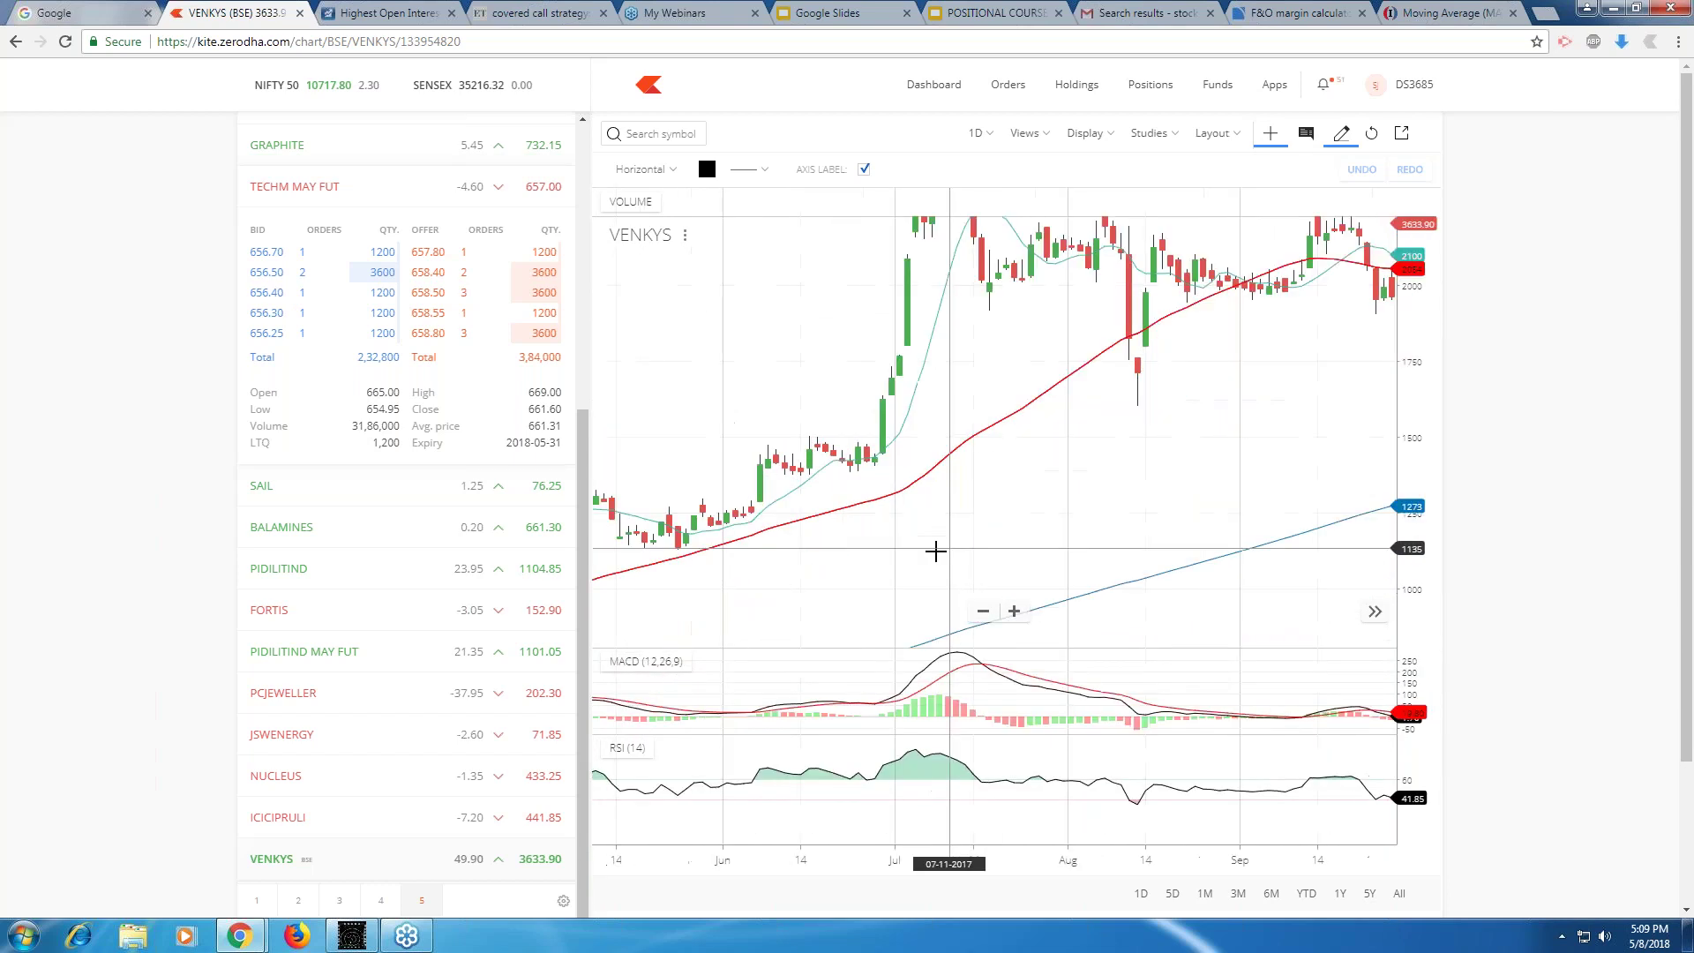
left_click_drag(856, 510, 945, 502)
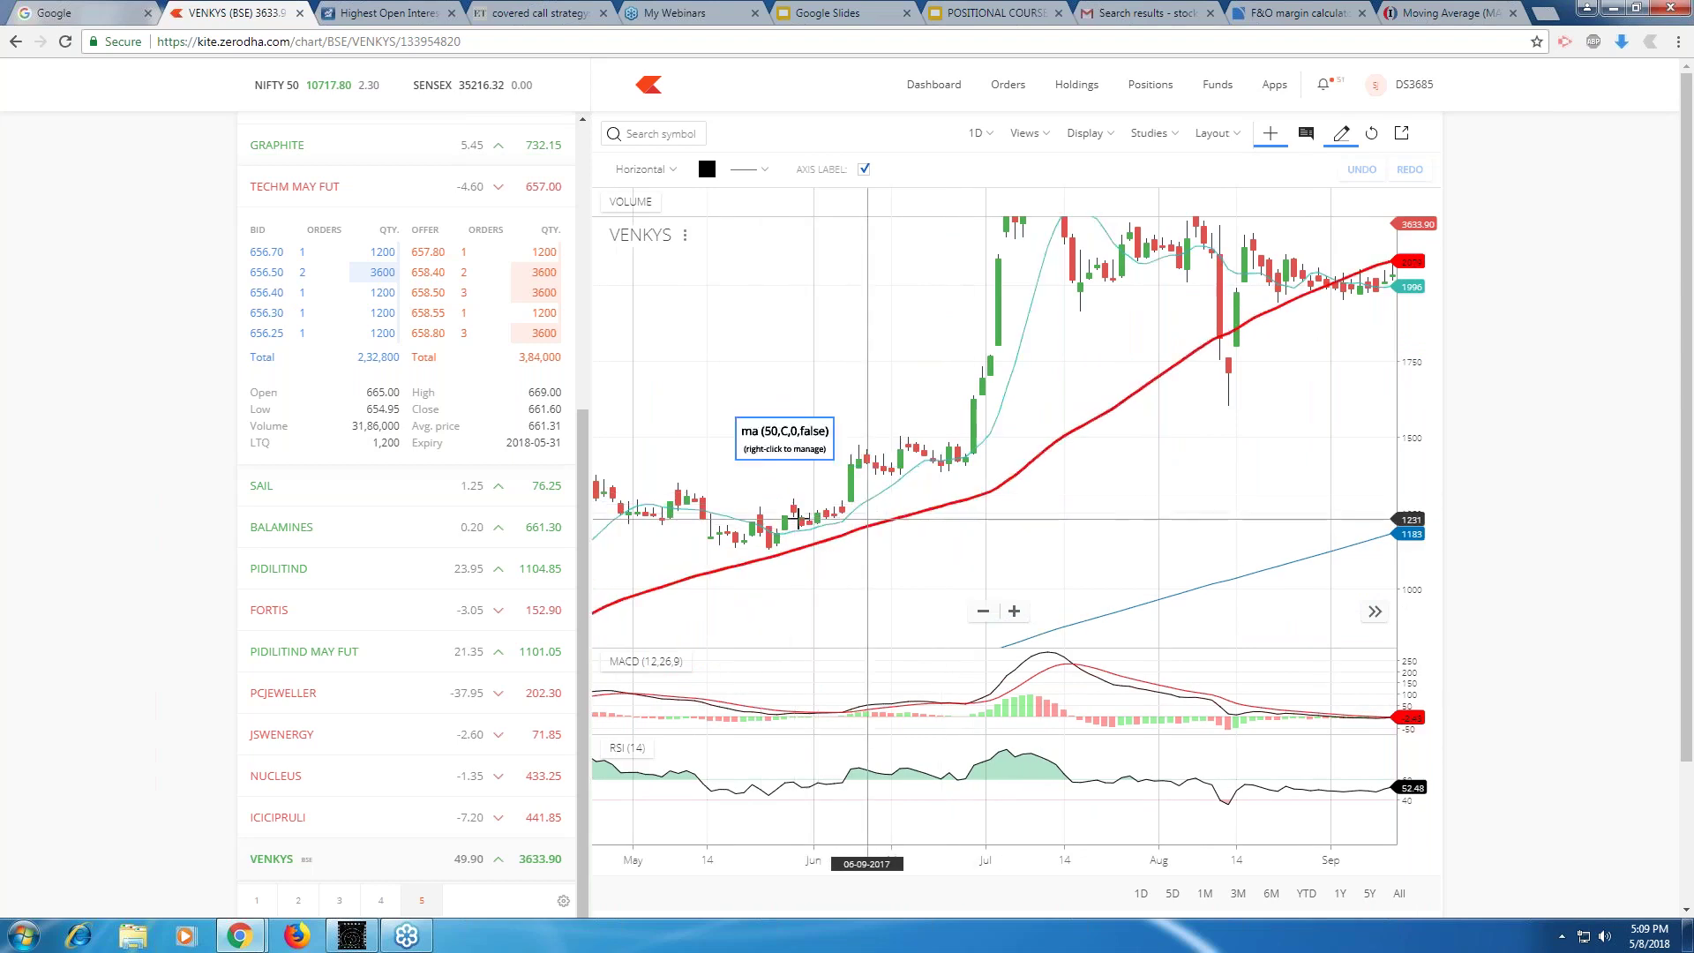
scroll(884, 517, "down", 1)
scroll(885, 518, "down", 2)
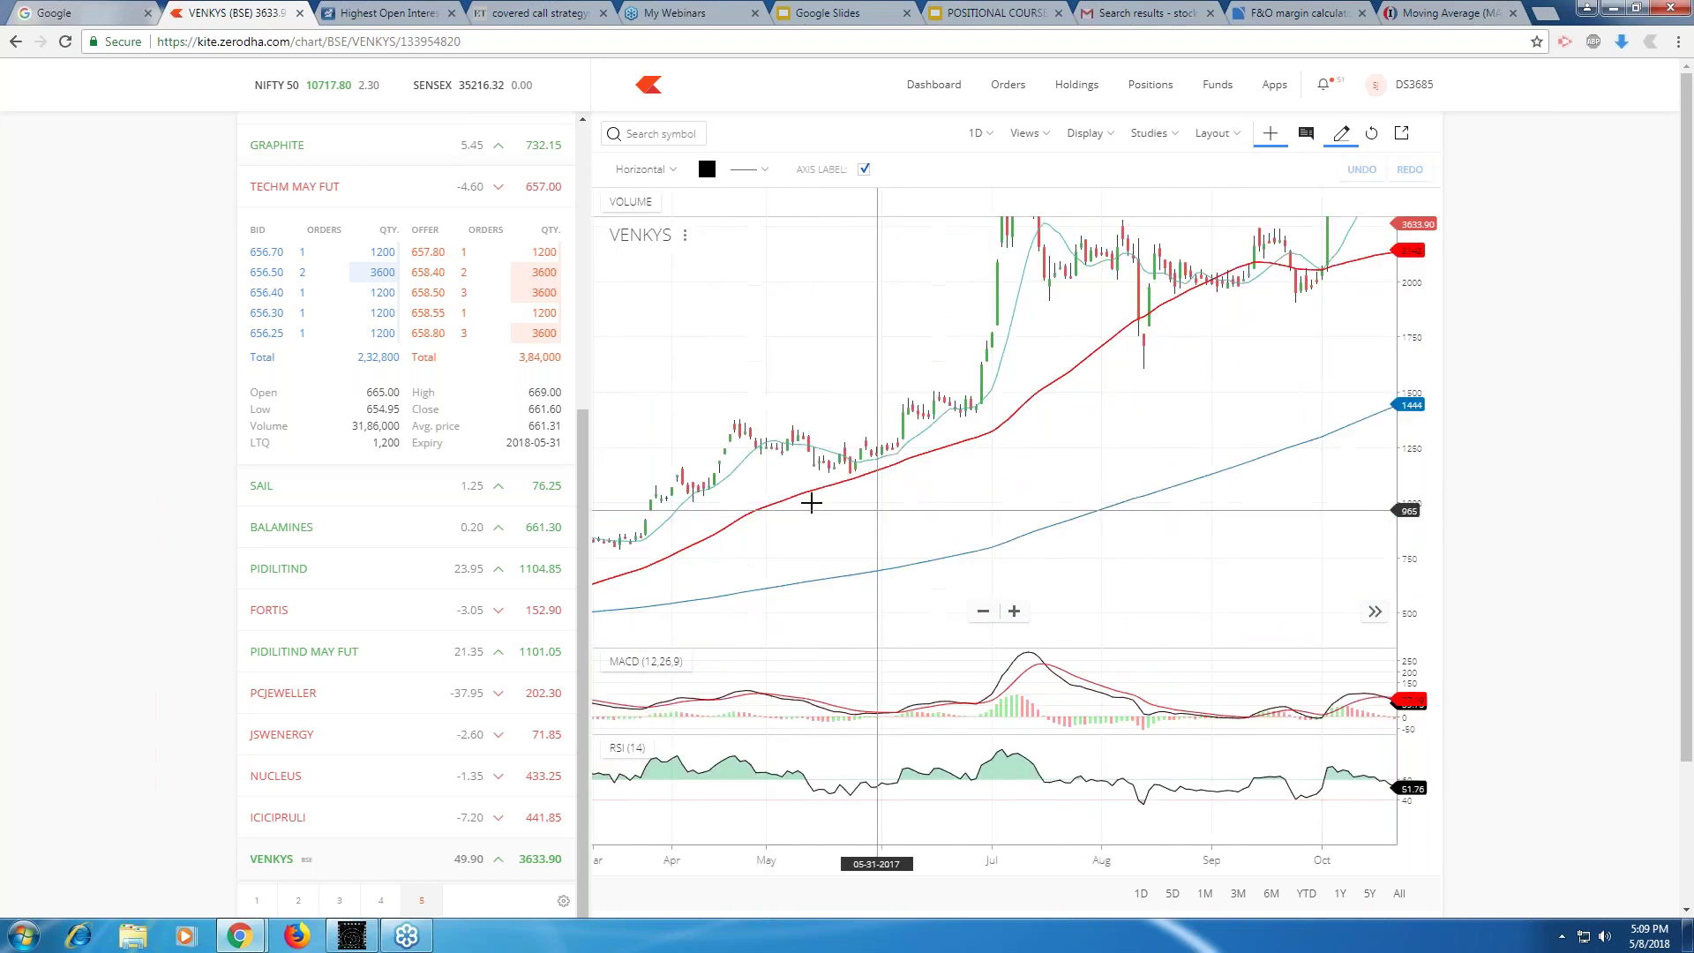
scroll(810, 502, "down", 1)
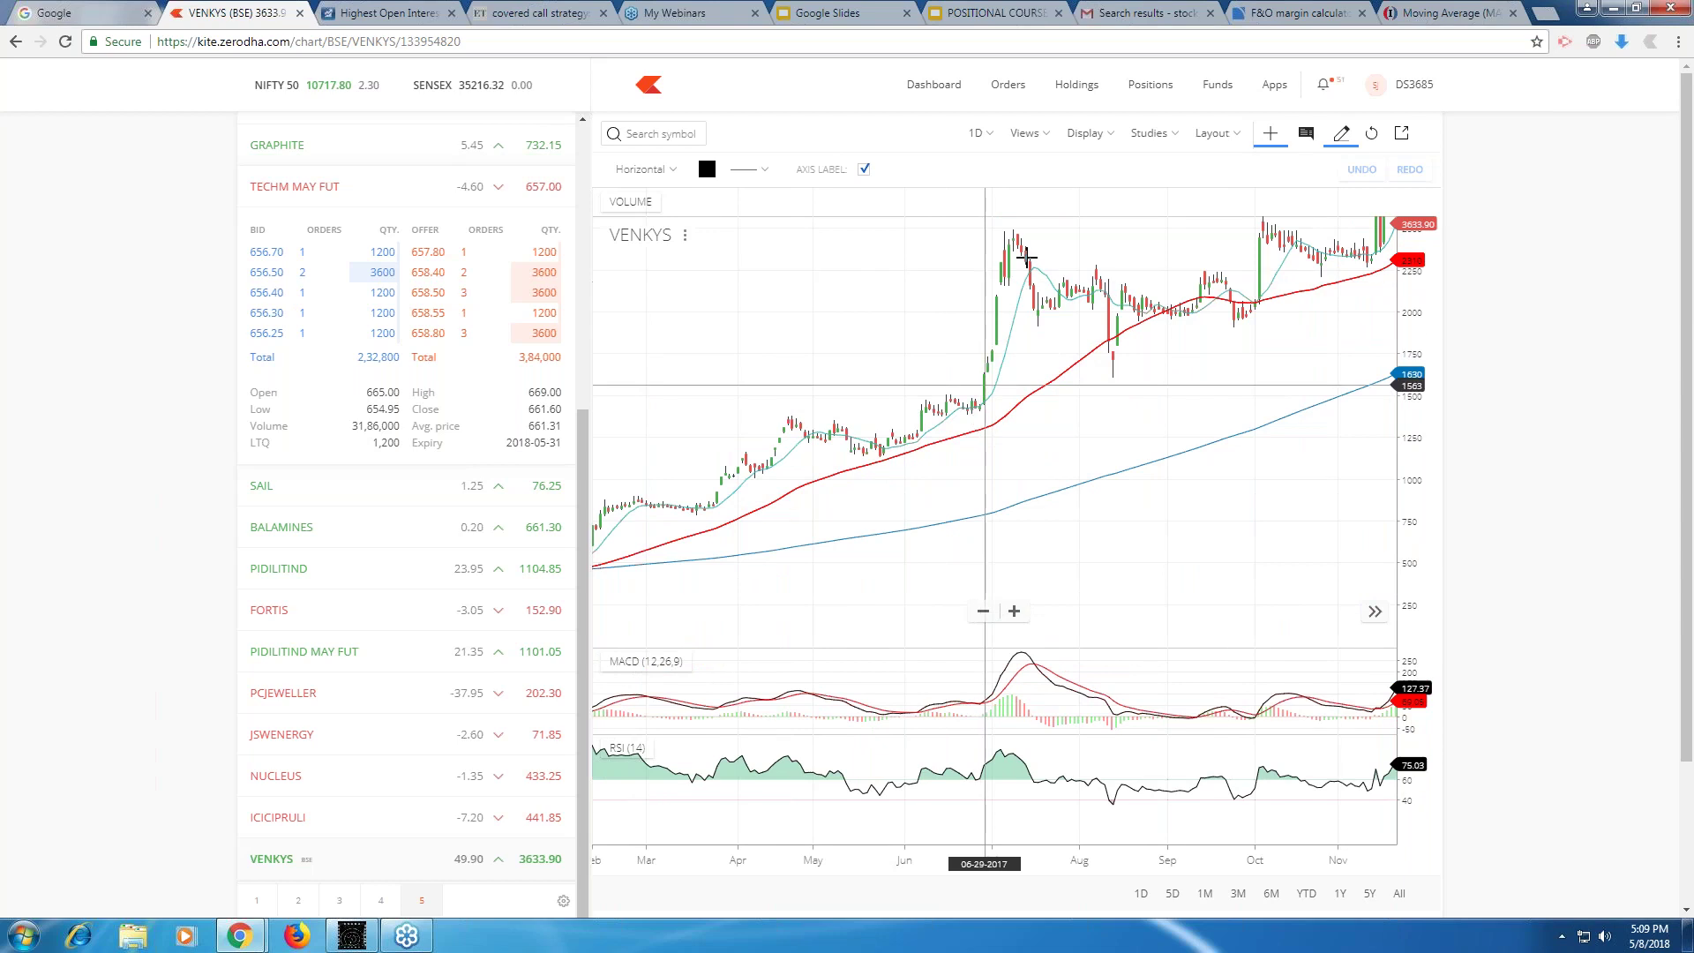
scroll(960, 412, "up", 1)
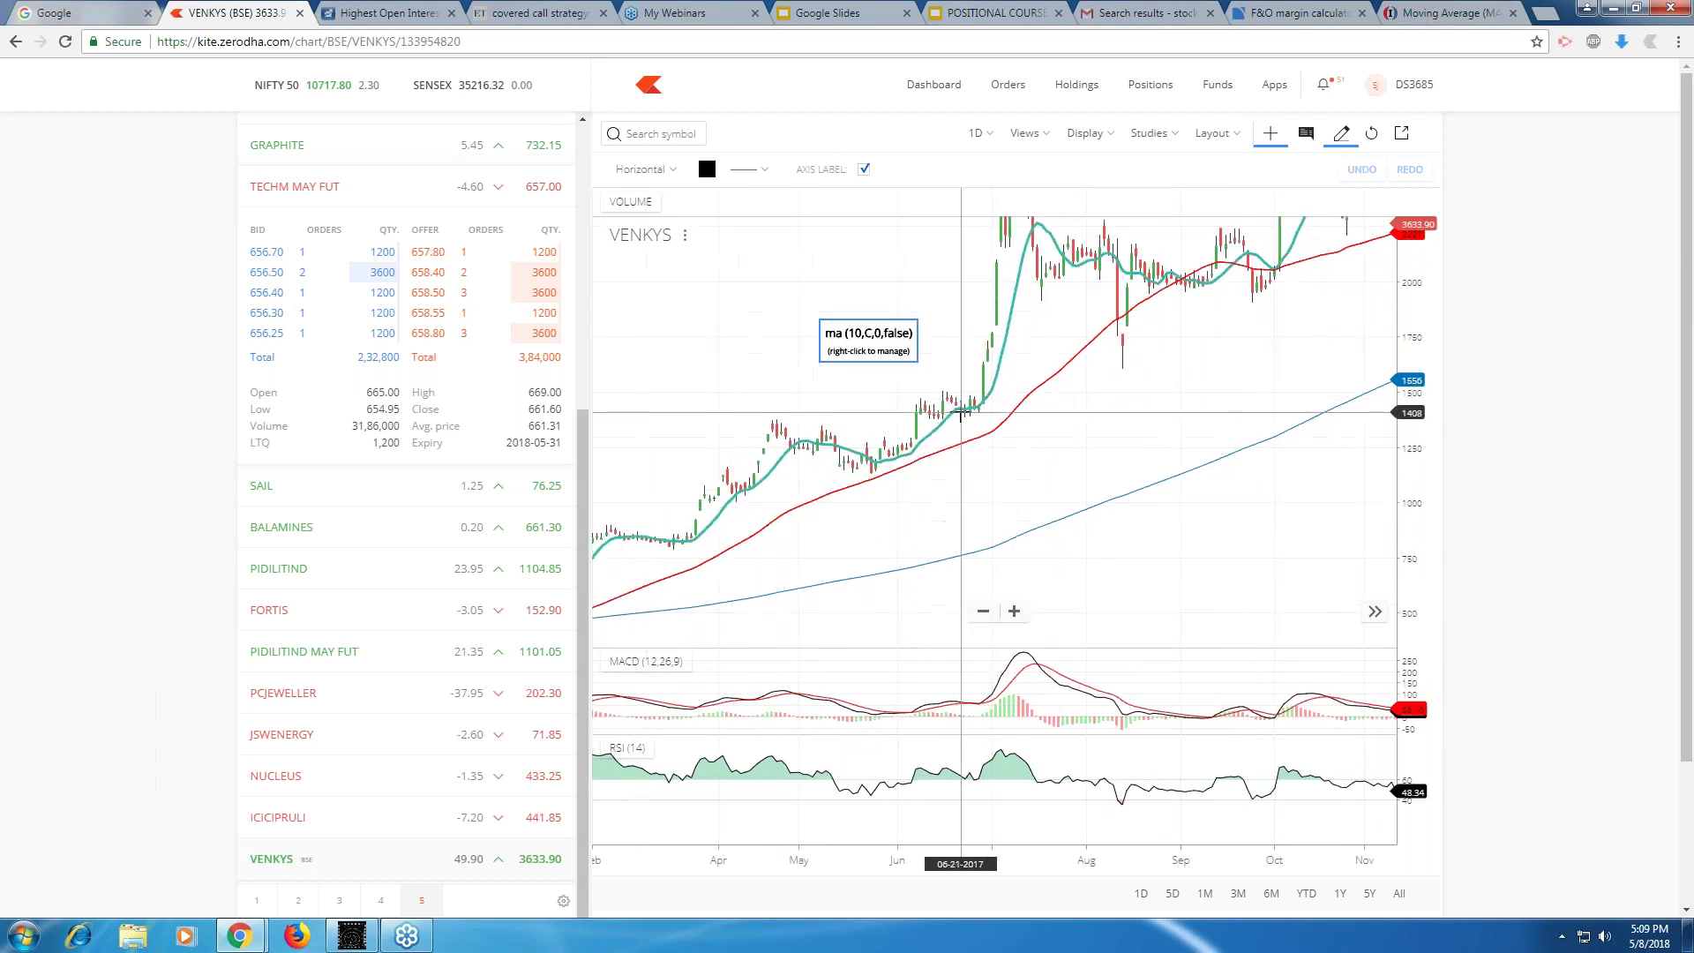
scroll(960, 412, "up", 2)
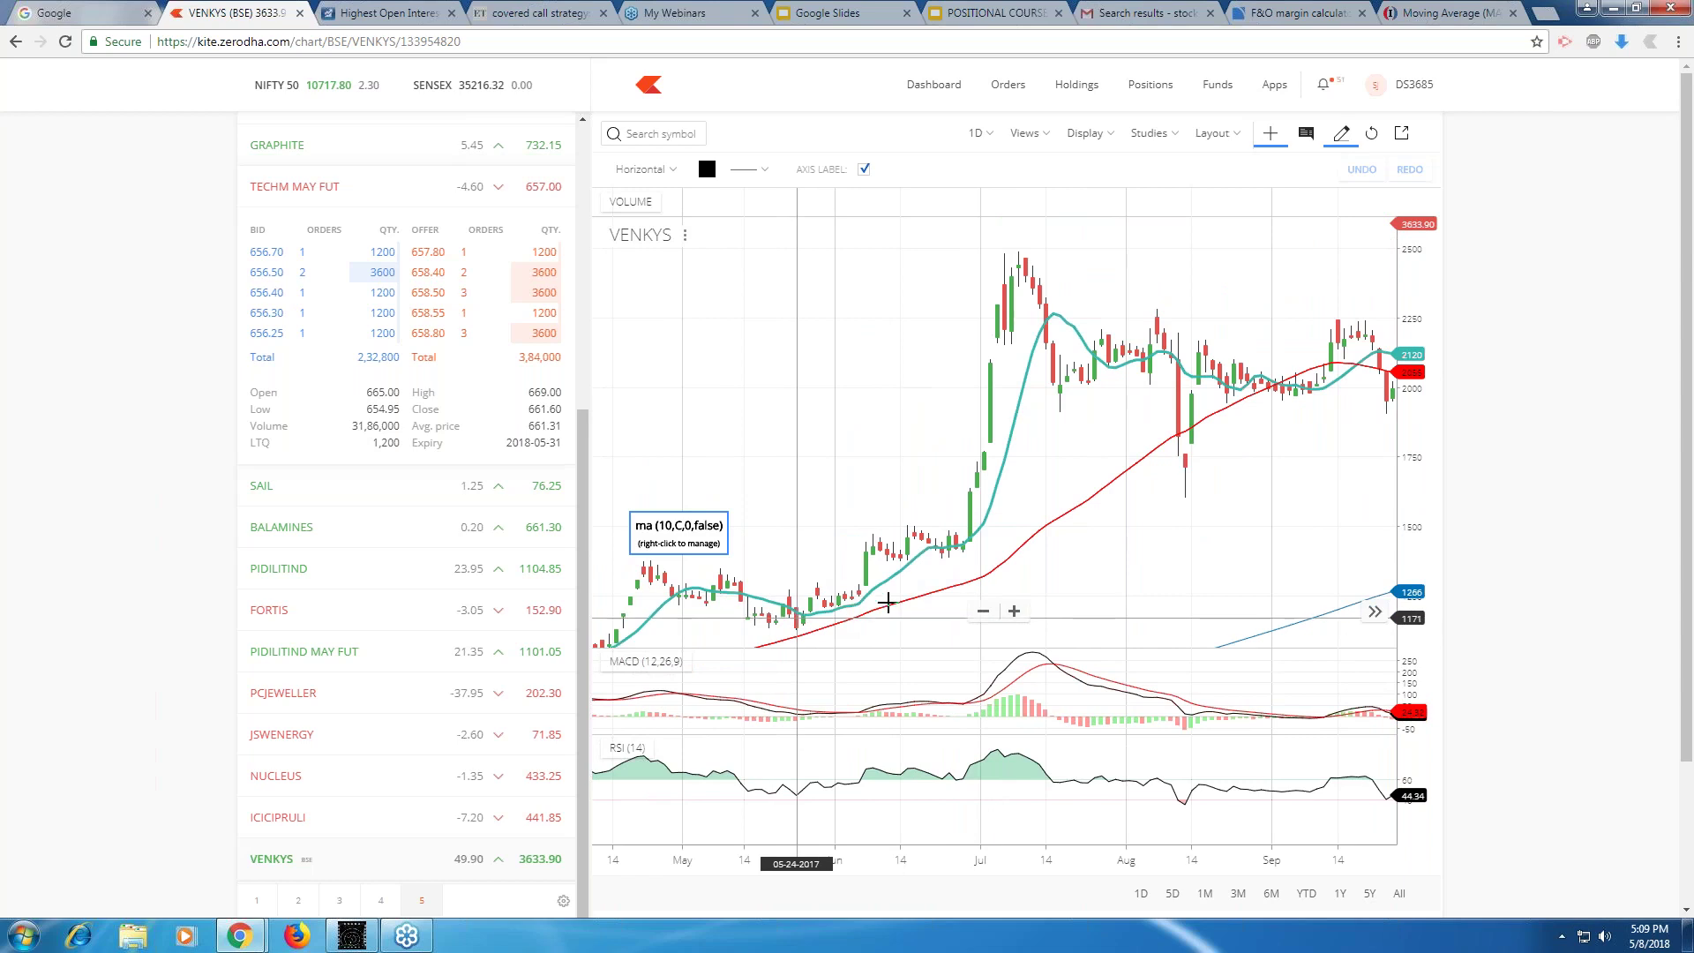
scroll(886, 604, "down", 1)
scroll(887, 603, "down", 2)
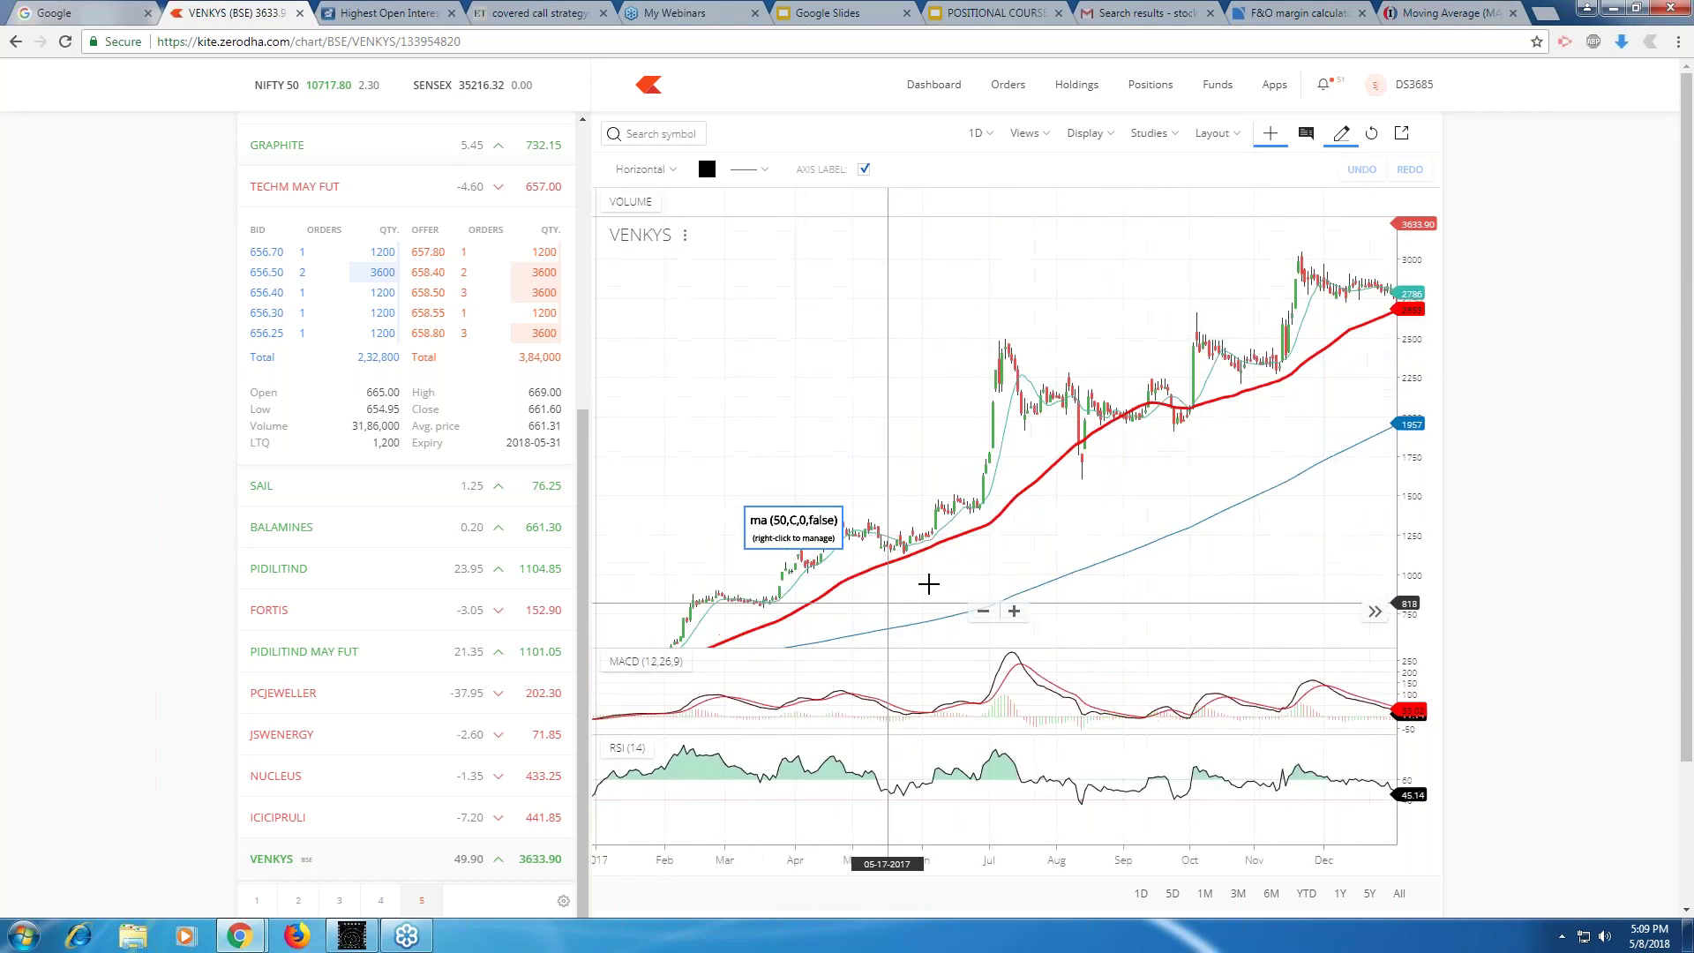
scroll(927, 584, "down", 1)
Examine the 50 and 200-period average crossover on VENKYS around January 2017 and the price move from February.
scroll(952, 586, "up", 3)
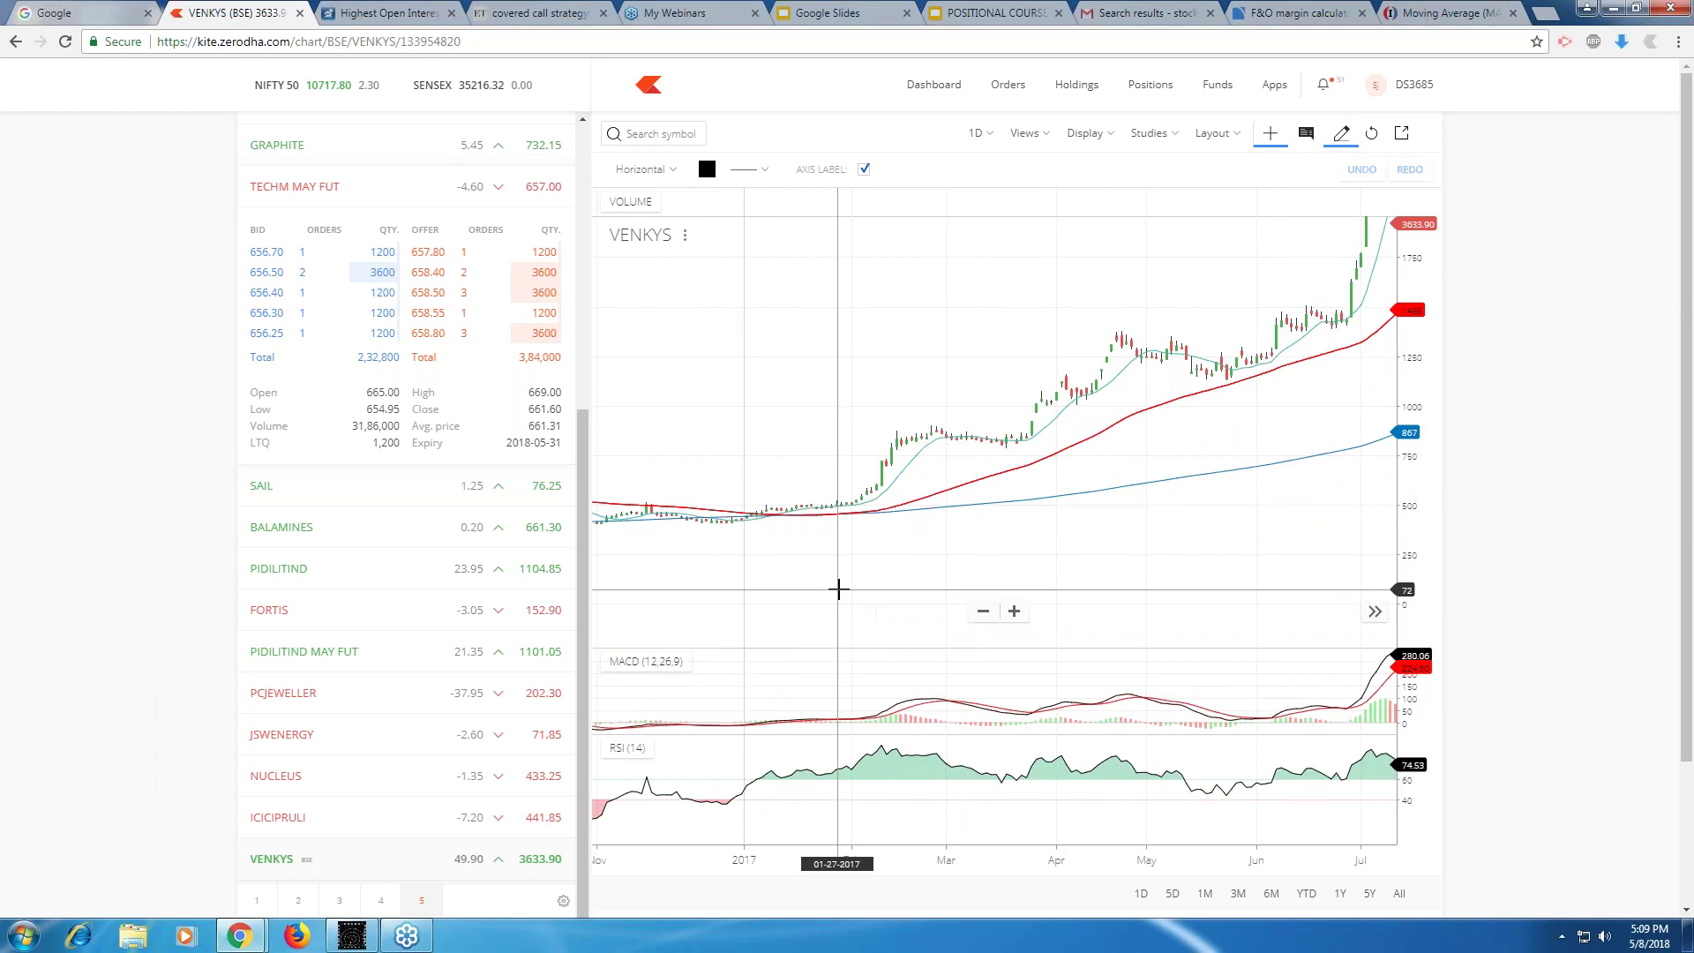
scroll(838, 589, "up", 2)
scroll(838, 589, "down", 3)
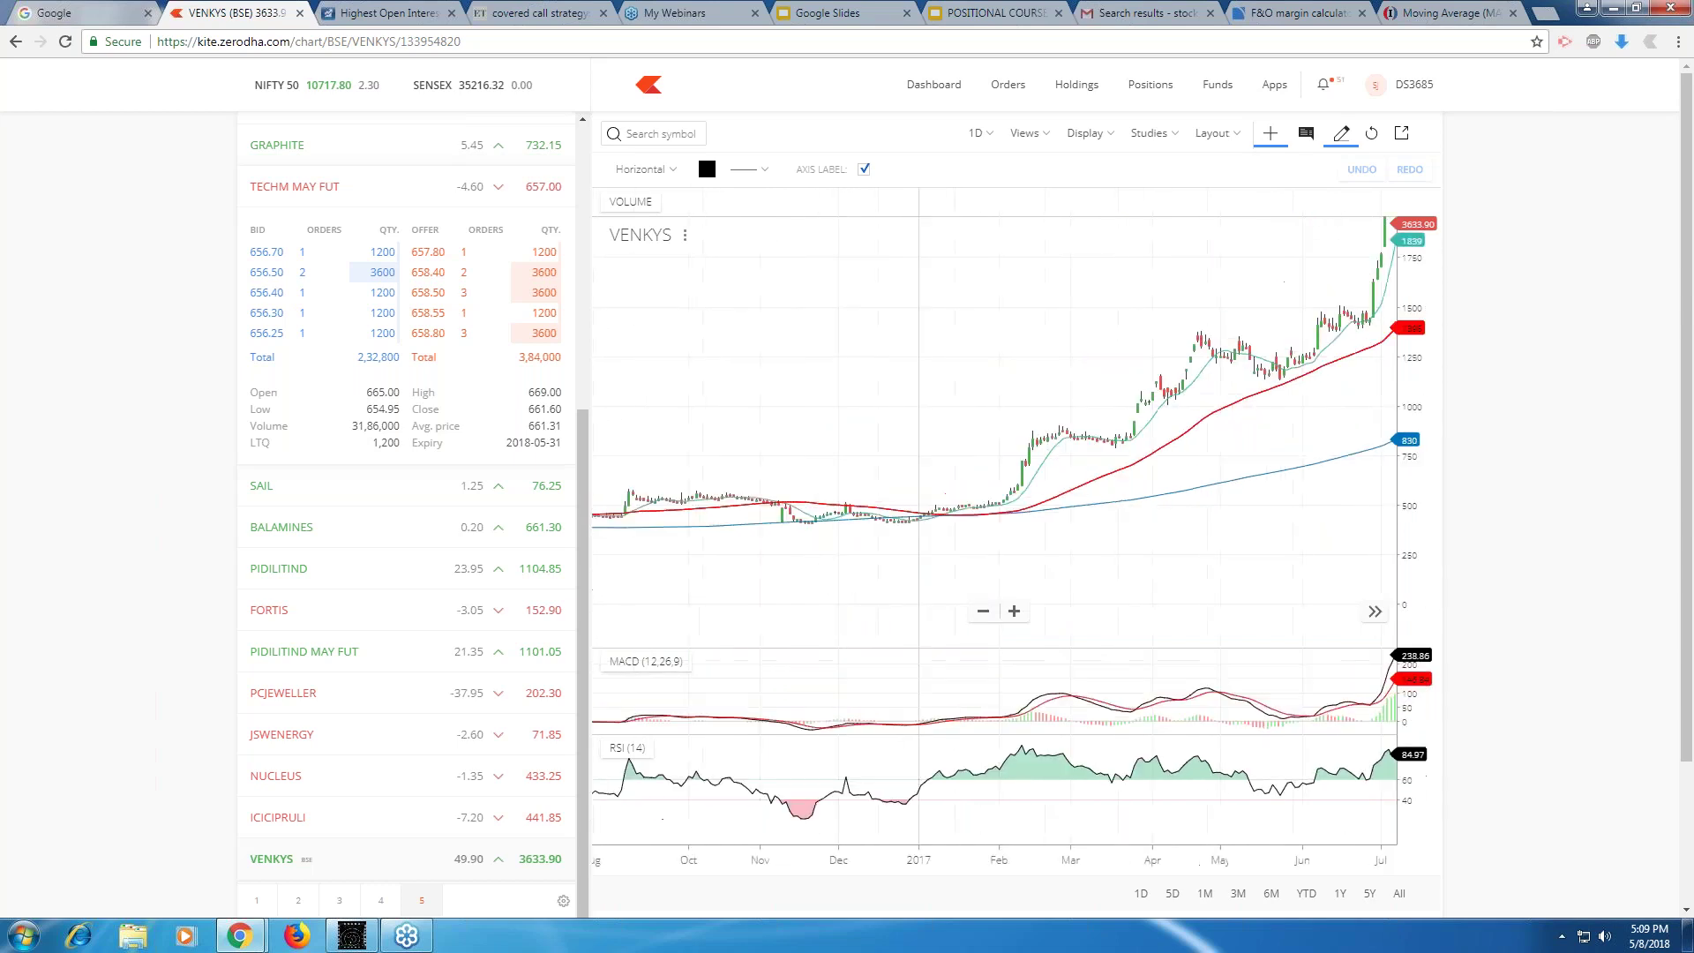
scroll(828, 465, "up", 3)
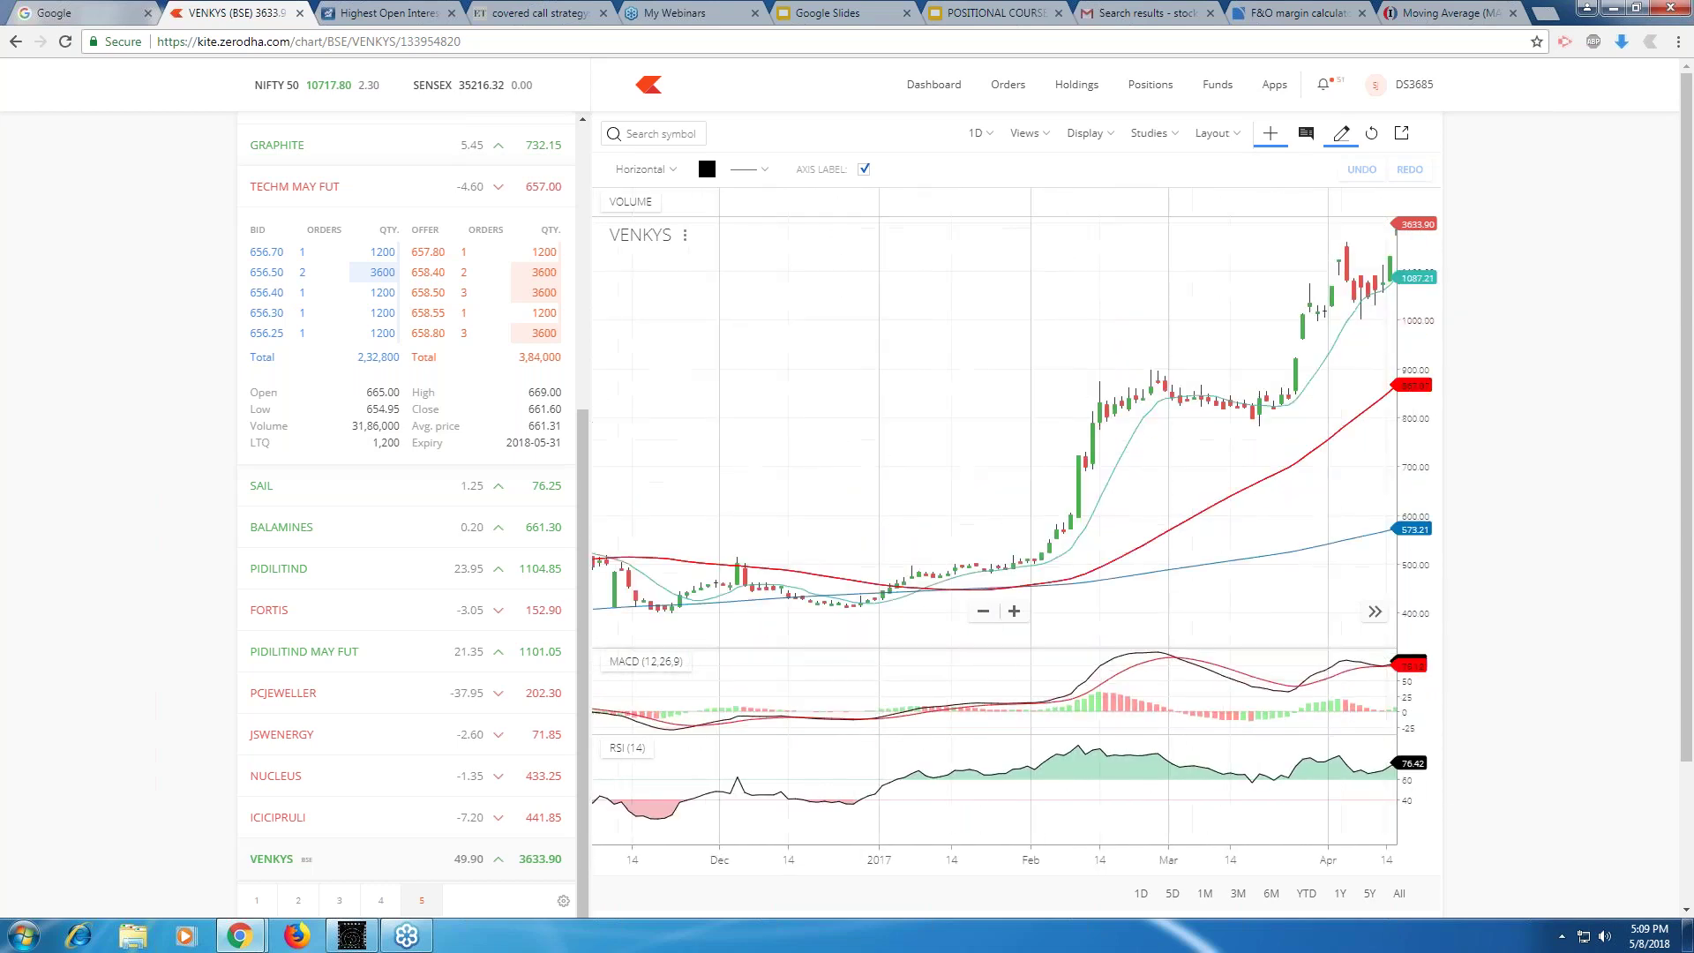
scroll(877, 447, "down", 3)
scroll(894, 497, "up", 2)
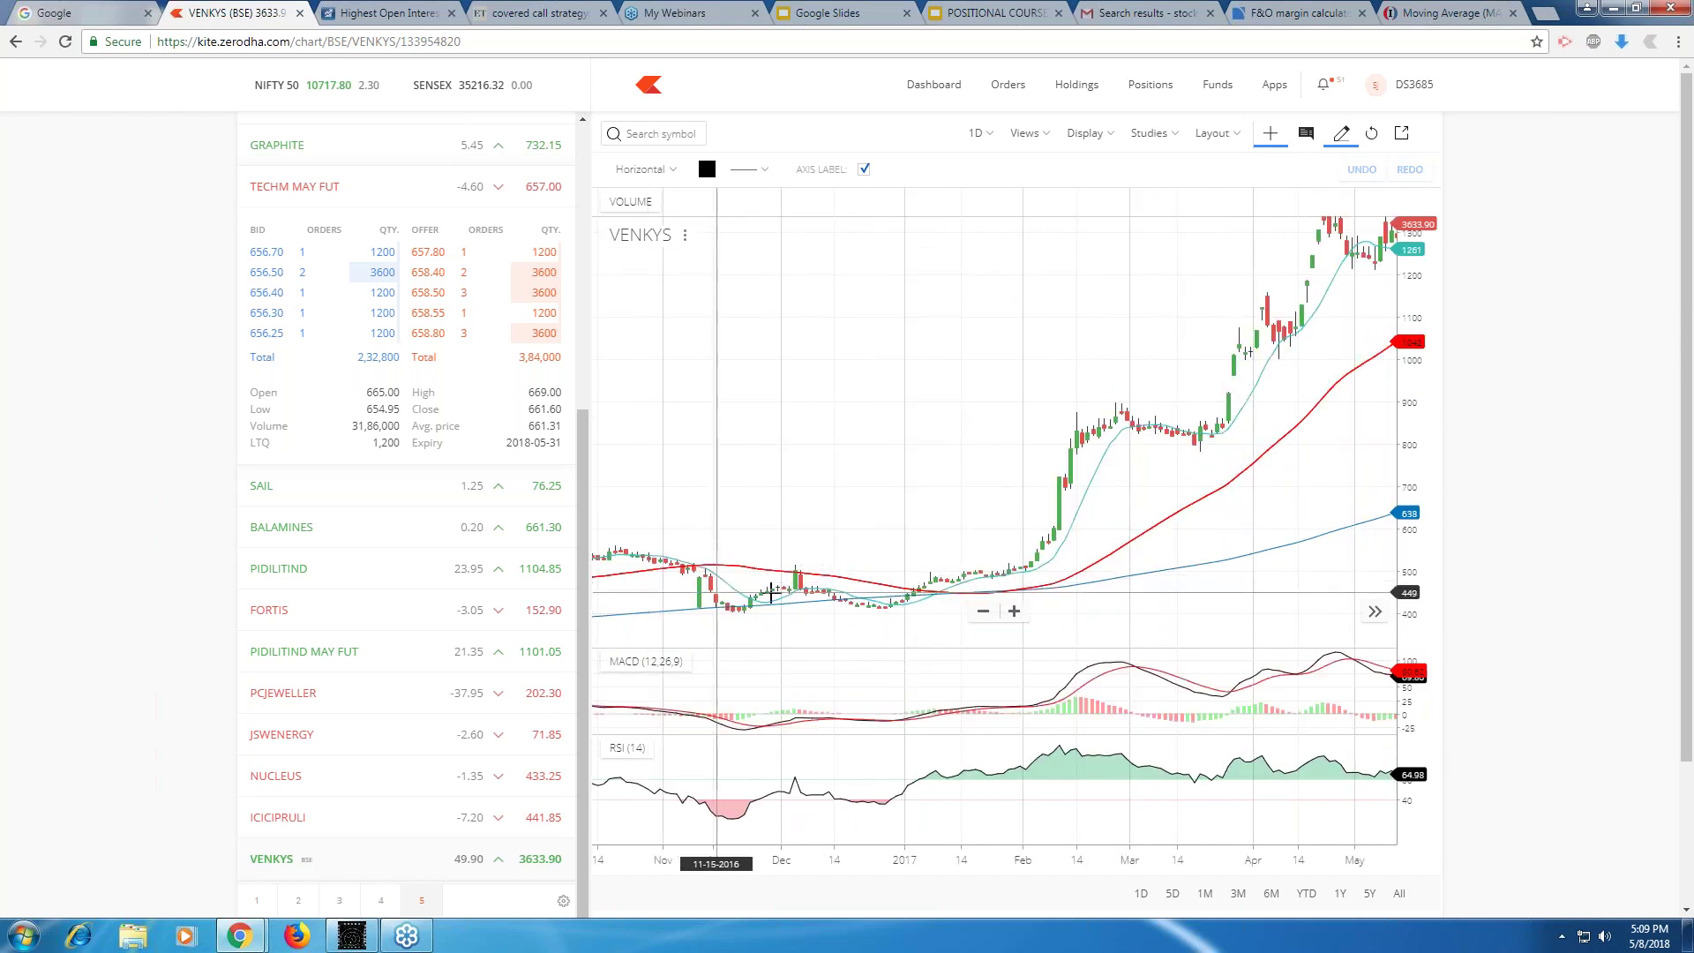
scroll(975, 585, "up", 2)
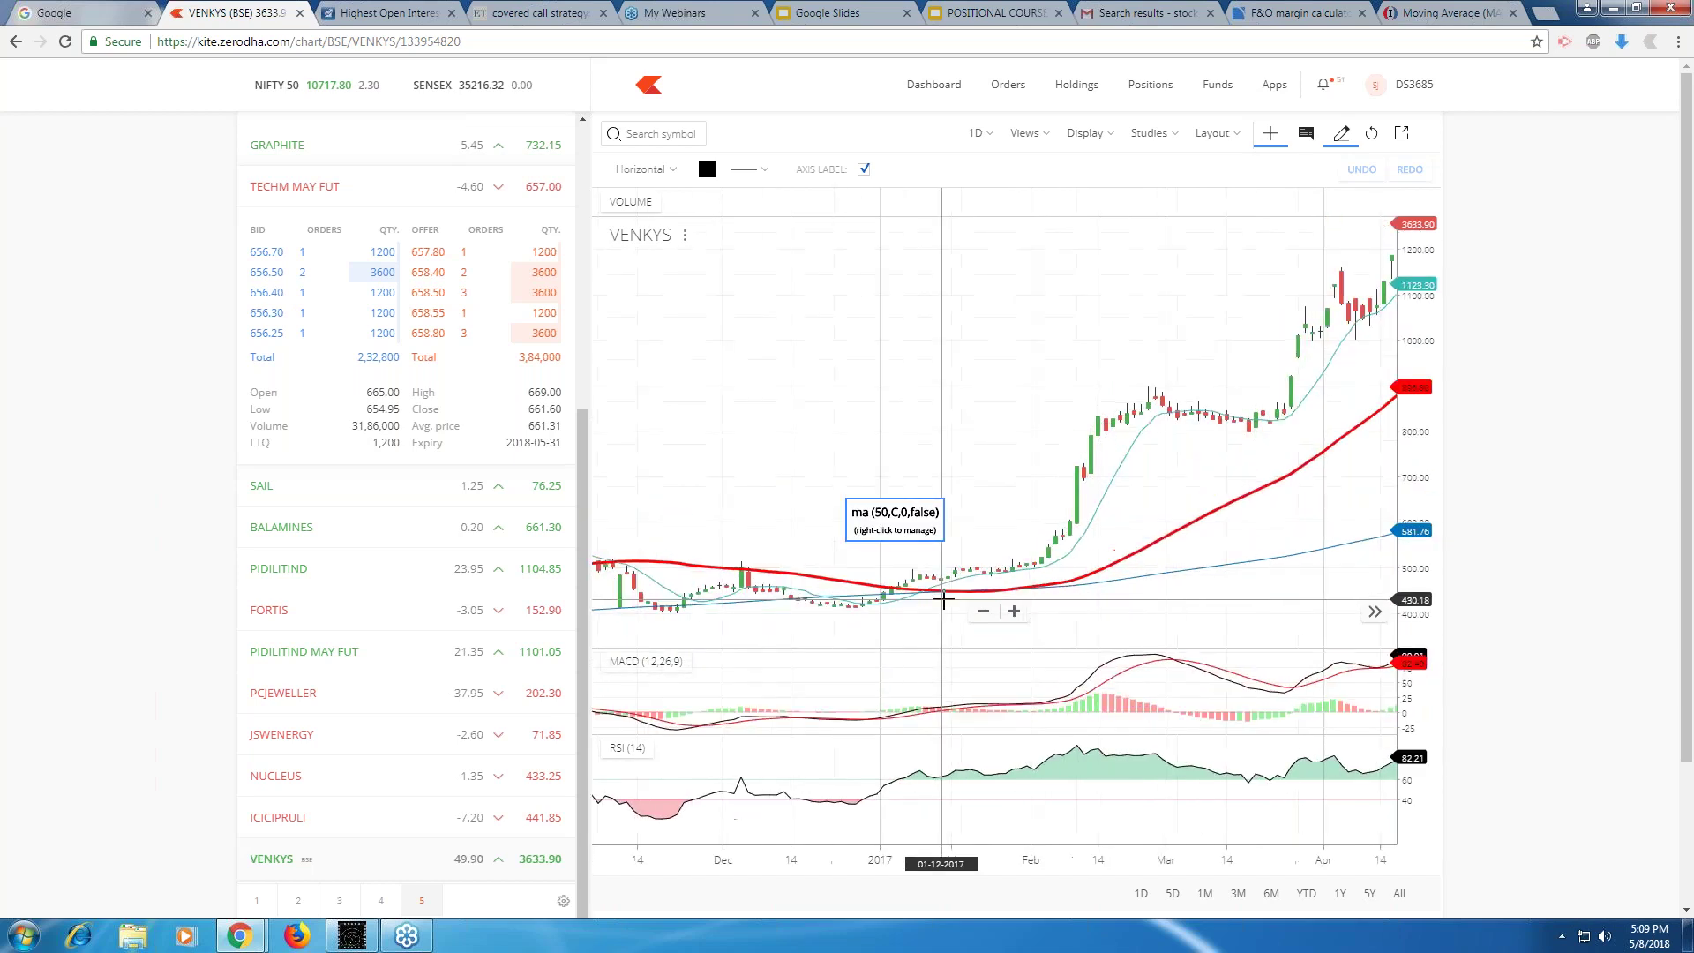
scroll(943, 599, "down", 1)
scroll(944, 599, "down", 3)
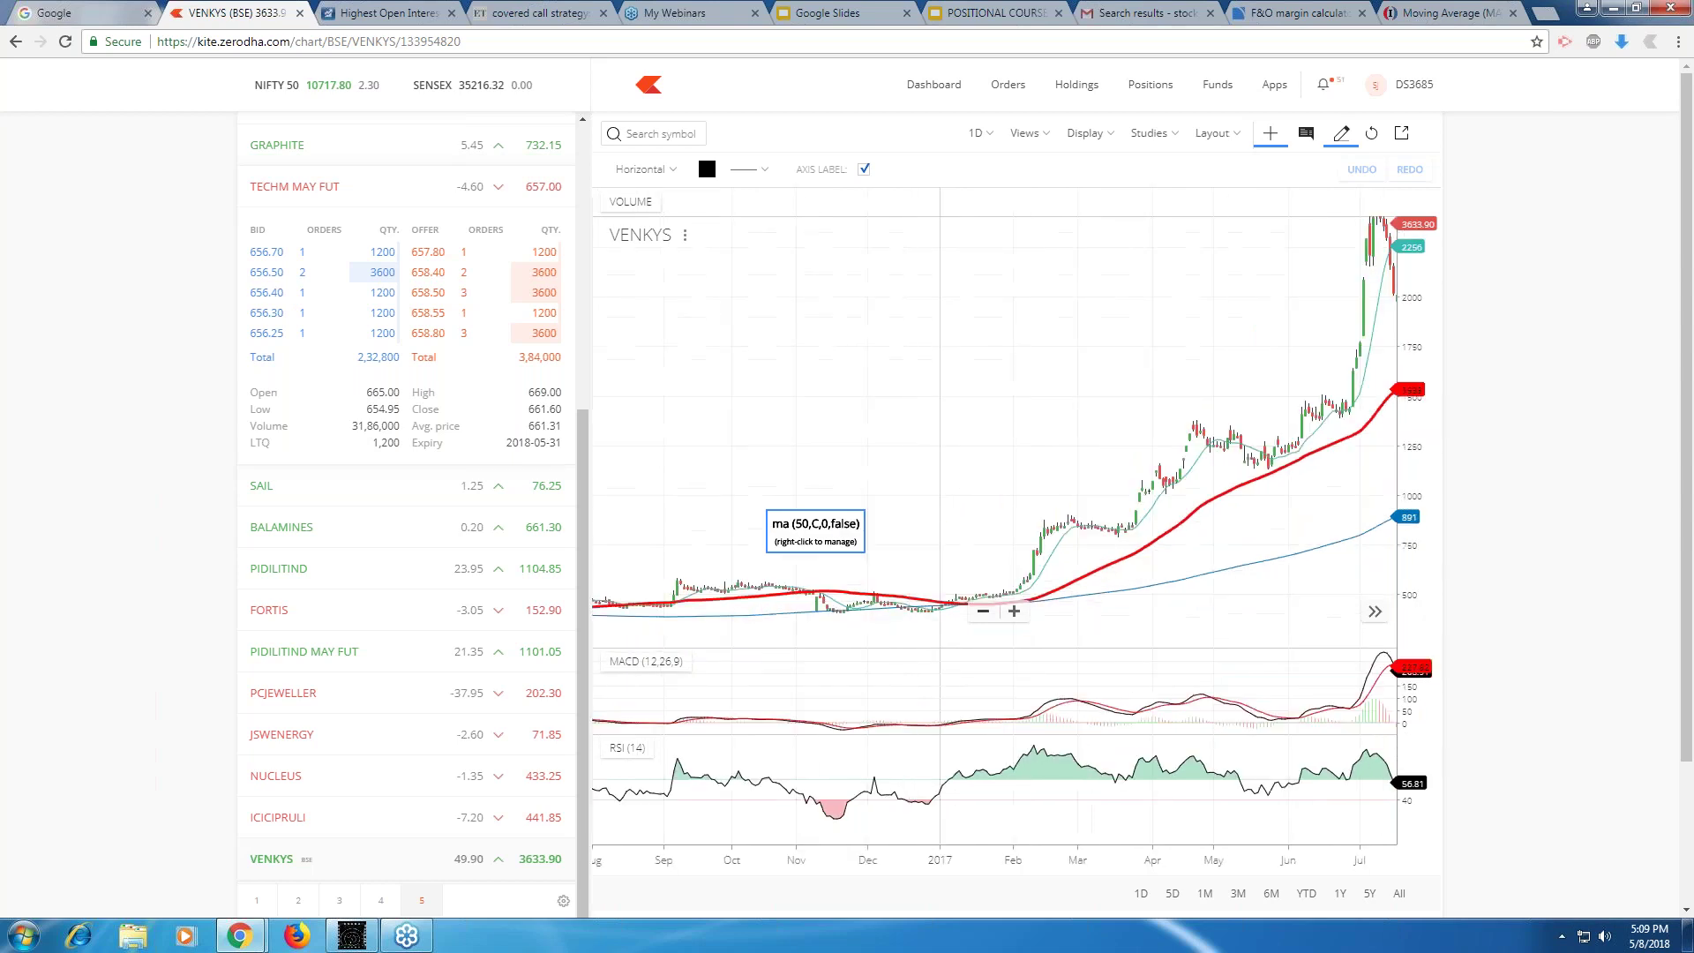
scroll(1023, 544, "up", 4)
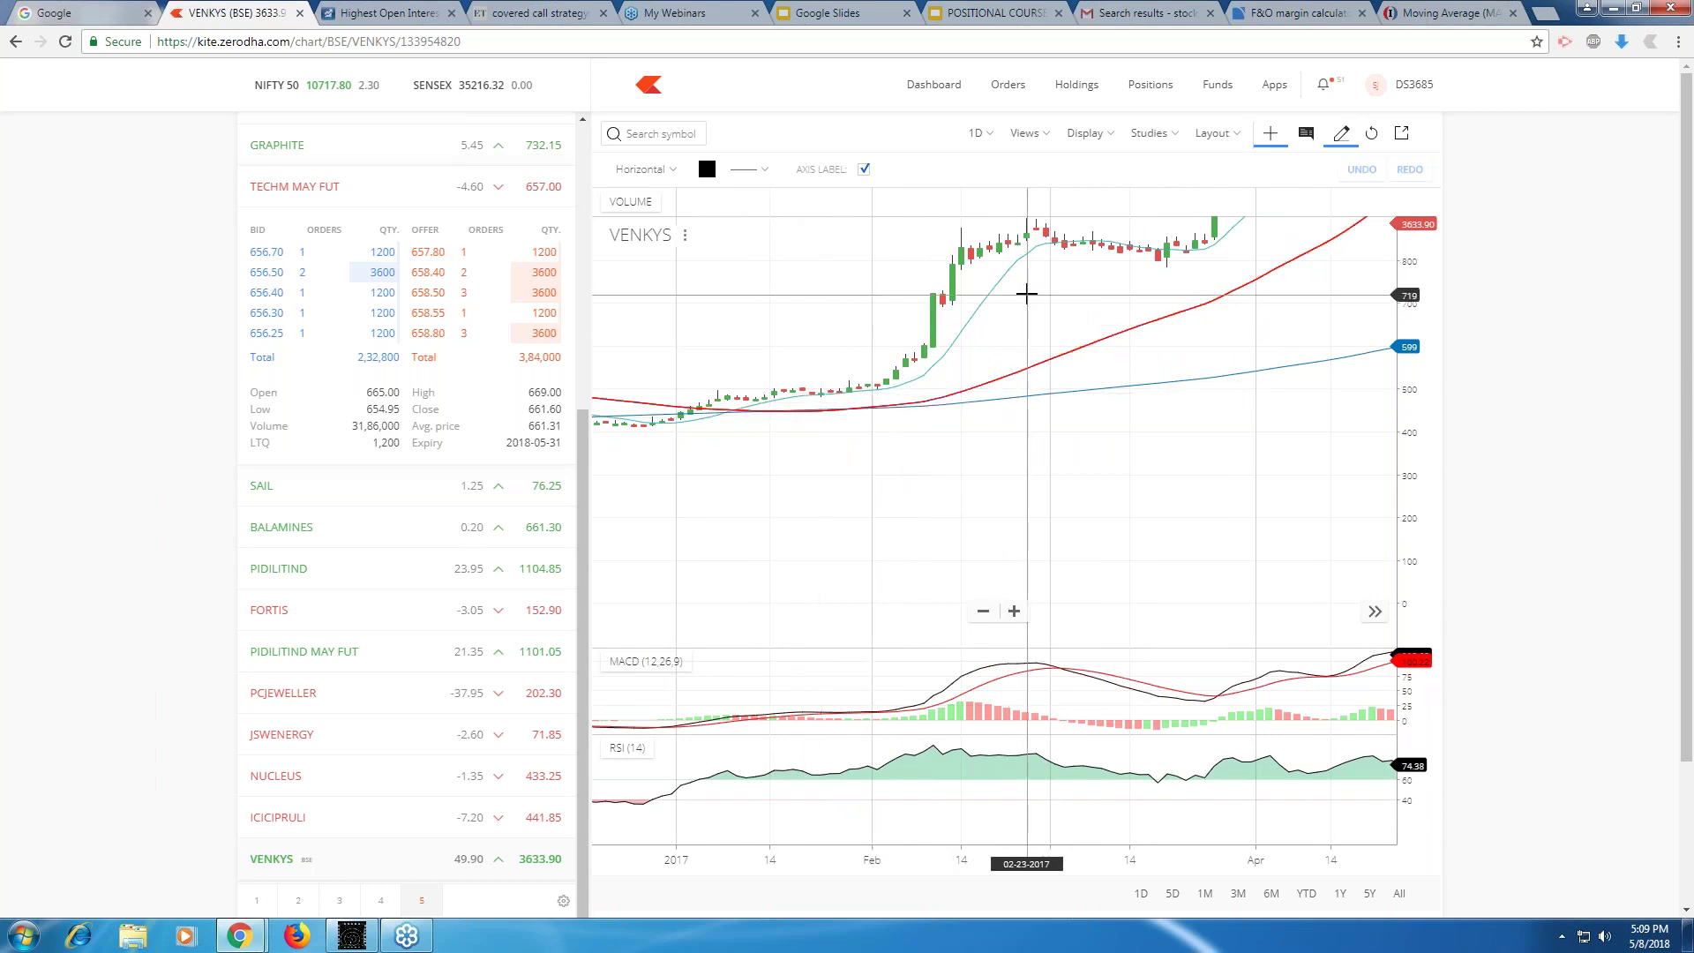
scroll(962, 362, "down", 3)
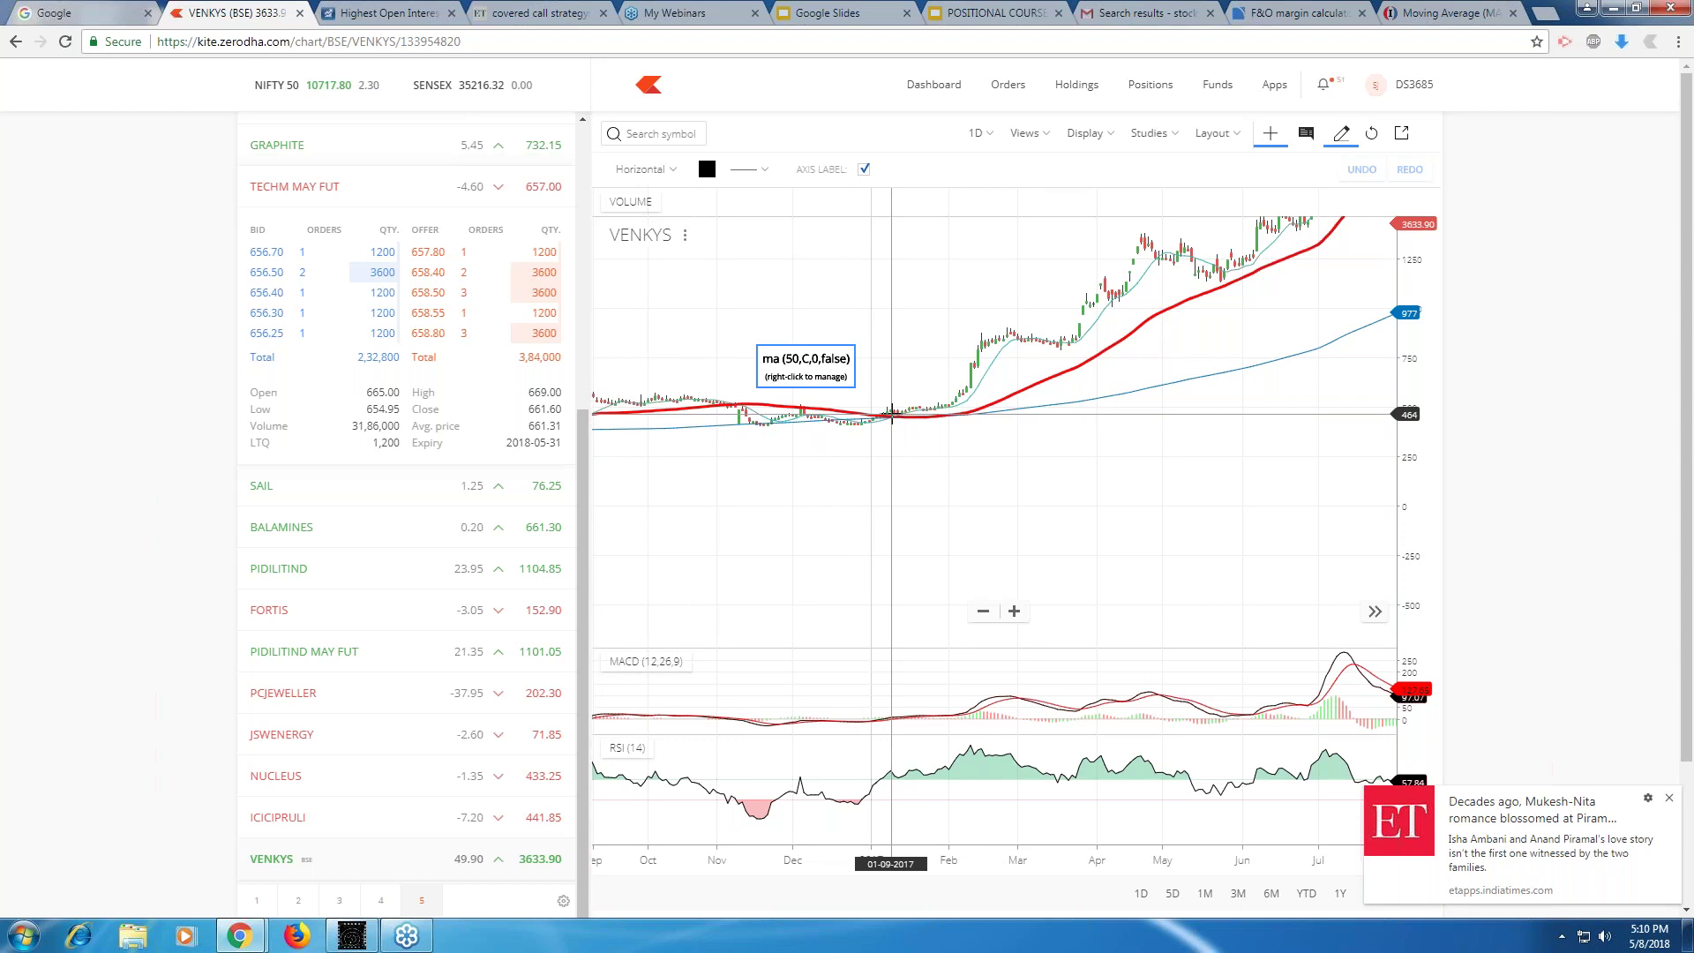
Examine the whole VENKYS trend from the start of 2017 to April 2018 against its moving averages.
scroll(890, 415, "down", 5)
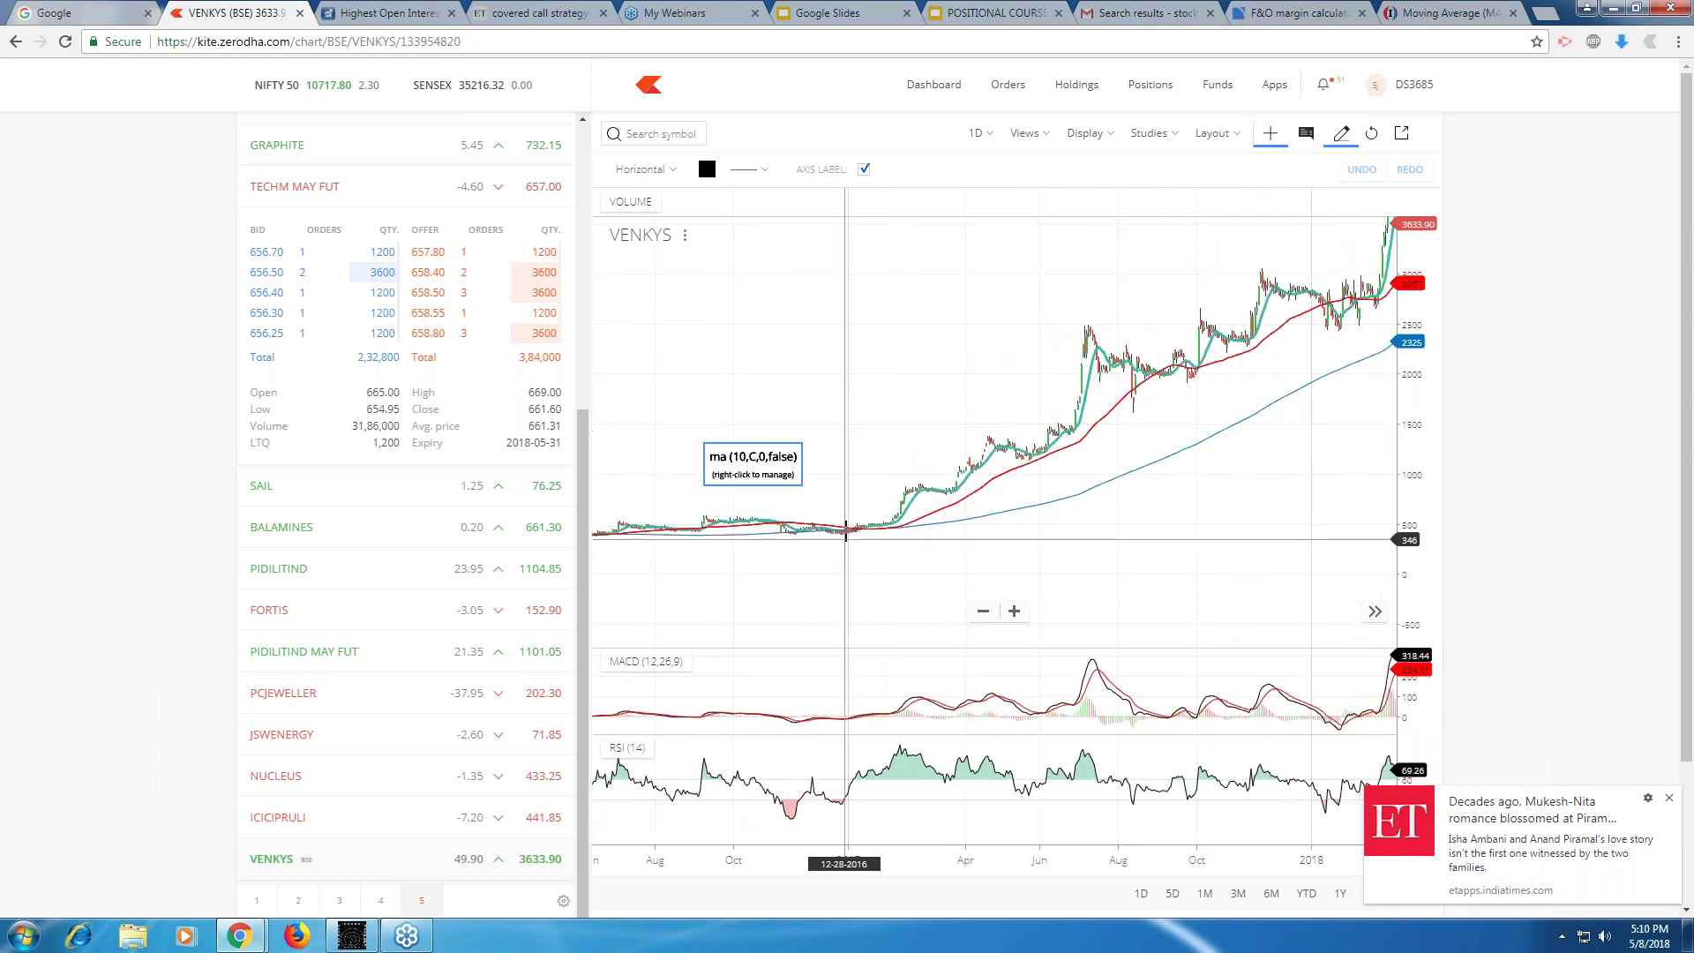
left_click_drag(910, 475, 848, 476)
scroll(1145, 271, "up", 5)
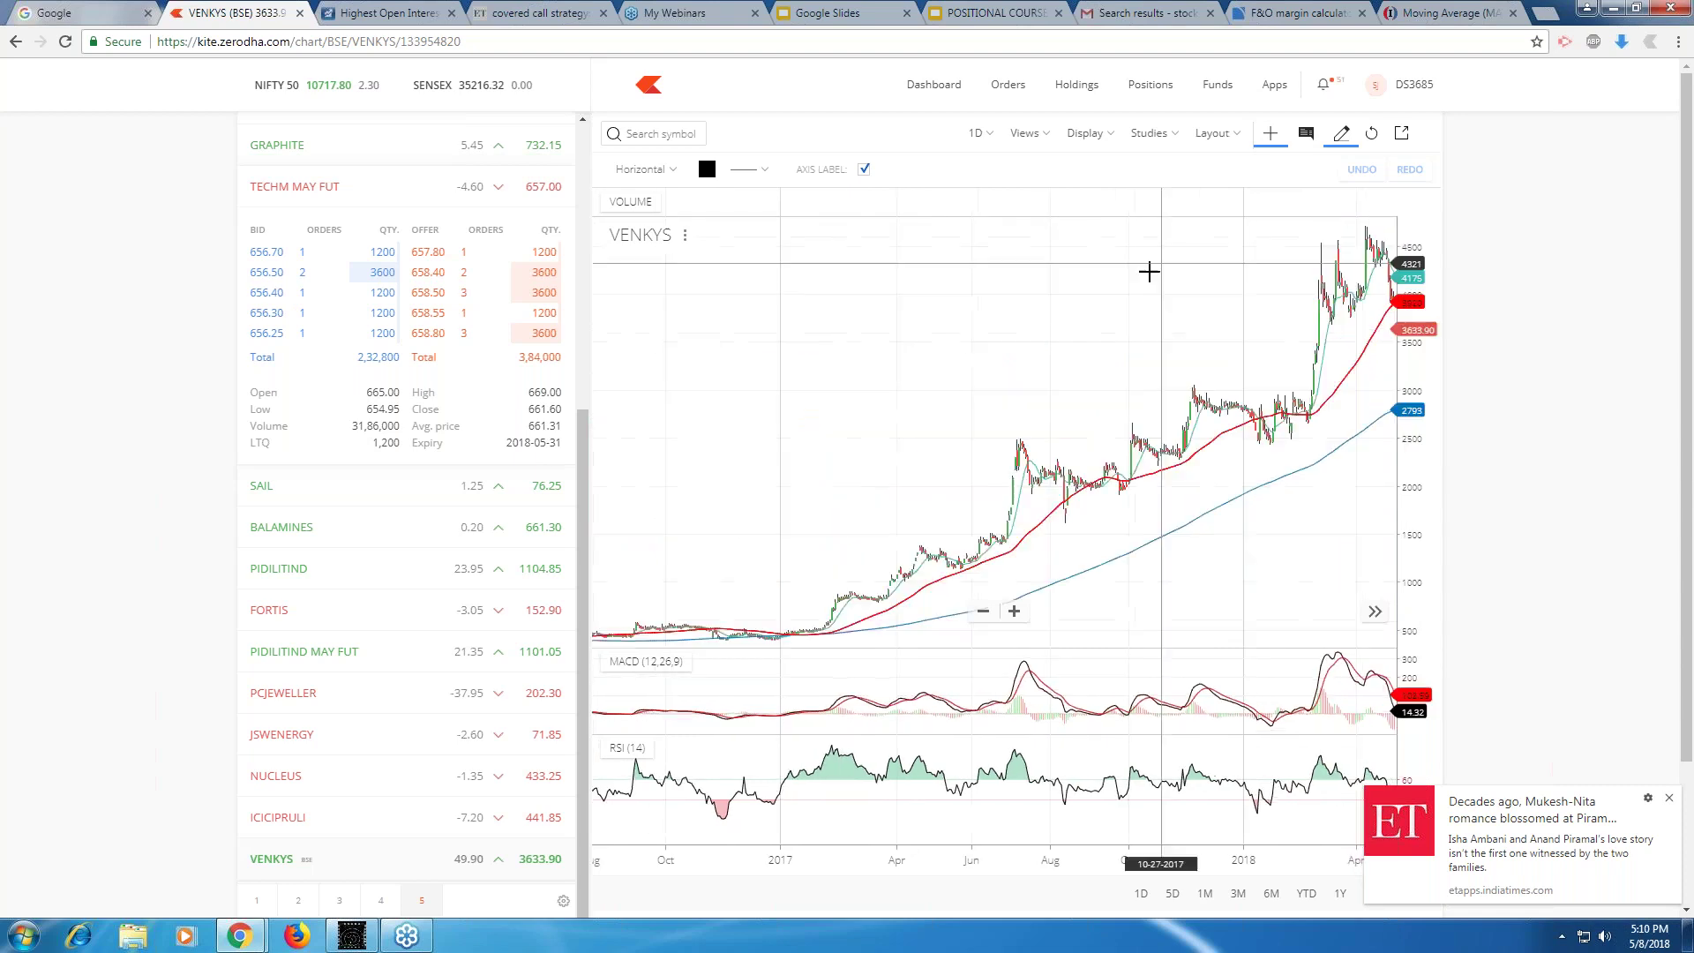
Place a horizontal line at about 4689 near VENKYS's 2018 peak and review the trend since 2015.
left_click(1085, 347)
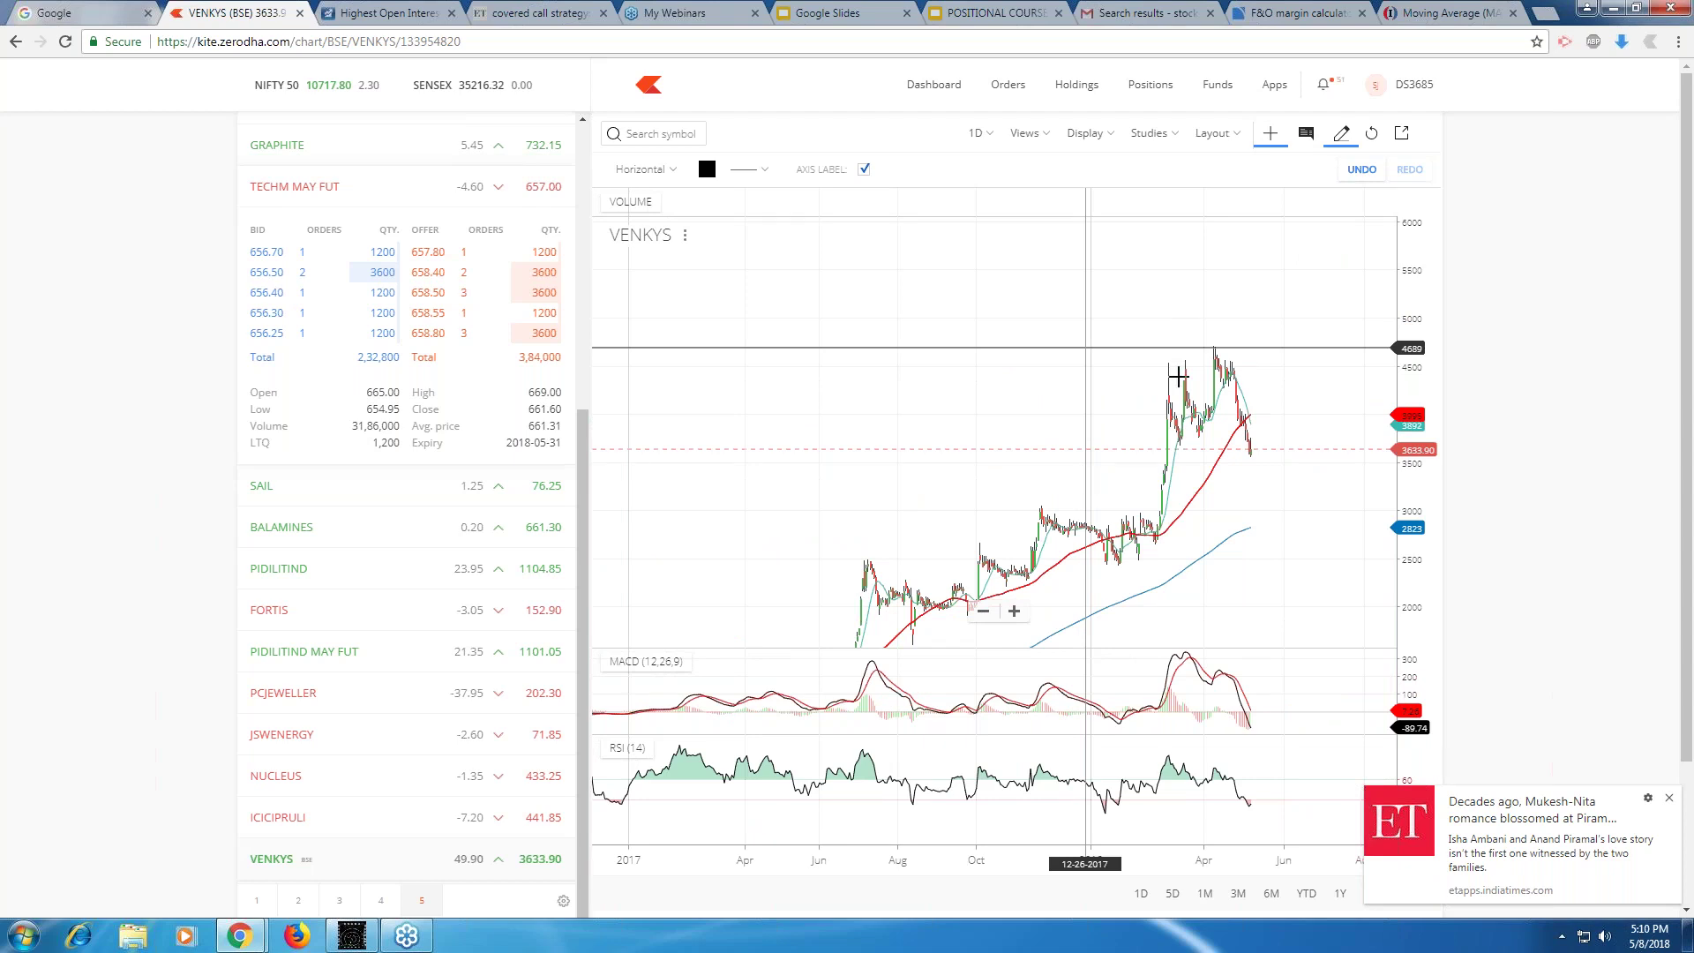
left_click_drag(946, 539, 1195, 538)
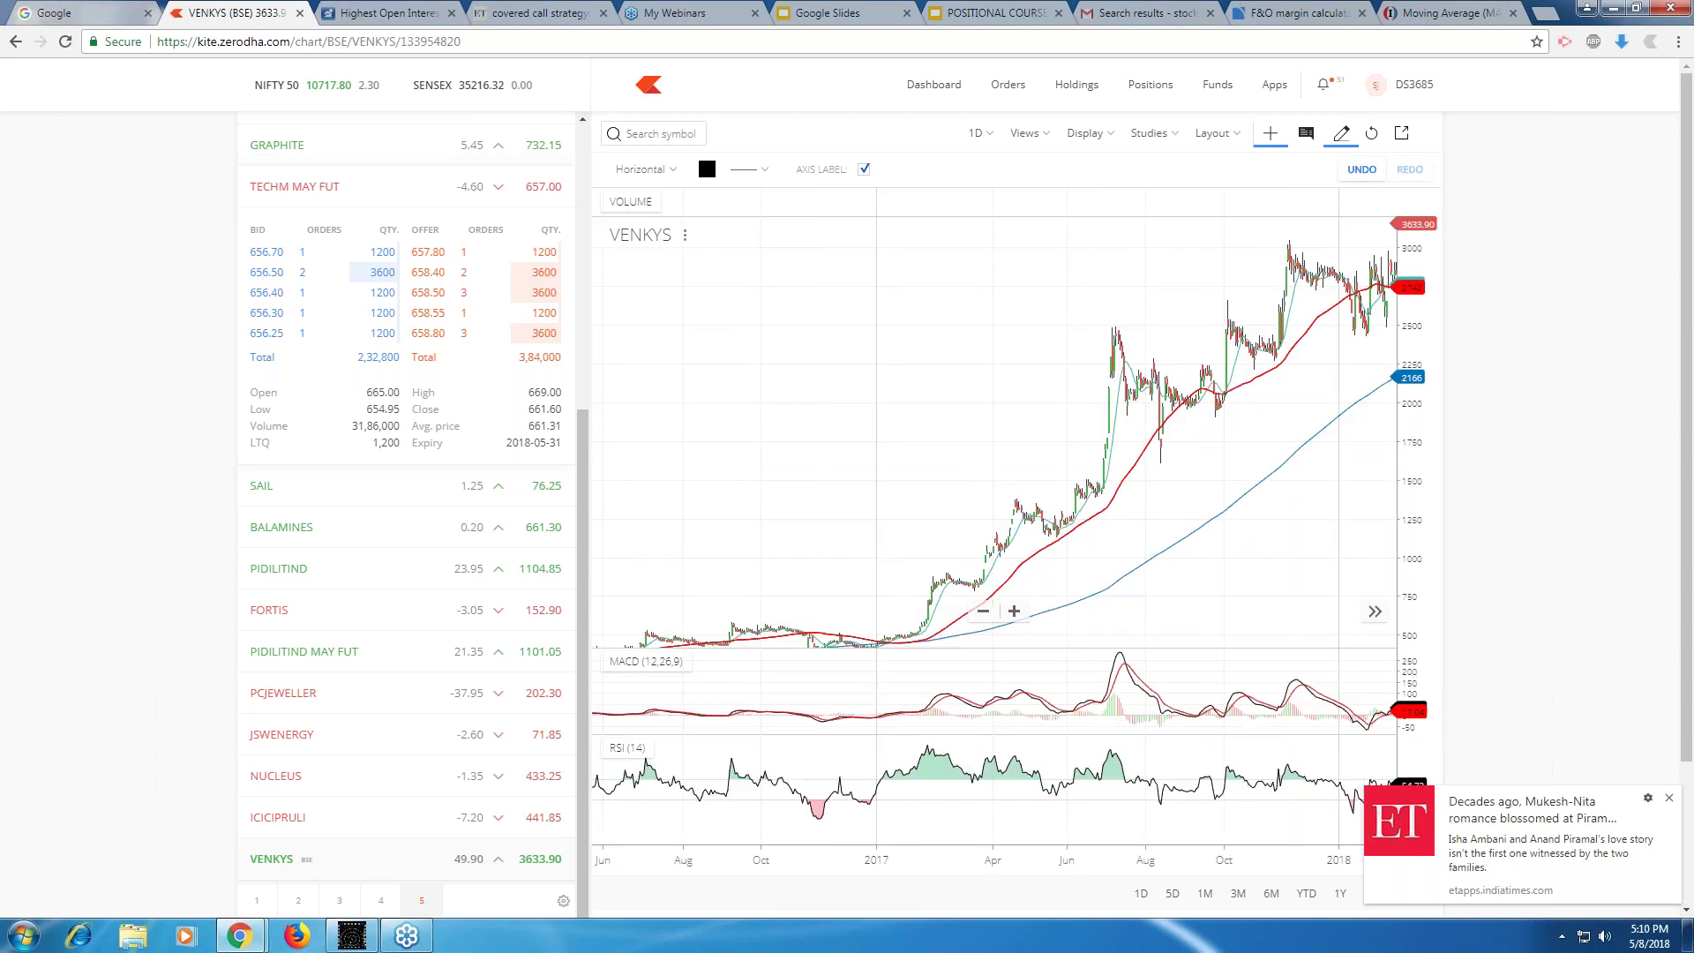
scroll(964, 599, "down", 2)
scroll(963, 599, "down", 1)
mouse_move(934, 540)
left_mouse_down()
mouse_move(1146, 540)
mouse_move(928, 545)
left_mouse_up()
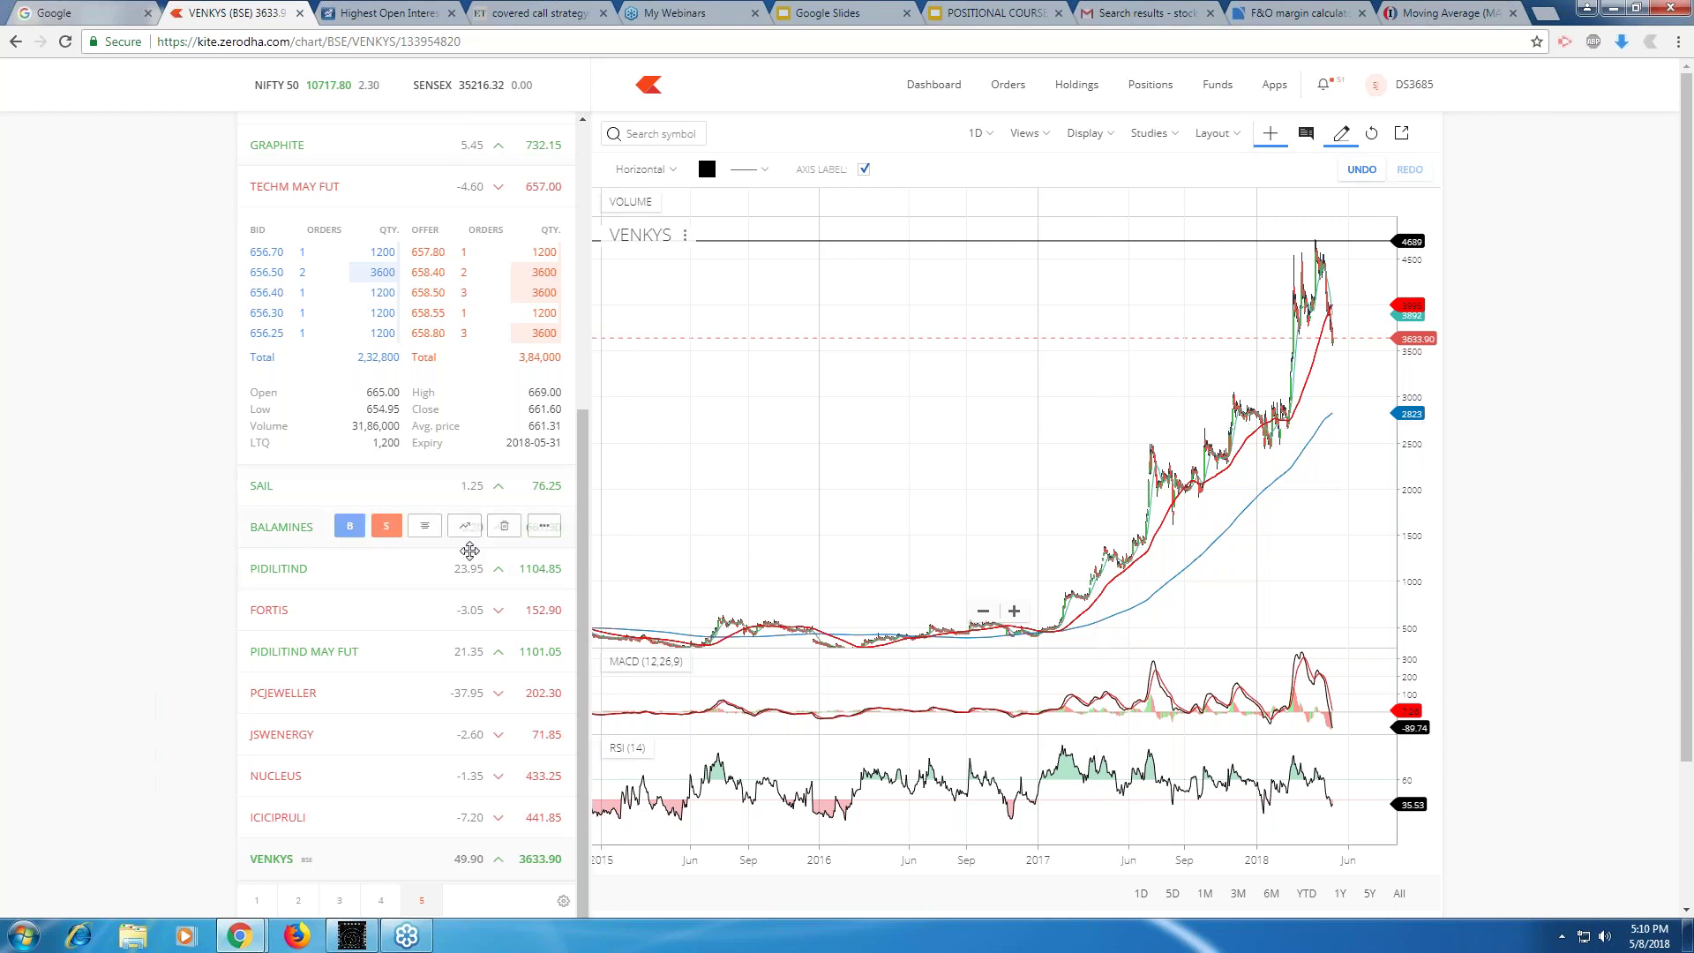
Open the BALAMINES chart and examine price against the 10, 50 and 200-period averages around March 2016.
left_click(465, 529)
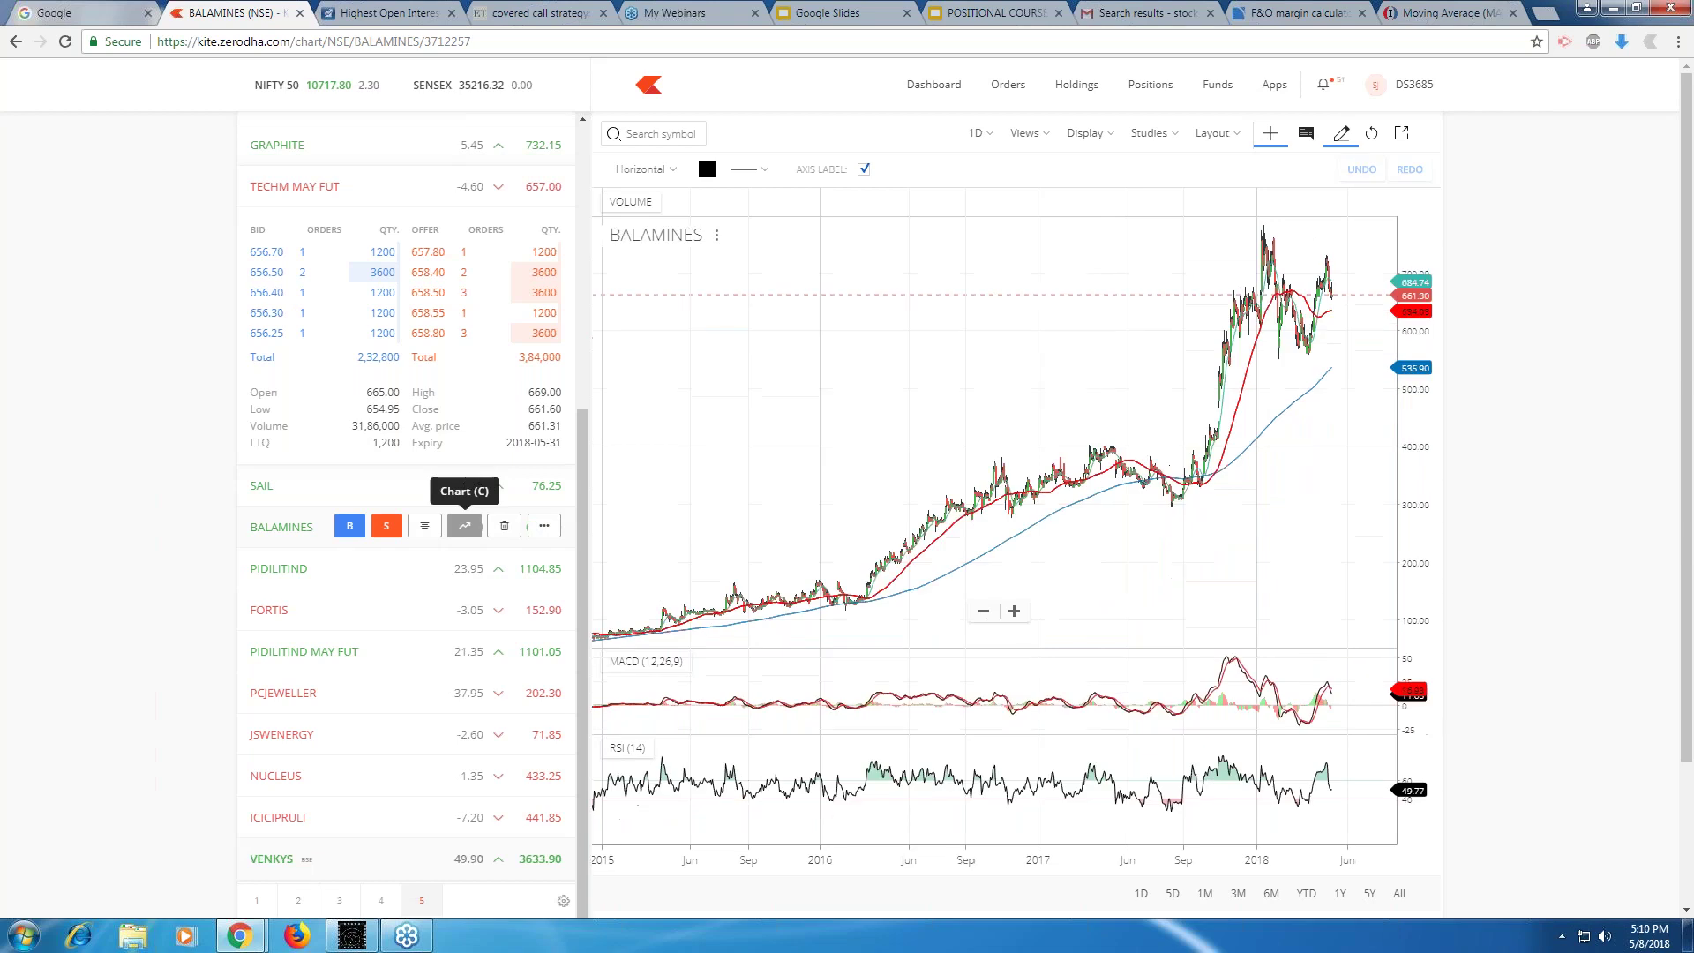
left_click_drag(831, 533, 961, 428)
scroll(965, 485, "up", 2)
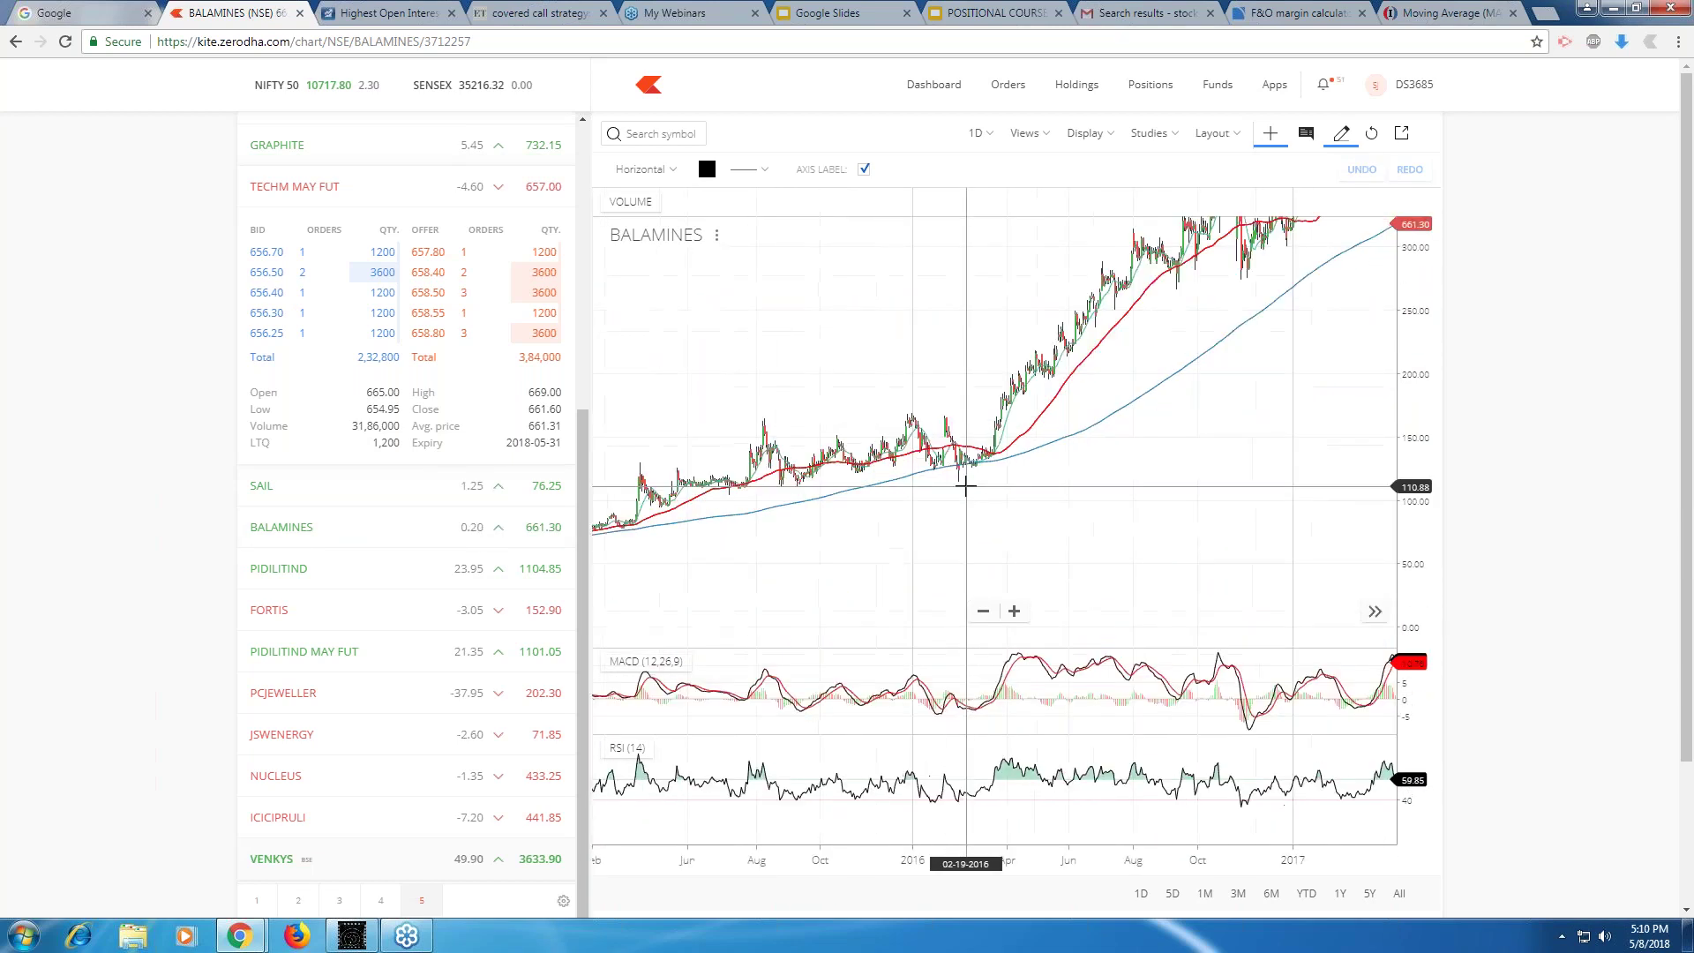
scroll(1026, 520, "down", 1)
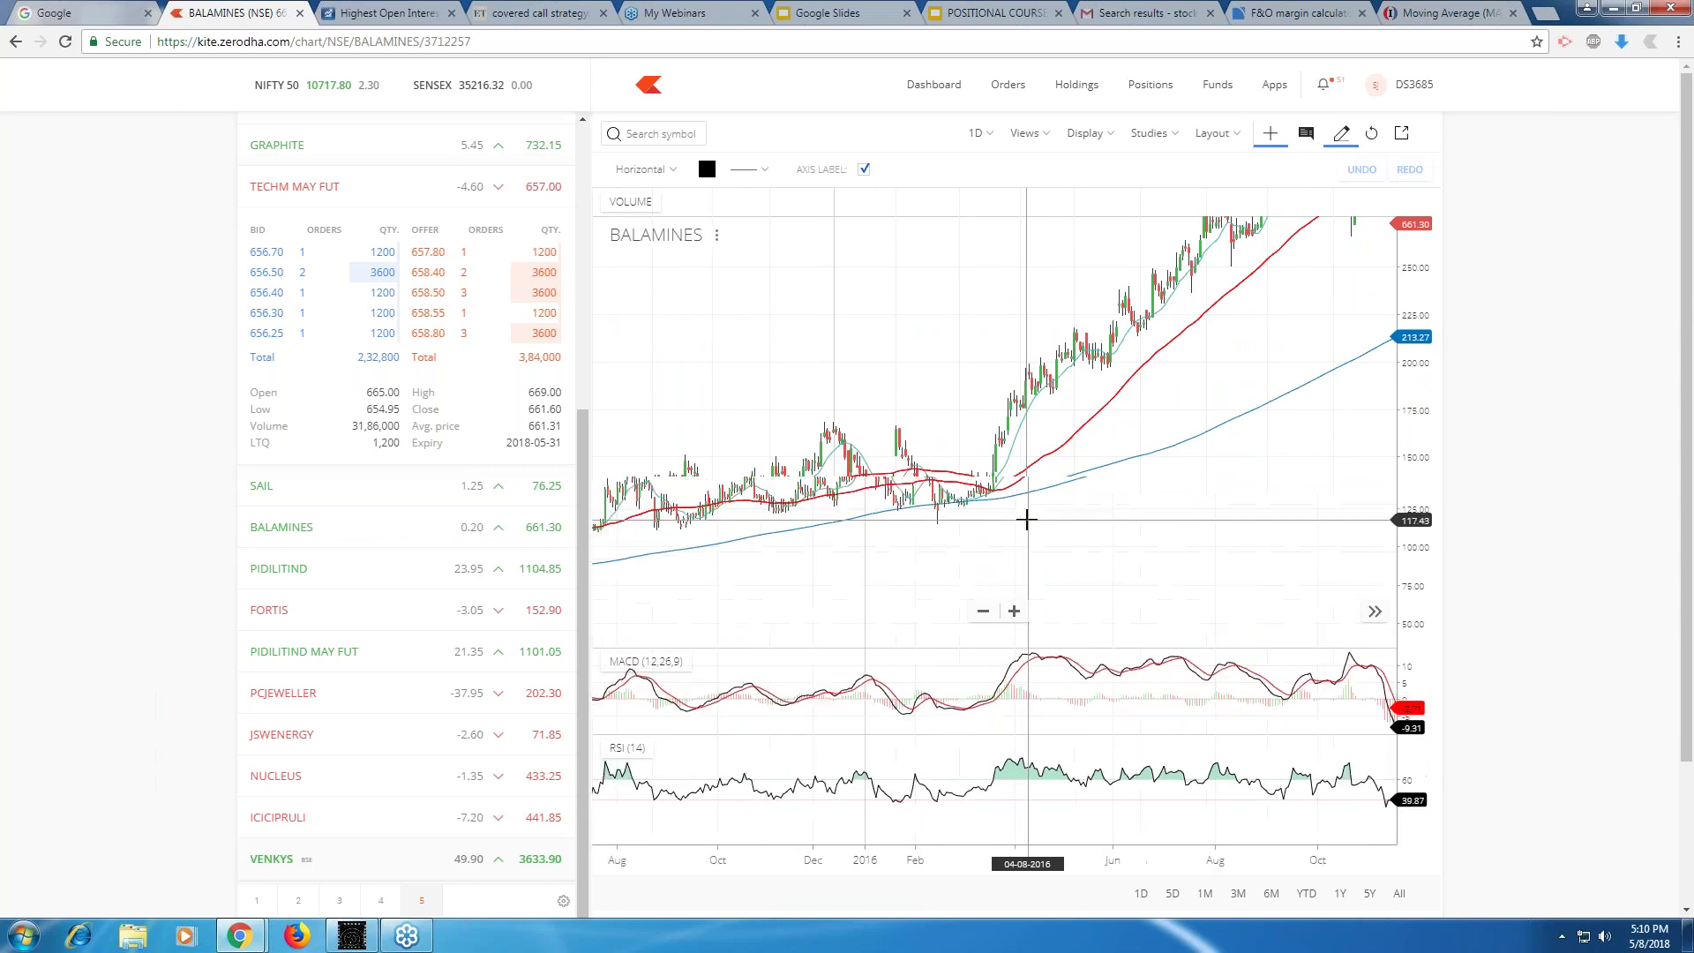
scroll(1028, 519, "down", 1)
scroll(1031, 520, "down", 2)
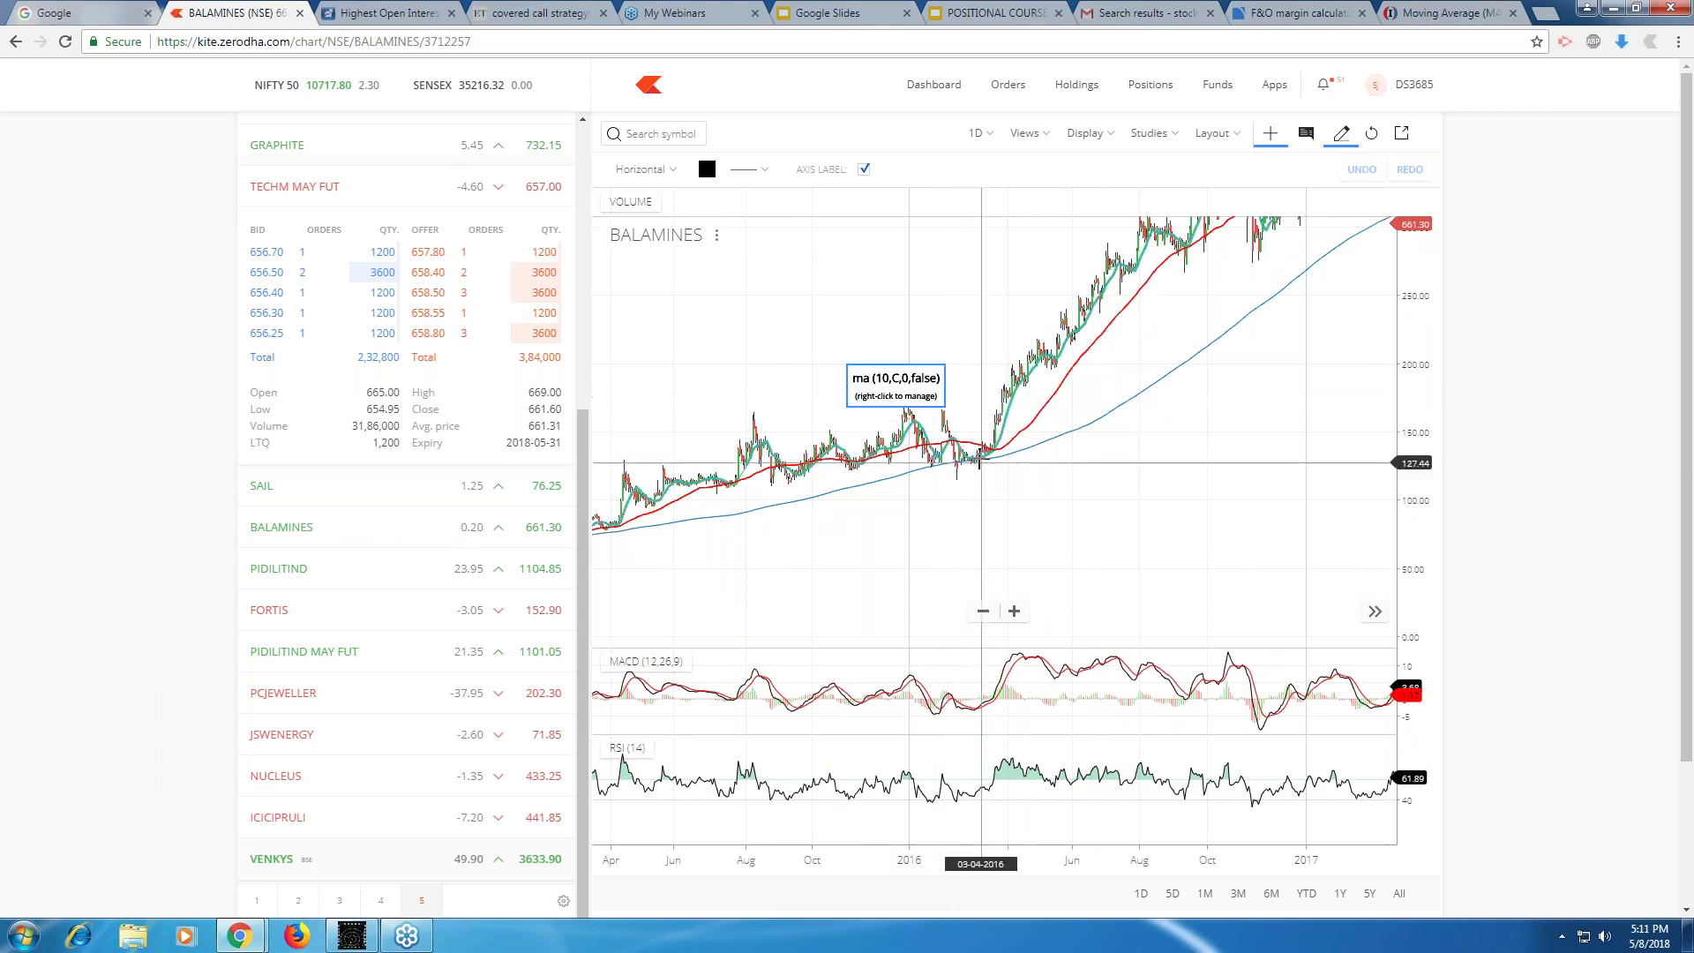
scroll(980, 460, "up", 4)
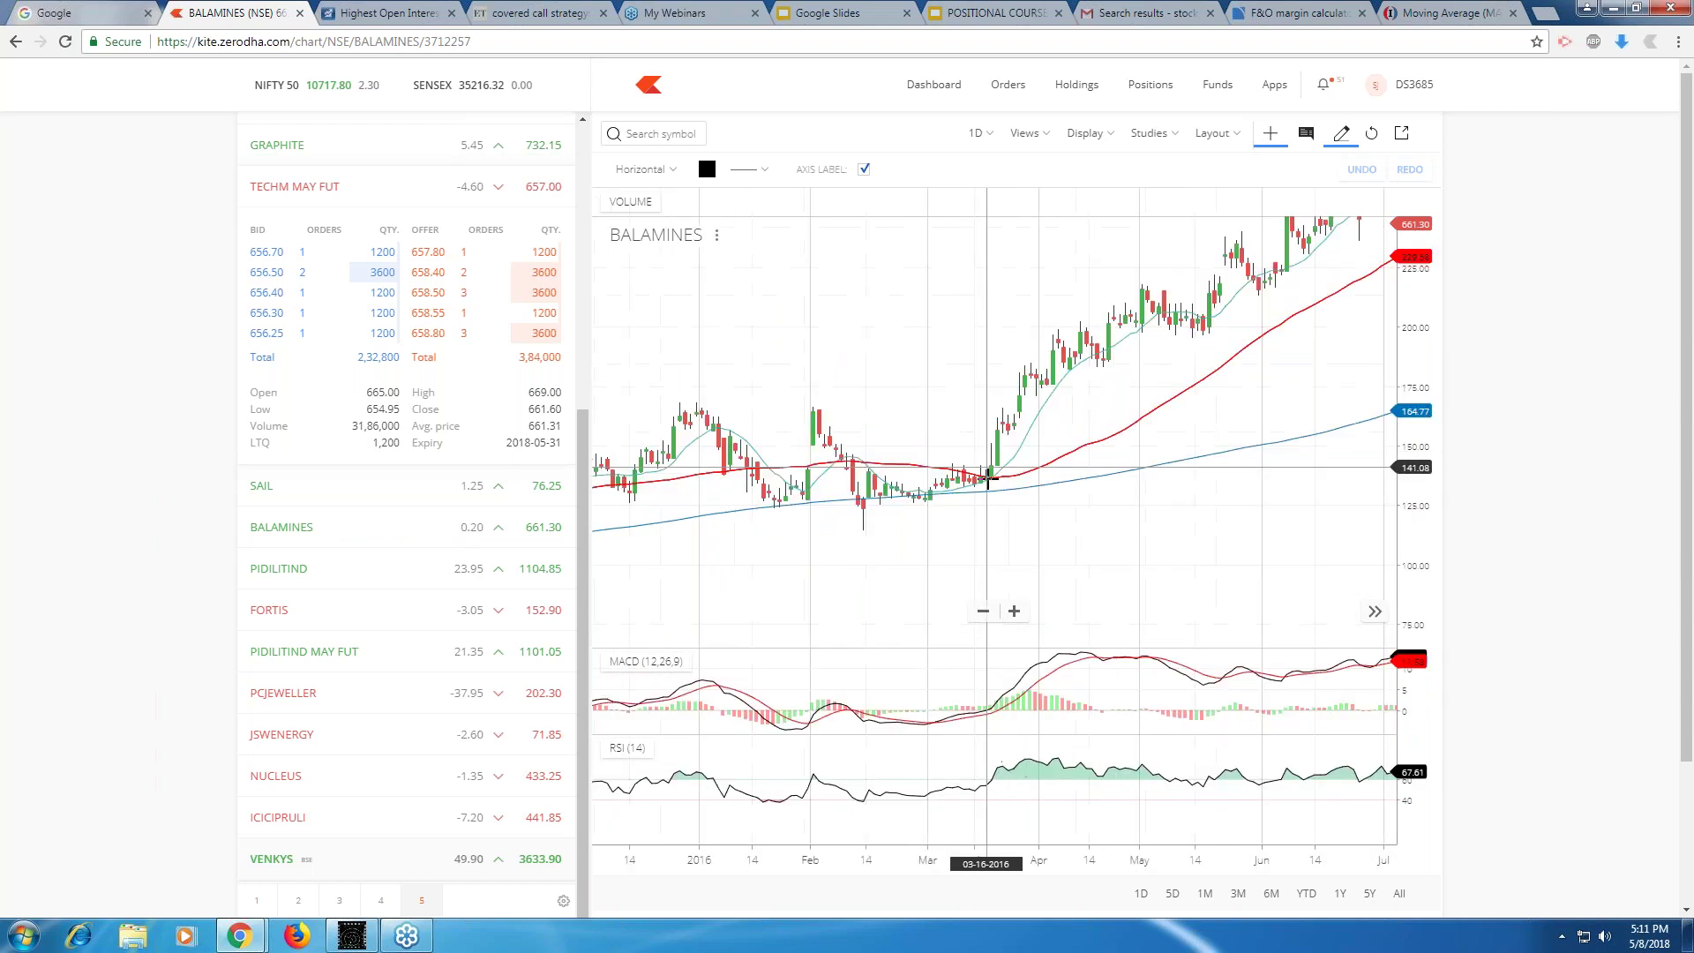
scroll(986, 481, "up", 1)
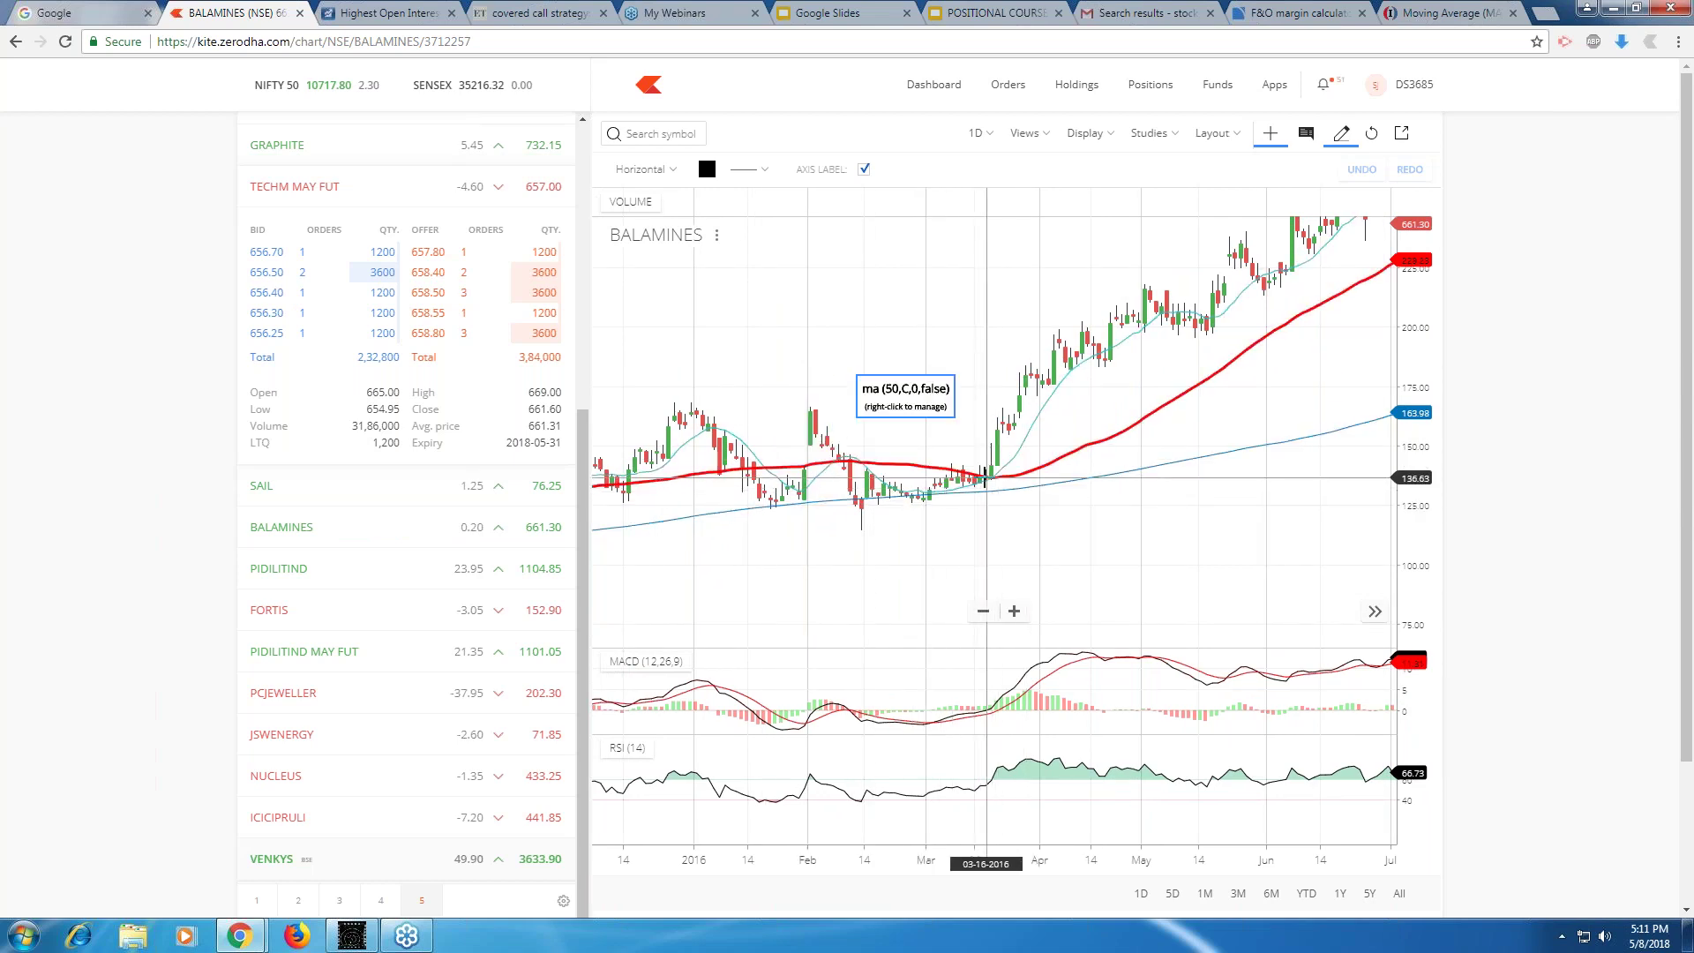
scroll(985, 480, "down", 1)
Follow BALAMINES's price against its 50 and 200-period averages from the 2016 rally through September 2017.
left_click_drag(984, 481, 750, 481)
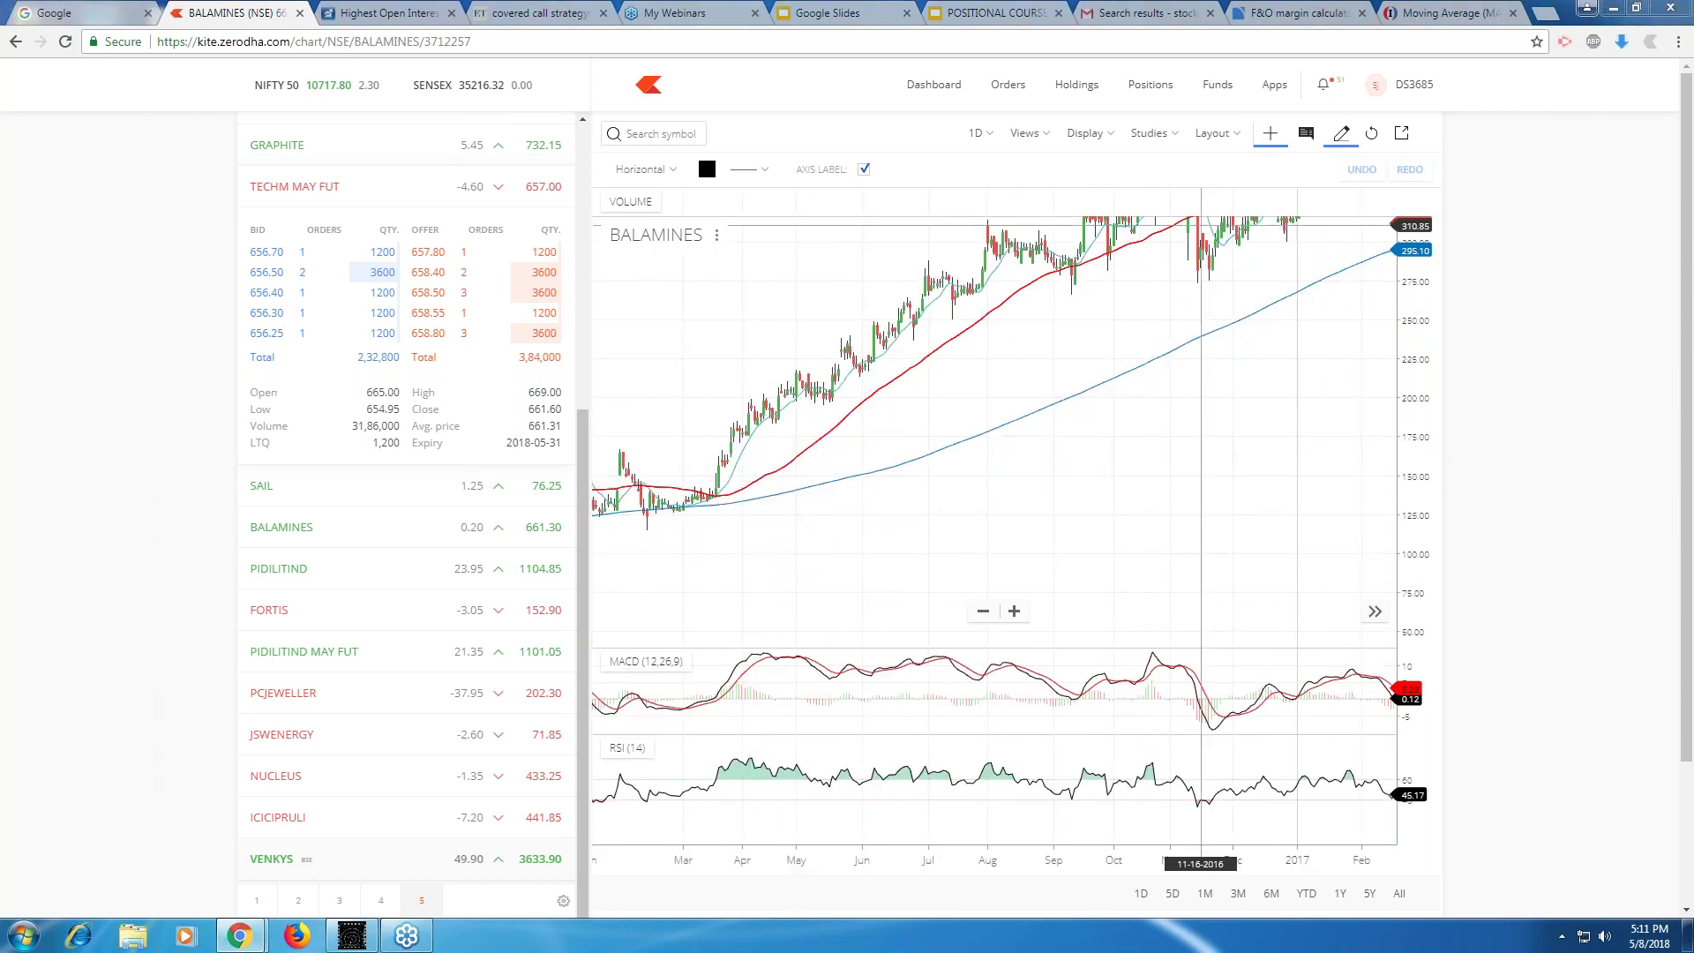
left_click_drag(866, 450, 929, 389)
left_click_drag(870, 543, 431, 543)
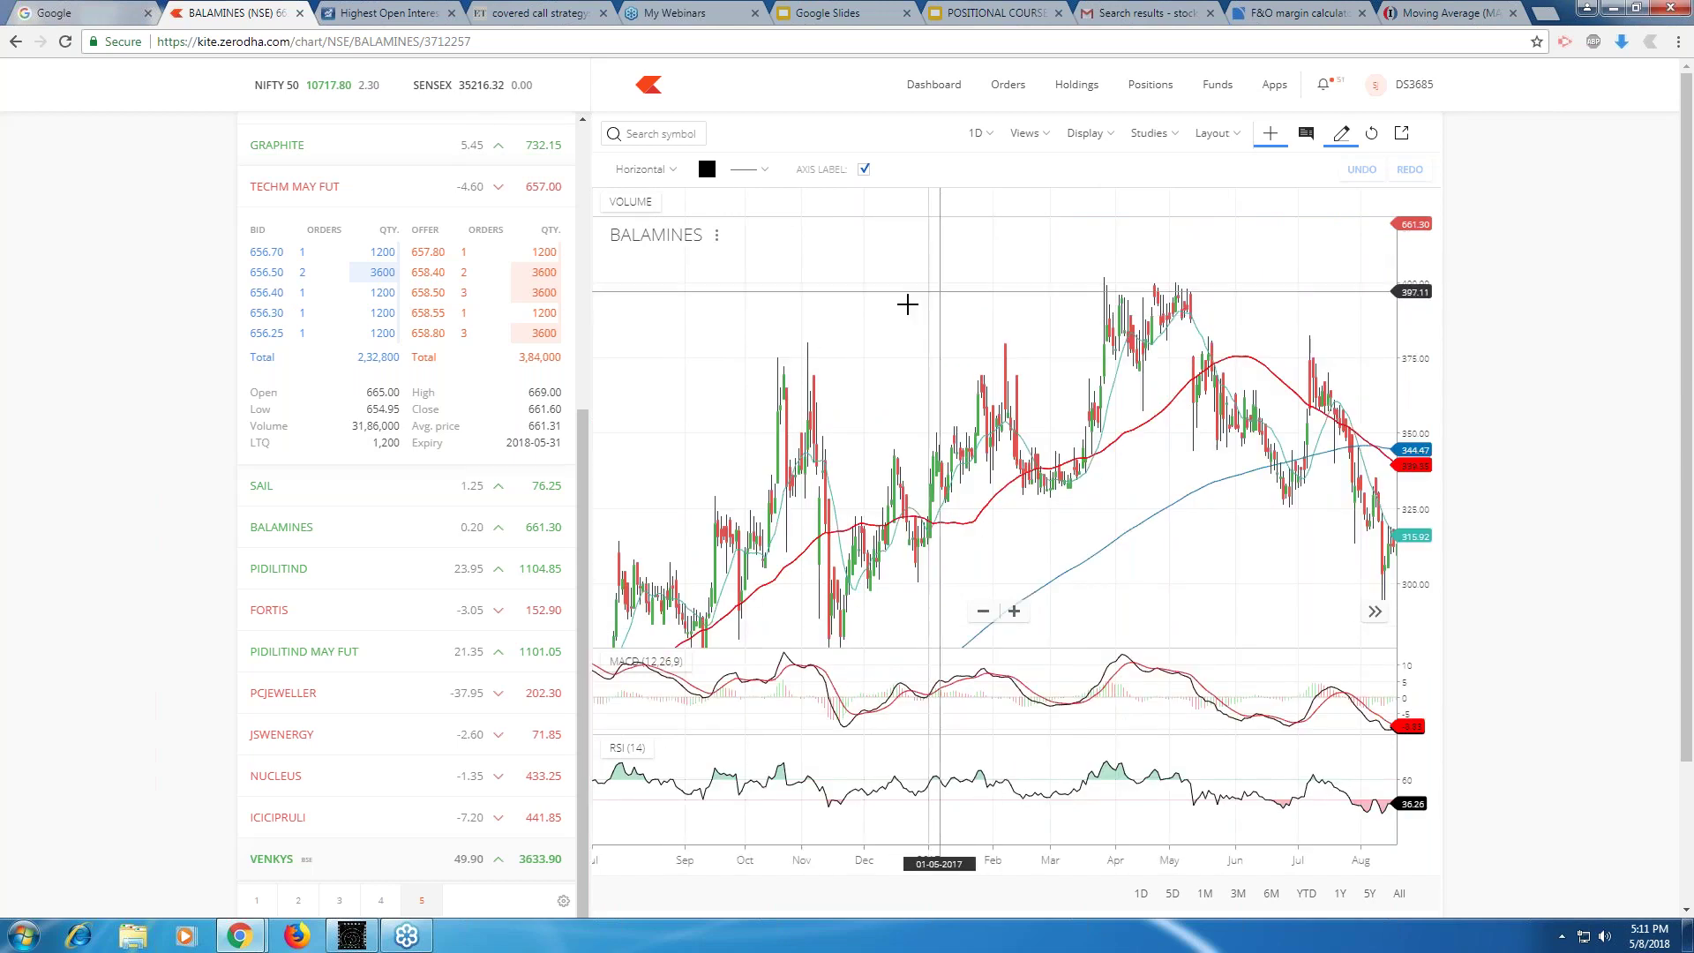
left_click_drag(908, 305, 841, 304)
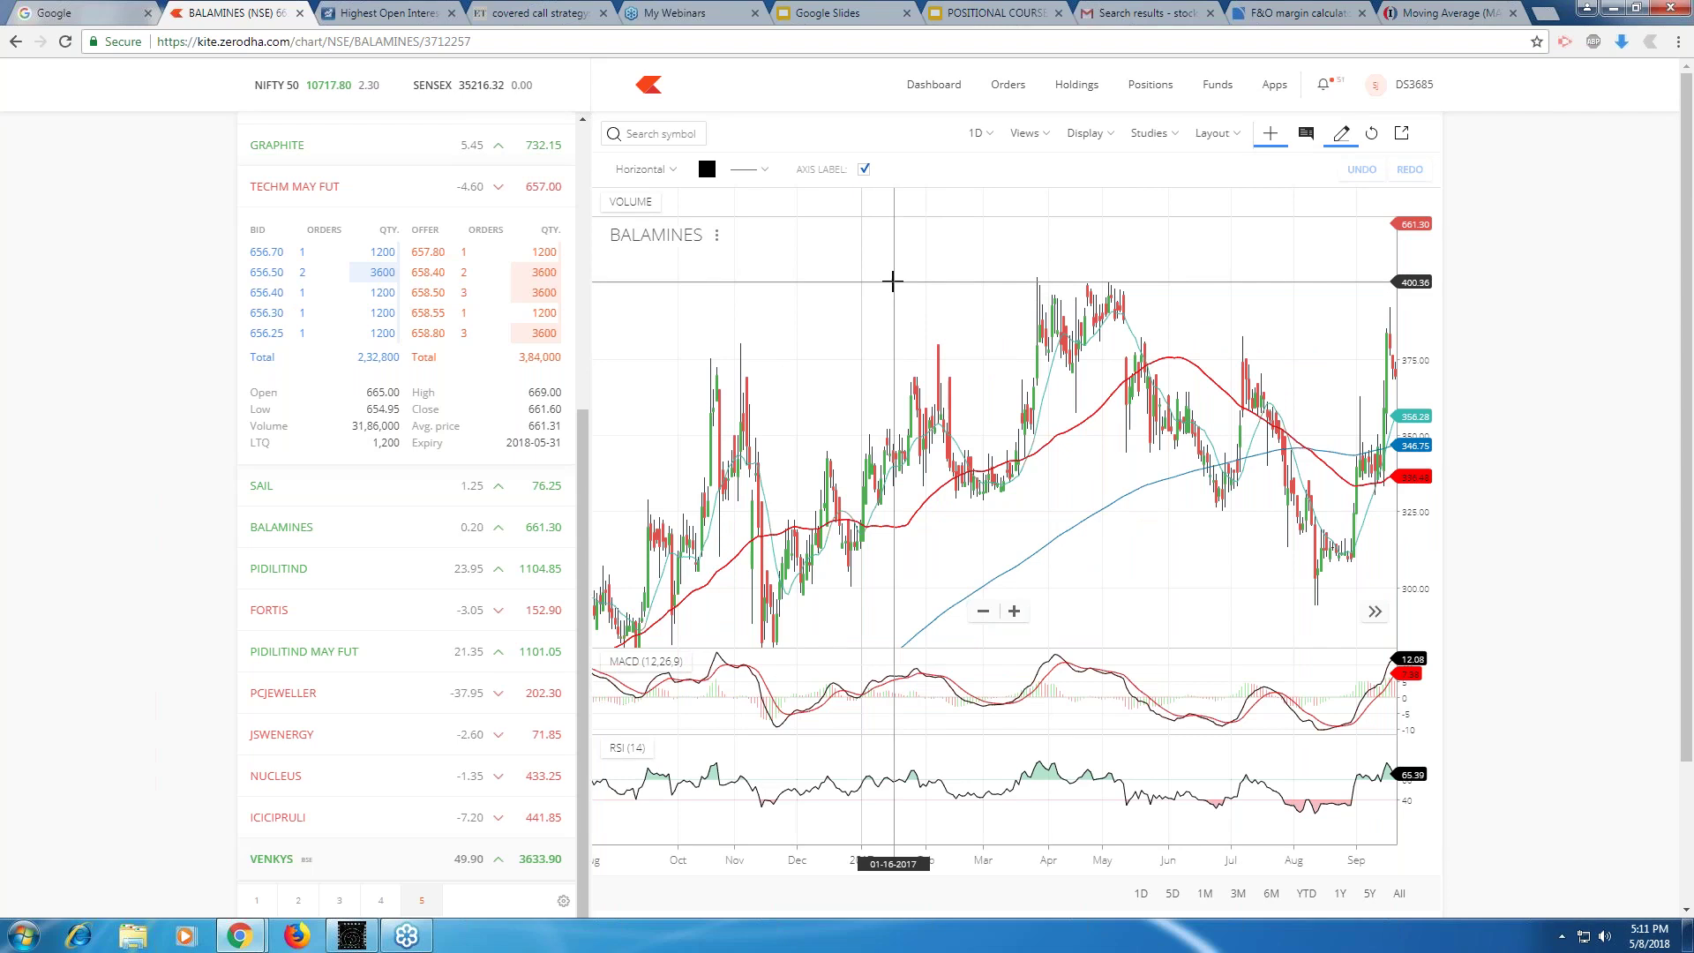
scroll(844, 342, "down", 1)
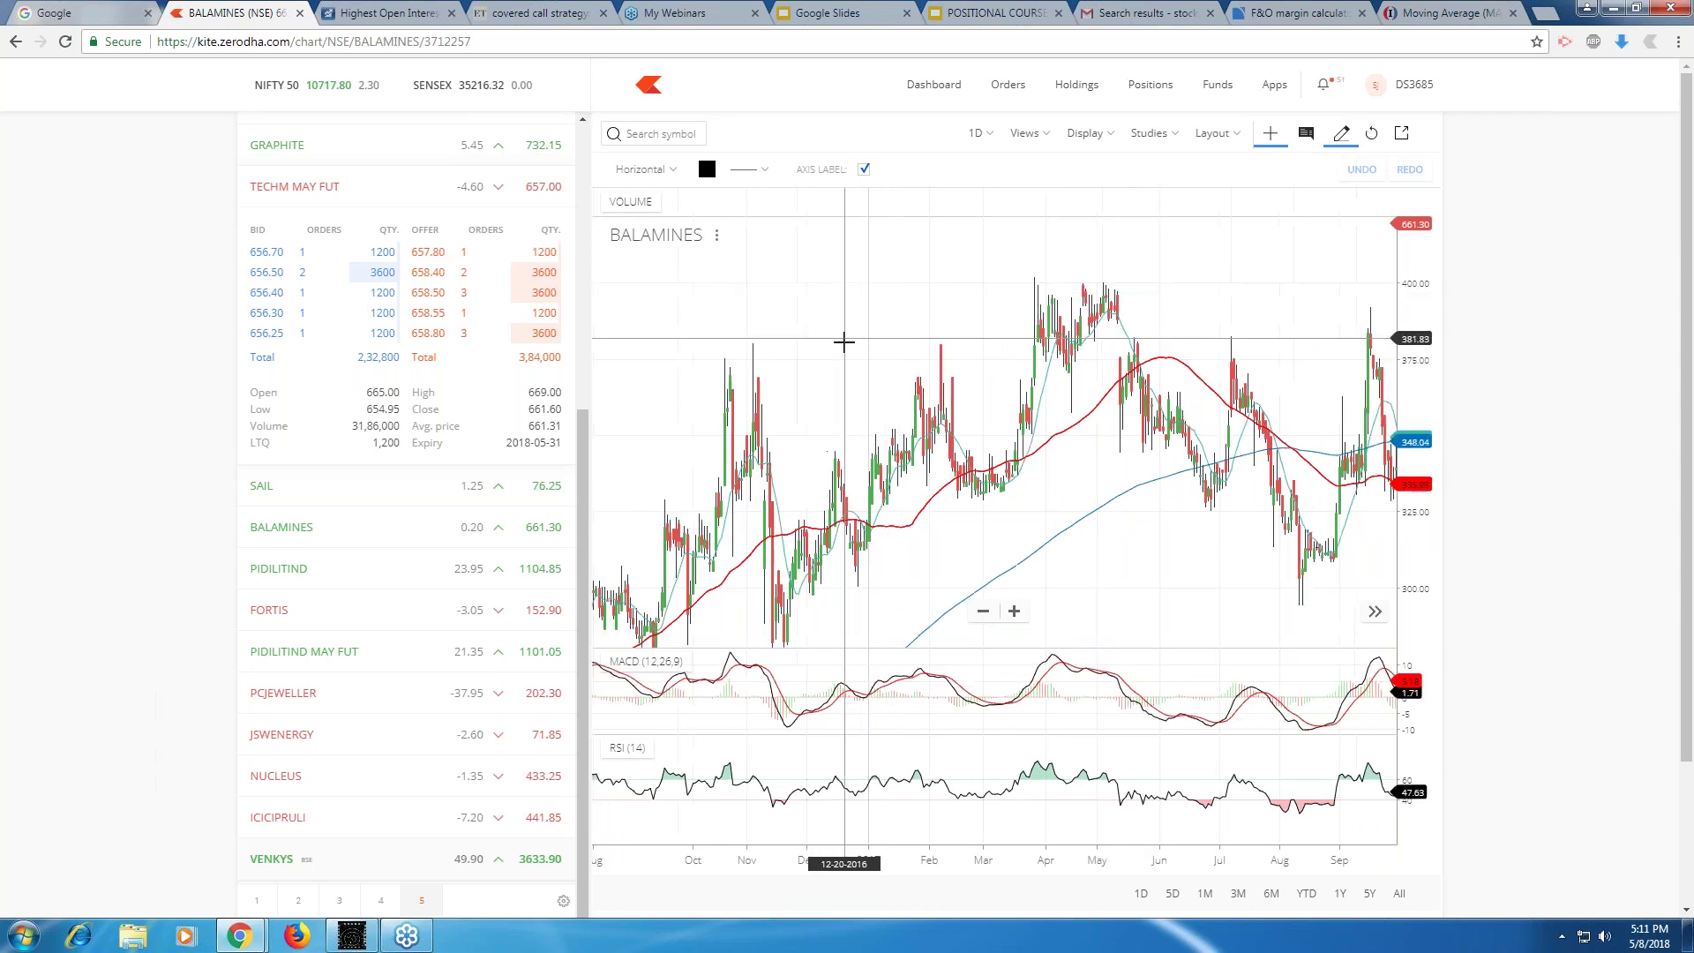
Examine BALAMINES's move from late 2017 to May 2018 against its 50 and 200-period averages.
scroll(820, 367, "down", 2)
left_click_drag(821, 367, 660, 367)
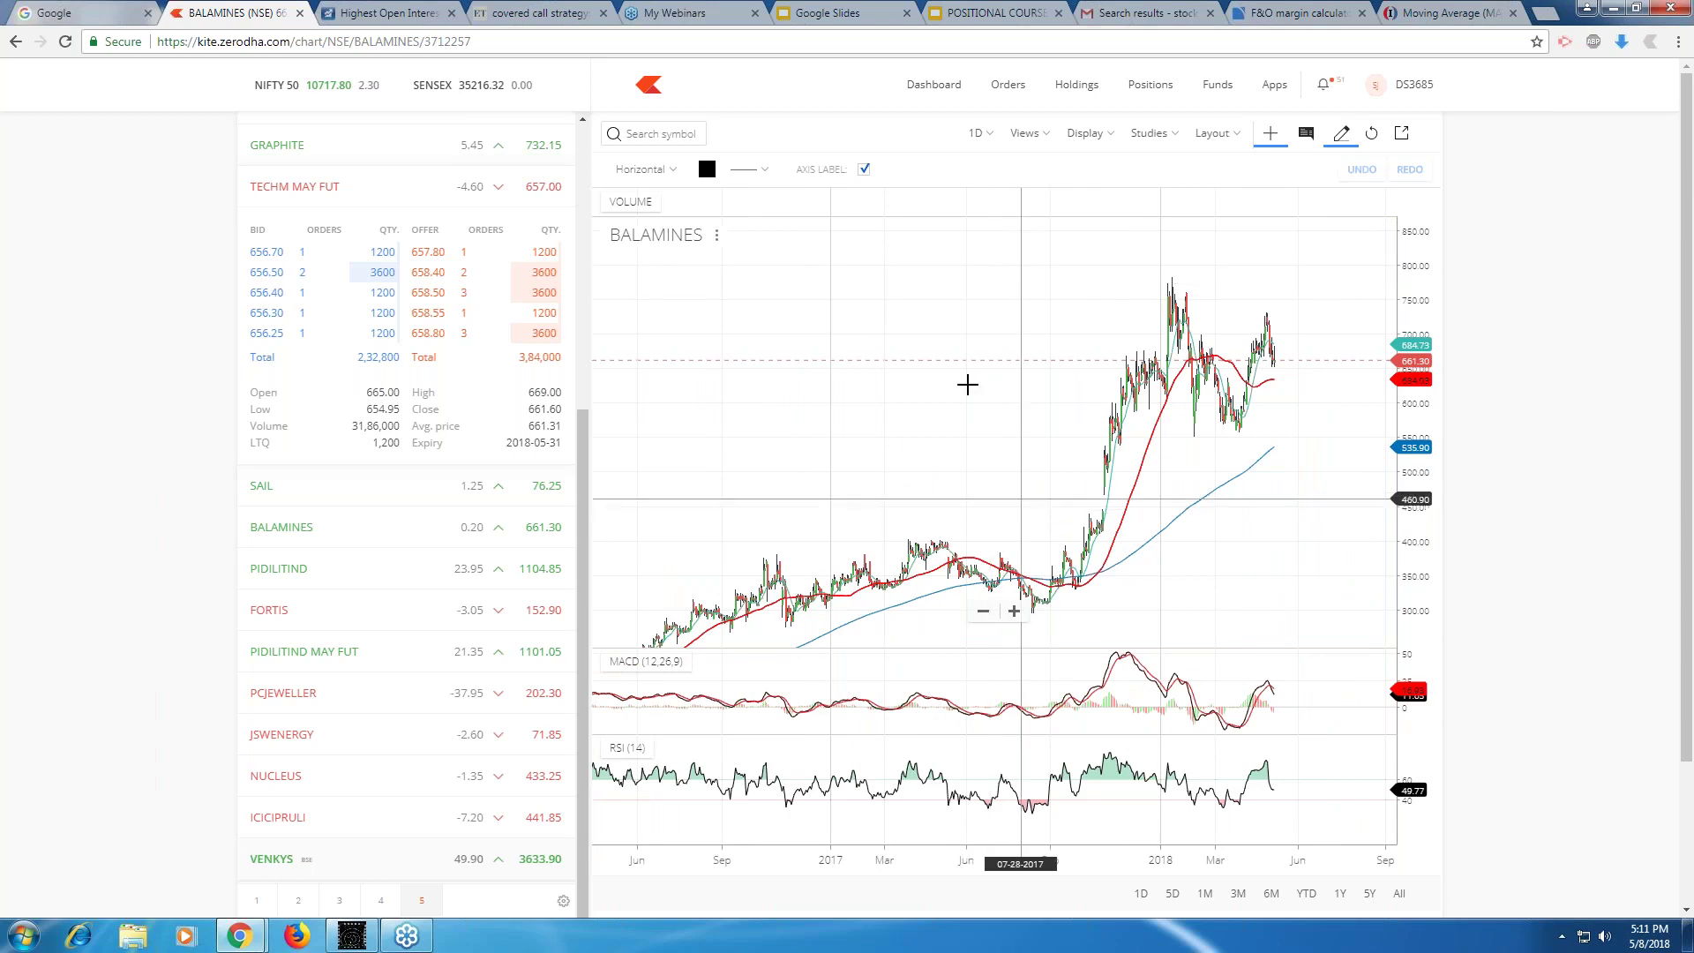
scroll(990, 438, "up", 2)
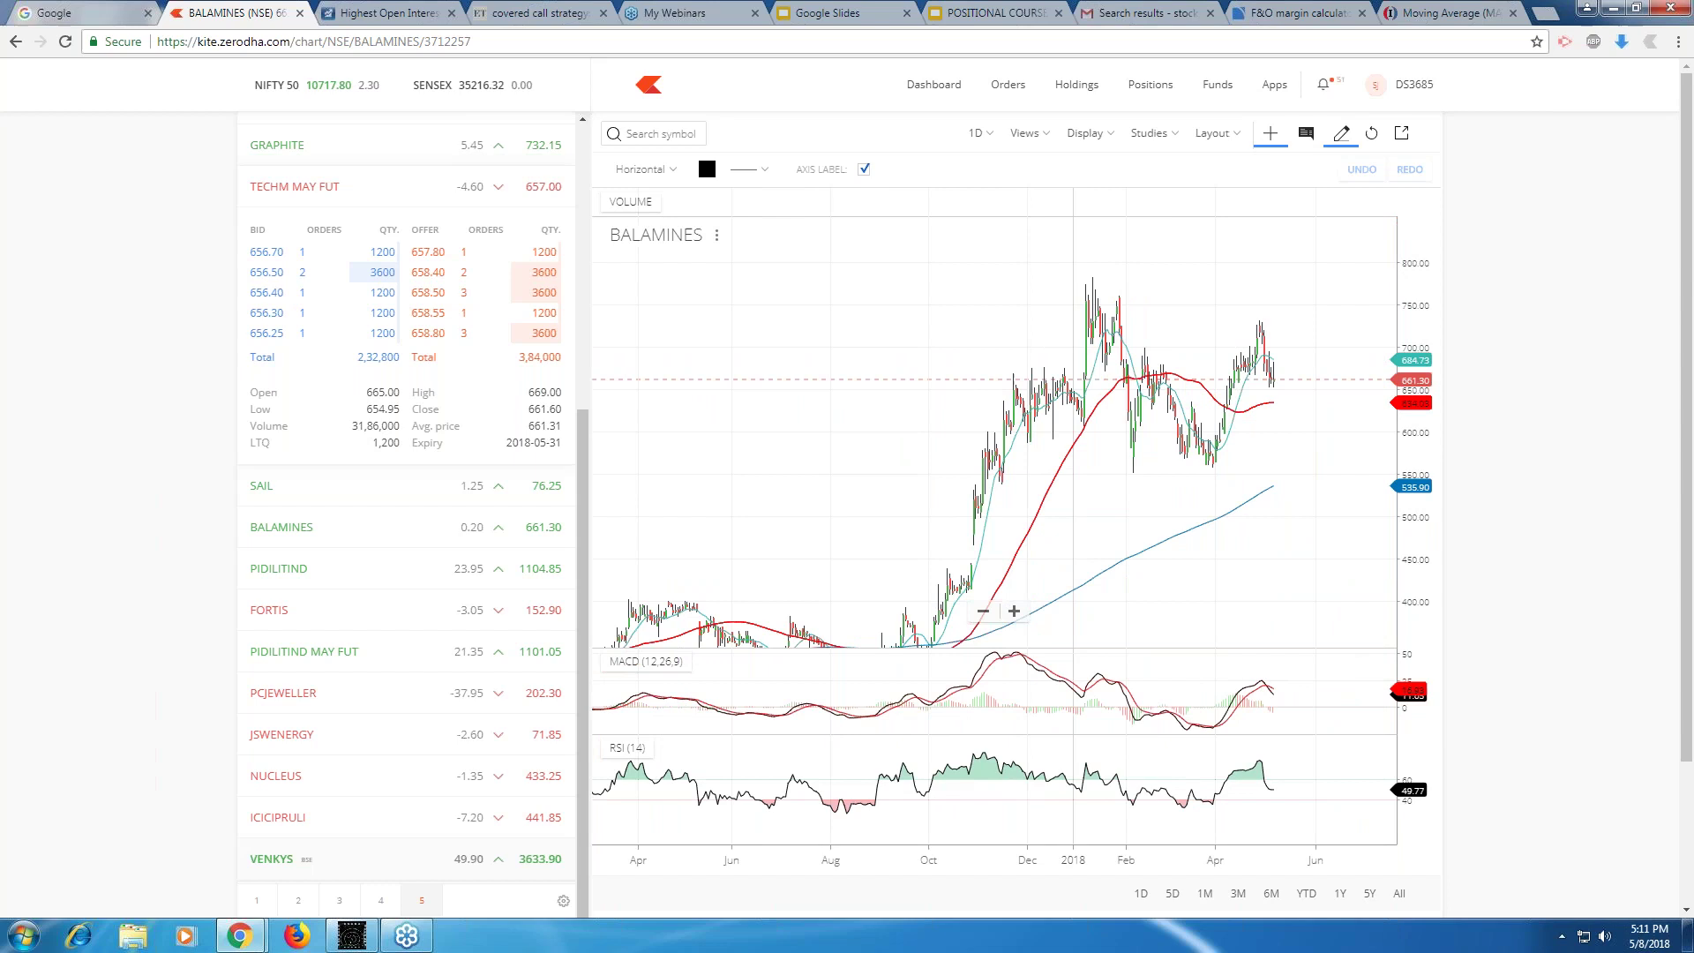
Open the PCJEWELLER chart and view its price against the moving averages from August 2017 to April 2018.
mouse_move(464, 699)
left_click(465, 692)
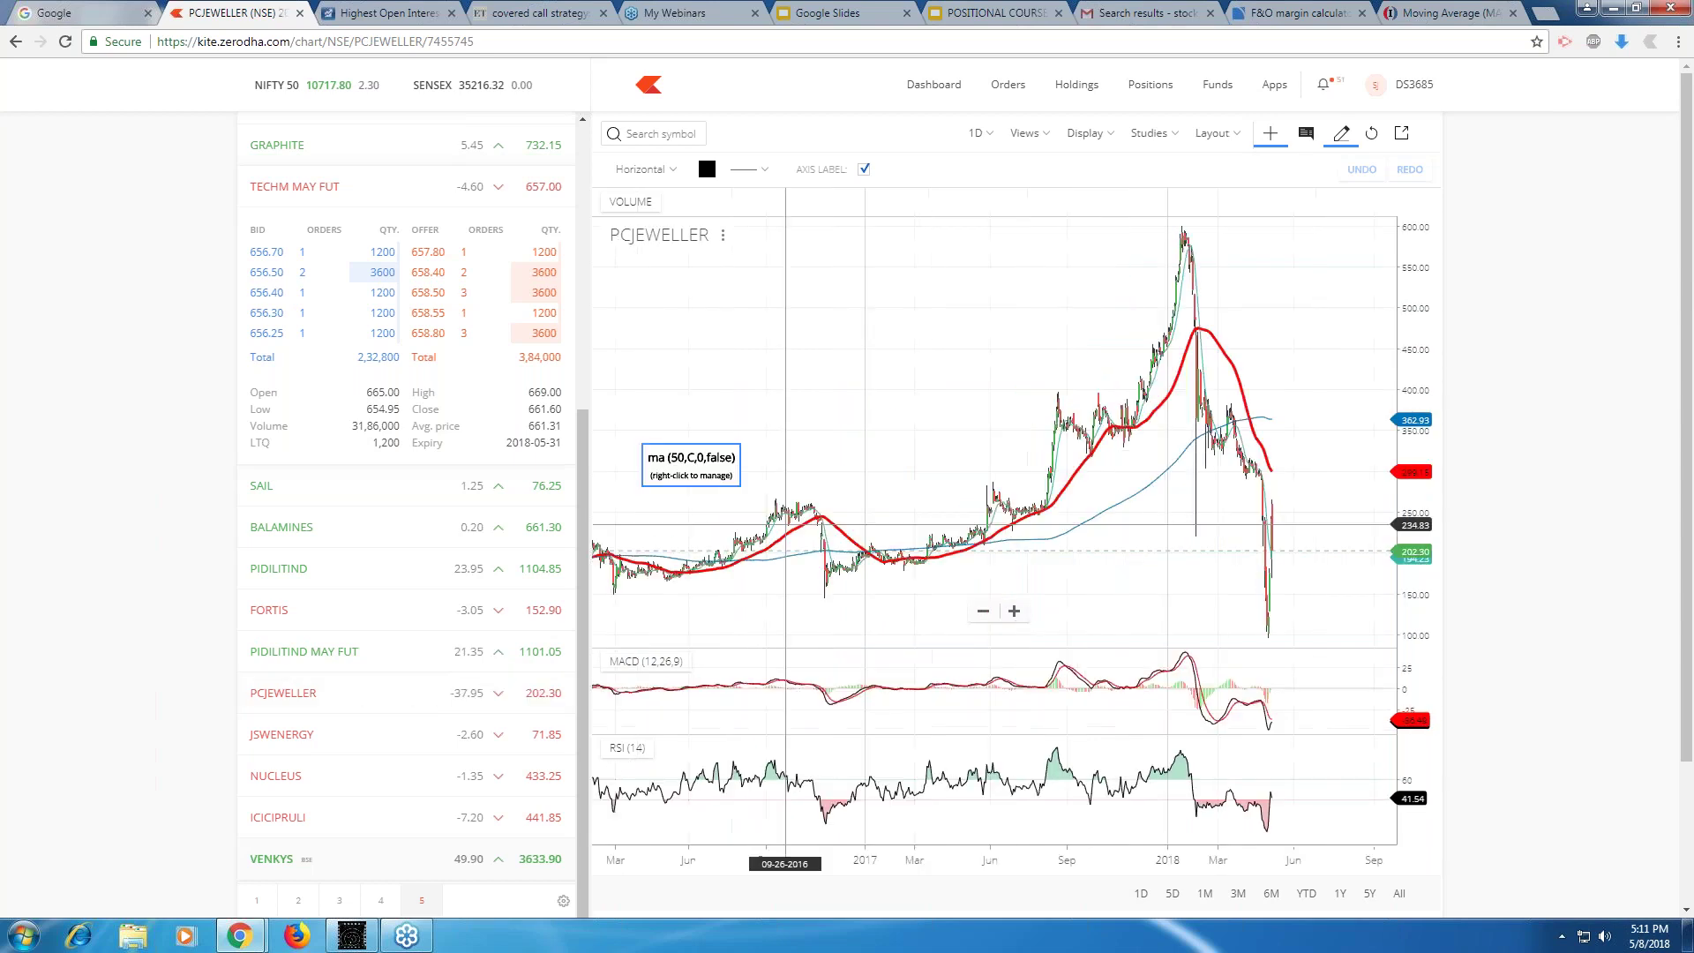
scroll(852, 505, "up", 4)
scroll(852, 505, "up", 4)
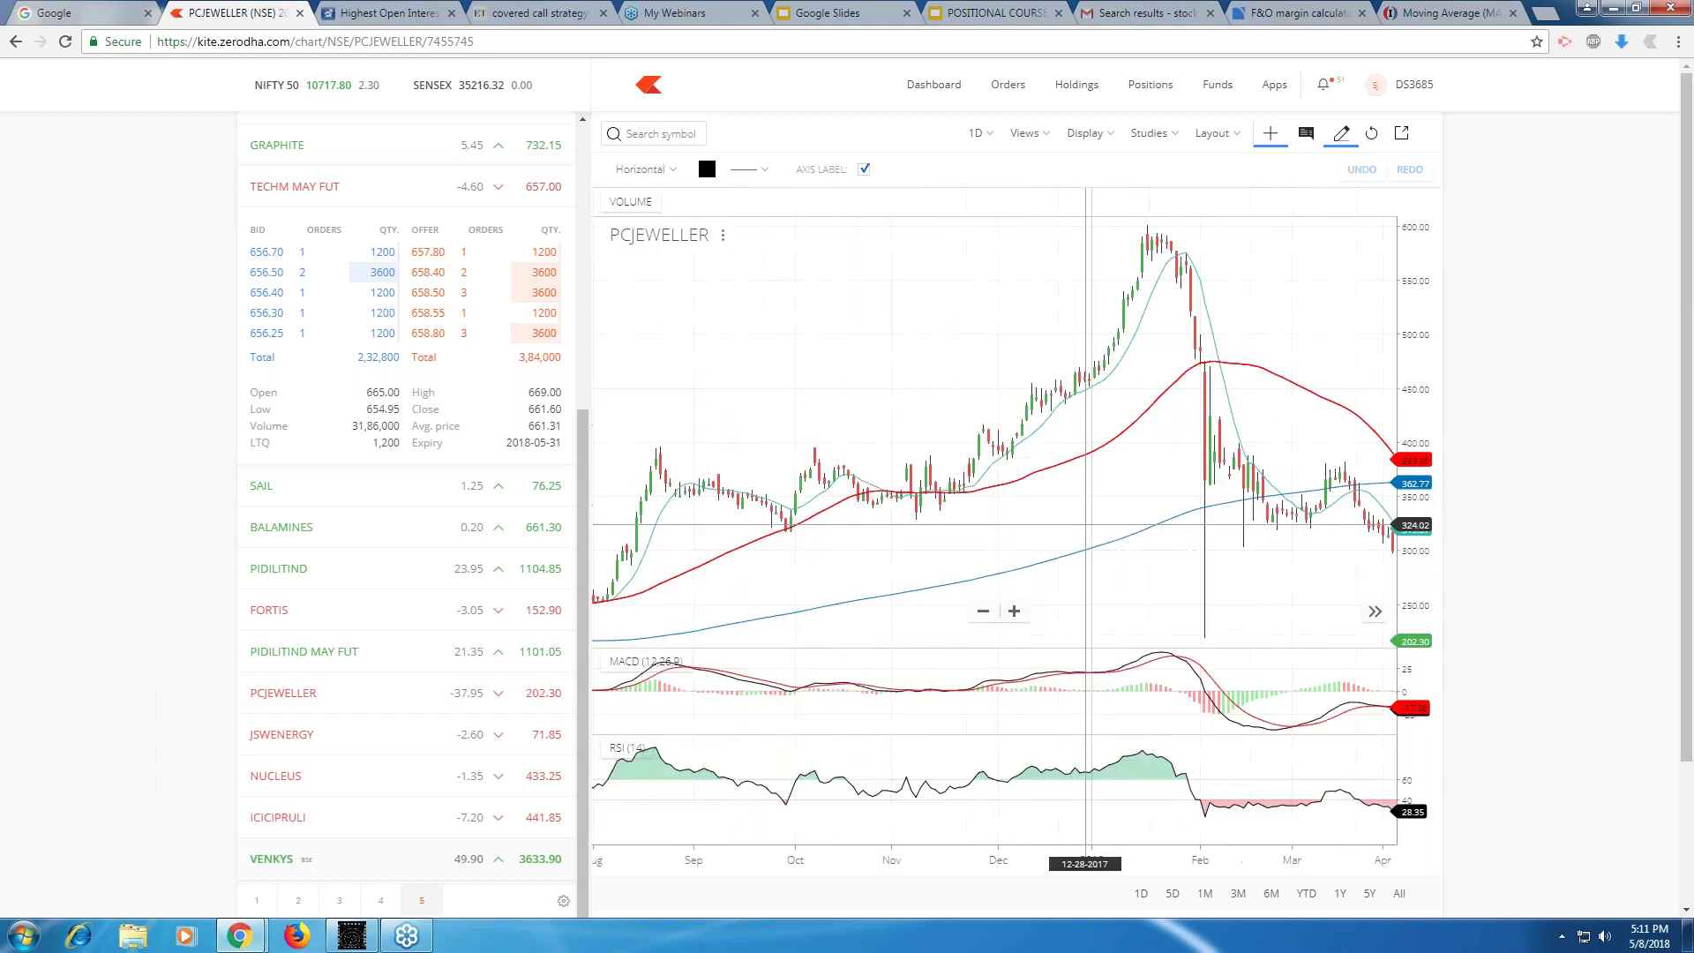
Examine PCJEWELLER's price around the 50-period average in October and November 2017 and the following move.
scroll(871, 501, "down", 4)
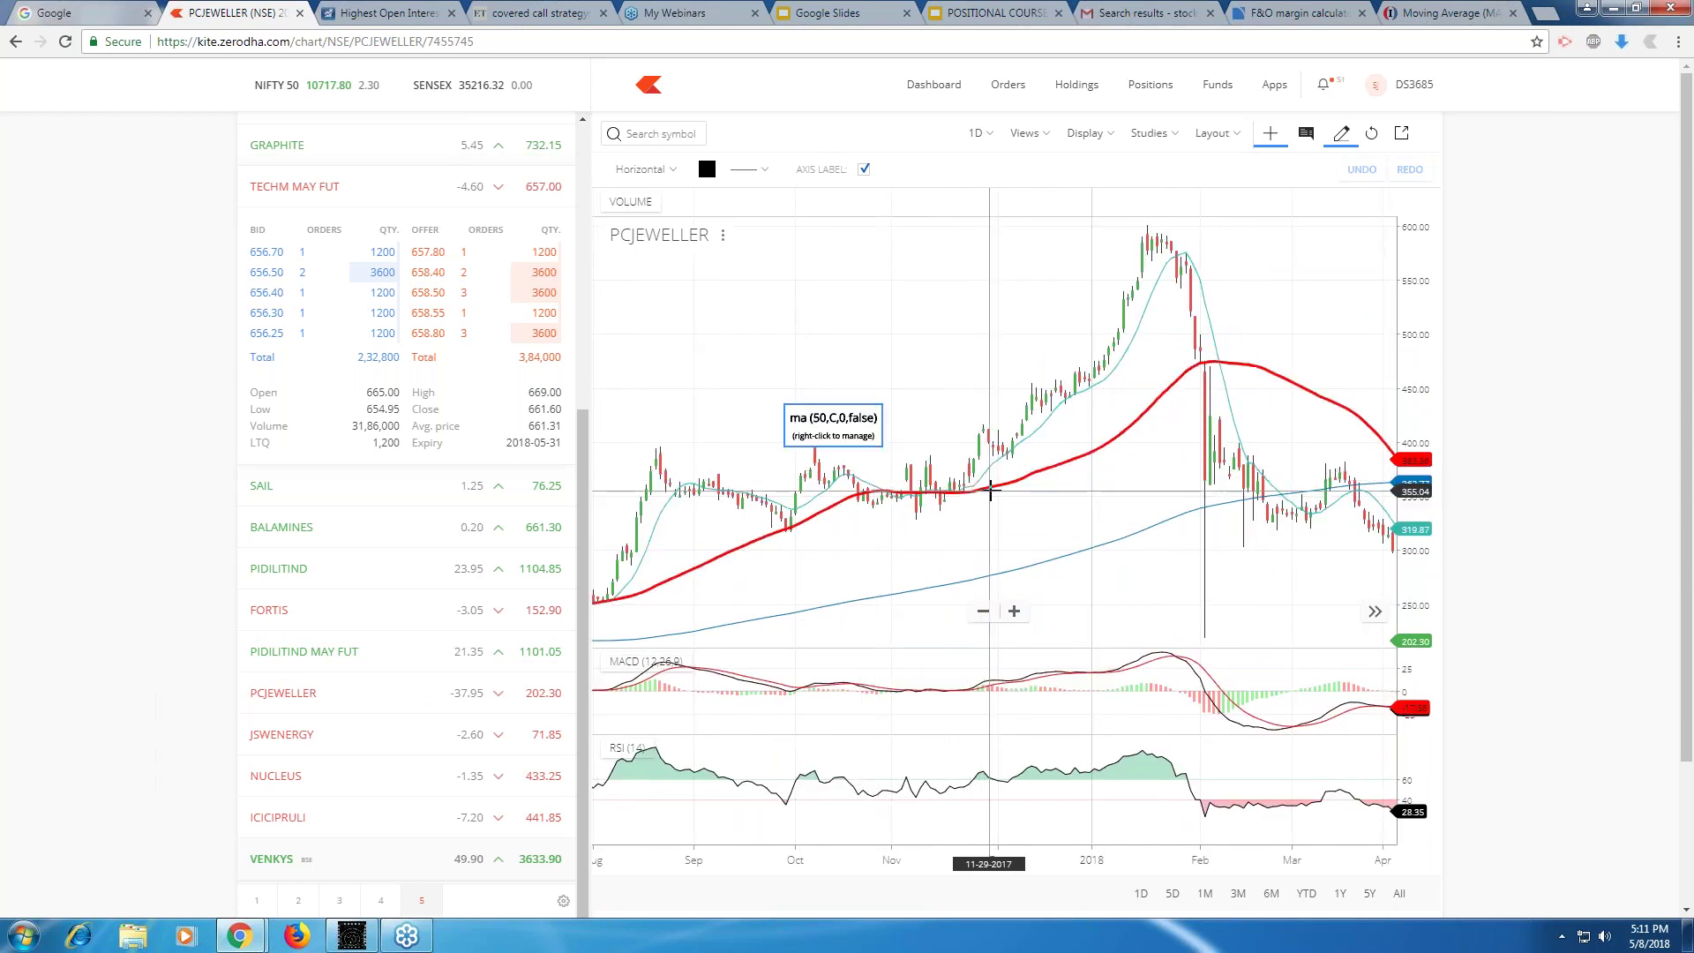
scroll(820, 489, "up", 4)
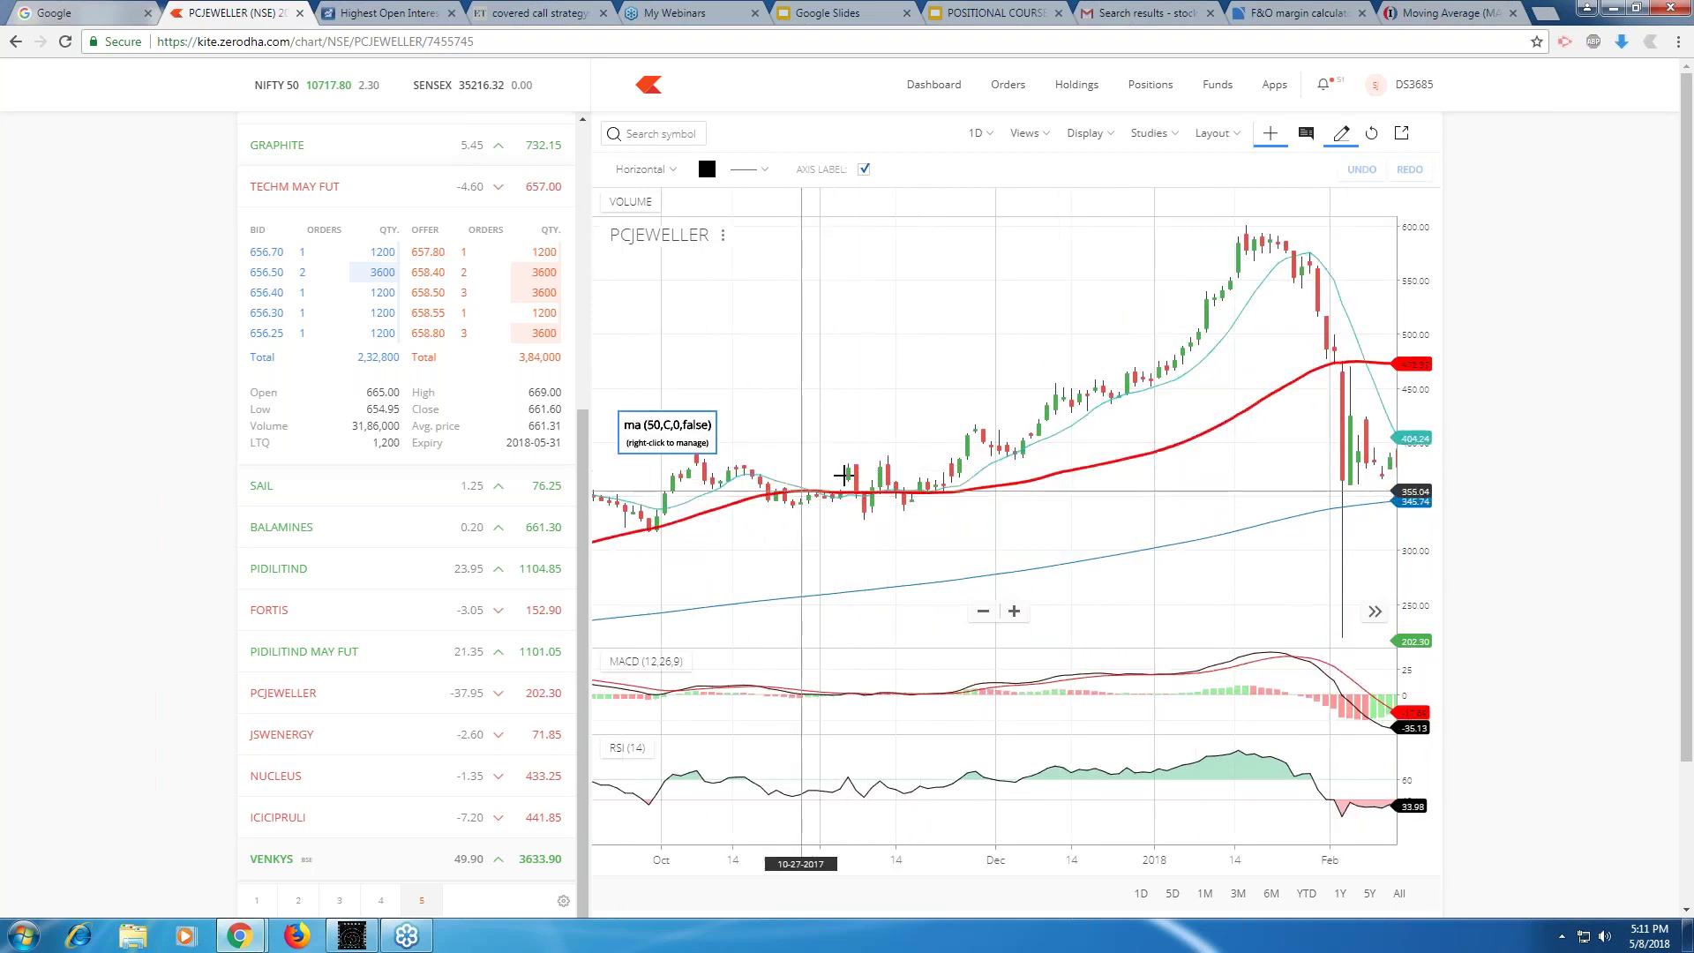
scroll(900, 492, "down", 1)
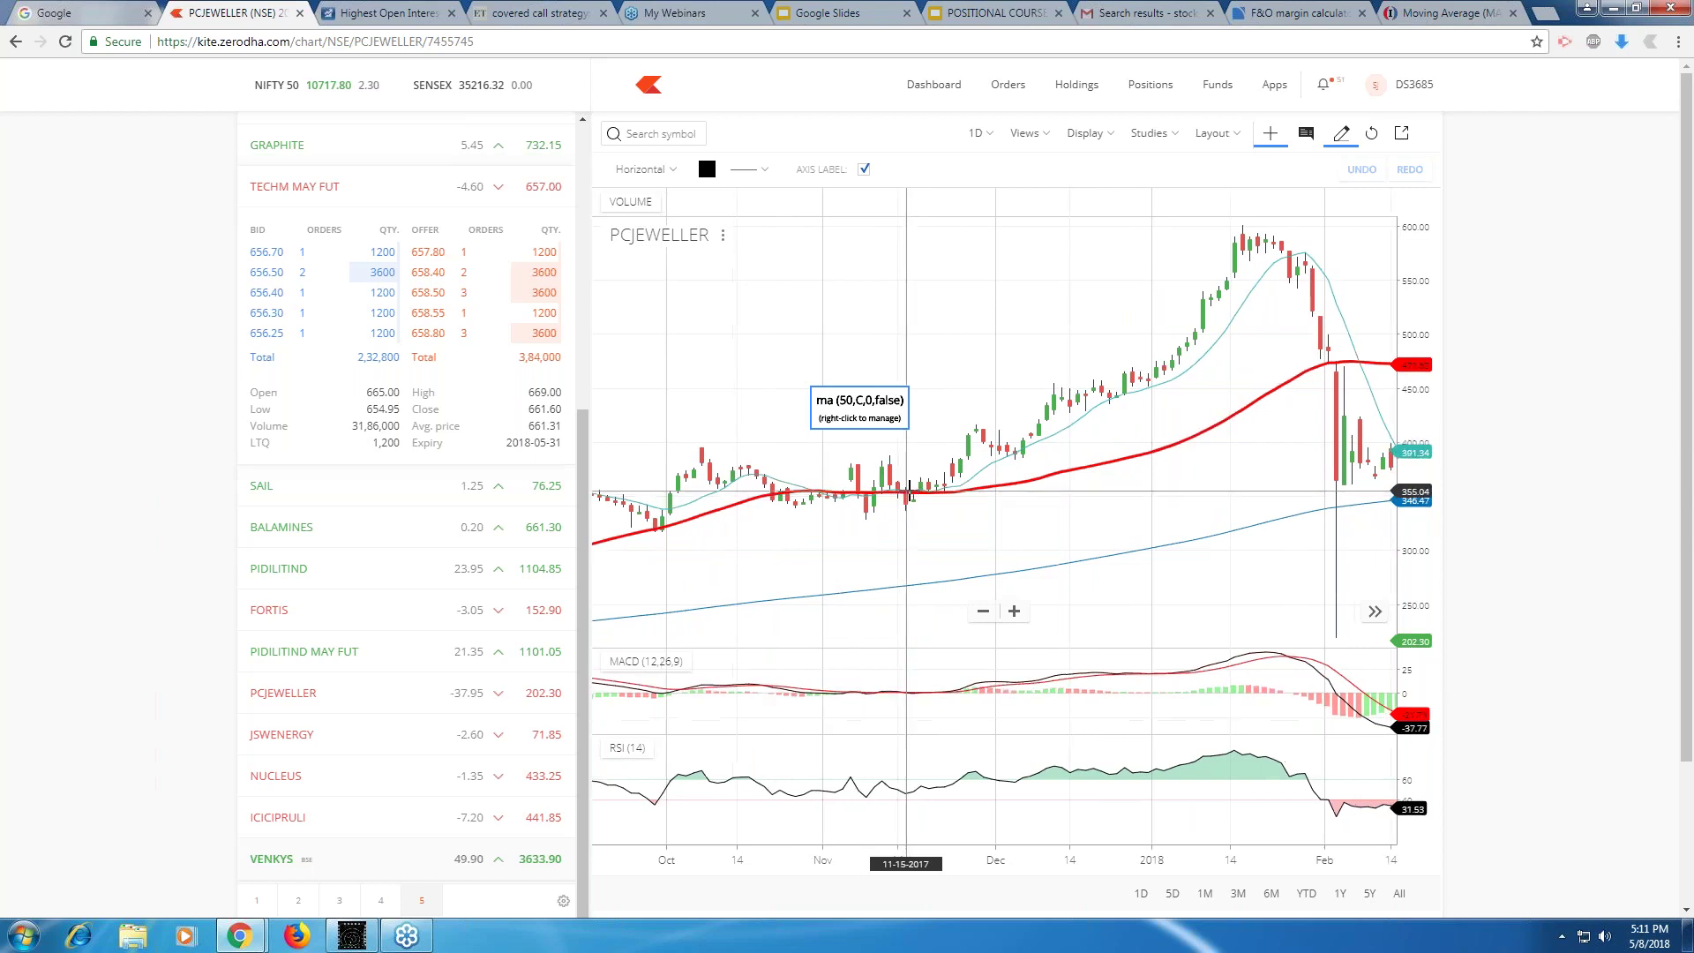
scroll(908, 490, "down", 3)
scroll(952, 477, "down", 1)
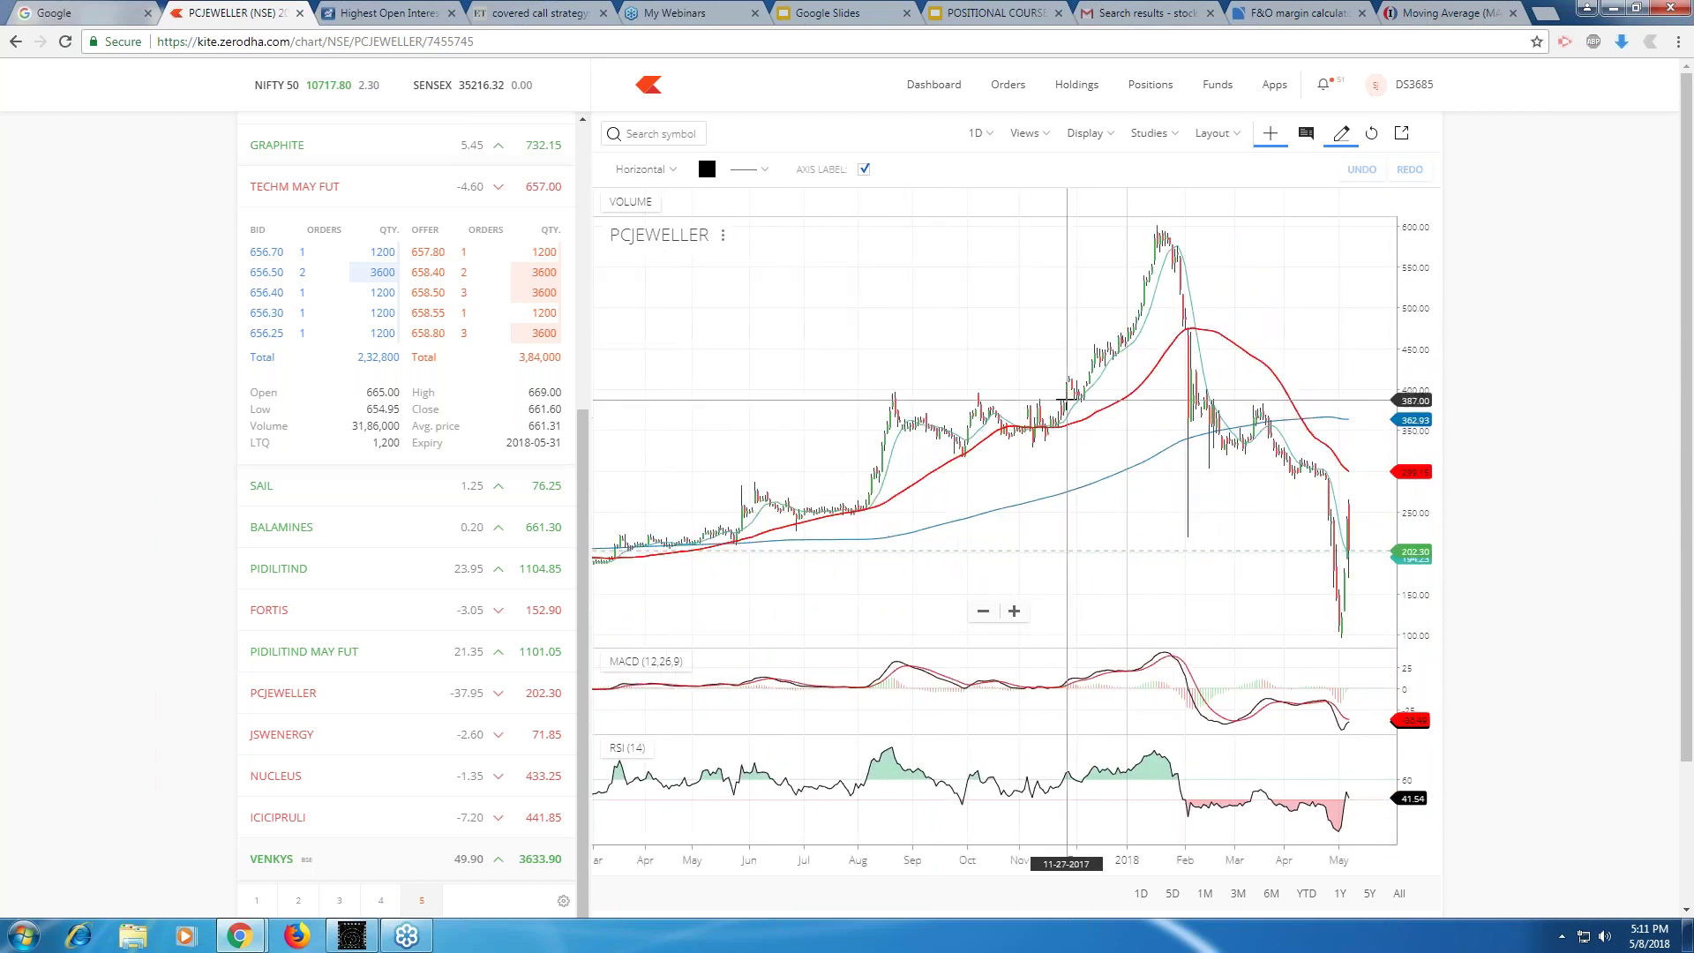